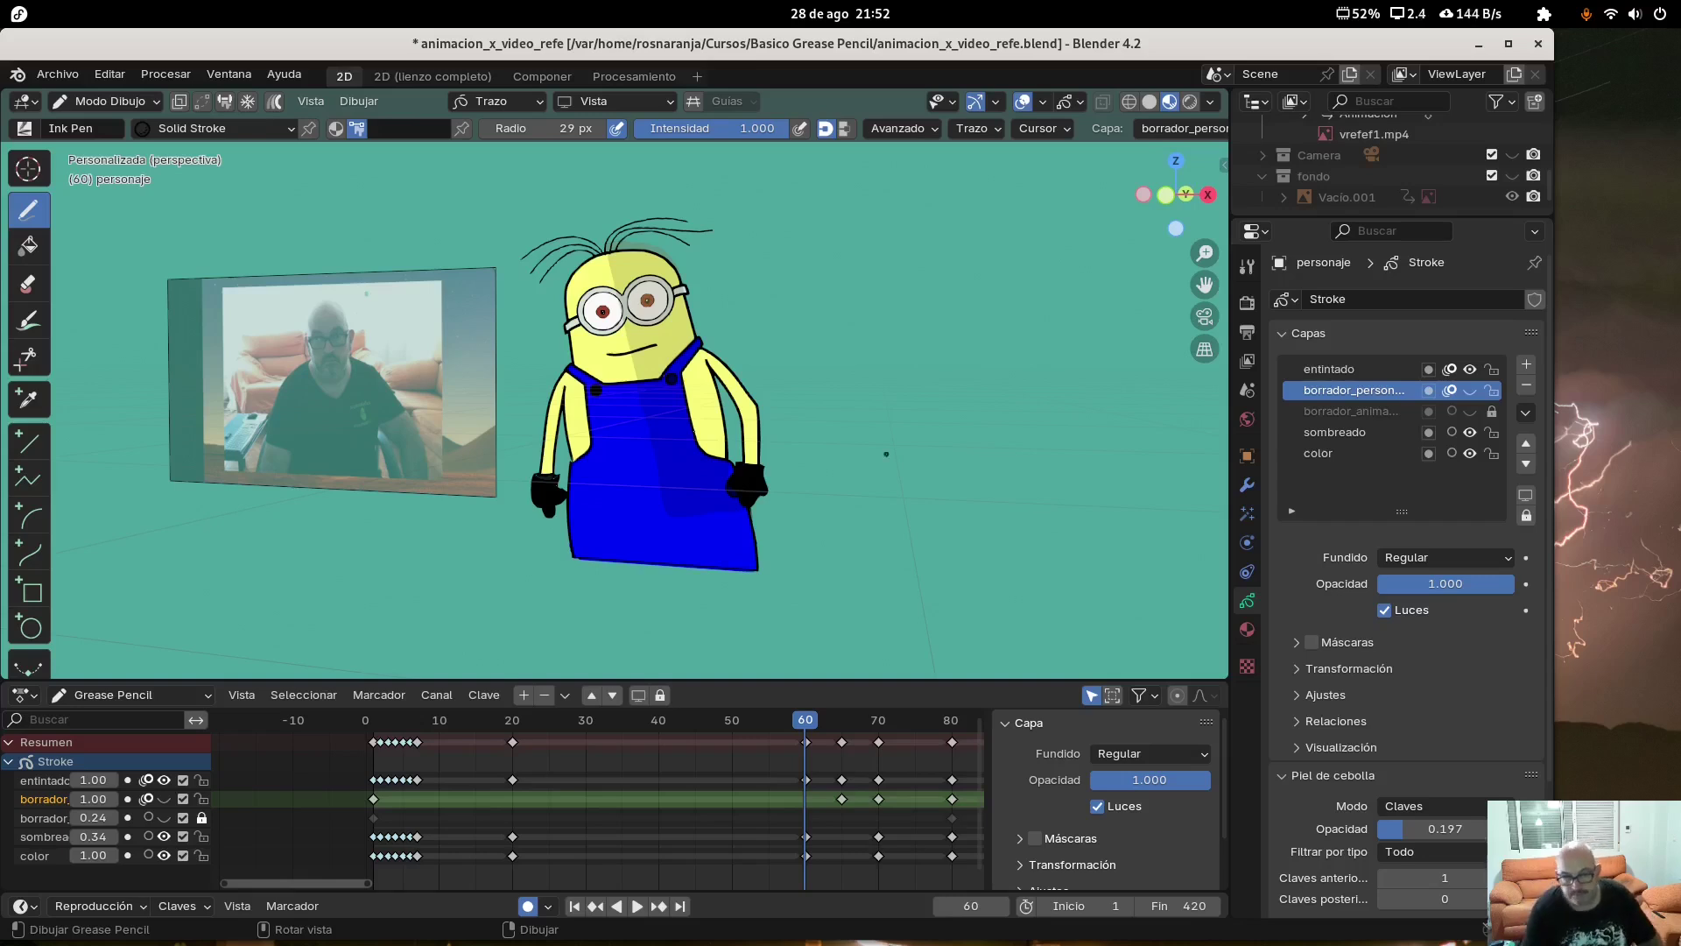
# Play the finished character animation from frame 1 to review it, stop playback, and return to frame 1
pyautogui.click(374, 731)
pyautogui.press('space')
pyautogui.press('space')
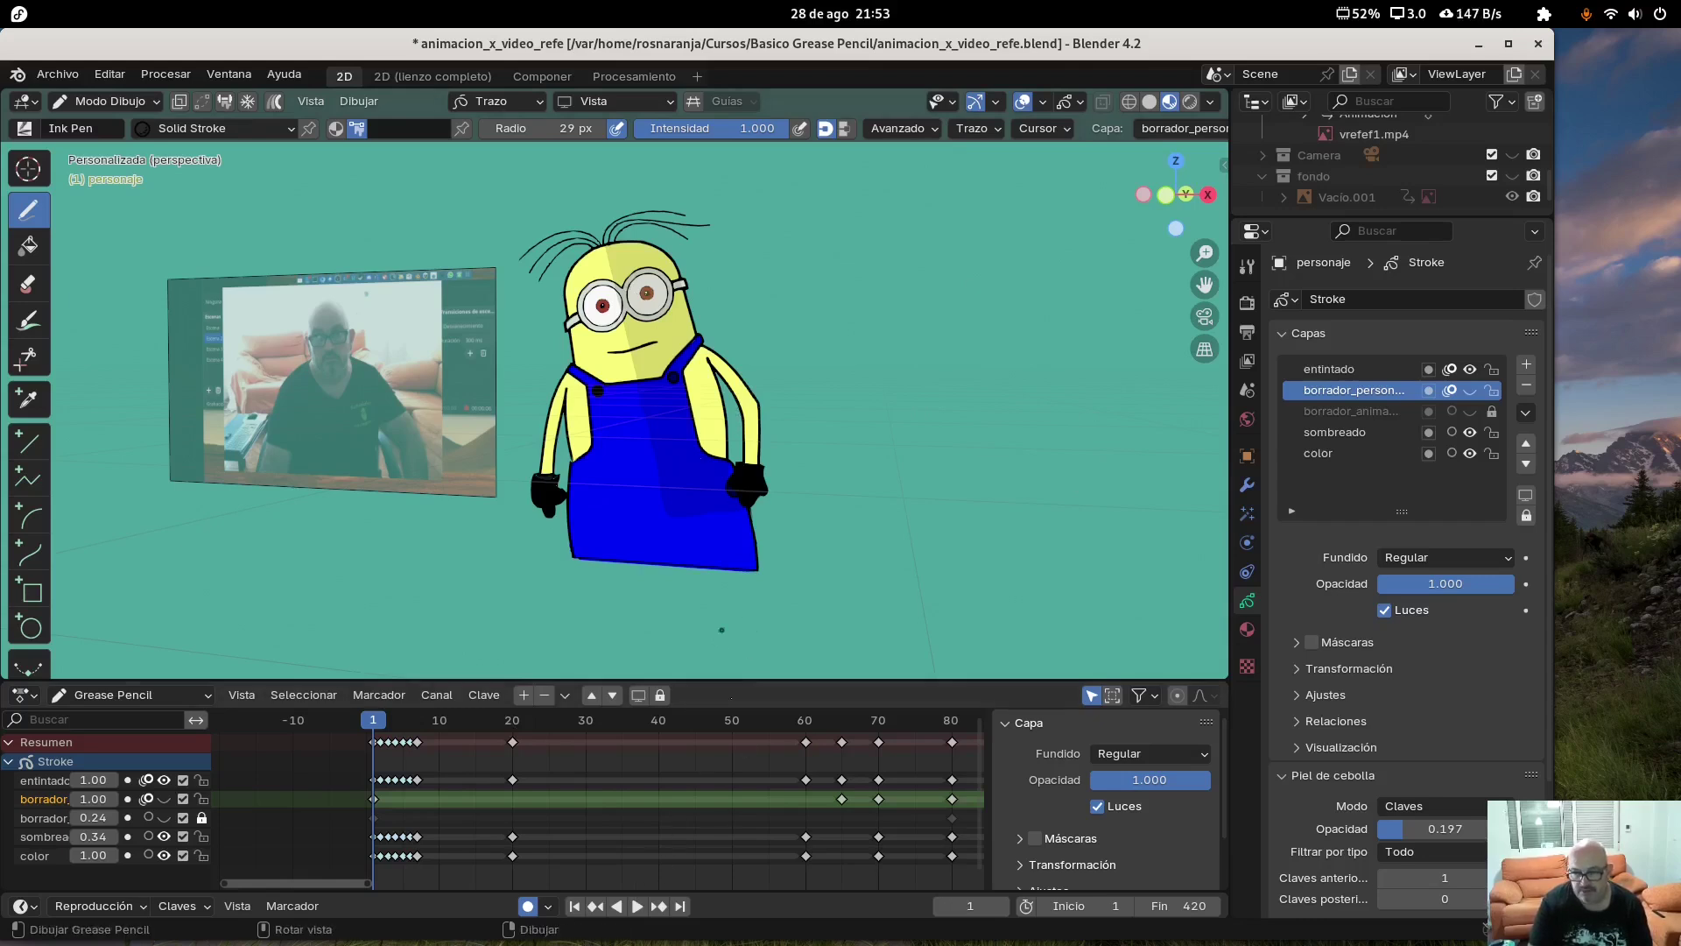
pyautogui.click(638, 906)
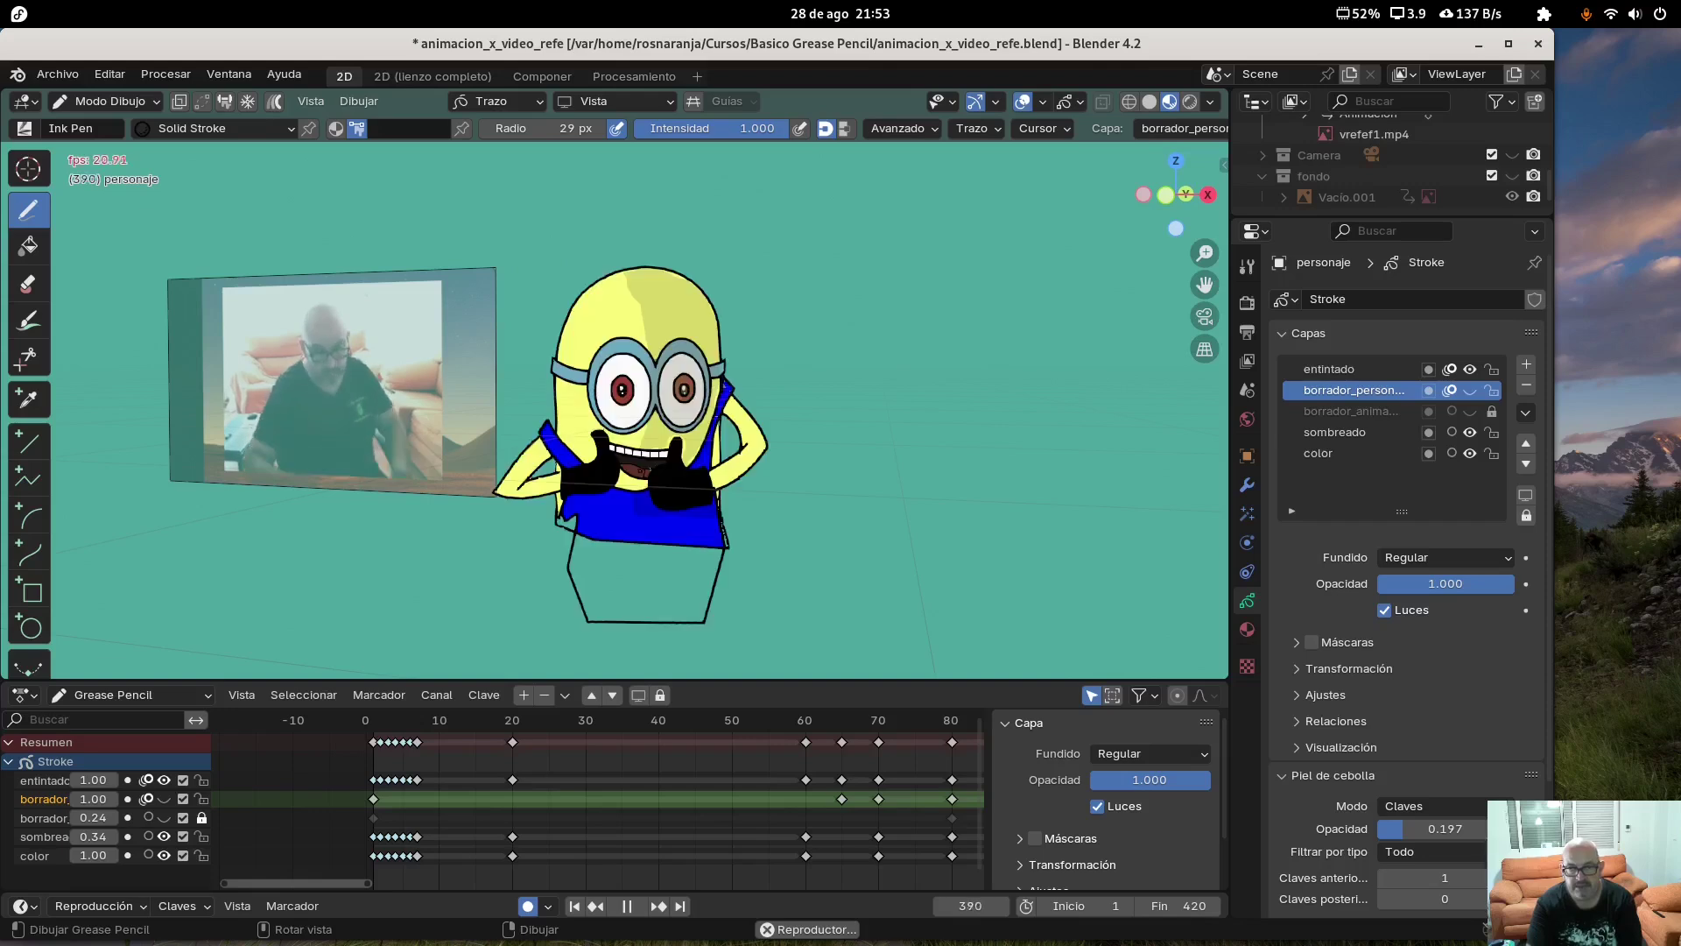
pyautogui.click(627, 906)
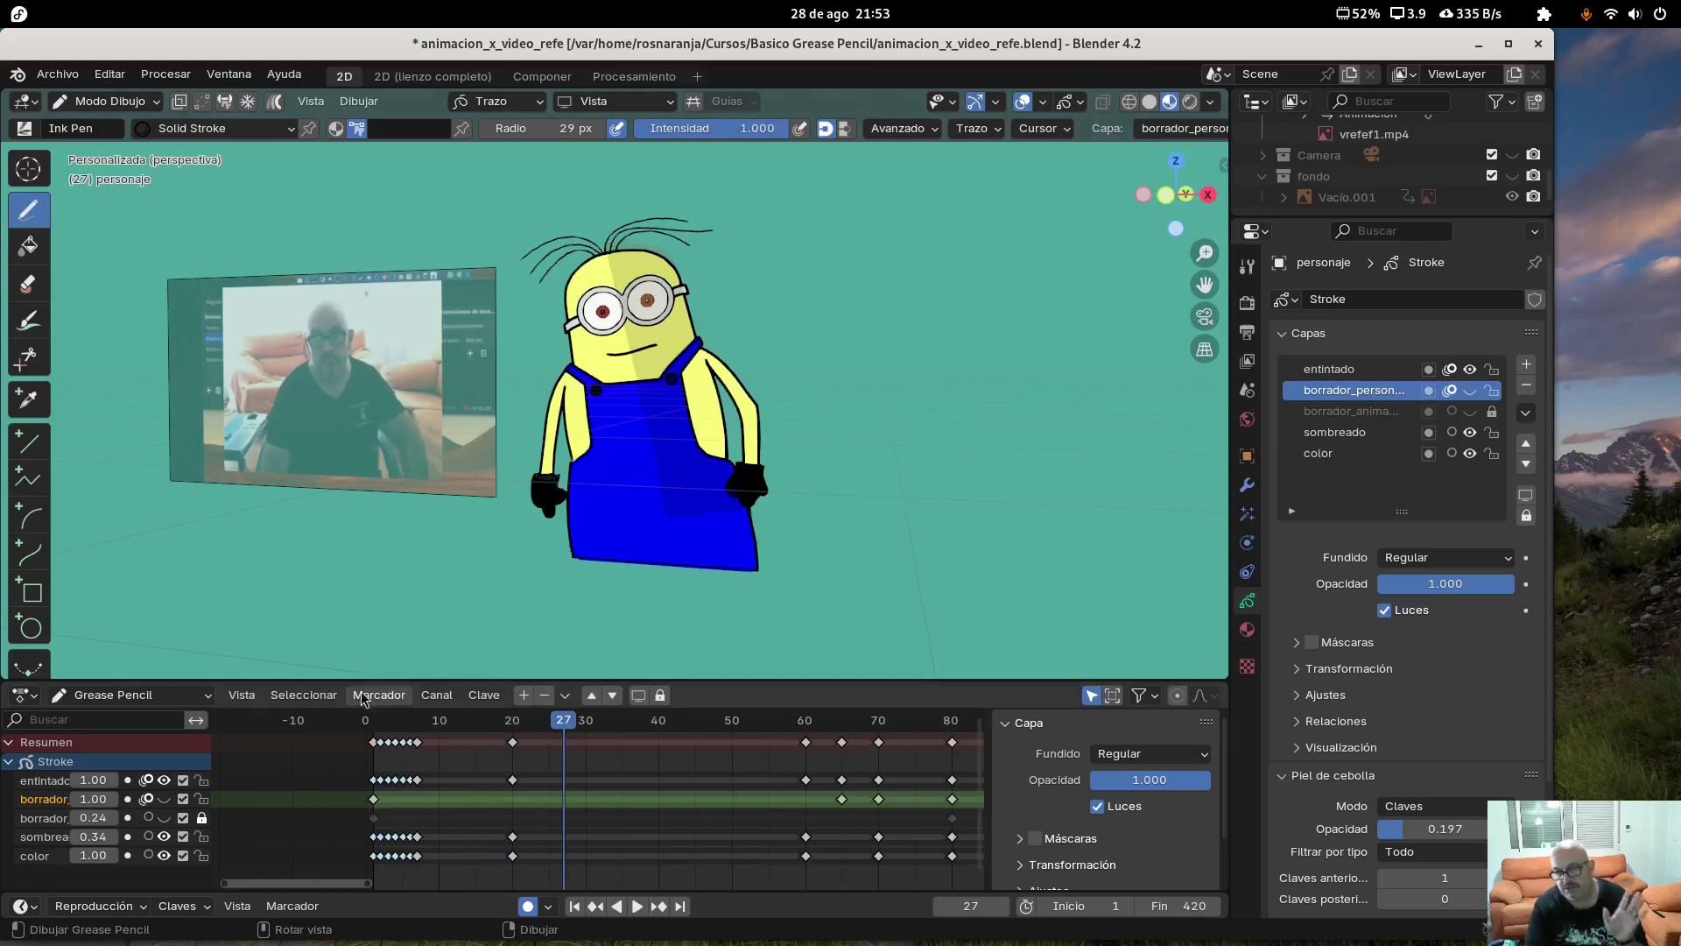
pyautogui.click(373, 736)
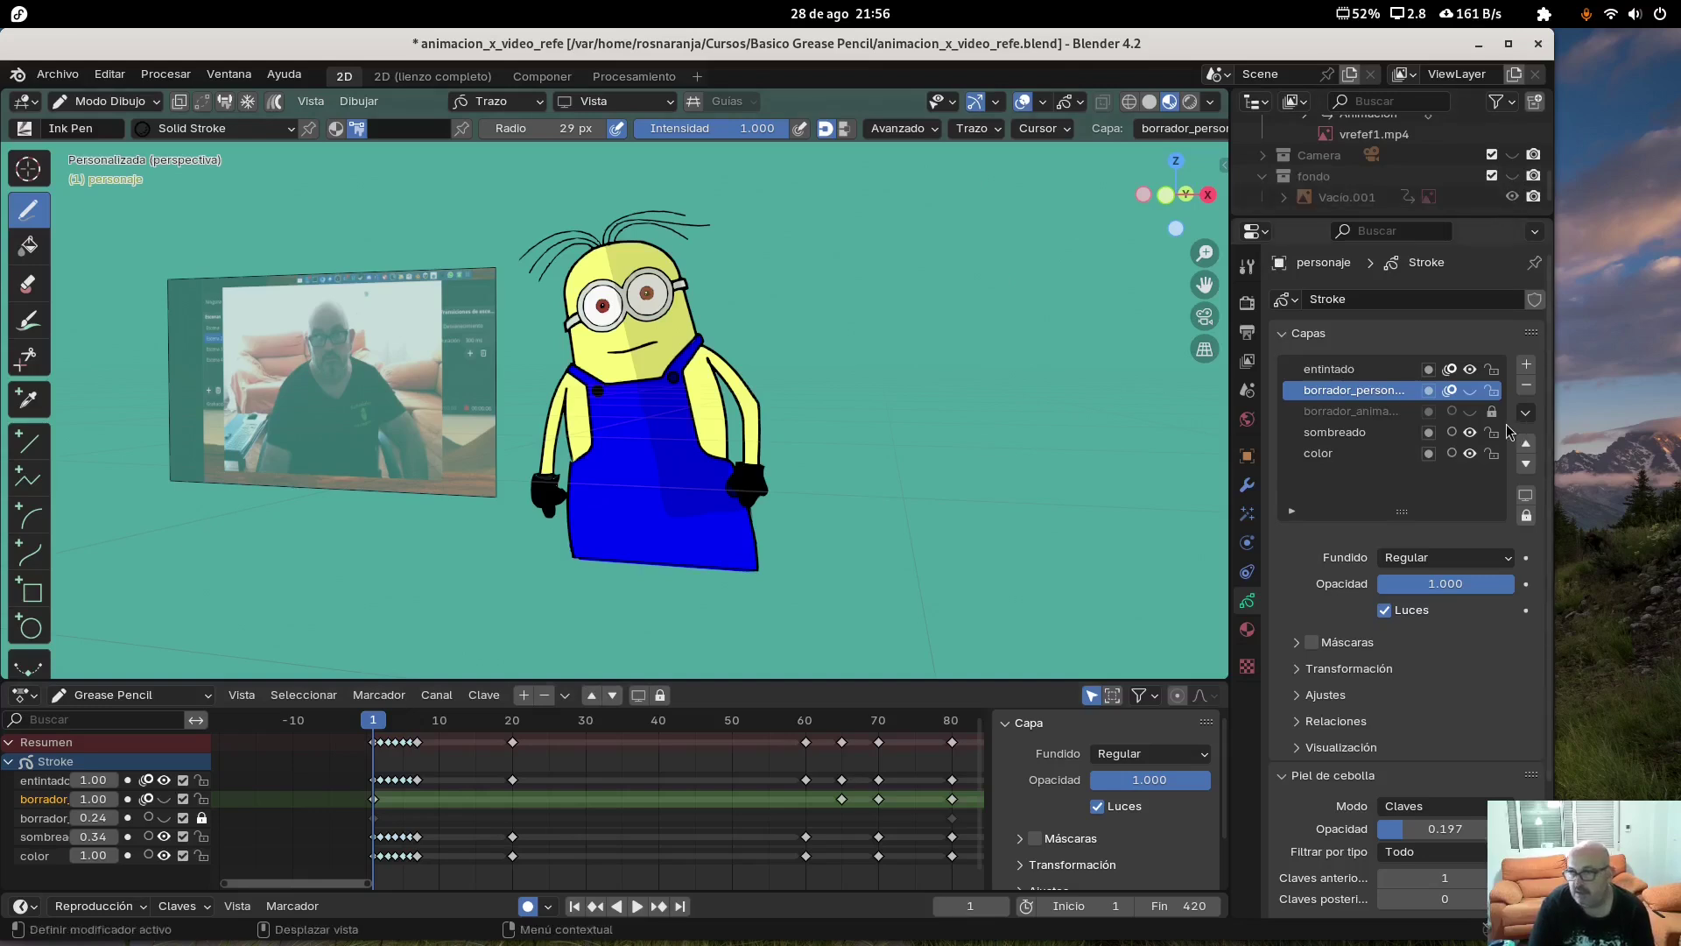
# Hide and lock the color, sombreado and entintado layers of the personaje object
pyautogui.click(1469, 453)
pyautogui.click(1469, 432)
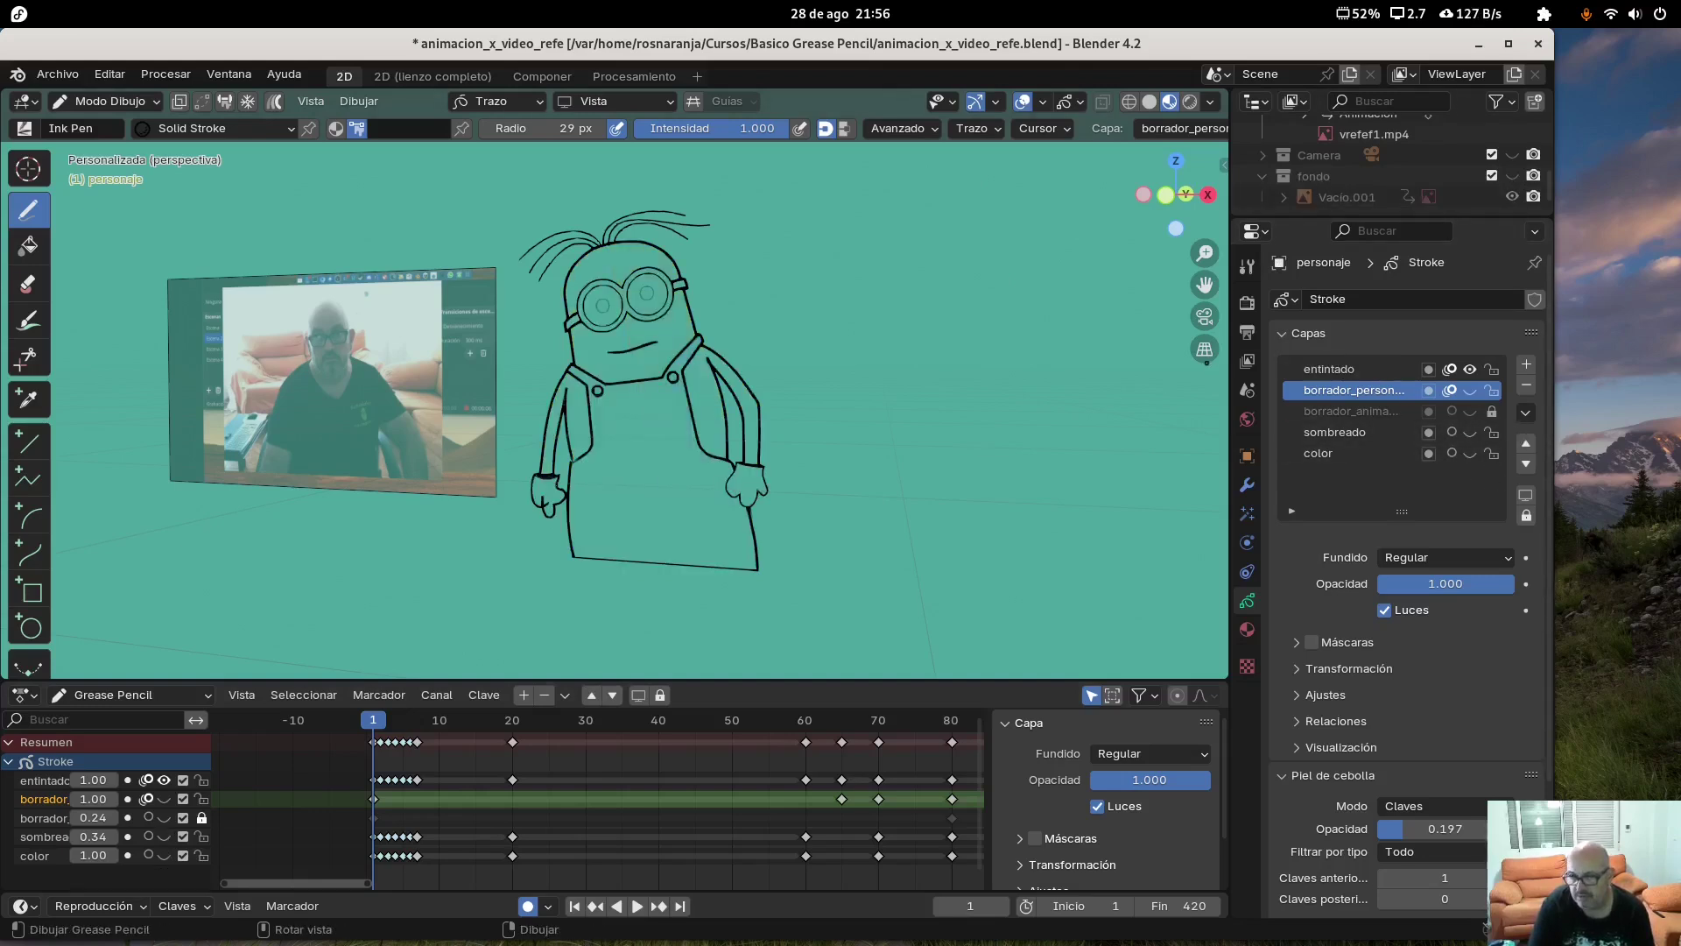
pyautogui.click(1471, 369)
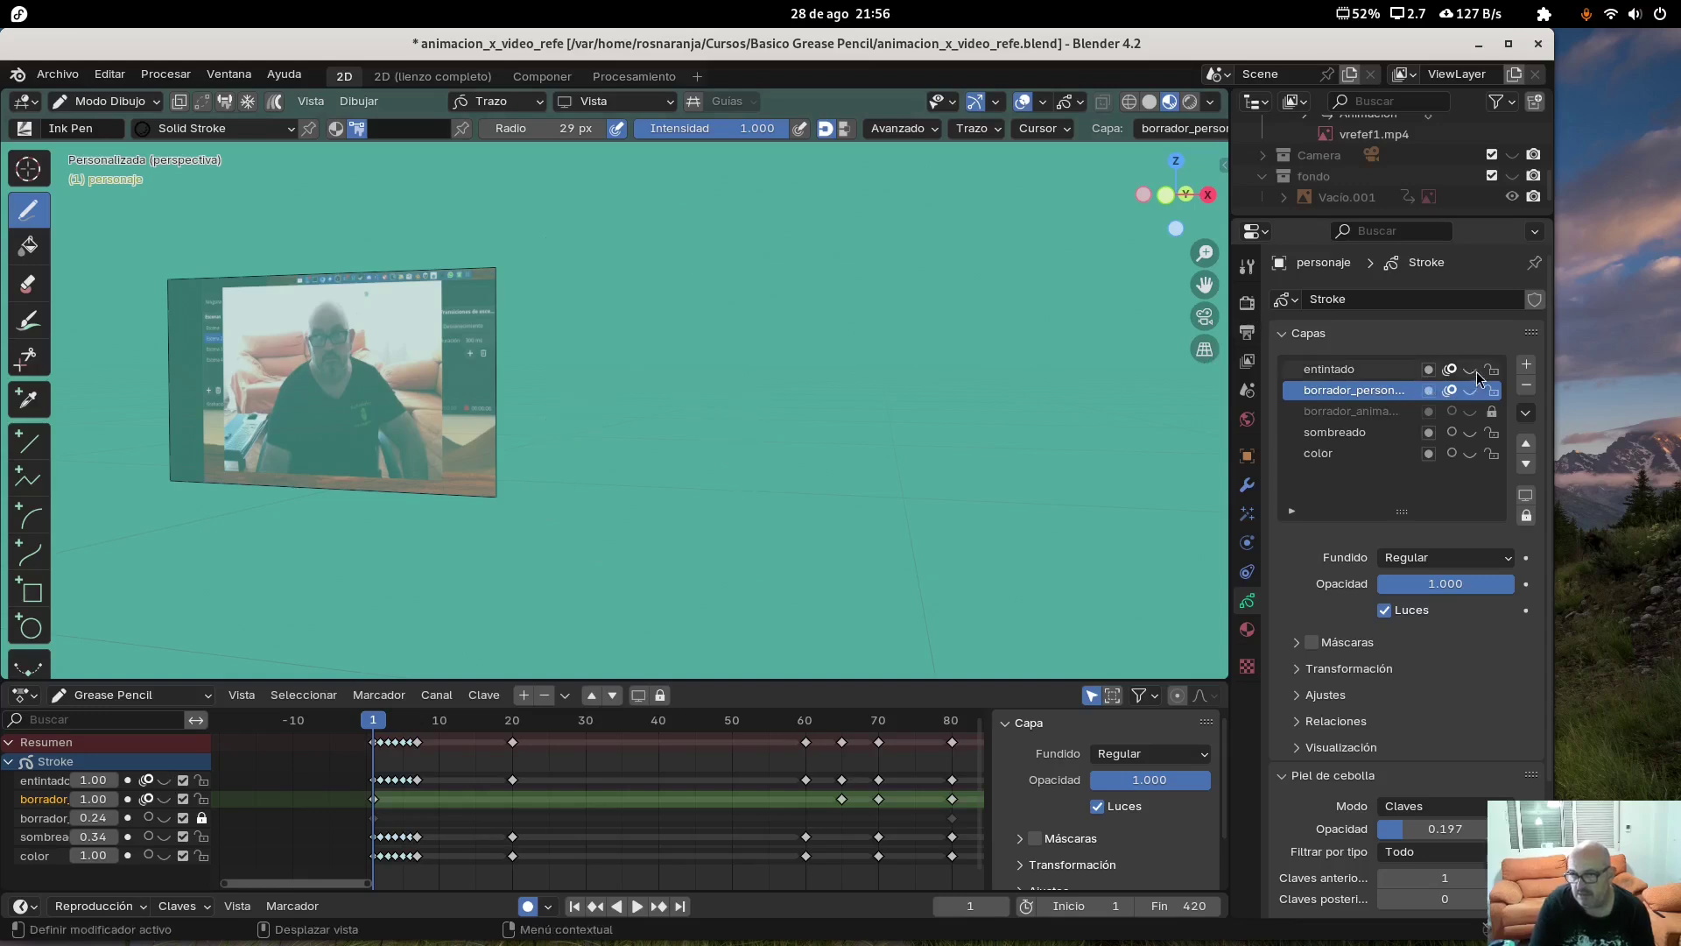
pyautogui.click(1492, 369)
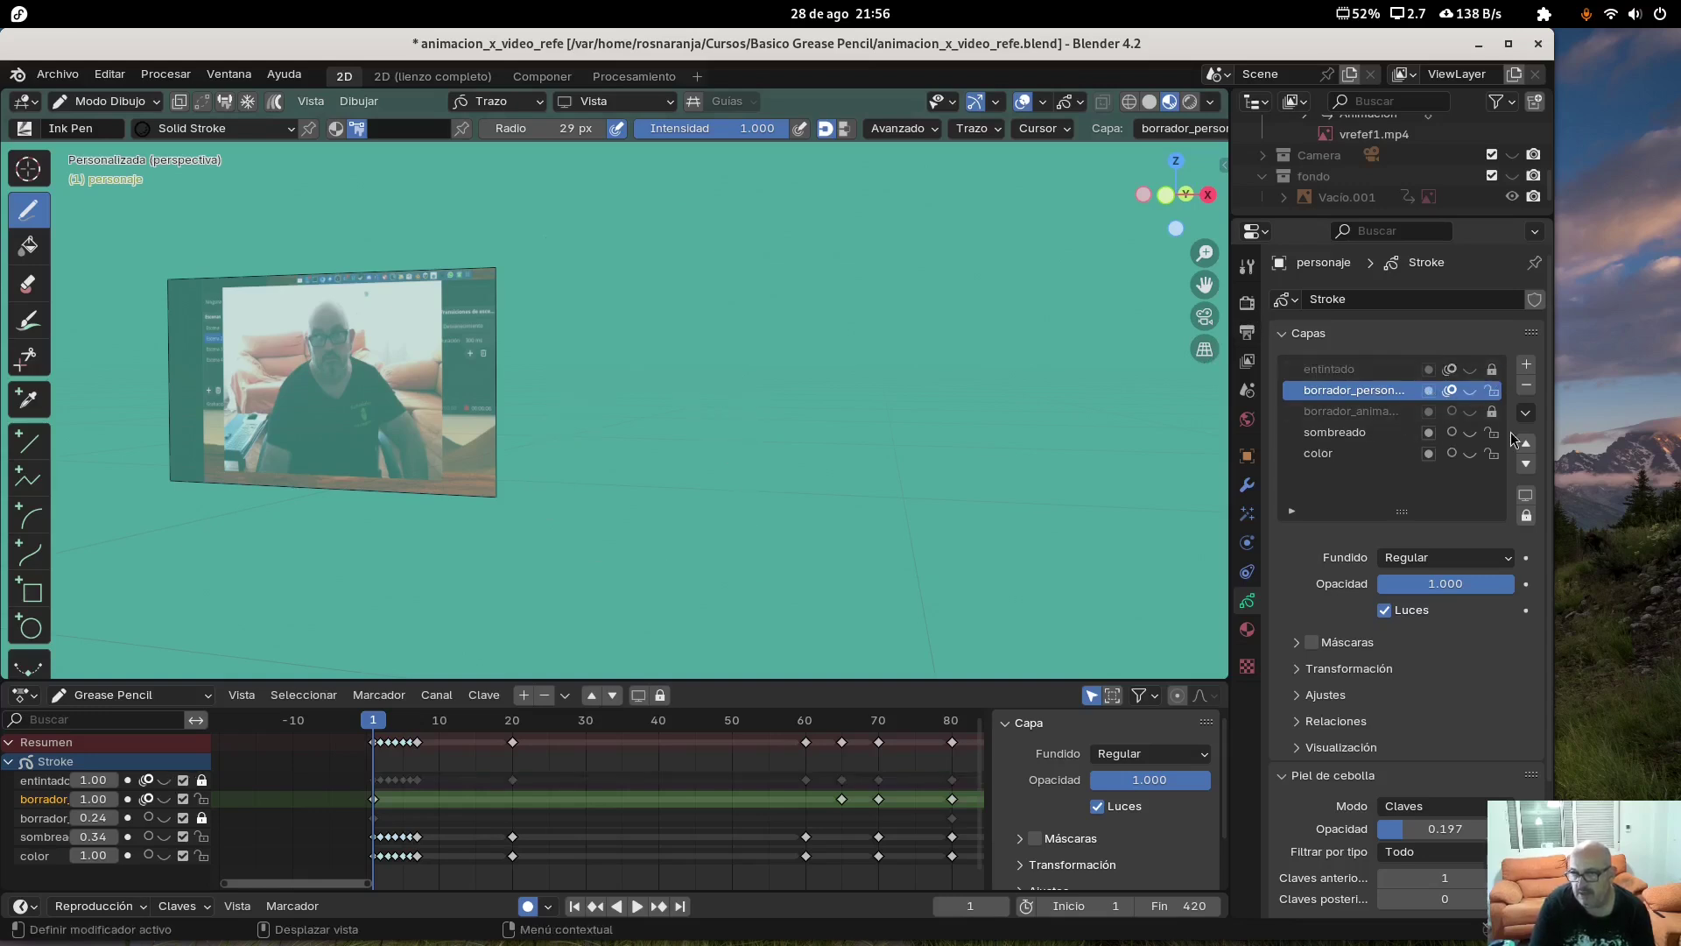
pyautogui.click(1492, 433)
pyautogui.click(1493, 455)
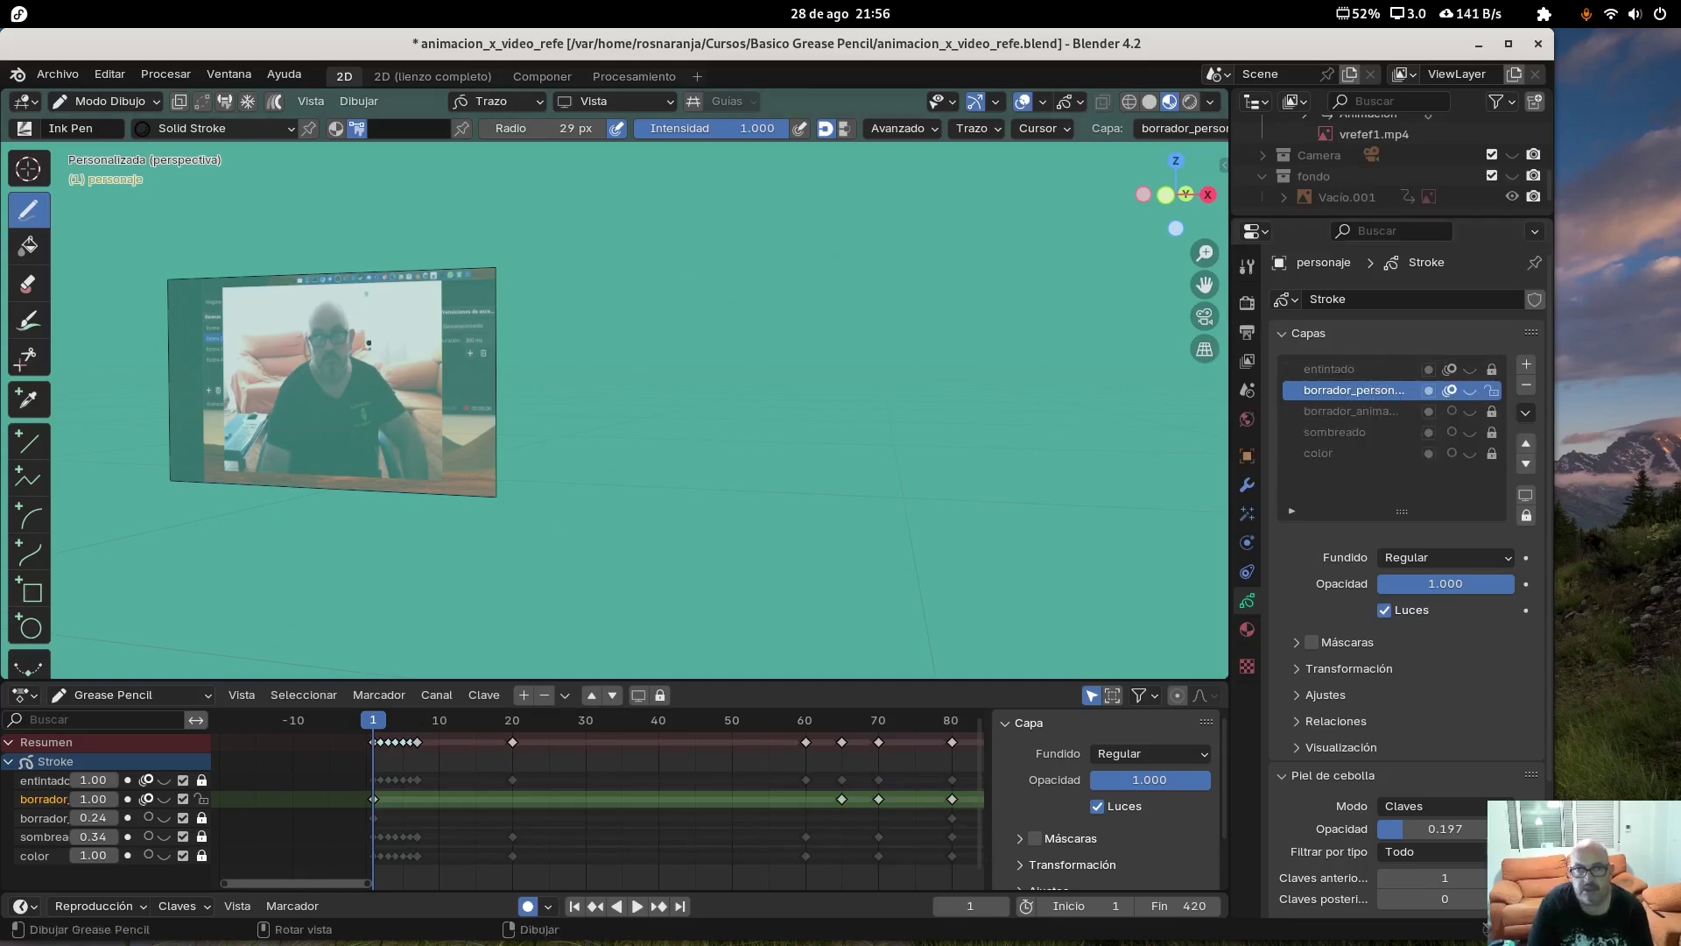
# Make the Camera collection visible and switch the viewport to the camera view, with the camera frame filling the viewport
pyautogui.scroll(3, 287, 360)
pyautogui.scroll(-2, 287, 359)
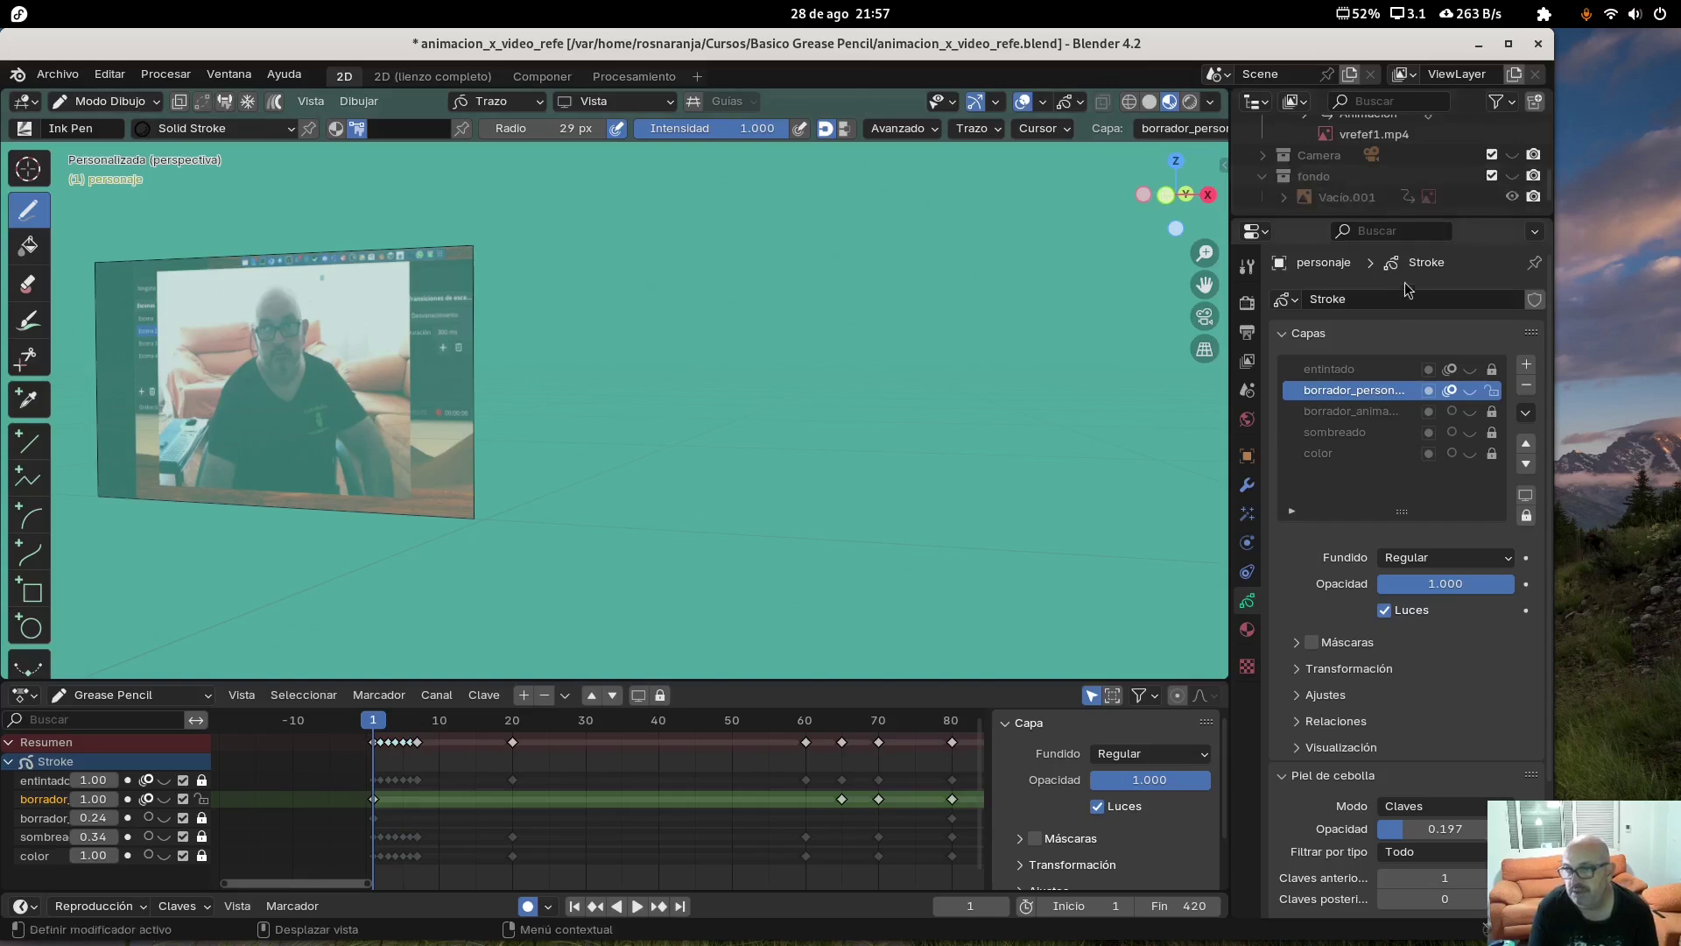
pyautogui.scroll(-1, 1416, 186)
pyautogui.scroll(5, 1416, 185)
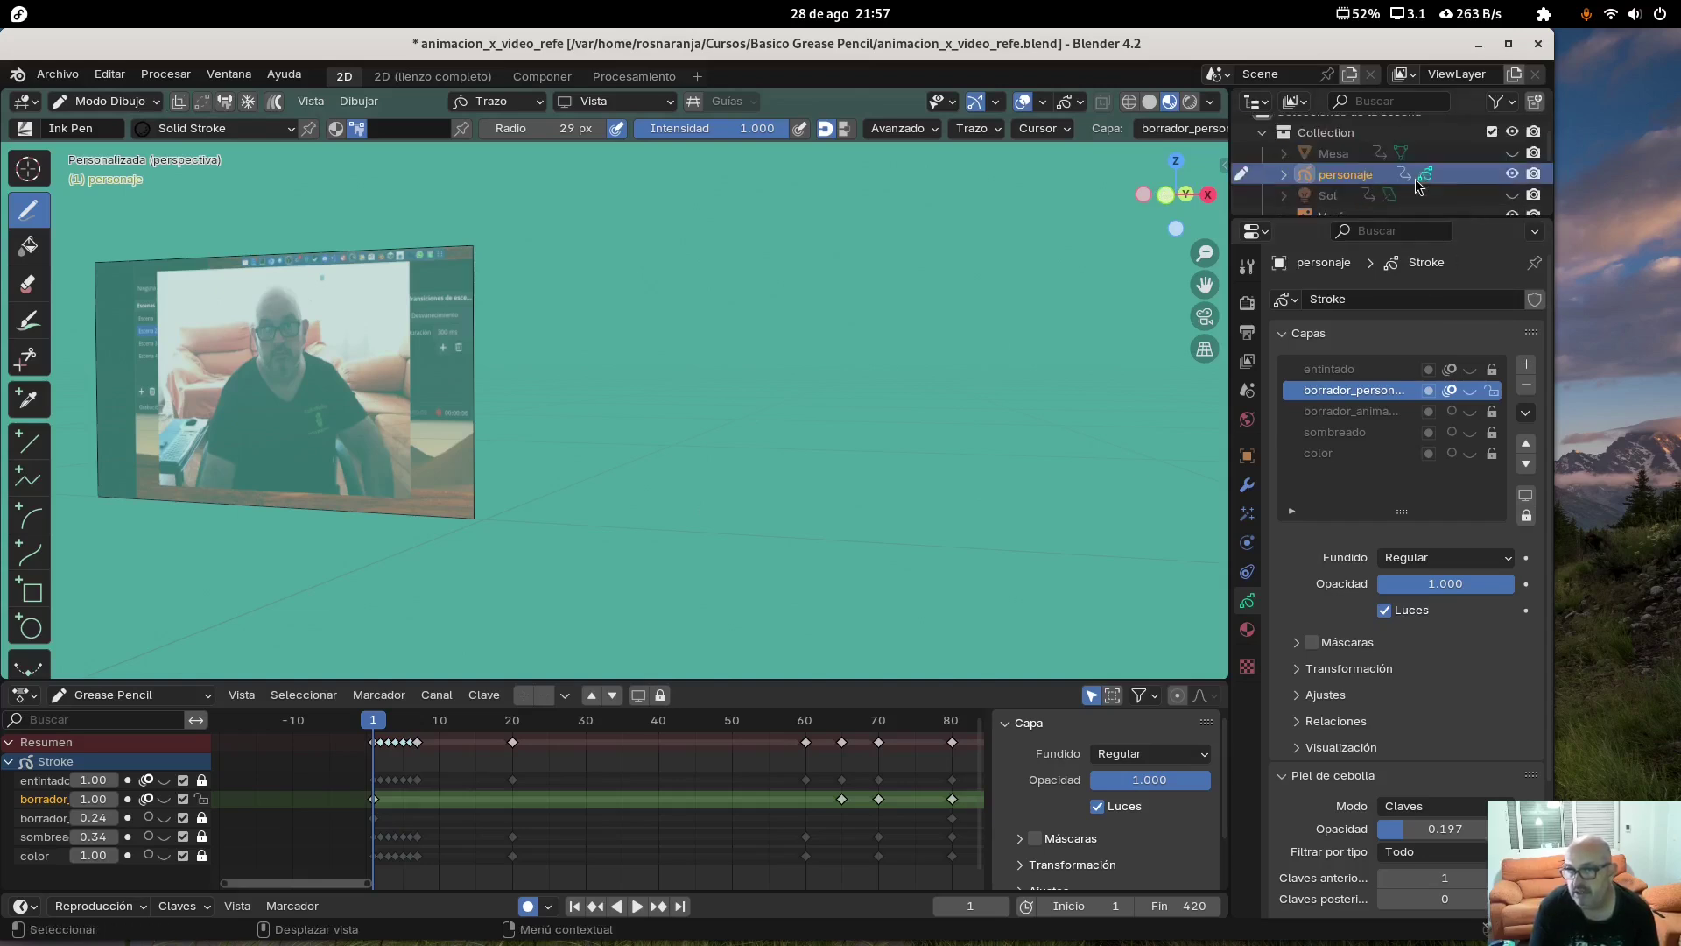
pyautogui.scroll(-3, 1418, 186)
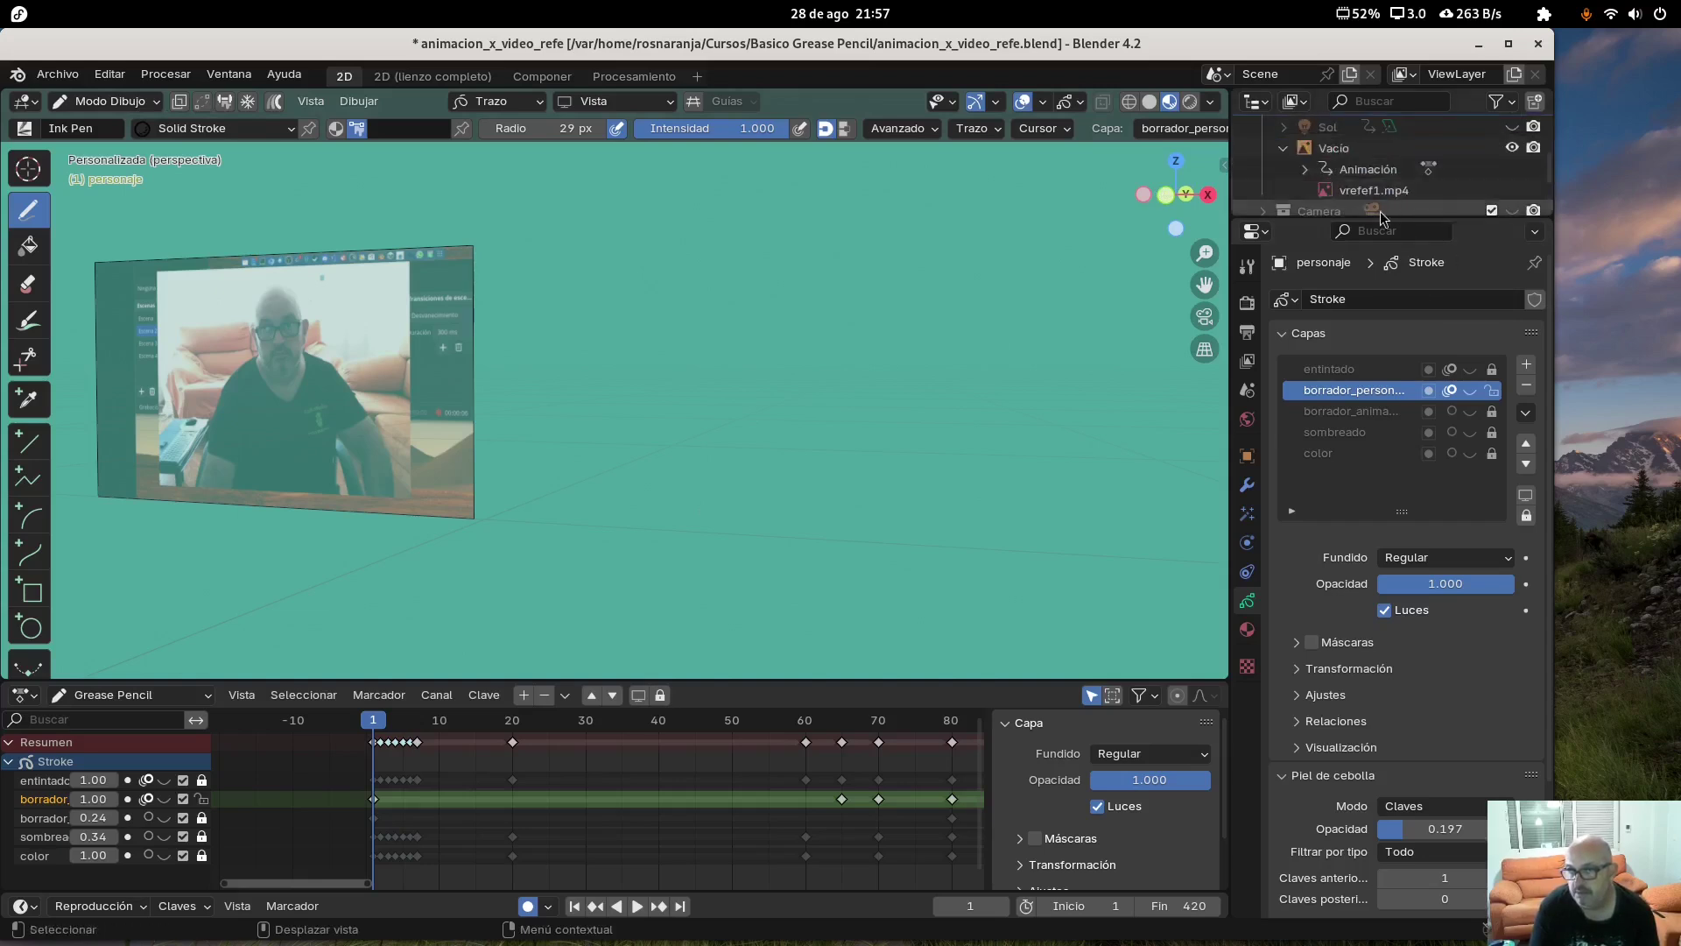
pyautogui.click(1327, 211)
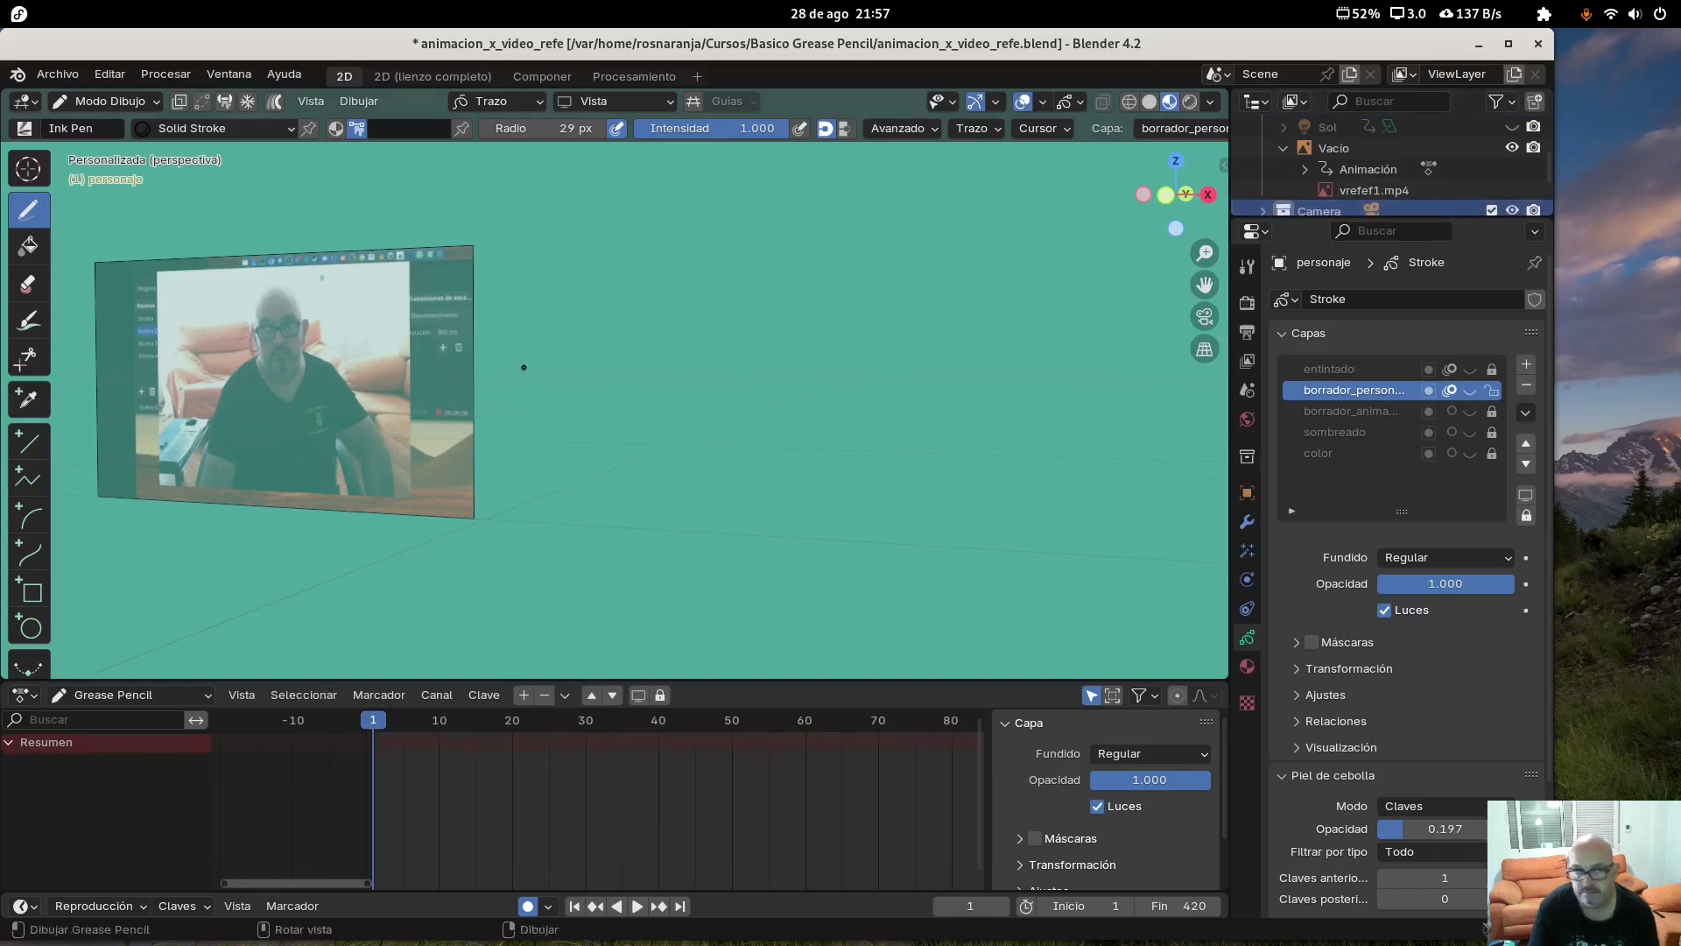
pyautogui.click(1205, 316)
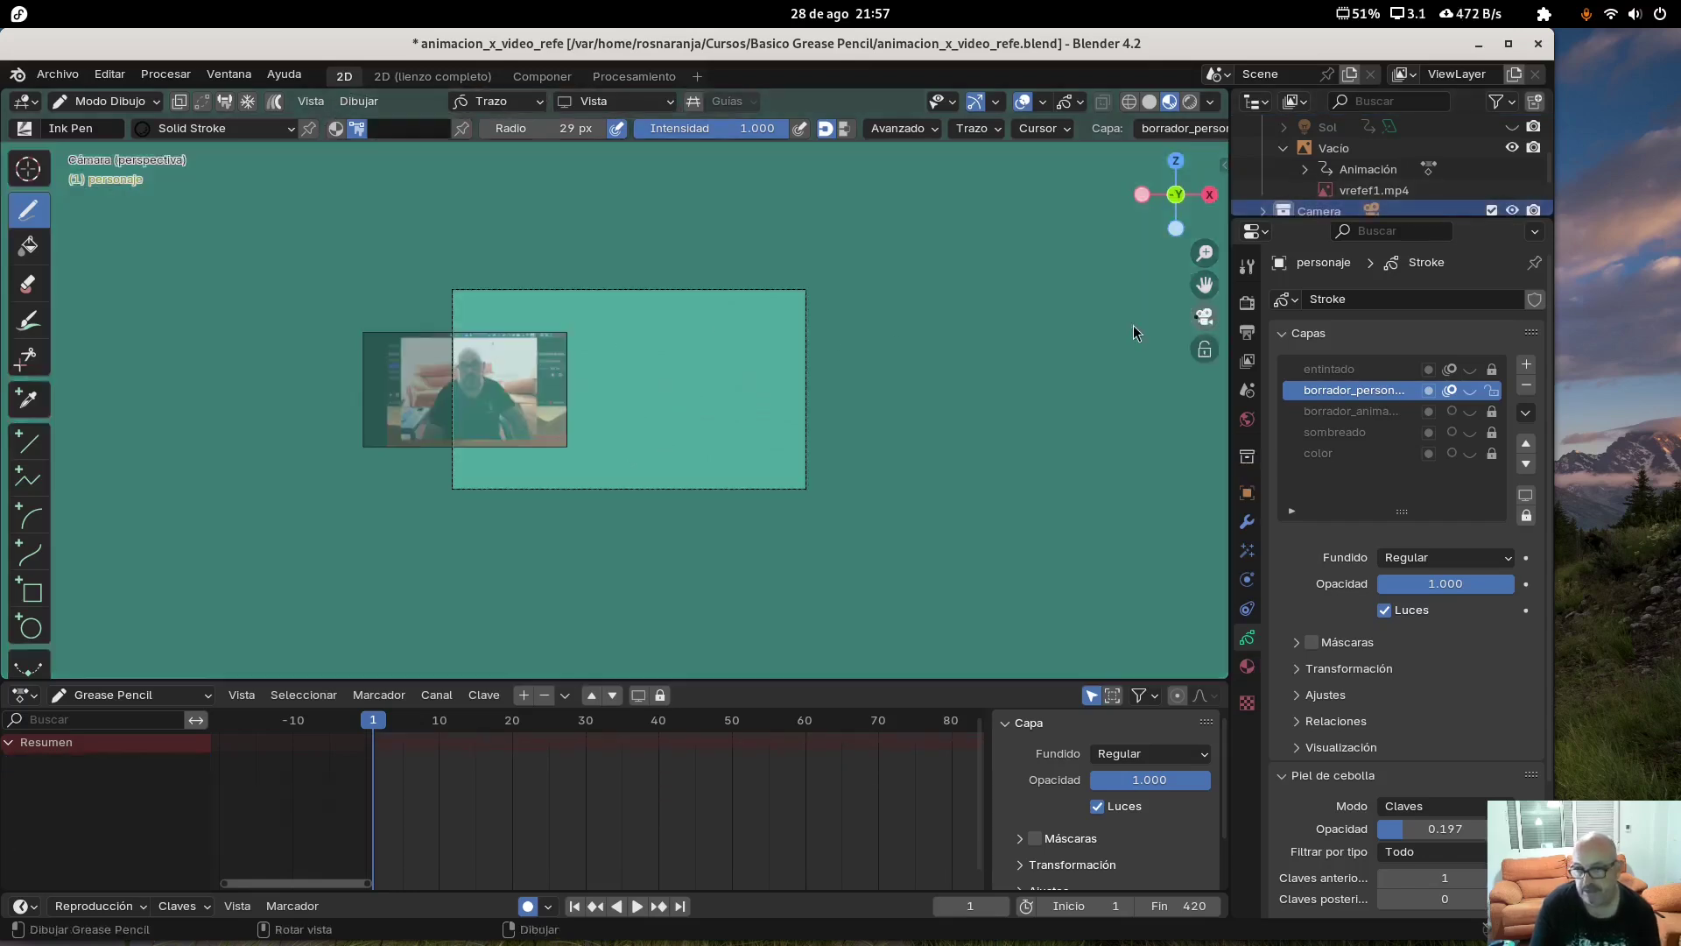
pyautogui.scroll(4, 652, 339)
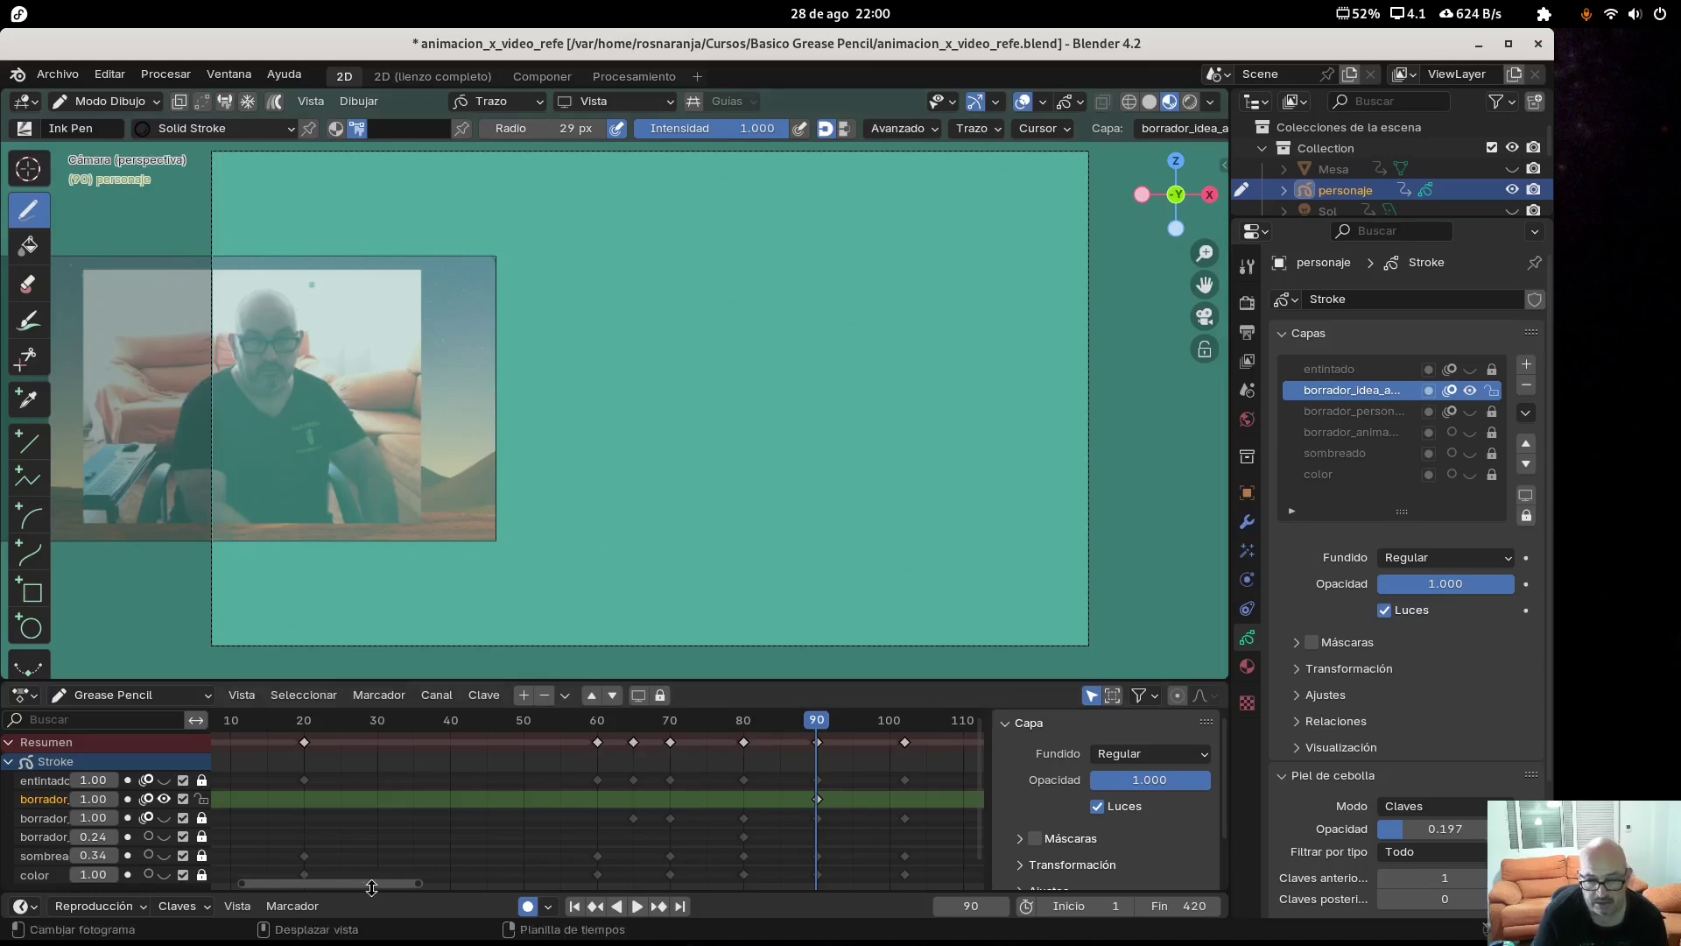
# Unlock the entintado layer and delete it from the personaje object
pyautogui.moveTo(368, 884); pyautogui.dragTo(303, 885)
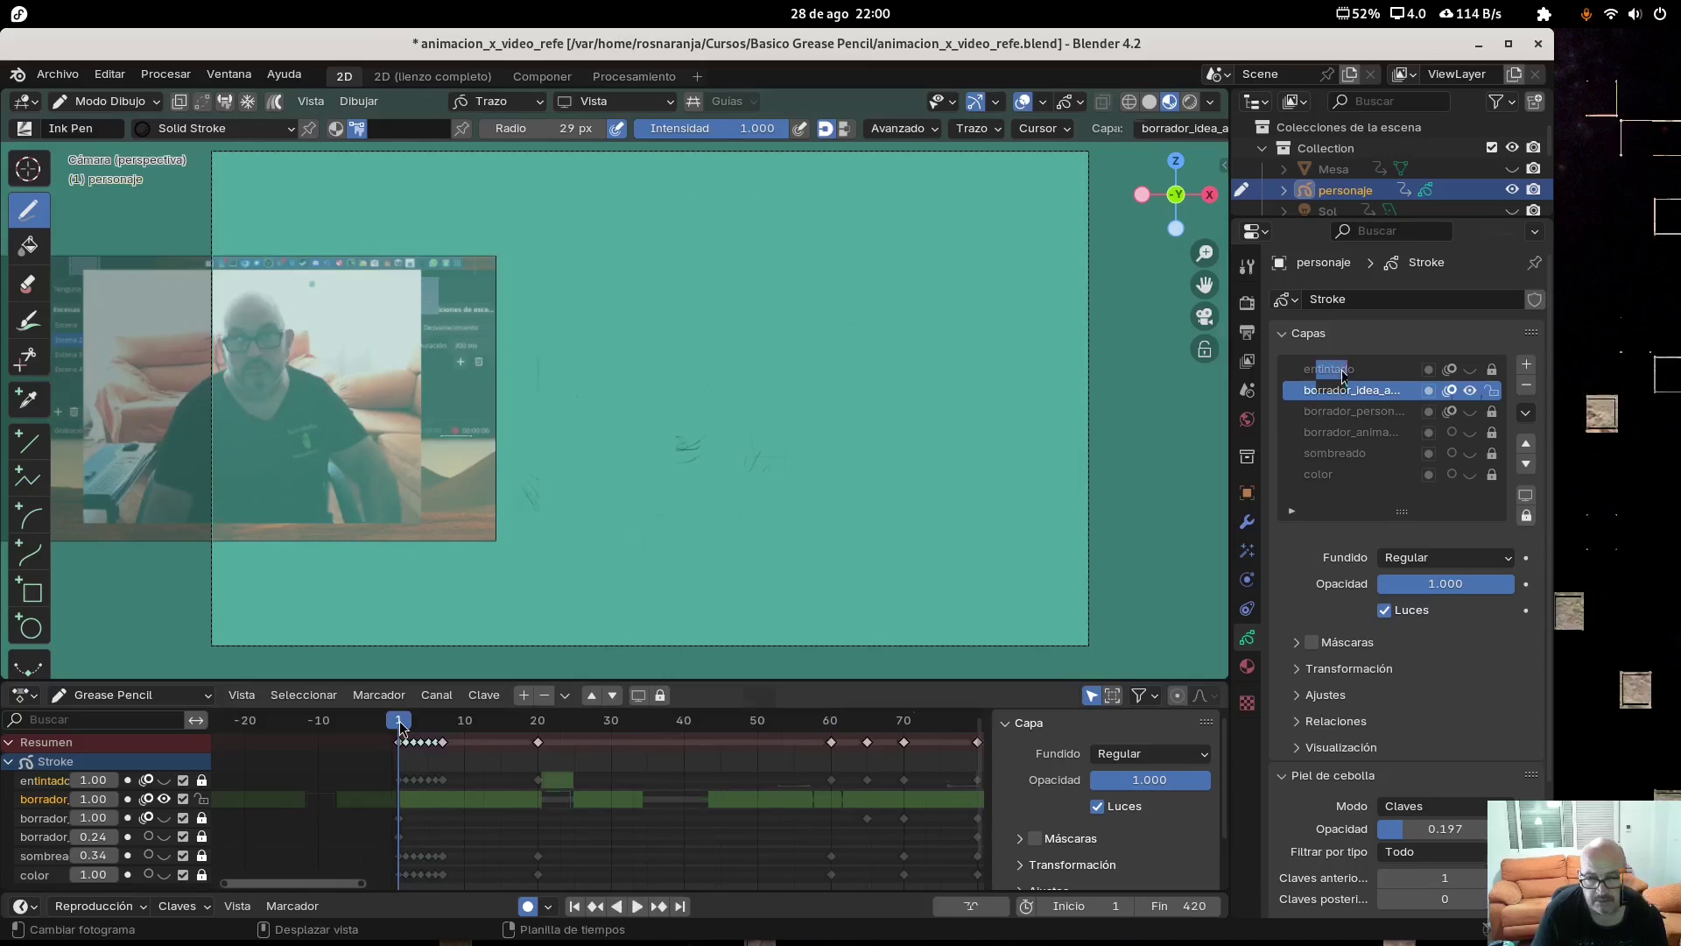
pyautogui.click(1342, 391)
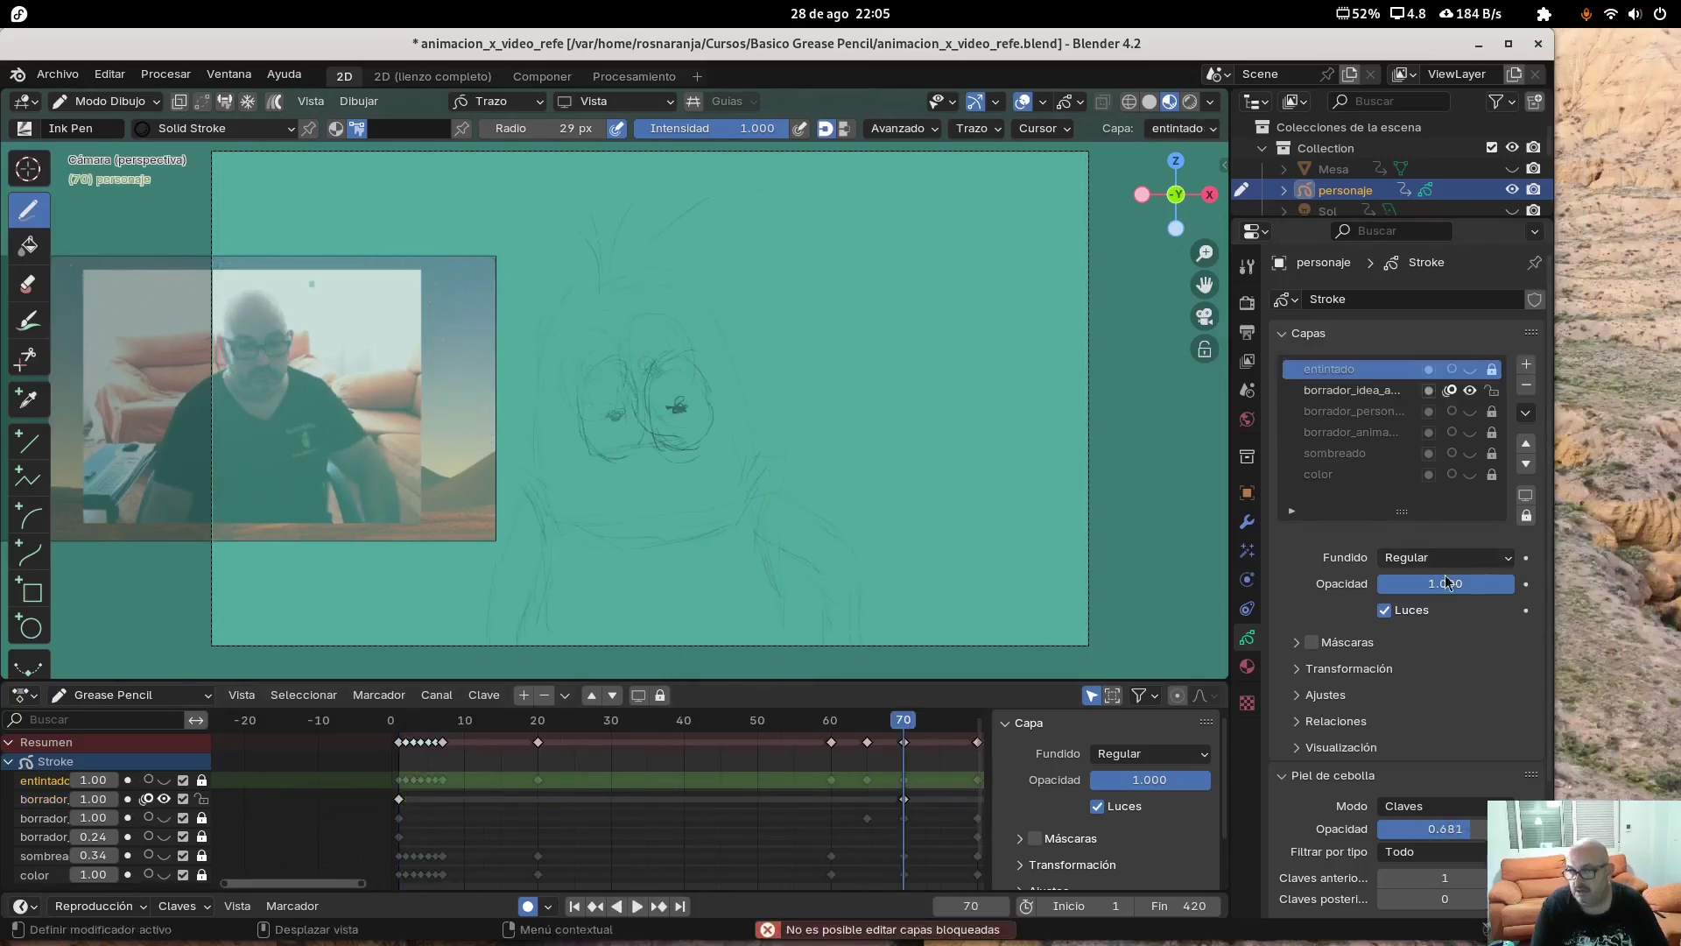
pyautogui.click(1492, 368)
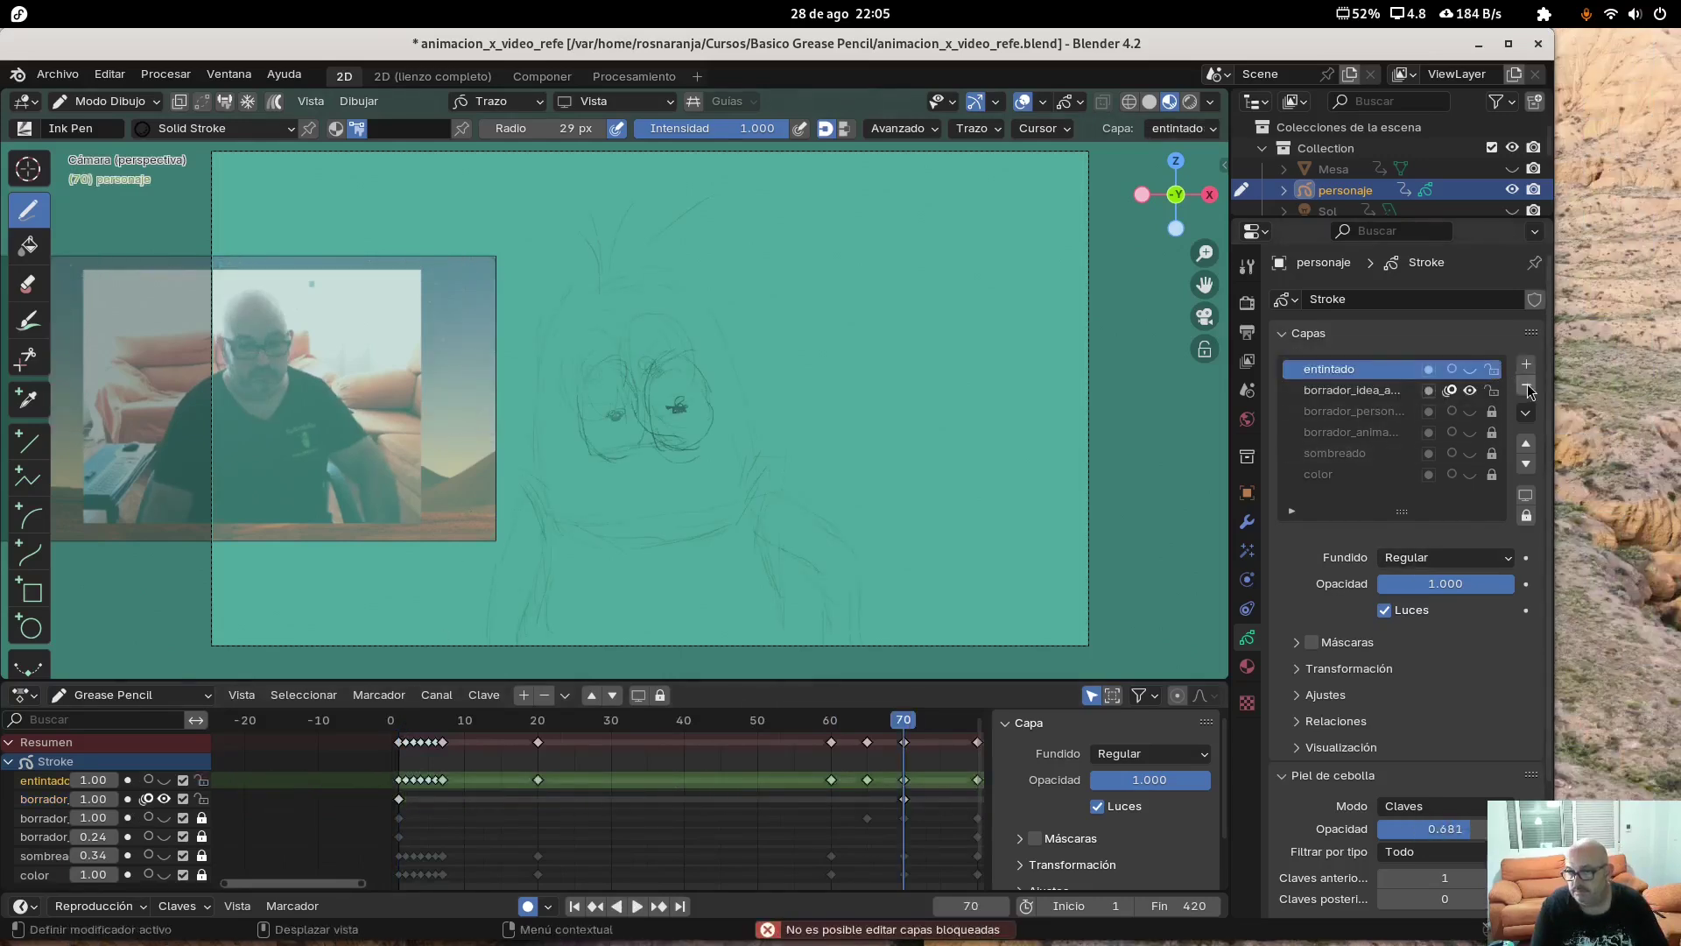
pyautogui.click(1526, 385)
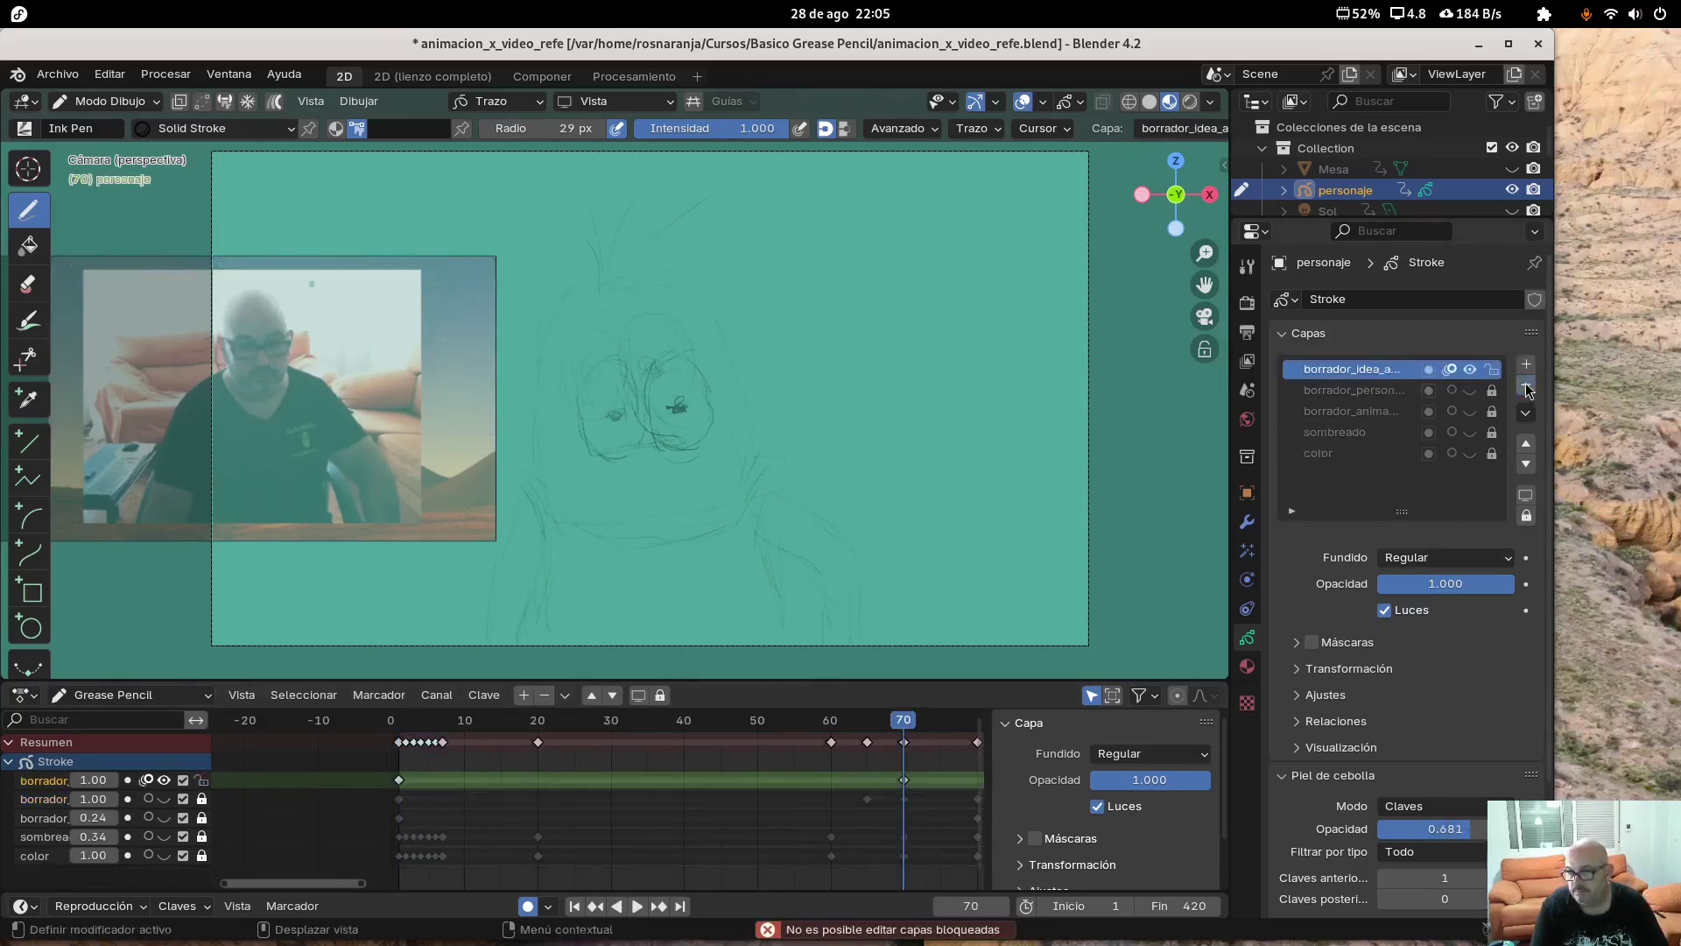
# Delete the locked character draft, animation draft, sombreado and color layers, keeping only the borrador_idea layer
pyautogui.click(1346, 391)
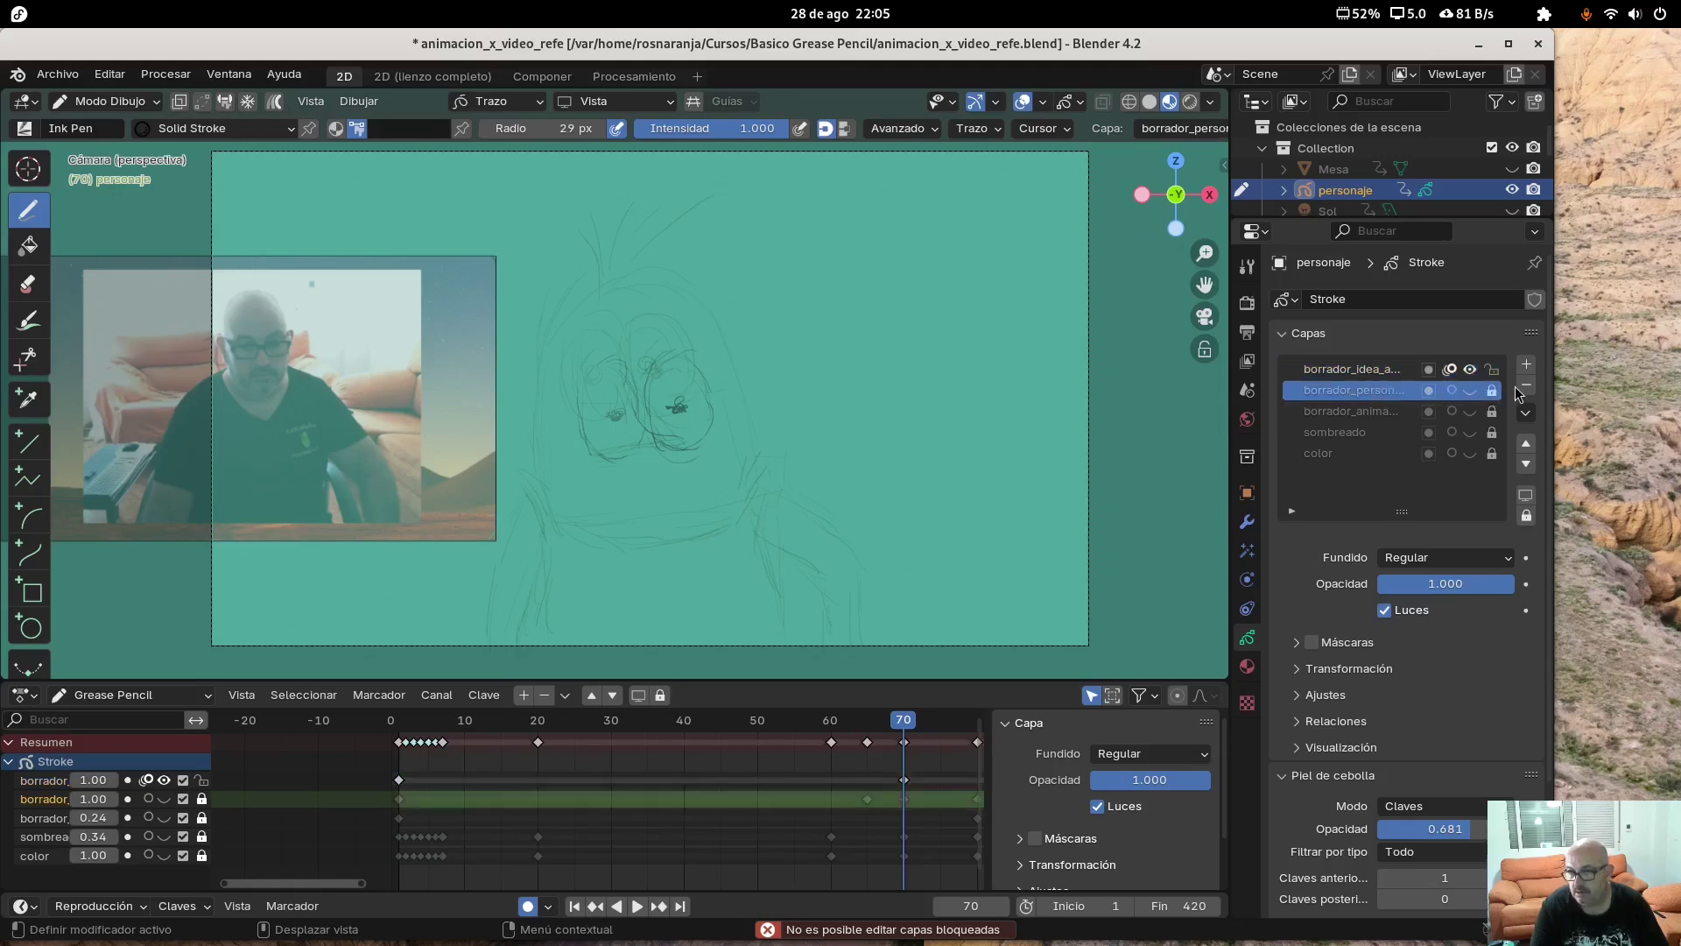
pyautogui.click(1493, 392)
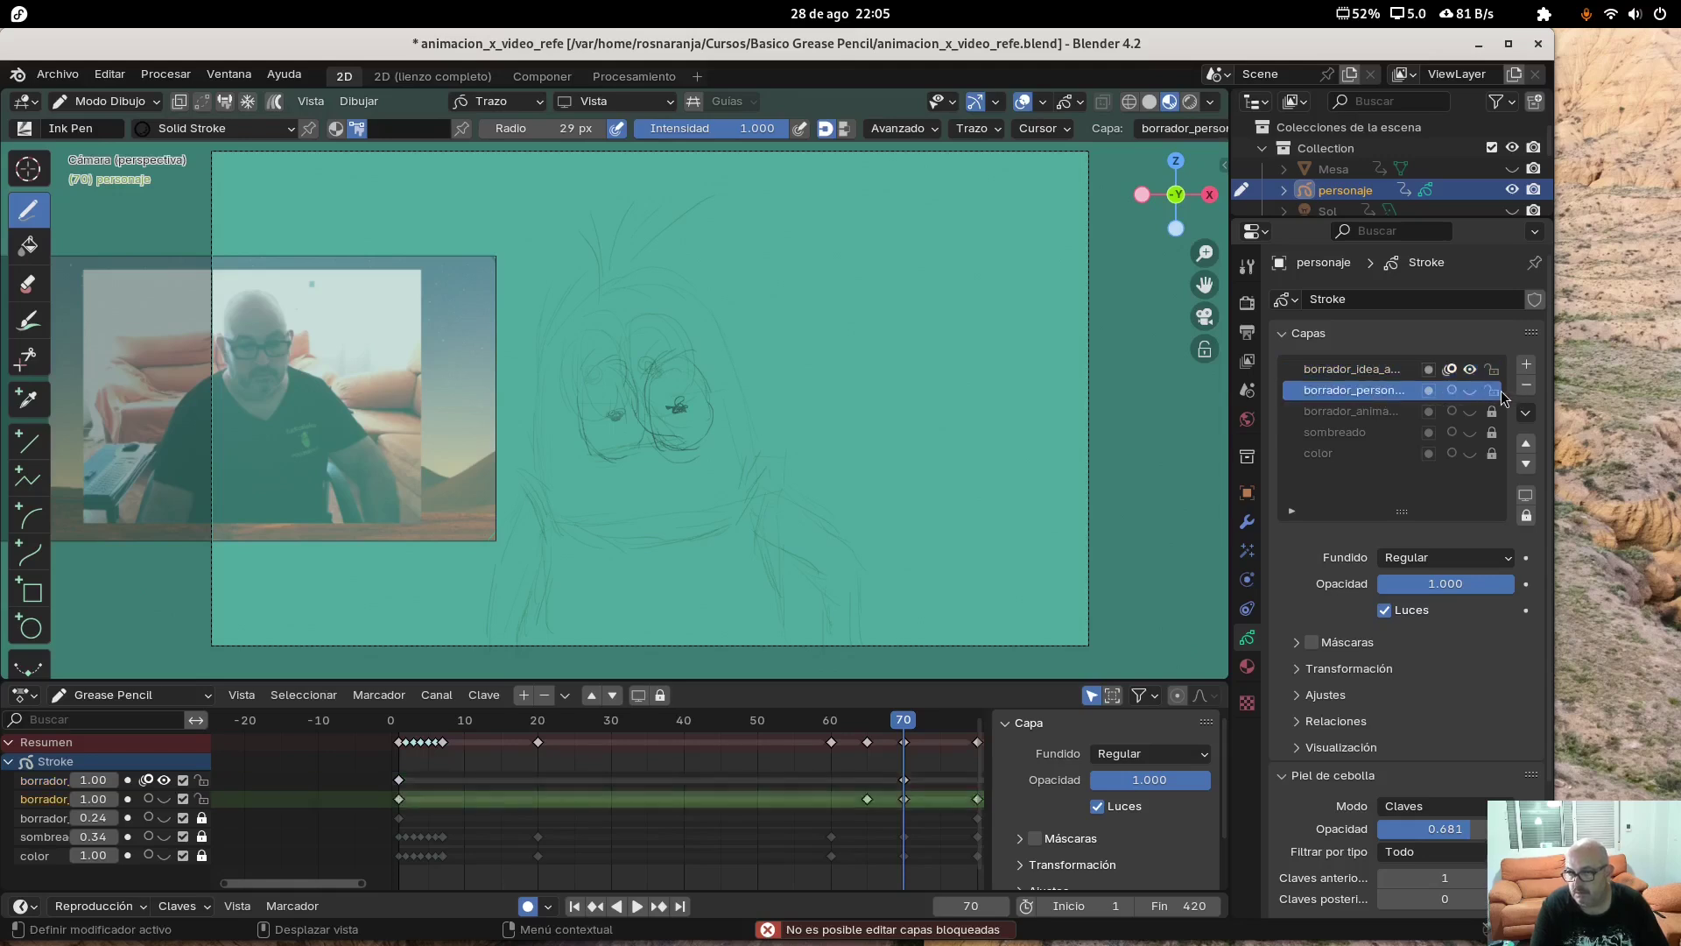
pyautogui.click(1526, 385)
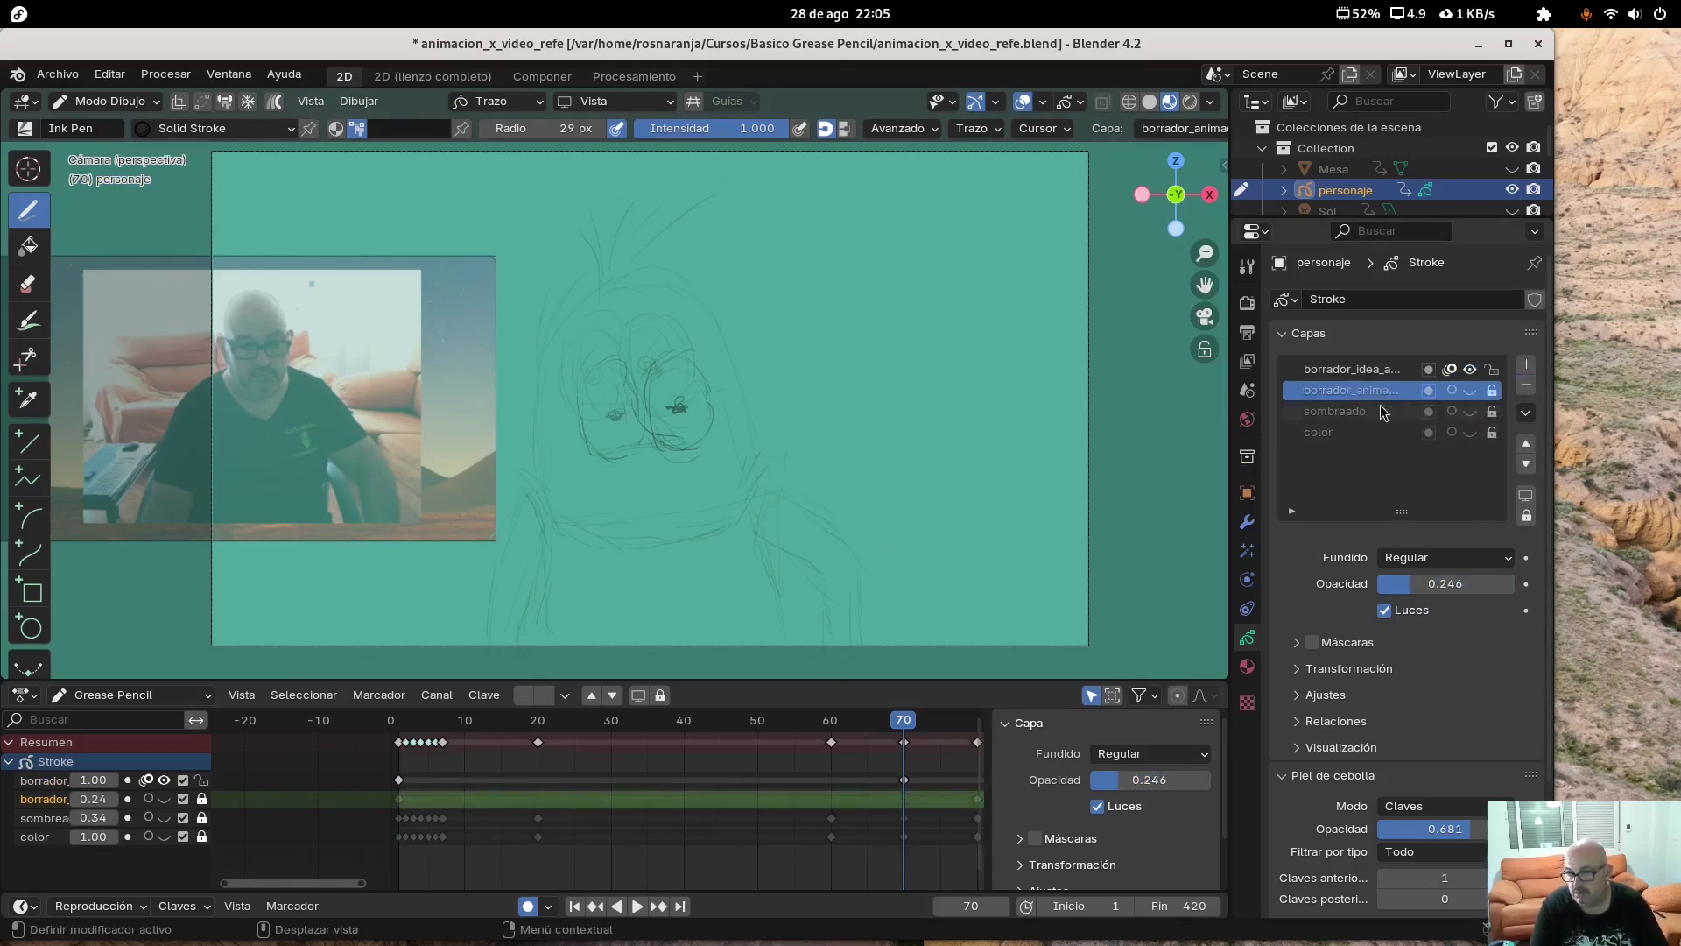
pyautogui.click(1526, 386)
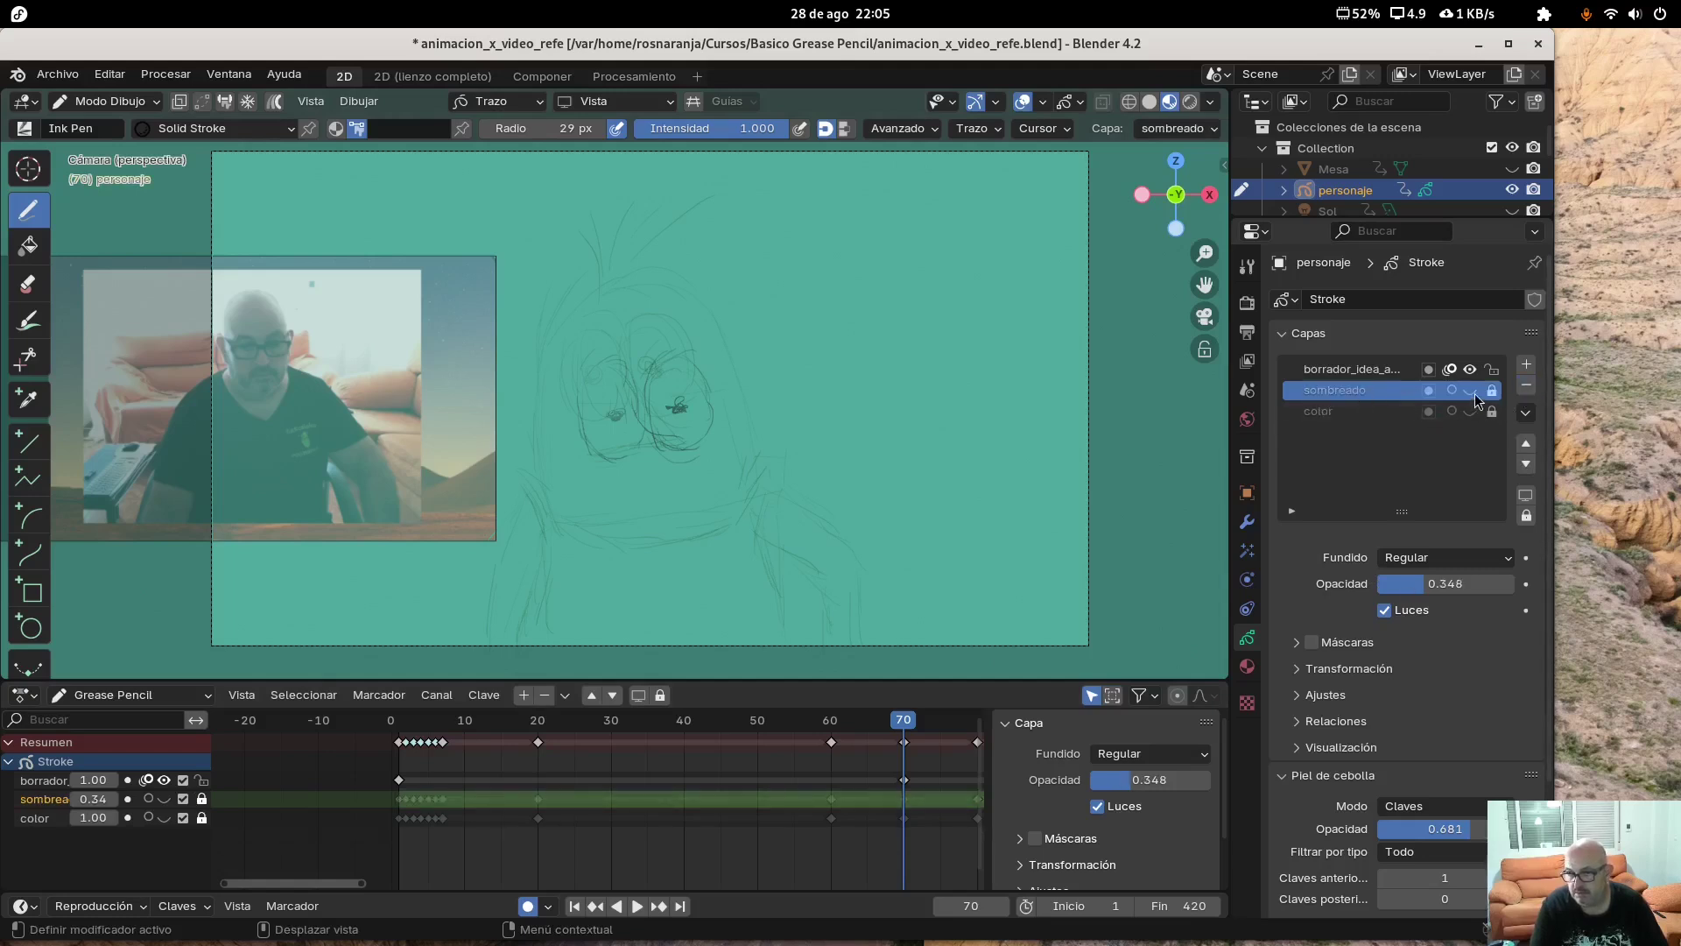
pyautogui.click(1524, 387)
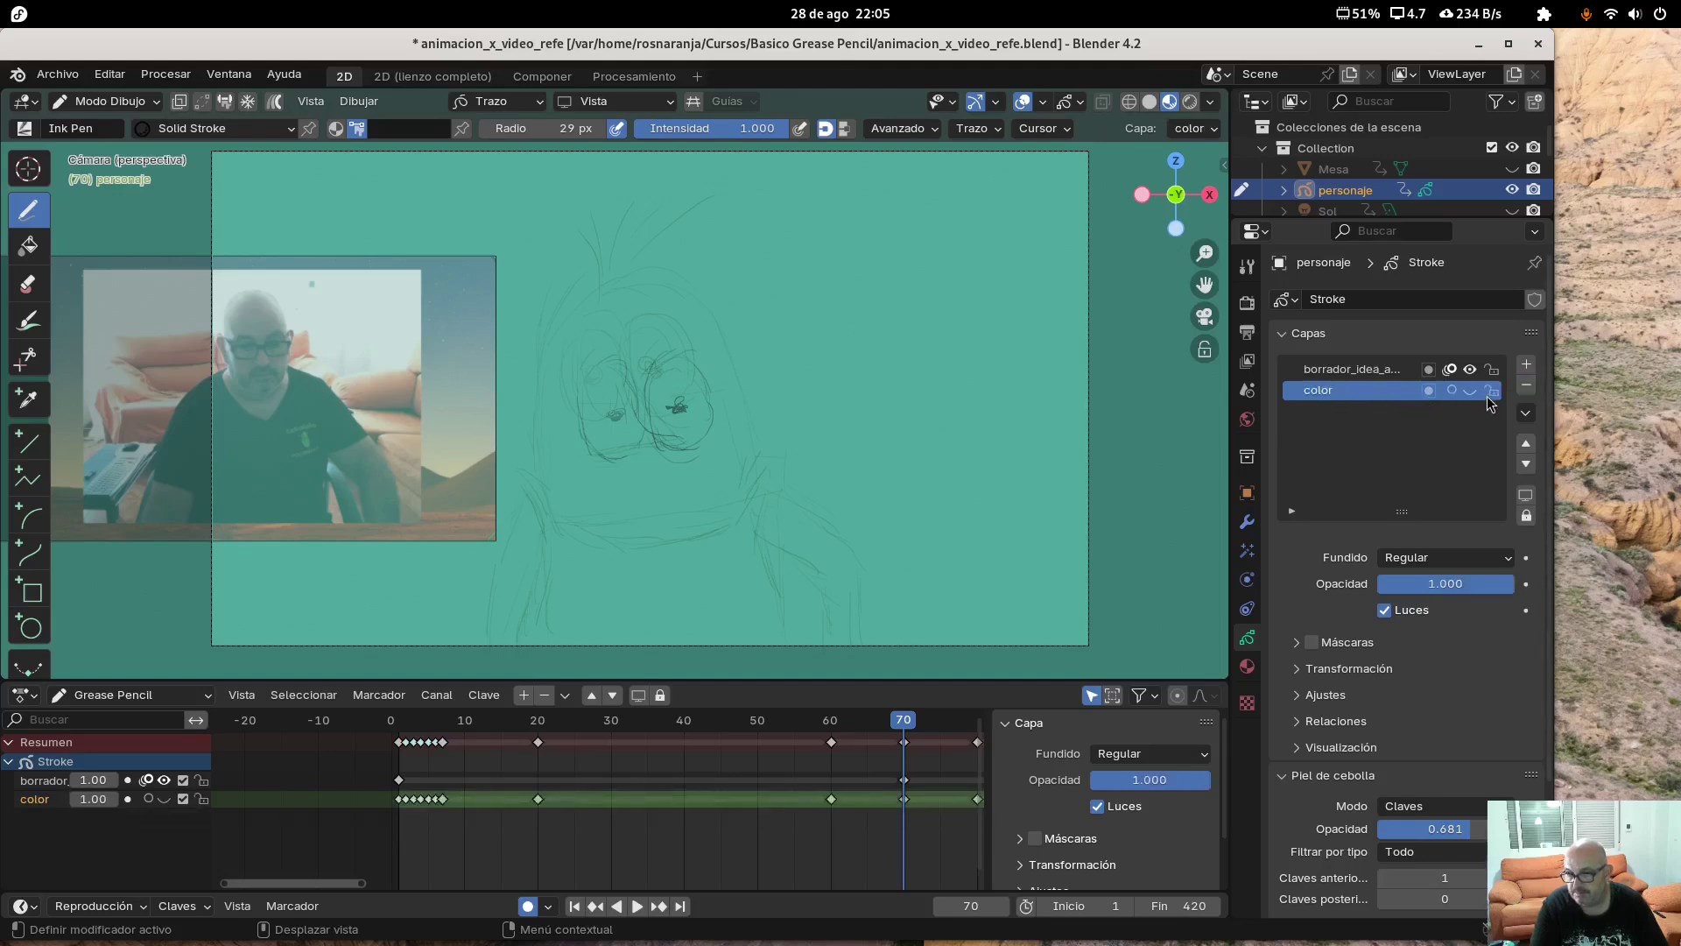
pyautogui.click(1527, 385)
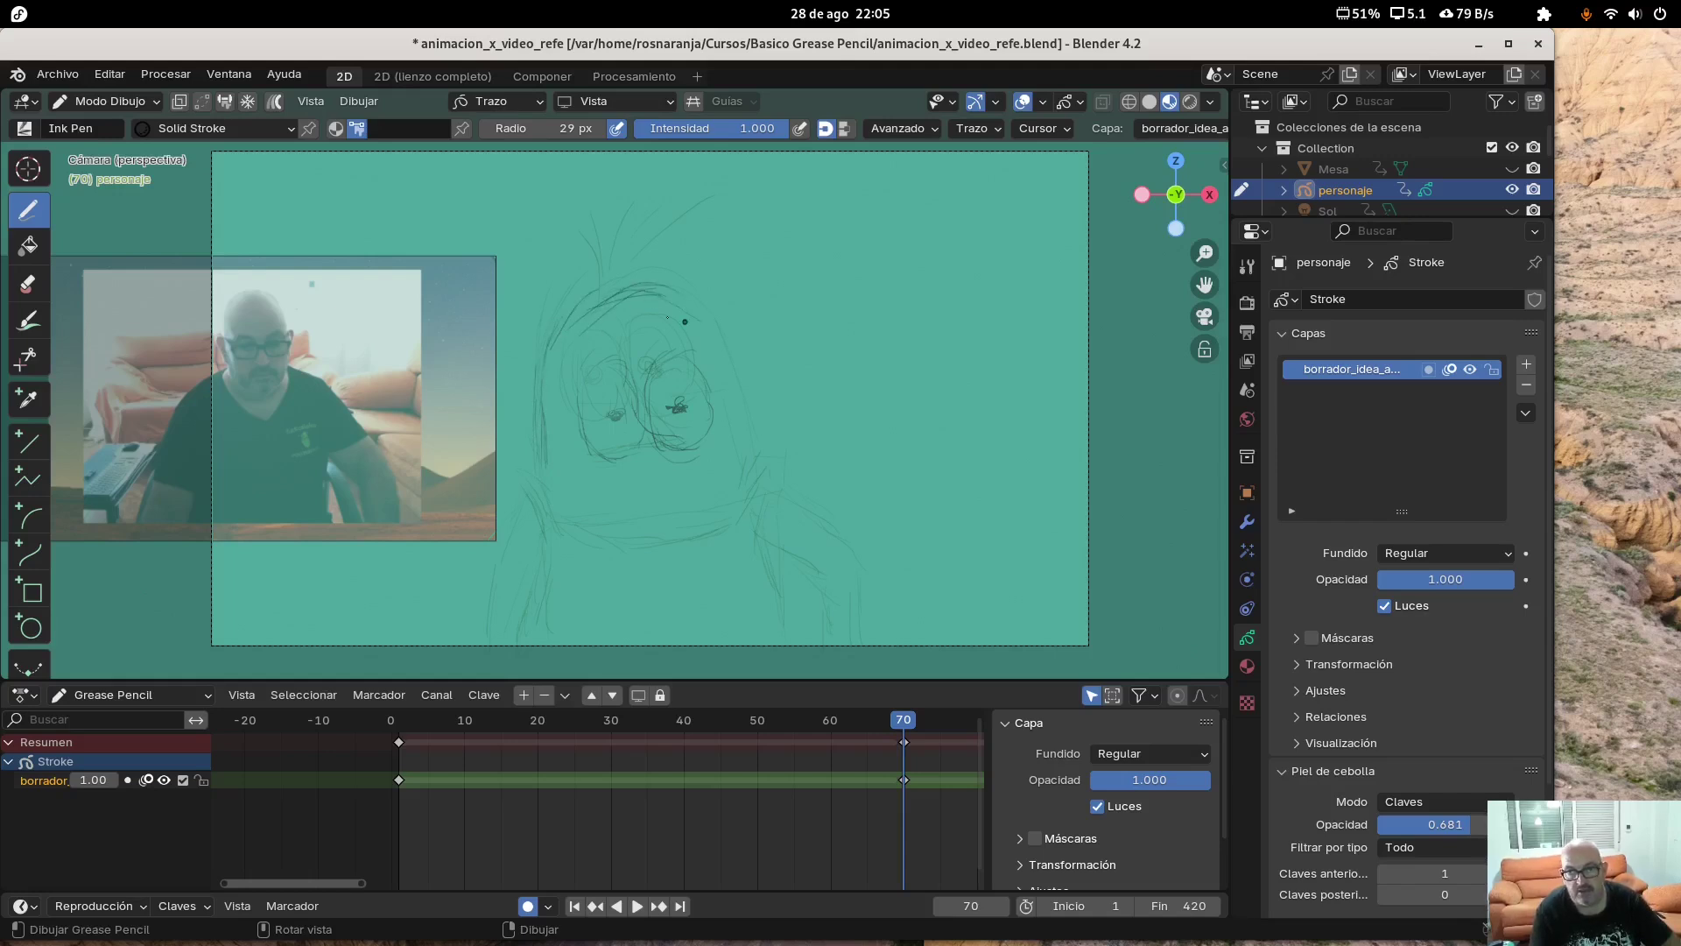
# Sketch the character's head outline and the hair tufts on top of it at frame 70 of the borrador_idea layer
pyautogui.moveTo(688, 283); pyautogui.dragTo(711, 306)
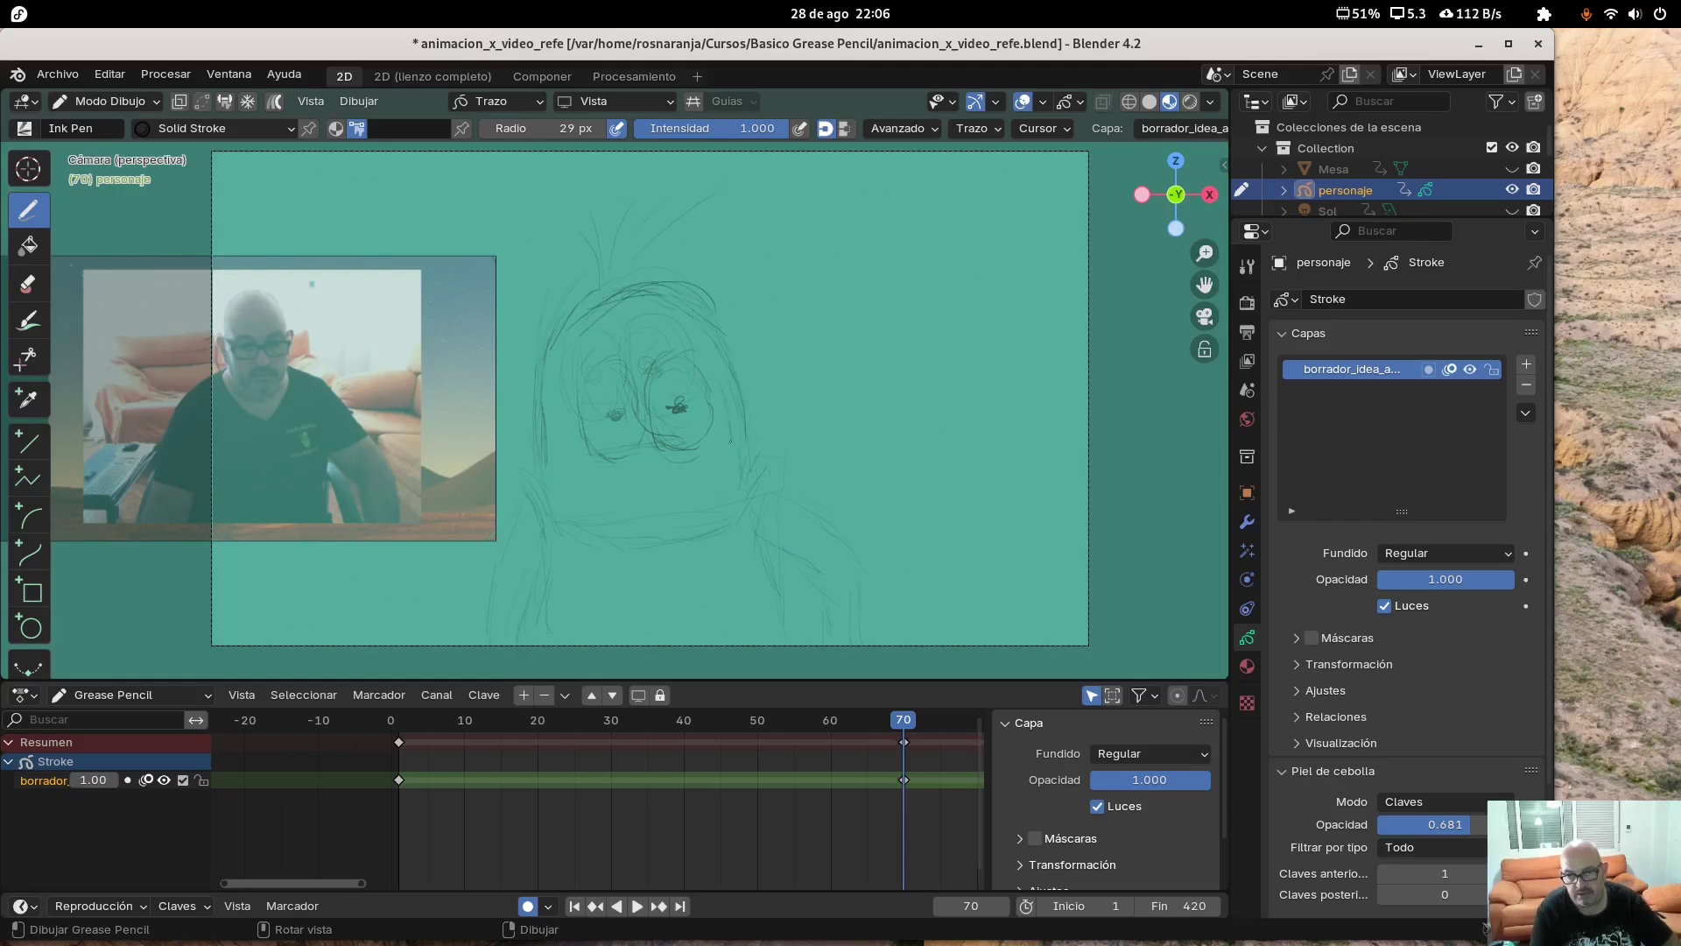
pyautogui.moveTo(538, 448); pyautogui.dragTo(542, 481)
pyautogui.moveTo(585, 232); pyautogui.dragTo(625, 293)
pyautogui.moveTo(650, 219); pyautogui.dragTo(632, 280)
pyautogui.moveTo(700, 205)
pyautogui.mouseDown()
pyautogui.moveTo(635, 302)
pyautogui.moveTo(589, 256)
pyautogui.mouseUp()
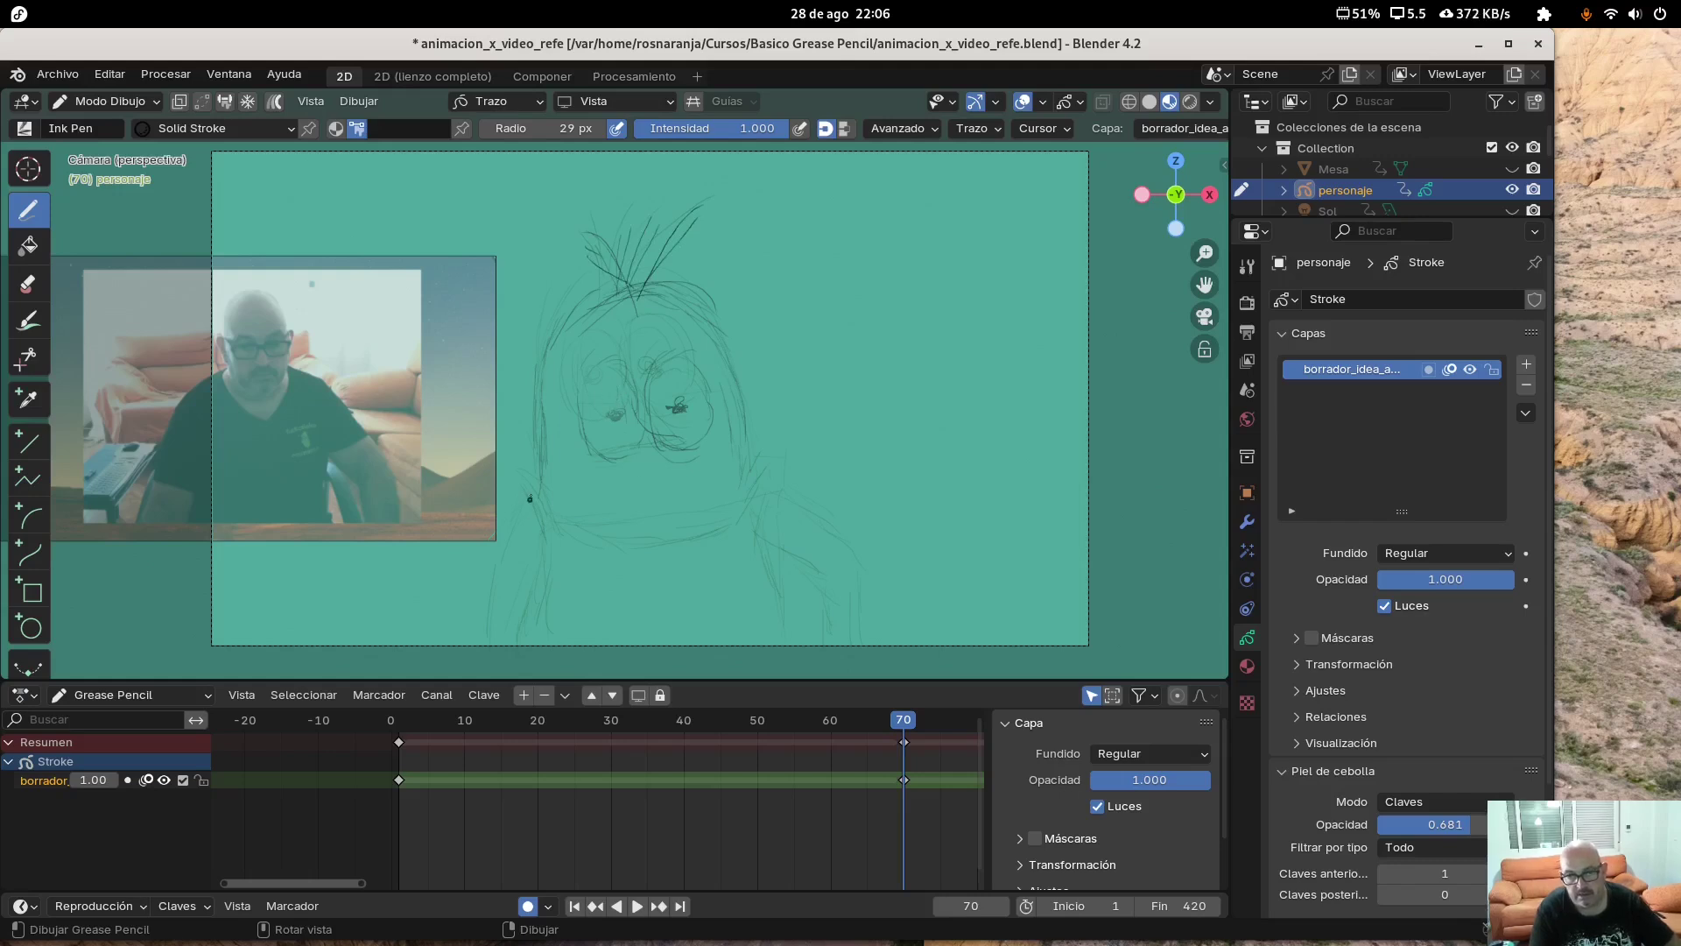
# Sketch the character's left-hand strap, body side and arm, plus the curved line under the face, at frame 70
pyautogui.moveTo(534, 487)
pyautogui.mouseDown()
pyautogui.moveTo(556, 529)
pyautogui.moveTo(561, 568)
pyautogui.moveTo(537, 530)
pyautogui.moveTo(545, 600)
pyautogui.mouseUp()
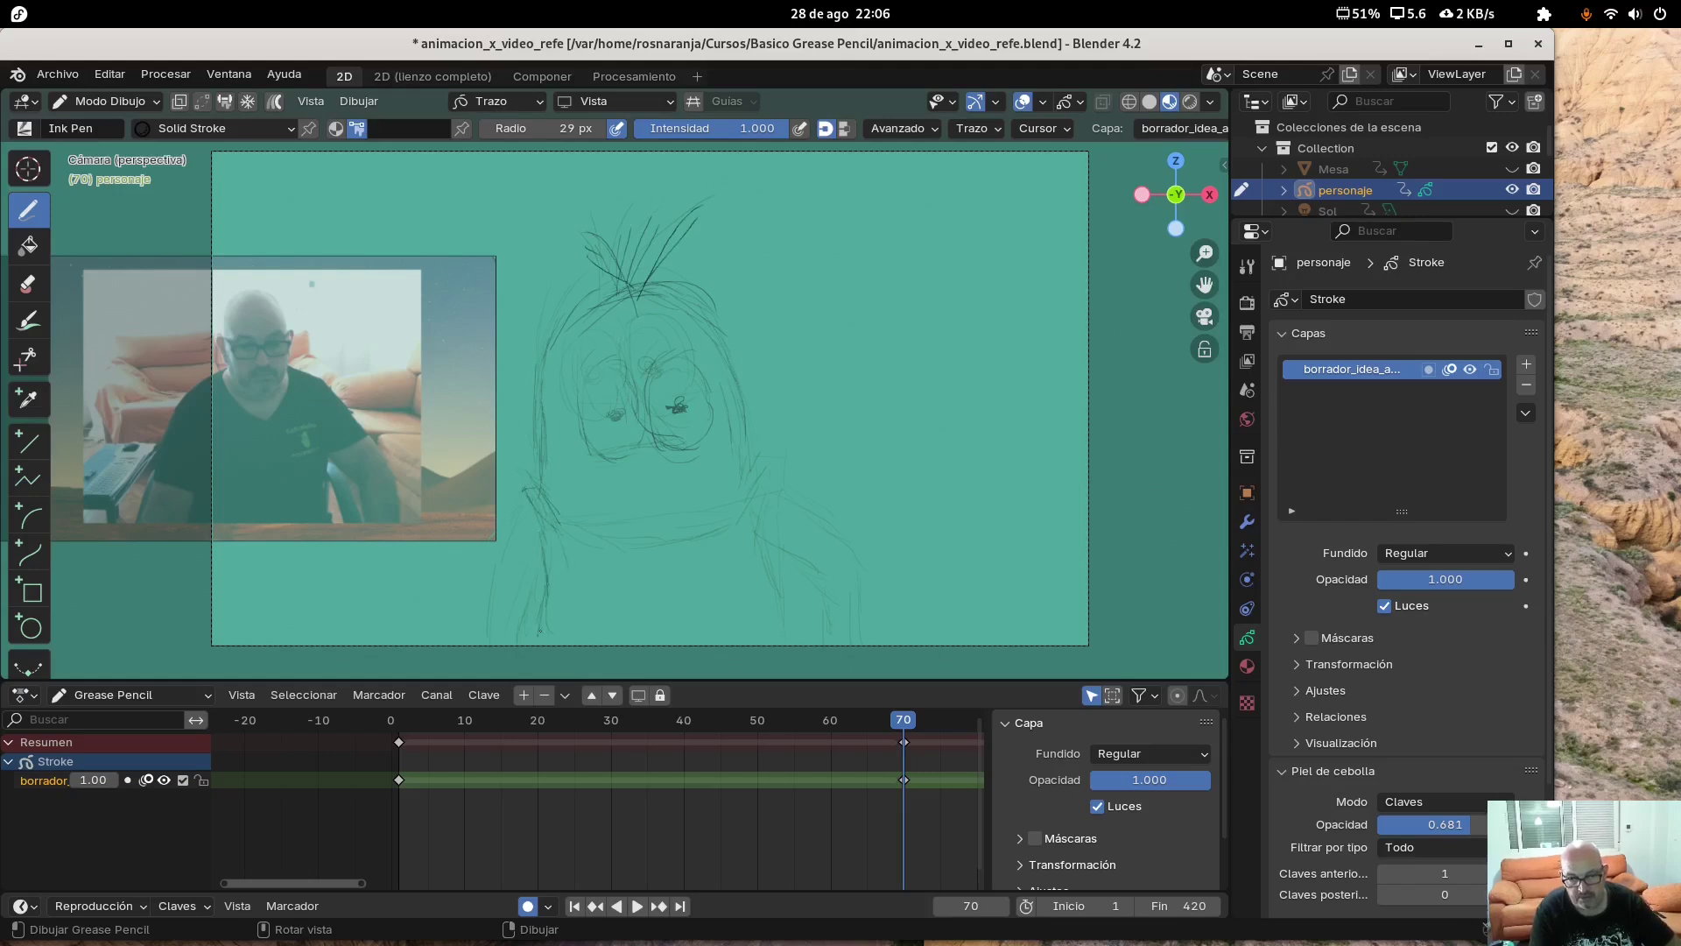
pyautogui.moveTo(522, 512); pyautogui.dragTo(510, 559)
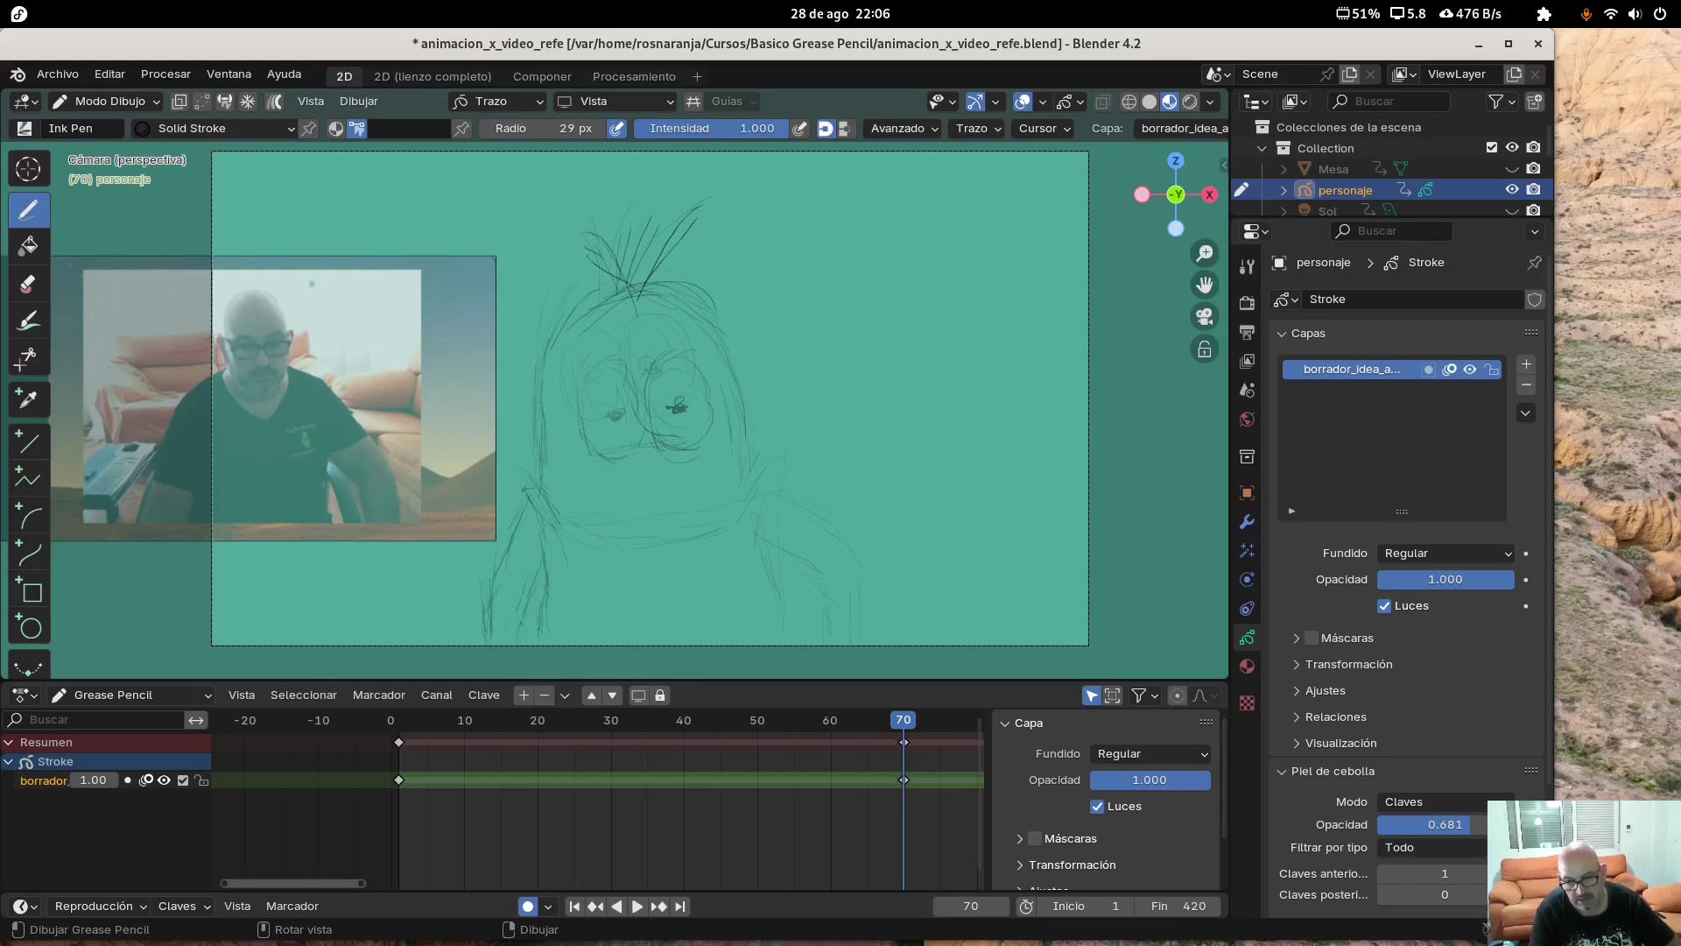
pyautogui.moveTo(524, 619); pyautogui.dragTo(521, 646)
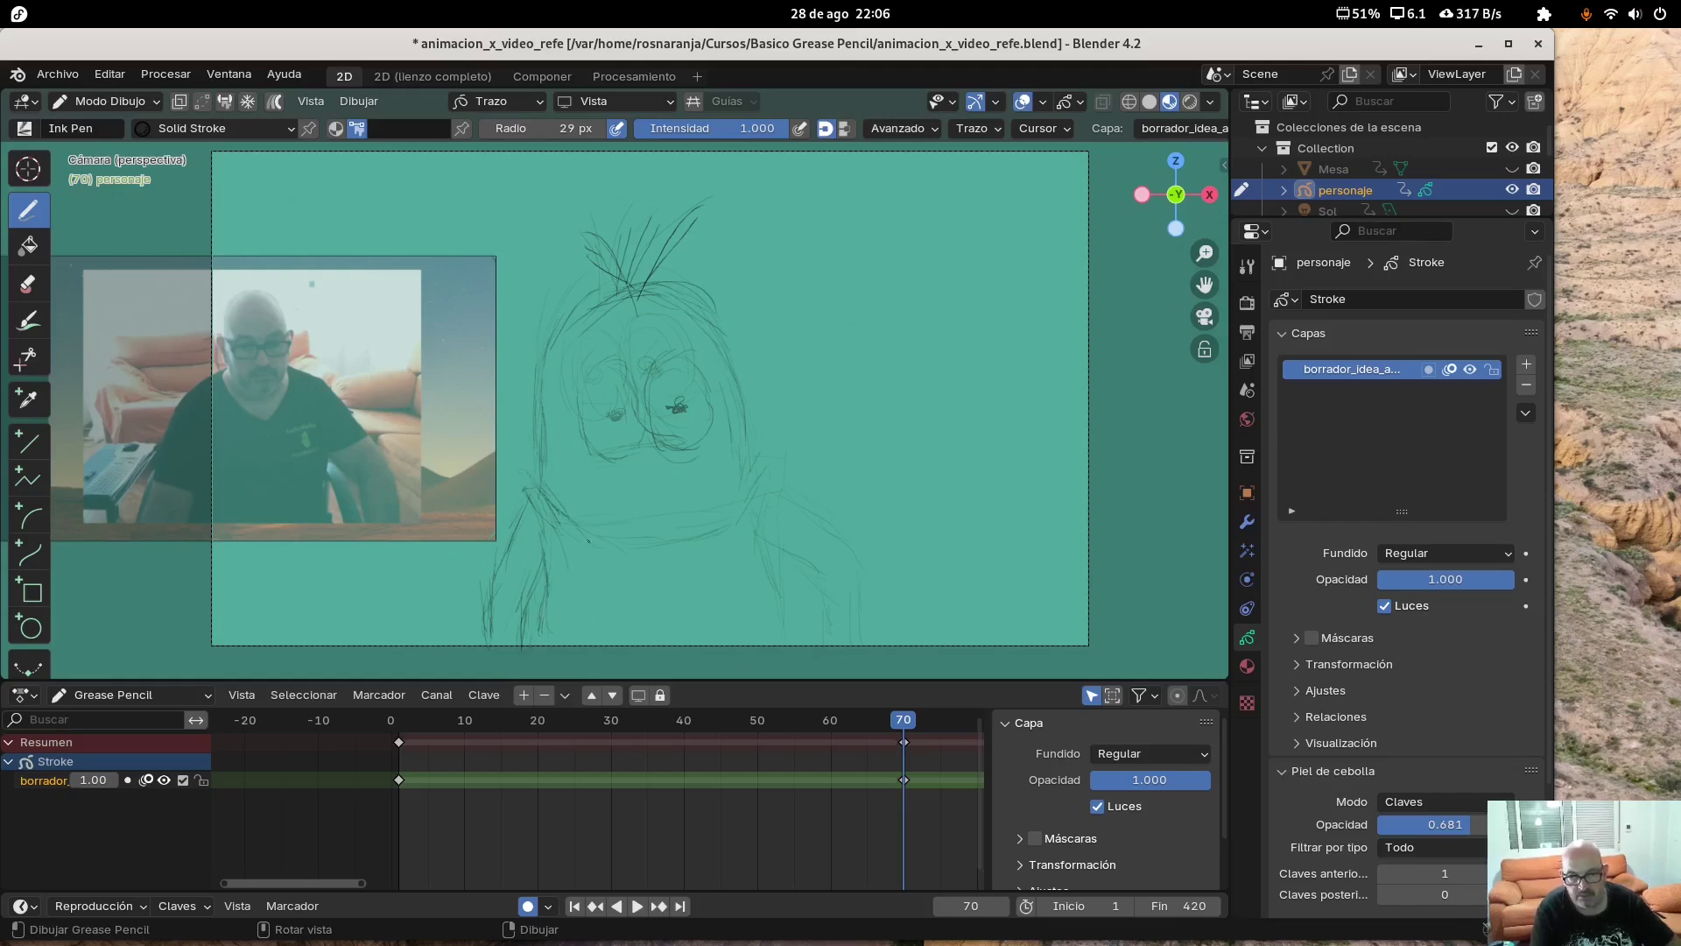
pyautogui.moveTo(604, 546); pyautogui.dragTo(710, 535)
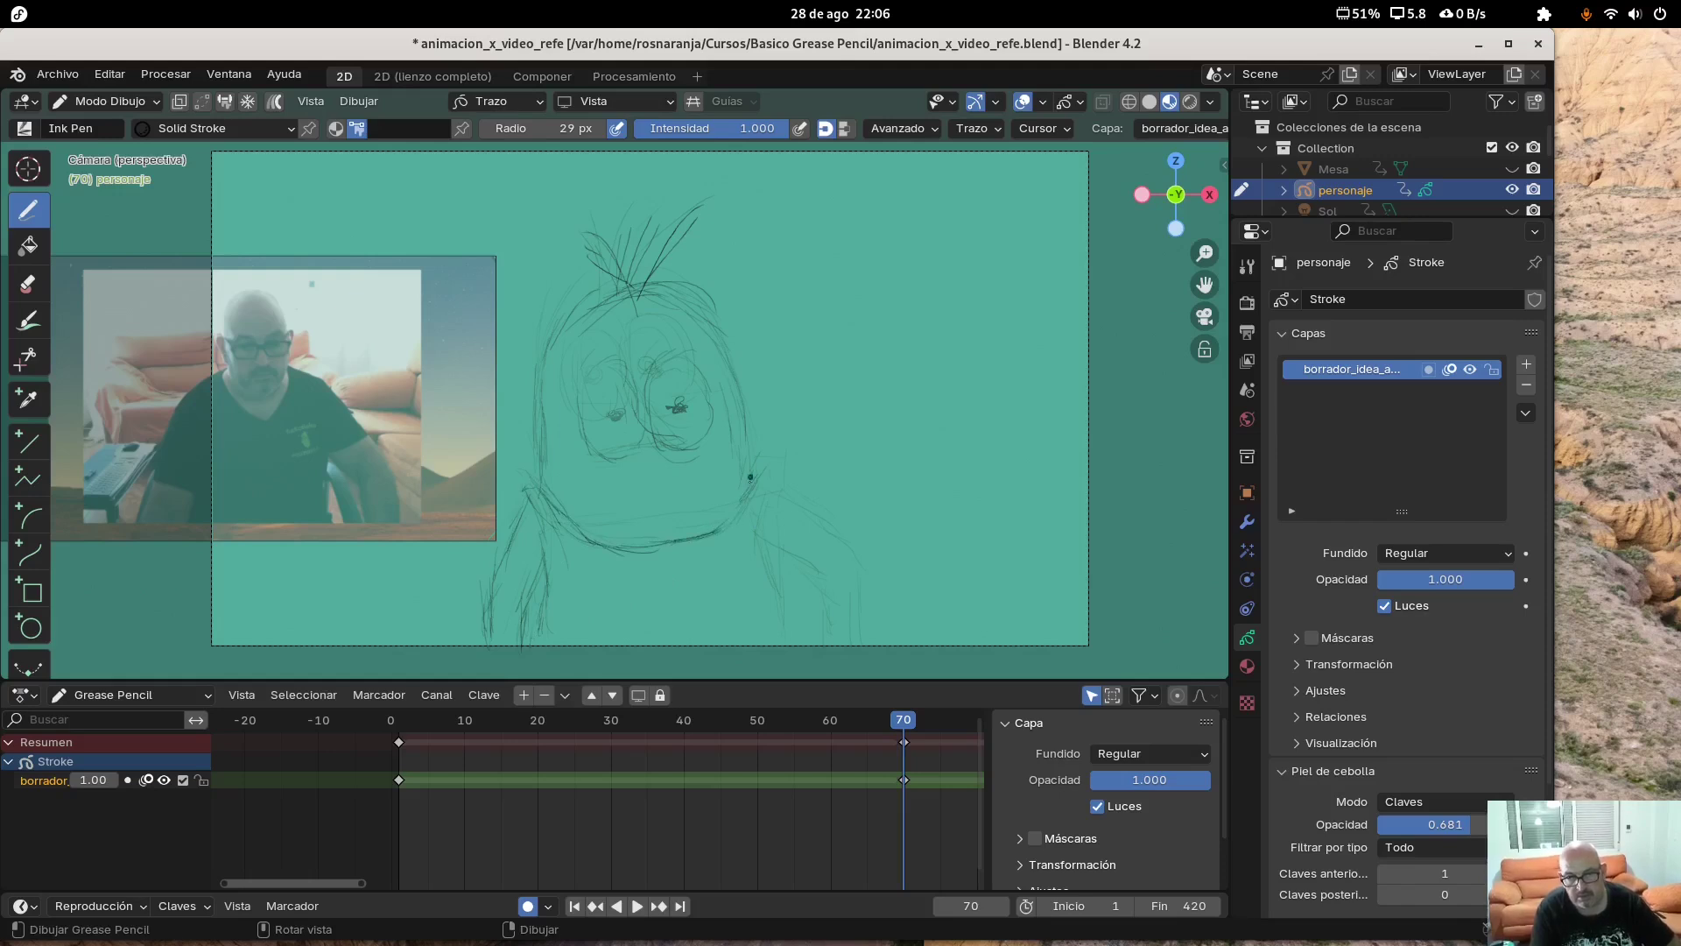
# Sketch the body side and the bent arm on the character's right-hand side at frame 70
pyautogui.moveTo(772, 520); pyautogui.dragTo(774, 637)
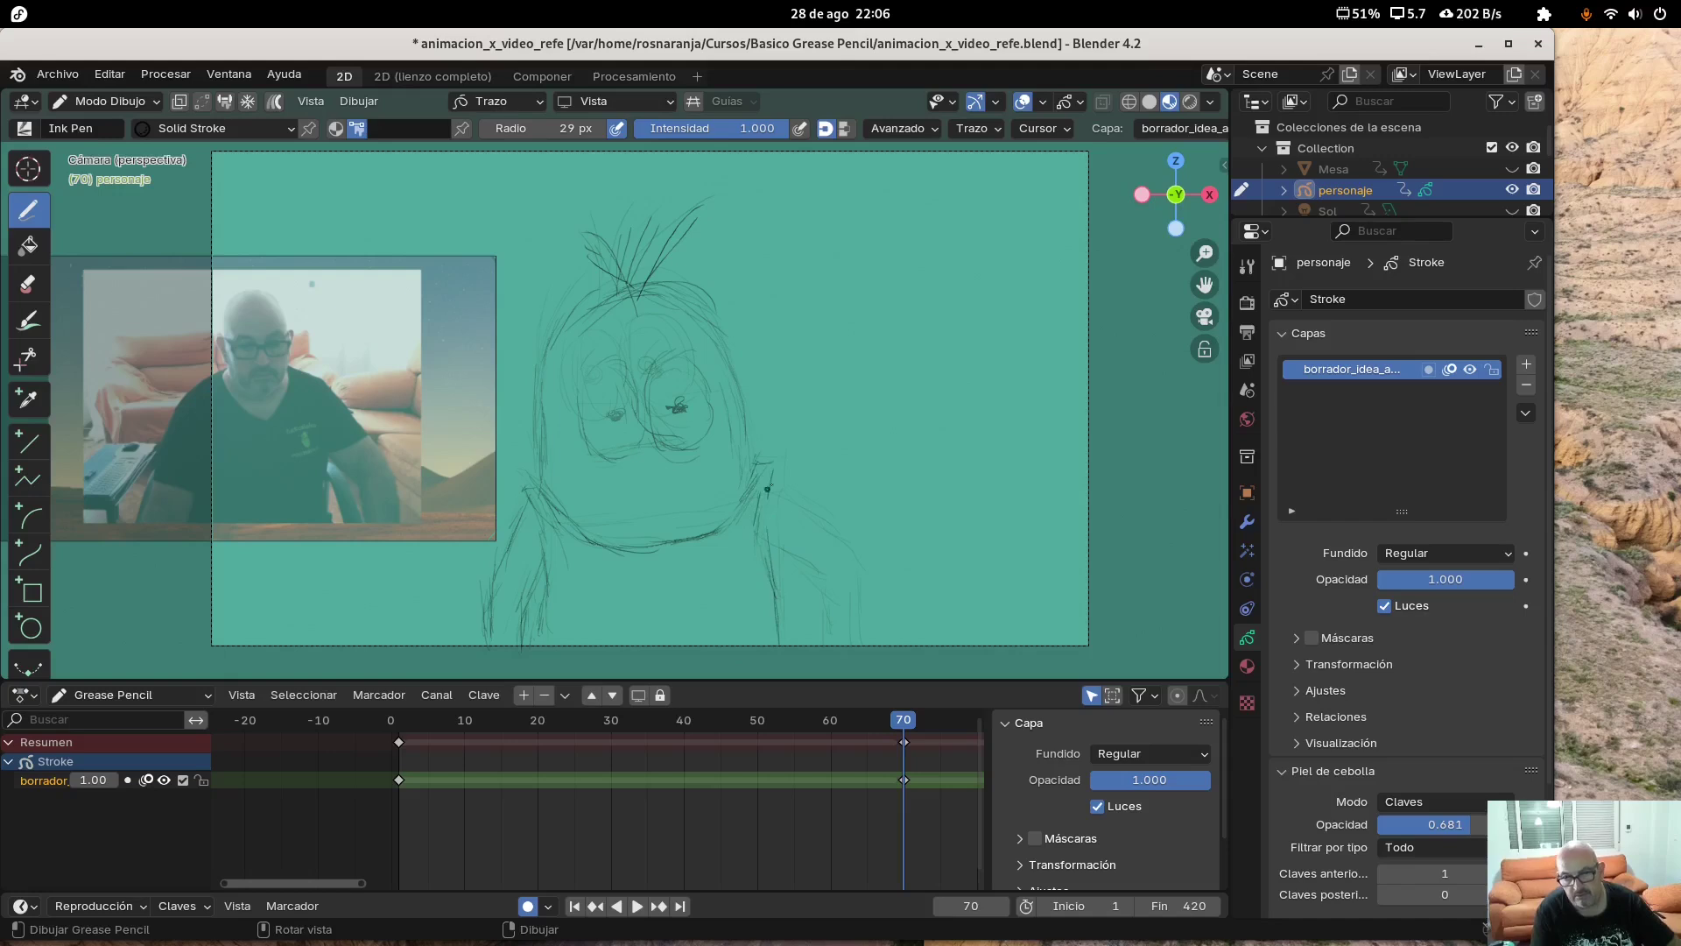
pyautogui.moveTo(758, 532); pyautogui.dragTo(823, 560)
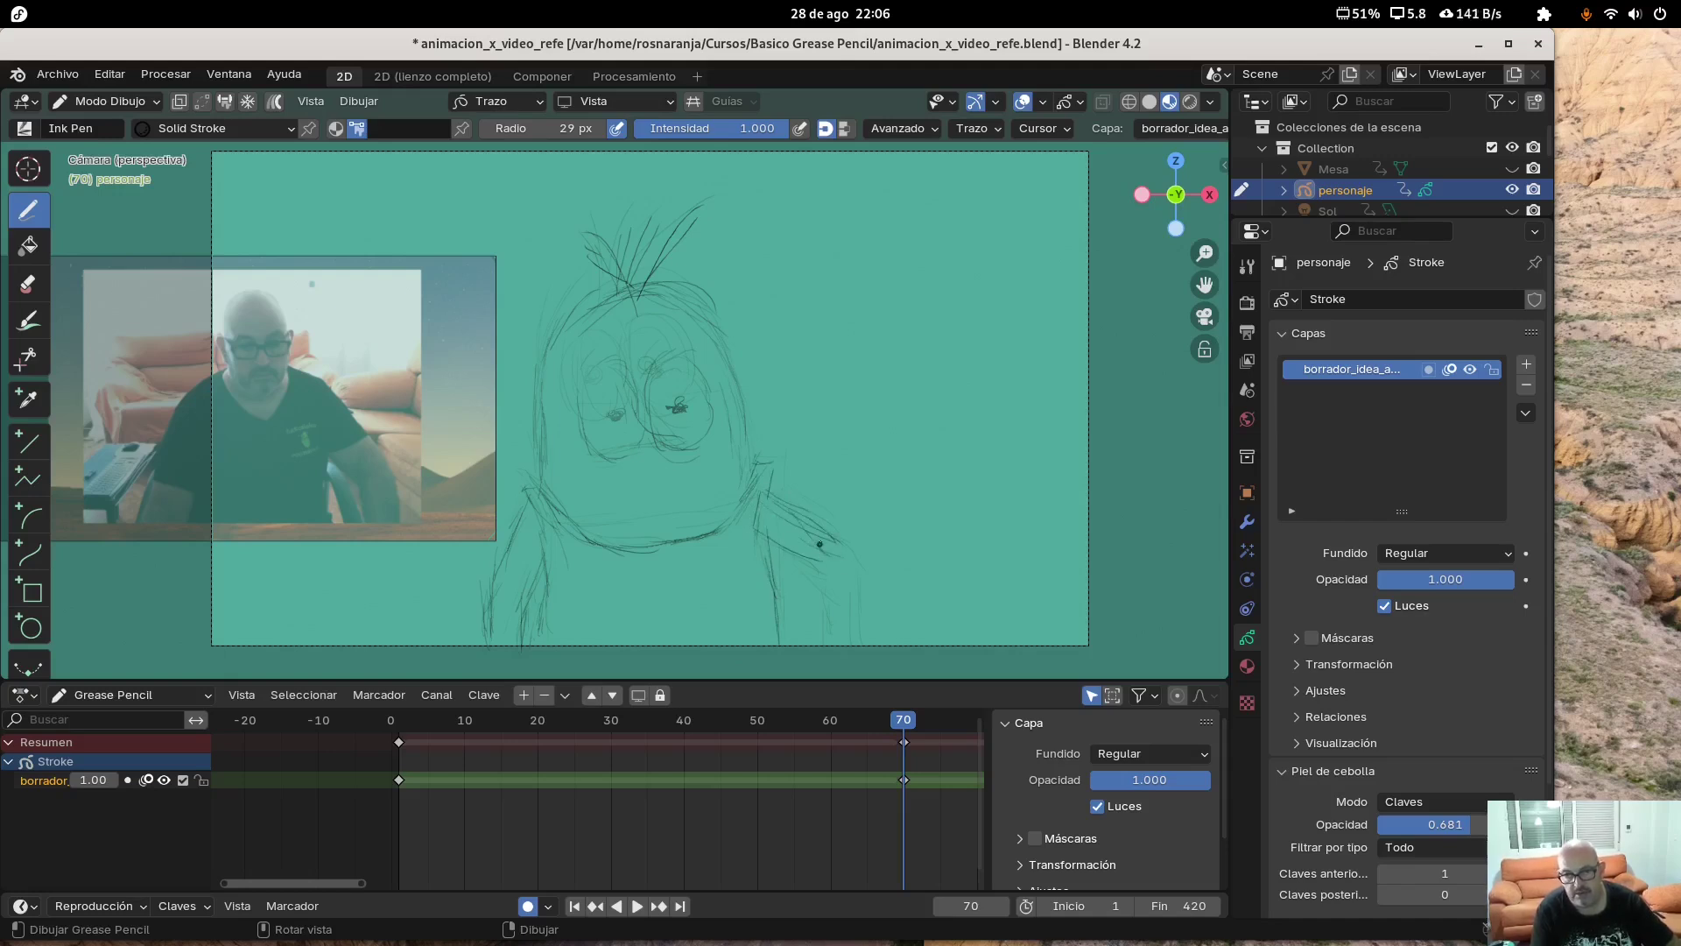
pyautogui.moveTo(839, 551); pyautogui.dragTo(854, 620)
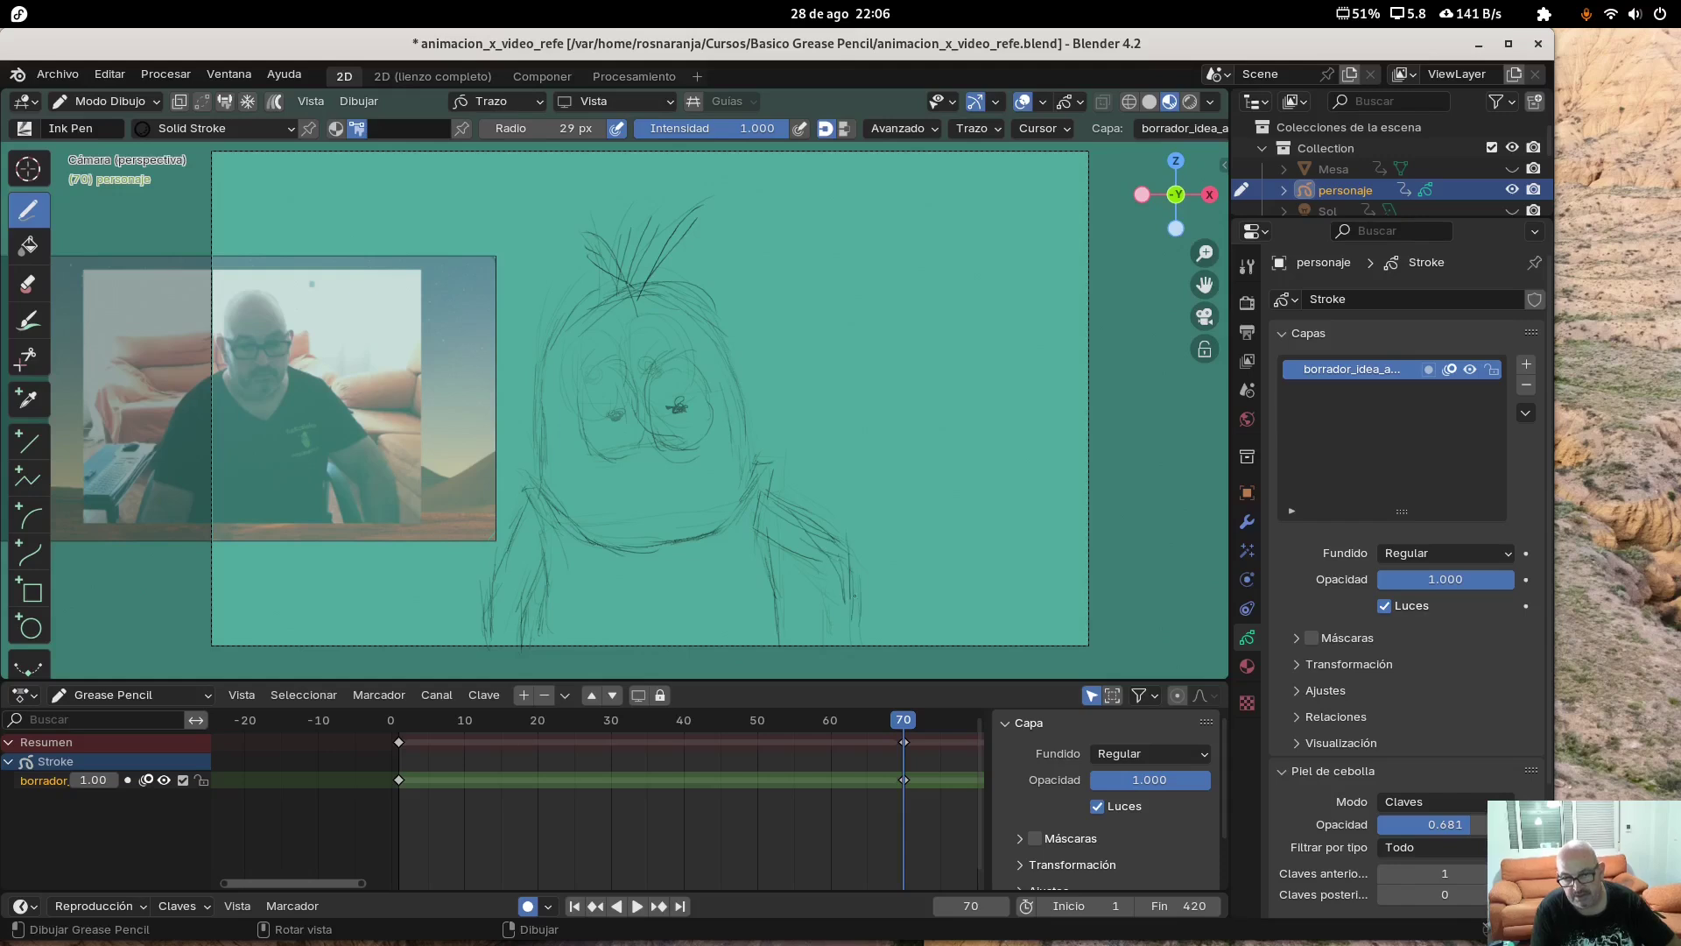
pyautogui.moveTo(814, 550); pyautogui.dragTo(836, 644)
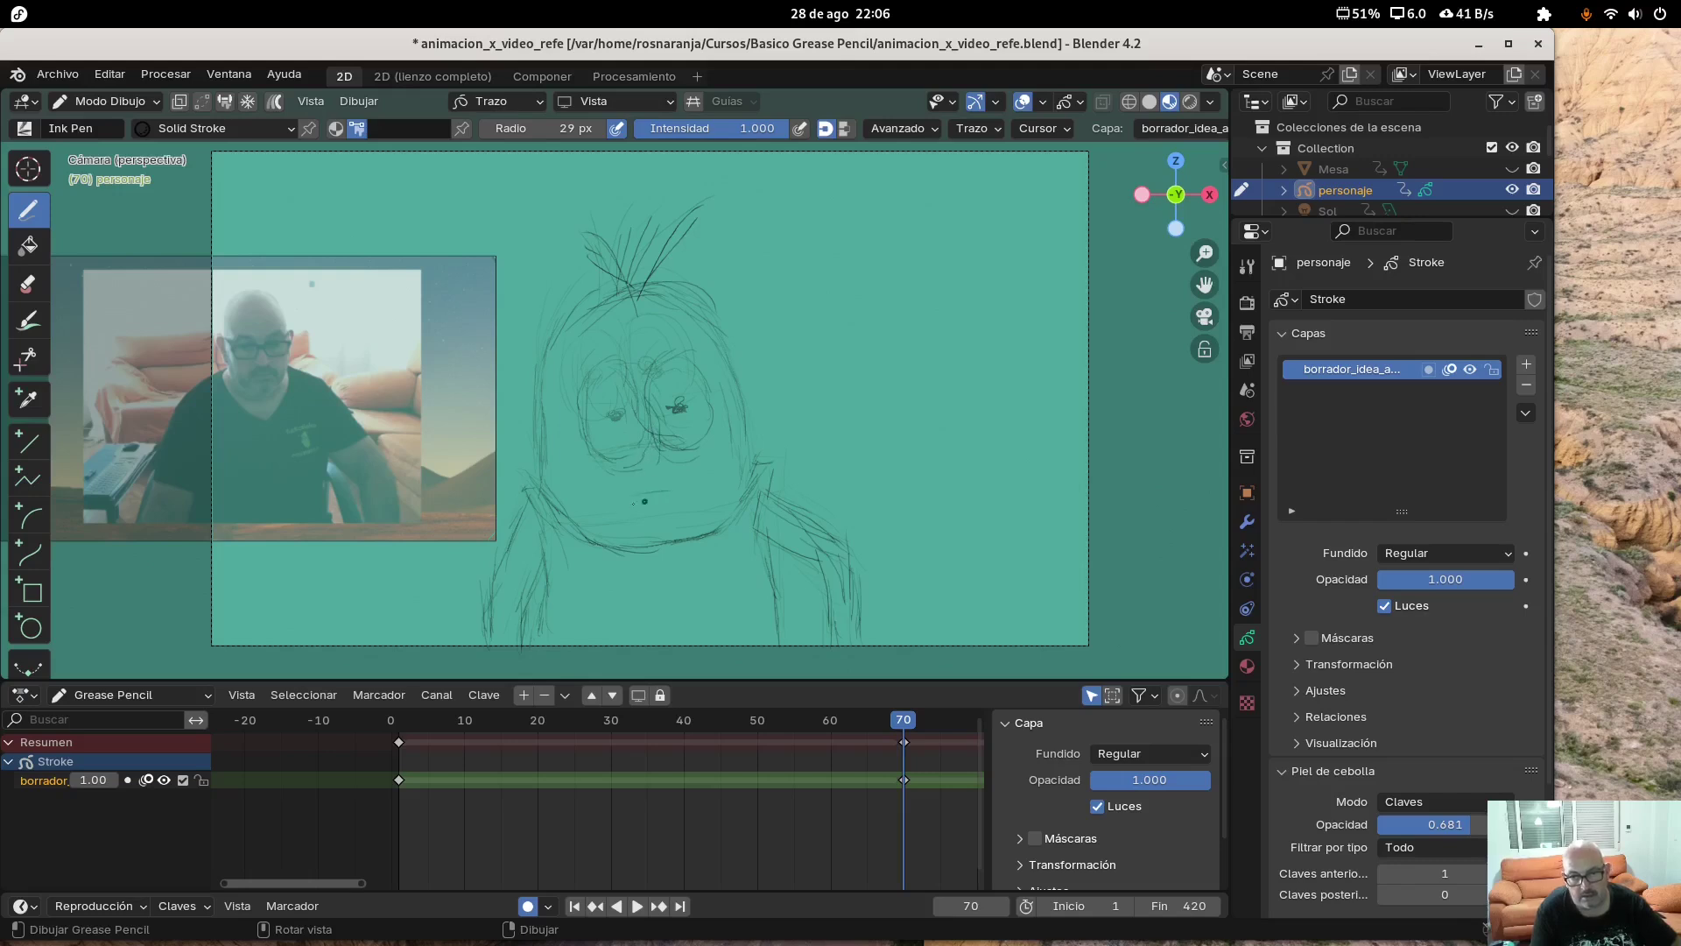
# Sketch the mouth below the eyes at frame 70 and return to frame 1
pyautogui.moveTo(674, 491); pyautogui.dragTo(701, 487)
pyautogui.hotkey('shift', 'Left')
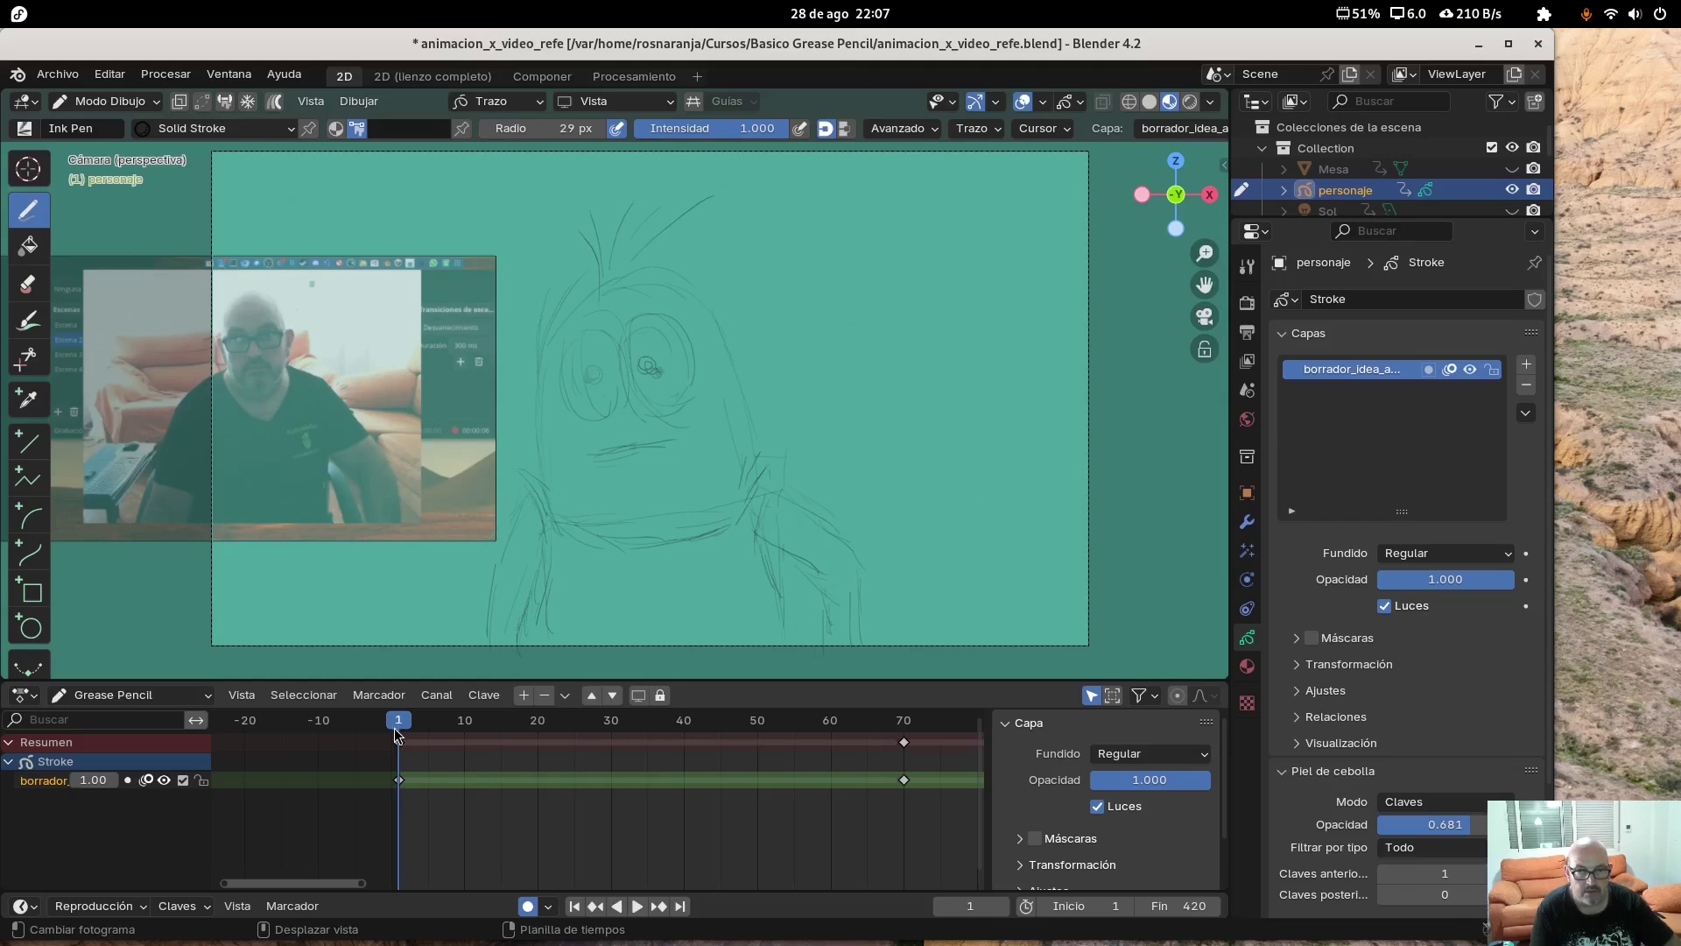
# Review the draft poses and the reference video at frames 70 and 90
pyautogui.click(904, 719)
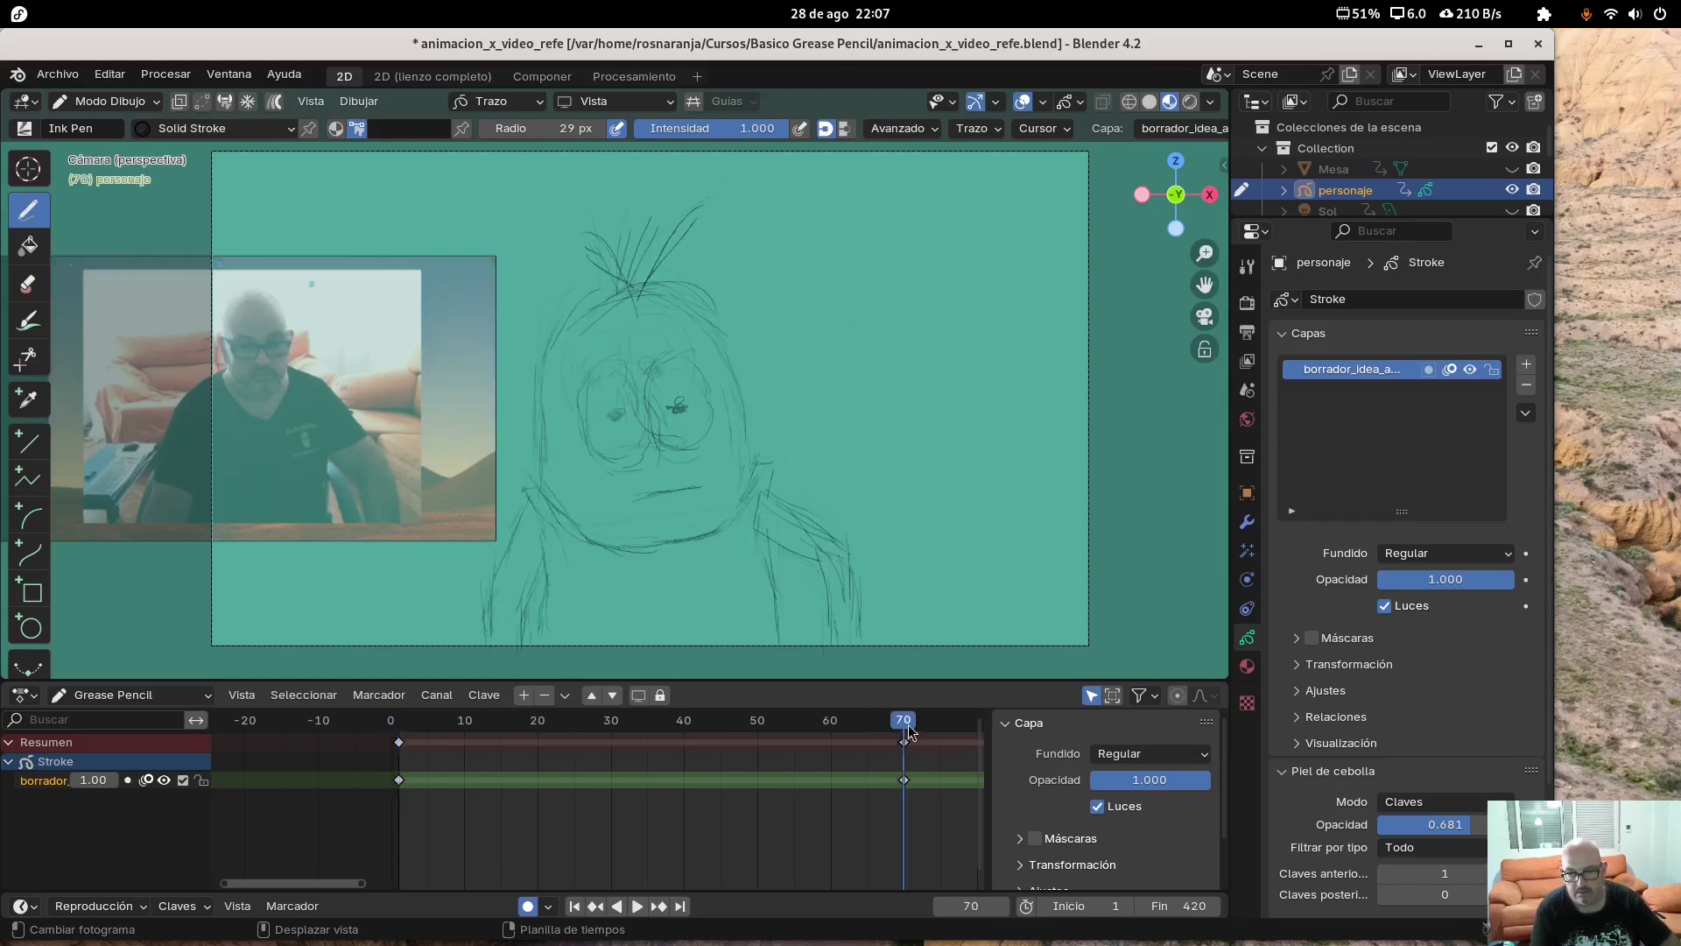
pyautogui.moveTo(322, 885); pyautogui.dragTo(448, 886)
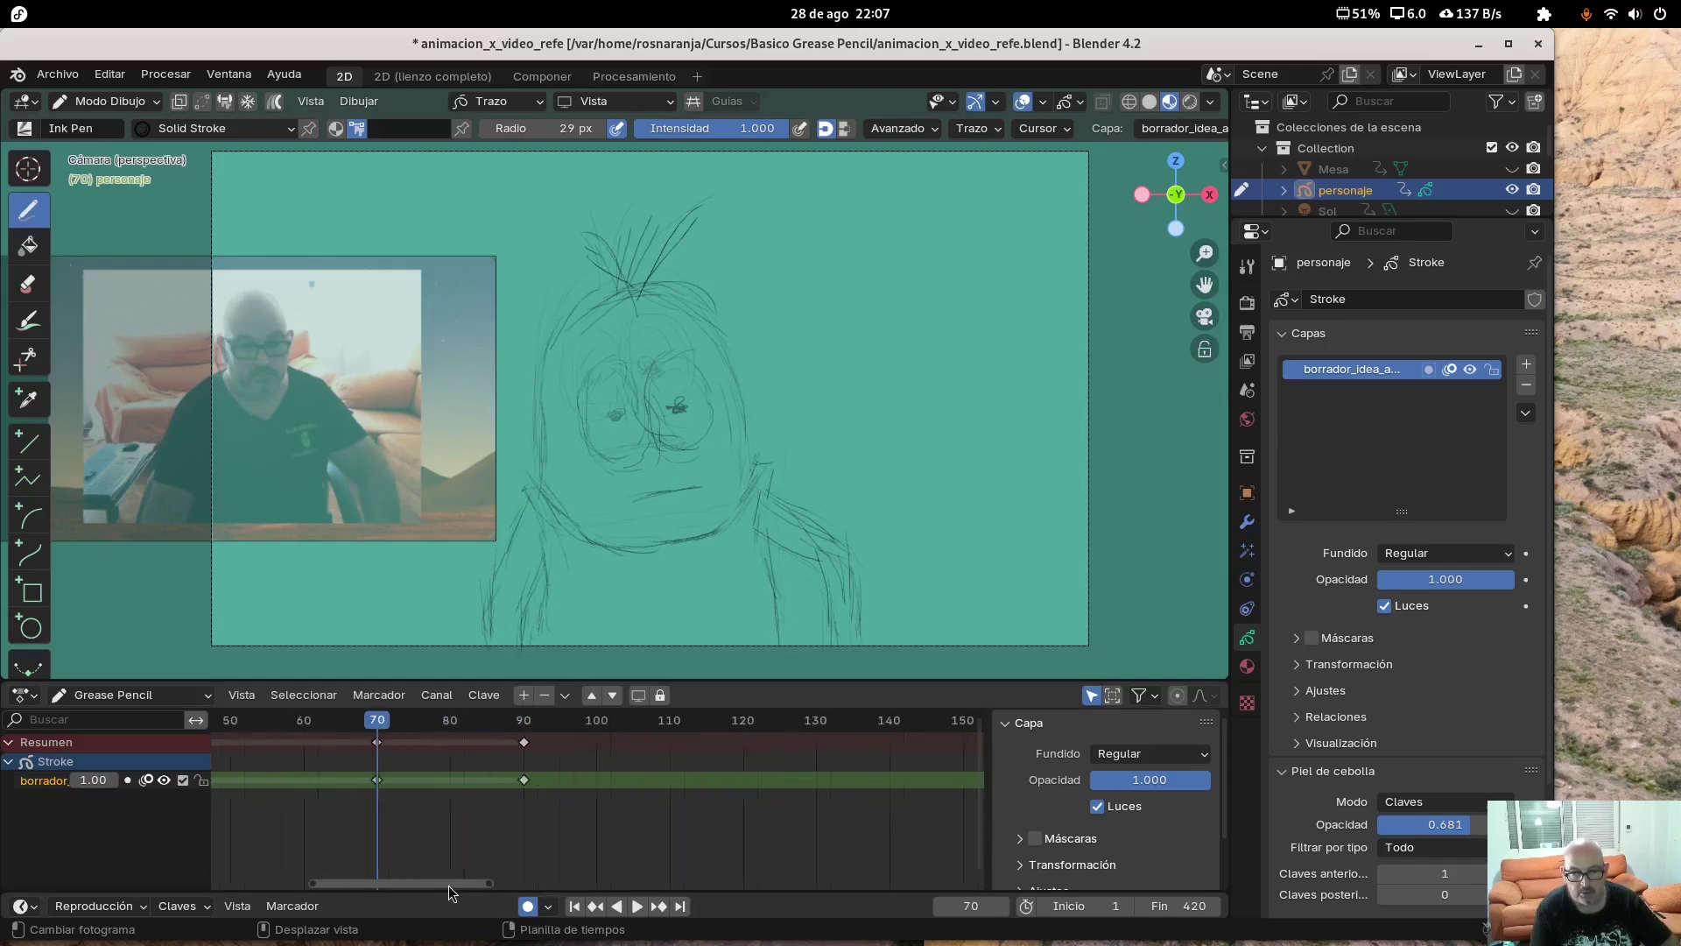
pyautogui.click(527, 721)
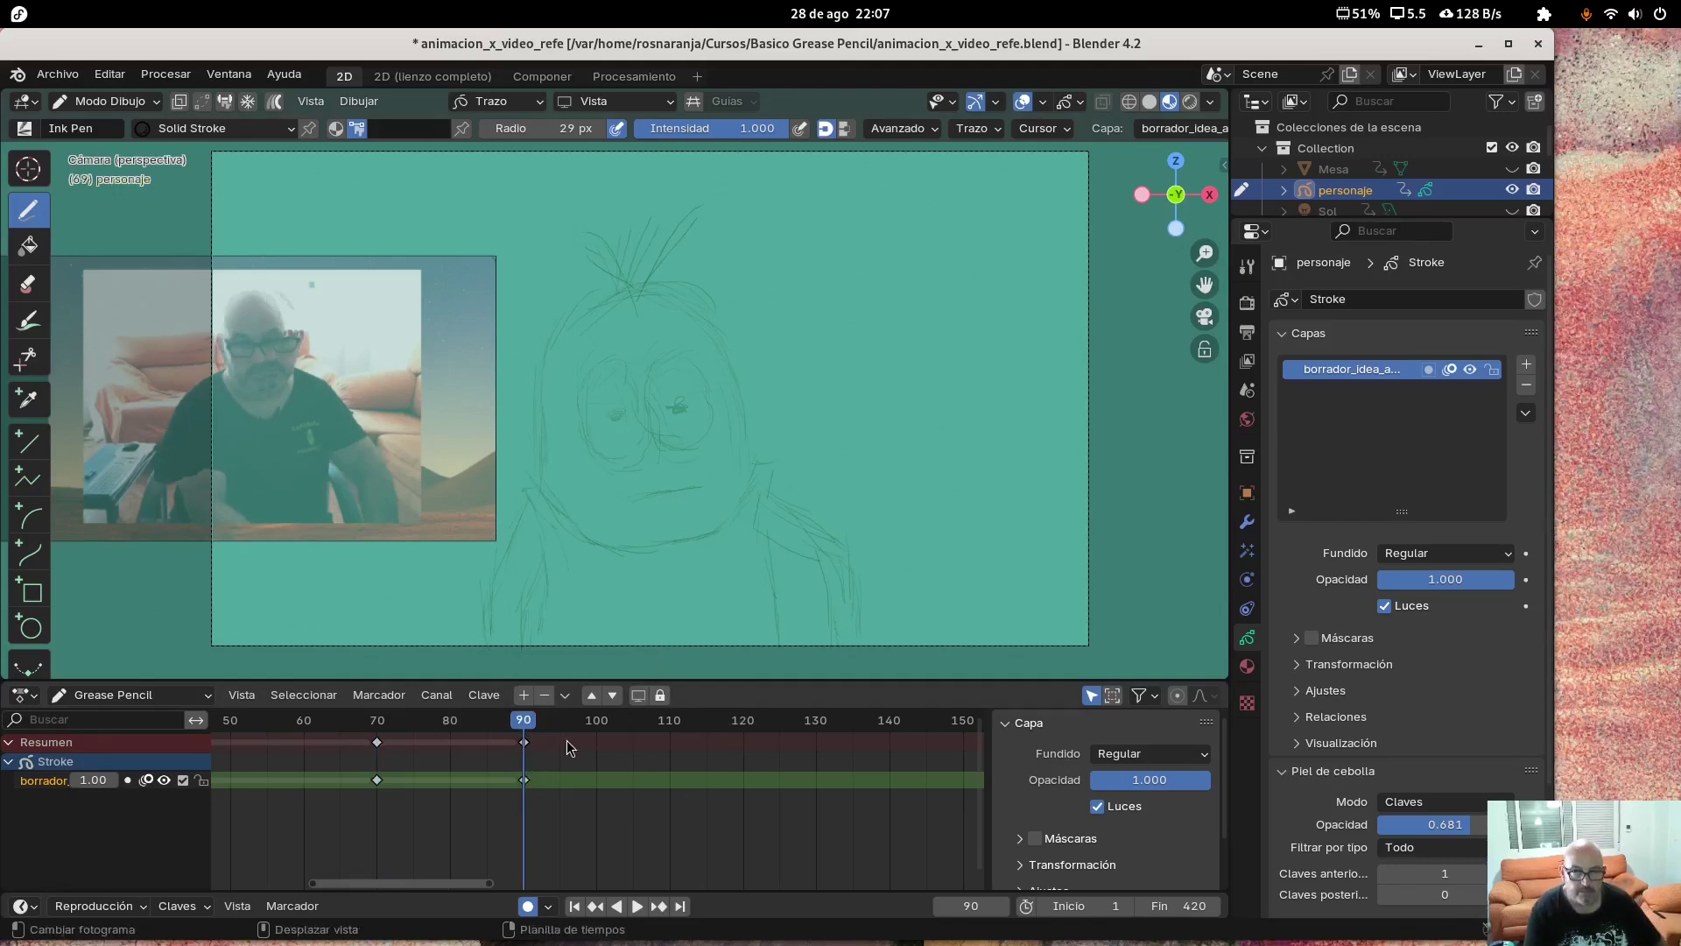
pyautogui.click(527, 736)
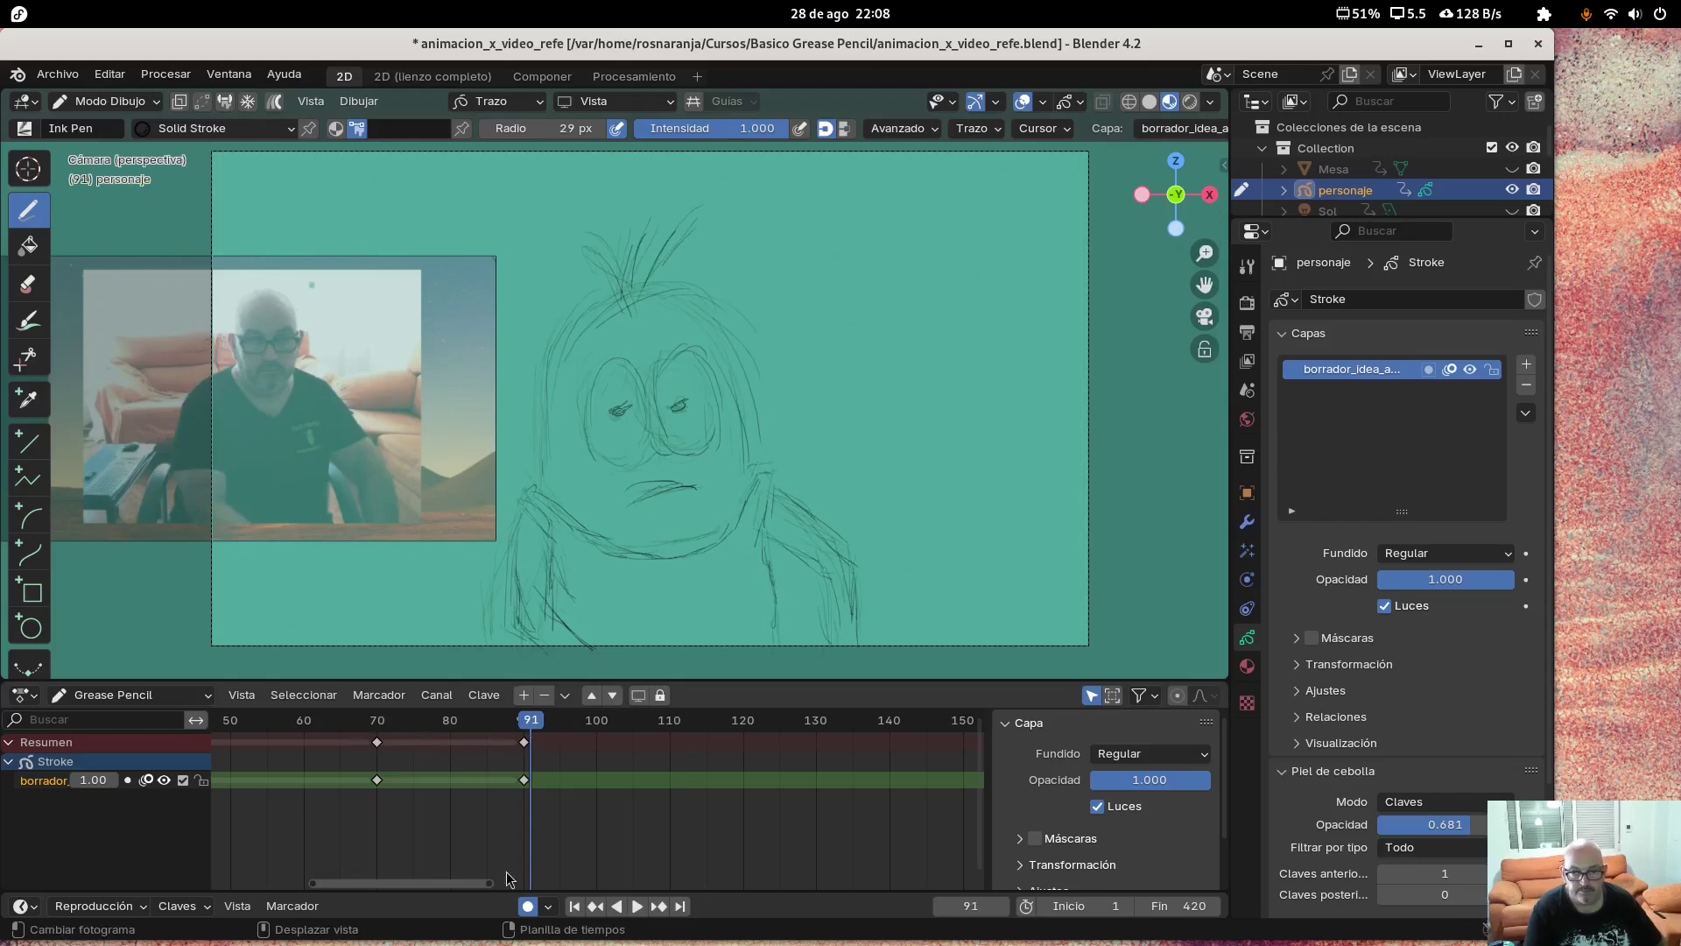
pyautogui.moveTo(519, 729); pyautogui.dragTo(527, 775)
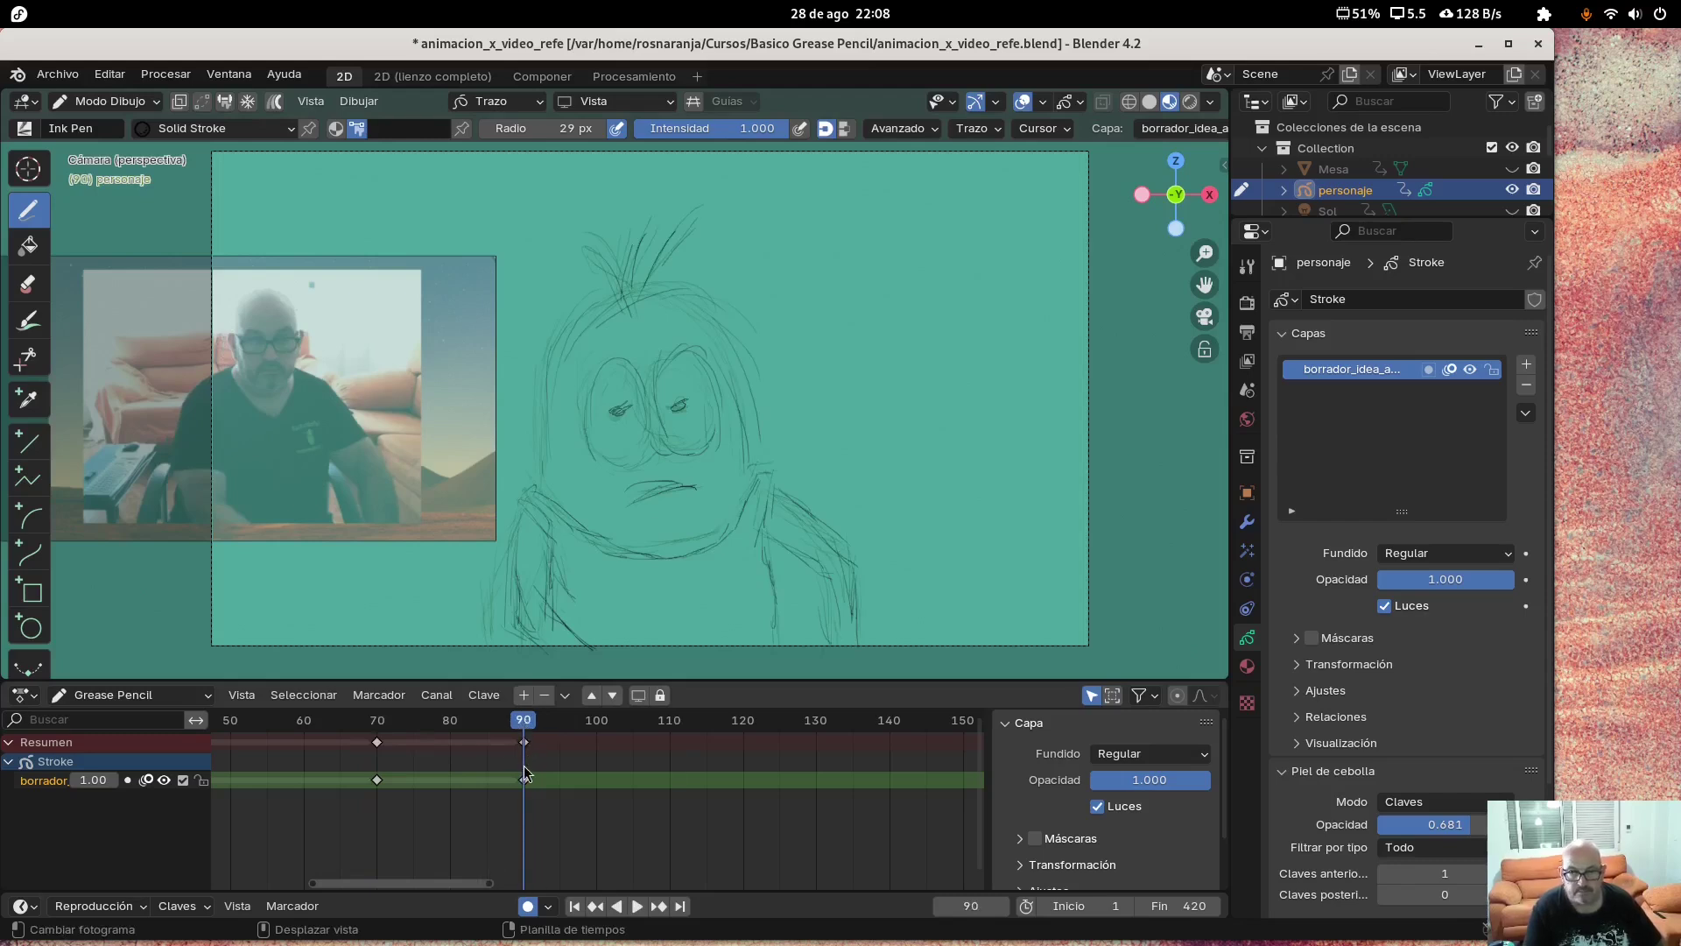
# Sketch the character's head with its hair tufts and eyes at frame 111 of the borrador_idea layer
pyautogui.moveTo(438, 881); pyautogui.dragTo(489, 880)
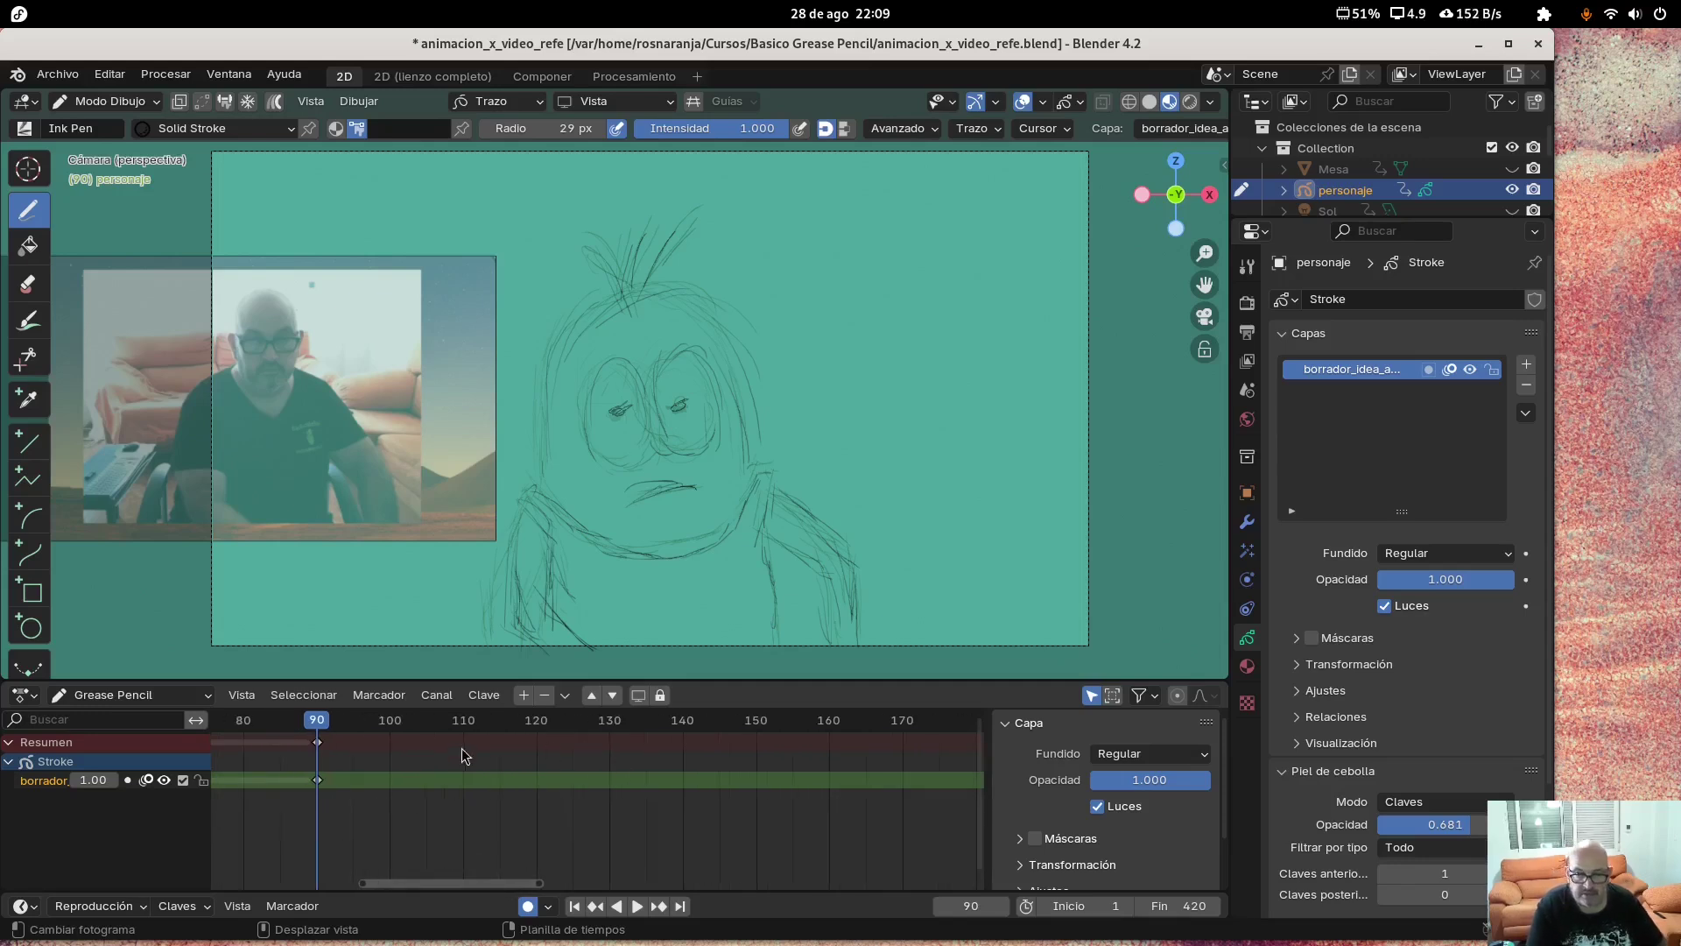
pyautogui.click(466, 726)
pyautogui.moveTo(470, 728)
pyautogui.mouseDown()
pyautogui.moveTo(325, 728)
pyautogui.moveTo(471, 731)
pyautogui.mouseUp()
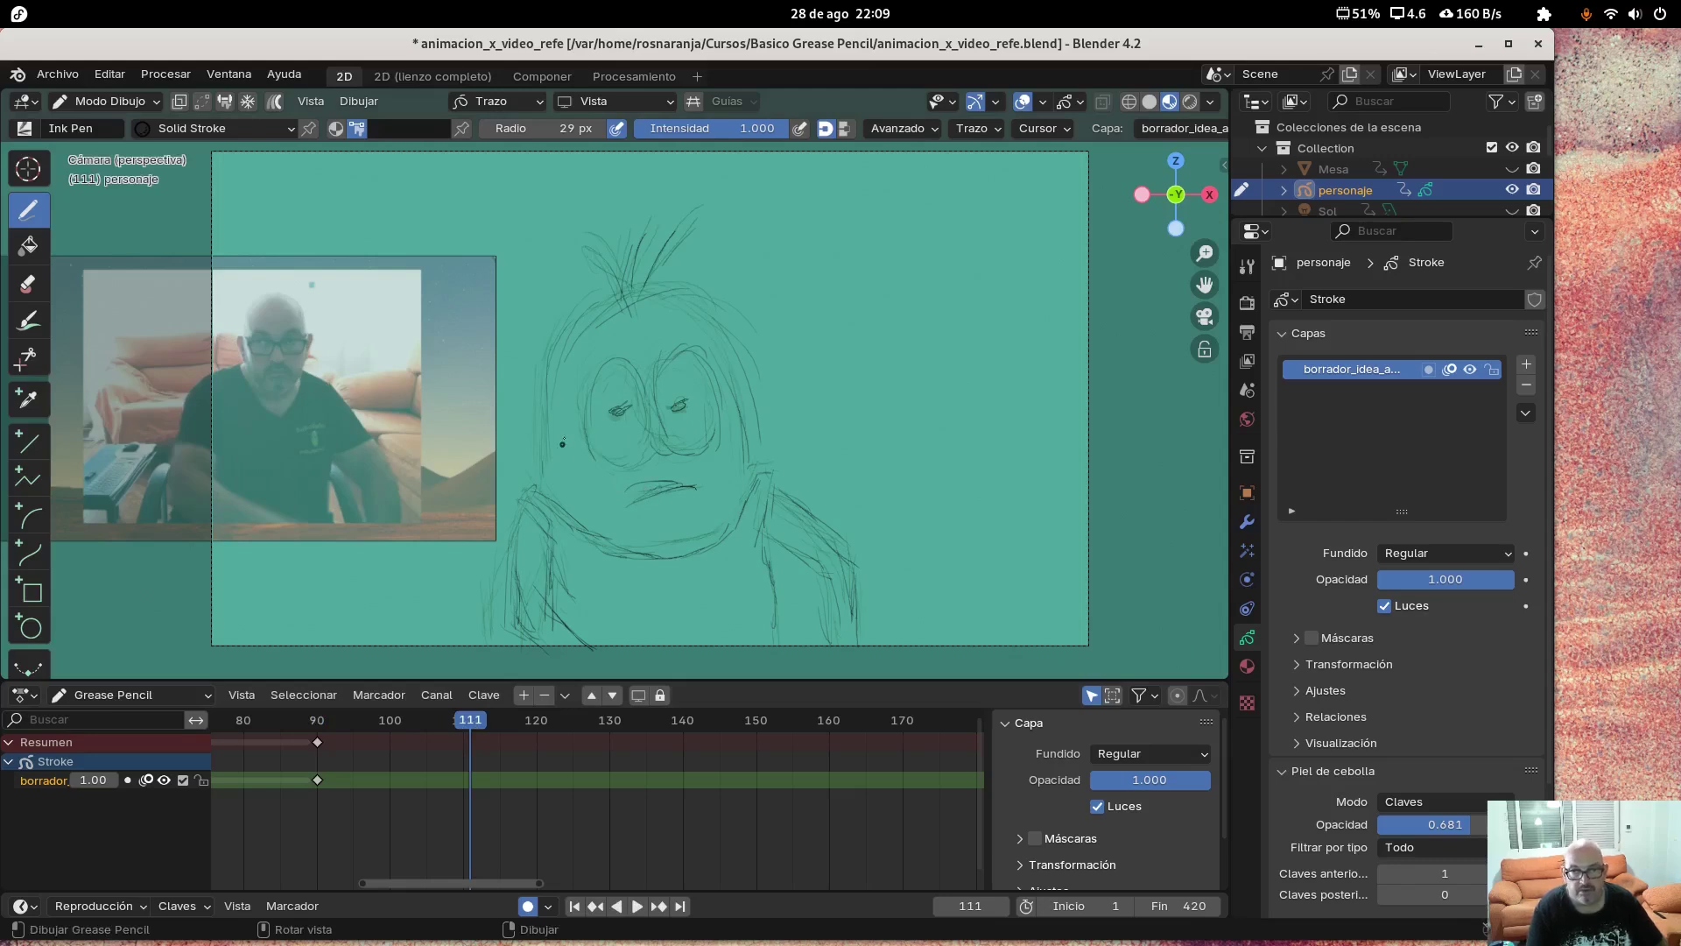
pyautogui.moveTo(535, 486)
pyautogui.mouseDown()
pyautogui.moveTo(550, 488)
pyautogui.moveTo(551, 425)
pyautogui.mouseUp()
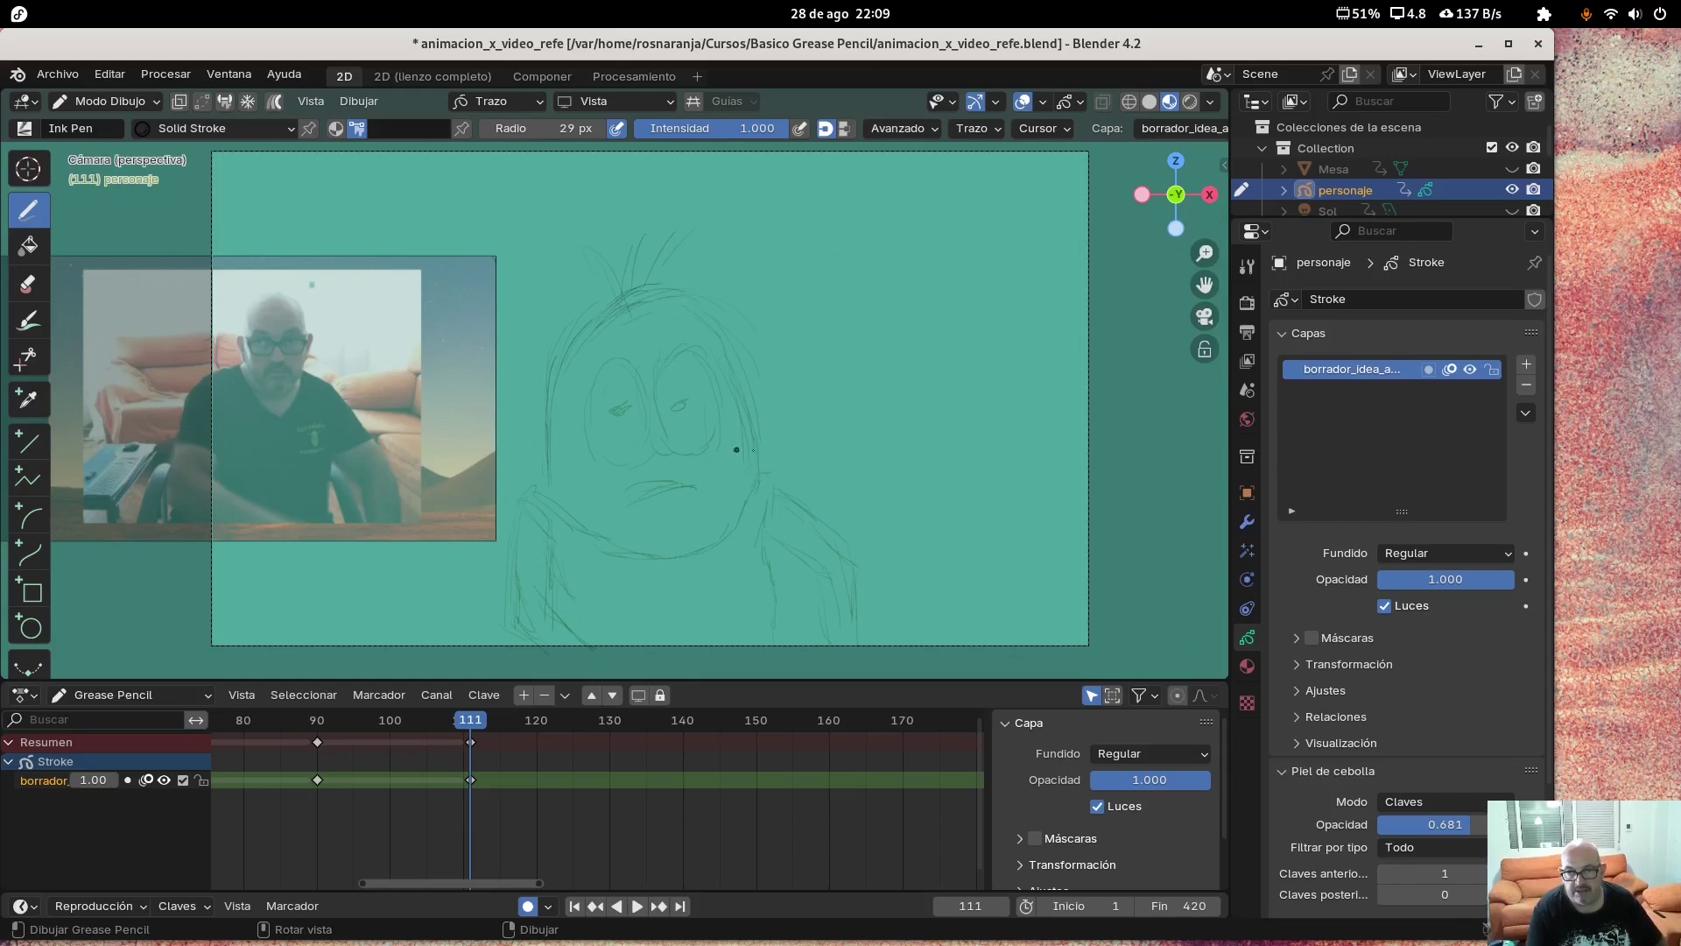
pyautogui.moveTo(623, 287)
pyautogui.mouseDown()
pyautogui.moveTo(595, 230)
pyautogui.moveTo(637, 210)
pyautogui.mouseUp()
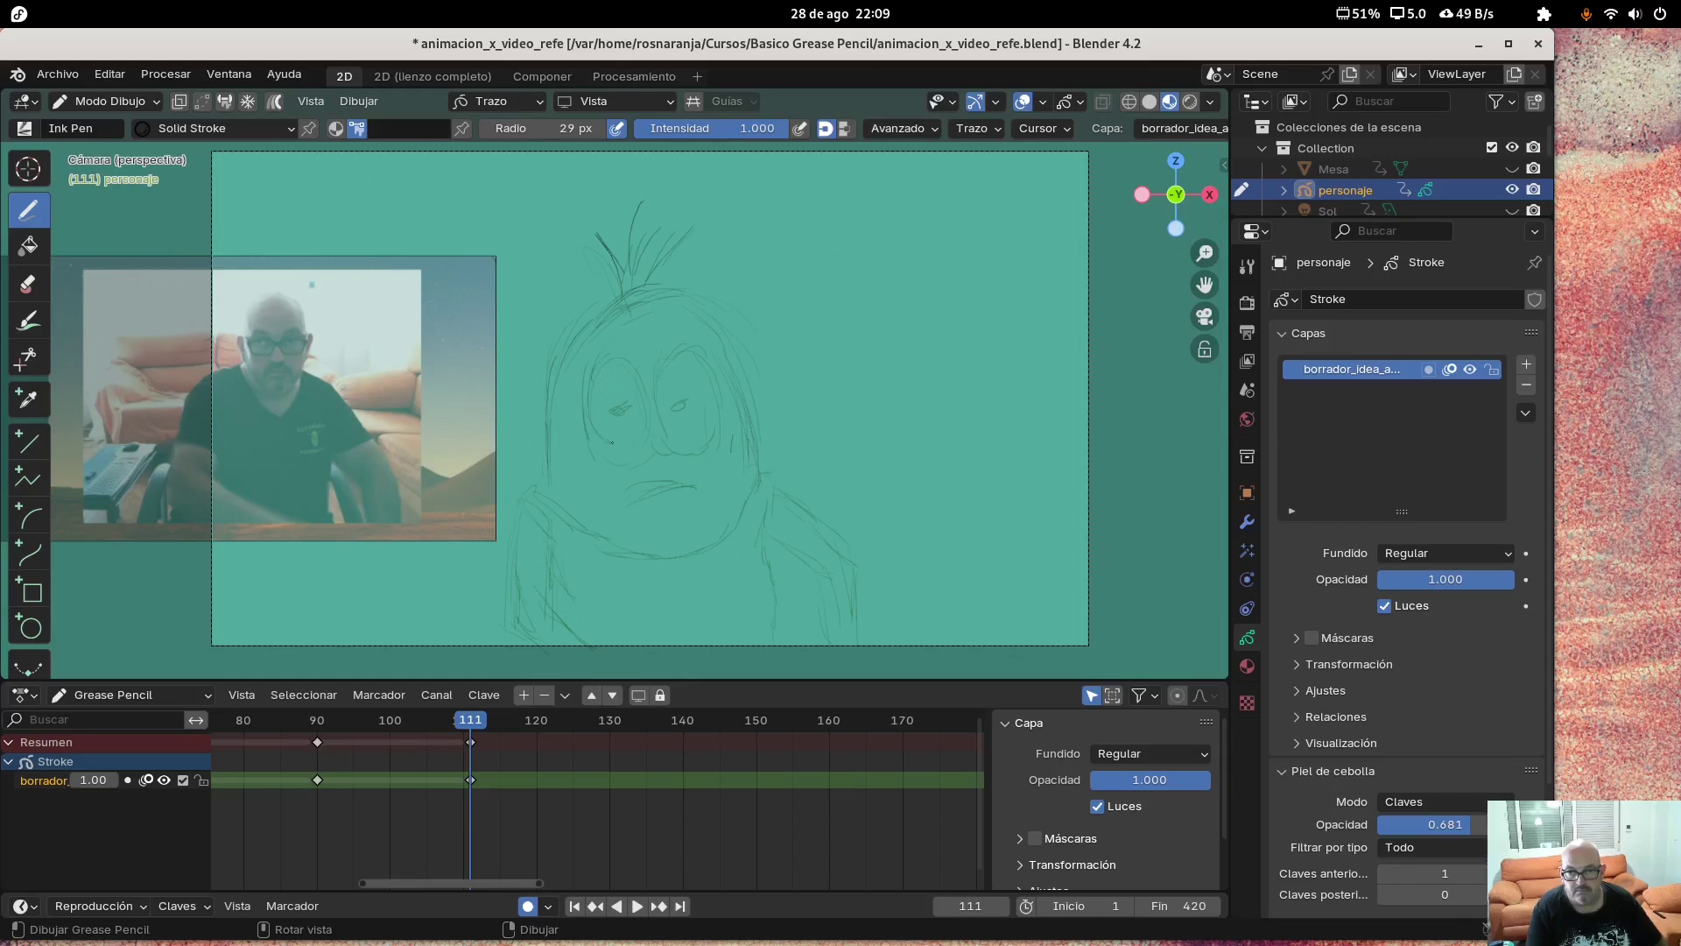
pyautogui.moveTo(613, 368); pyautogui.dragTo(640, 367)
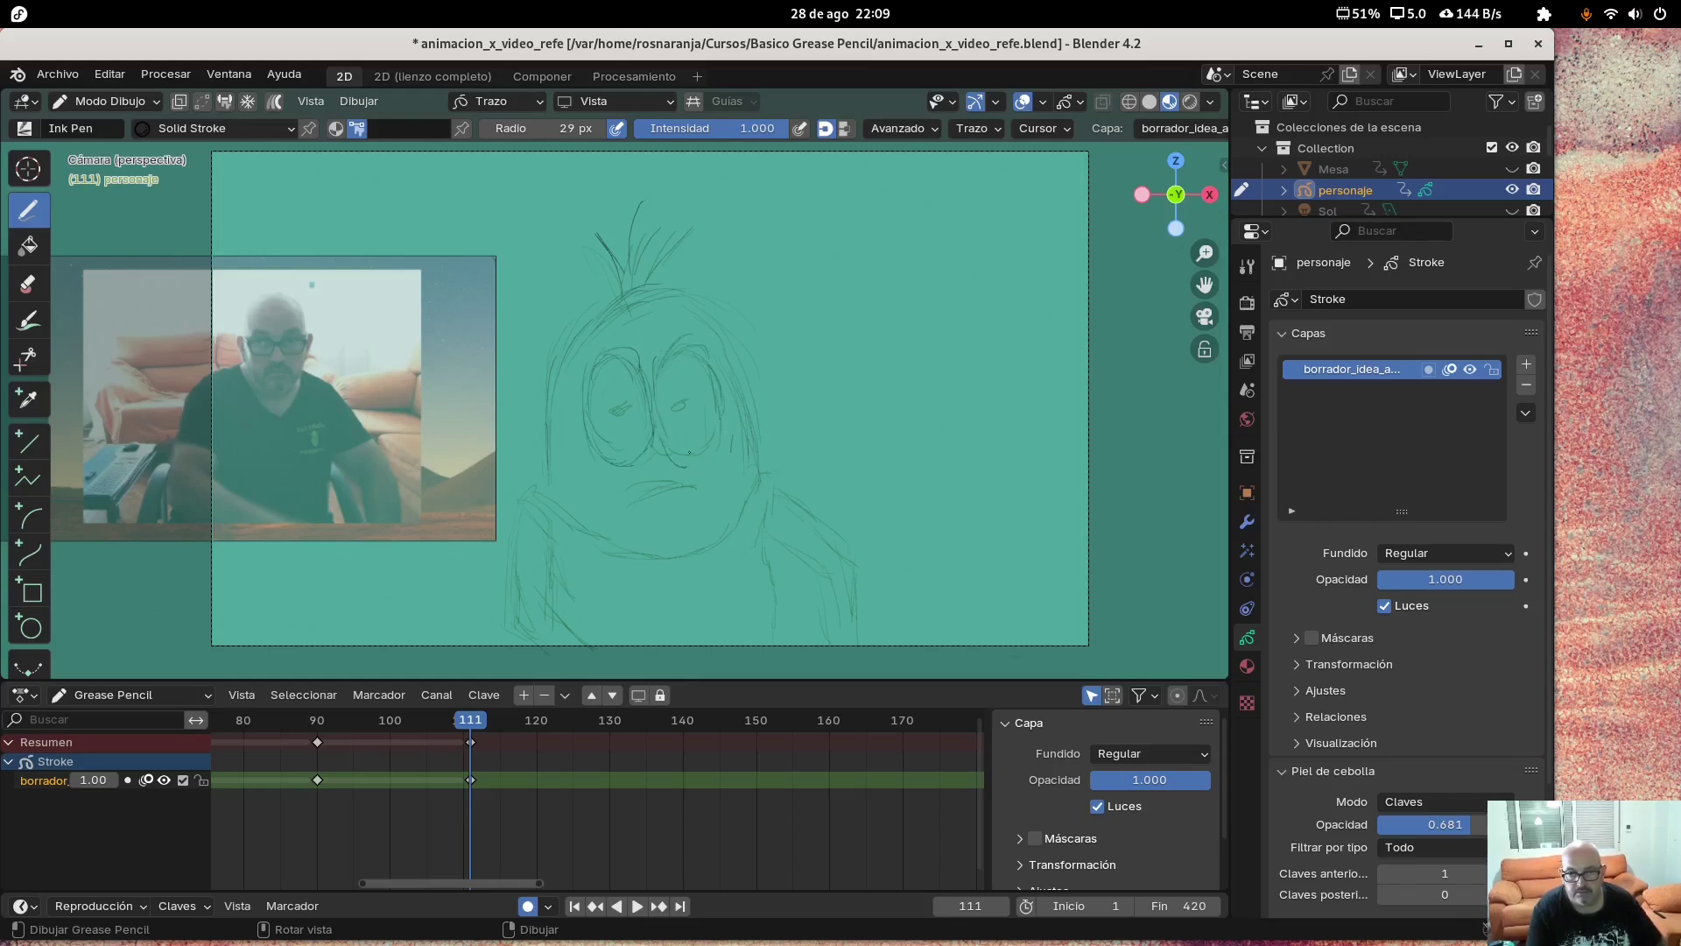
pyautogui.moveTo(603, 389); pyautogui.dragTo(690, 391)
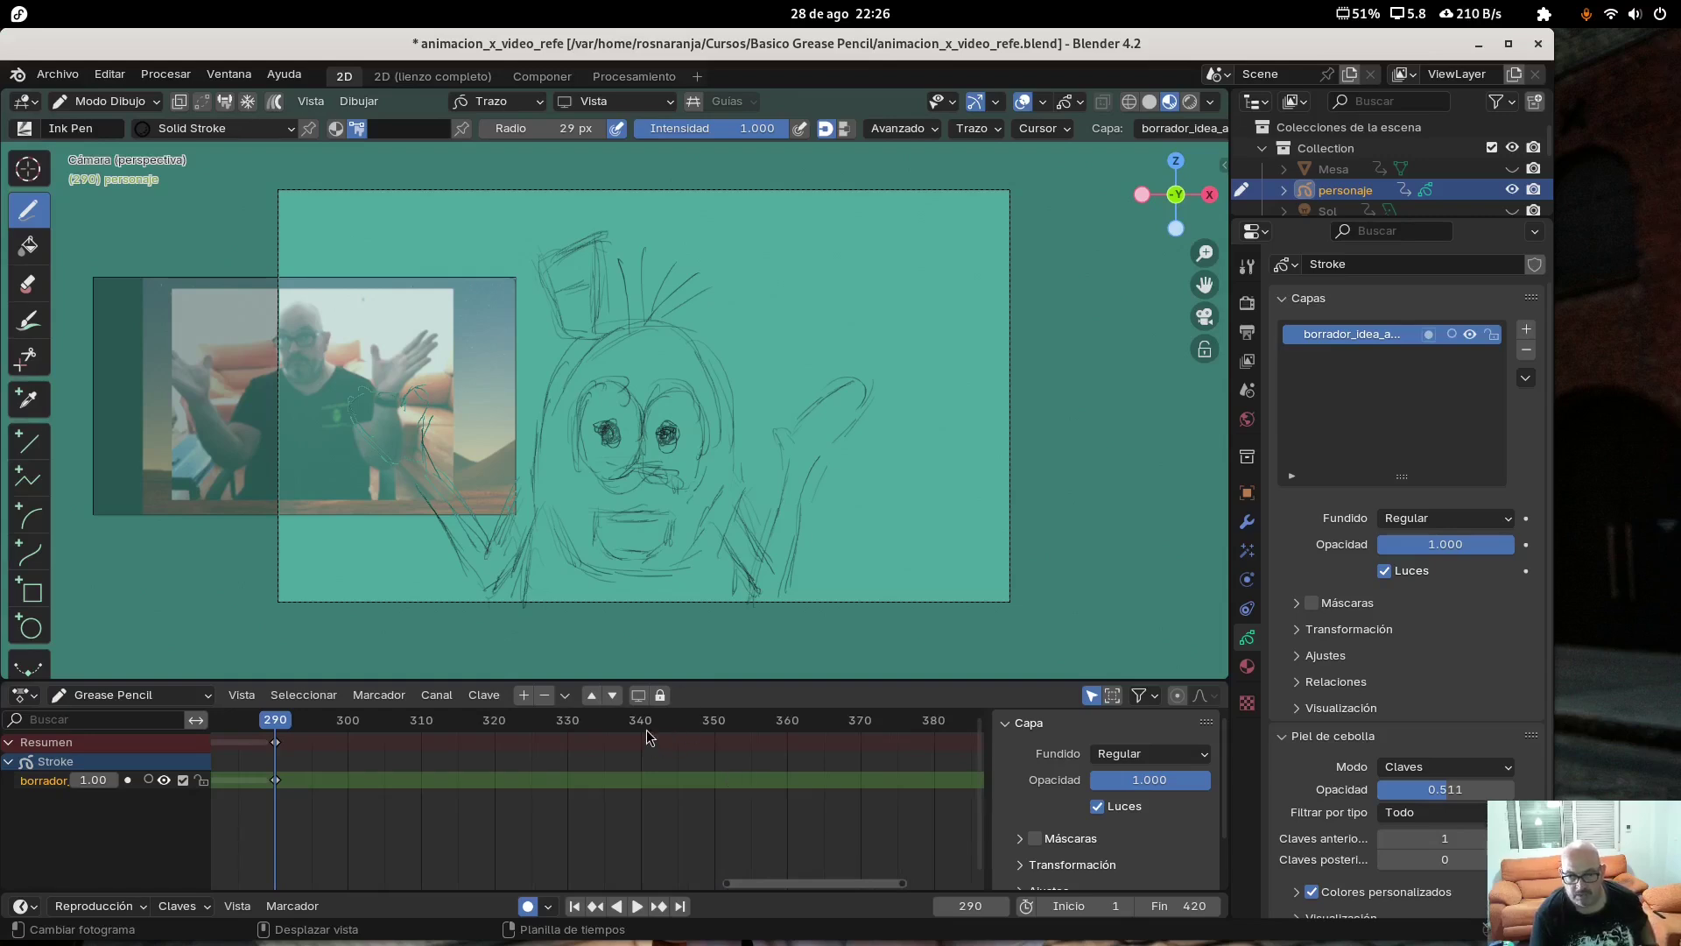
# Check the reference video at frames 350 and 290, and set the animation's end frame to 300
pyautogui.click(715, 729)
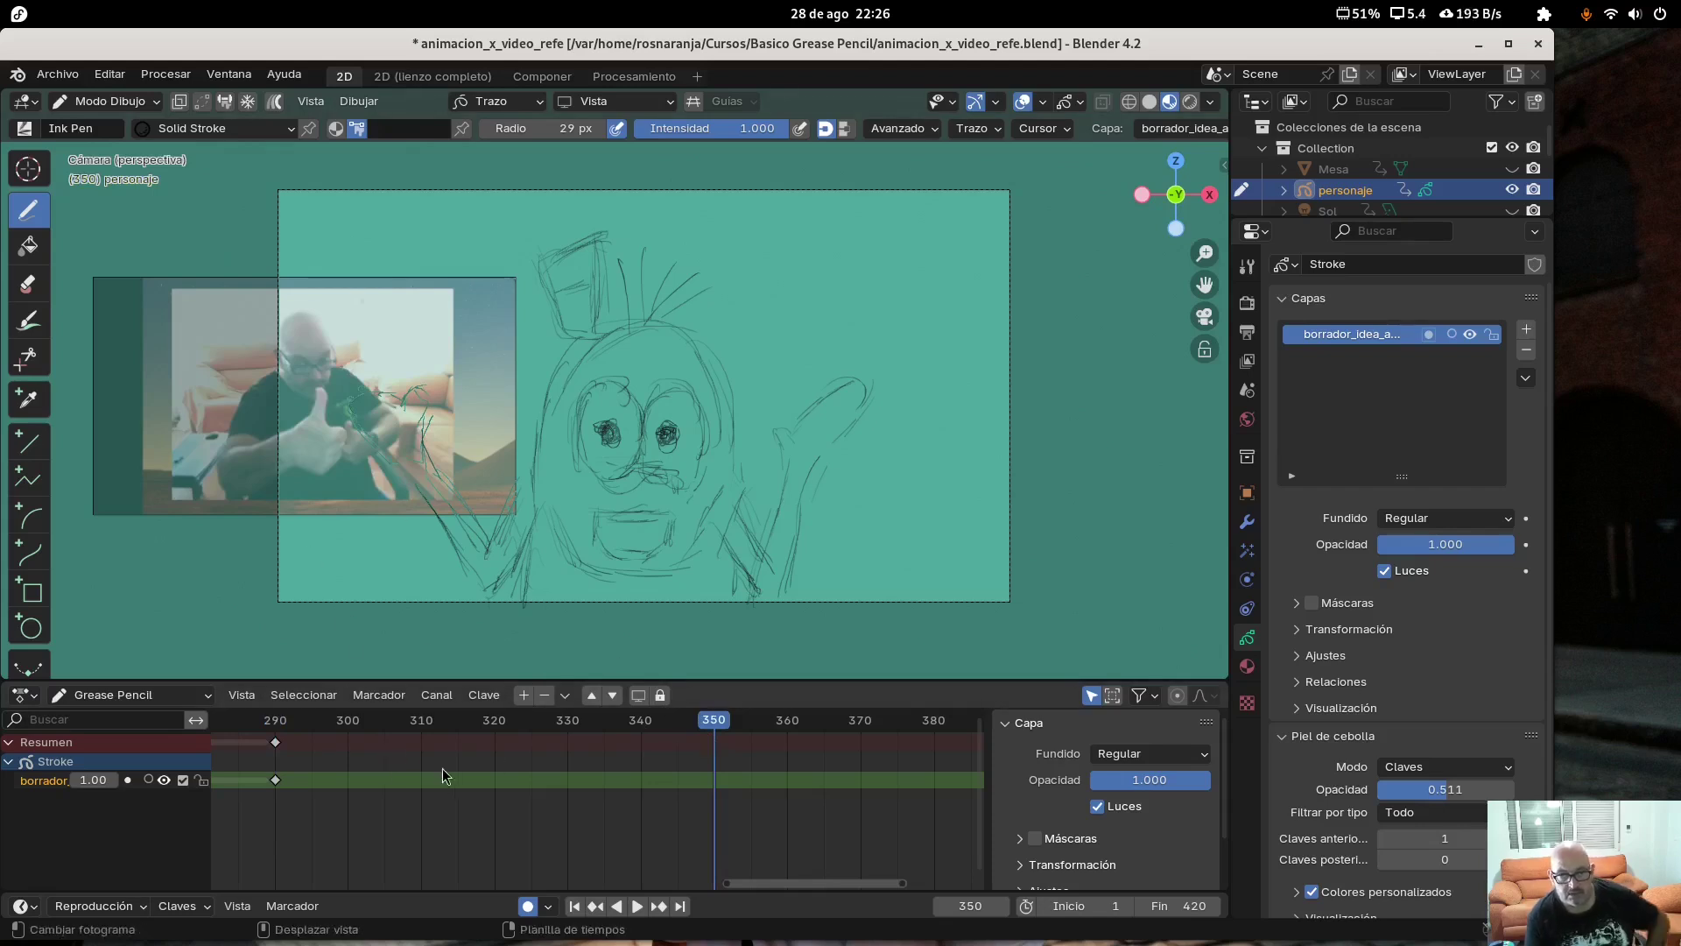
pyautogui.click(277, 726)
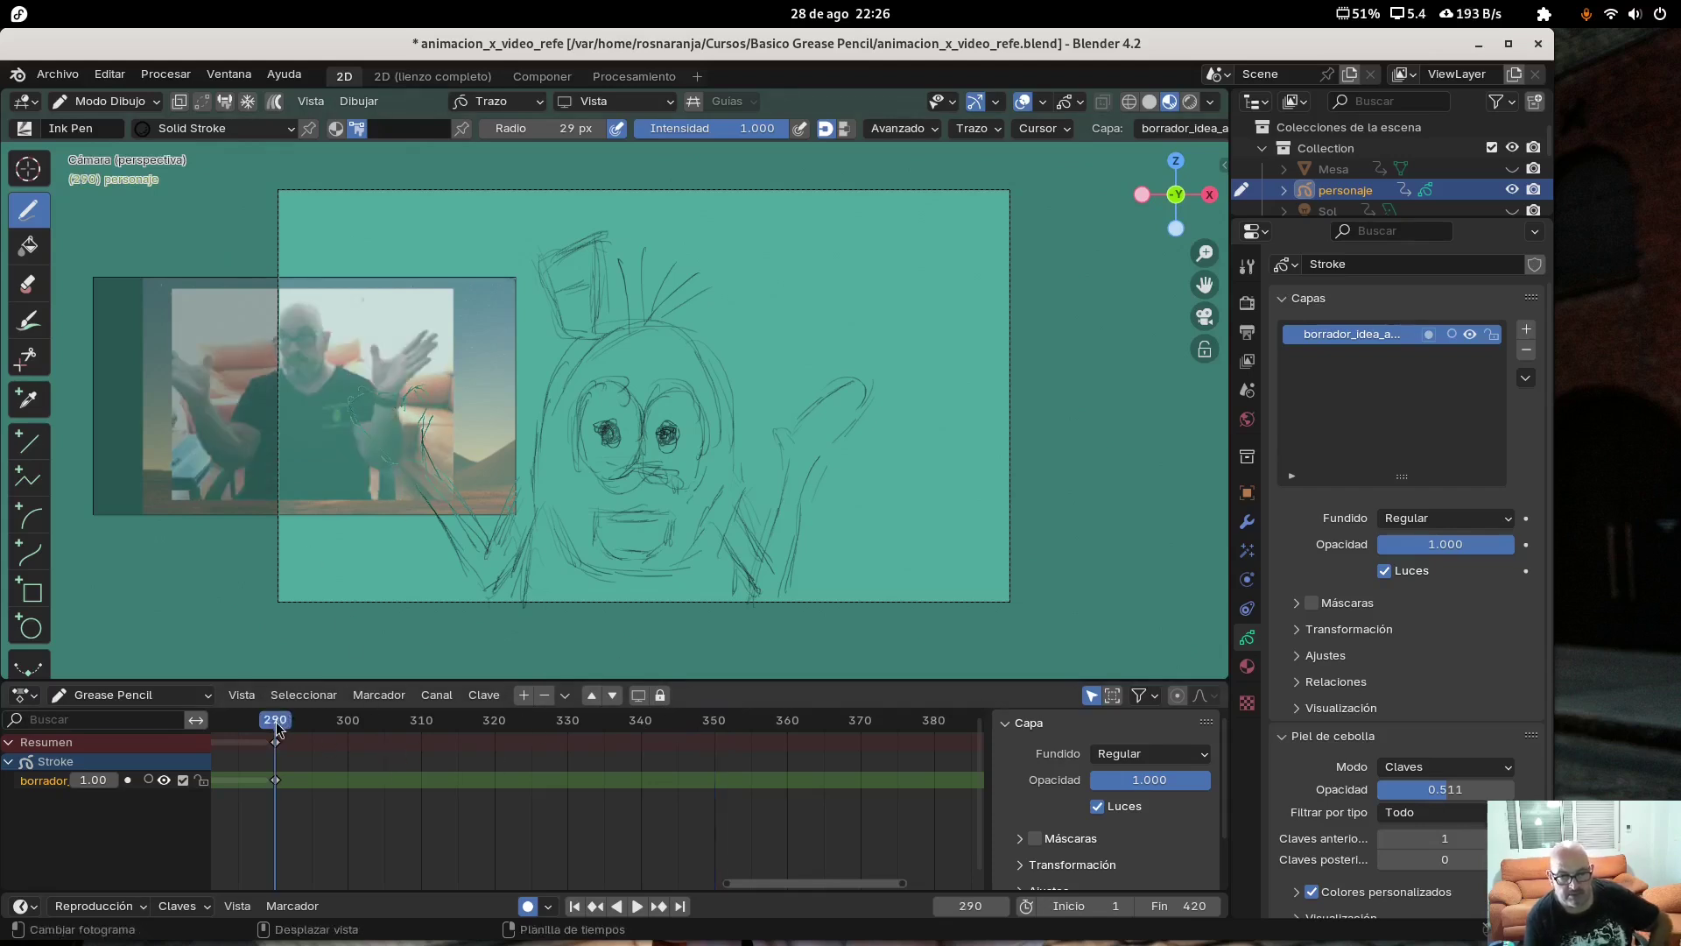
pyautogui.moveTo(788, 884); pyautogui.dragTo(720, 884)
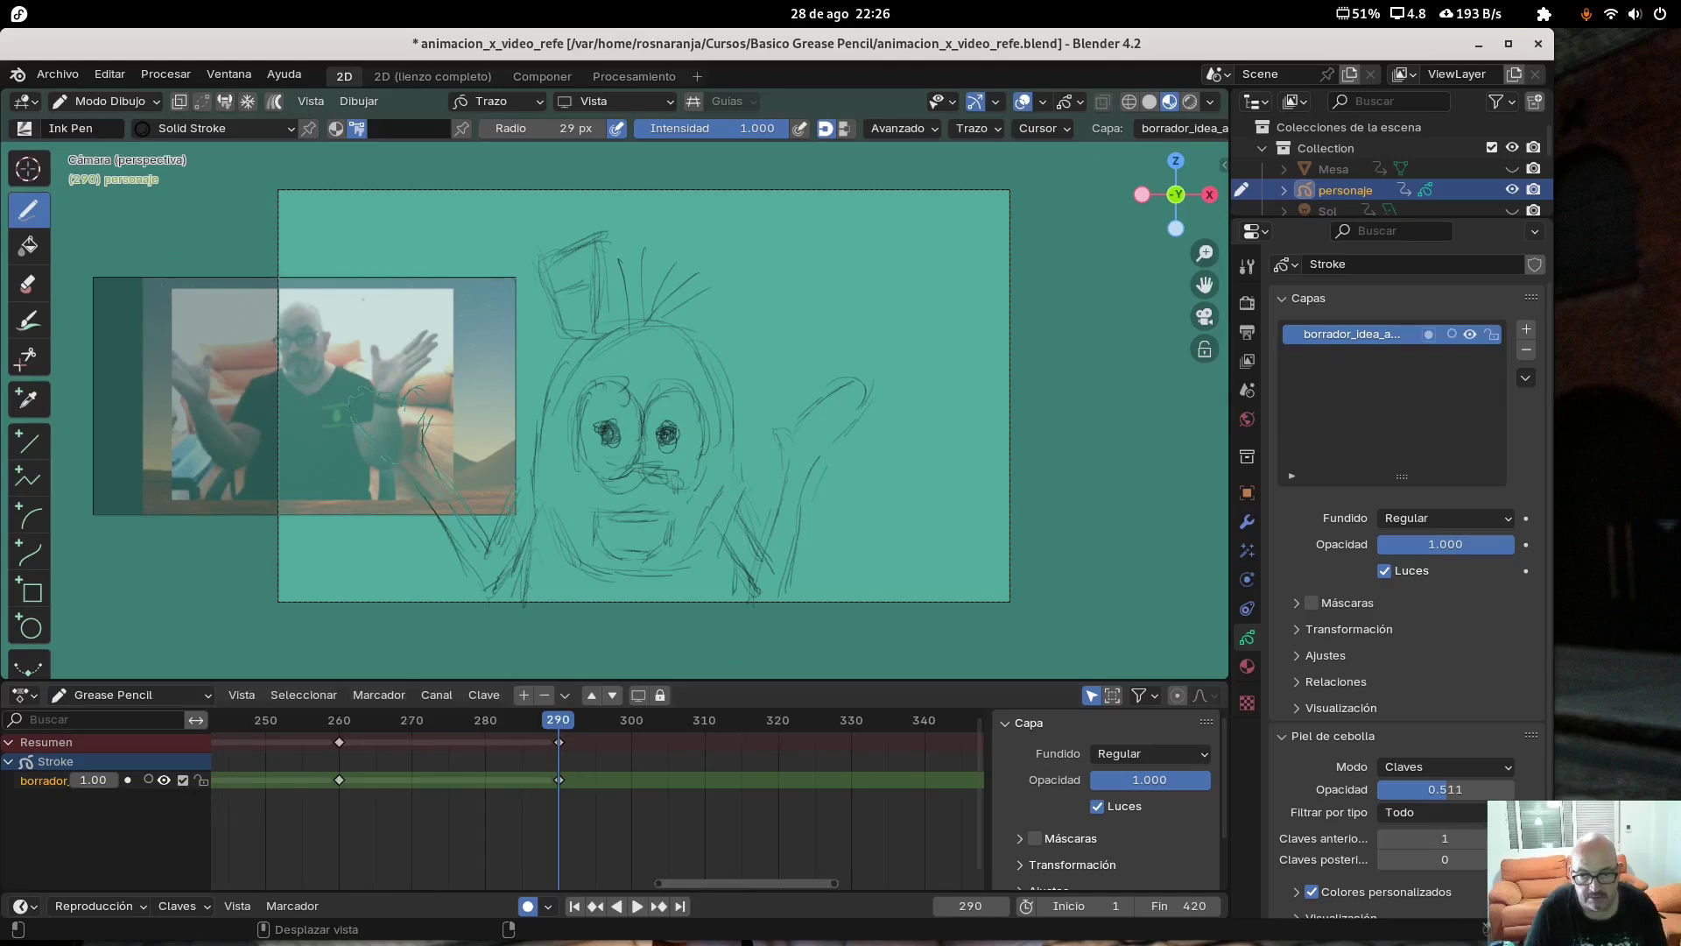
pyautogui.click(1195, 906)
pyautogui.write('300')
pyautogui.press('Return')
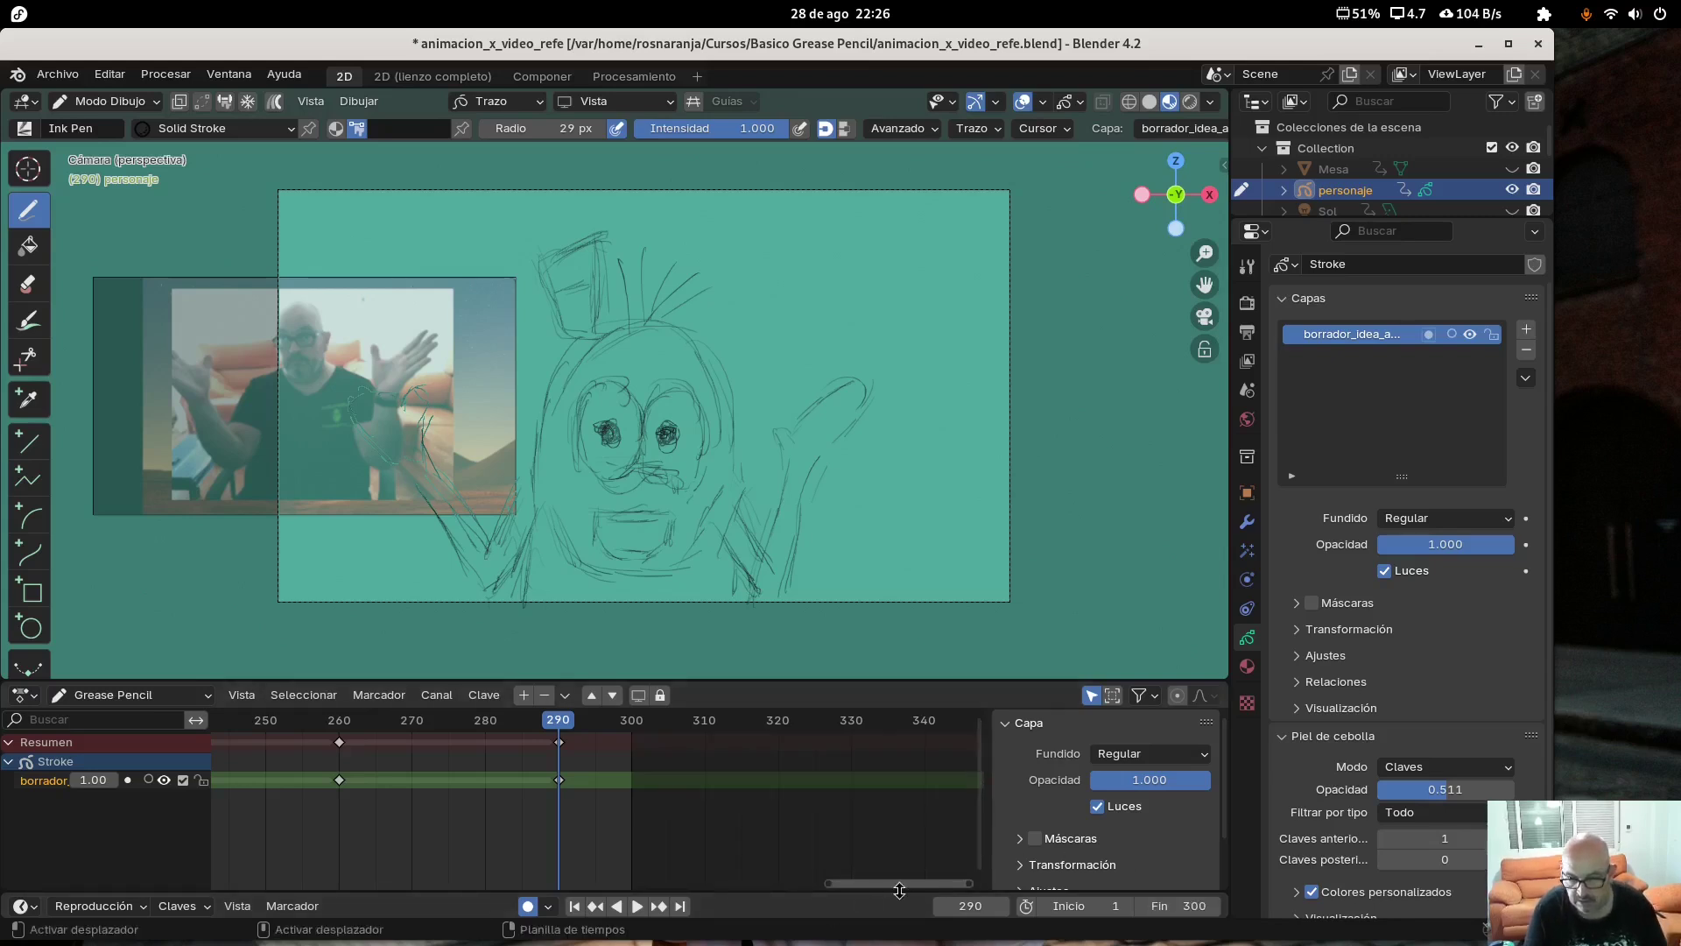
# Play the animation from frame 1 to review all the draft poses, and return to frame 1
pyautogui.moveTo(898, 891); pyautogui.dragTo(314, 886)
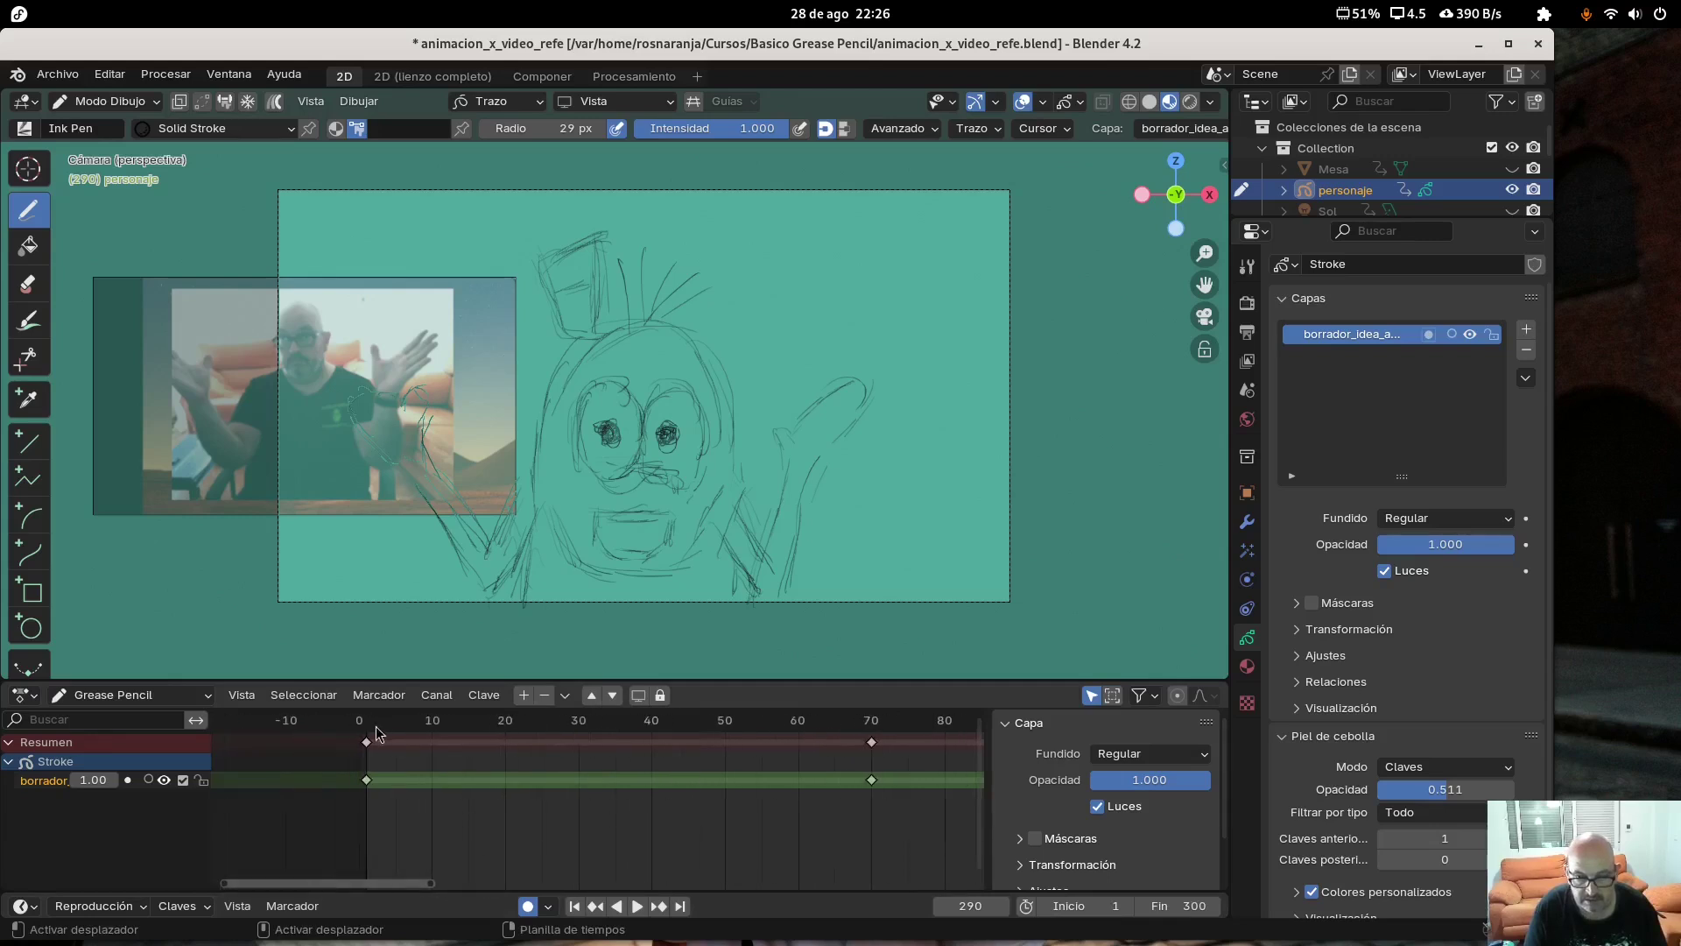
pyautogui.click(368, 735)
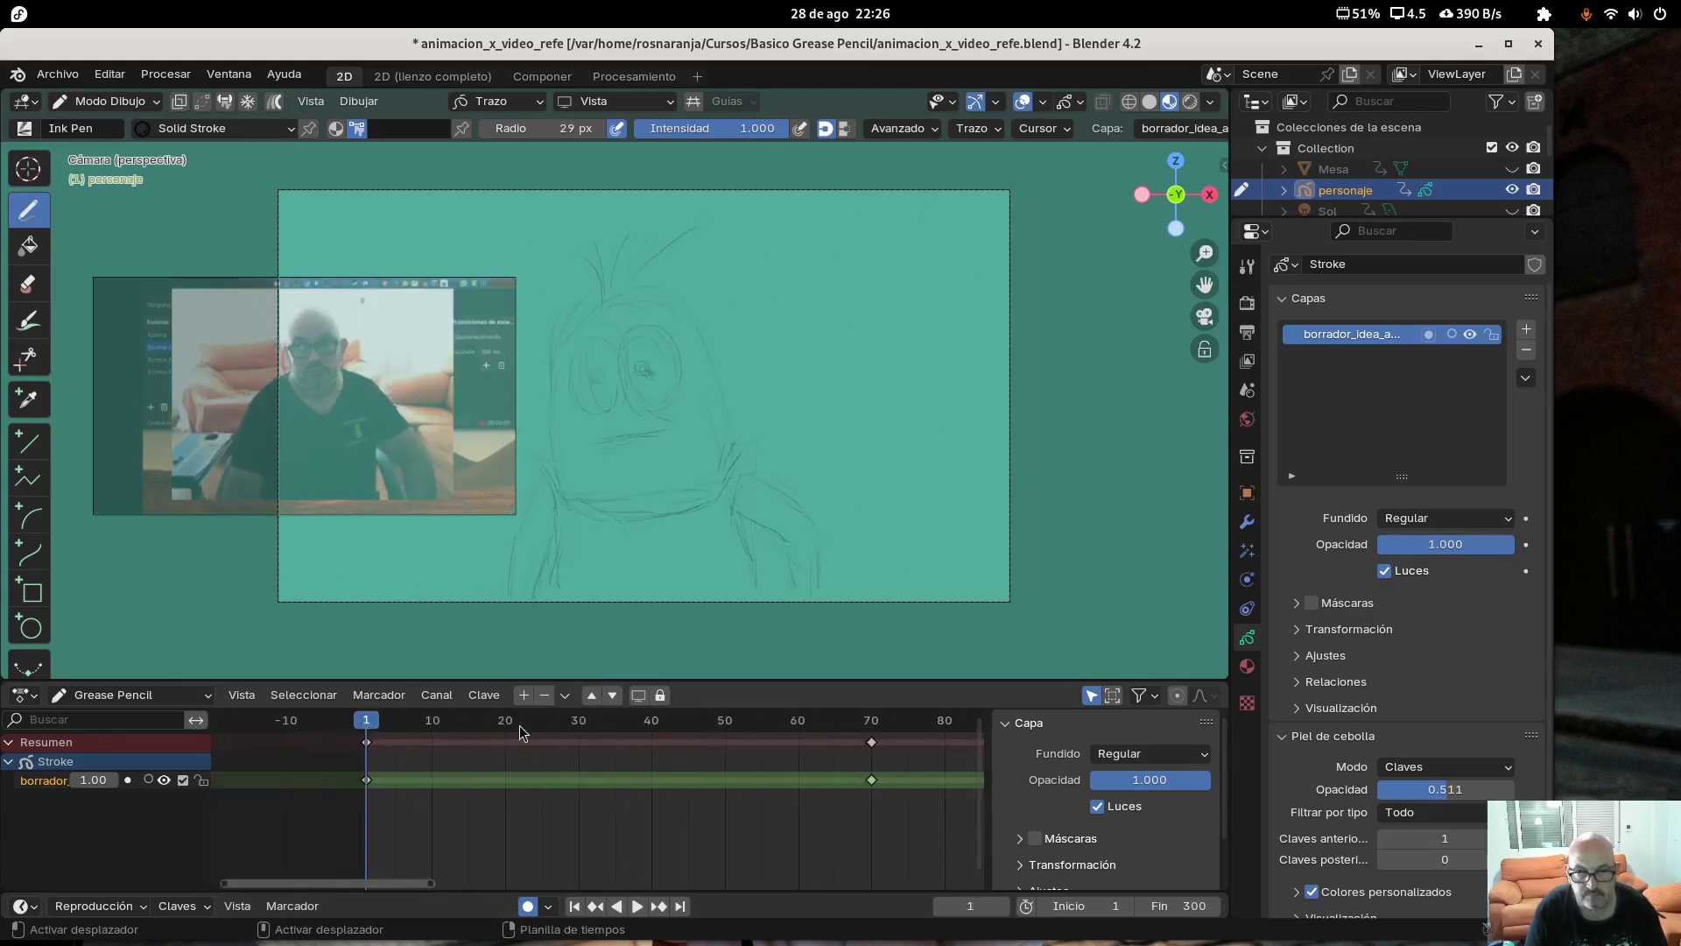
pyautogui.click(637, 907)
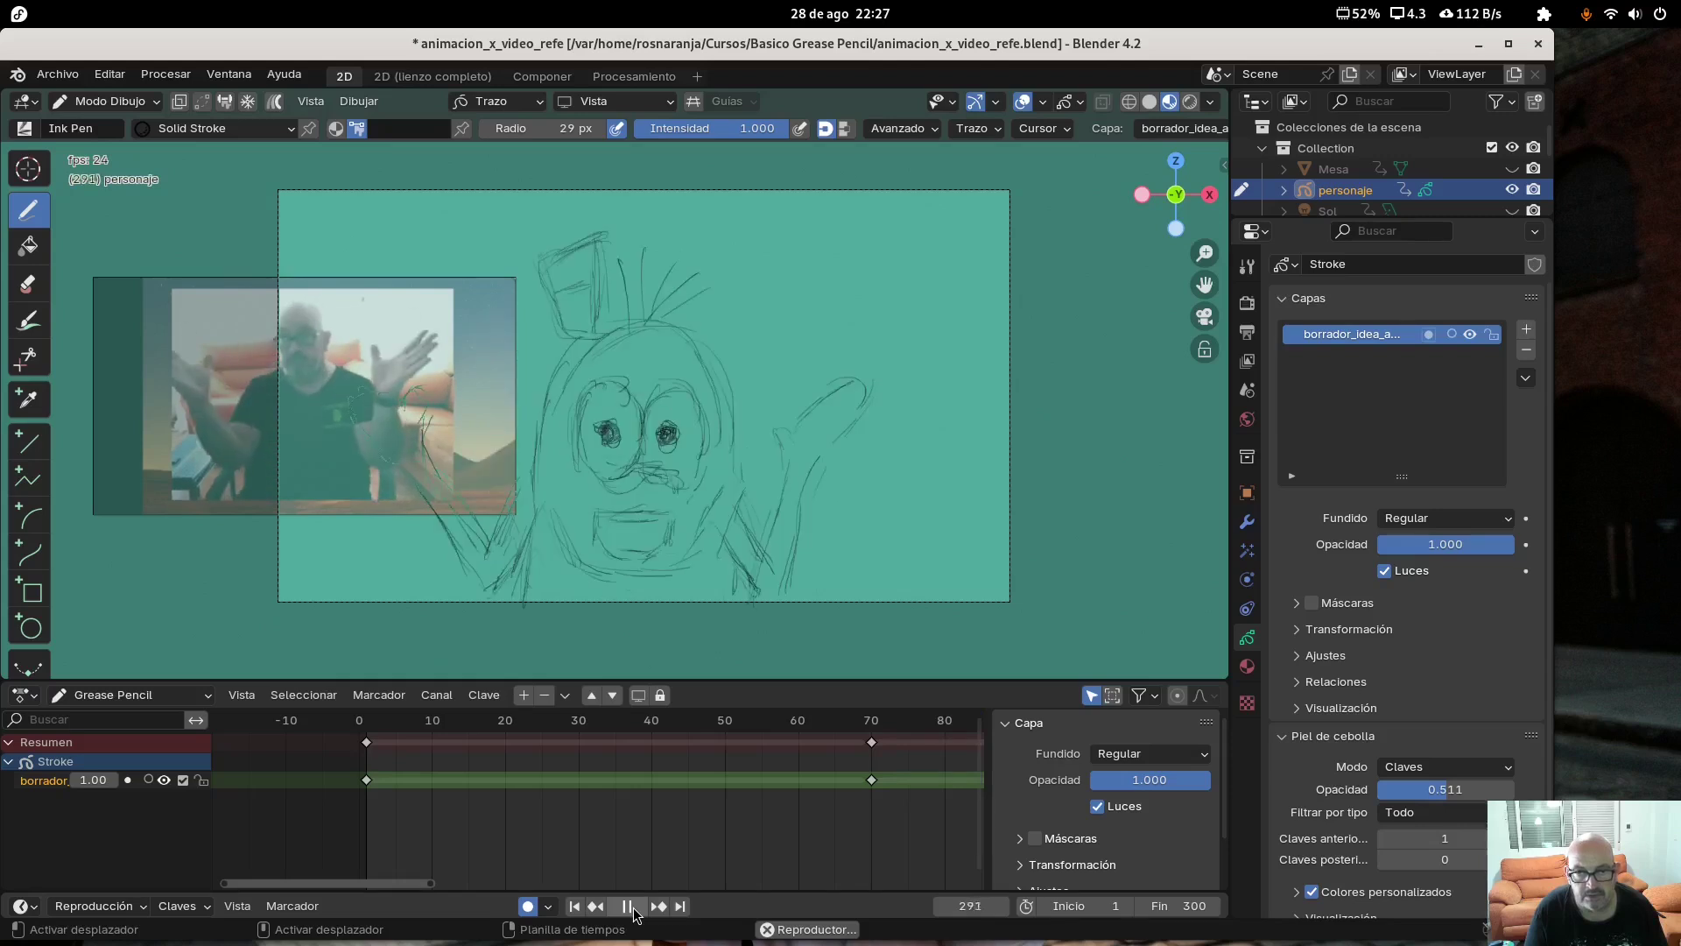
pyautogui.press('space')
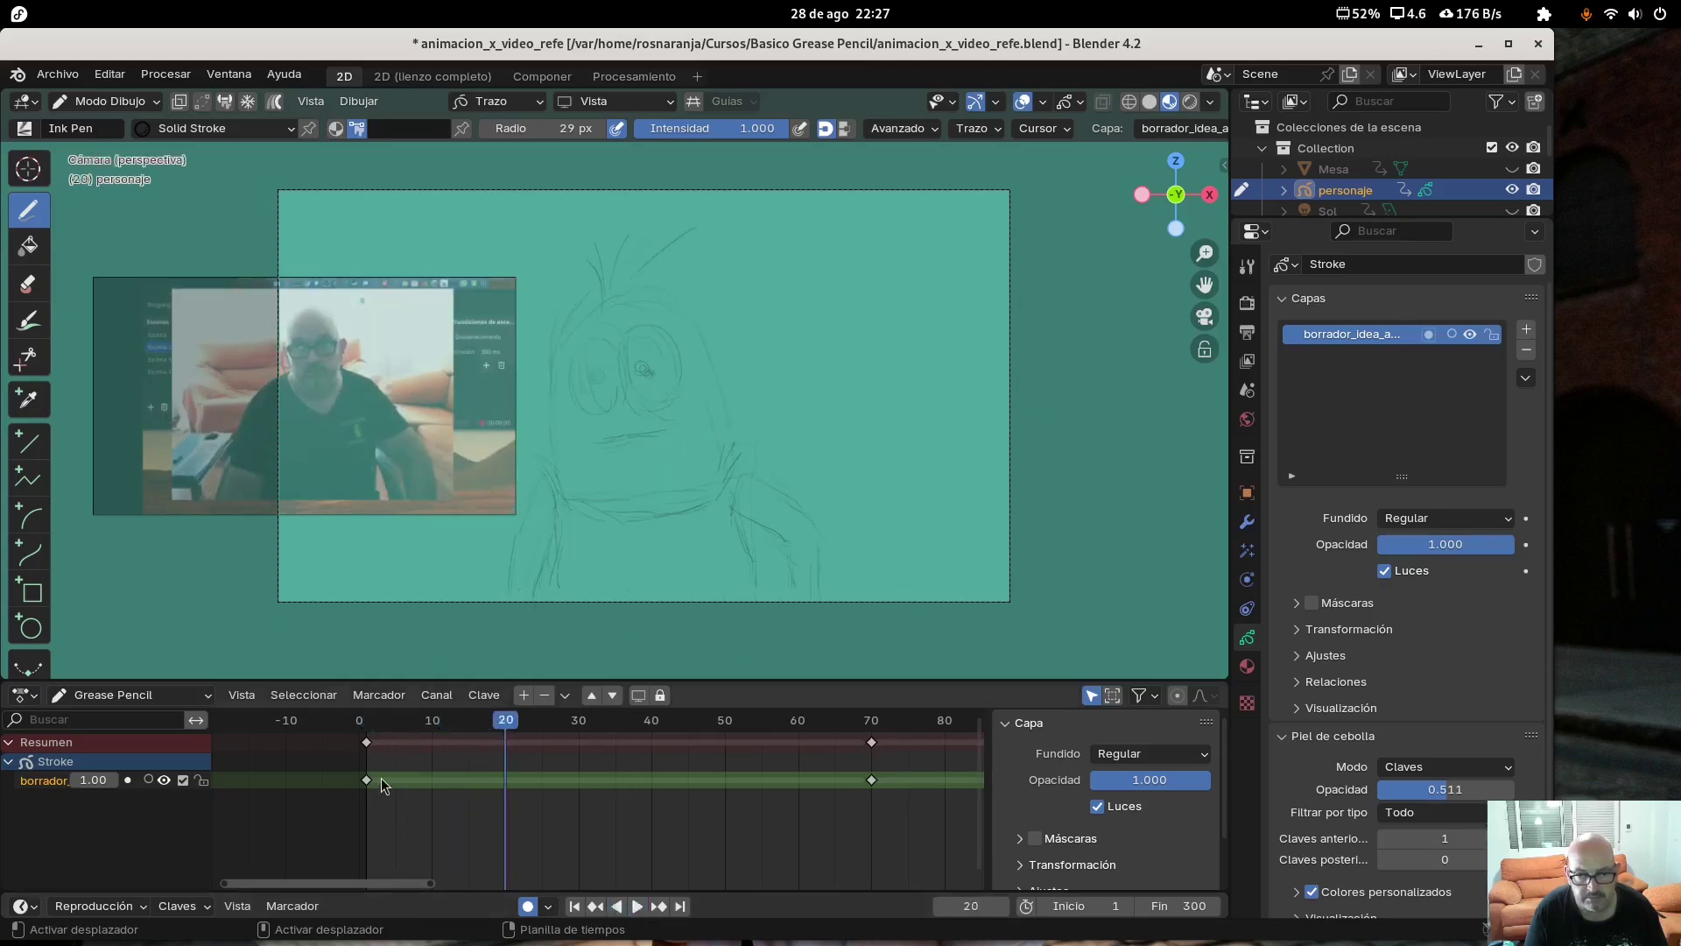
pyautogui.hotkey('shift', 'Left')
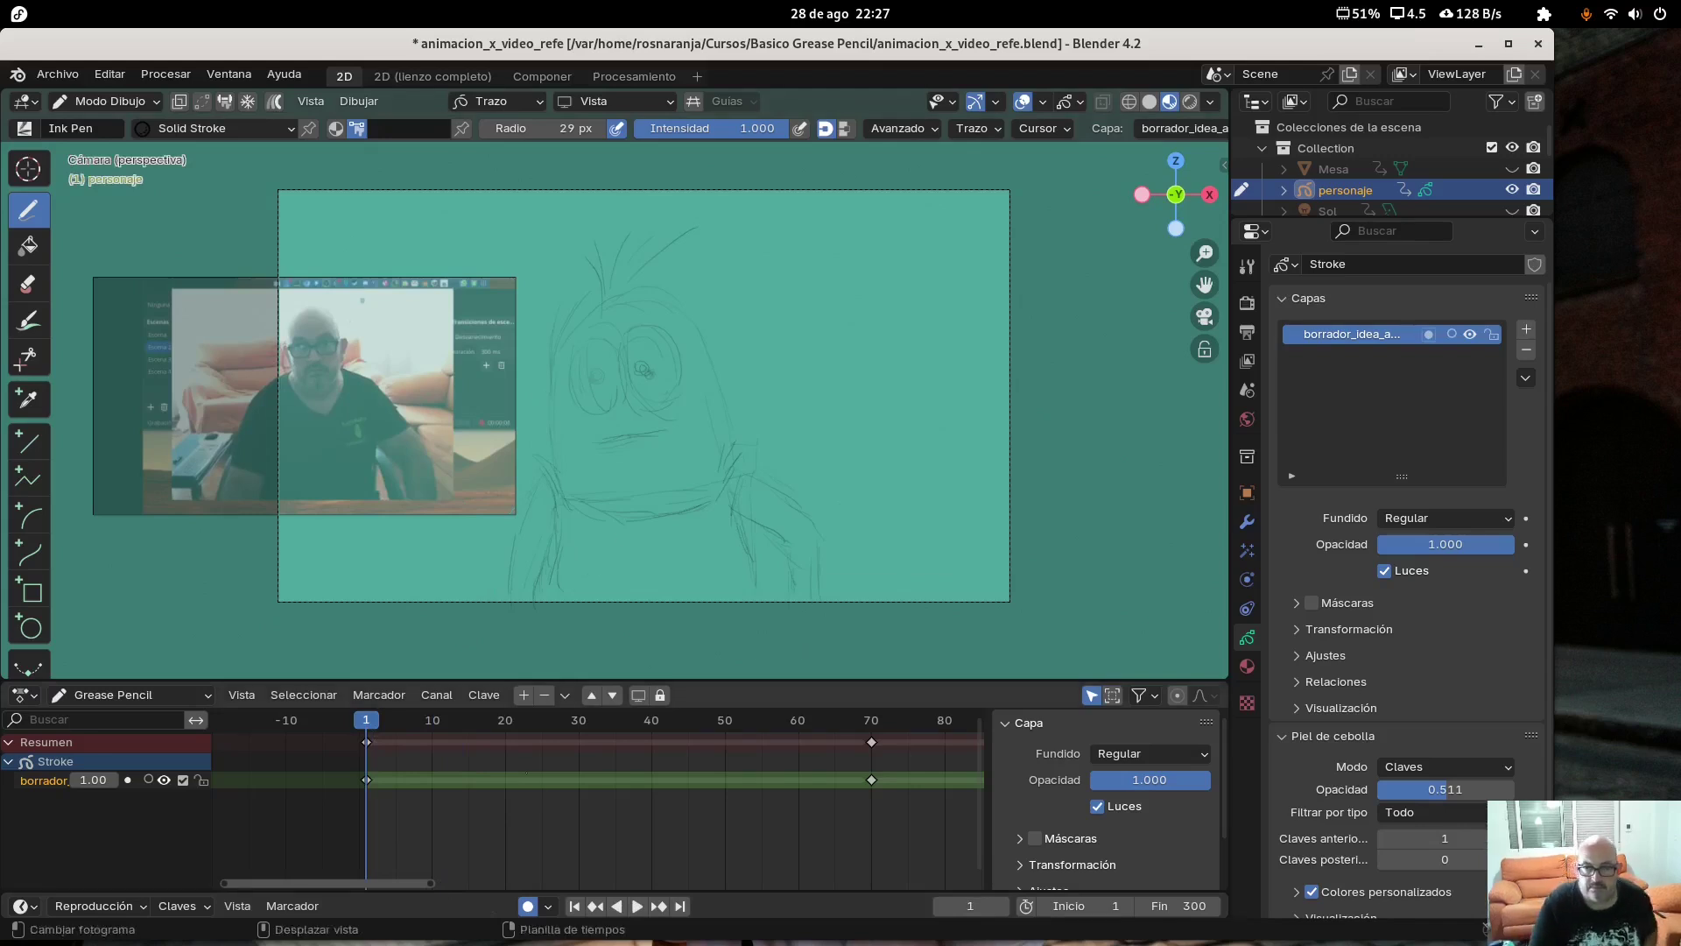
pyautogui.click(635, 737)
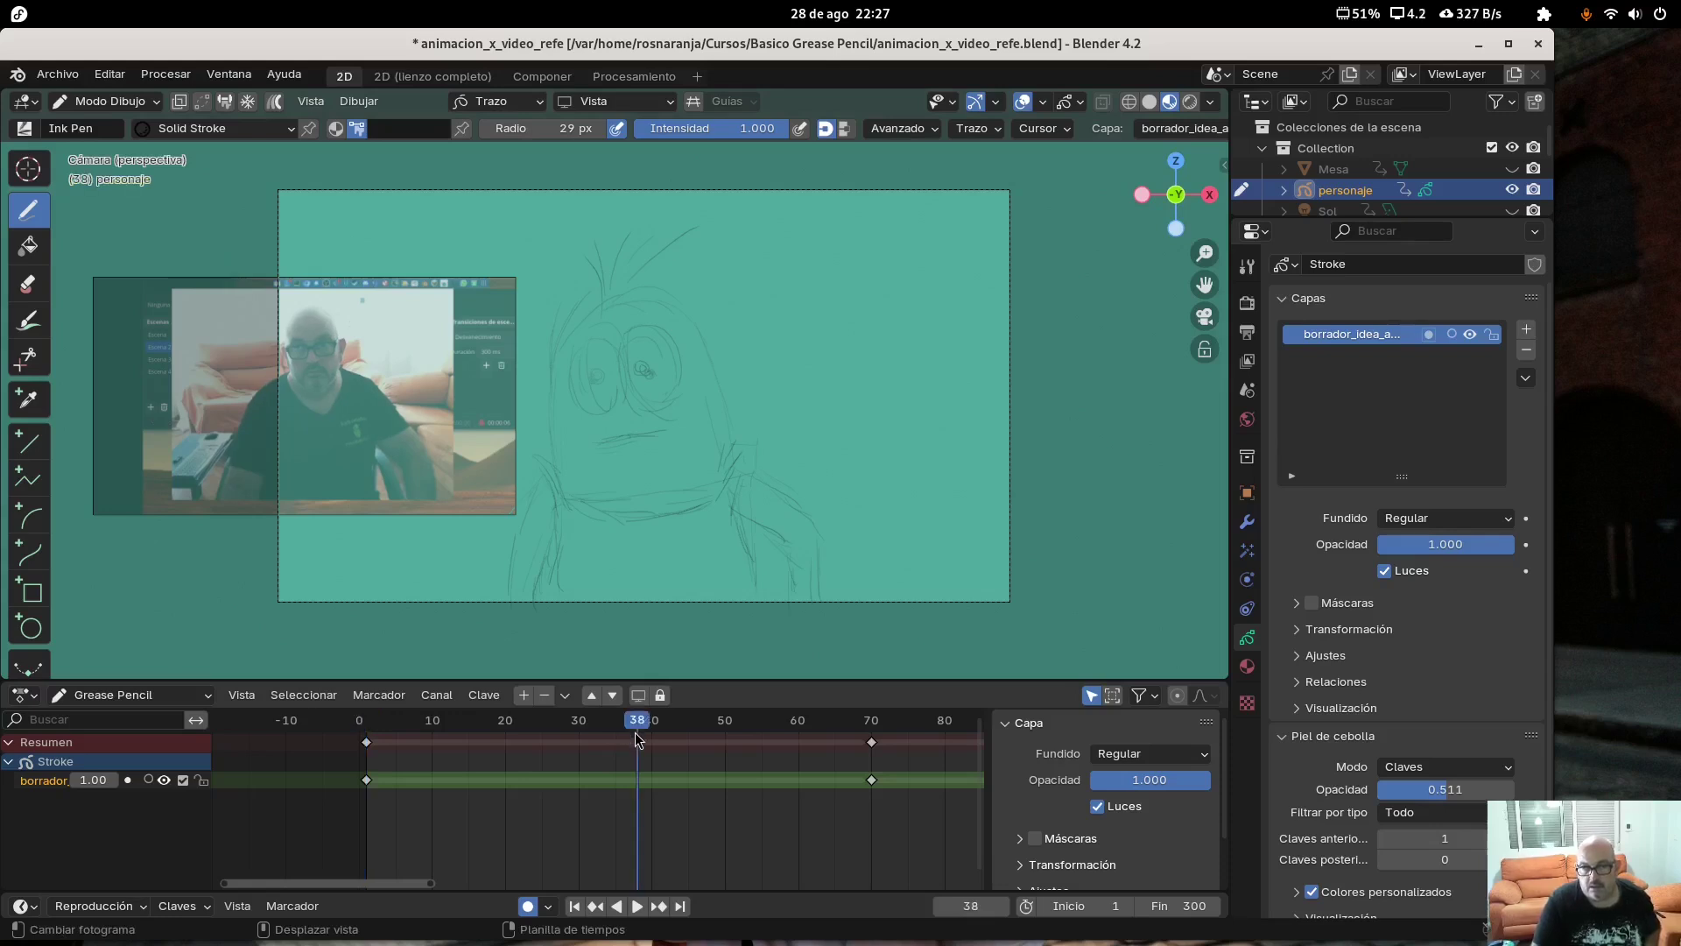
pyautogui.click(368, 732)
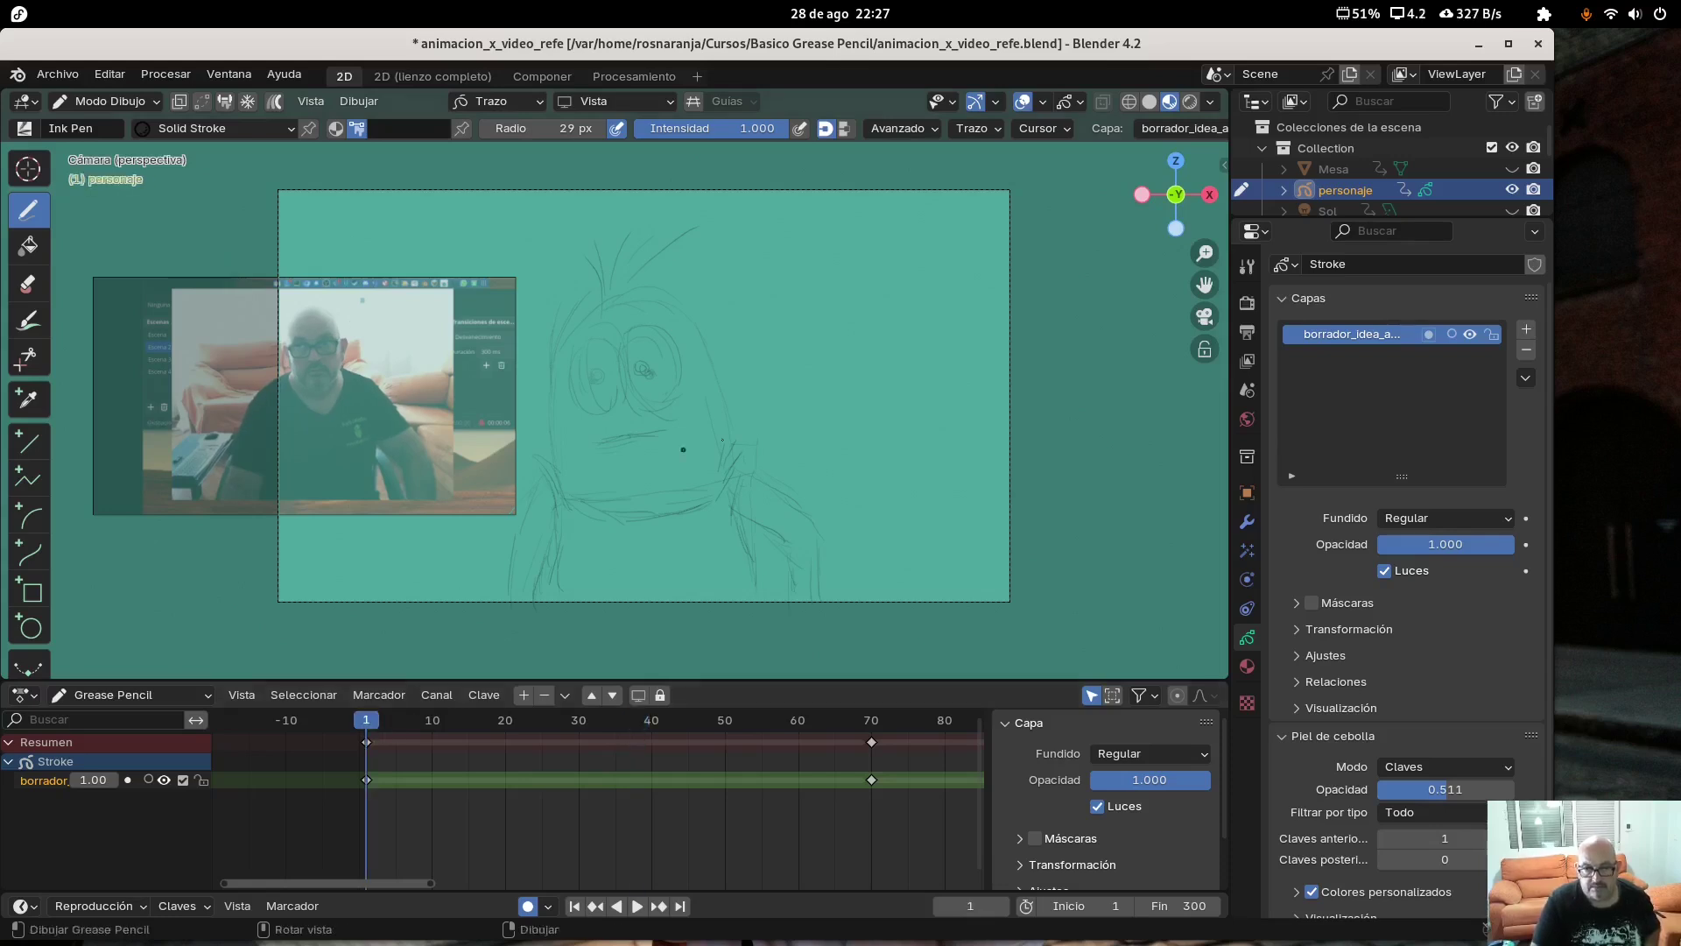
# Leave the camera view to see the whole scene, and add a timeline marker at frame 1
pyautogui.scroll(-3, 817, 399)
pyautogui.moveTo(818, 399); pyautogui.dragTo(717, 516, button='middle')
pyautogui.scroll(-3, 782, 424)
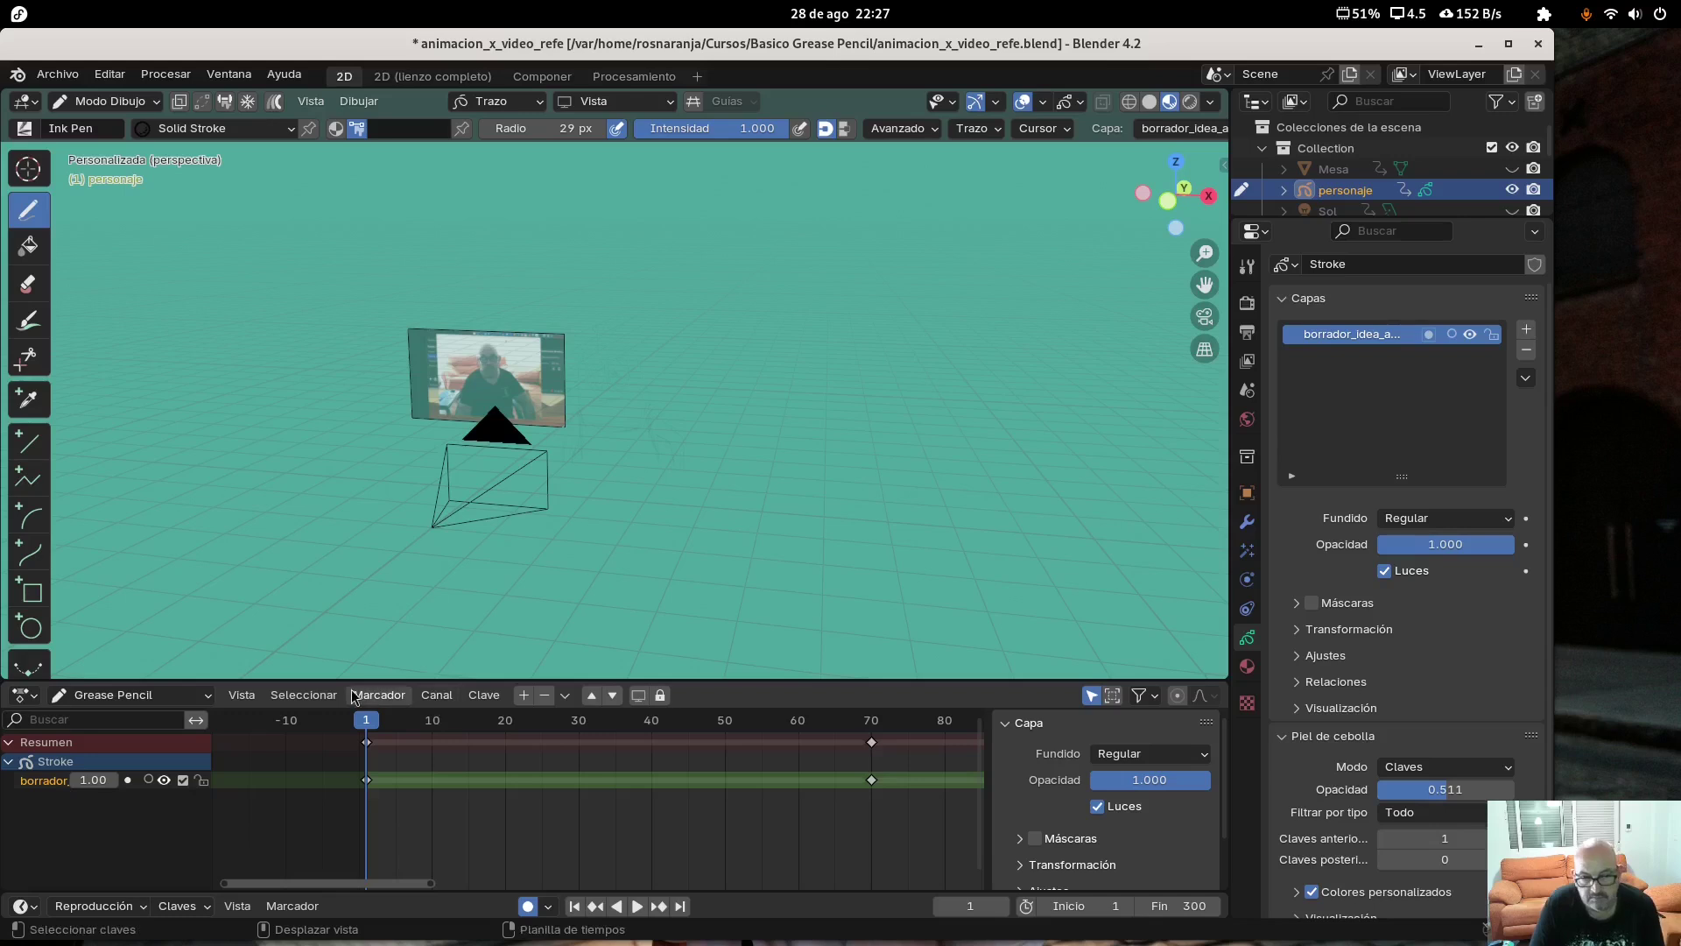
pyautogui.click(382, 694)
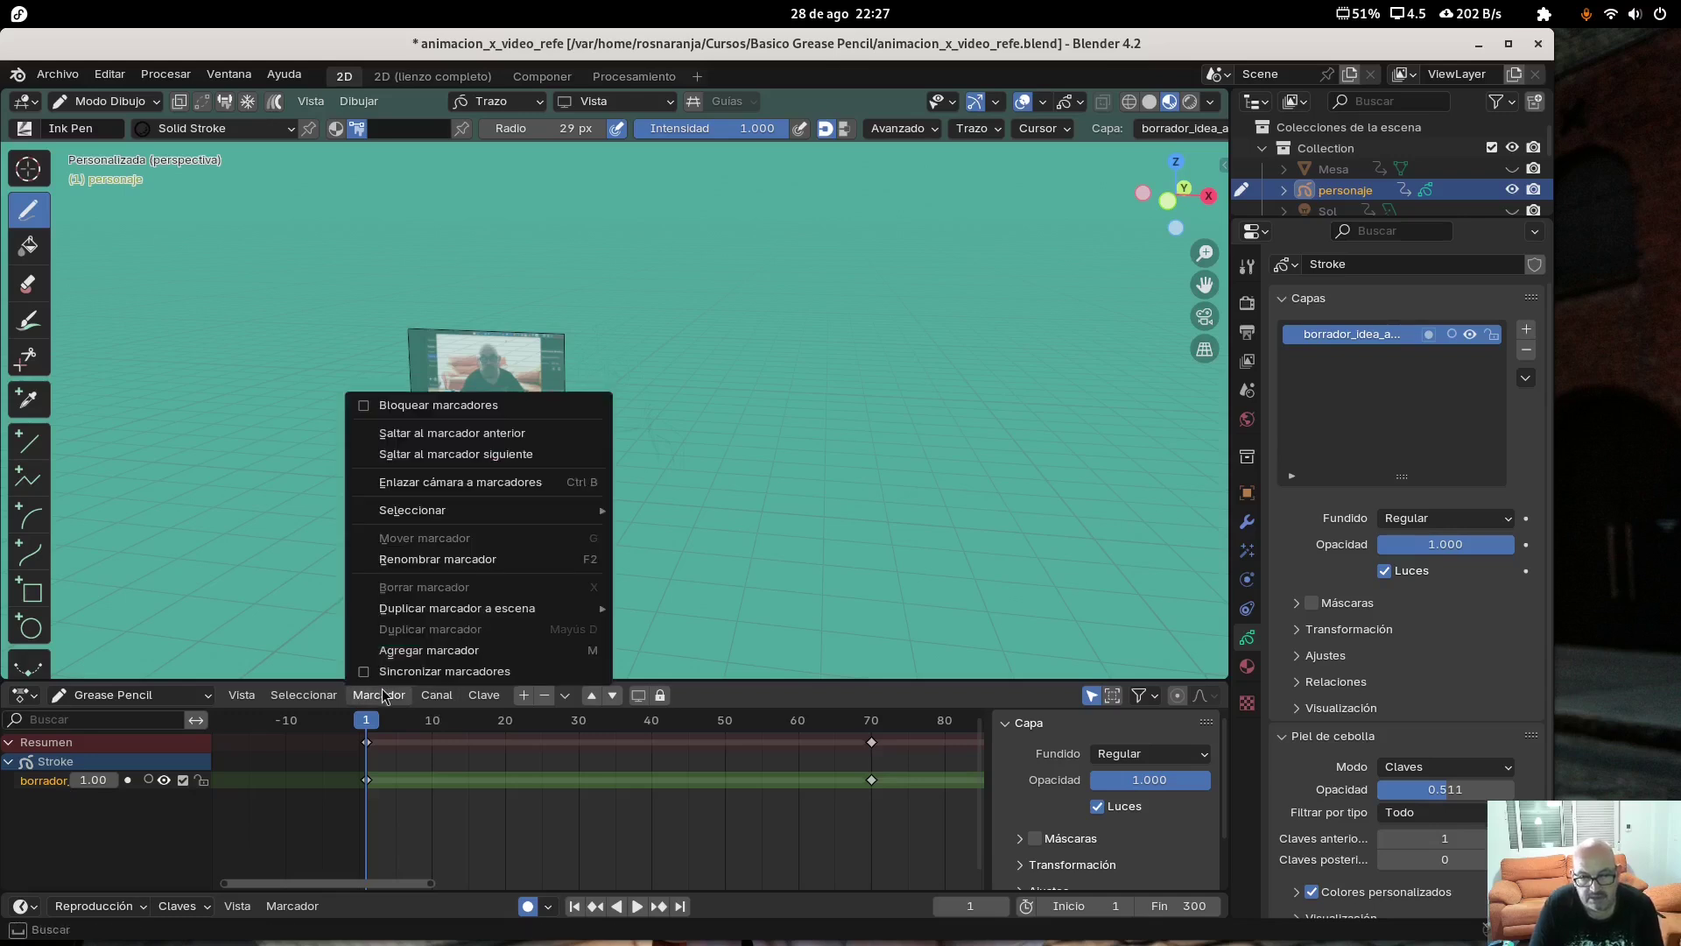
pyautogui.click(438, 650)
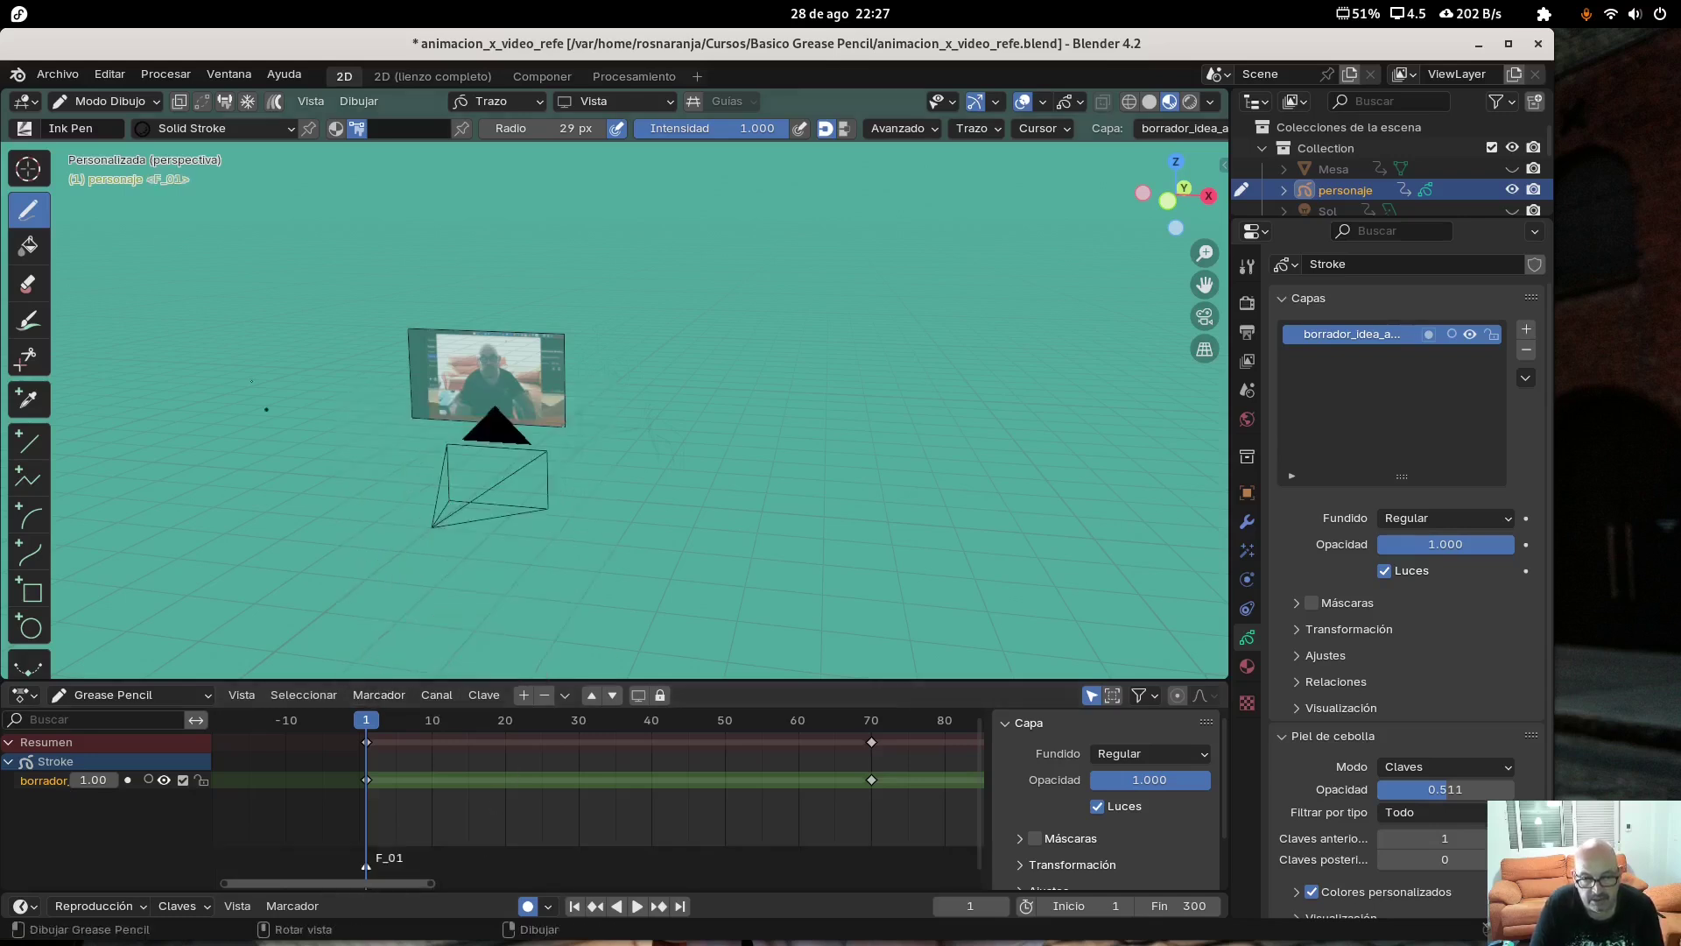
# Switch from drawing to Object Mode and select the camera
pyautogui.click(75, 107)
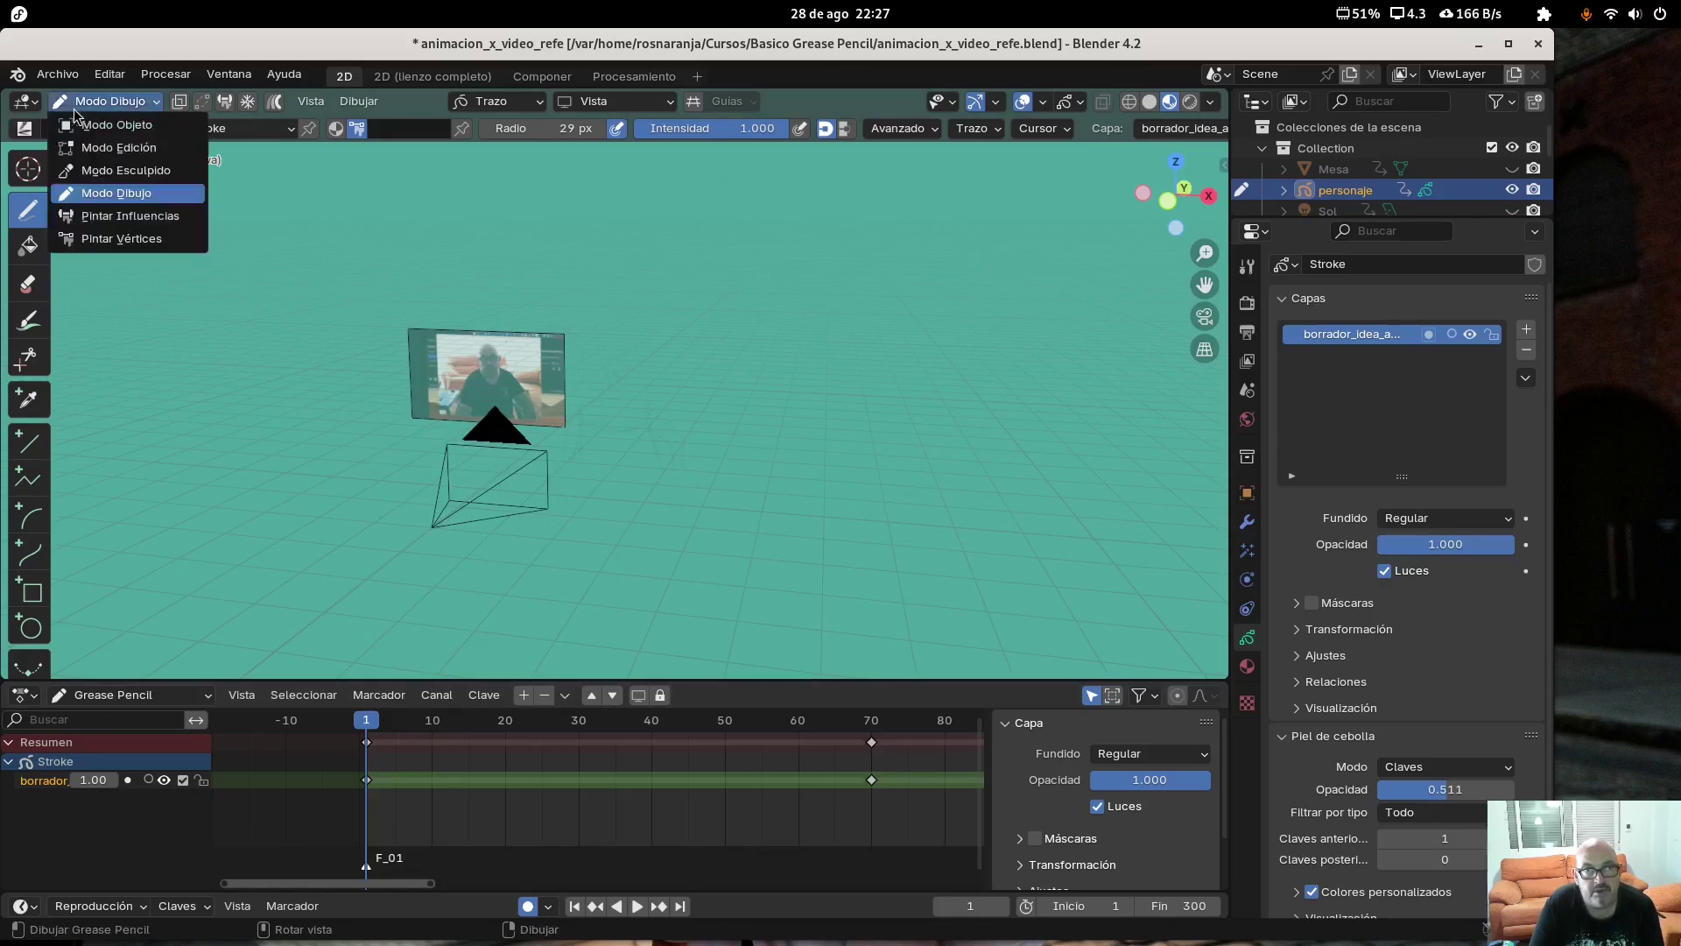
pyautogui.click(96, 125)
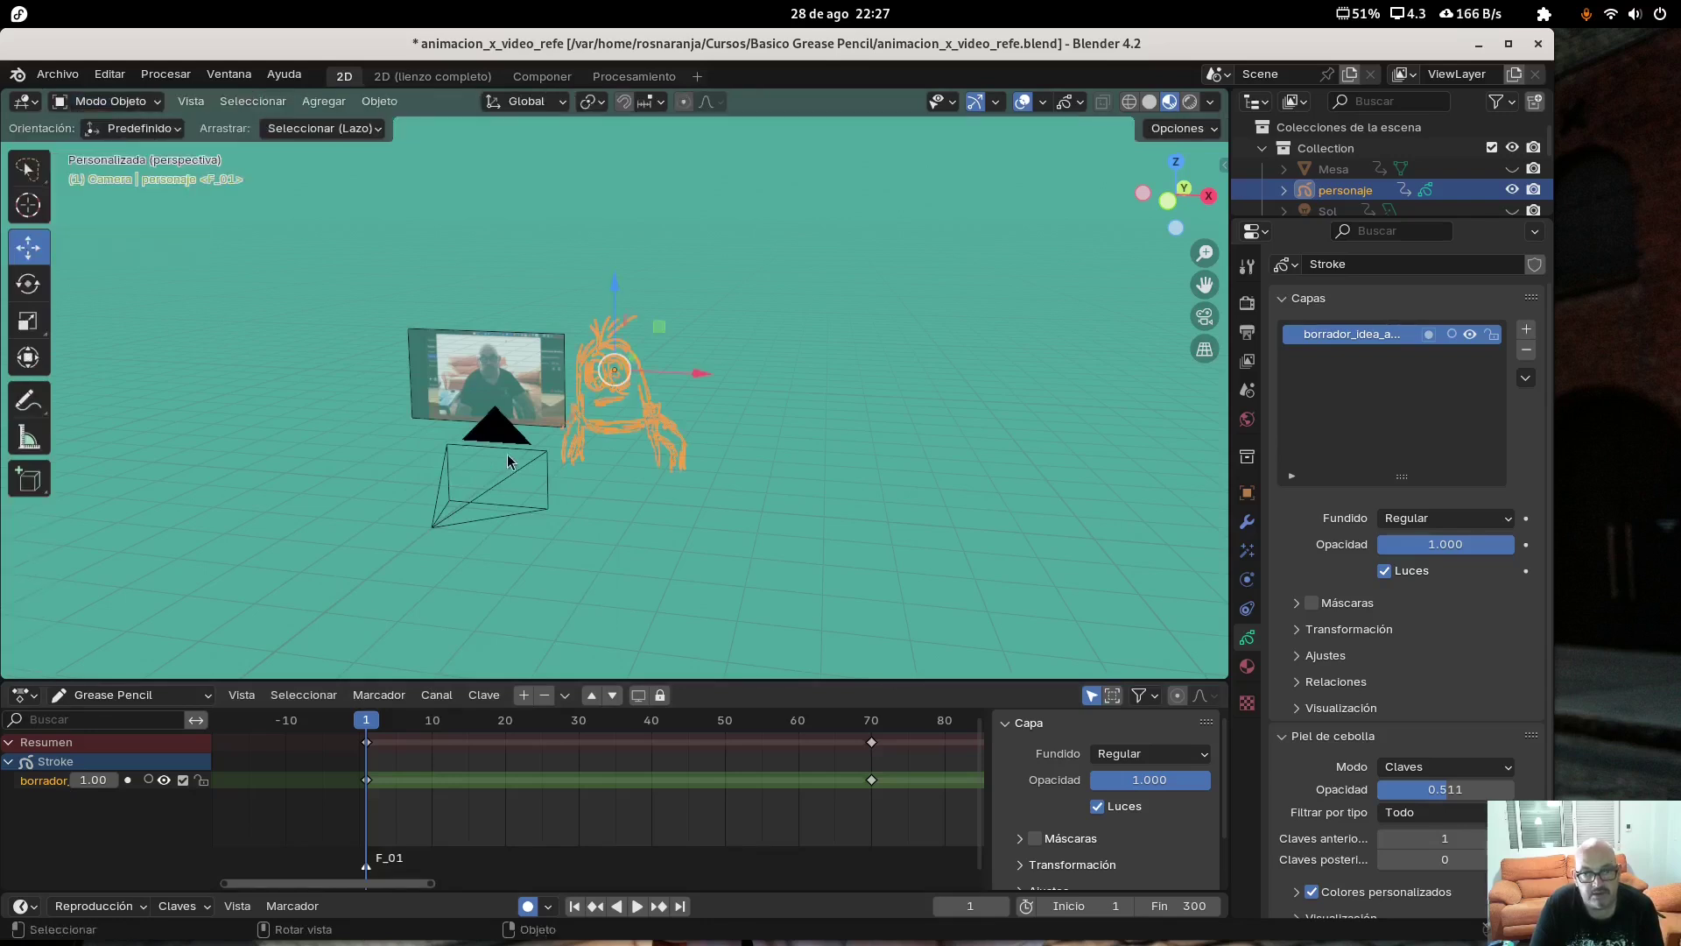
pyautogui.click(509, 459)
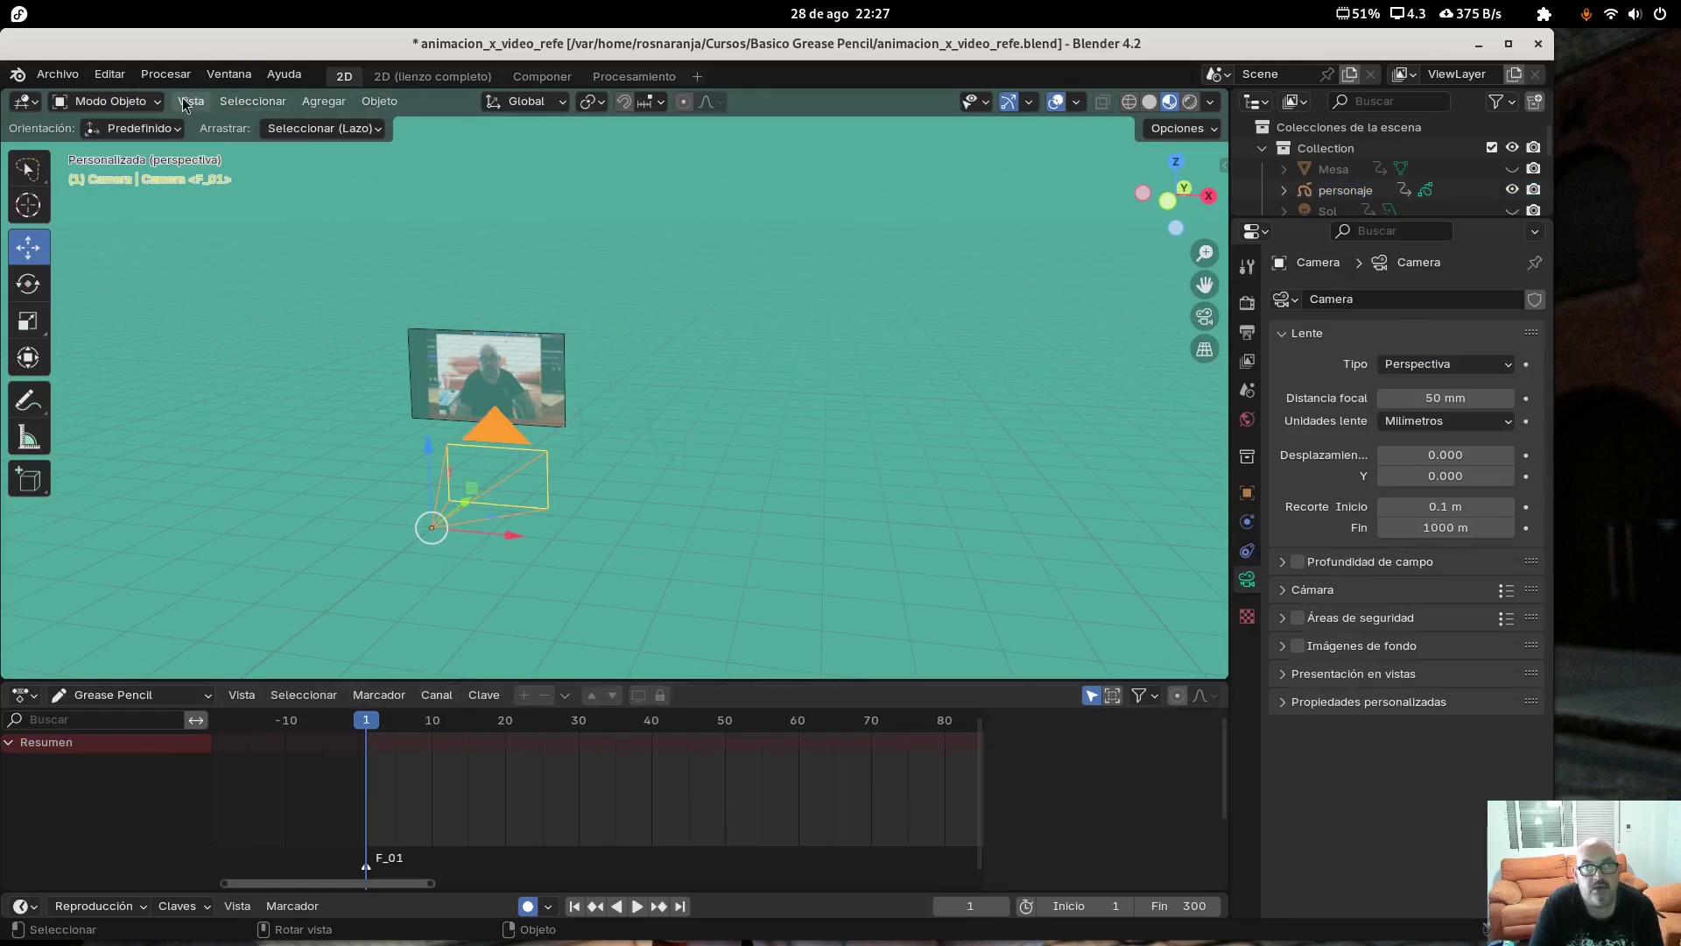
# Look up the command that sets the active object as camera and the timeline's commands for markers
pyautogui.click(267, 106)
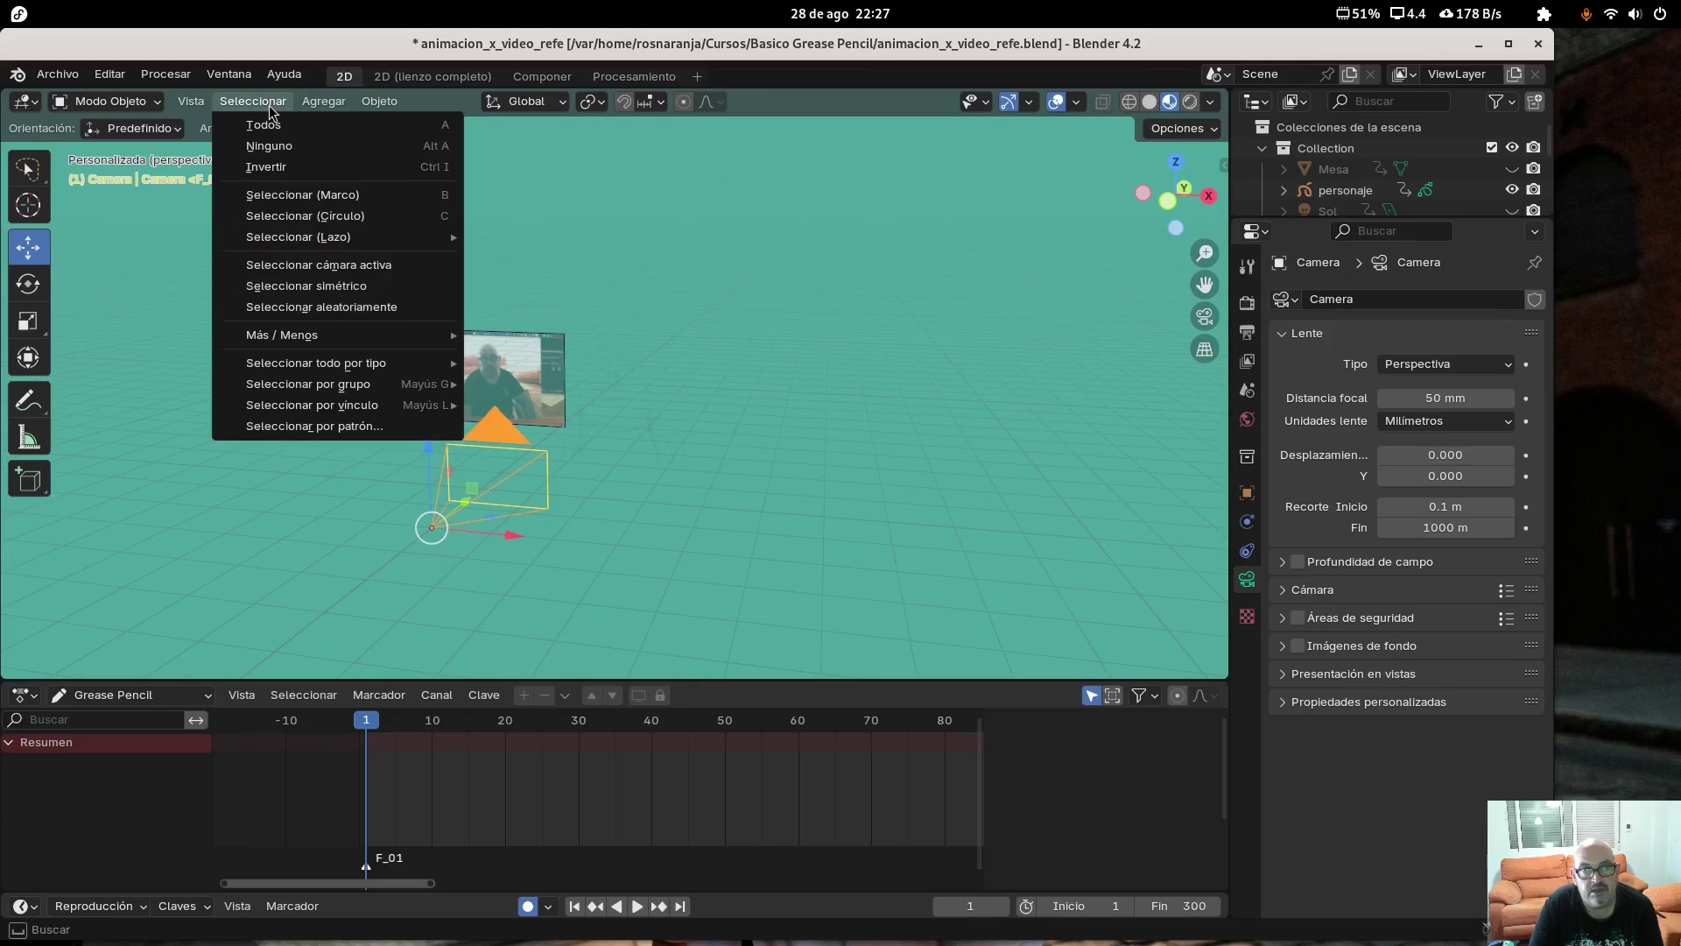
pyautogui.moveTo(205, 107)
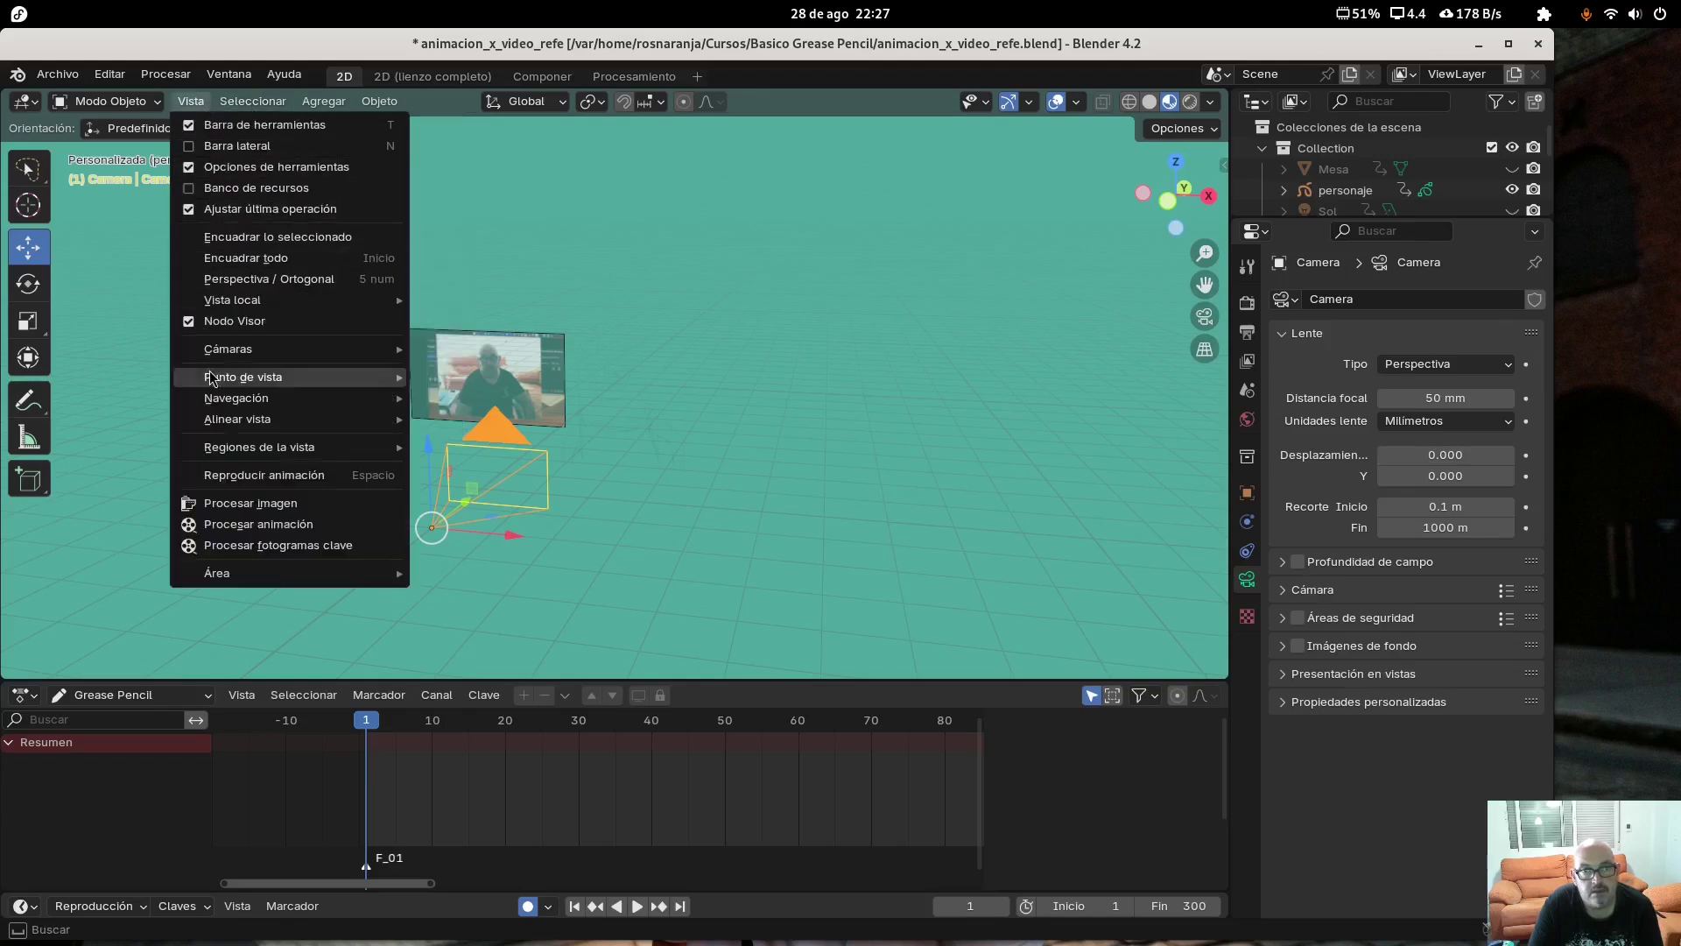
pyautogui.moveTo(221, 354)
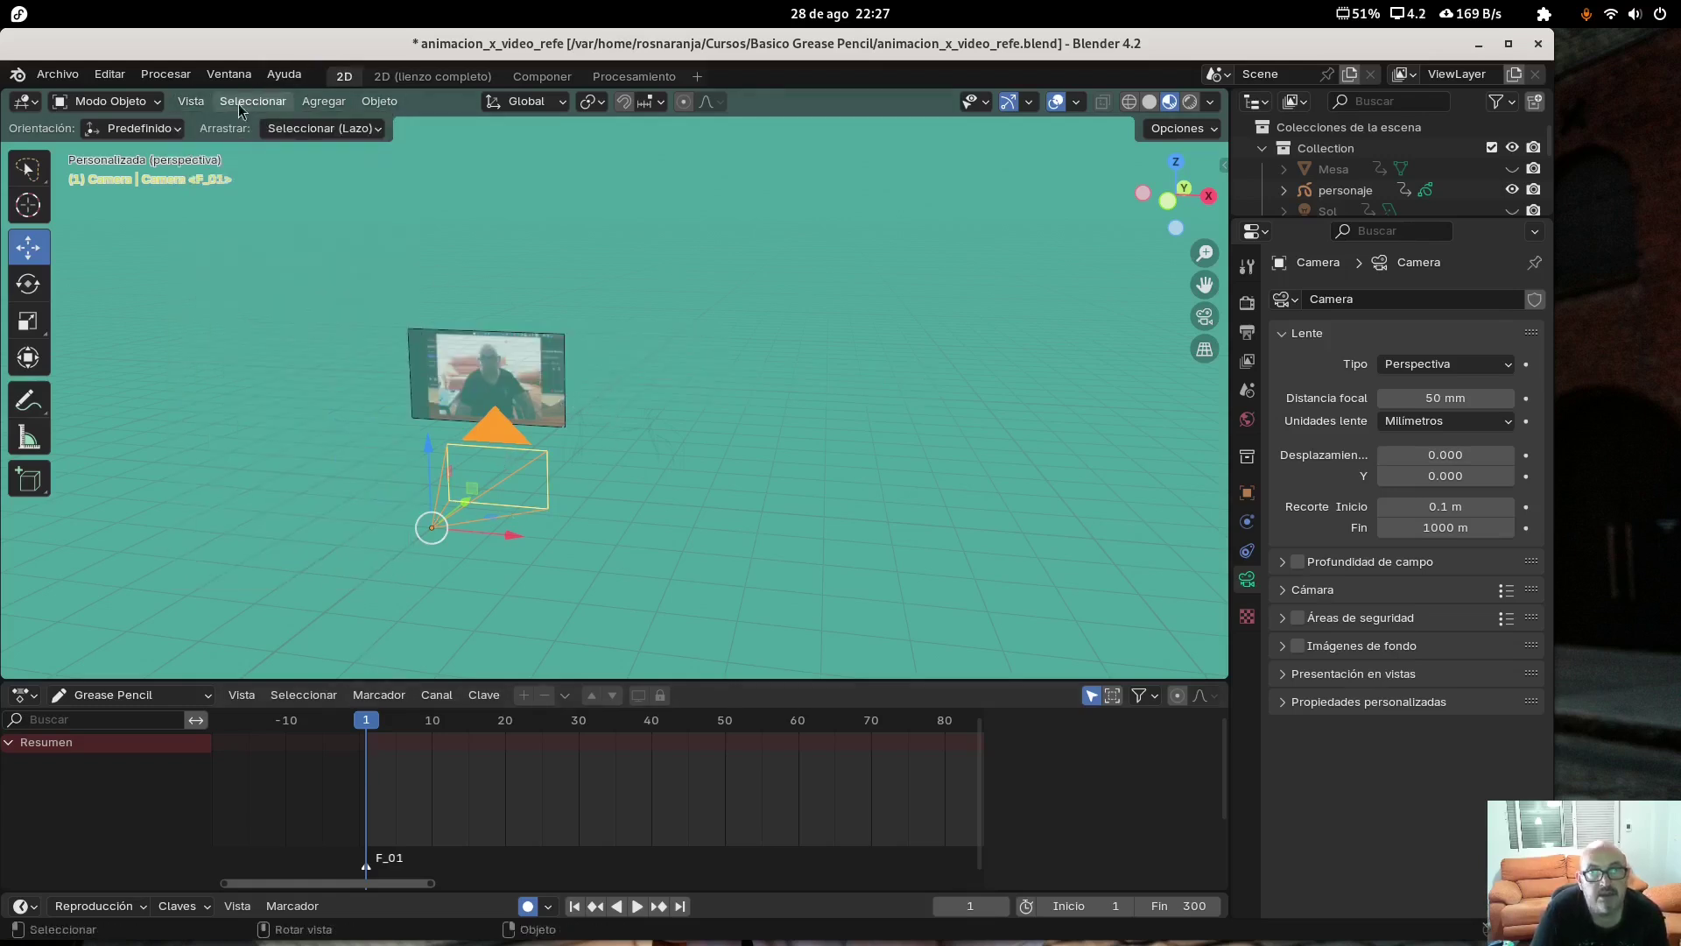
pyautogui.click(198, 104)
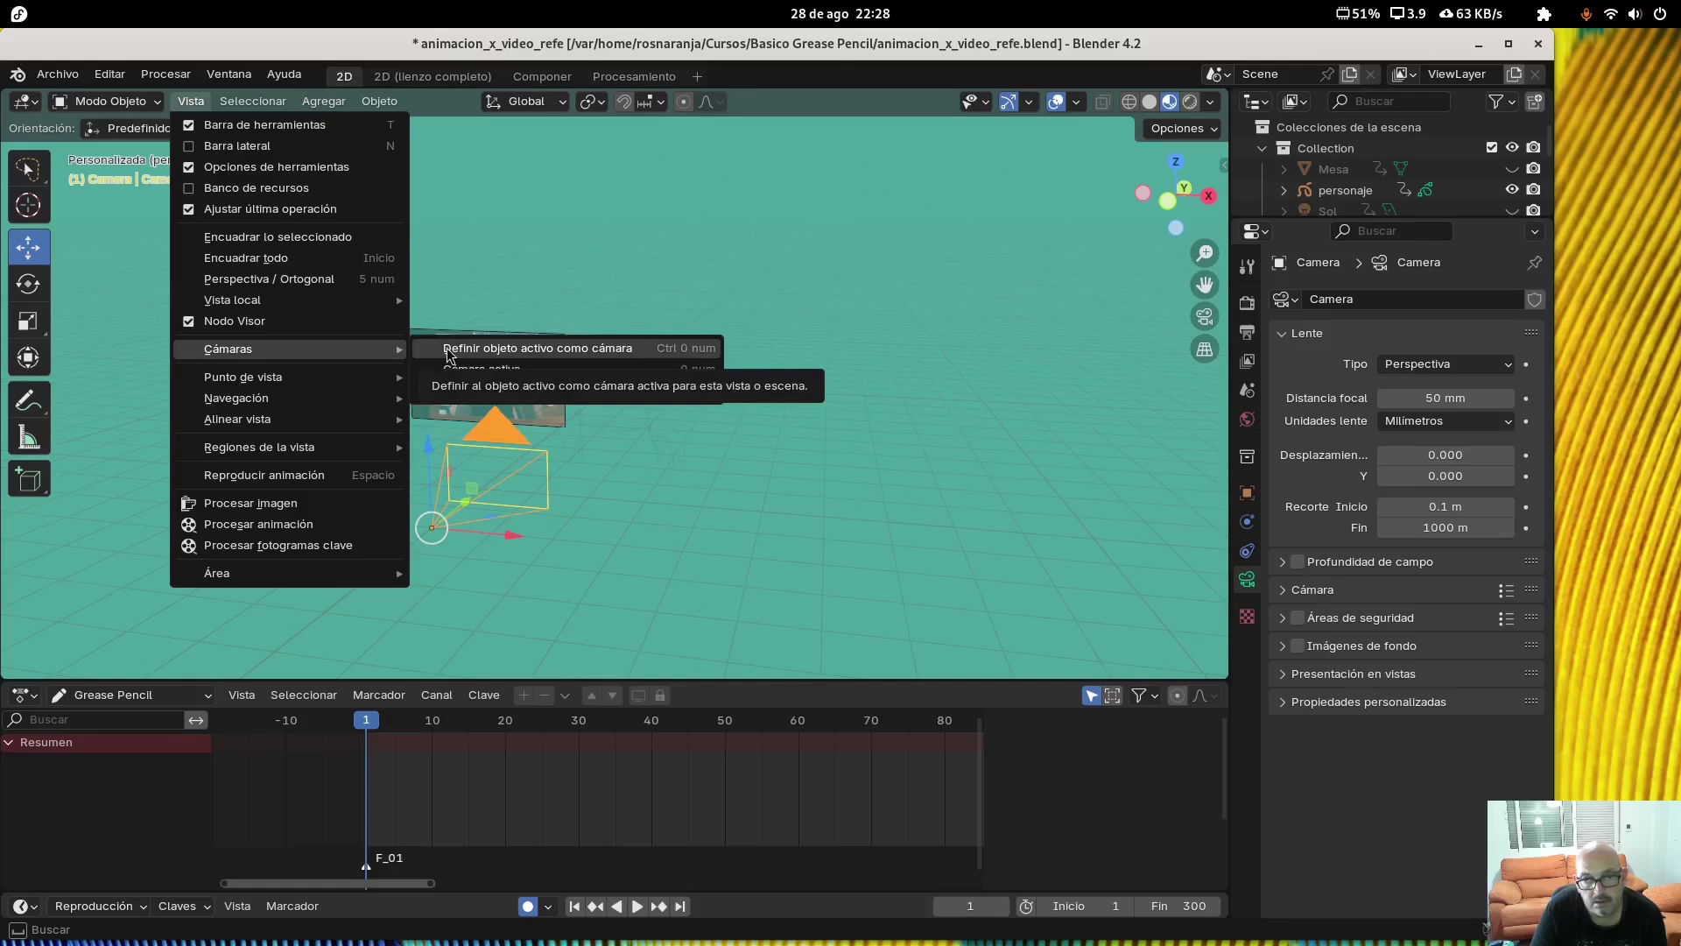
pyautogui.moveTo(344, 377)
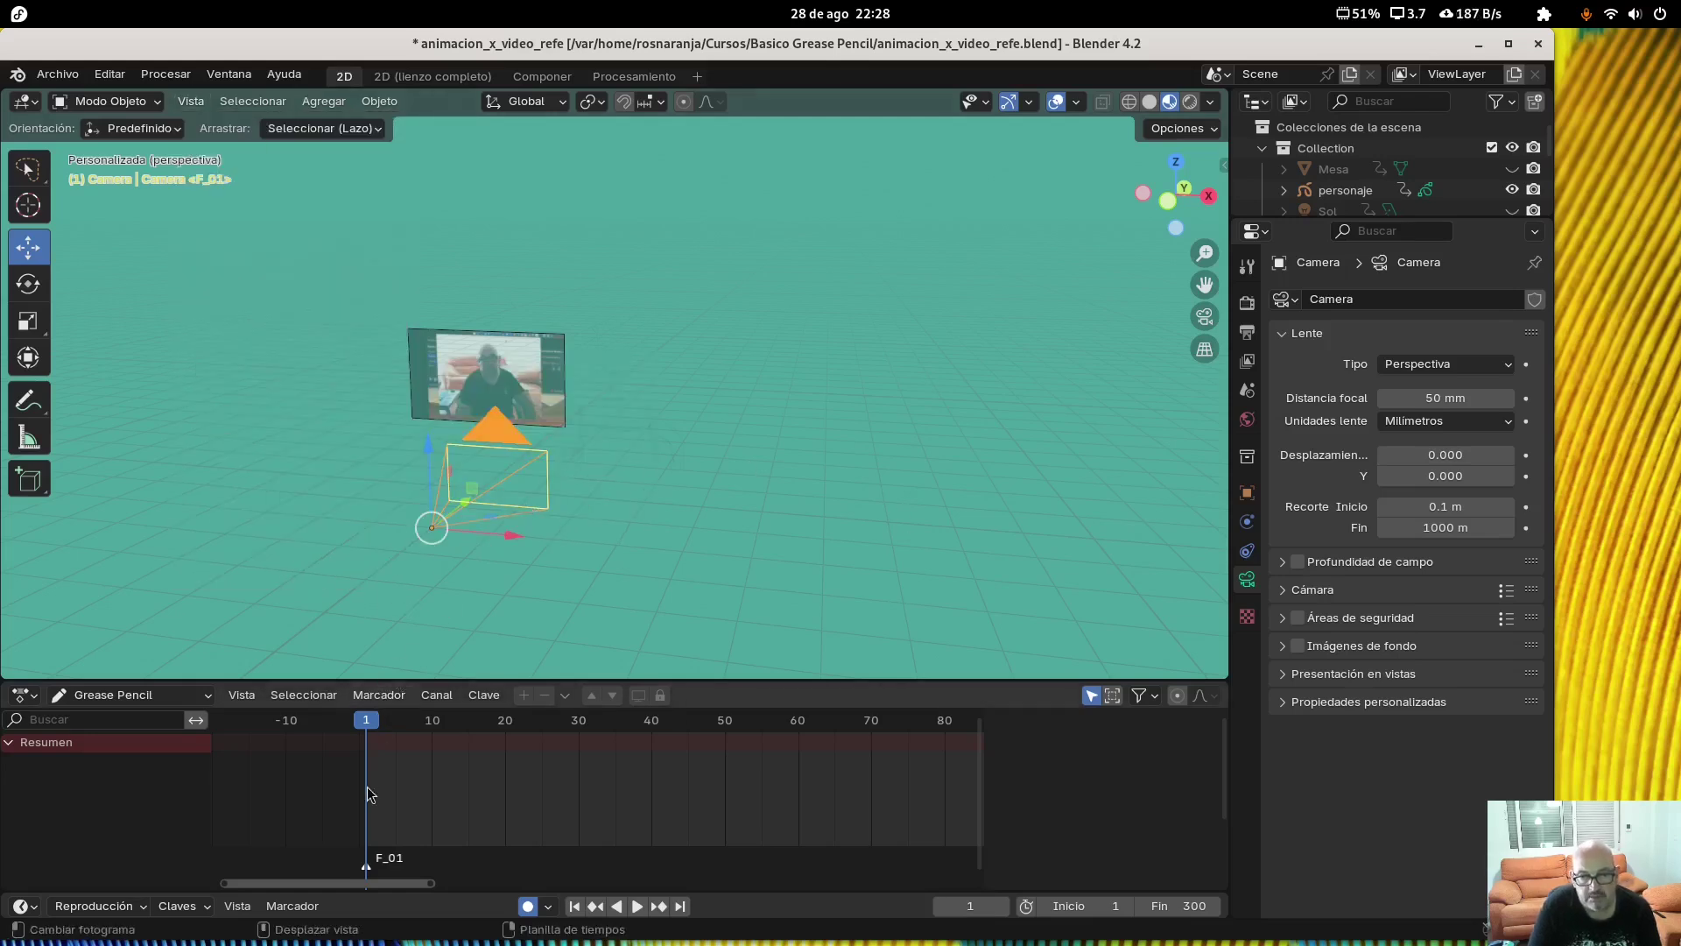
pyautogui.click(375, 696)
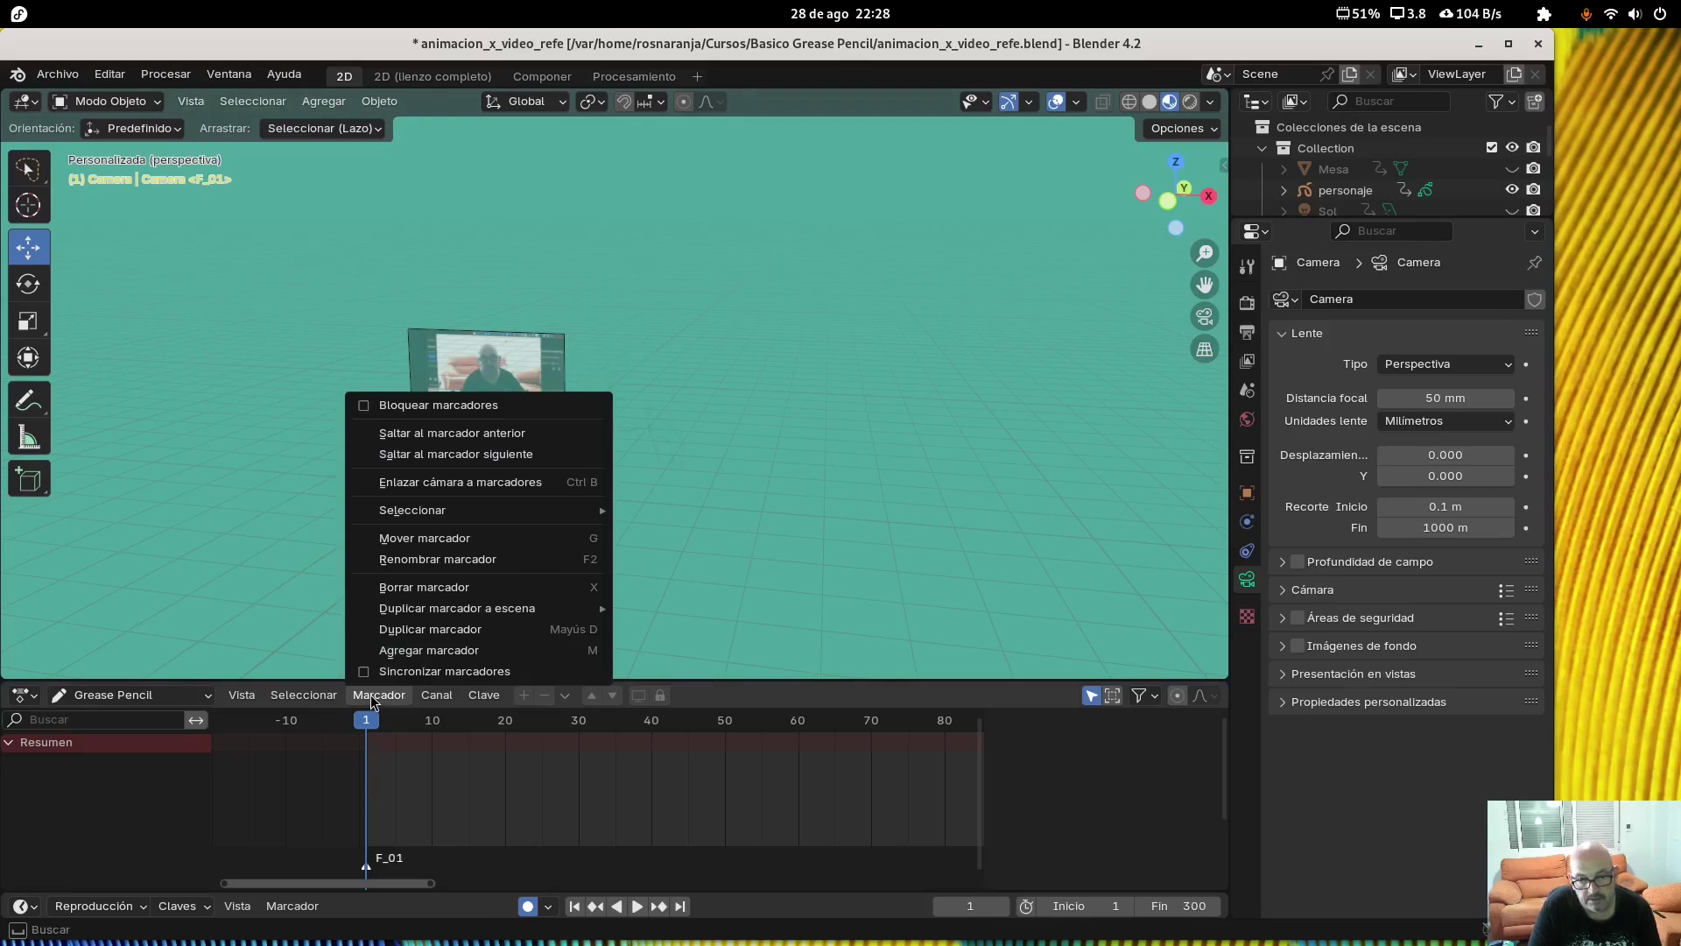
pyautogui.moveTo(318, 696)
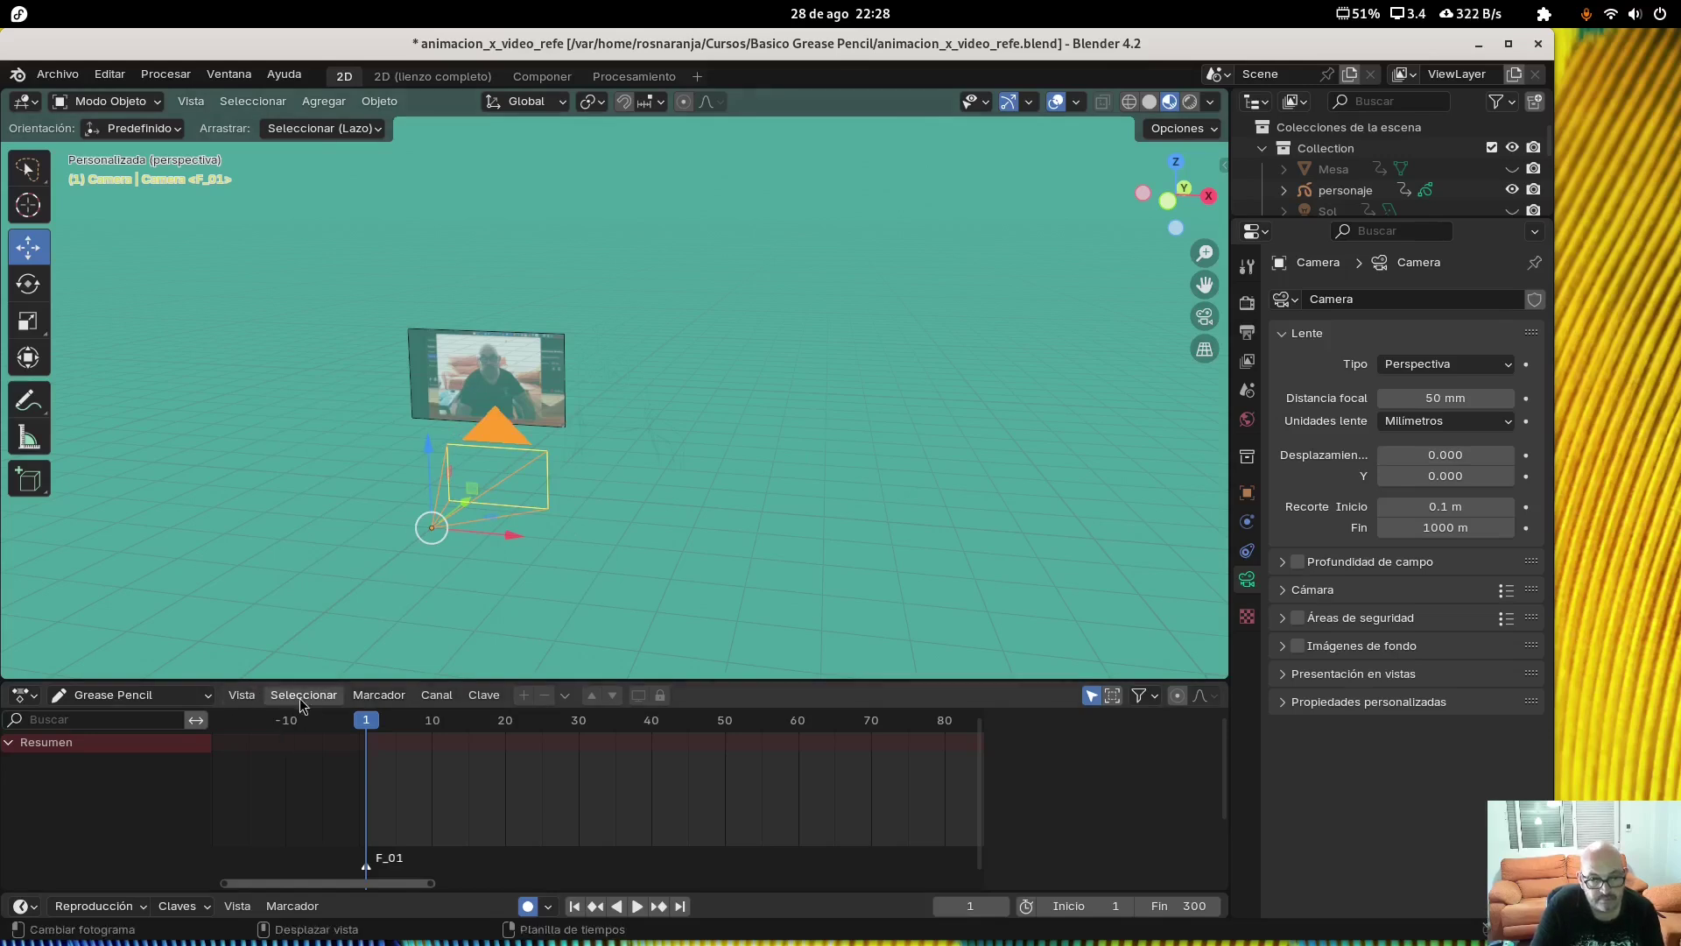
# Bind the selected camera to the timeline marker at frame 1
pyautogui.click(347, 697)
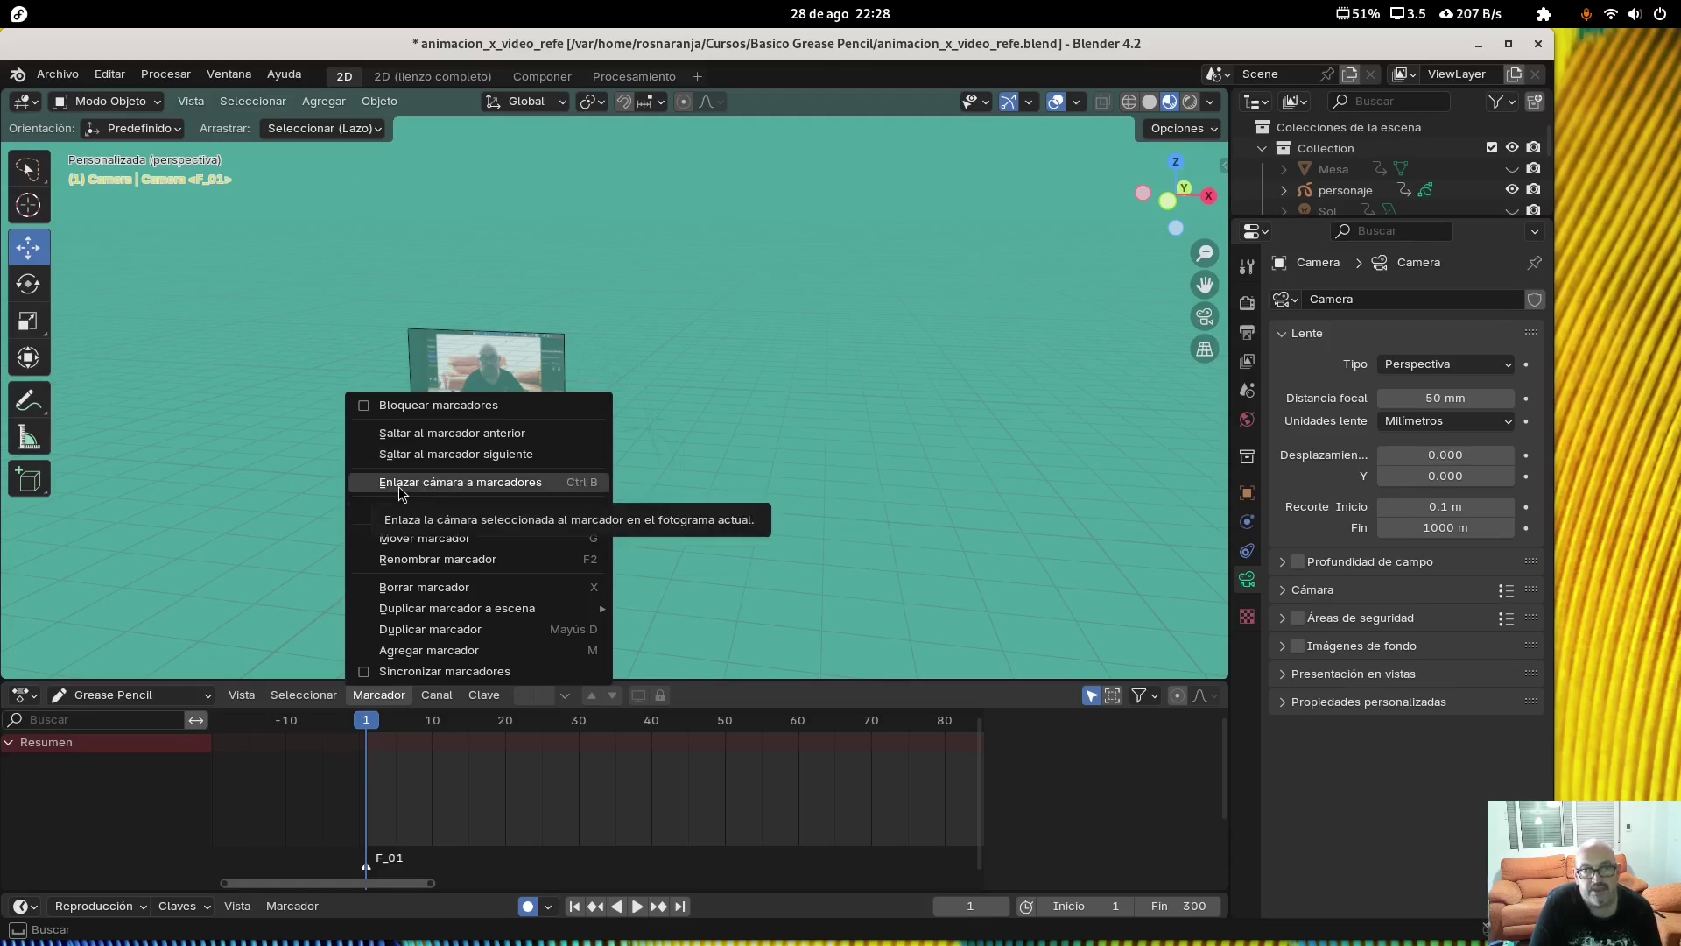
pyautogui.click(427, 486)
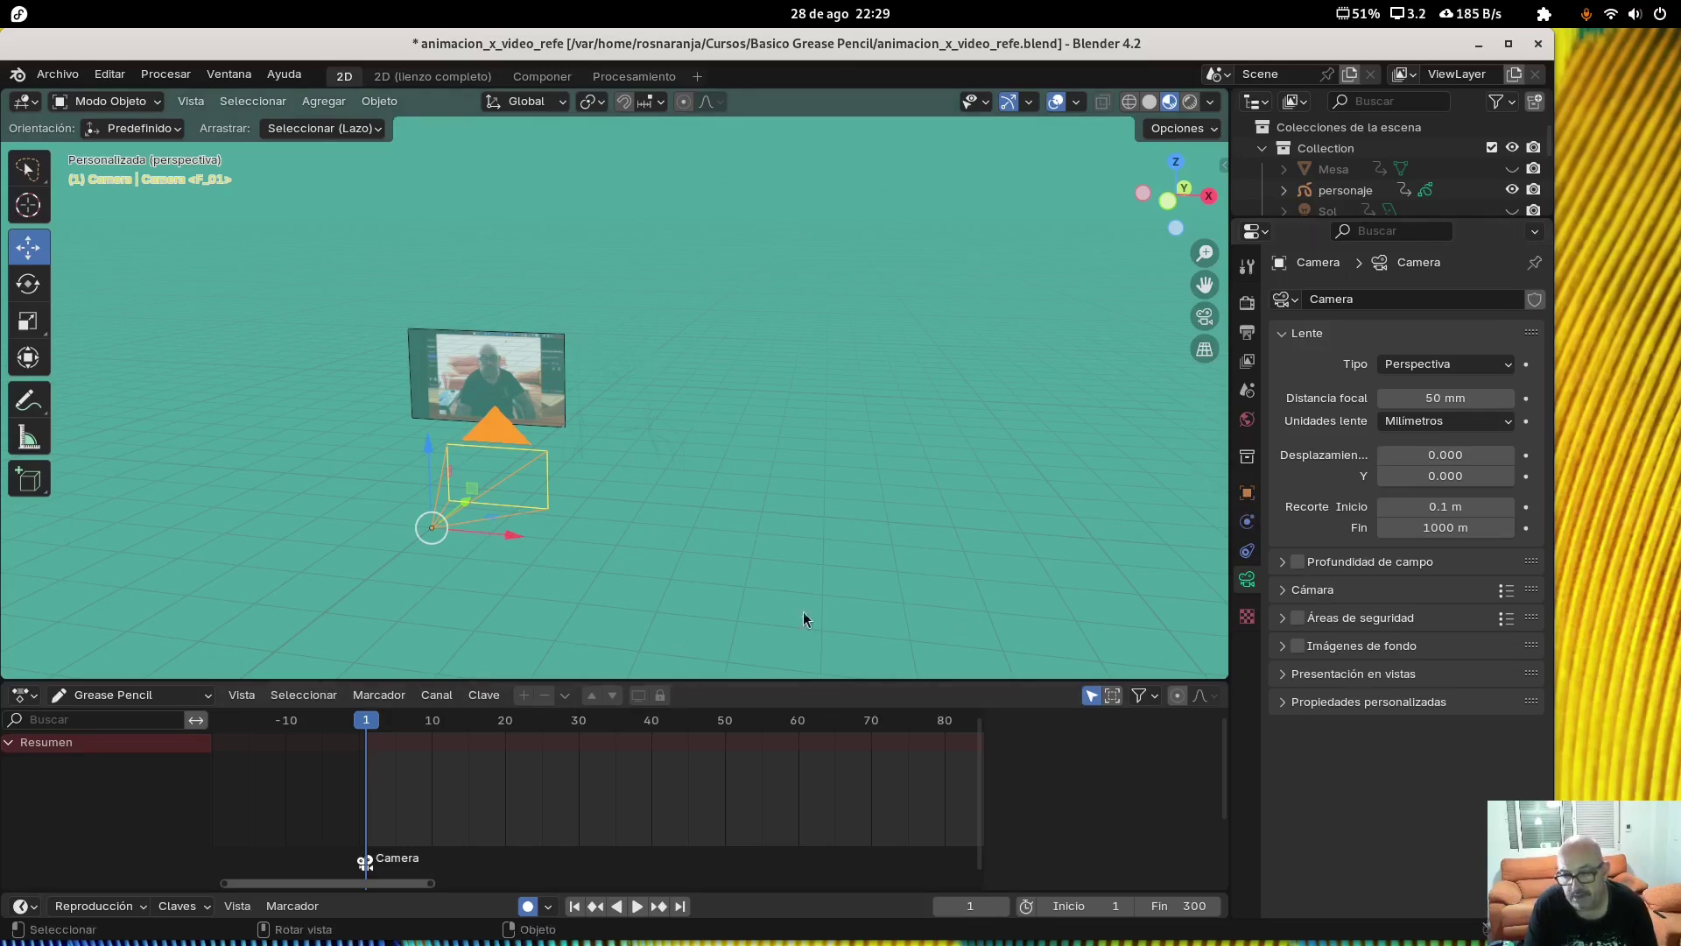
pyautogui.scroll(4, 891, 332)
pyautogui.scroll(-4, 860, 350)
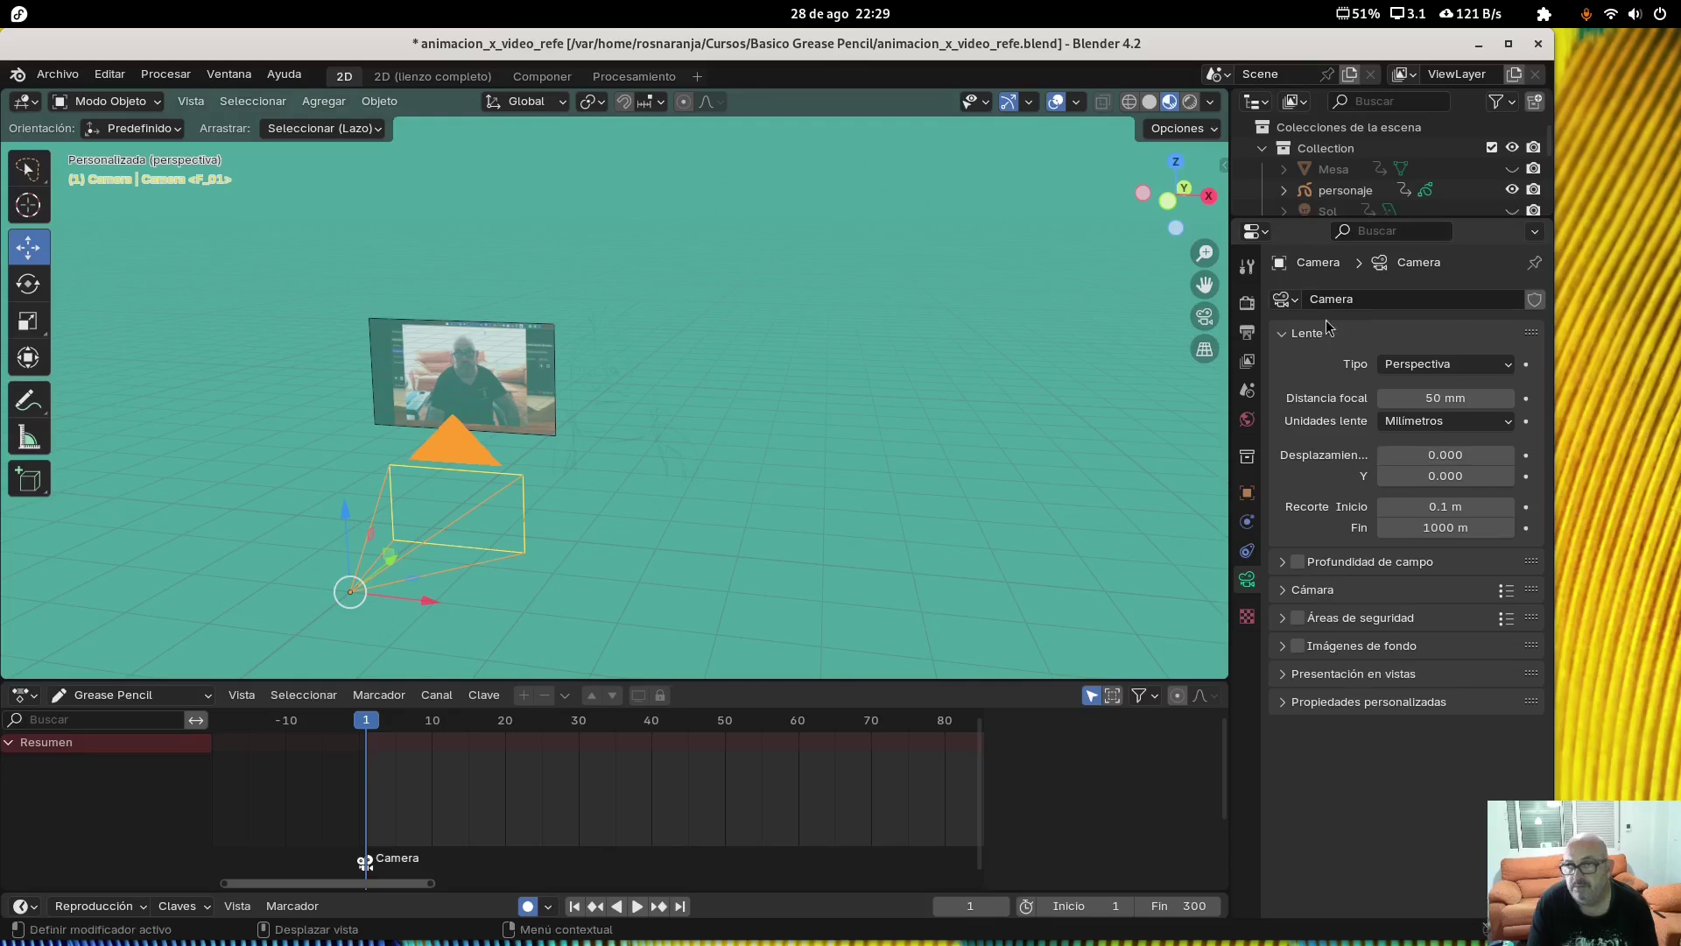
# Return to the camera view and play the animation from frame 1 to check the draft poses against the reference video
pyautogui.click(1205, 317)
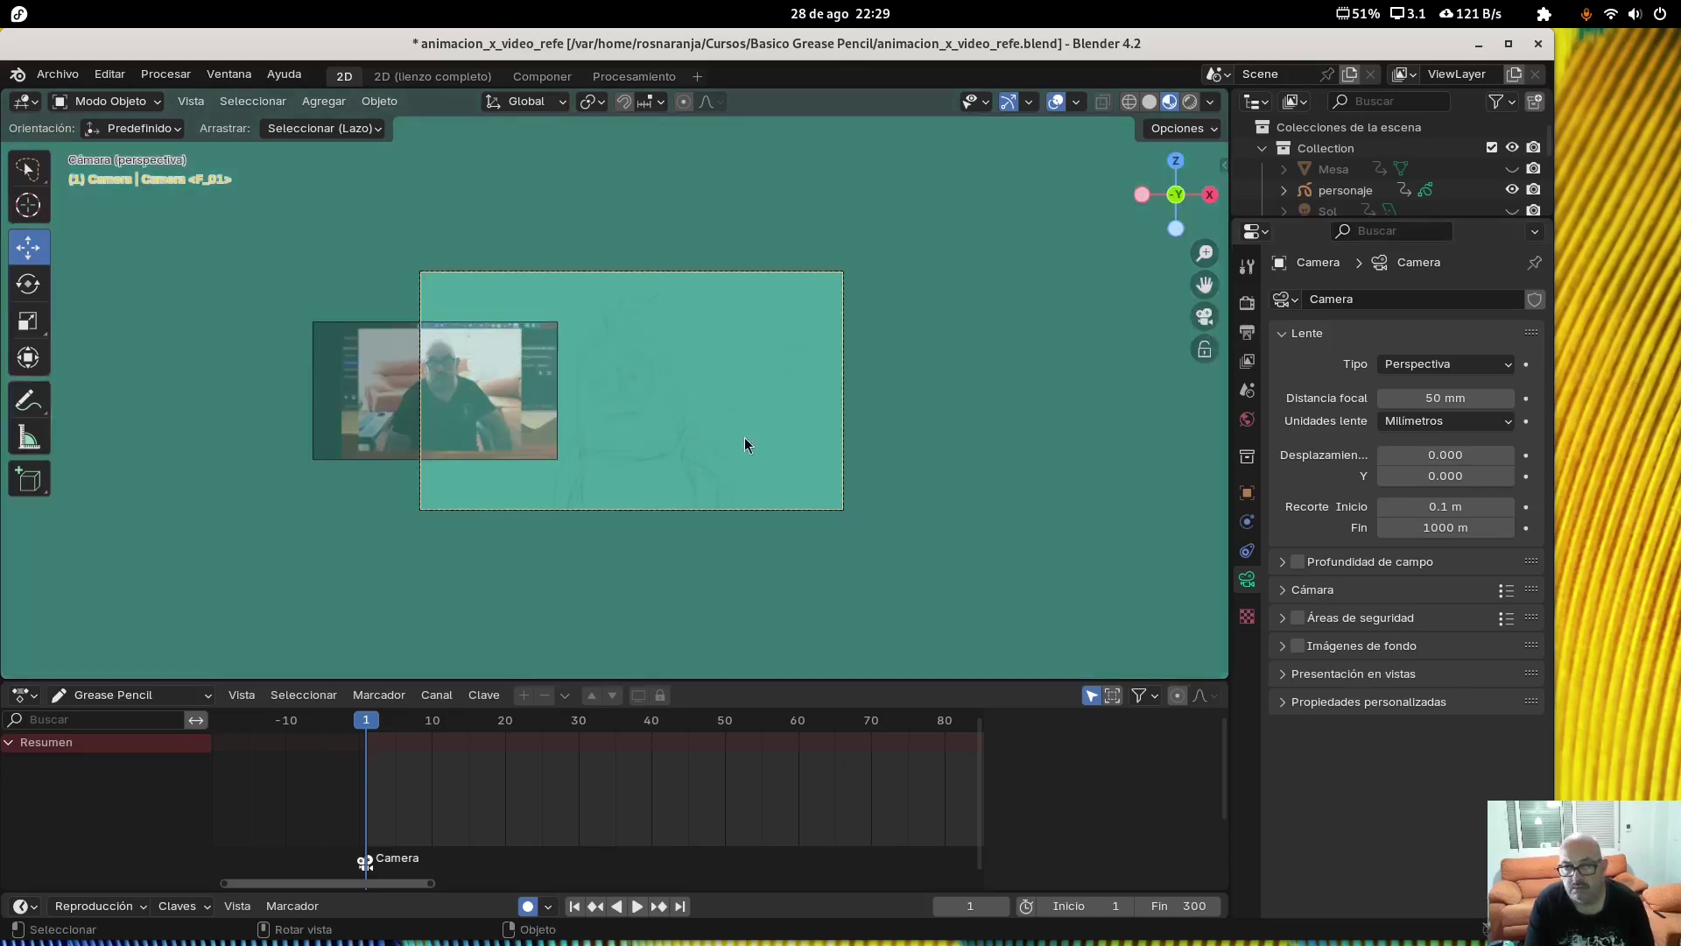
pyautogui.scroll(4, 653, 474)
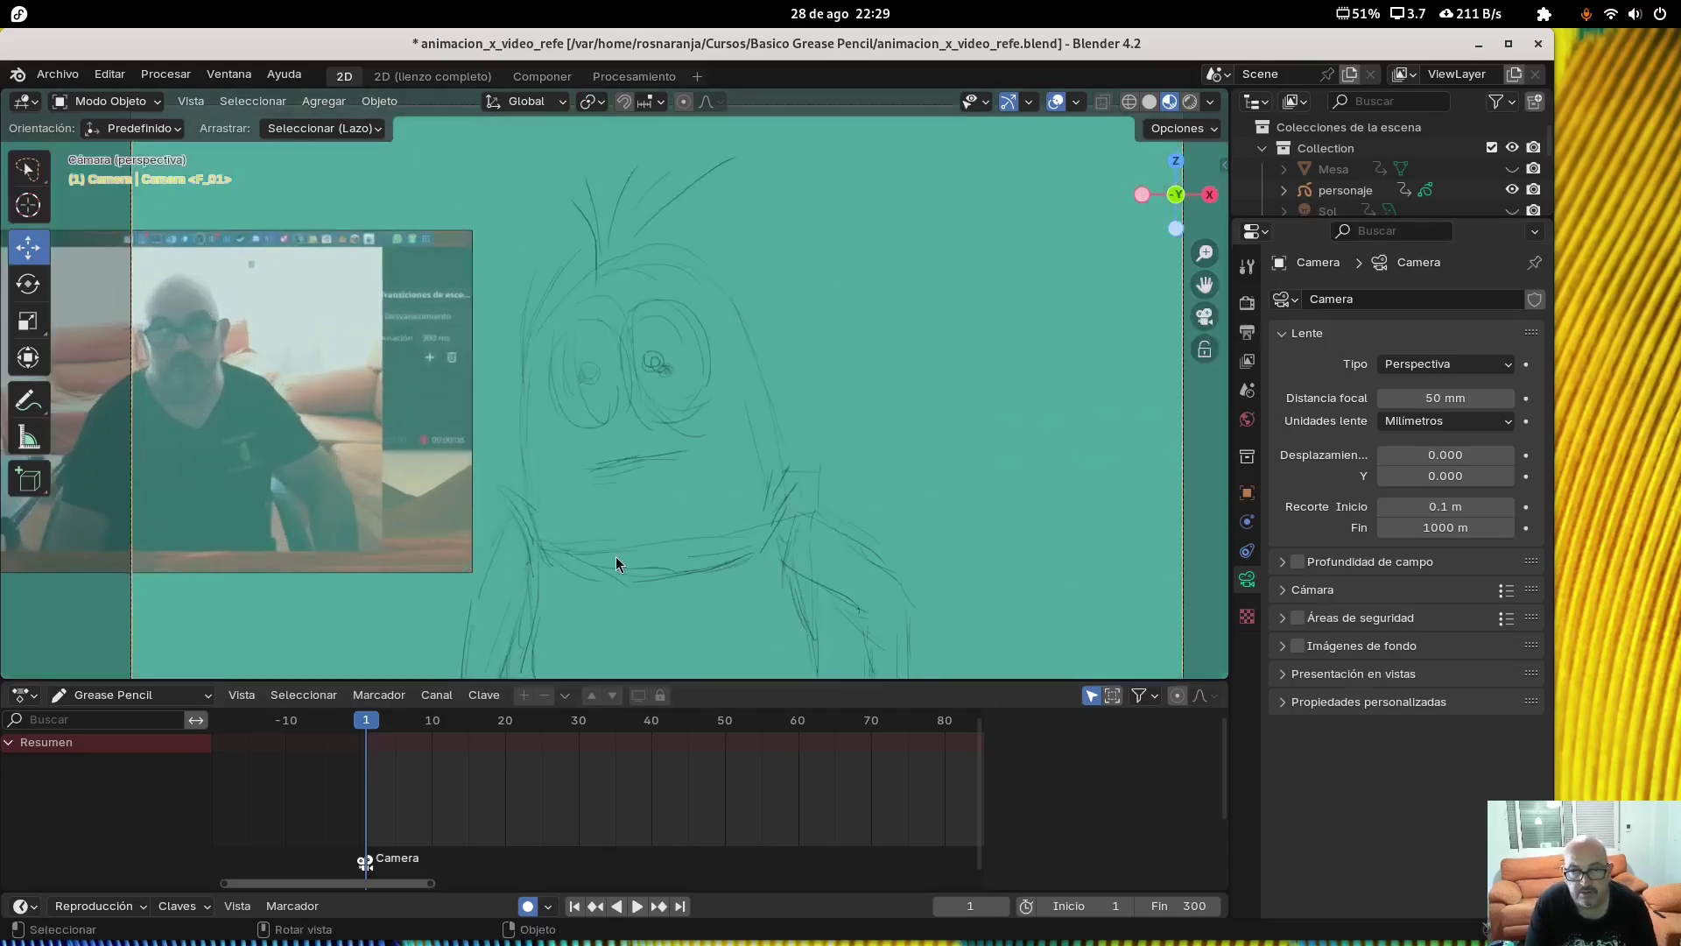
pyautogui.scroll(-2, 616, 555)
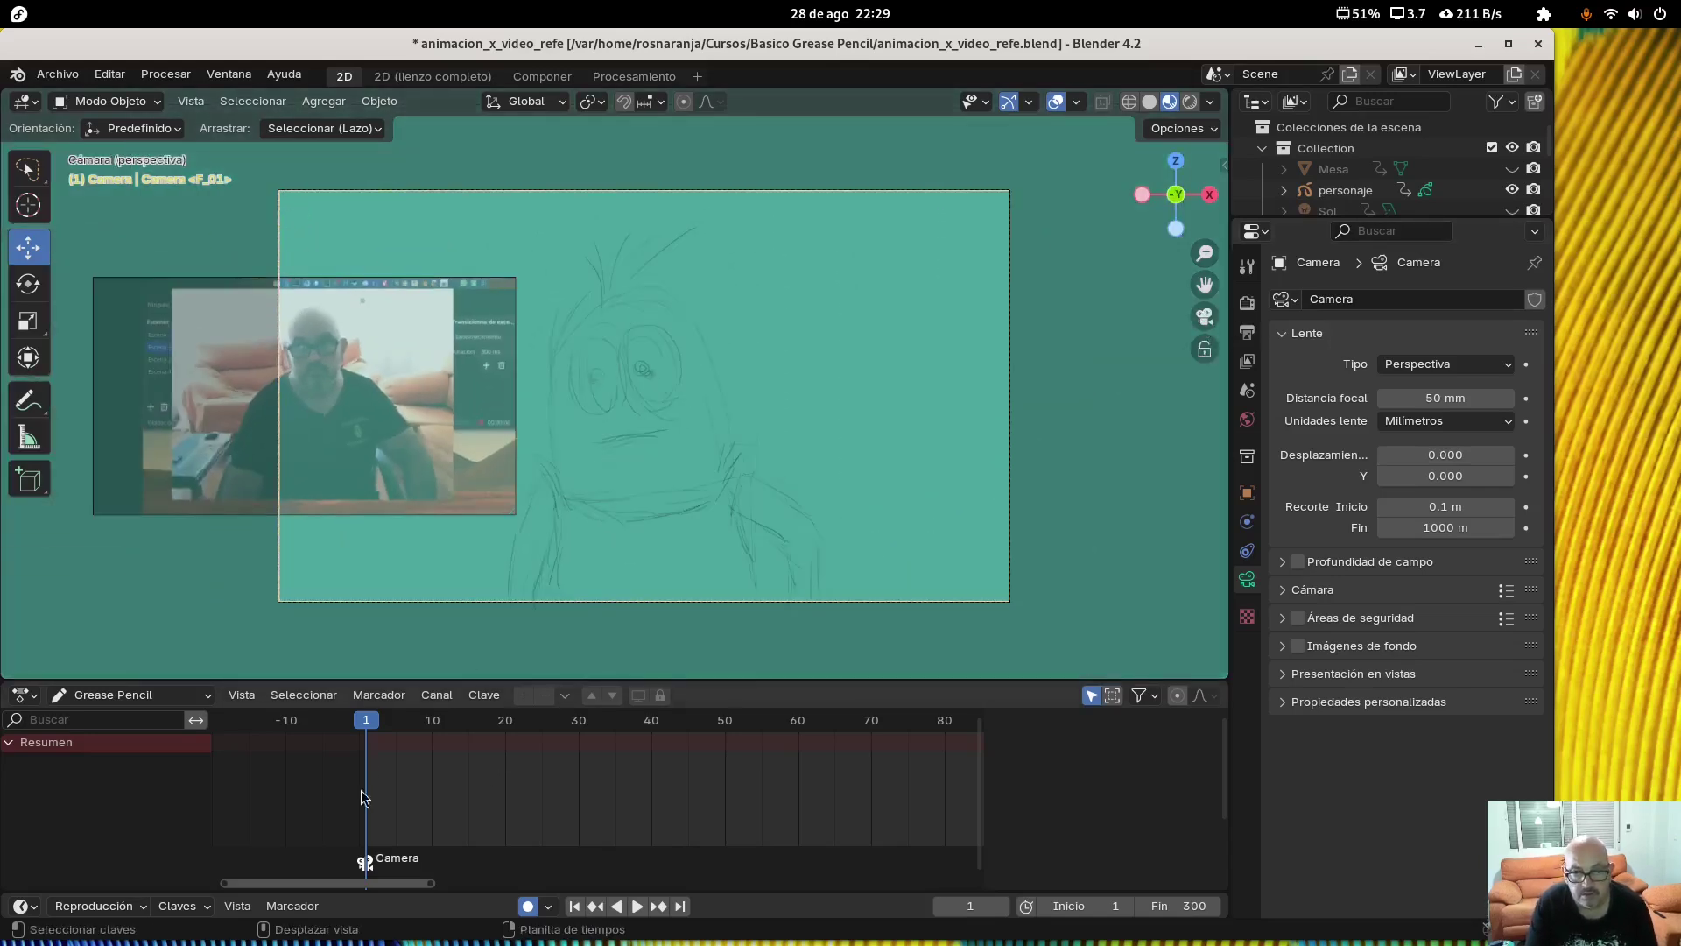
pyautogui.click(635, 907)
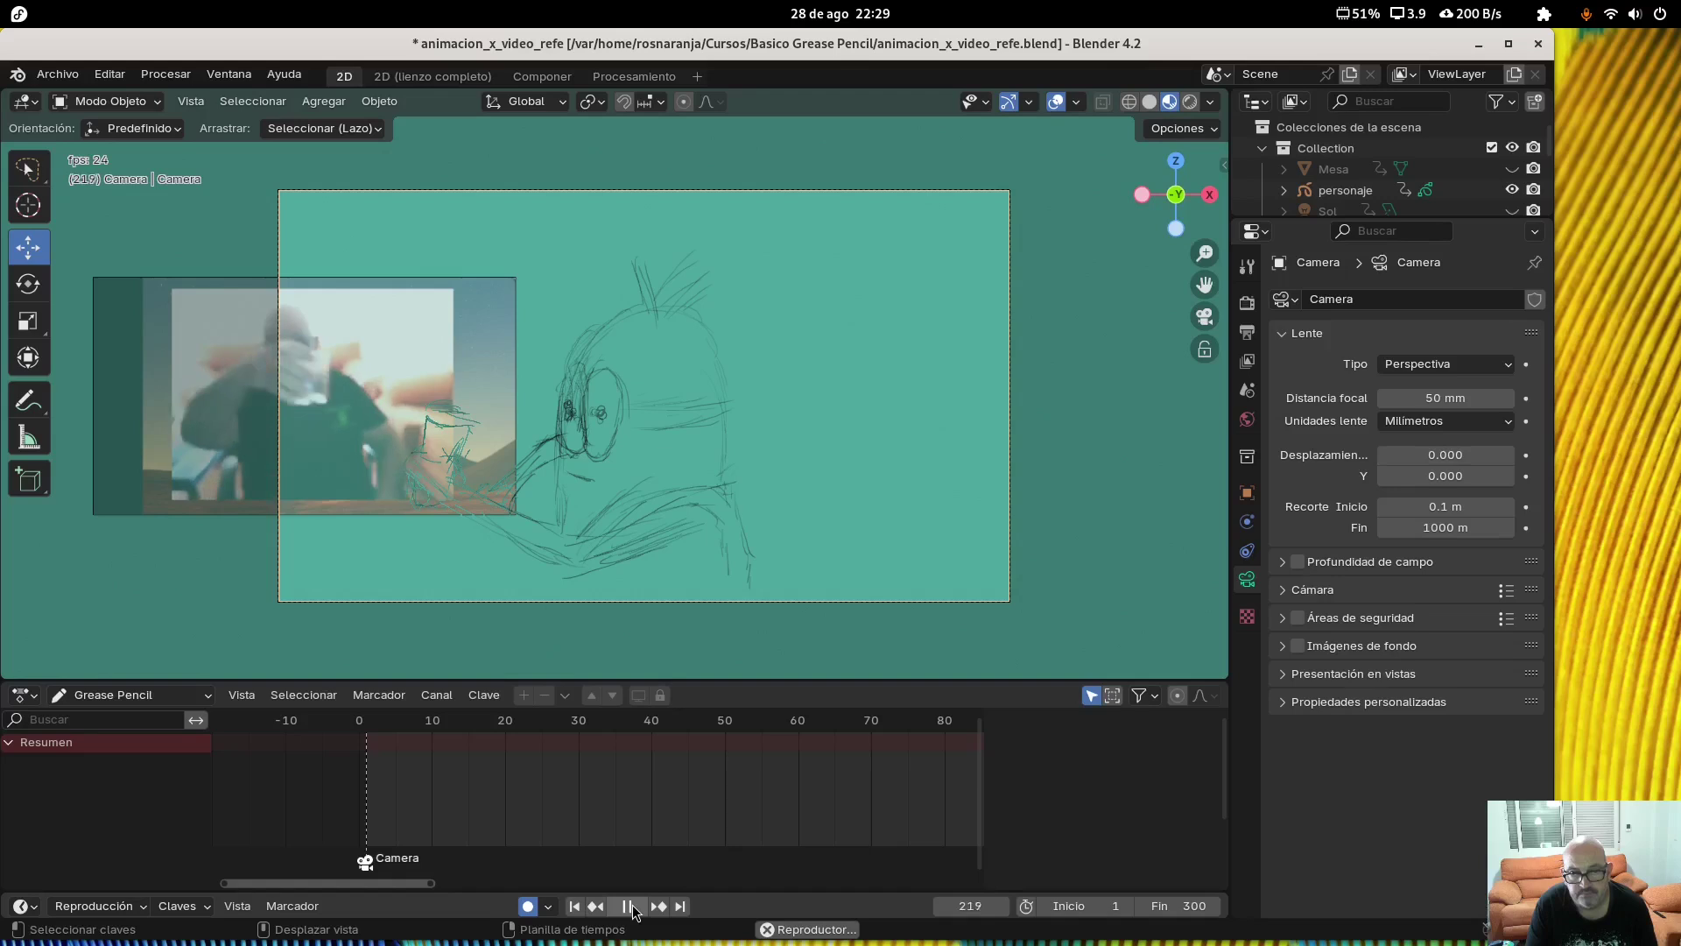
pyautogui.click(632, 908)
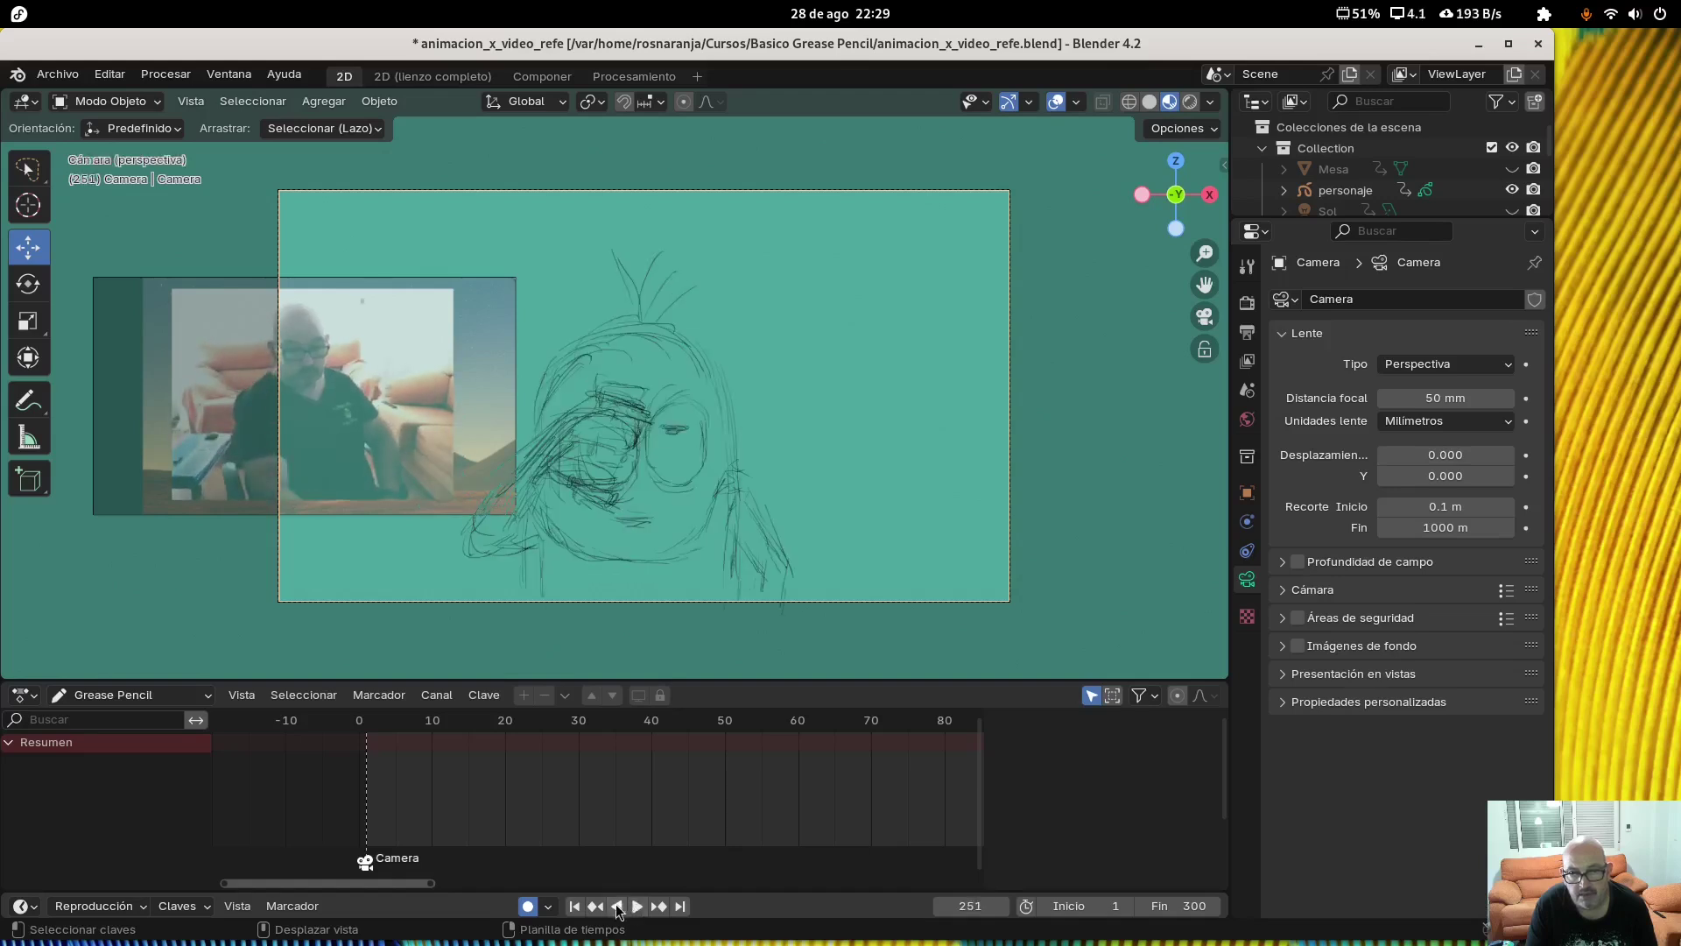
# Play the closing poses near the end of the timeline, and set the current frame to 250
pyautogui.moveTo(287, 882); pyautogui.dragTo(864, 874)
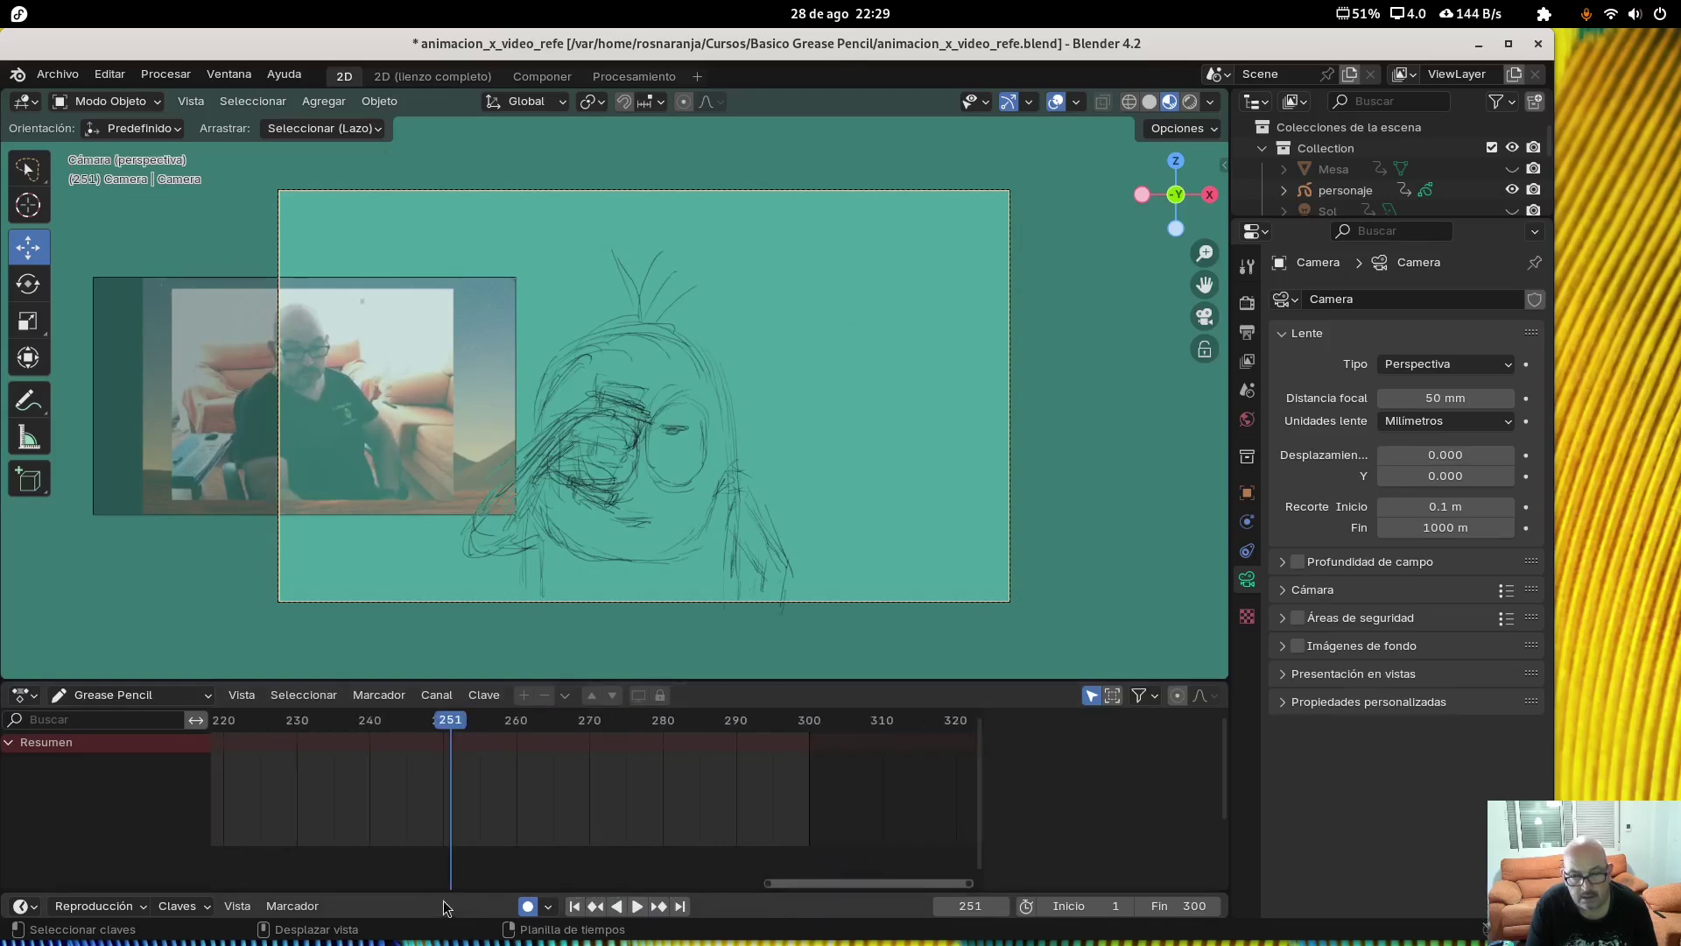
pyautogui.click(636, 906)
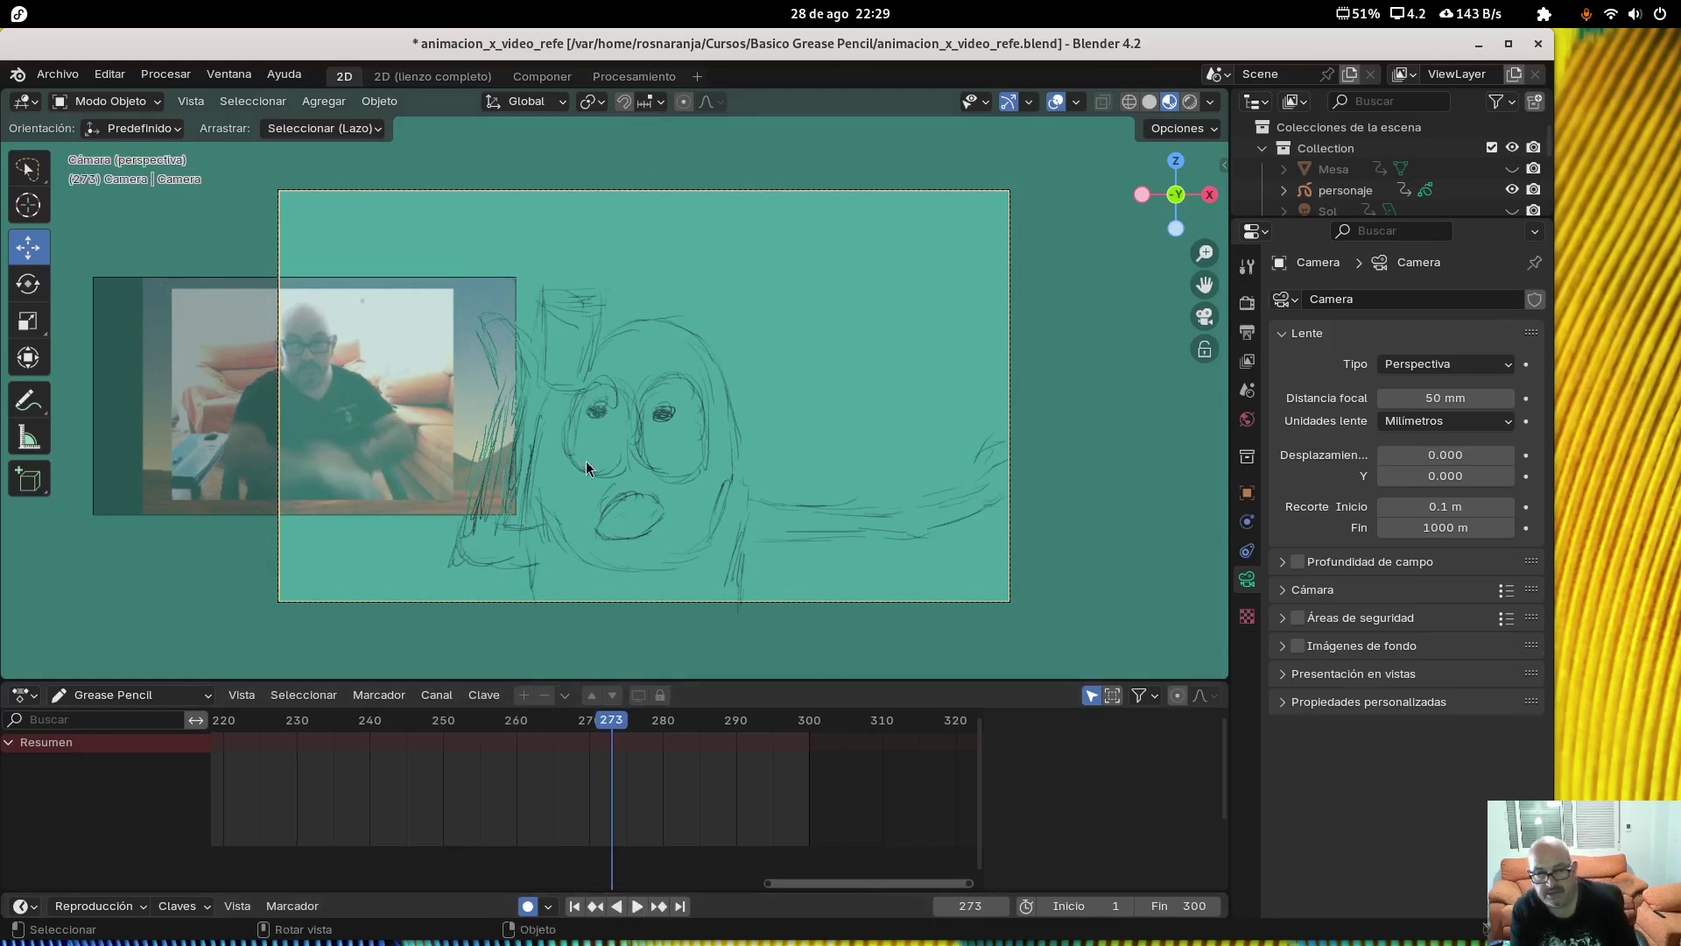
pyautogui.click(466, 724)
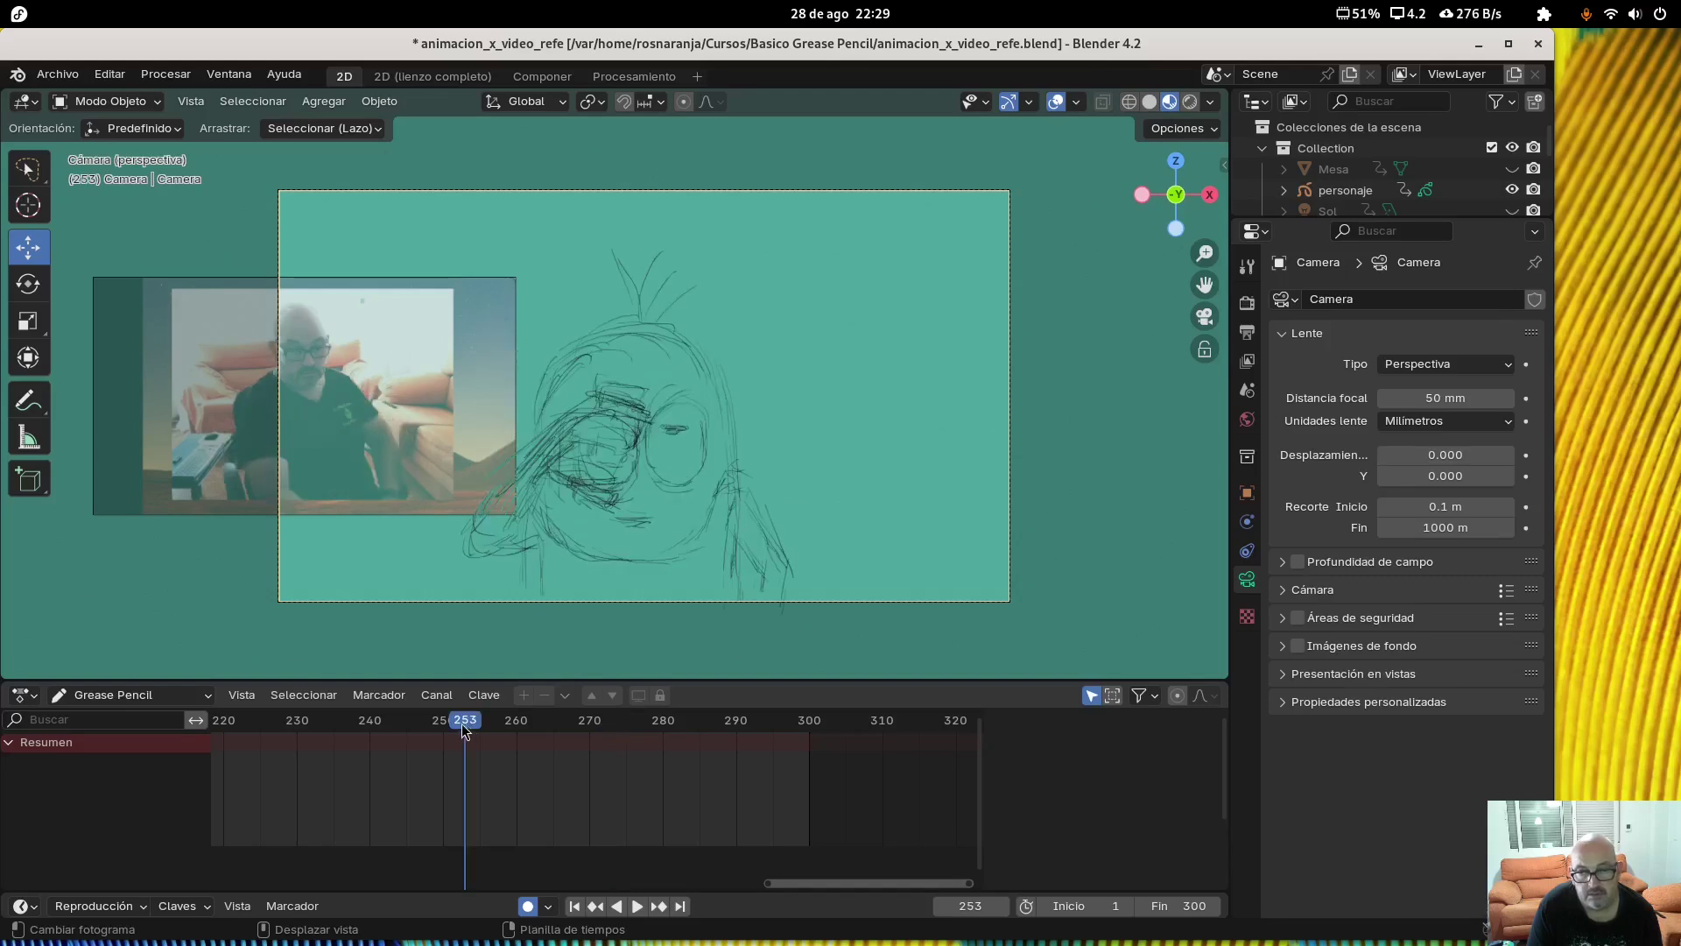
pyautogui.click(445, 721)
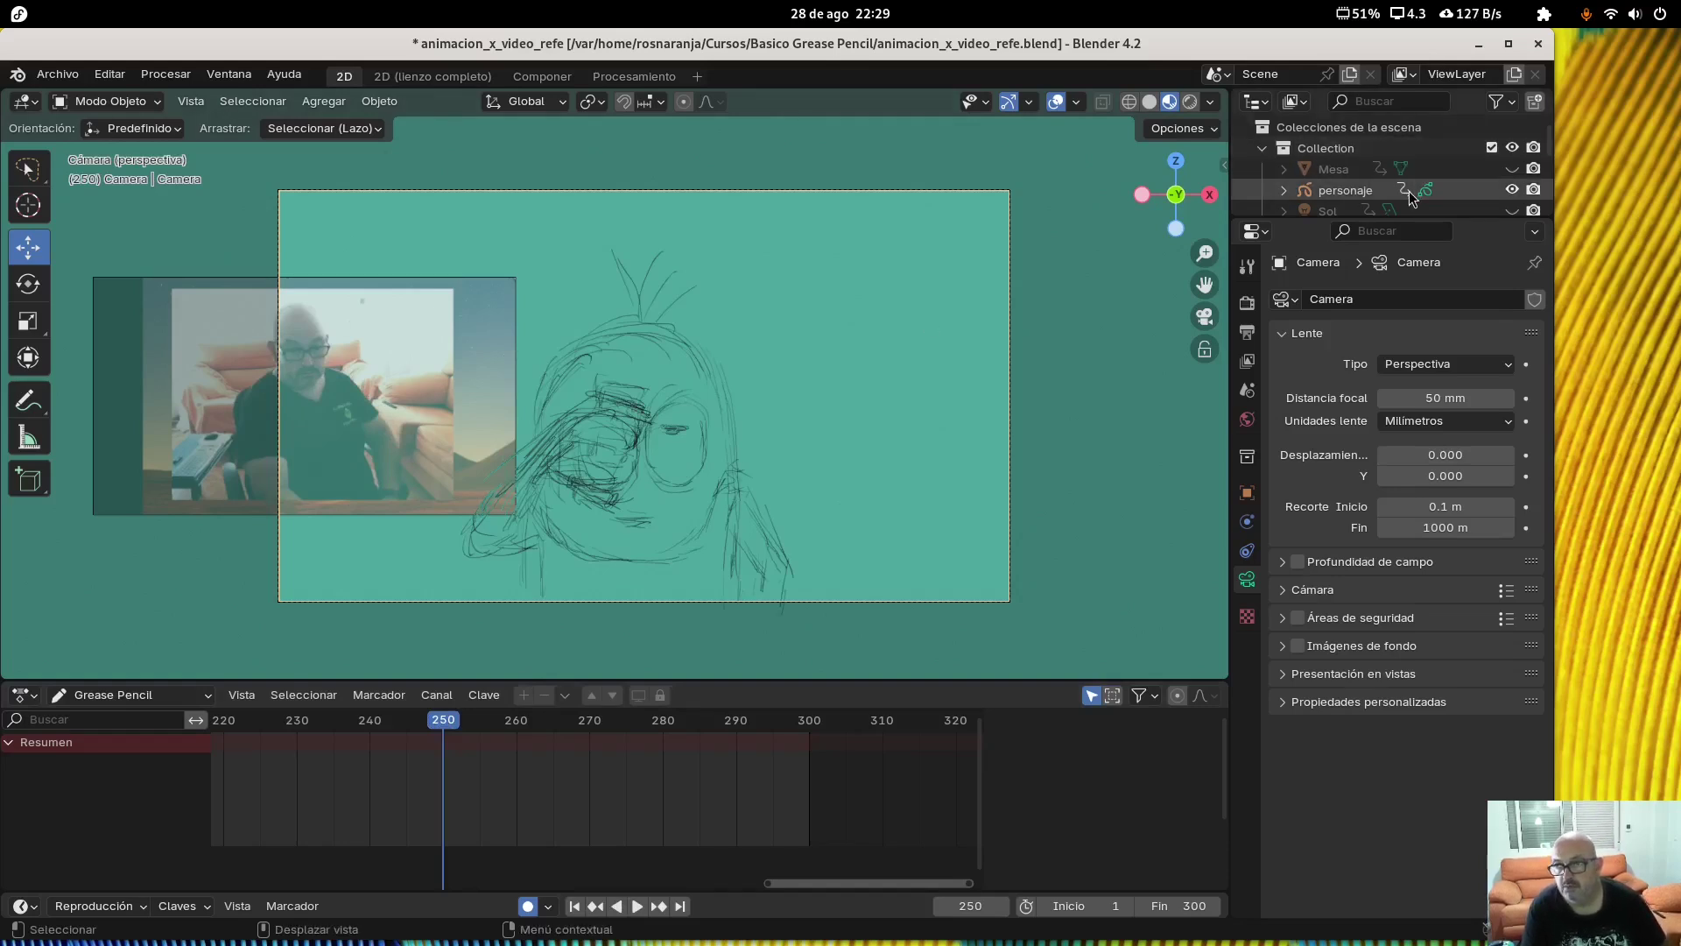
# Rename the Grease Pencil object personaje as Minions
pyautogui.doubleClick(1359, 190)
pyautogui.scroll(-1, 1364, 189)
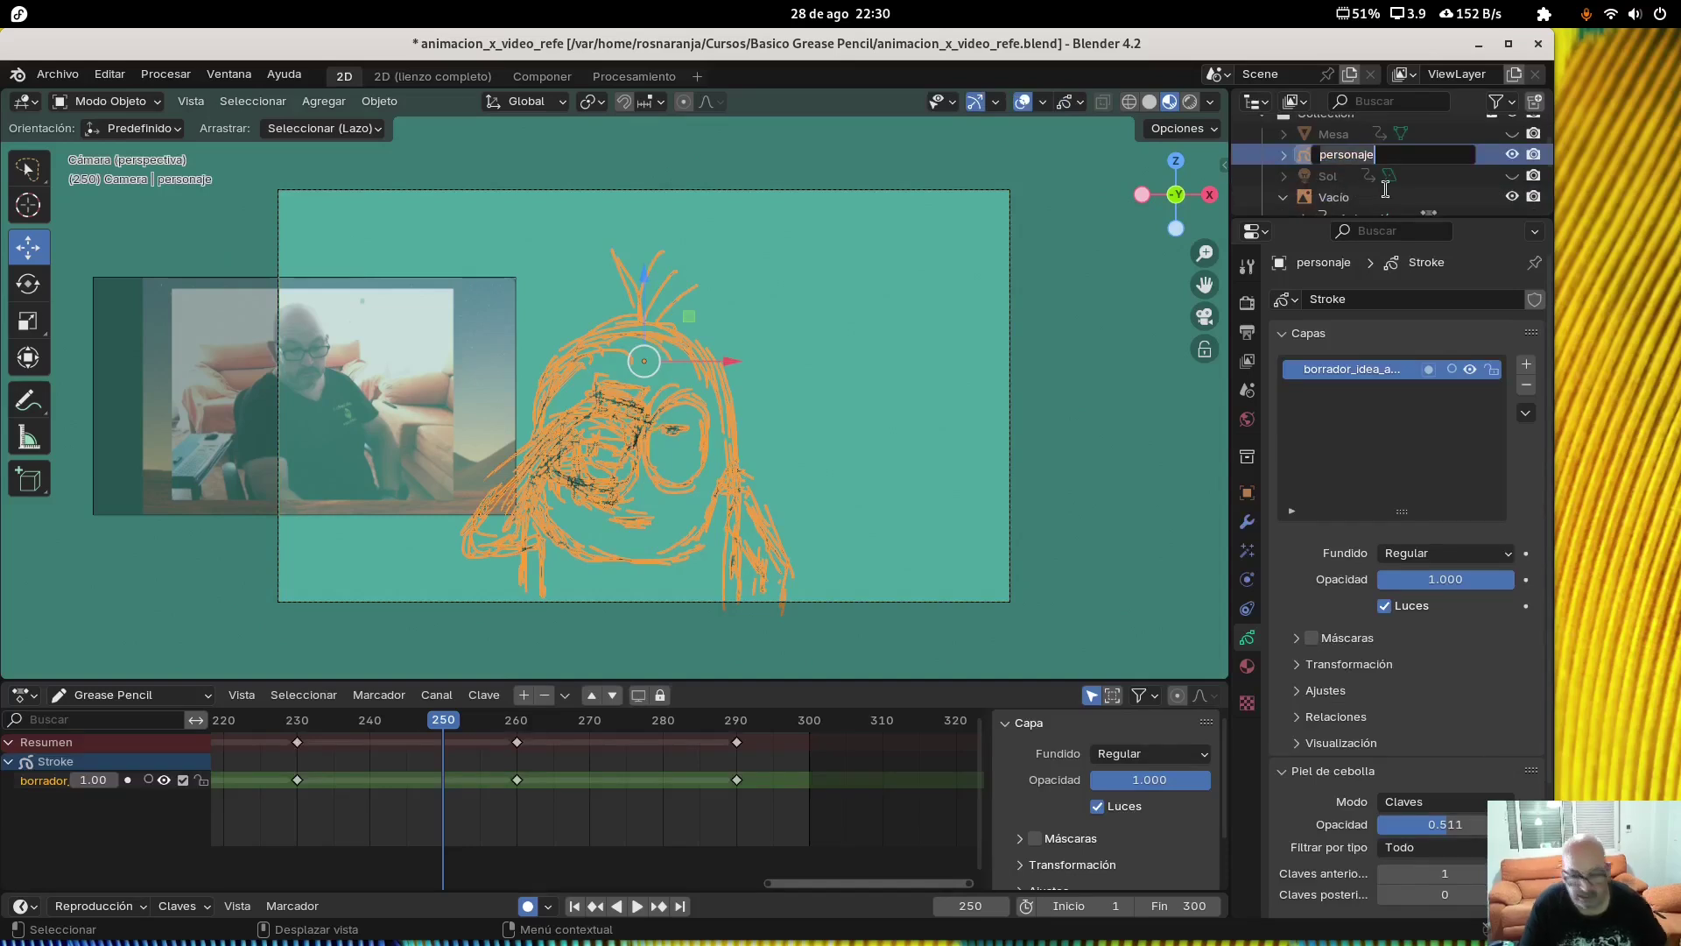
pyautogui.write('Minions')
pyautogui.press('Return')
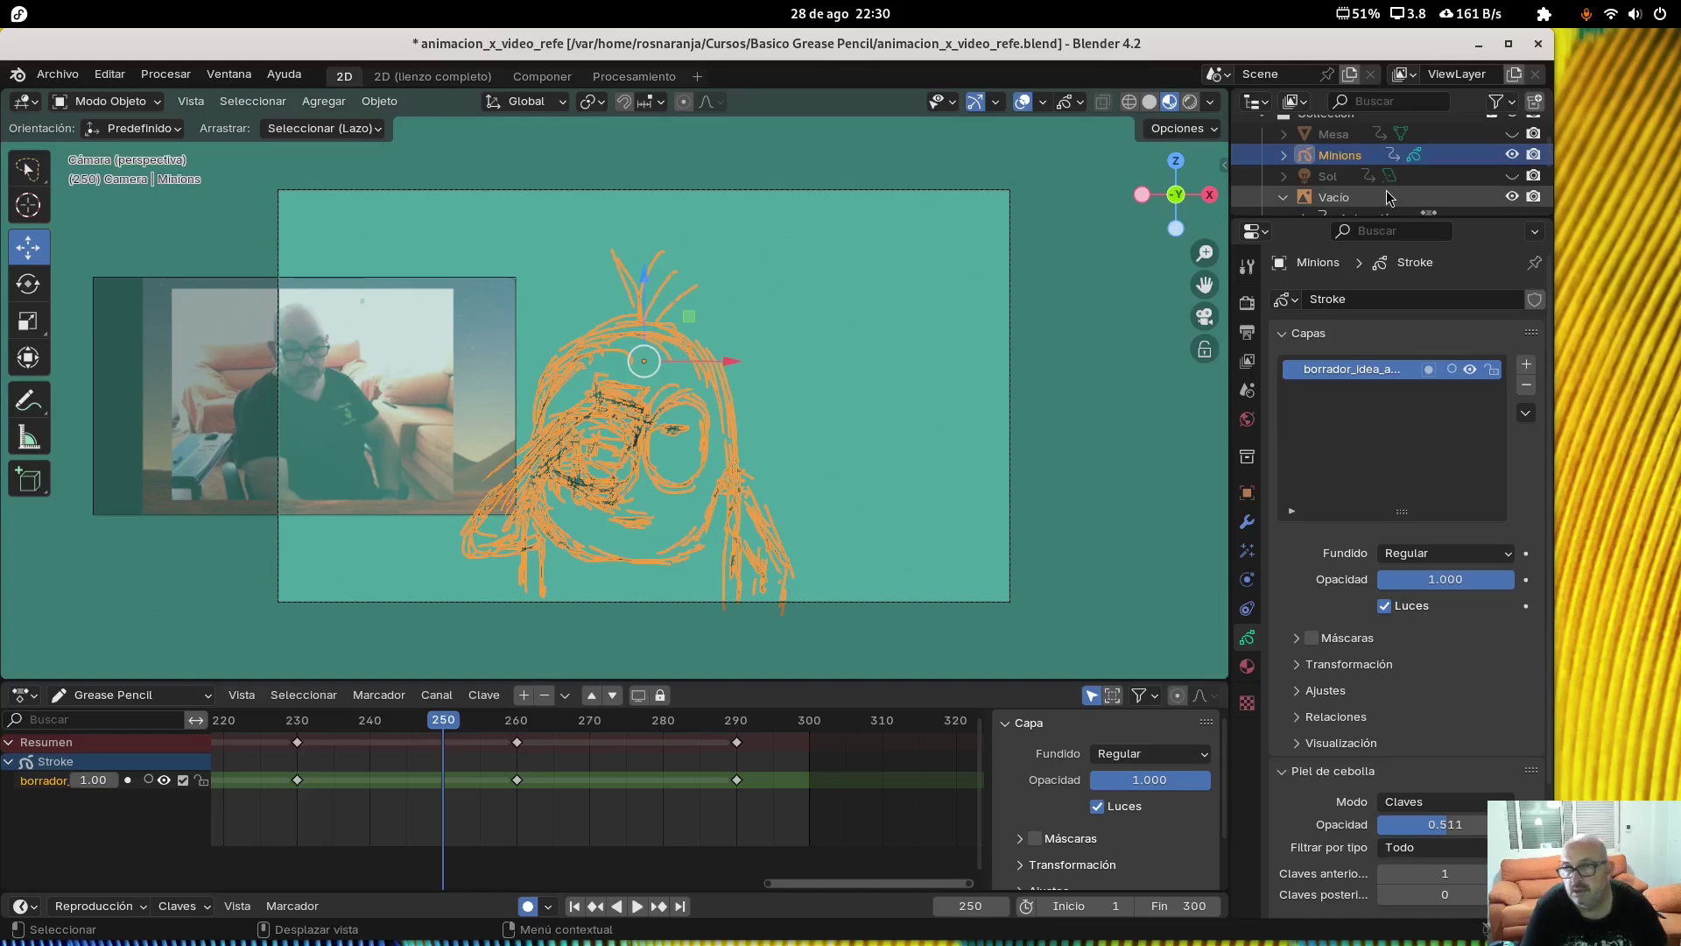
pyautogui.scroll(2, 1349, 184)
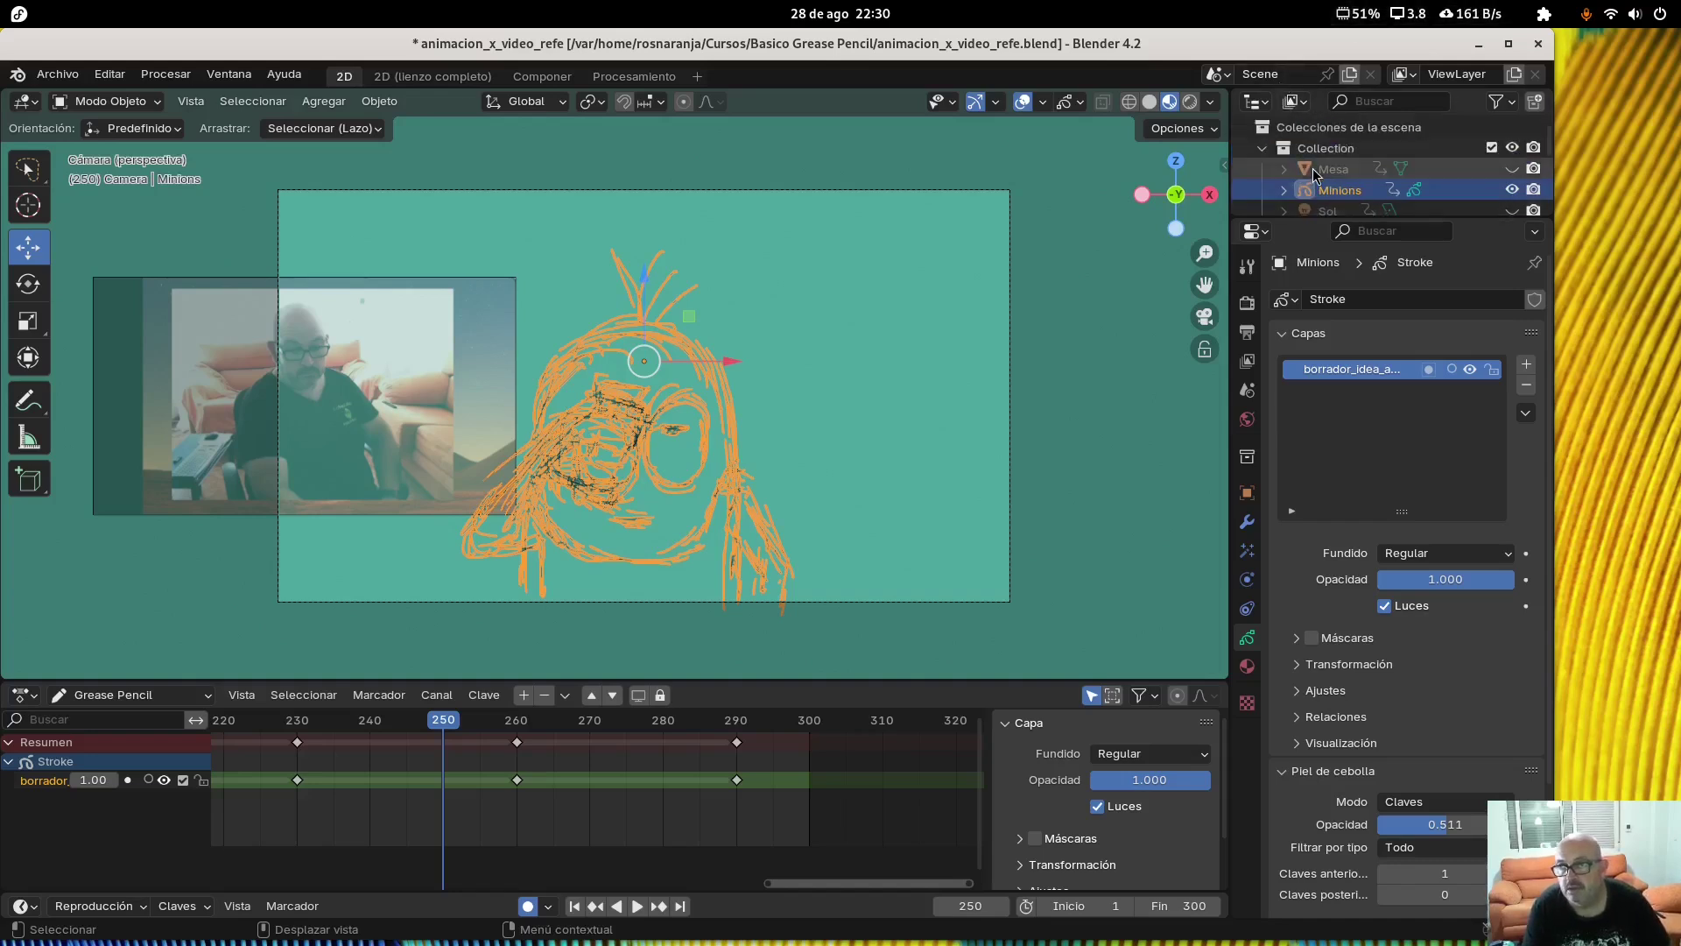
# Add a Grease Pencil stroke (Trazo) object to the main Collection at frame 250
pyautogui.click(1326, 148)
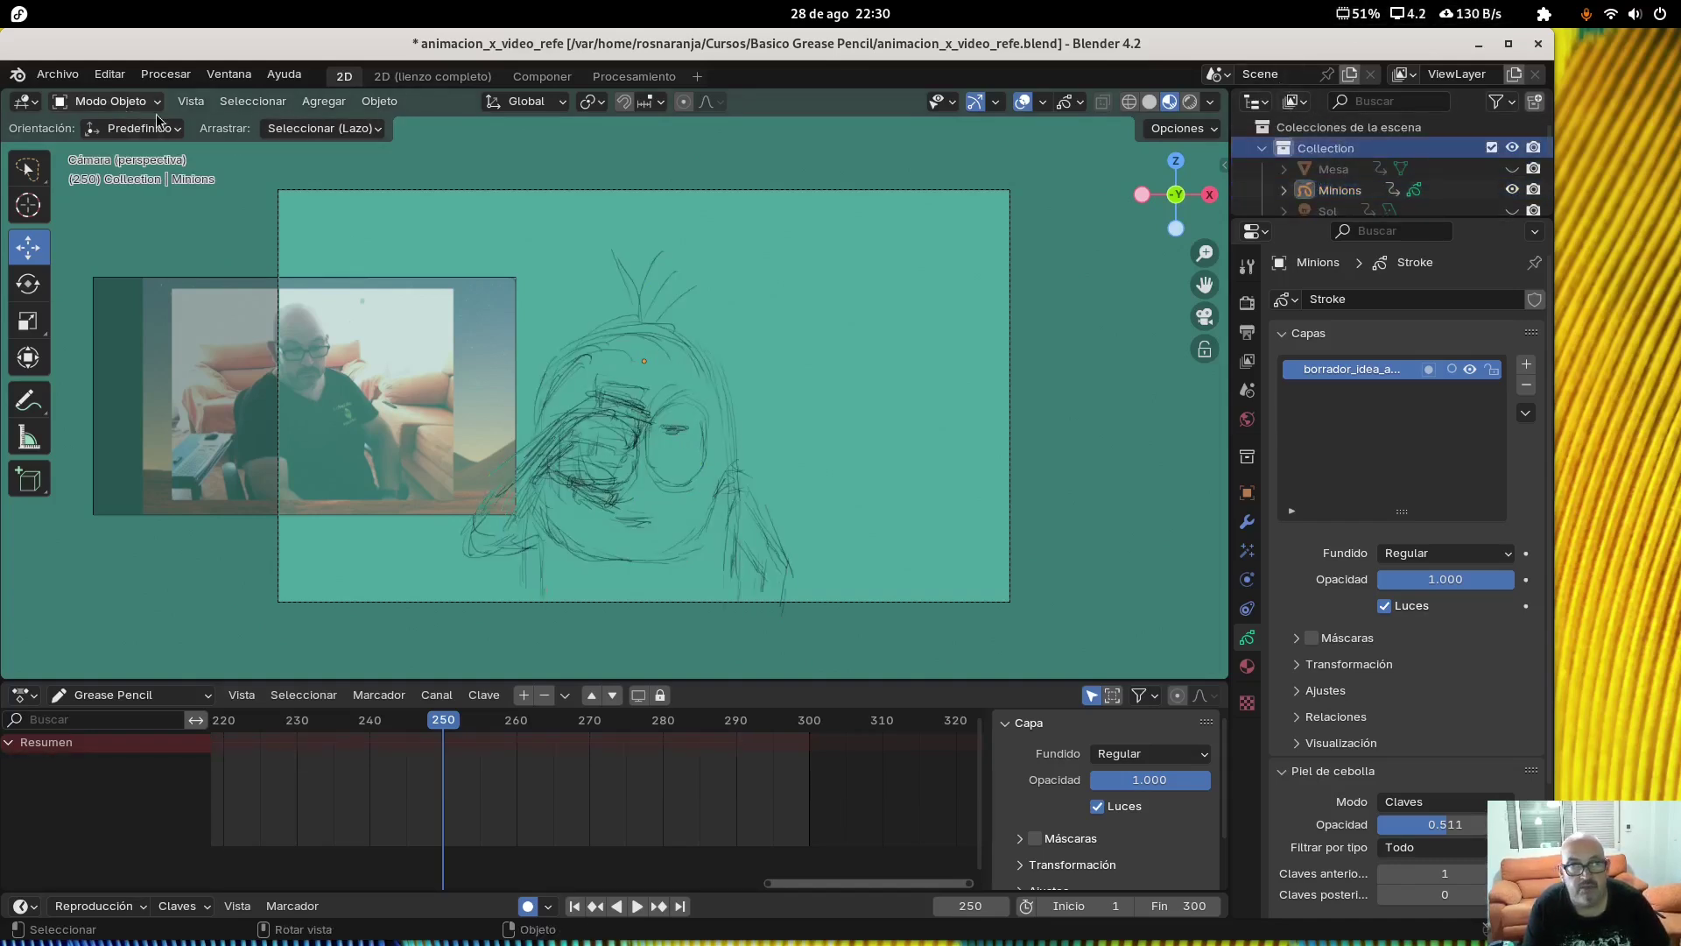
pyautogui.click(326, 101)
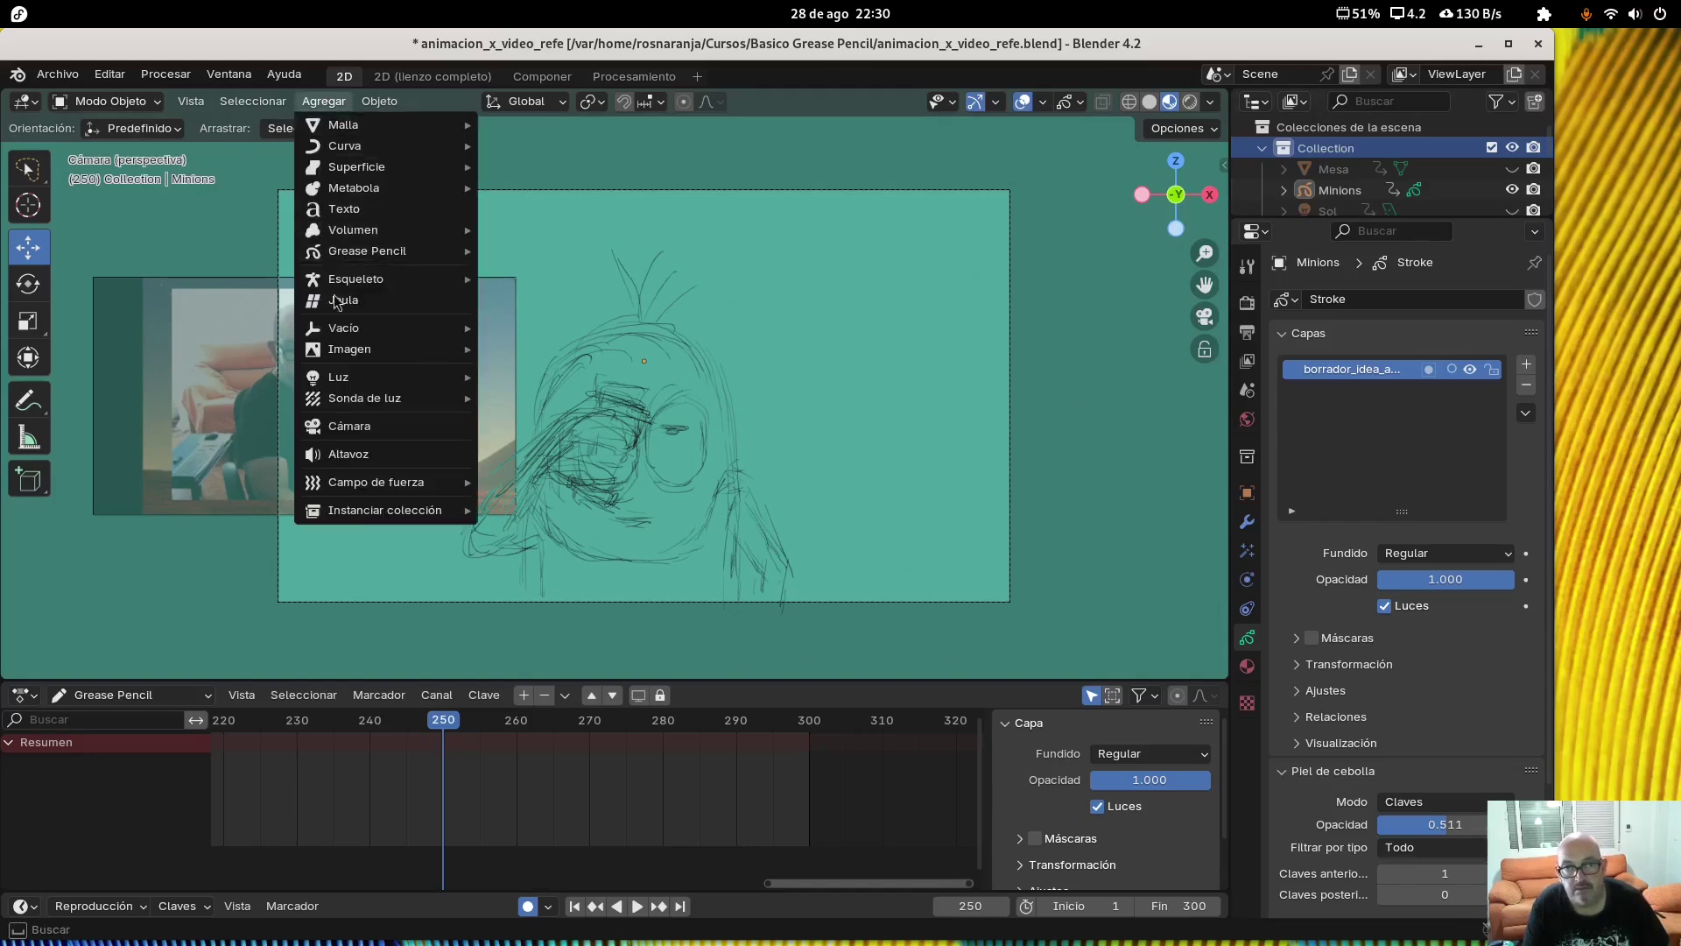
pyautogui.moveTo(338, 330)
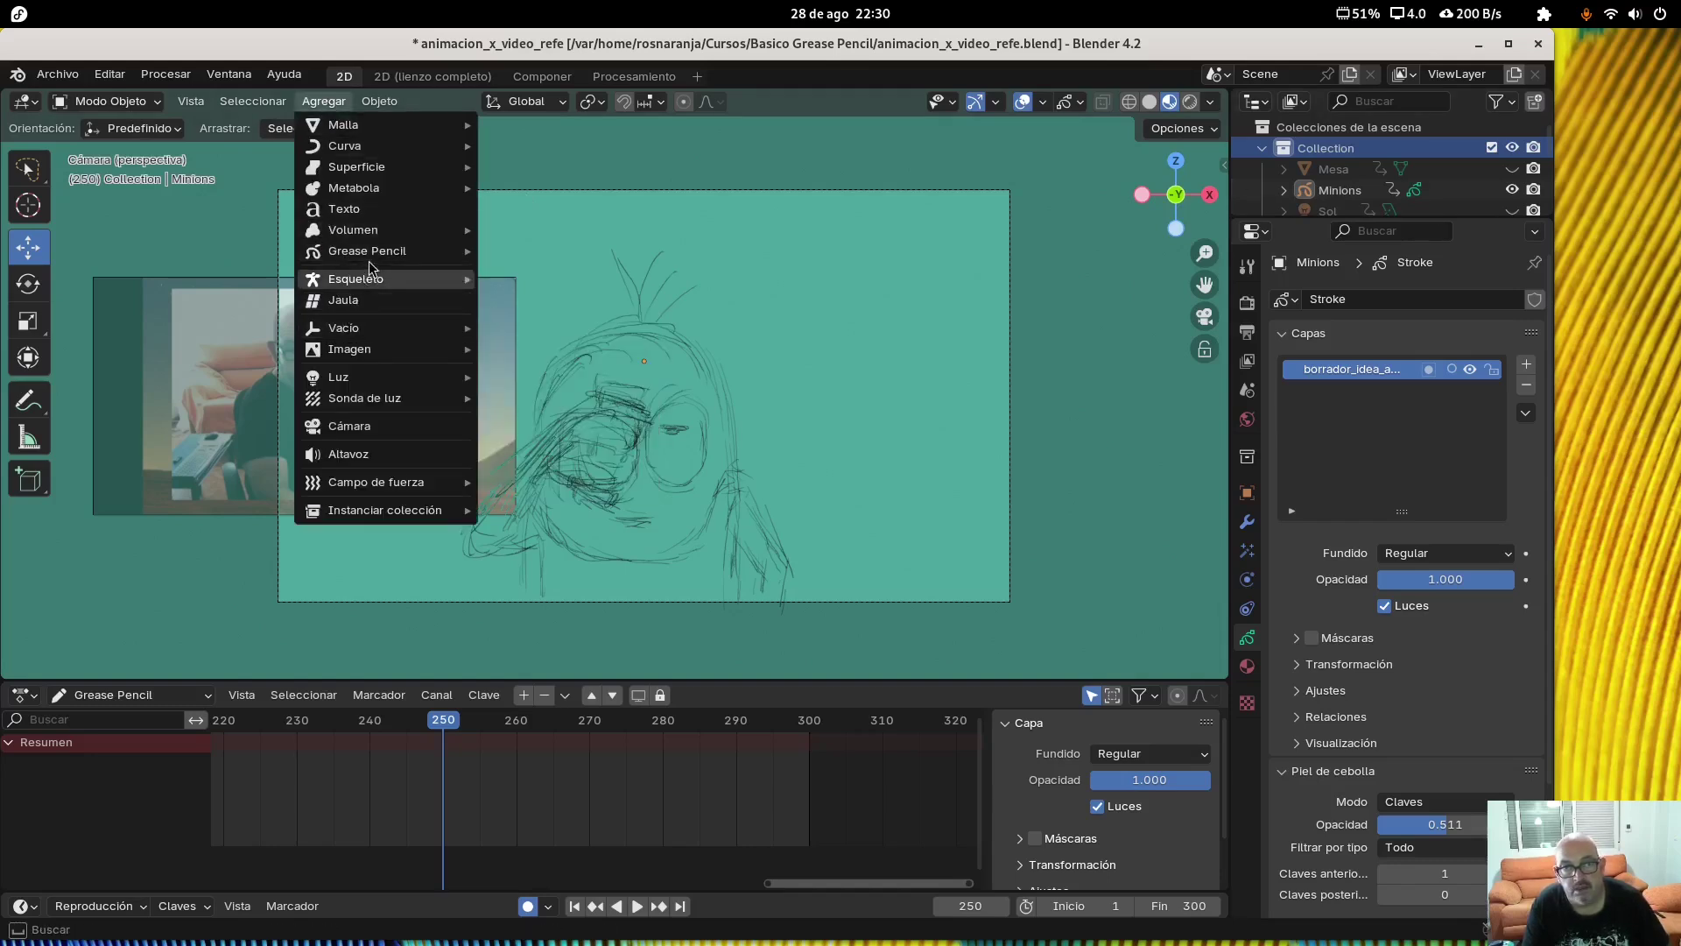
pyautogui.moveTo(380, 254)
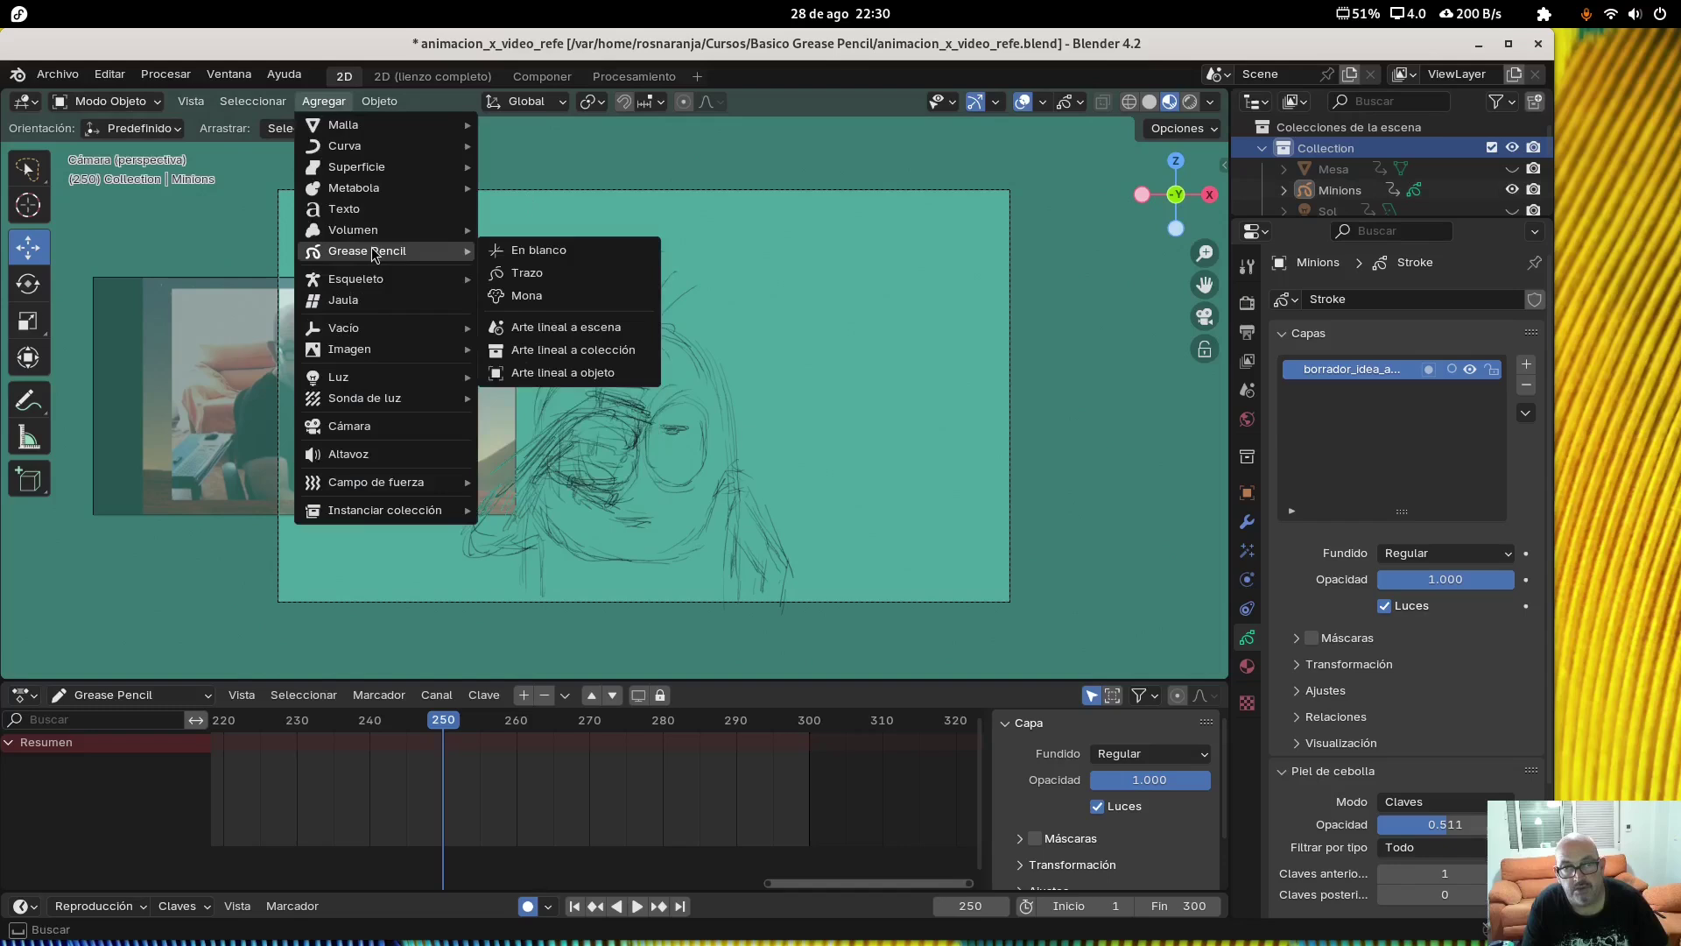
pyautogui.click(525, 275)
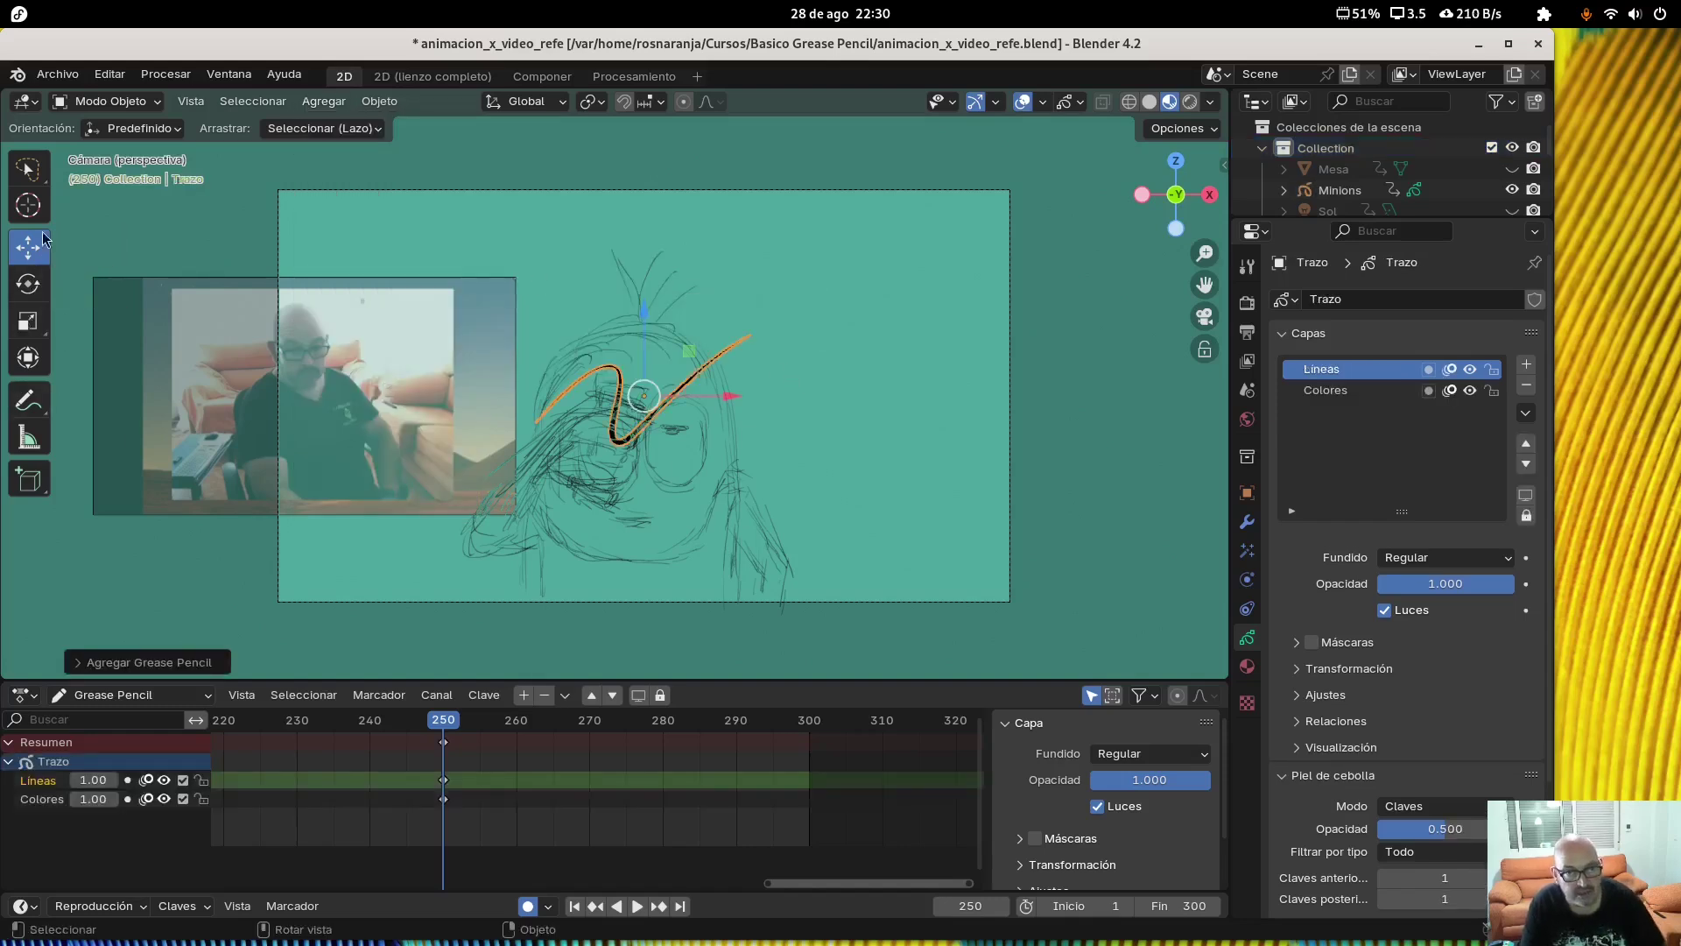
# Switch the new Trazo object to Draw Mode and remove its default stroke with the stroke eraser
pyautogui.click(119, 106)
pyautogui.click(119, 194)
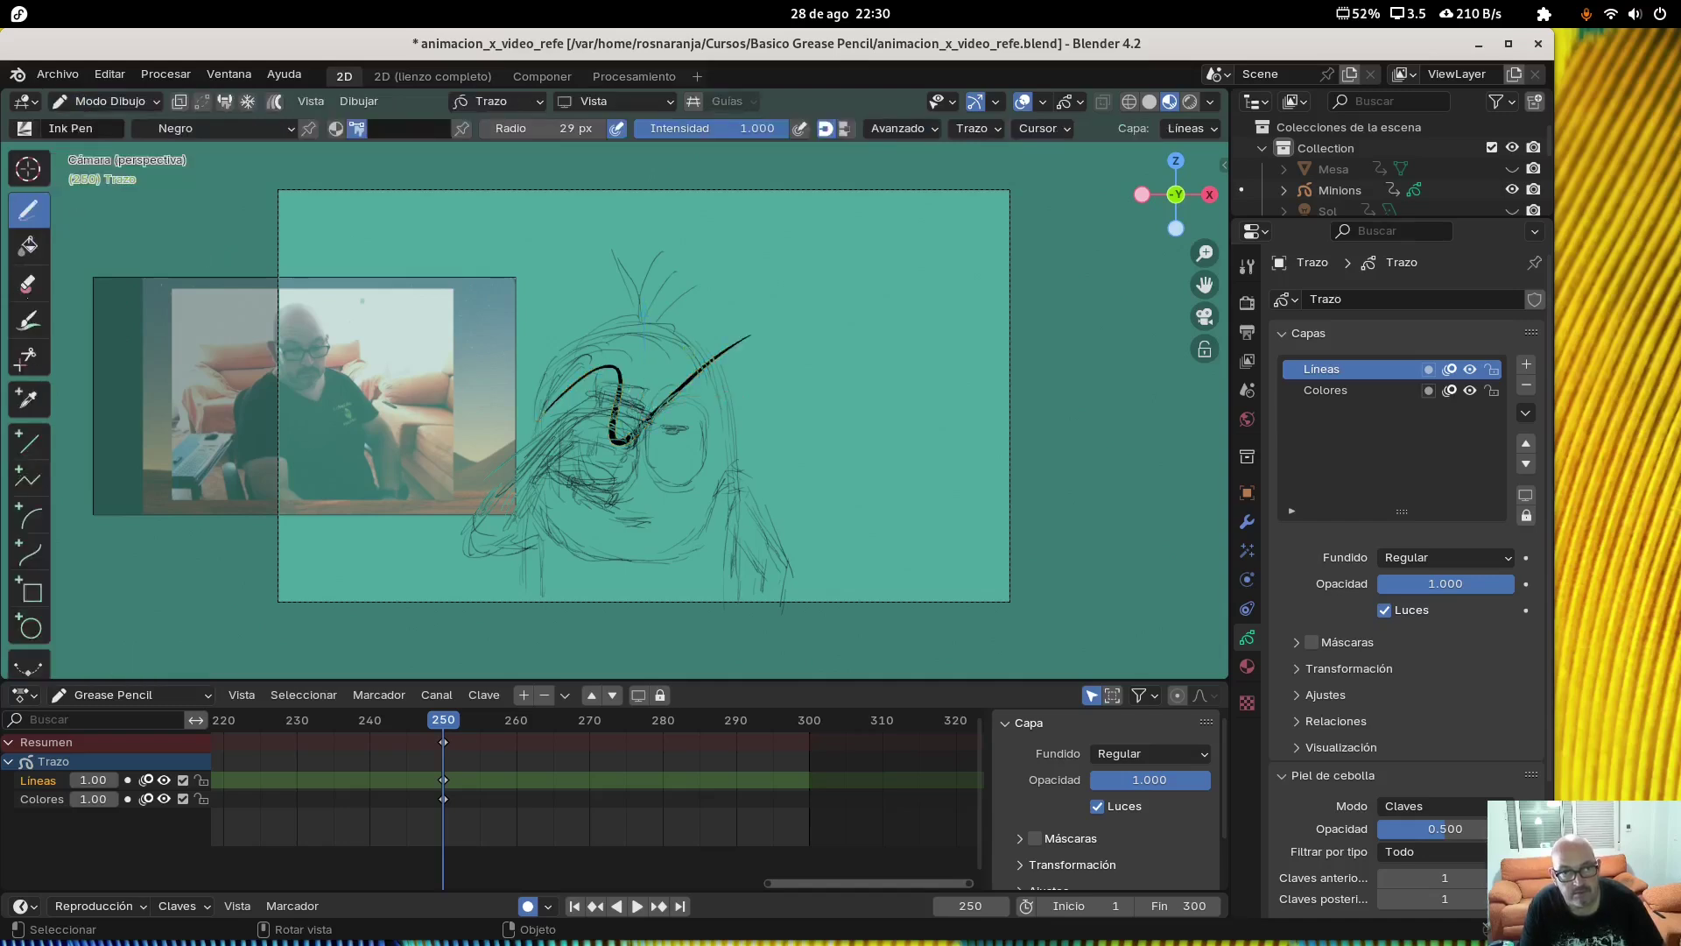
pyautogui.click(28, 283)
pyautogui.moveTo(748, 335); pyautogui.dragTo(718, 350)
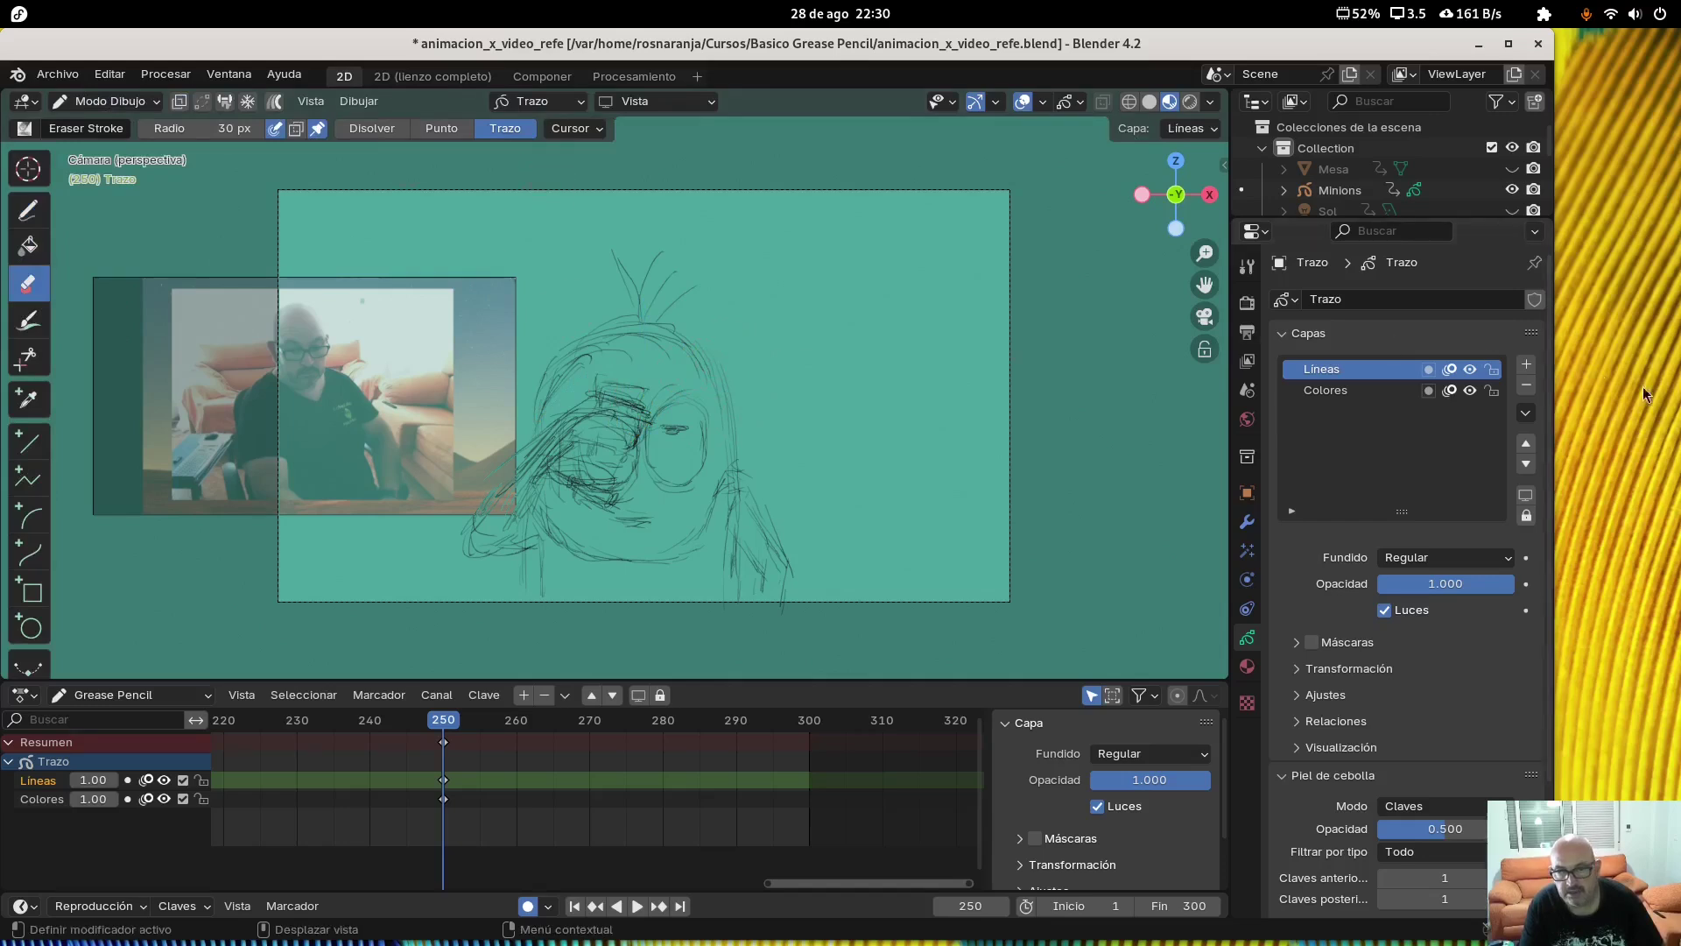
# Rename the Trazo Grease Pencil object as Abispa
pyautogui.scroll(-4, 1371, 175)
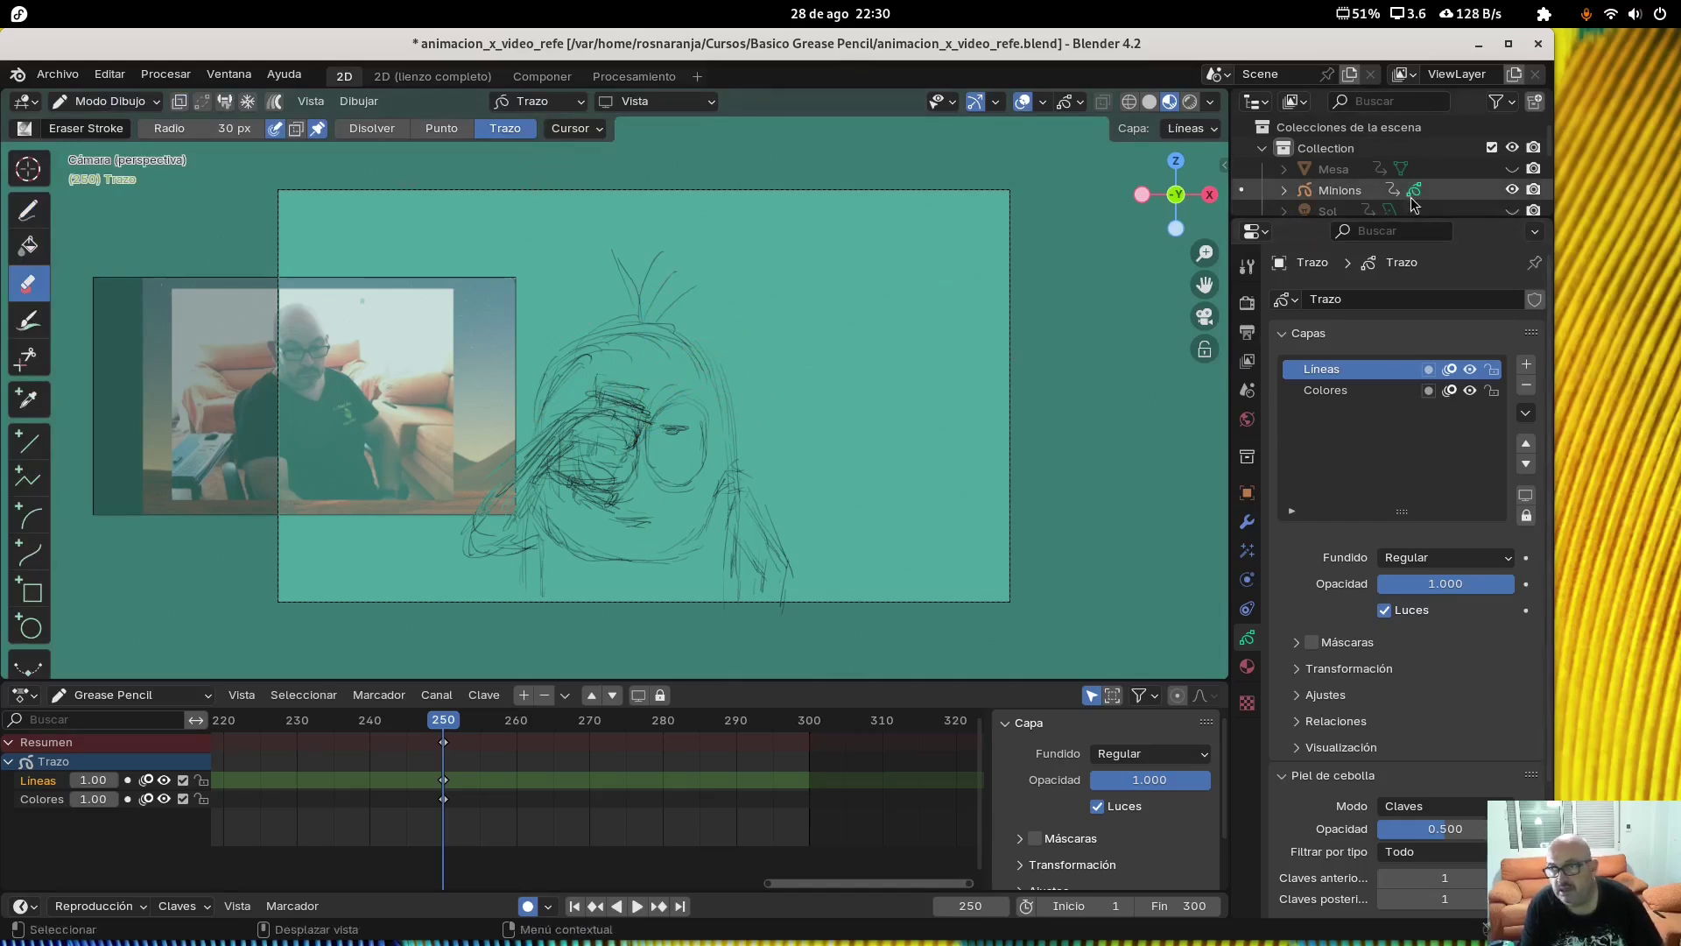
pyautogui.doubleClick(1371, 149)
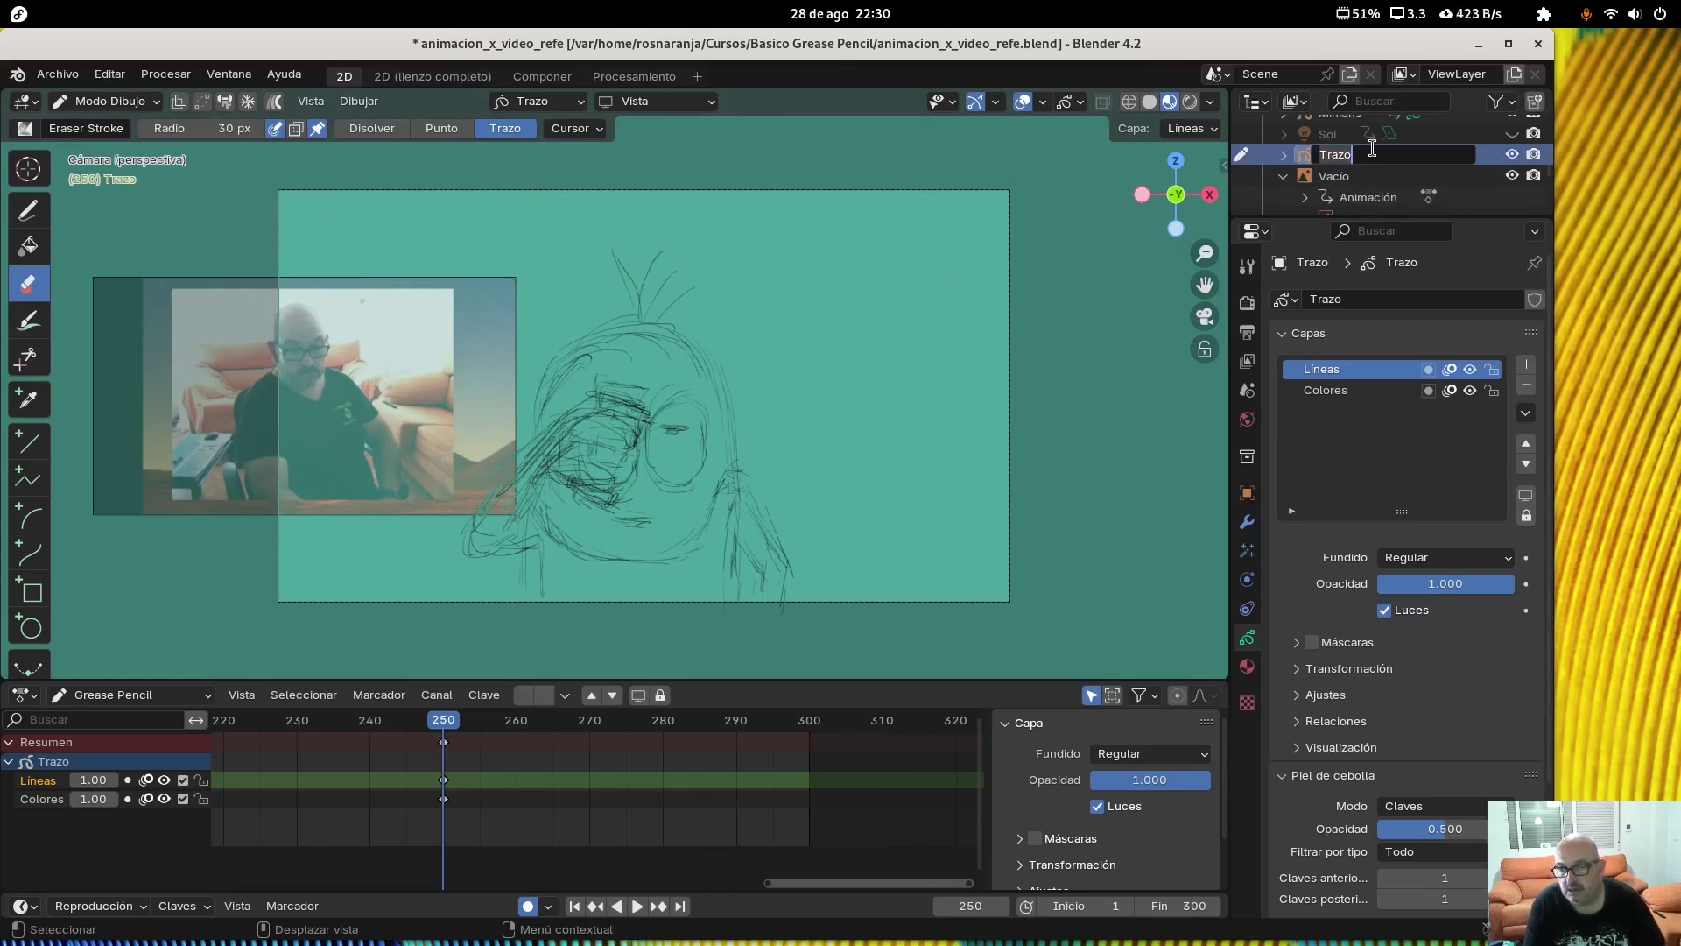
pyautogui.write('Abisoa')
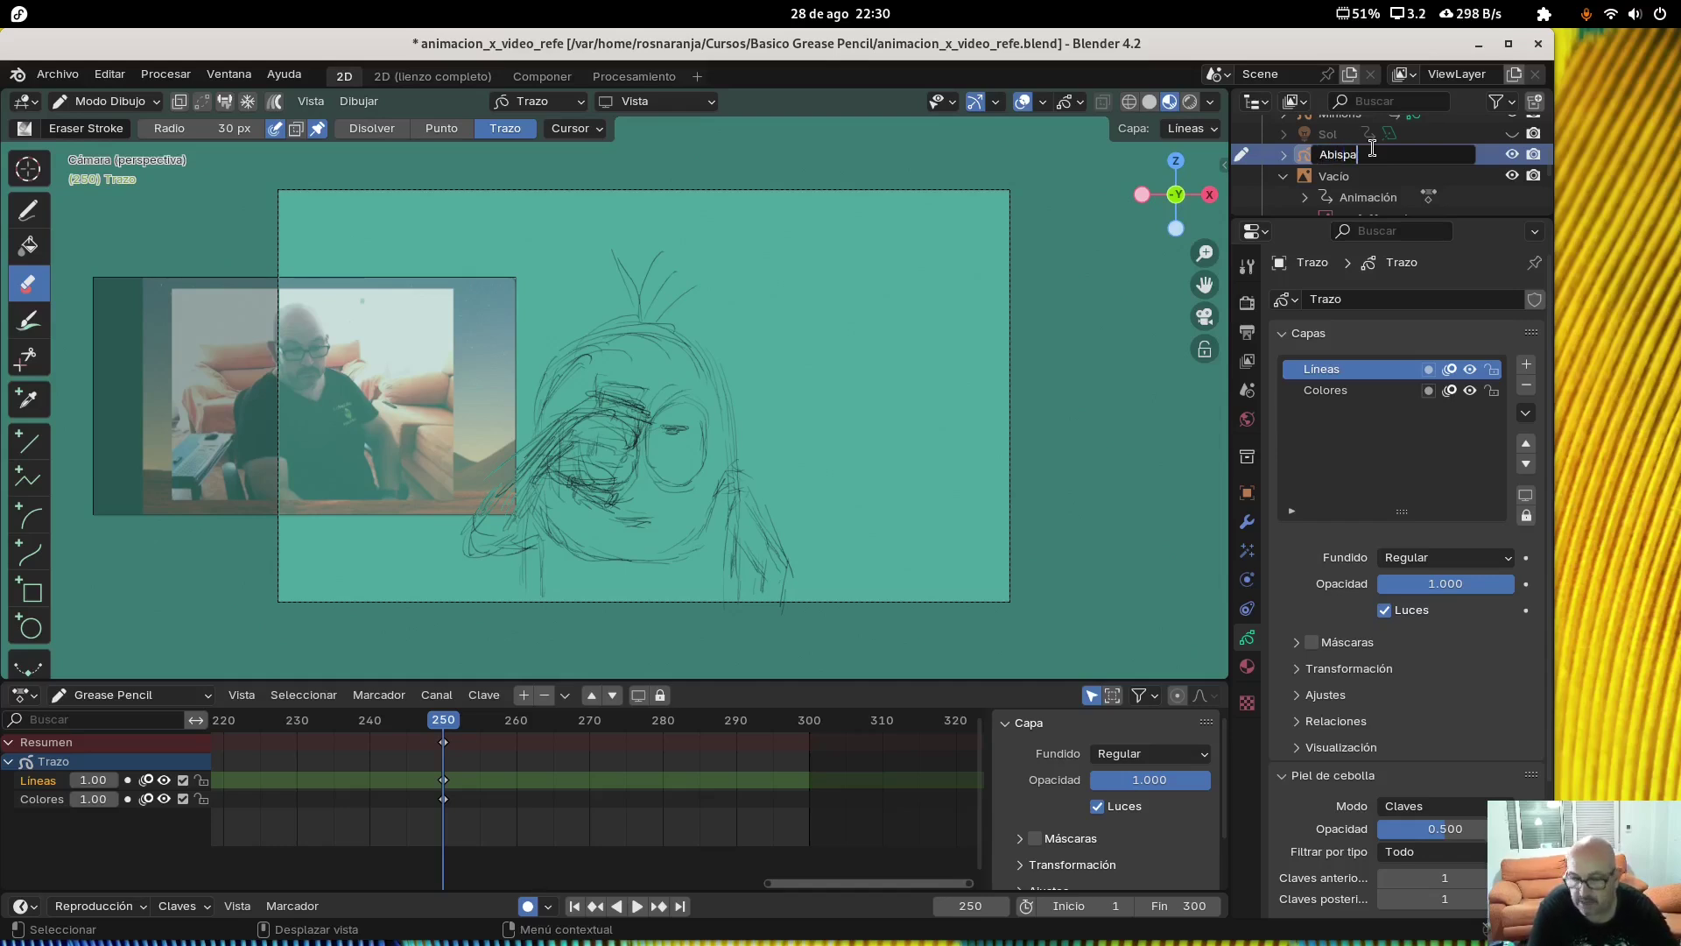
pyautogui.press('Return')
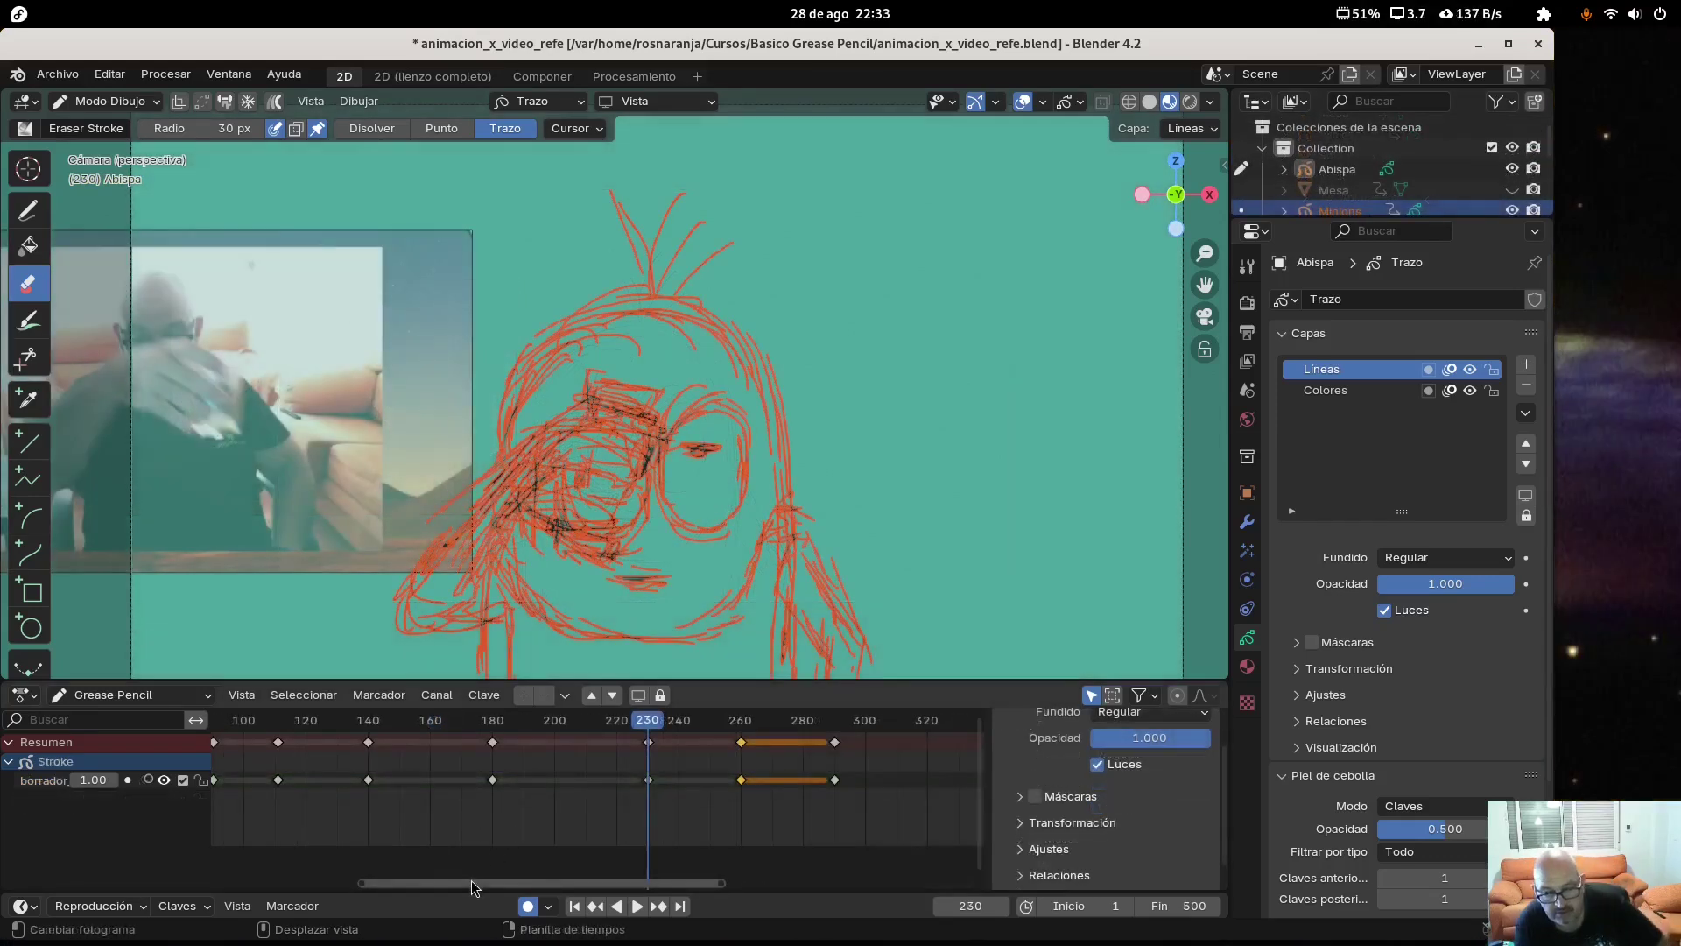
# Add a timeline marker at frame 230, where the hand-over-eye pose is keyed
pyautogui.moveTo(471, 886); pyautogui.dragTo(292, 907)
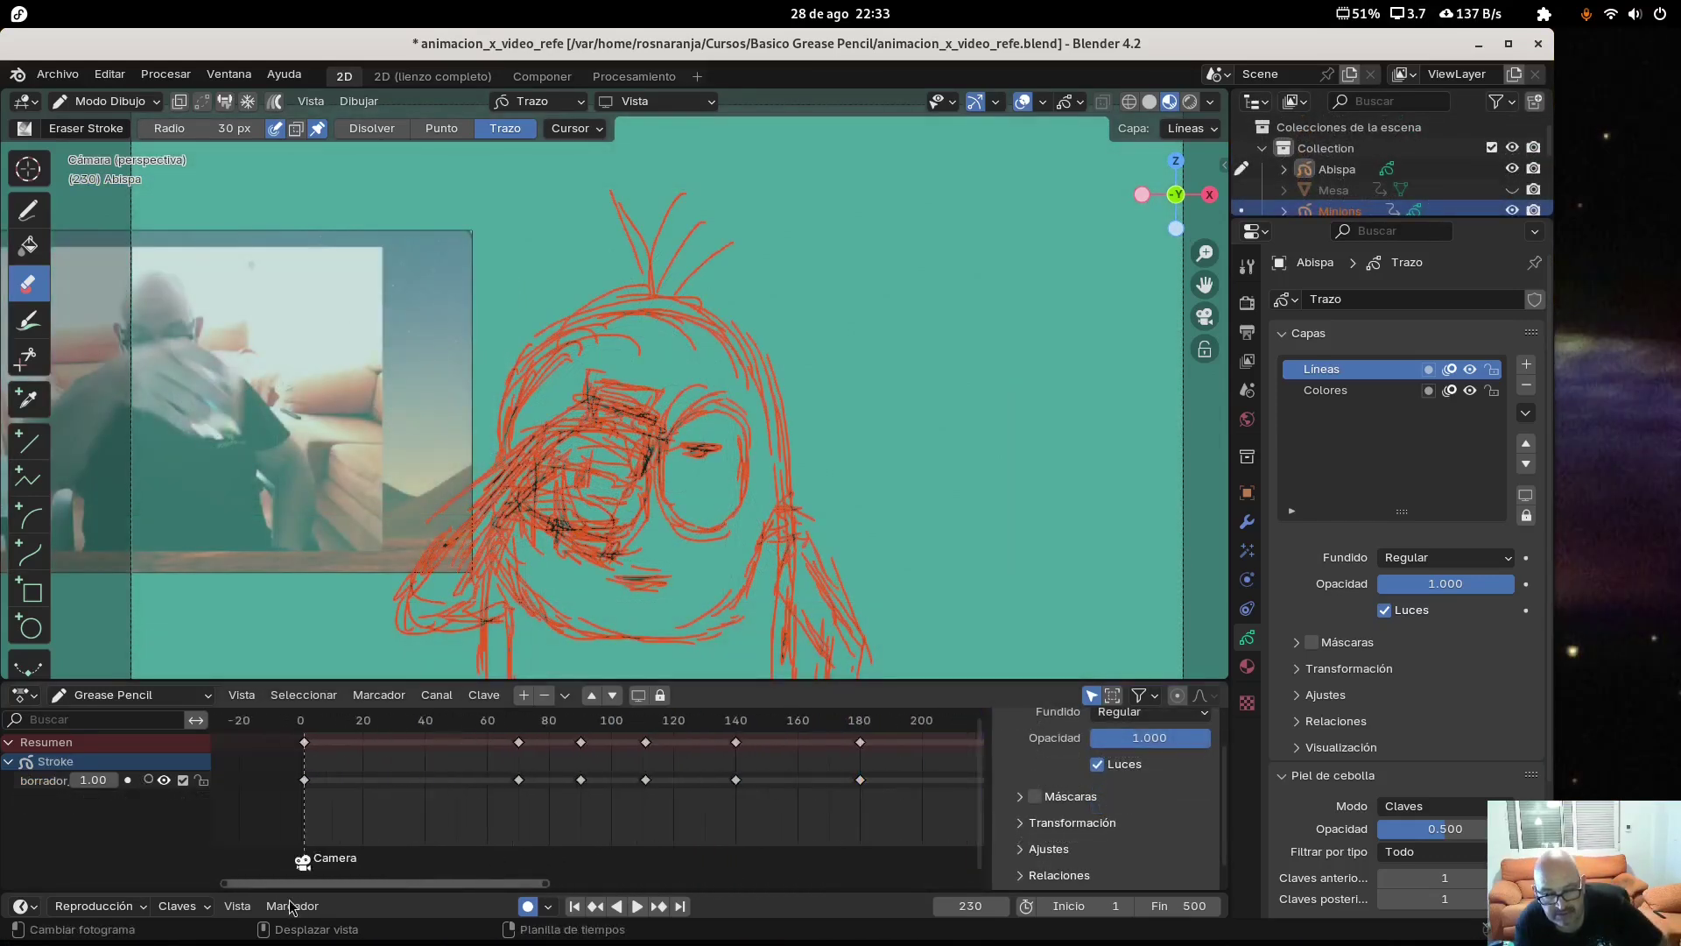
pyautogui.hscroll(10, 298, 863)
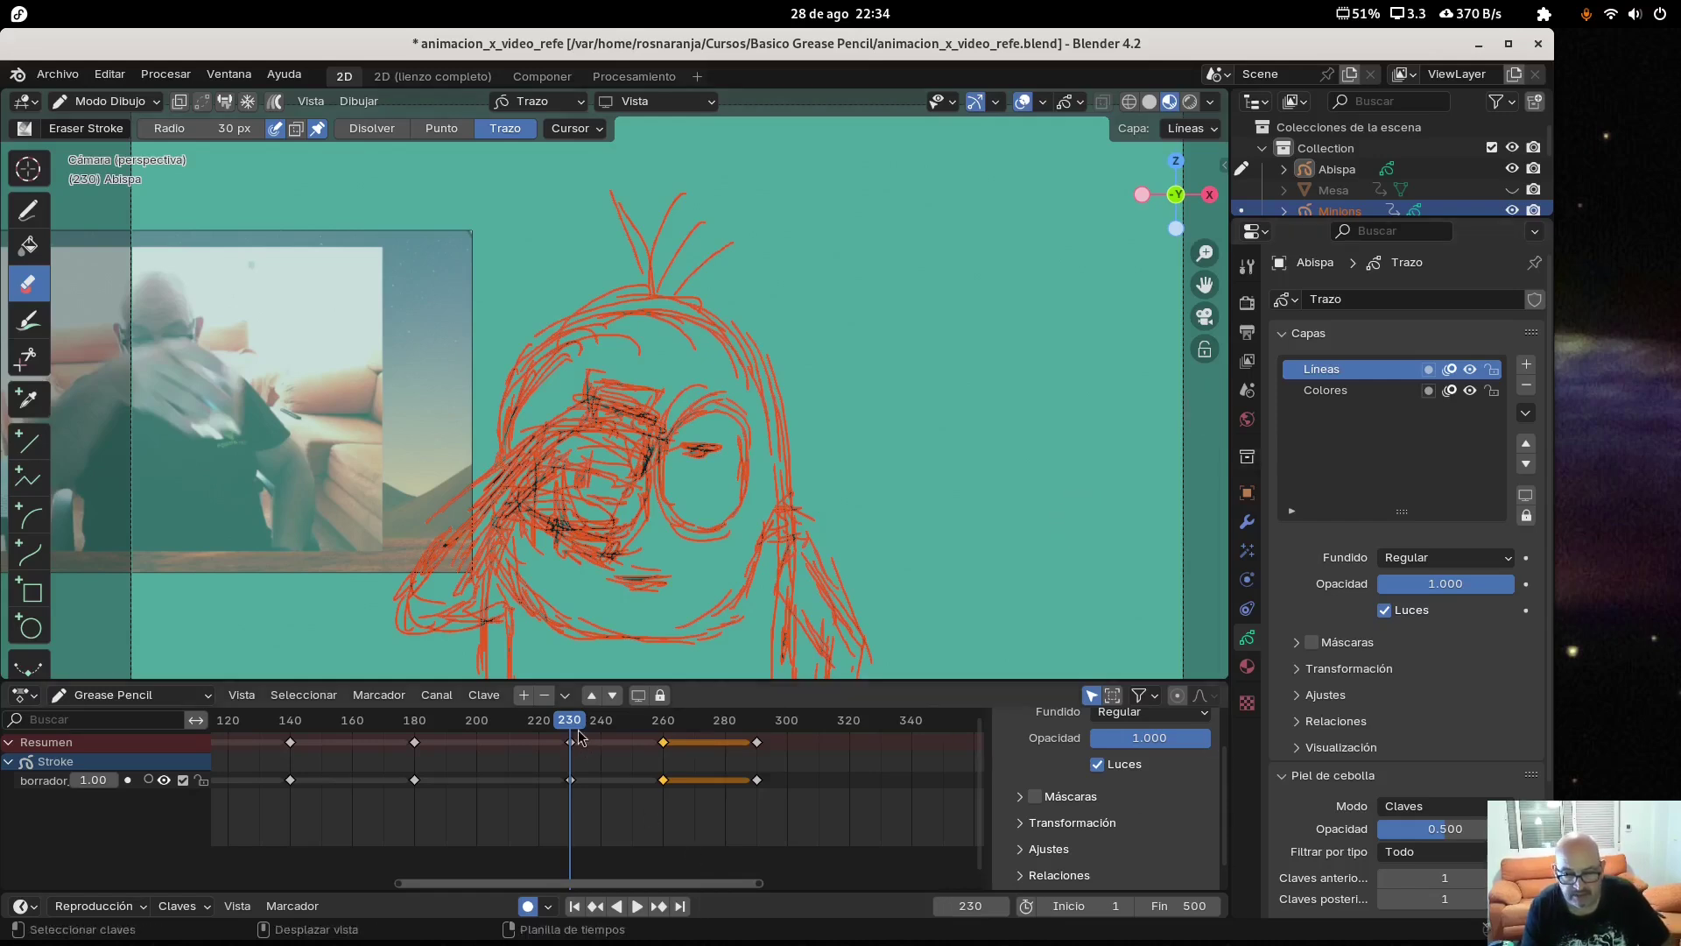
pyautogui.moveTo(512, 883); pyautogui.dragTo(477, 883)
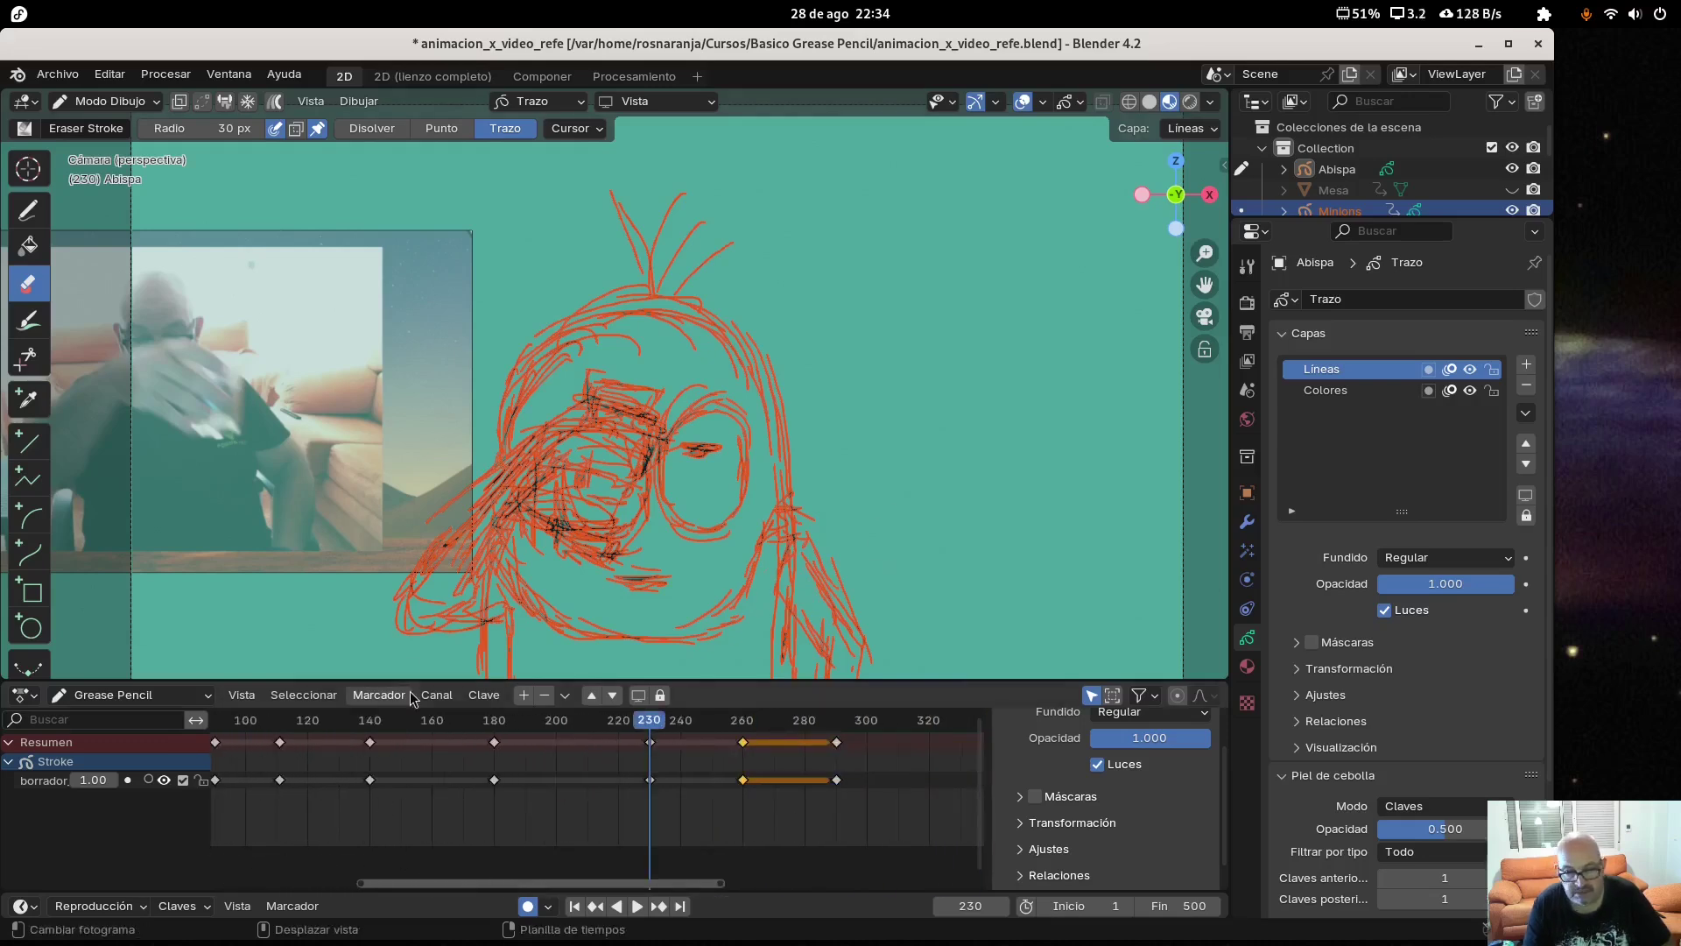
pyautogui.click(381, 700)
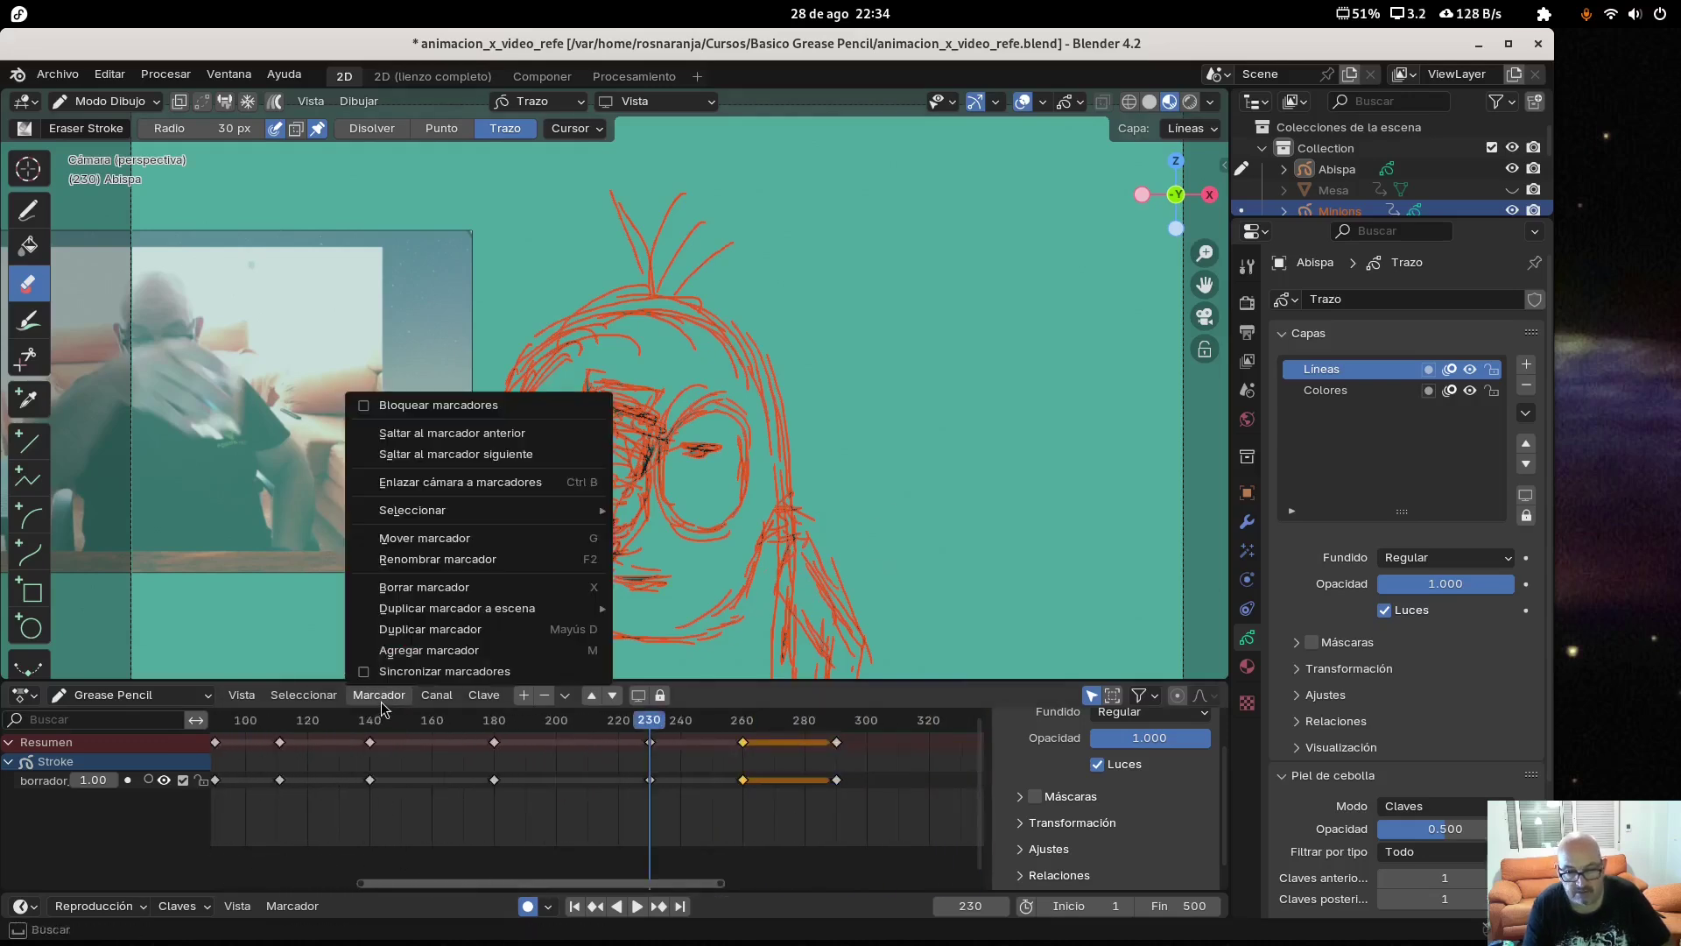
pyautogui.click(429, 650)
pyautogui.scroll(-6, 827, 525)
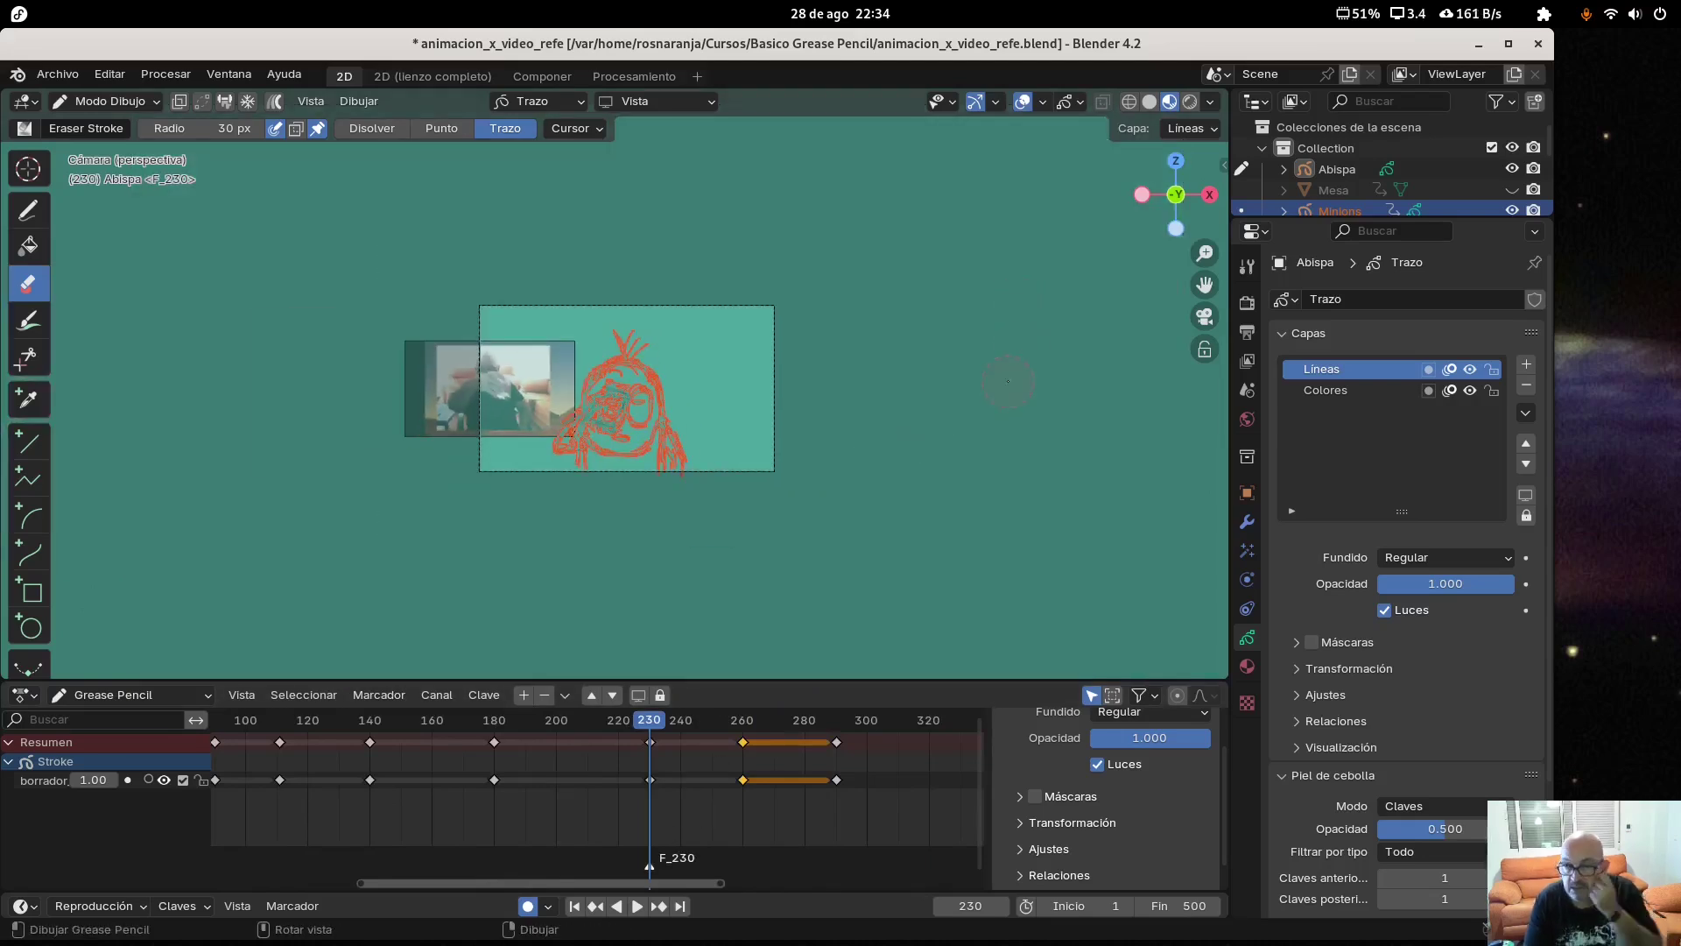
# Make Abispa the selected object, leave the camera view to see the whole scene, and switch to Object Mode
pyautogui.click(1337, 169)
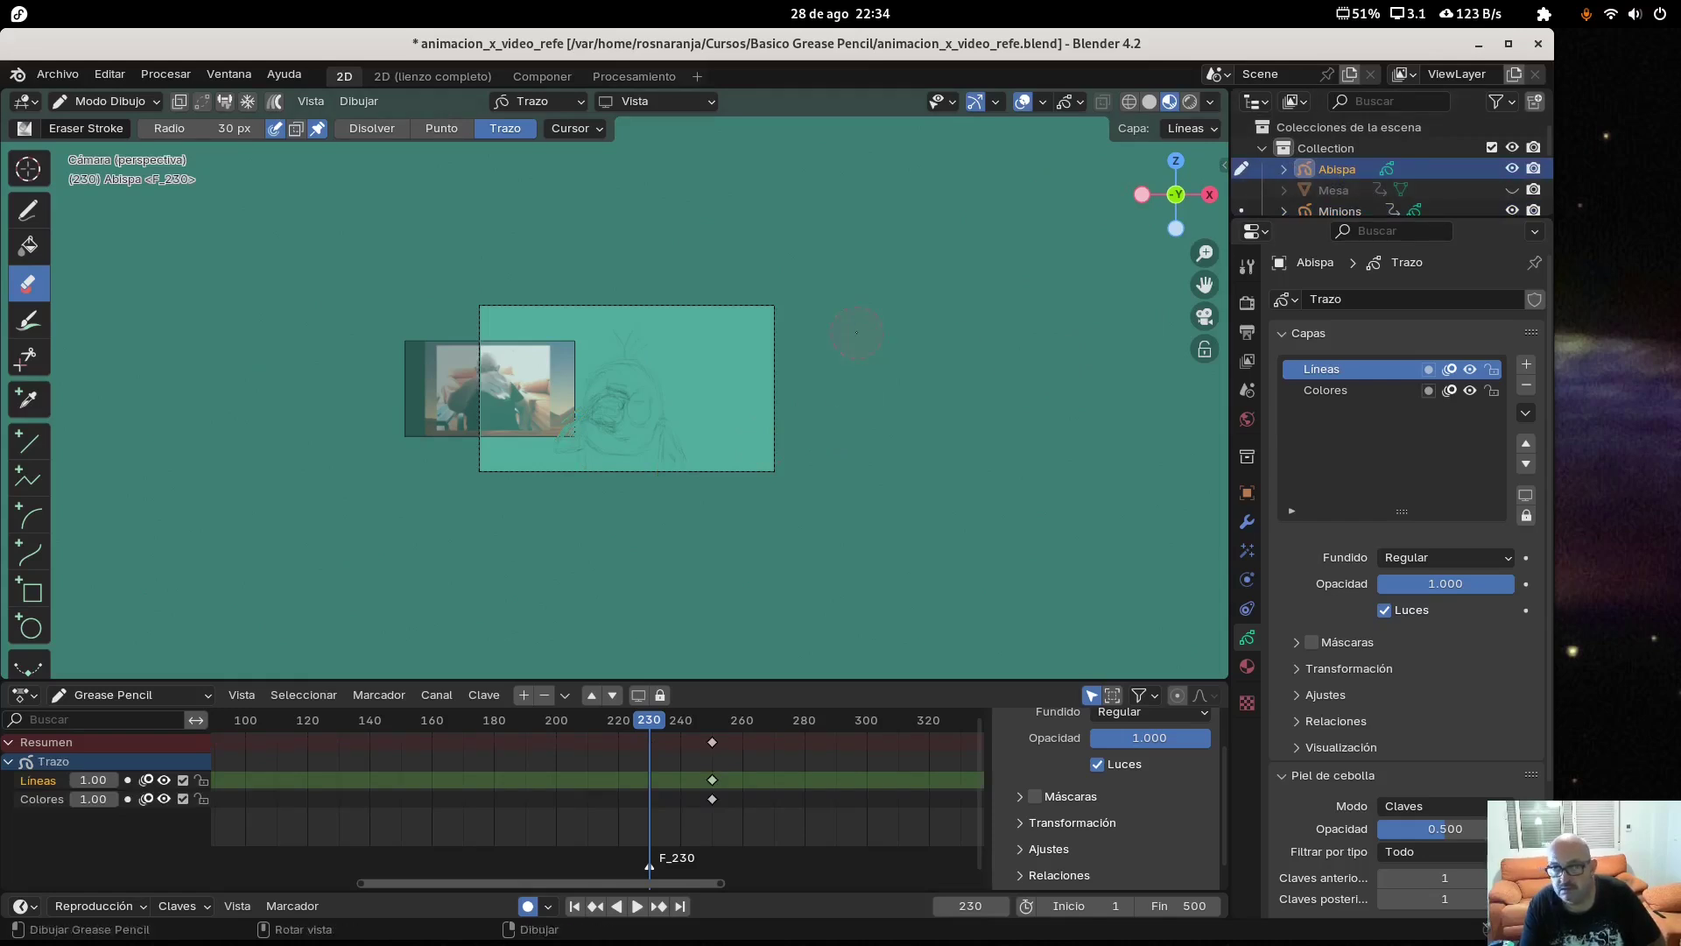
pyautogui.scroll(-2, 856, 333)
pyautogui.moveTo(854, 331)
pyautogui.mouseDown(button='middle')
pyautogui.moveTo(806, 444)
pyautogui.moveTo(819, 430)
pyautogui.moveTo(788, 432)
pyautogui.moveTo(817, 398)
pyautogui.moveTo(717, 473)
pyautogui.mouseUp(button='middle')
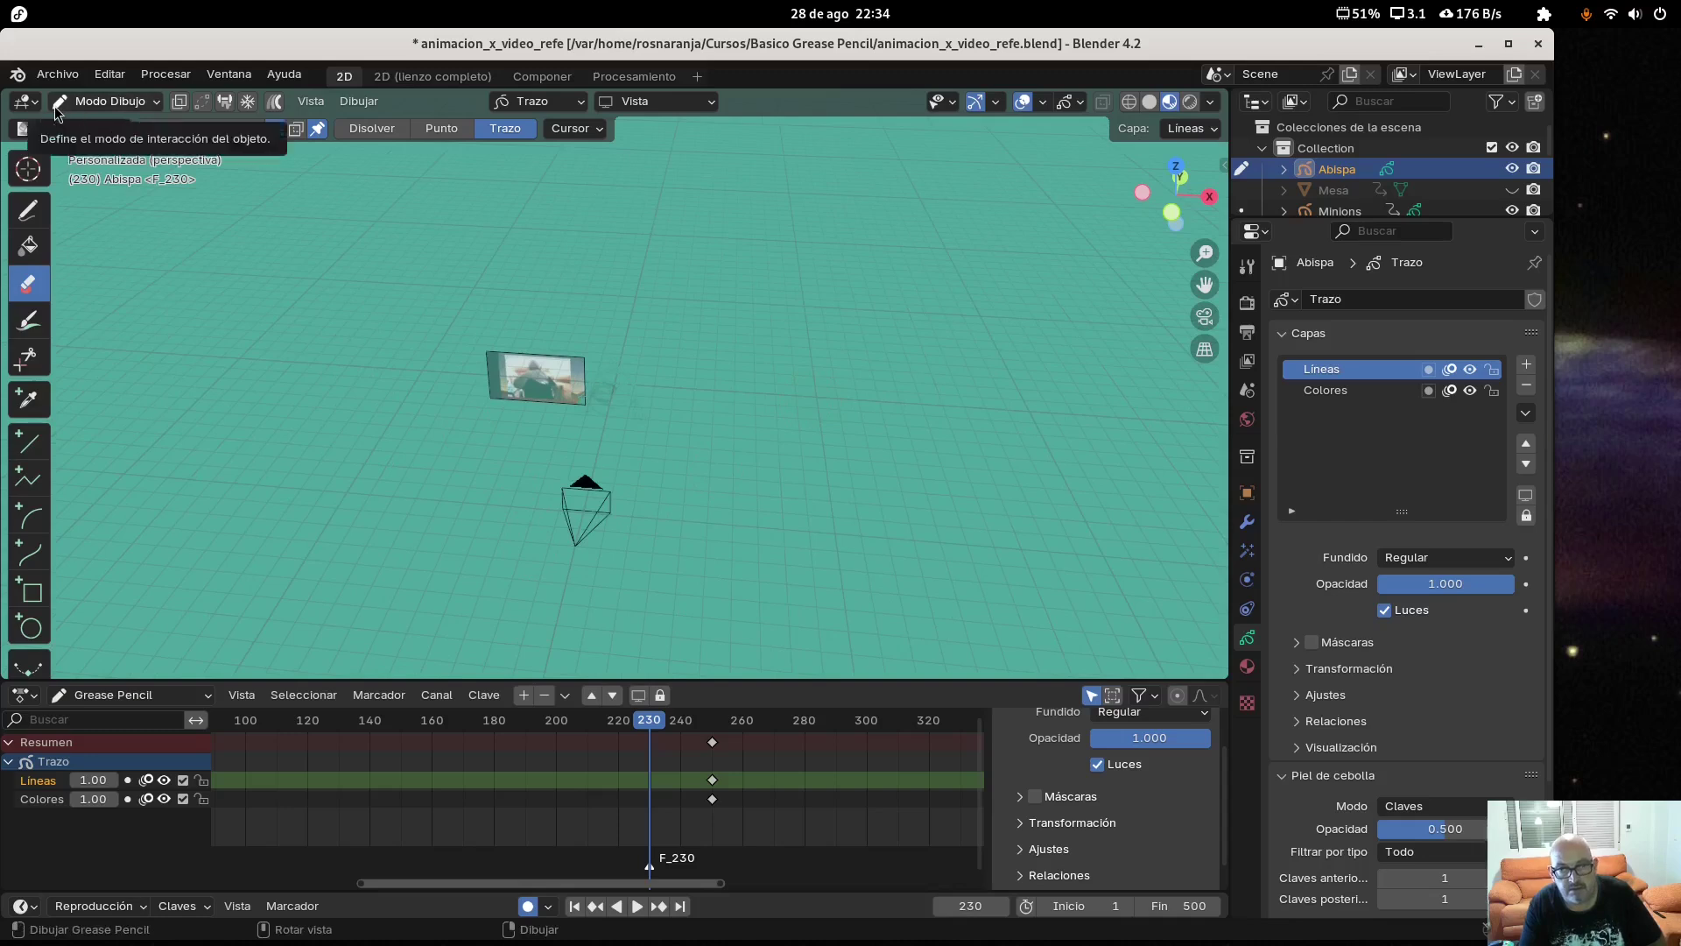
pyautogui.click(110, 101)
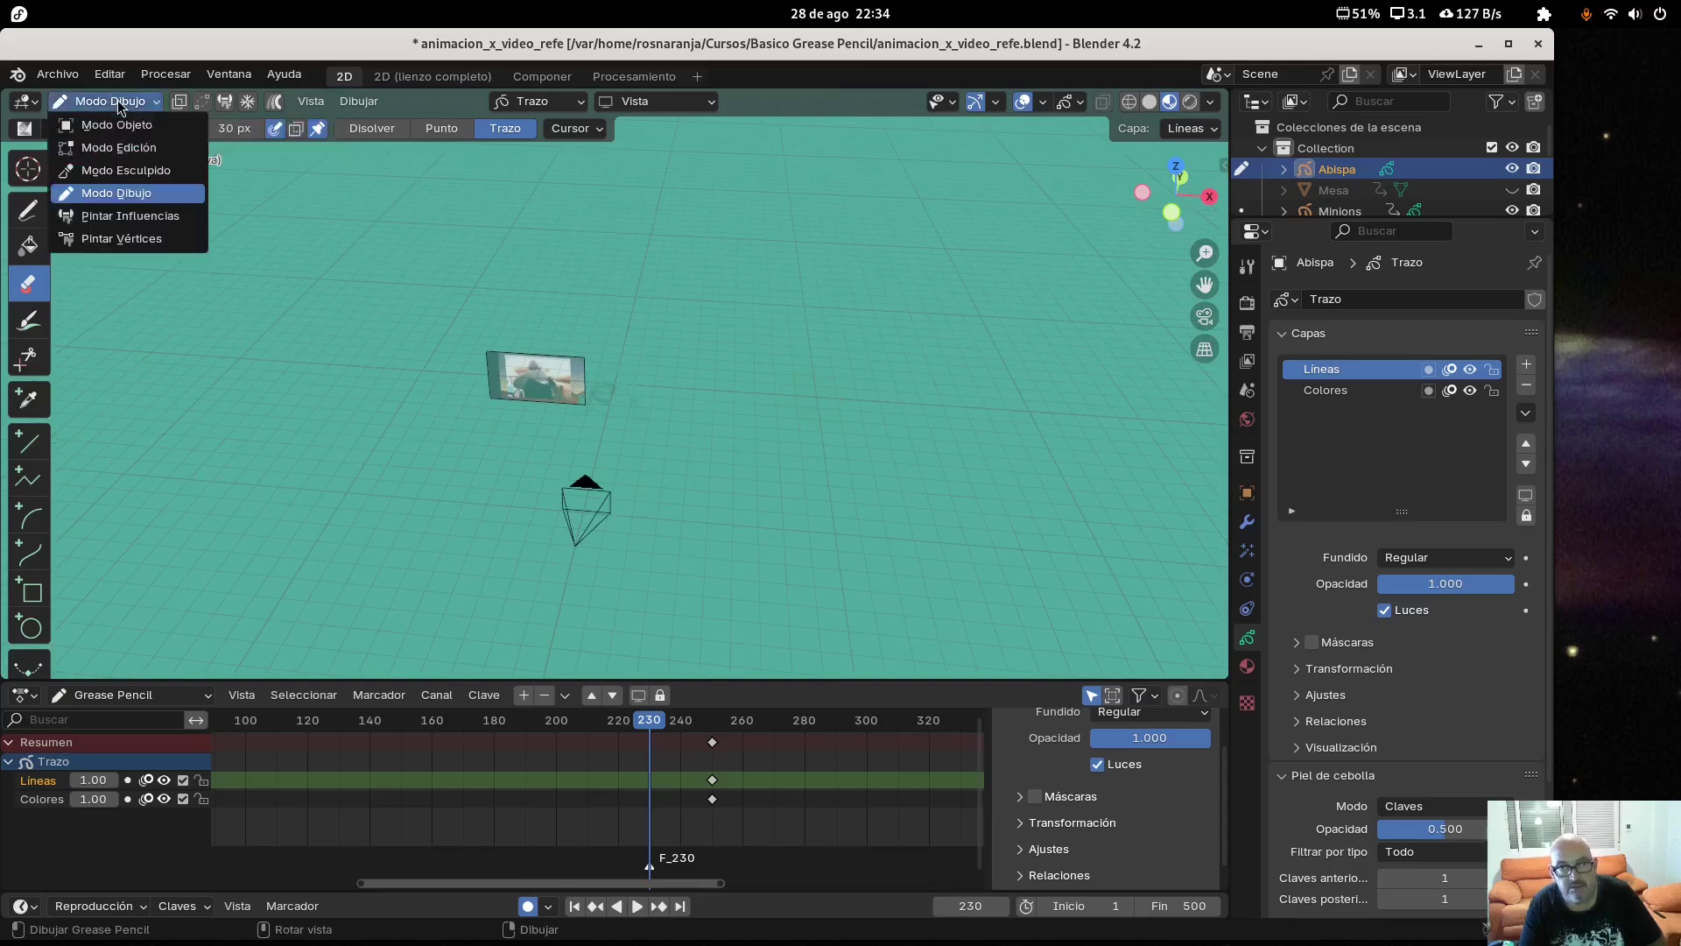
pyautogui.click(128, 127)
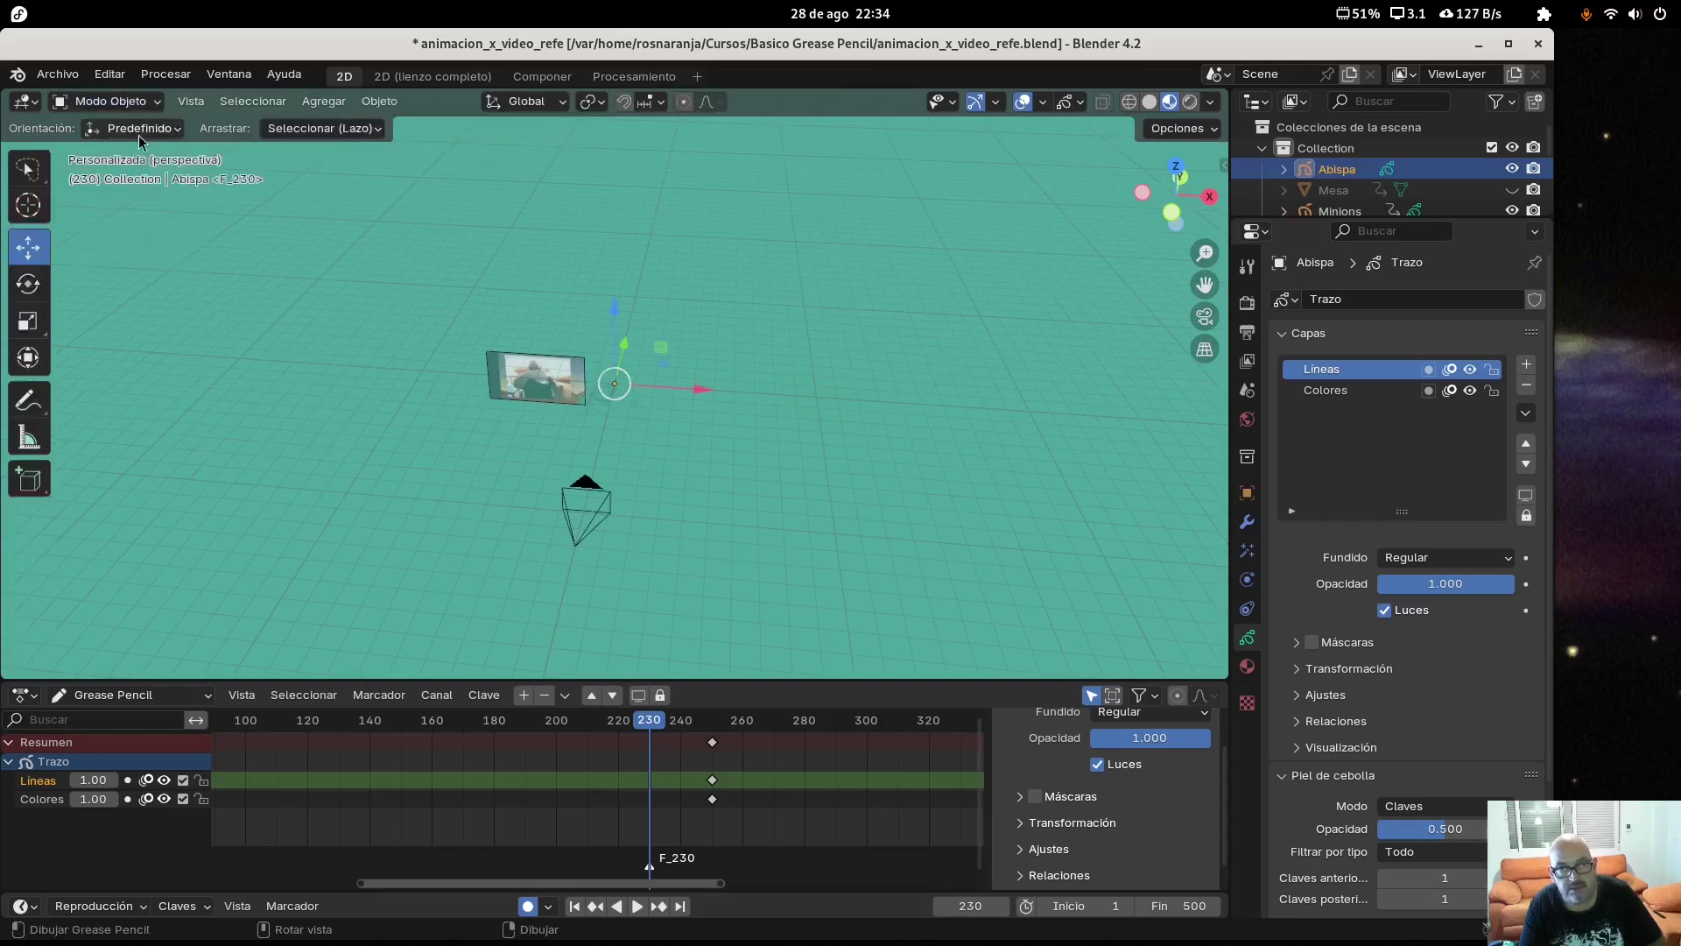
# Duplicate the camera and move the copy along the X axis, well away from the original camera and reference image
pyautogui.click(594, 491)
pyautogui.rightClick(594, 491)
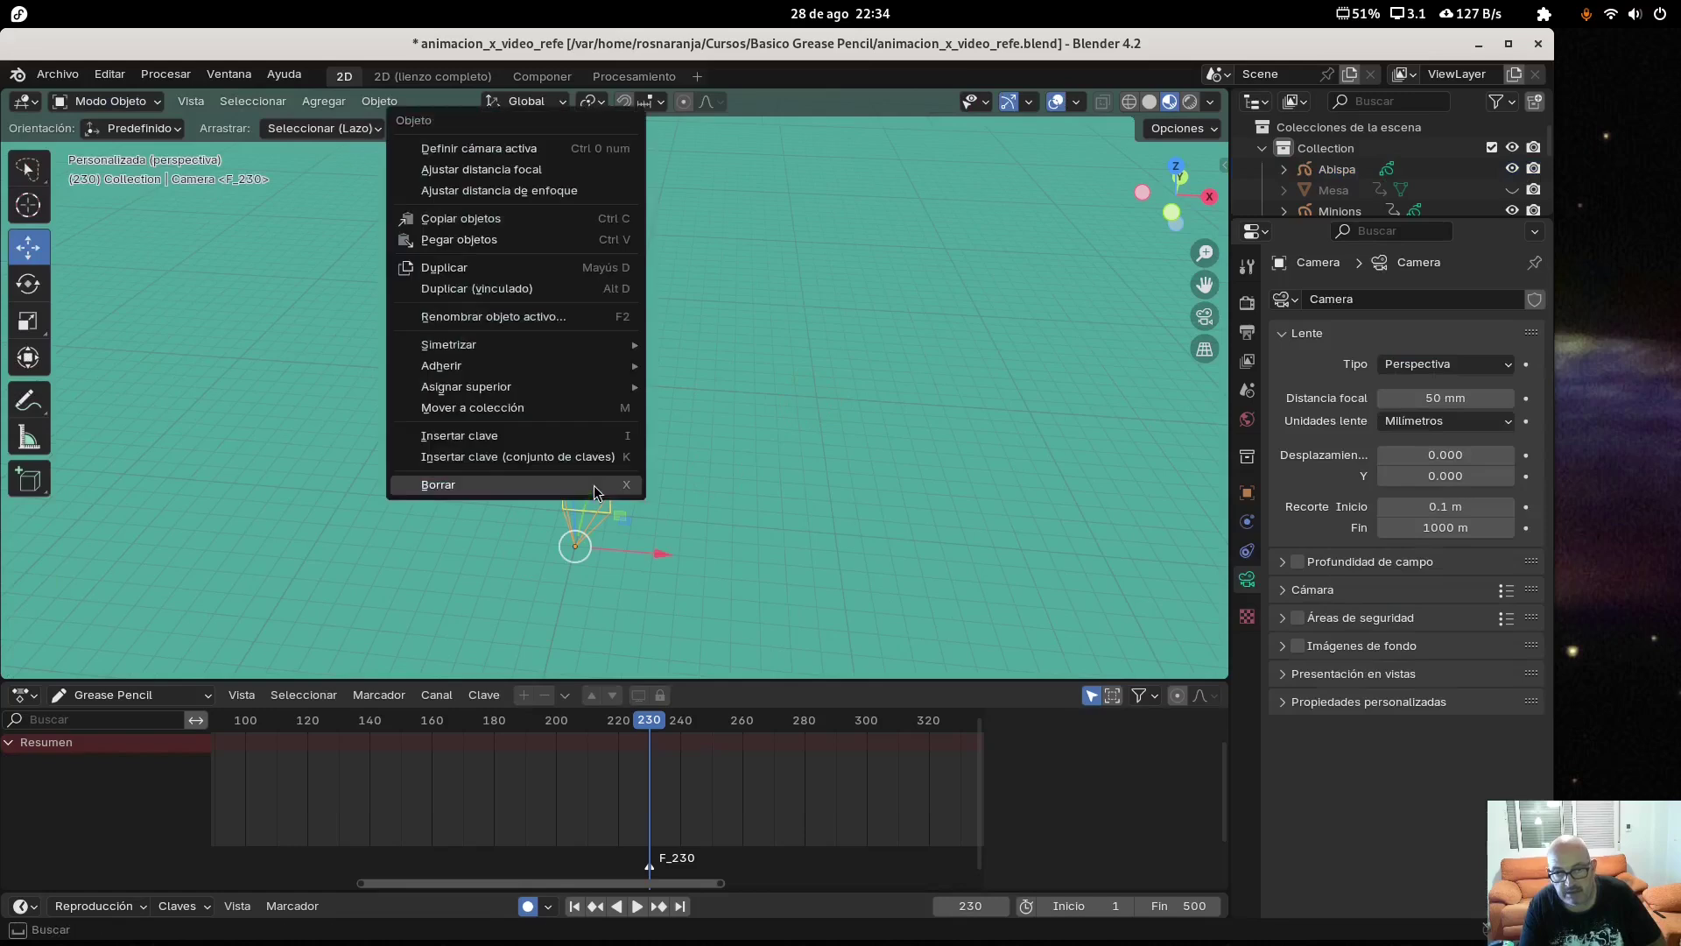
pyautogui.click(466, 268)
pyautogui.click(510, 289)
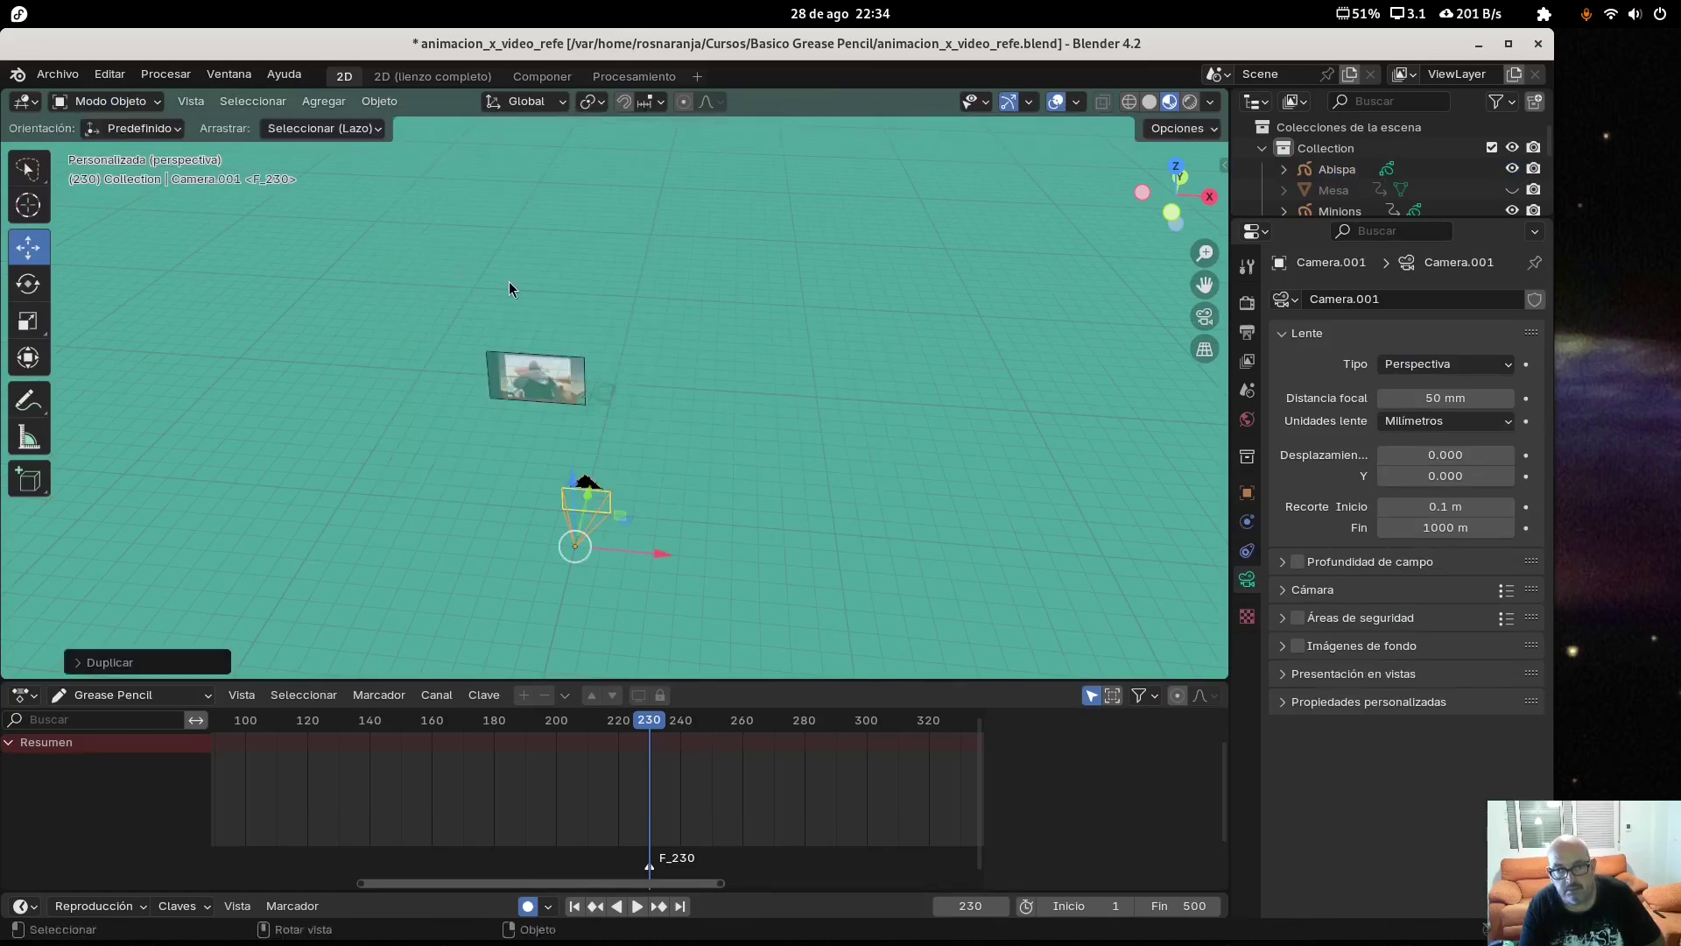
pyautogui.scroll(-2, 692, 544)
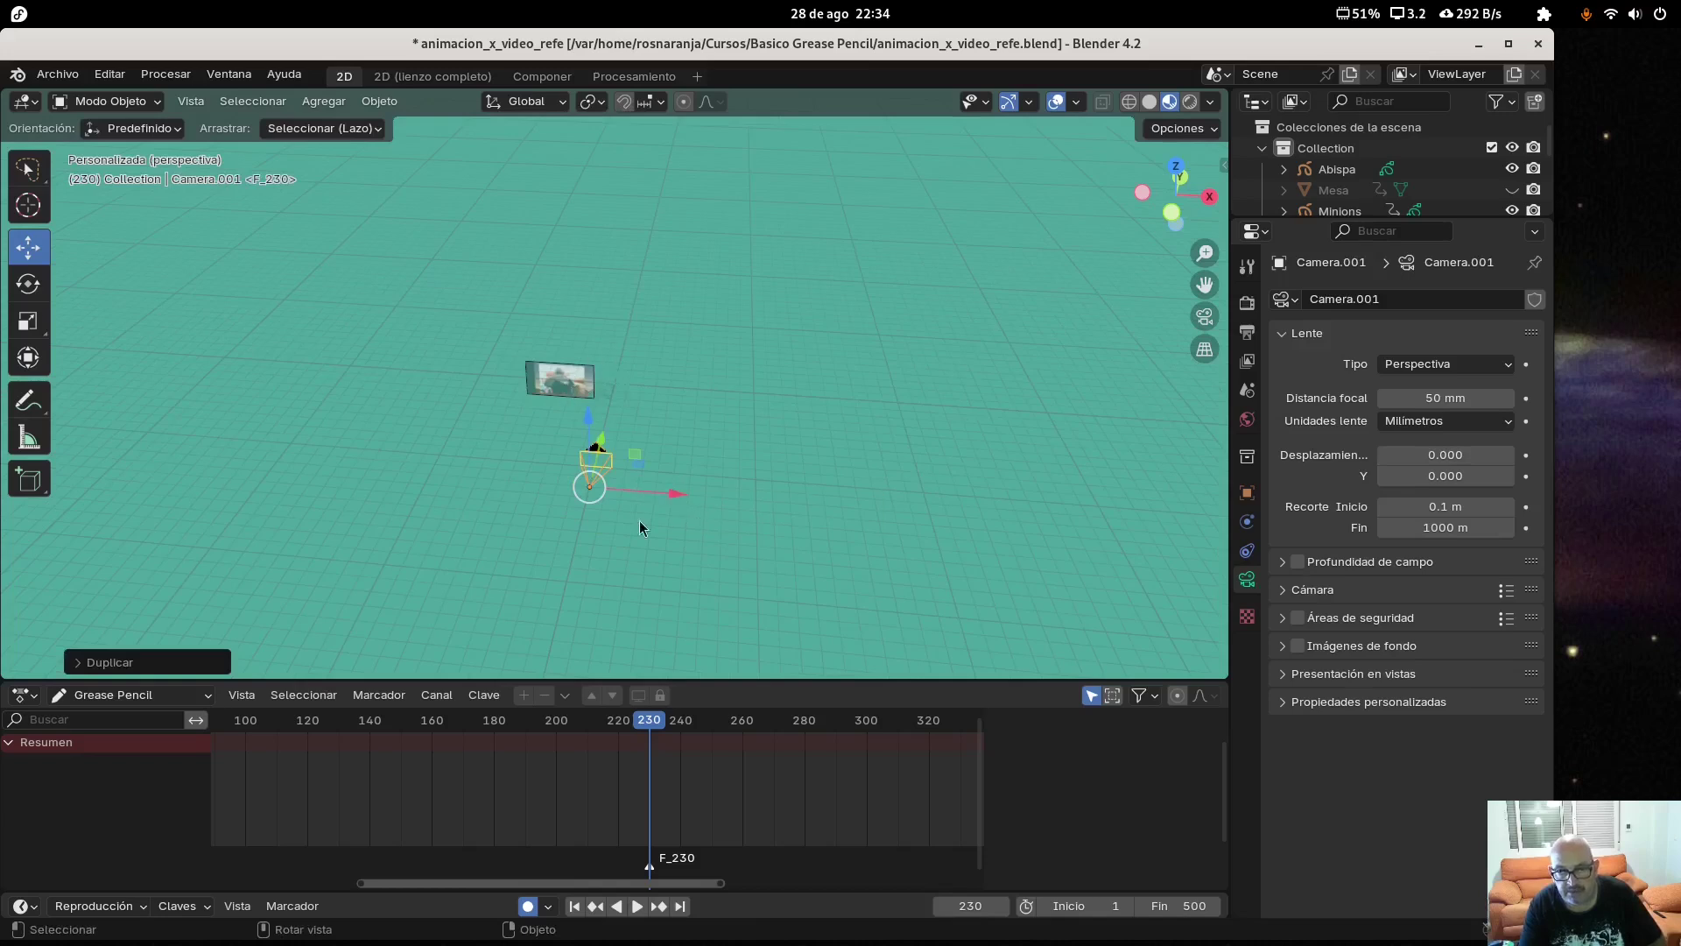
pyautogui.moveTo(667, 505); pyautogui.dragTo(943, 487)
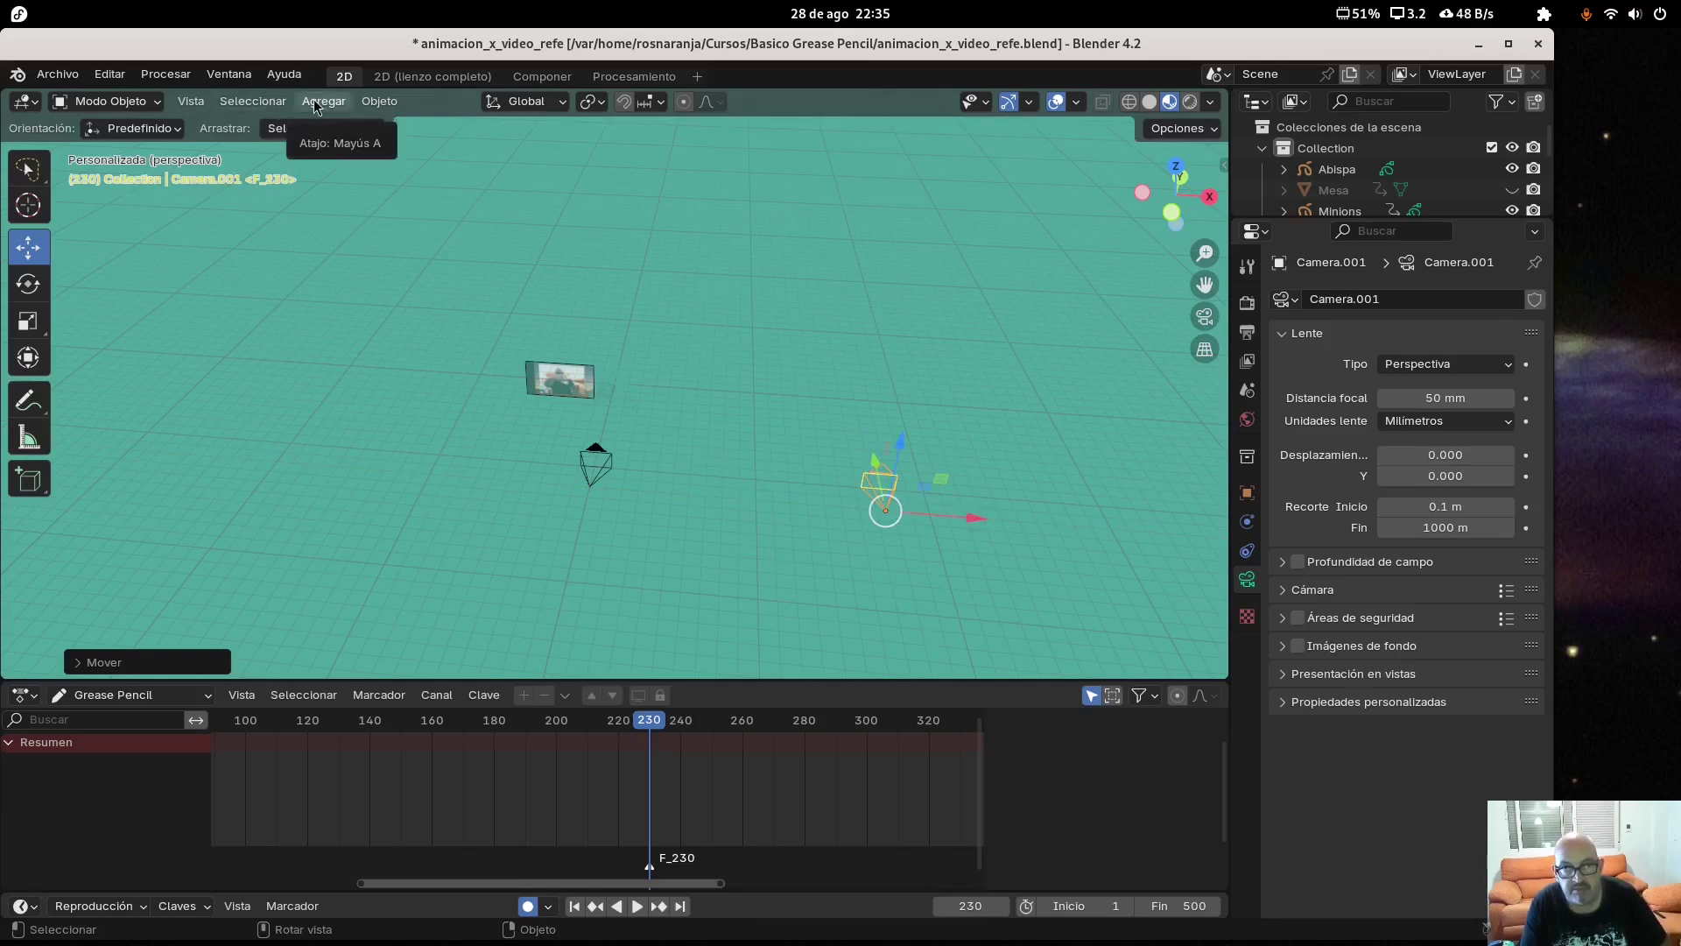
# Make the duplicated camera, Camera.001, the active scene camera and look through it
pyautogui.click(191, 101)
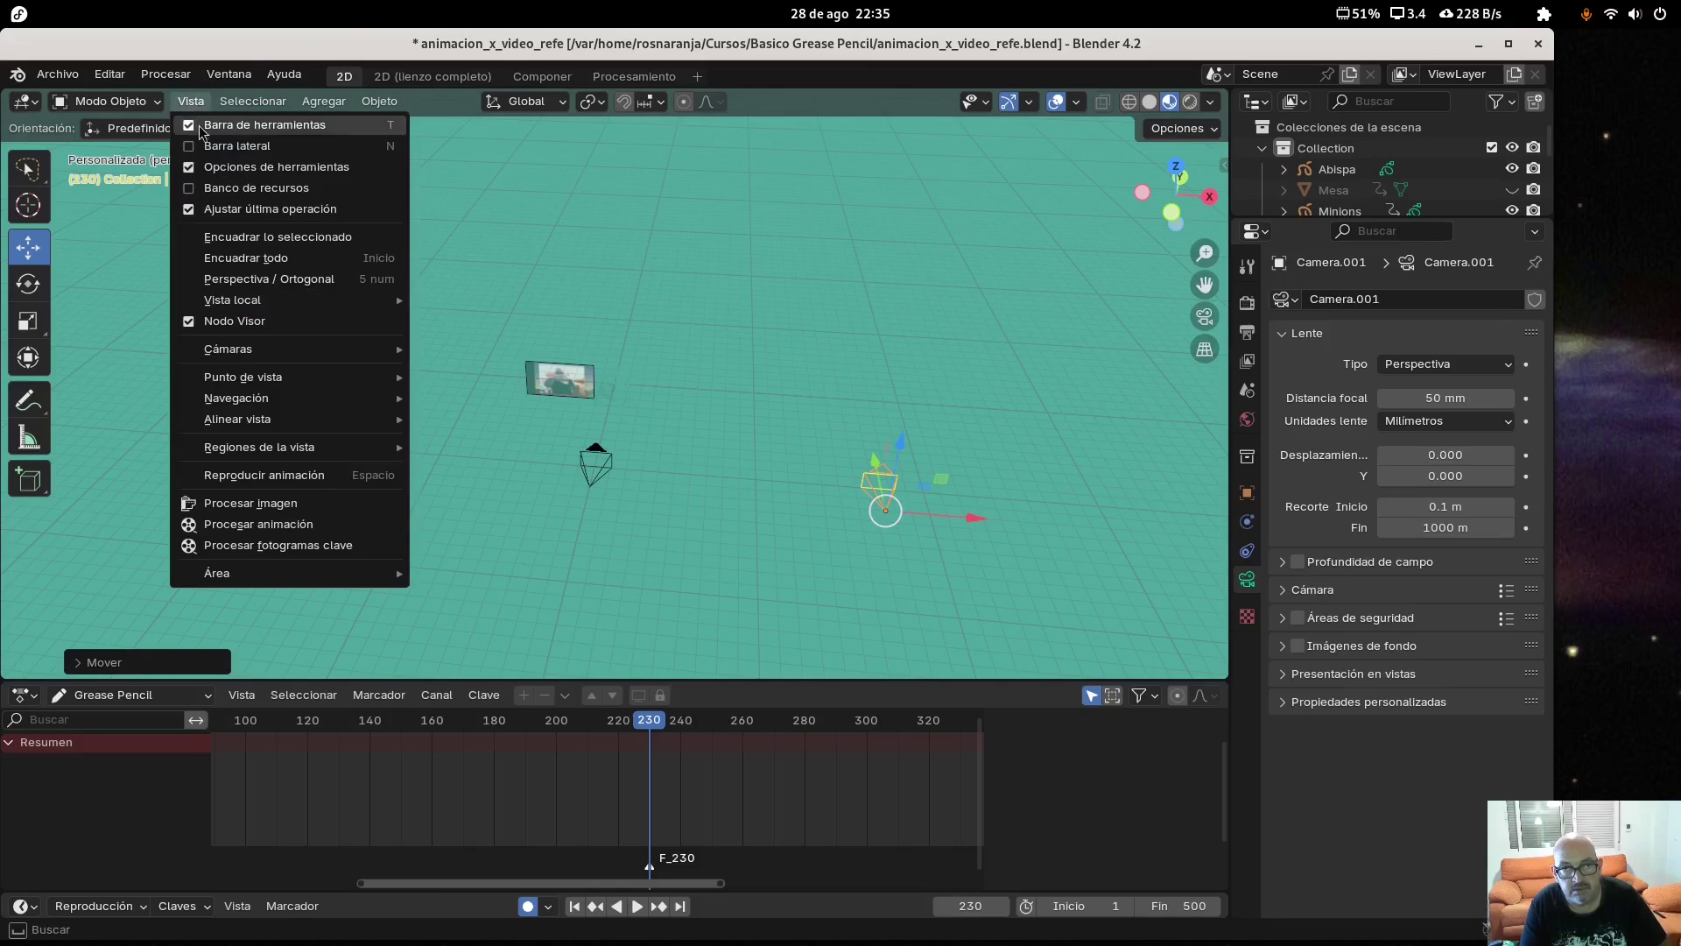
pyautogui.moveTo(234, 351)
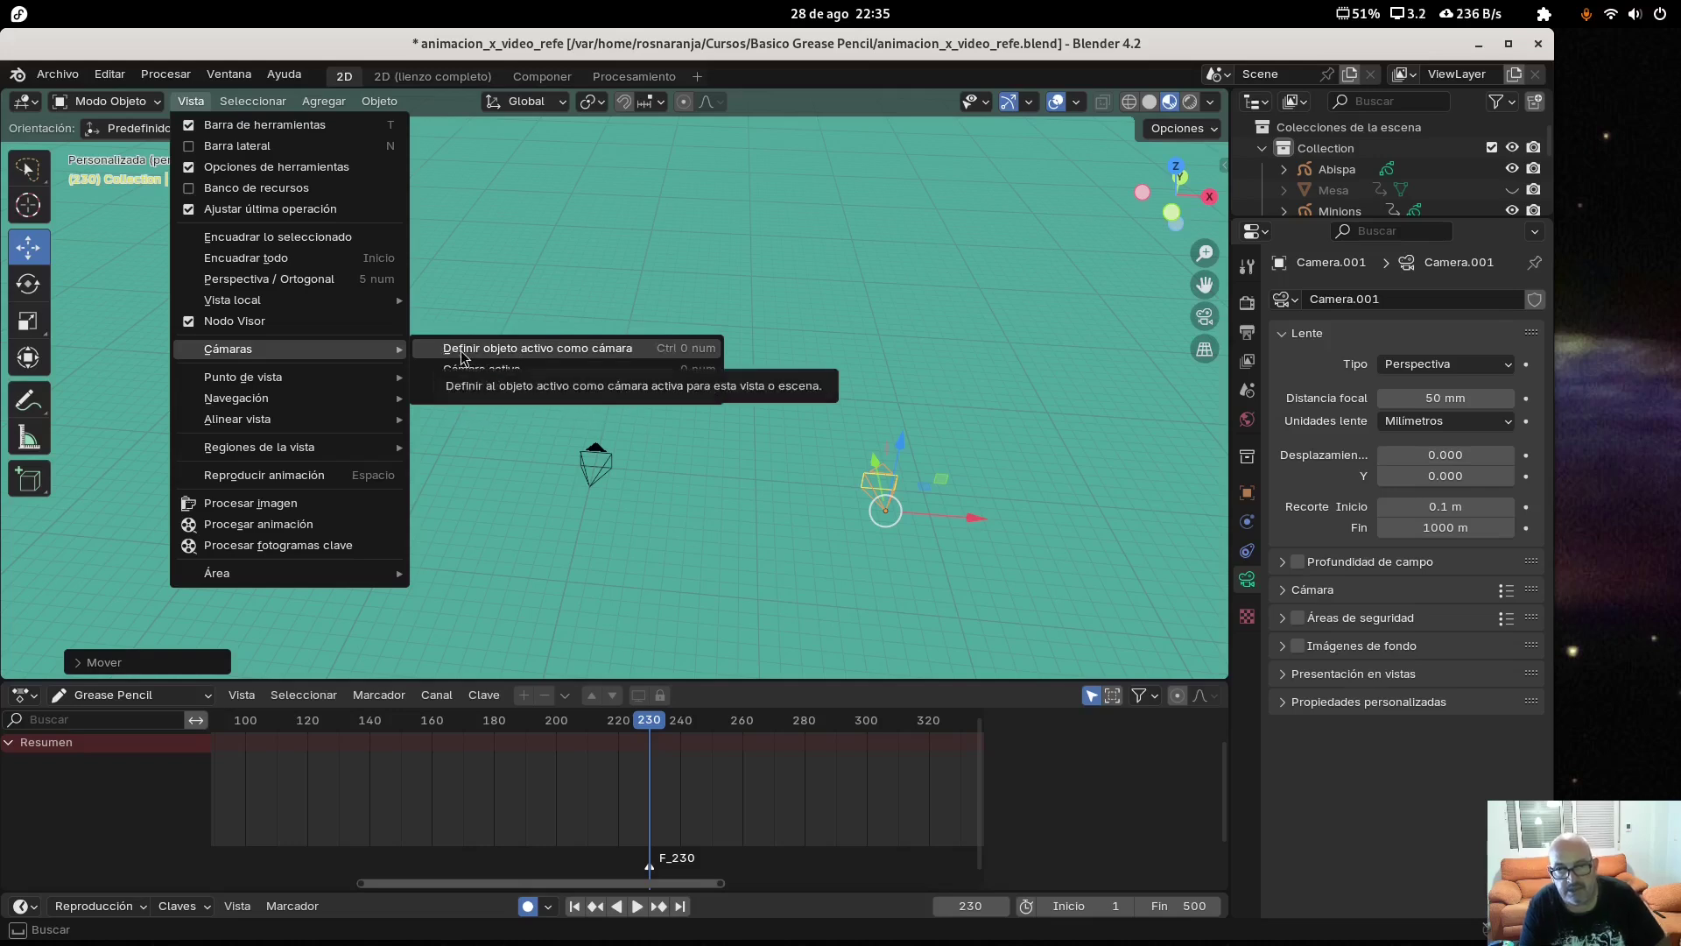
pyautogui.click(517, 349)
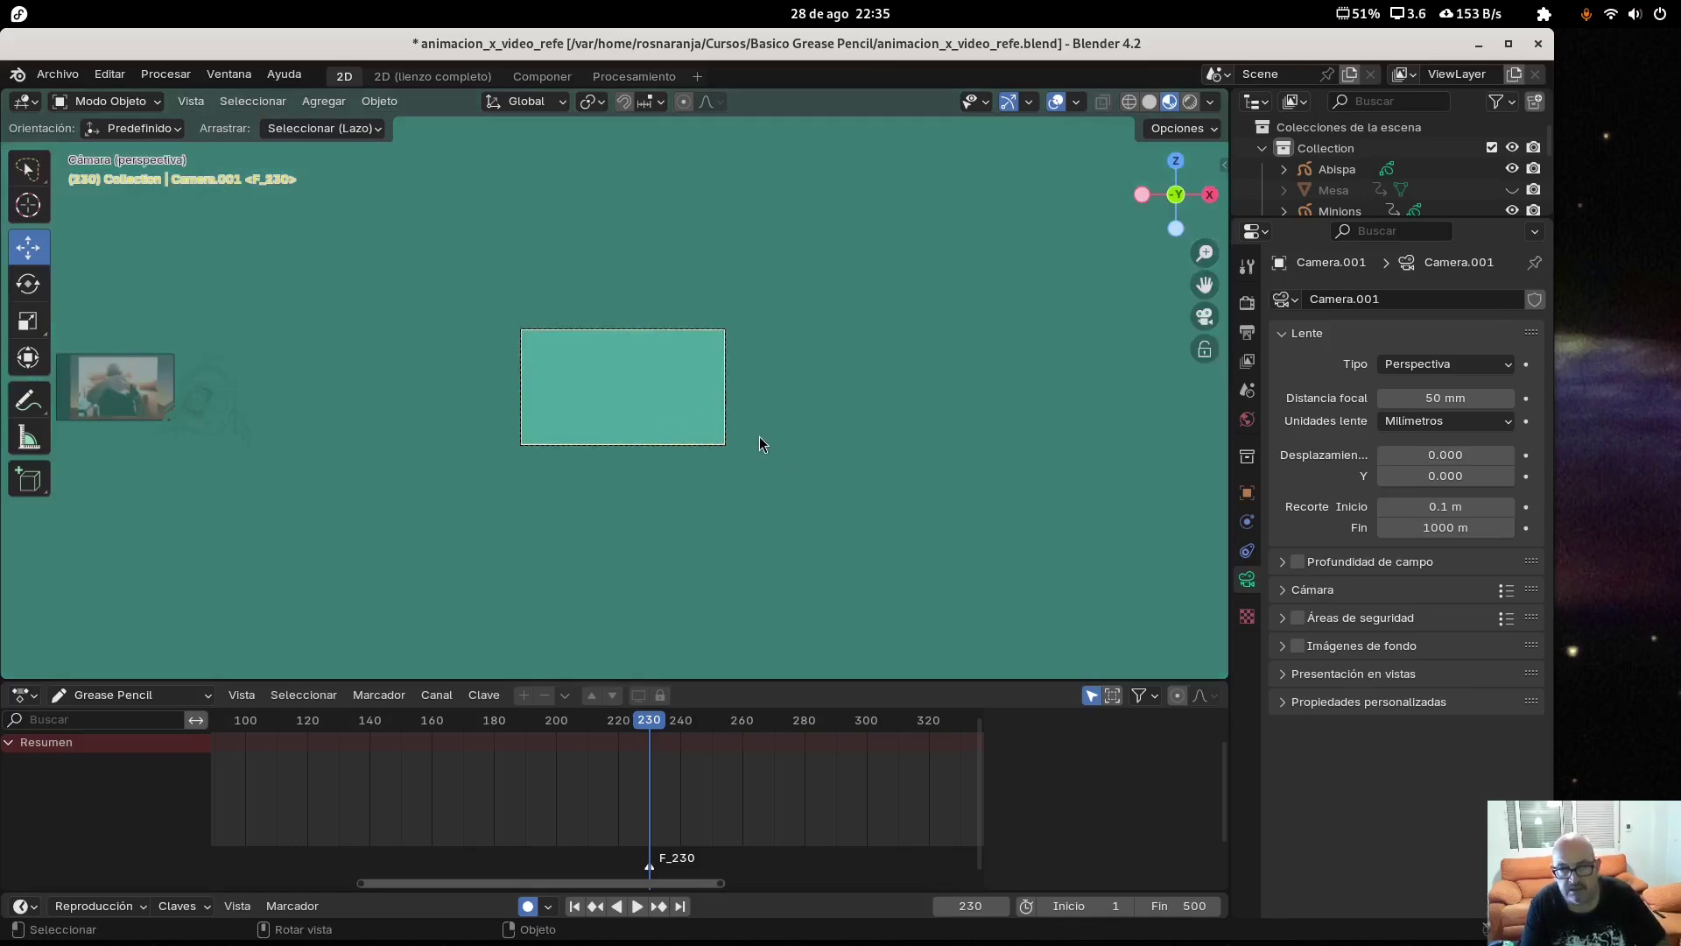
pyautogui.press('Home')
pyautogui.scroll(2, 757, 446)
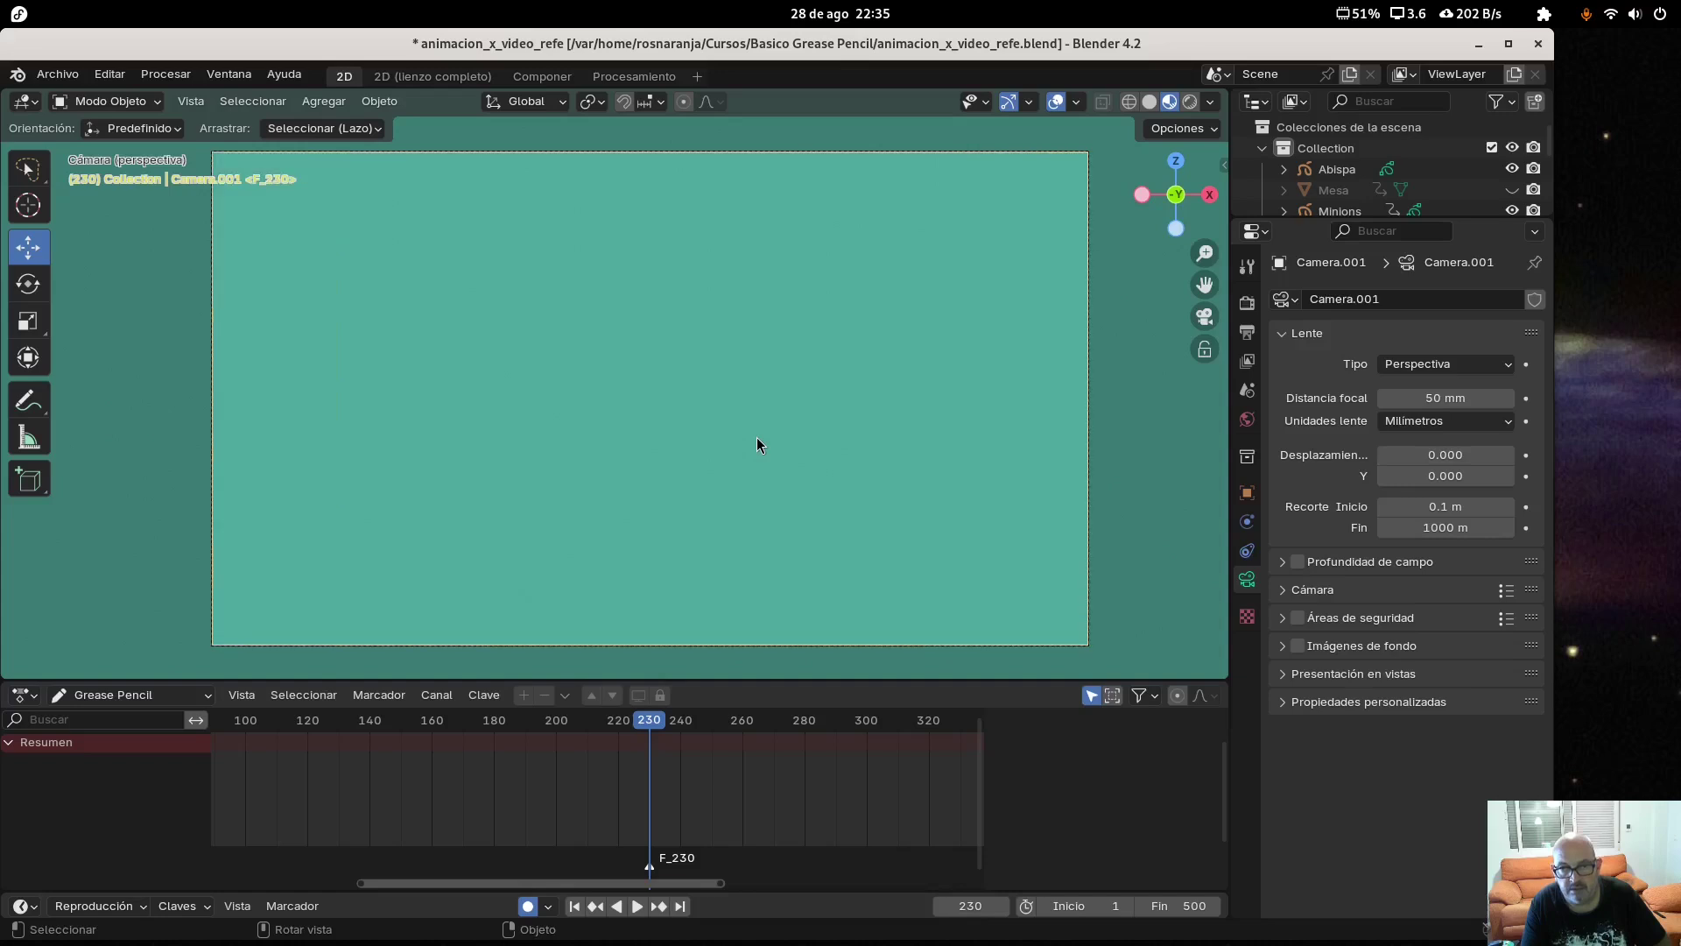
pyautogui.scroll(-6, 757, 445)
pyautogui.scroll(-1, 197, 418)
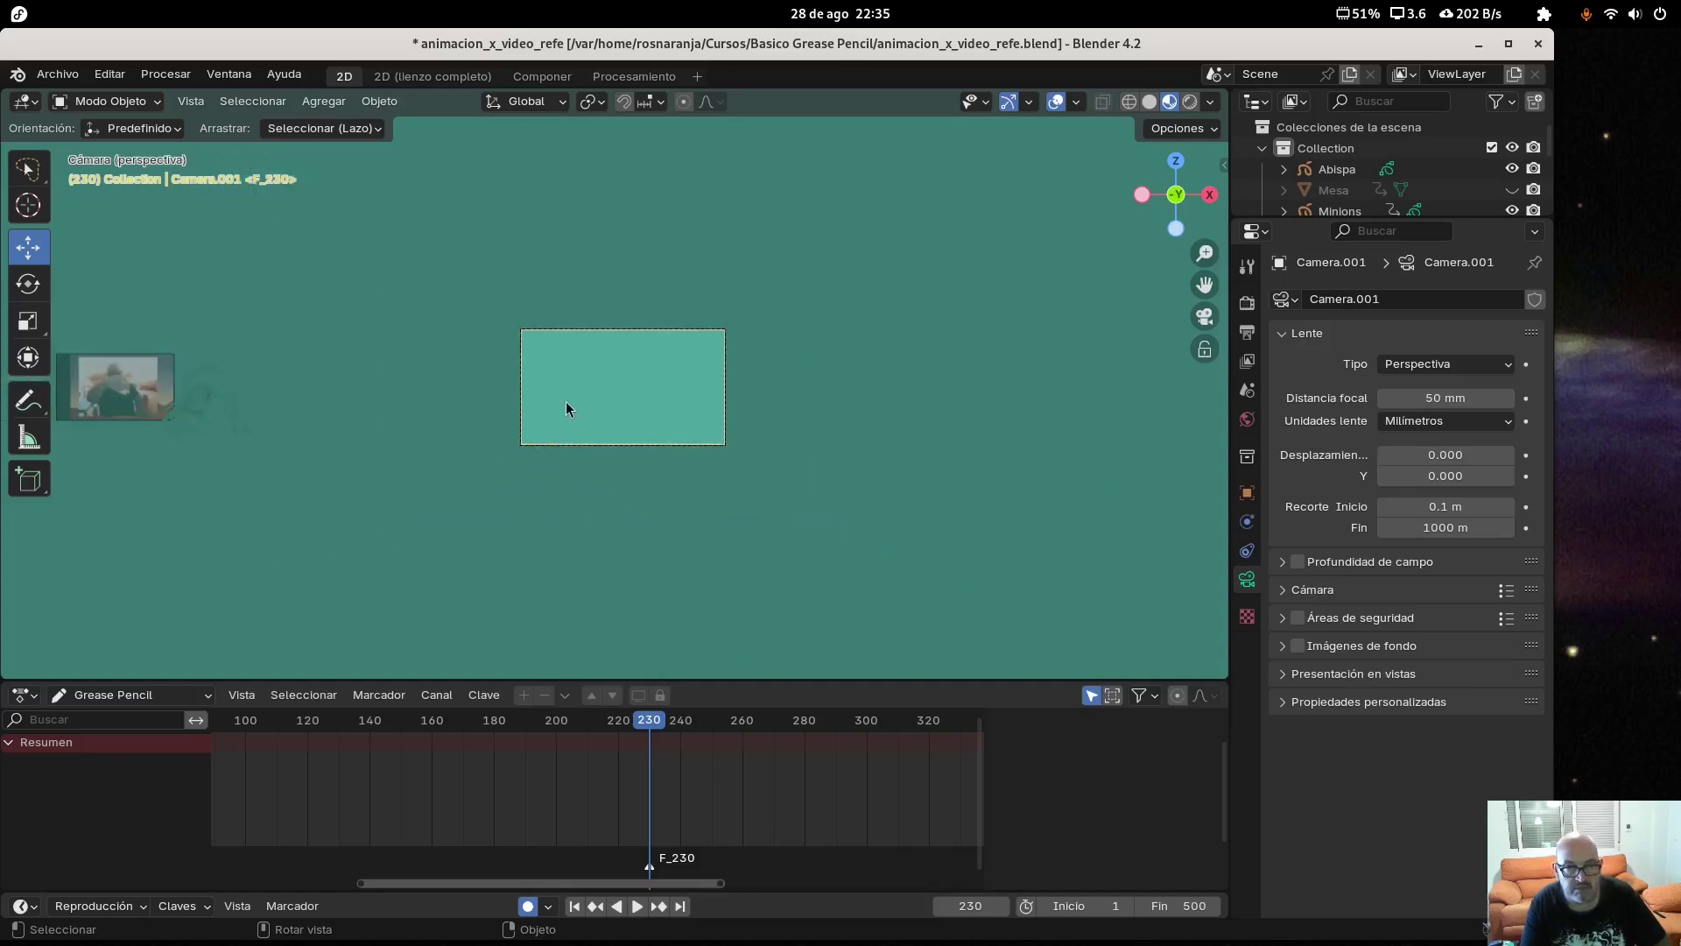
pyautogui.scroll(1, 566, 407)
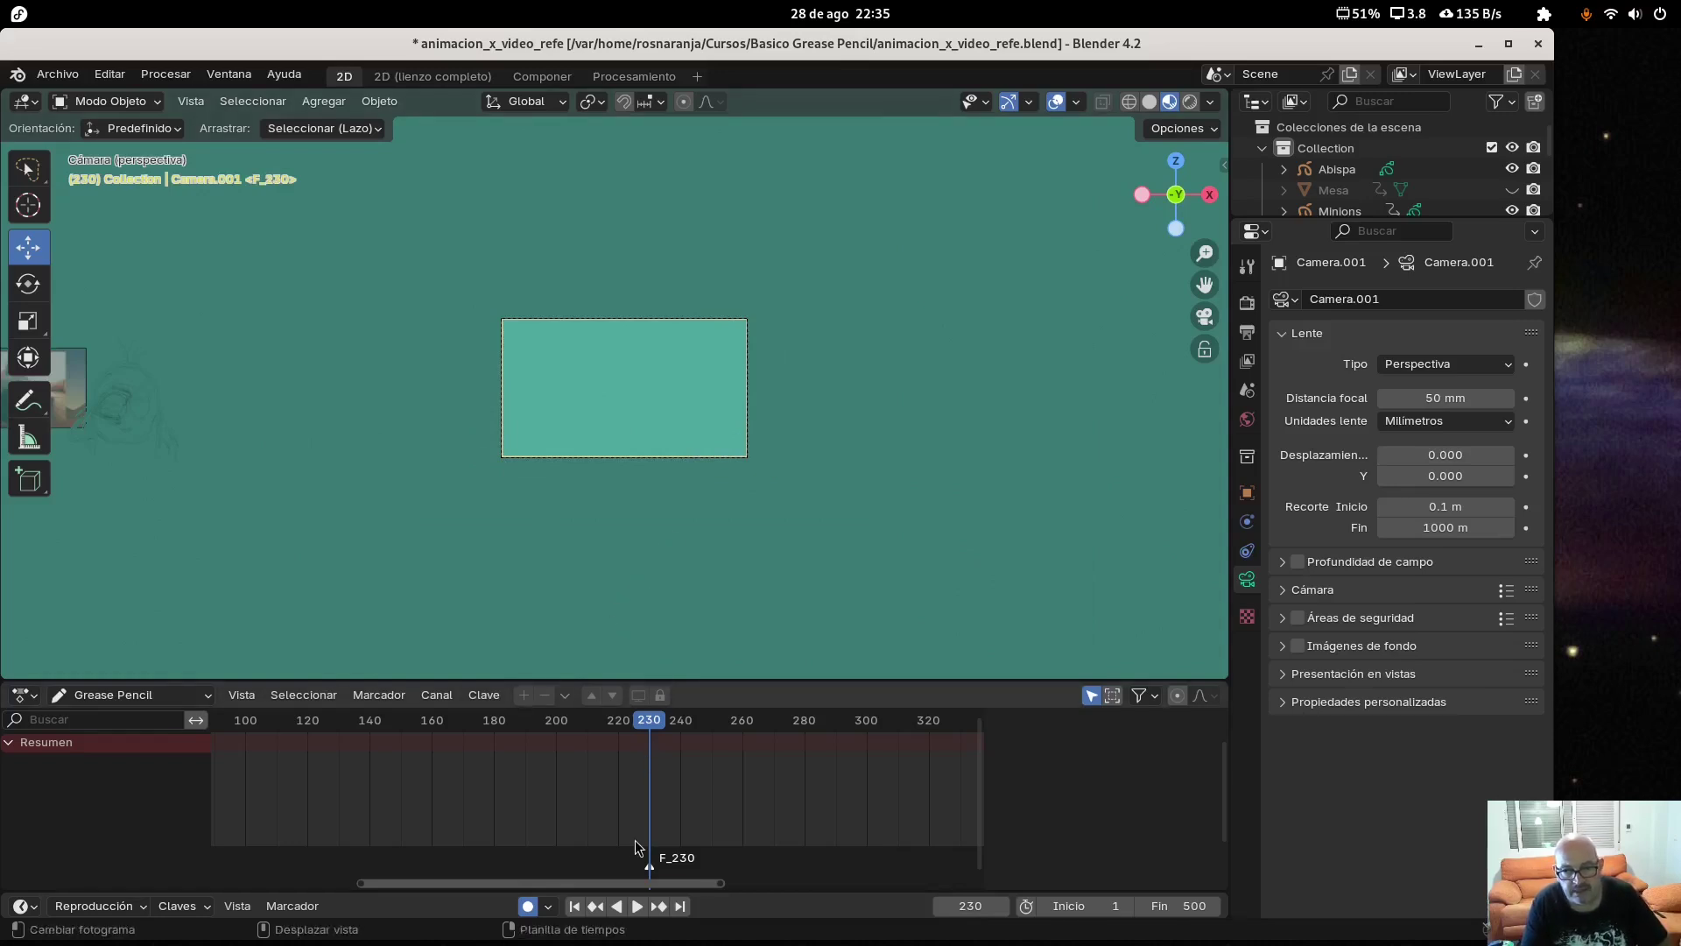
# Bind Camera.001 to the timeline marker at frame 230
pyautogui.click(306, 695)
pyautogui.moveTo(359, 698)
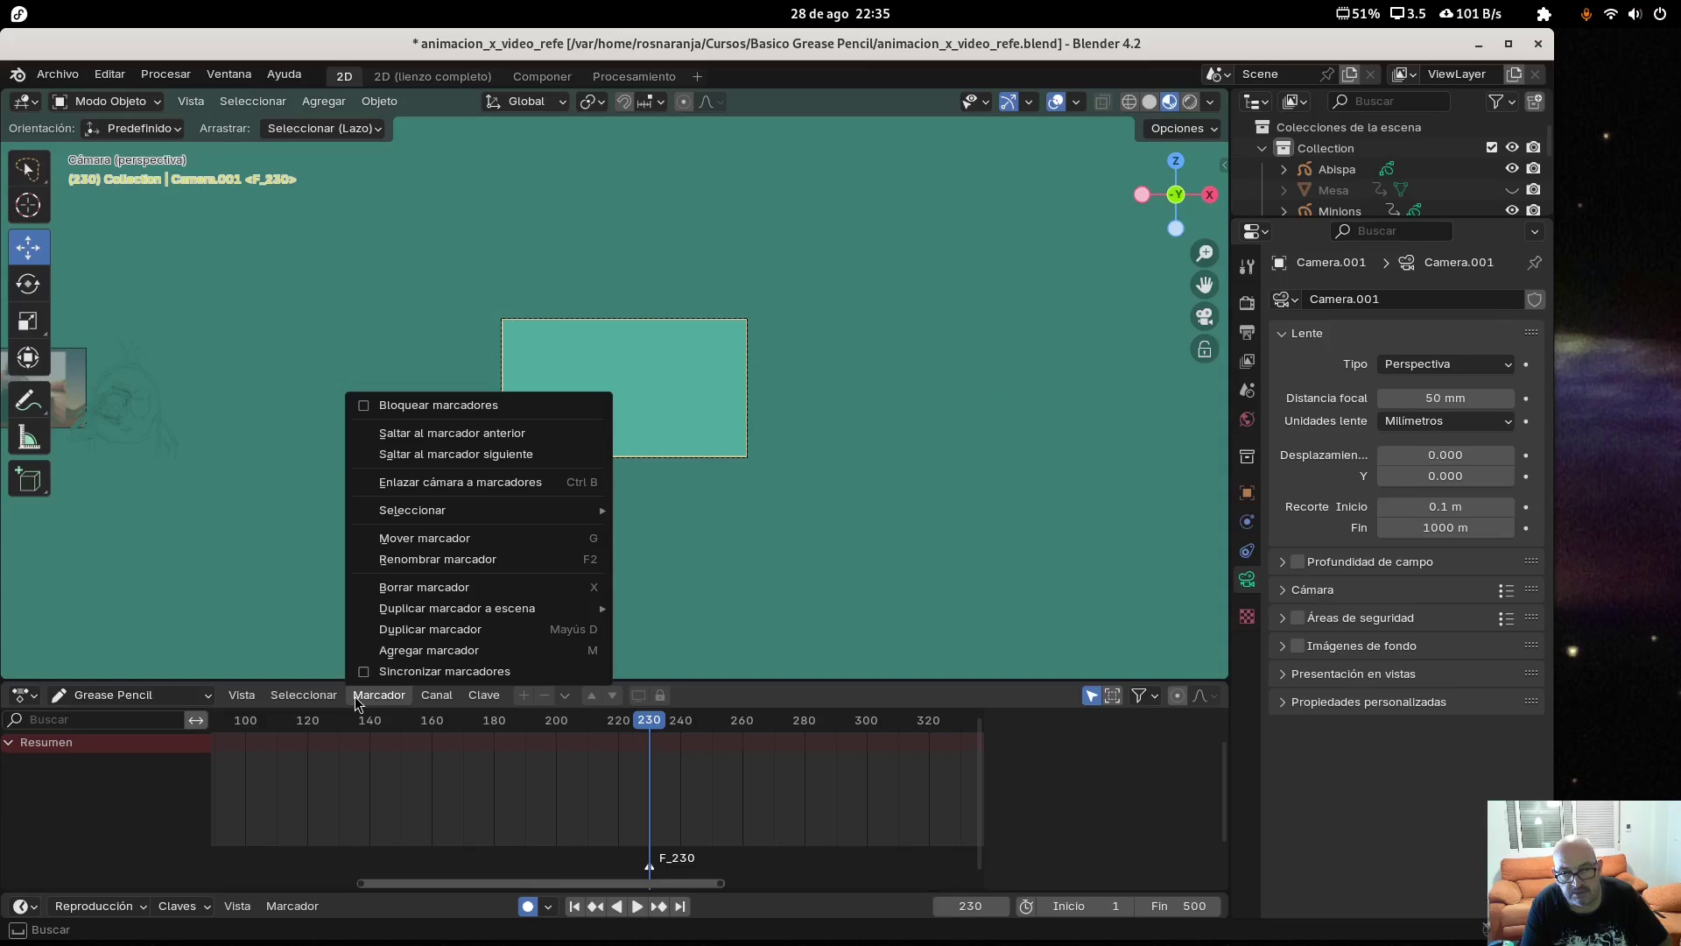
pyautogui.click(455, 484)
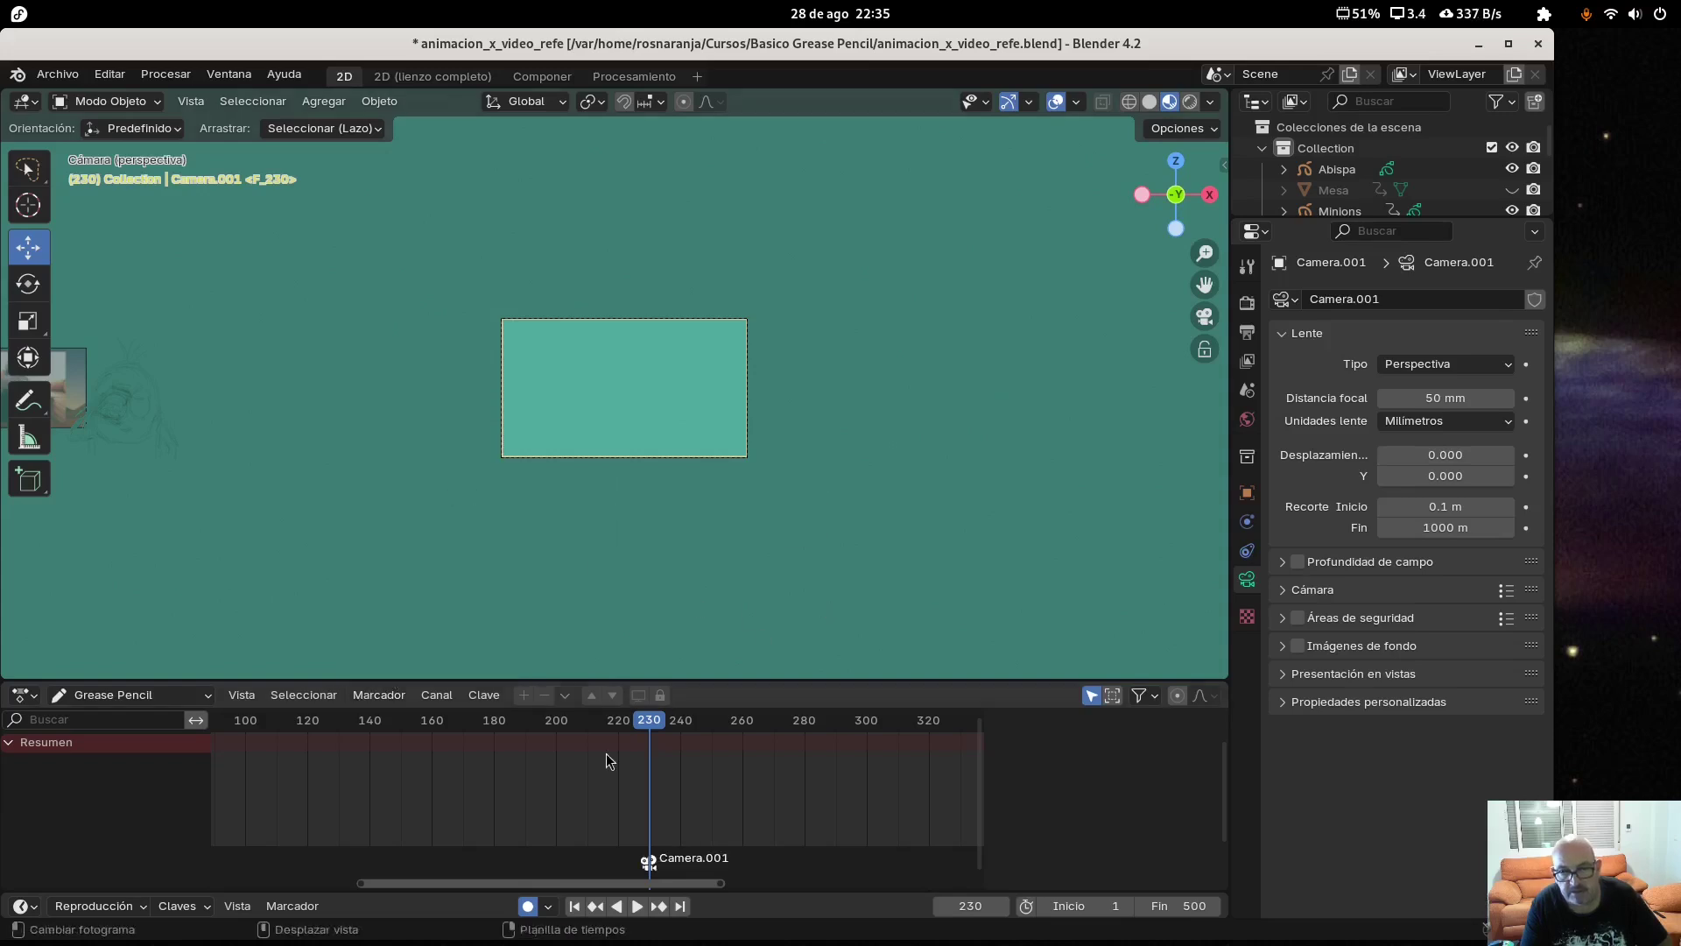
# Compare the camera view at frame 198 with frame 230 to check the shot around the camera marker
pyautogui.click(549, 722)
pyautogui.scroll(3, 486, 444)
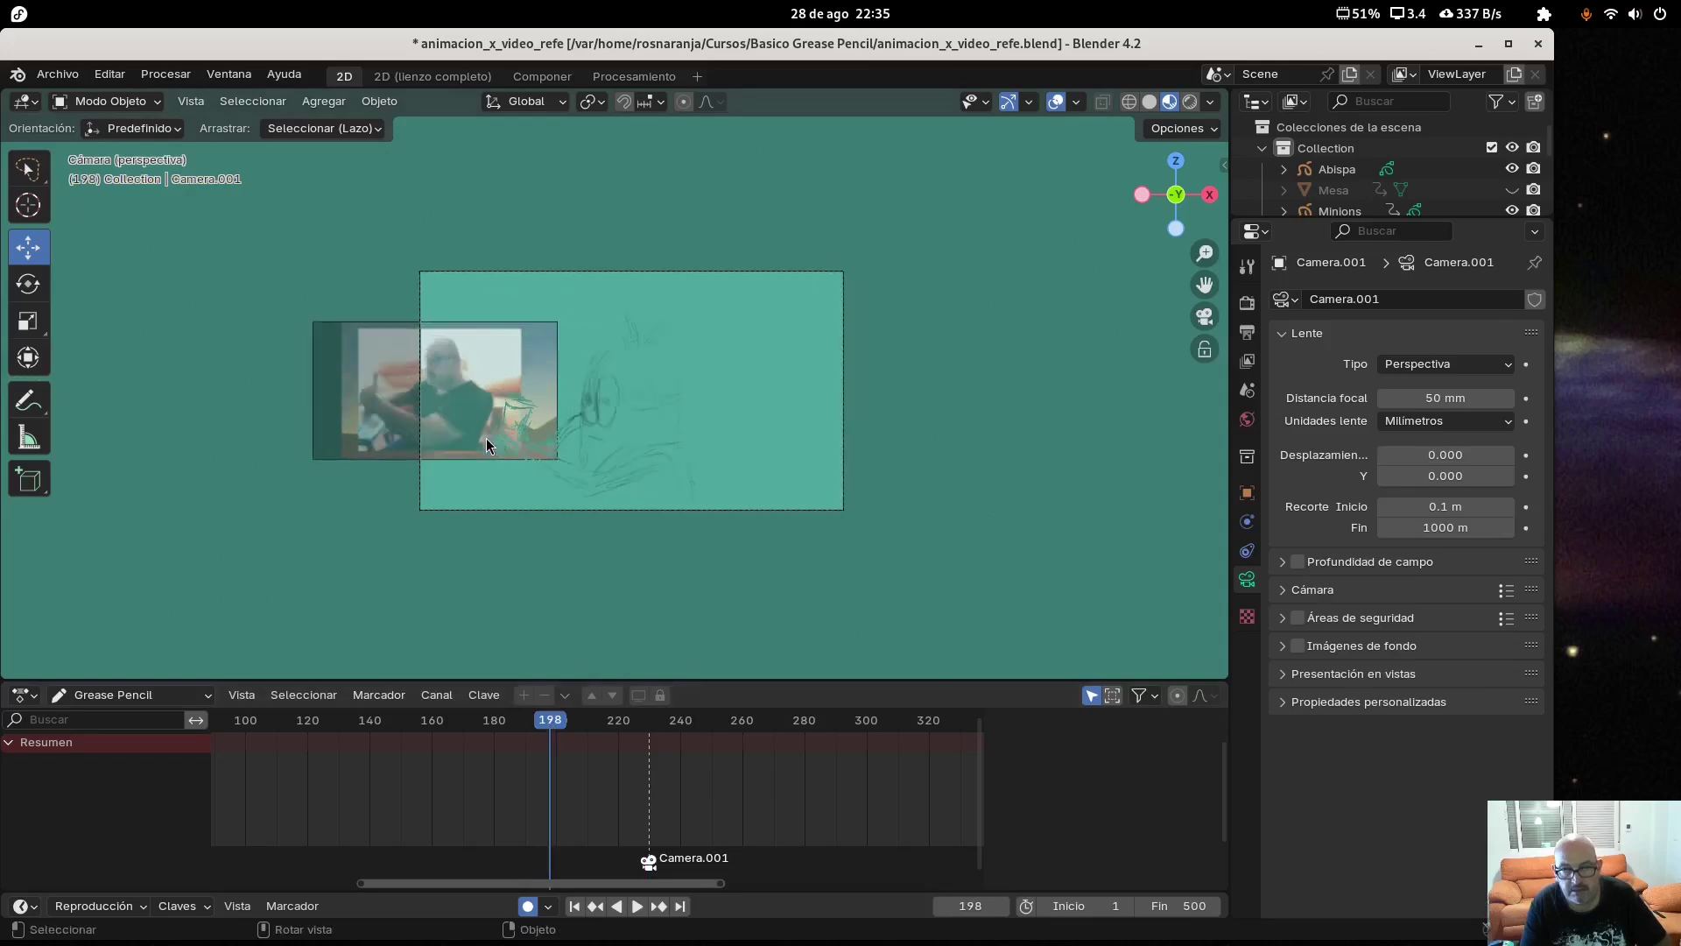
pyautogui.scroll(2, 486, 444)
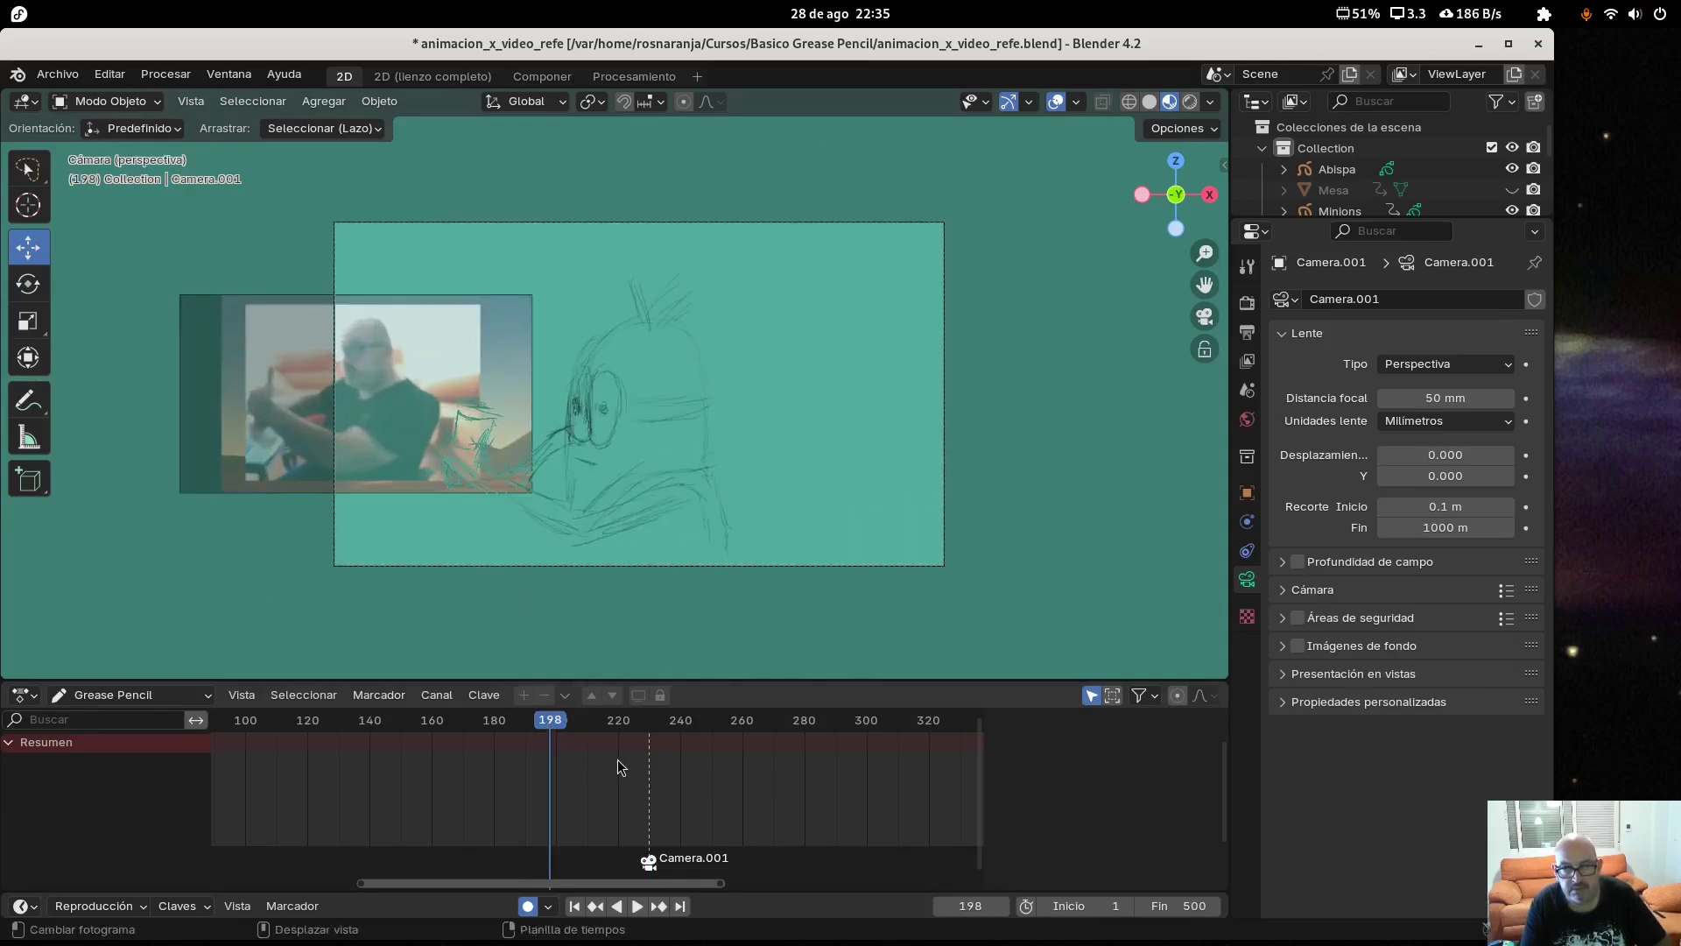
pyautogui.click(651, 722)
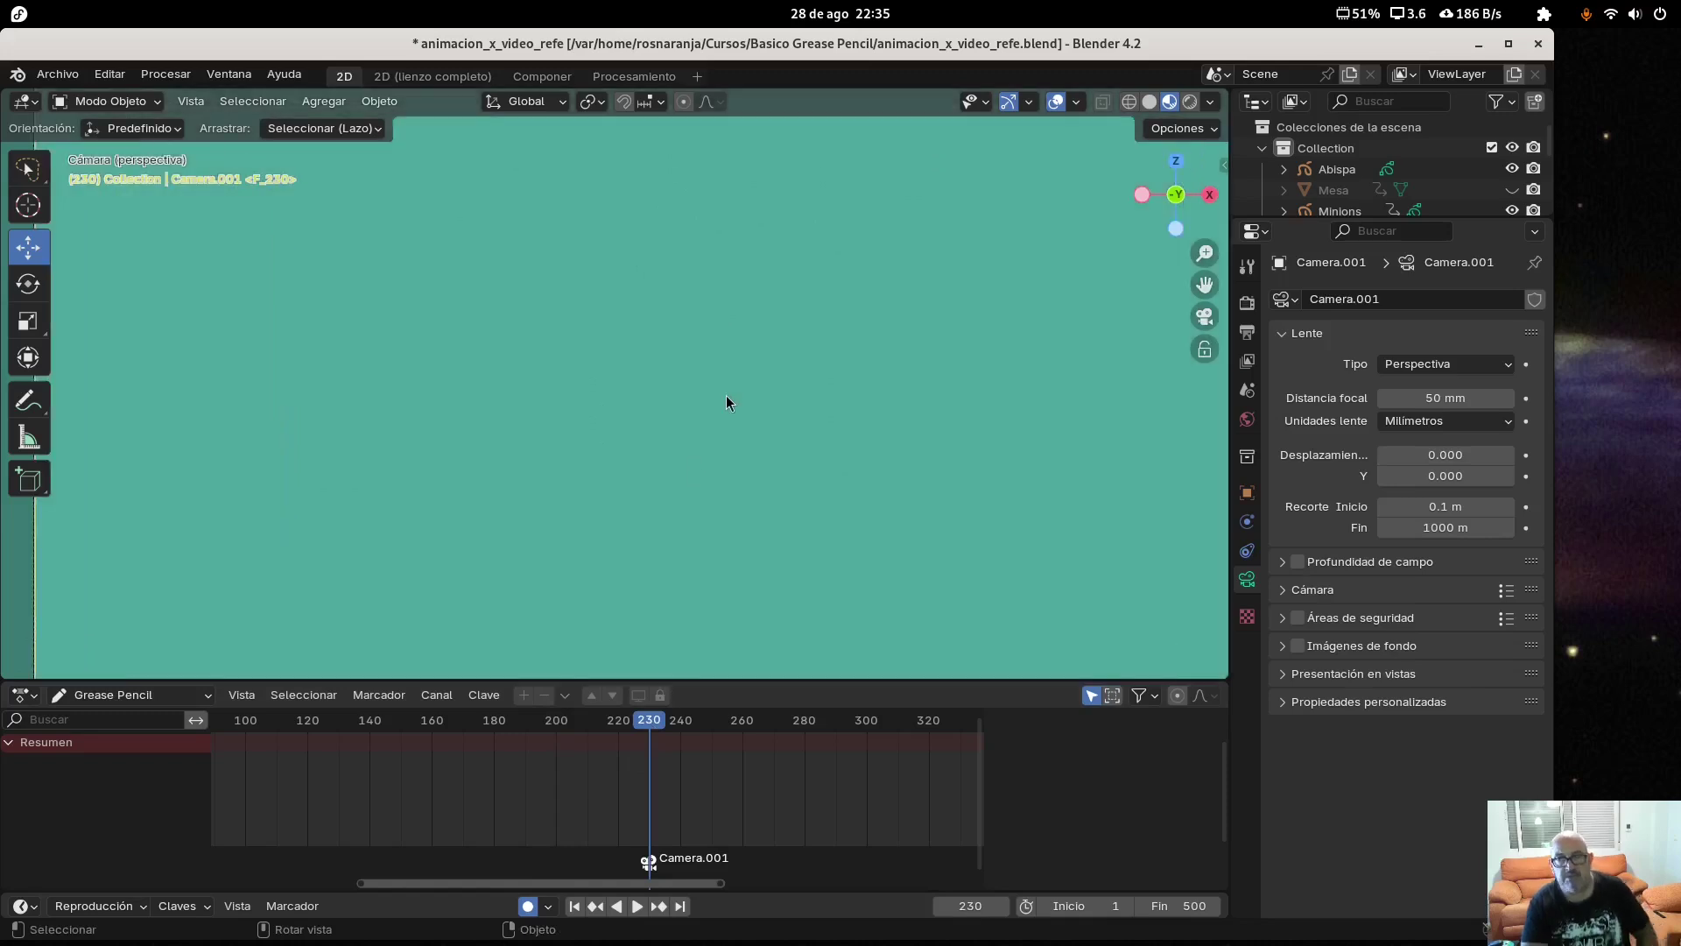
pyautogui.scroll(1, 727, 402)
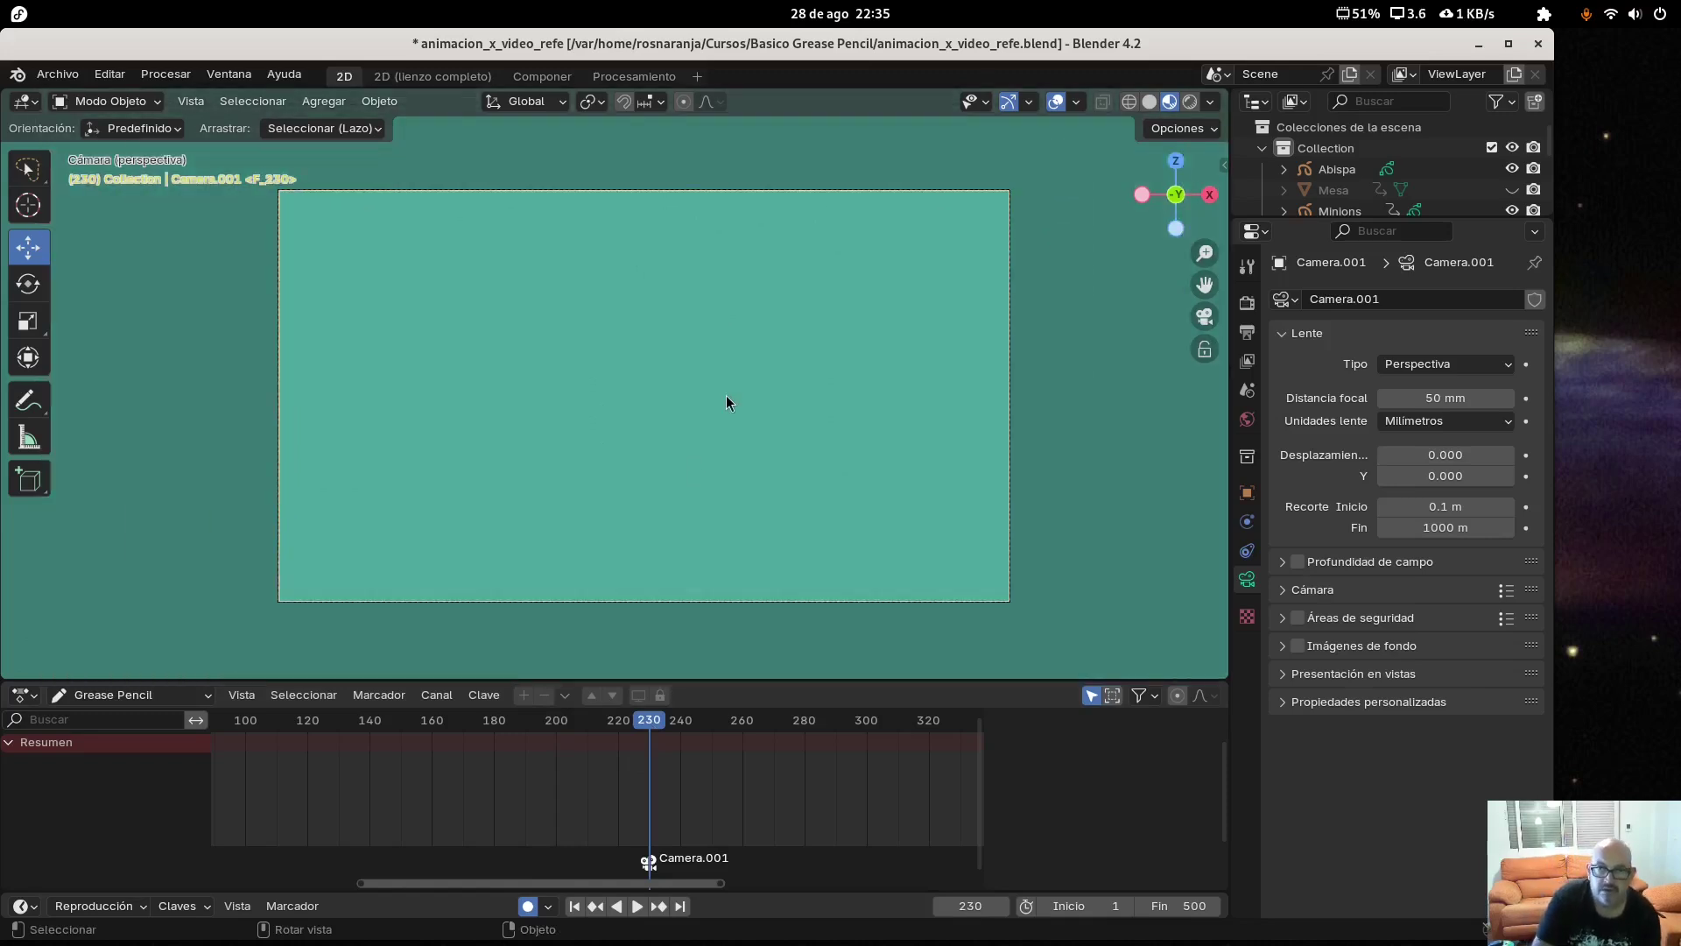
pyautogui.scroll(3, 726, 403)
pyautogui.scroll(-2, 727, 403)
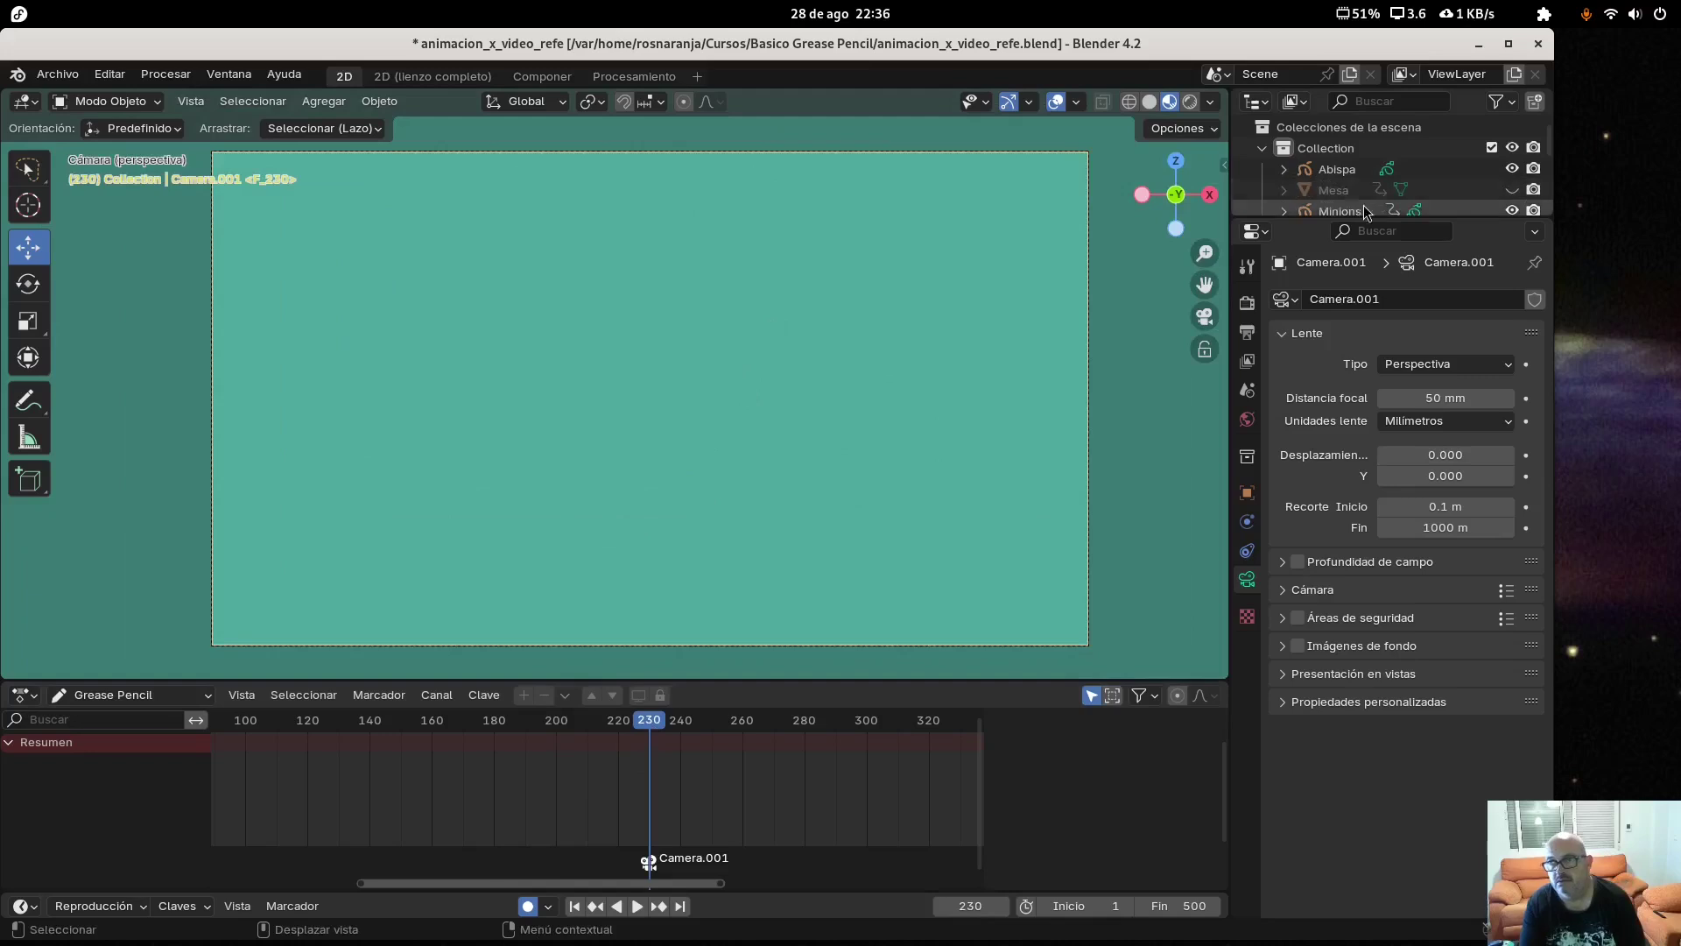
# Make Abispa the selected object and set the current frame to the Camera.001 marker at frame 230
pyautogui.click(1340, 169)
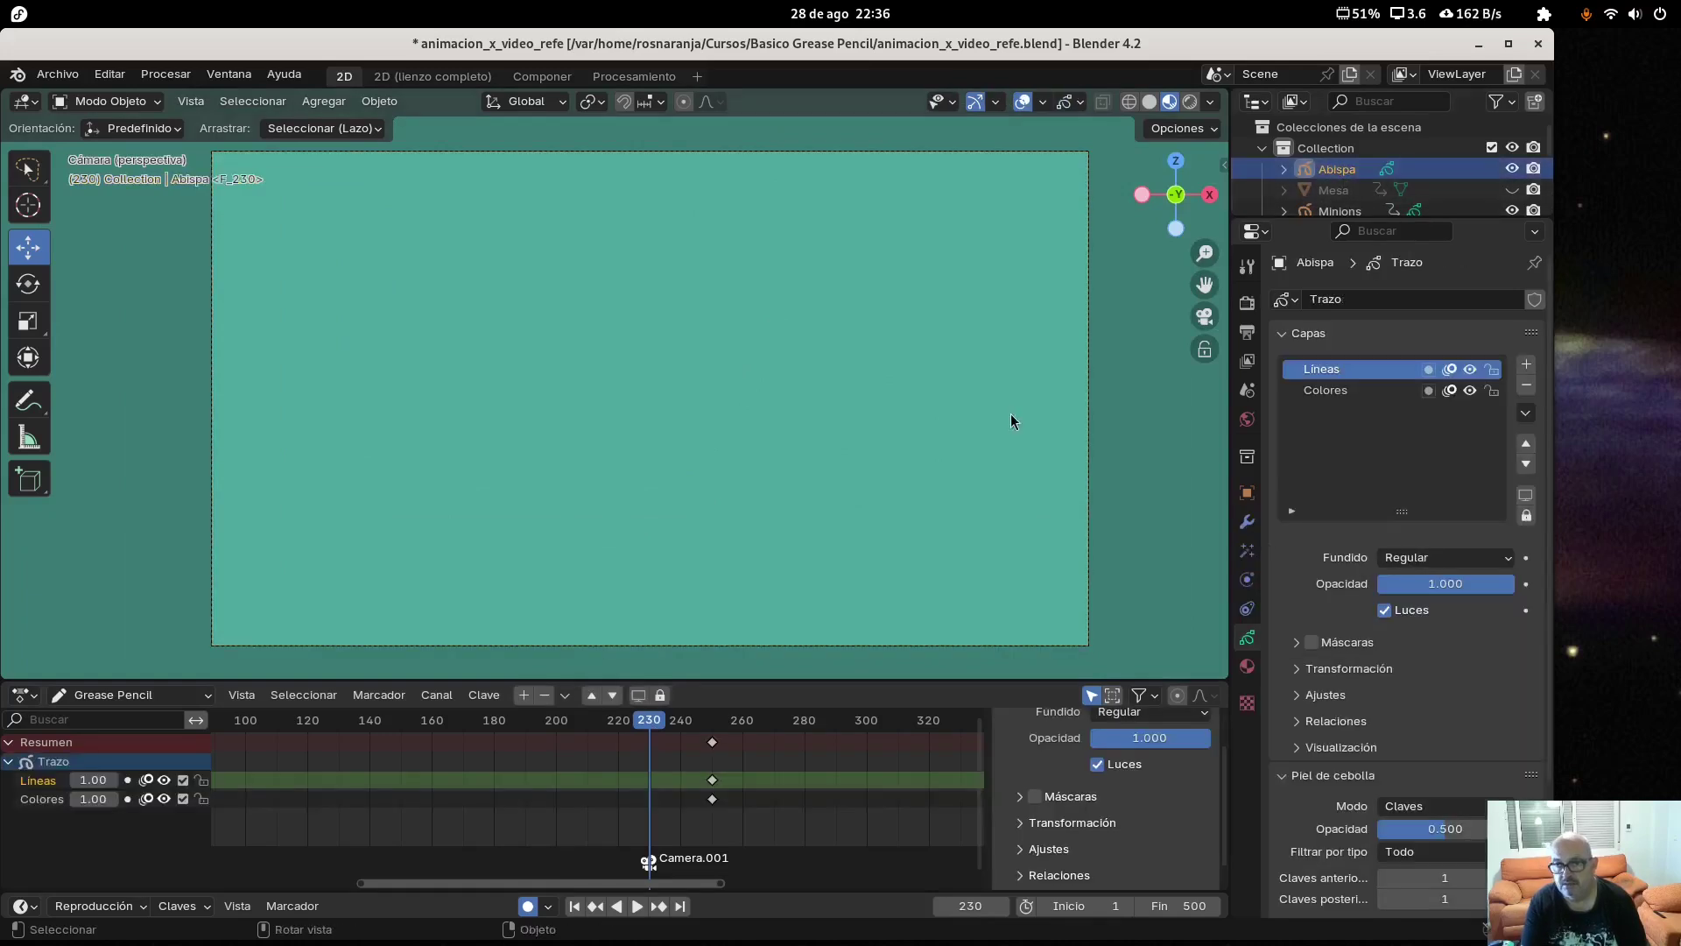
pyautogui.scroll(-2, 1326, 203)
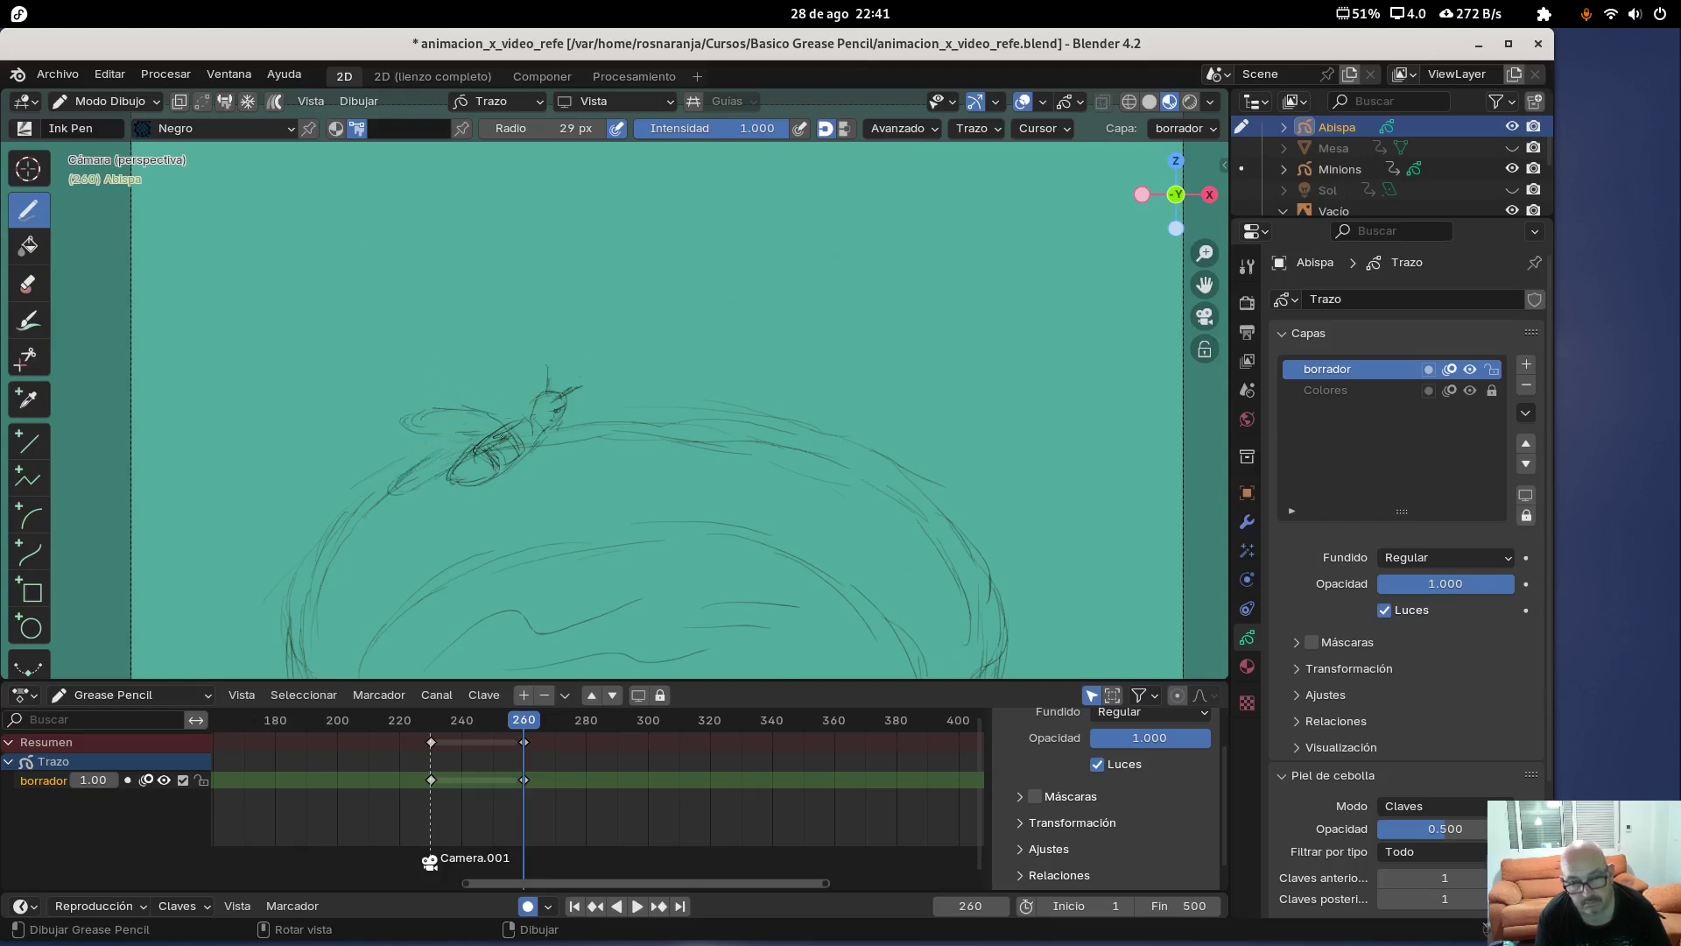
pyautogui.click(434, 725)
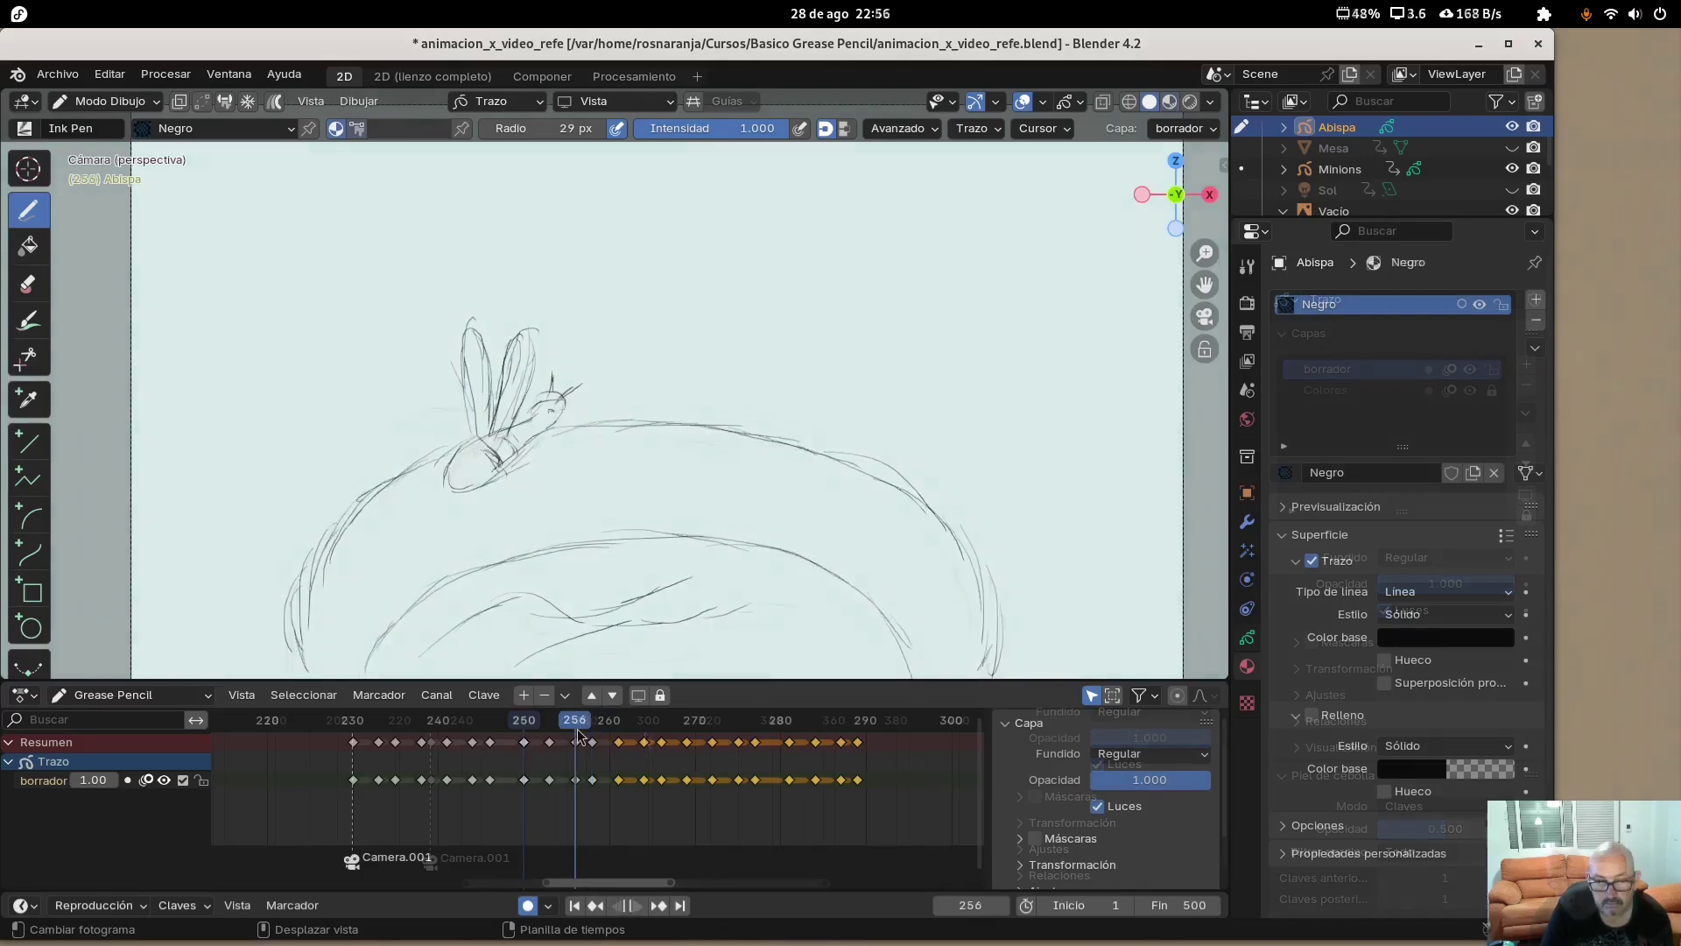
# Go to frame 250 and delete the Abispa keyframe there, which holds only a stray partial stroke
pyautogui.moveTo(555, 734); pyautogui.dragTo(527, 733)
pyautogui.click(525, 742)
pyautogui.press('x')
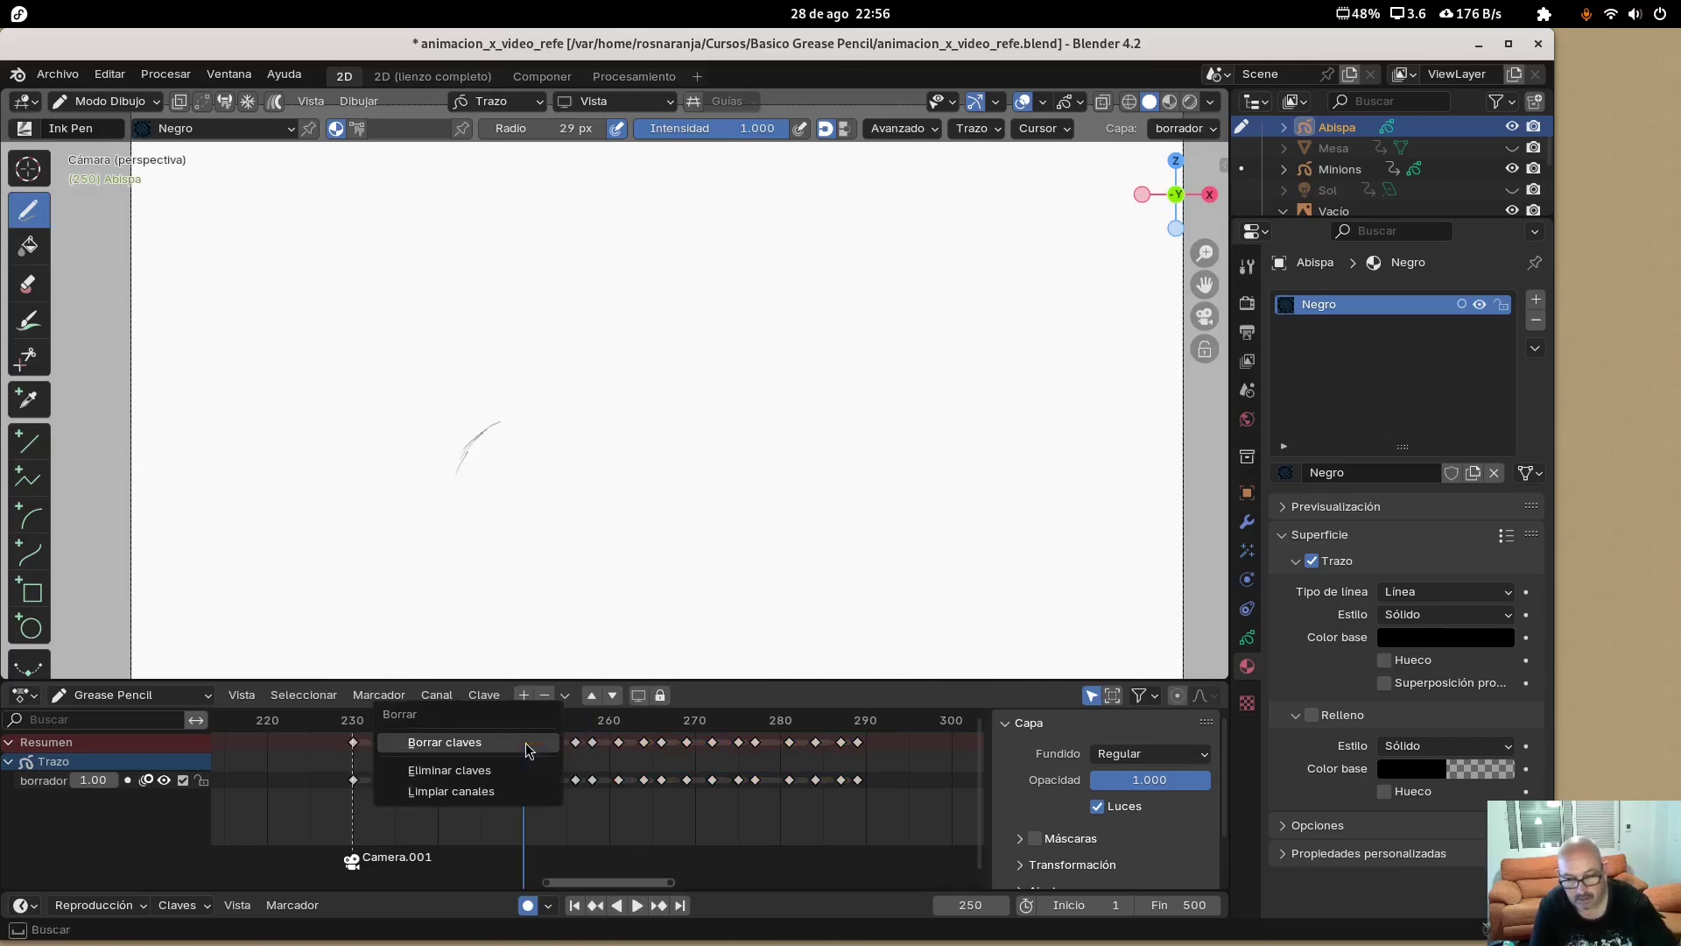
pyautogui.click(527, 745)
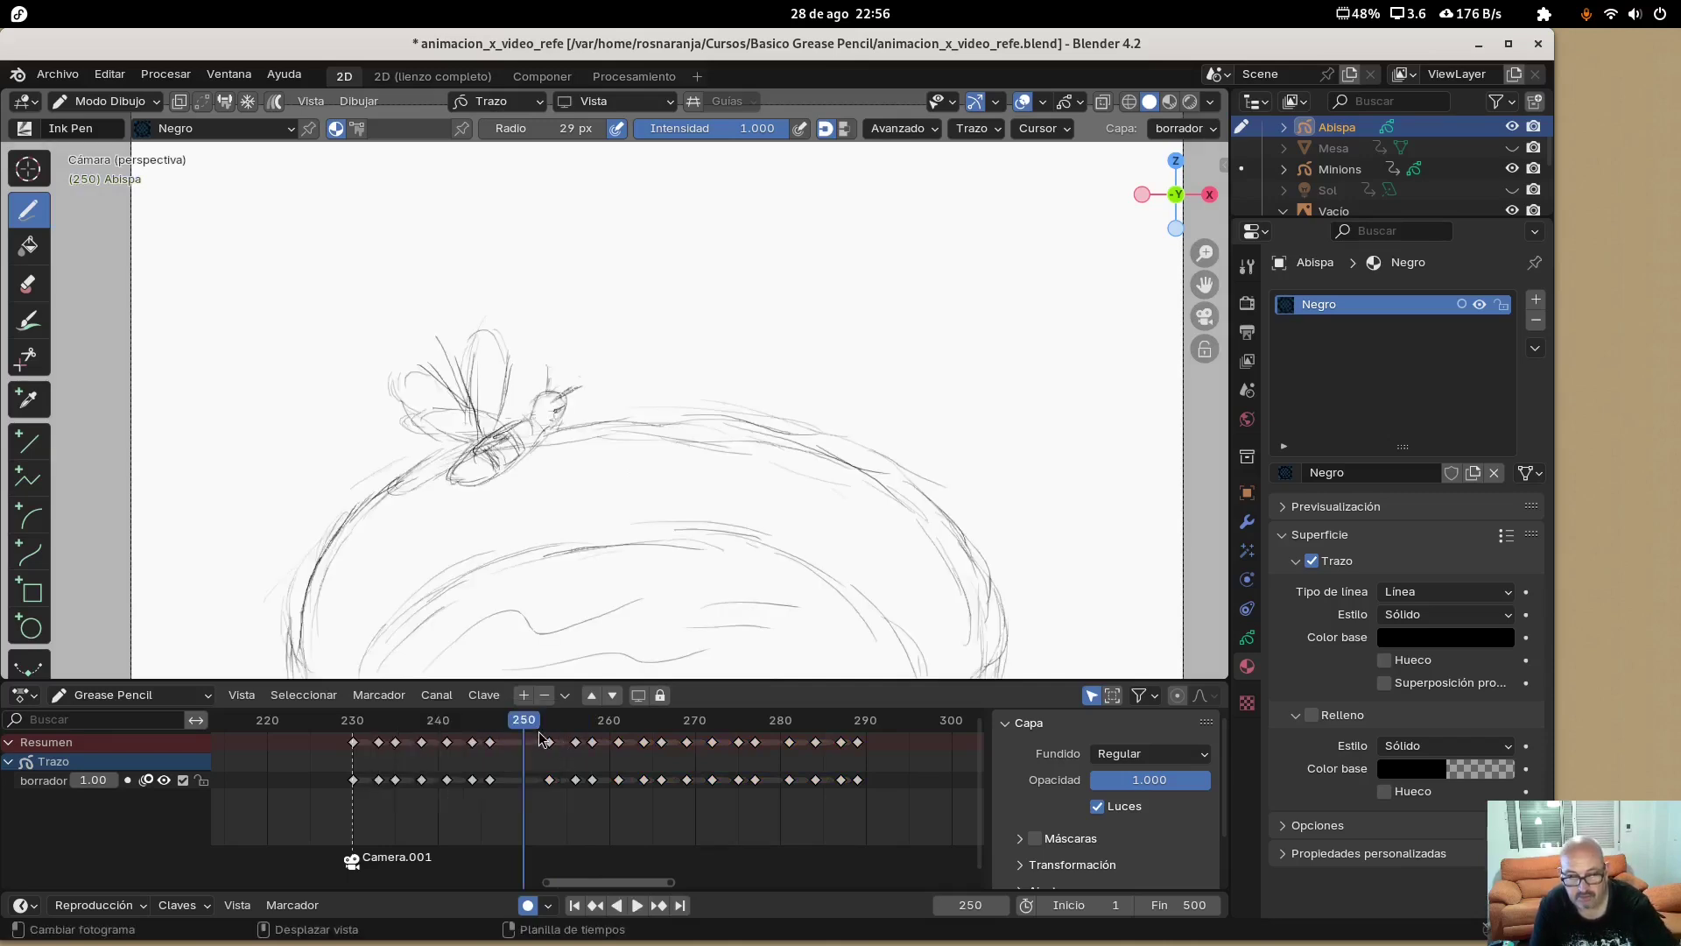
# Select the Abispa keyframes from frame 253 to about 277 and shift them 5 frames earlier to close the gap
pyautogui.press('b')
pyautogui.moveTo(537, 732); pyautogui.dragTo(760, 804)
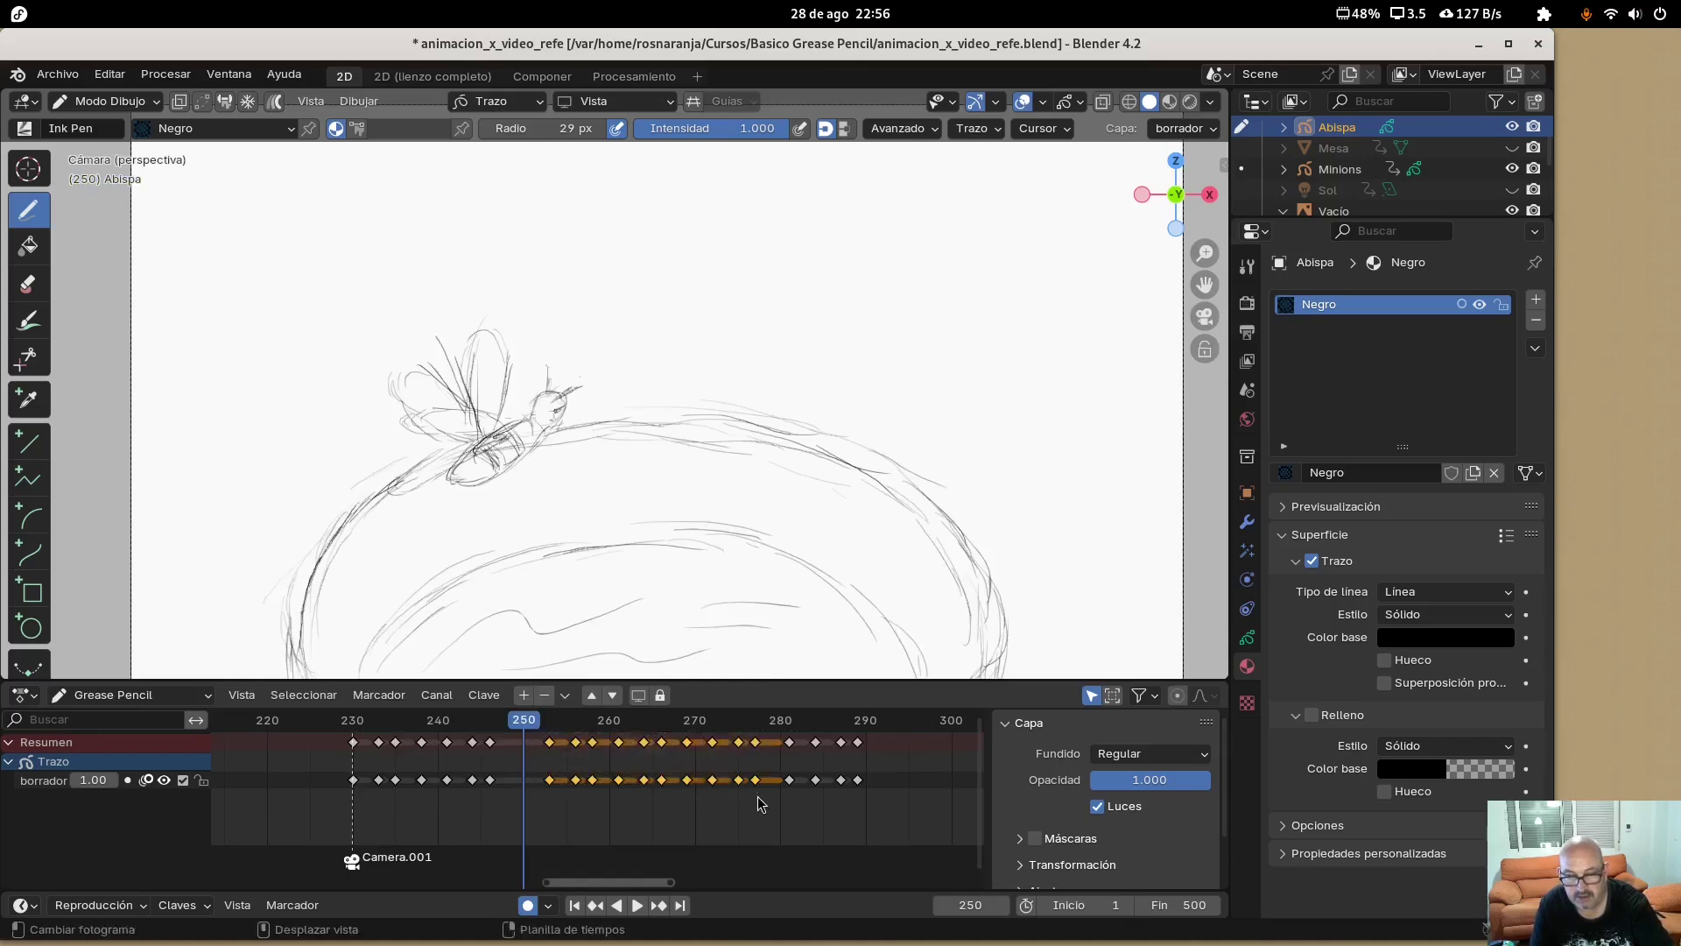
pyautogui.press('g')
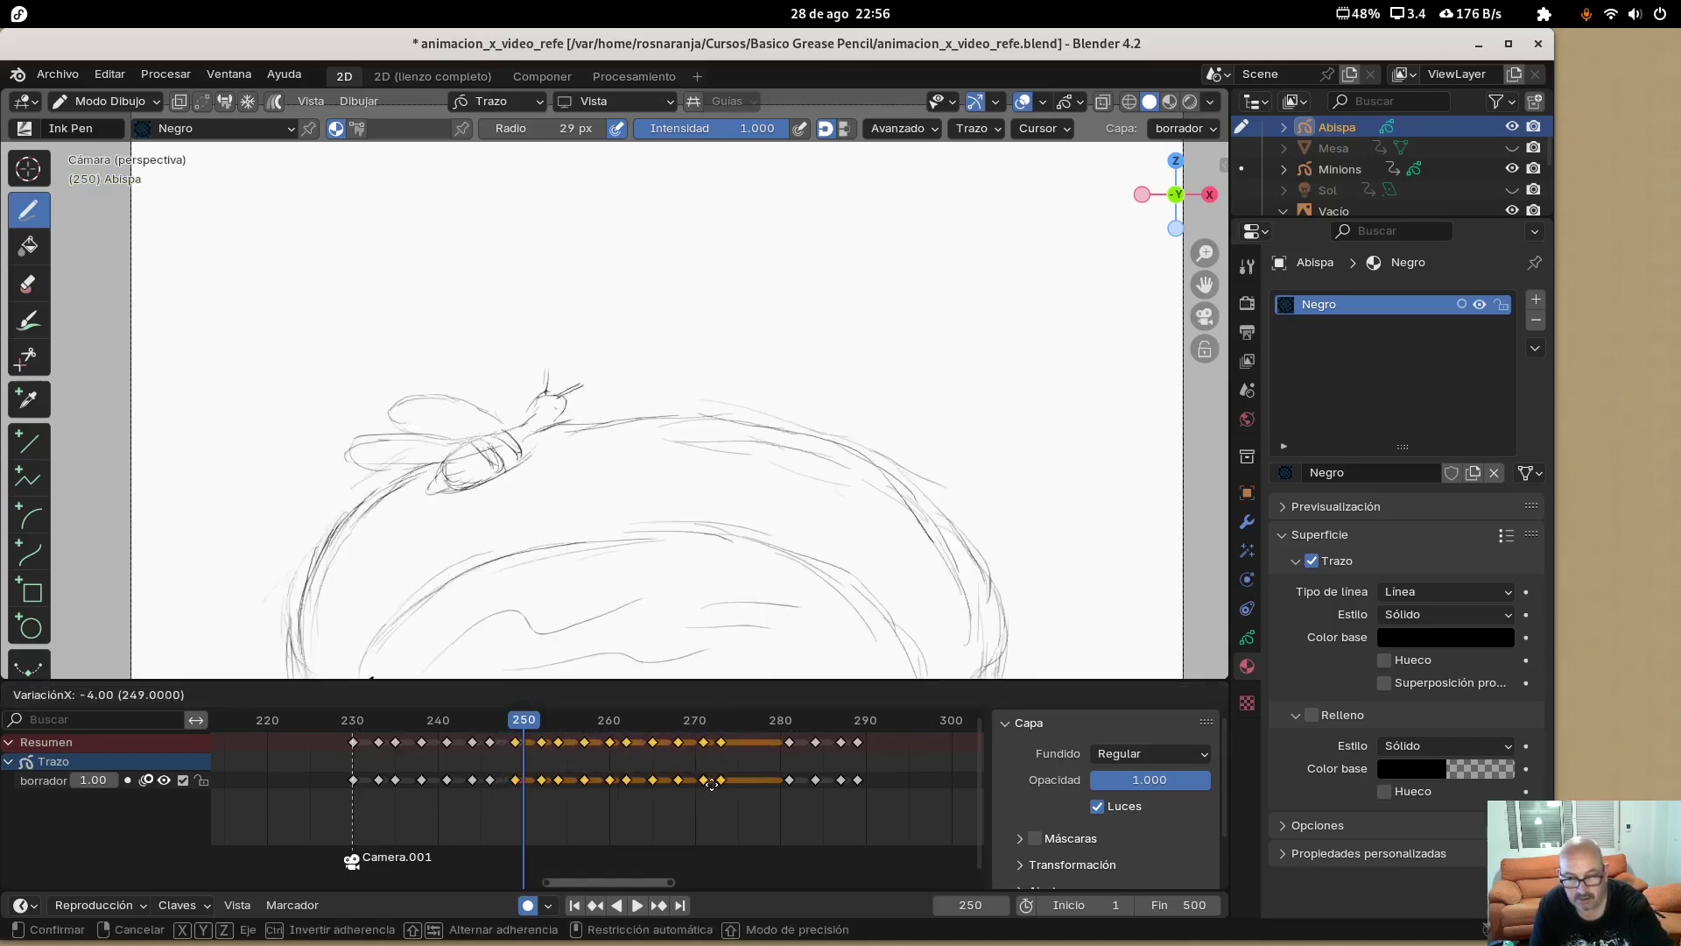
pyautogui.click(705, 784)
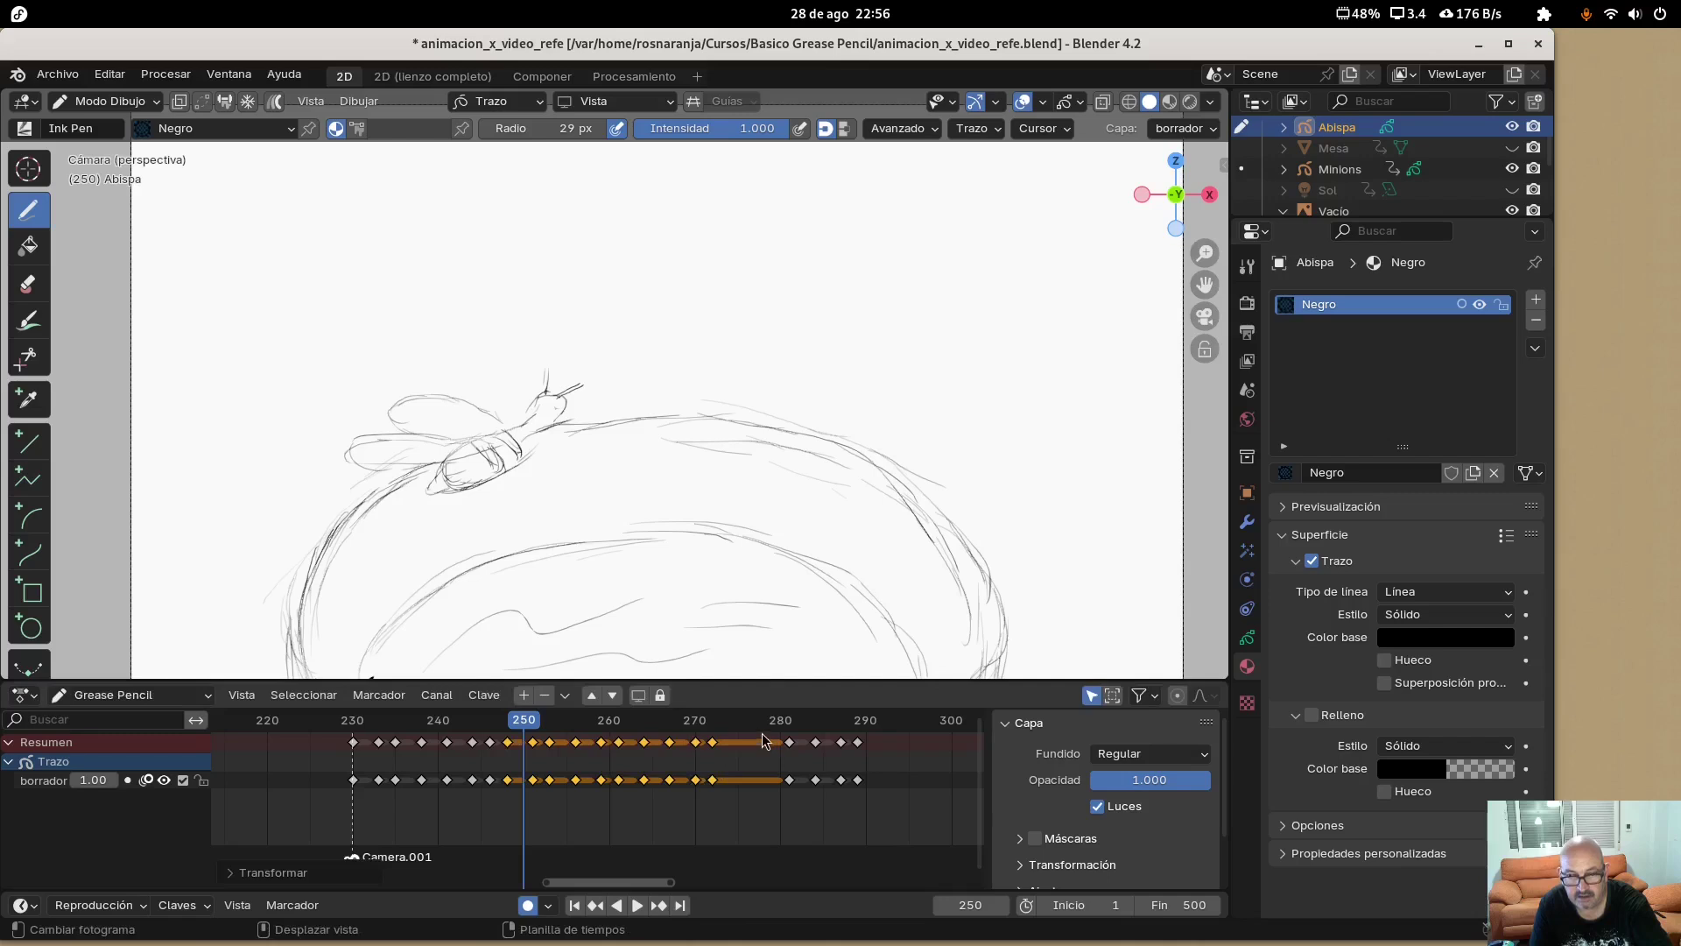
# Deselect everything, select the final group of Abispa keyframes from frame 281 onward, and shift it earlier towards the preceding keys
pyautogui.click(761, 732)
pyautogui.rightClick(761, 740)
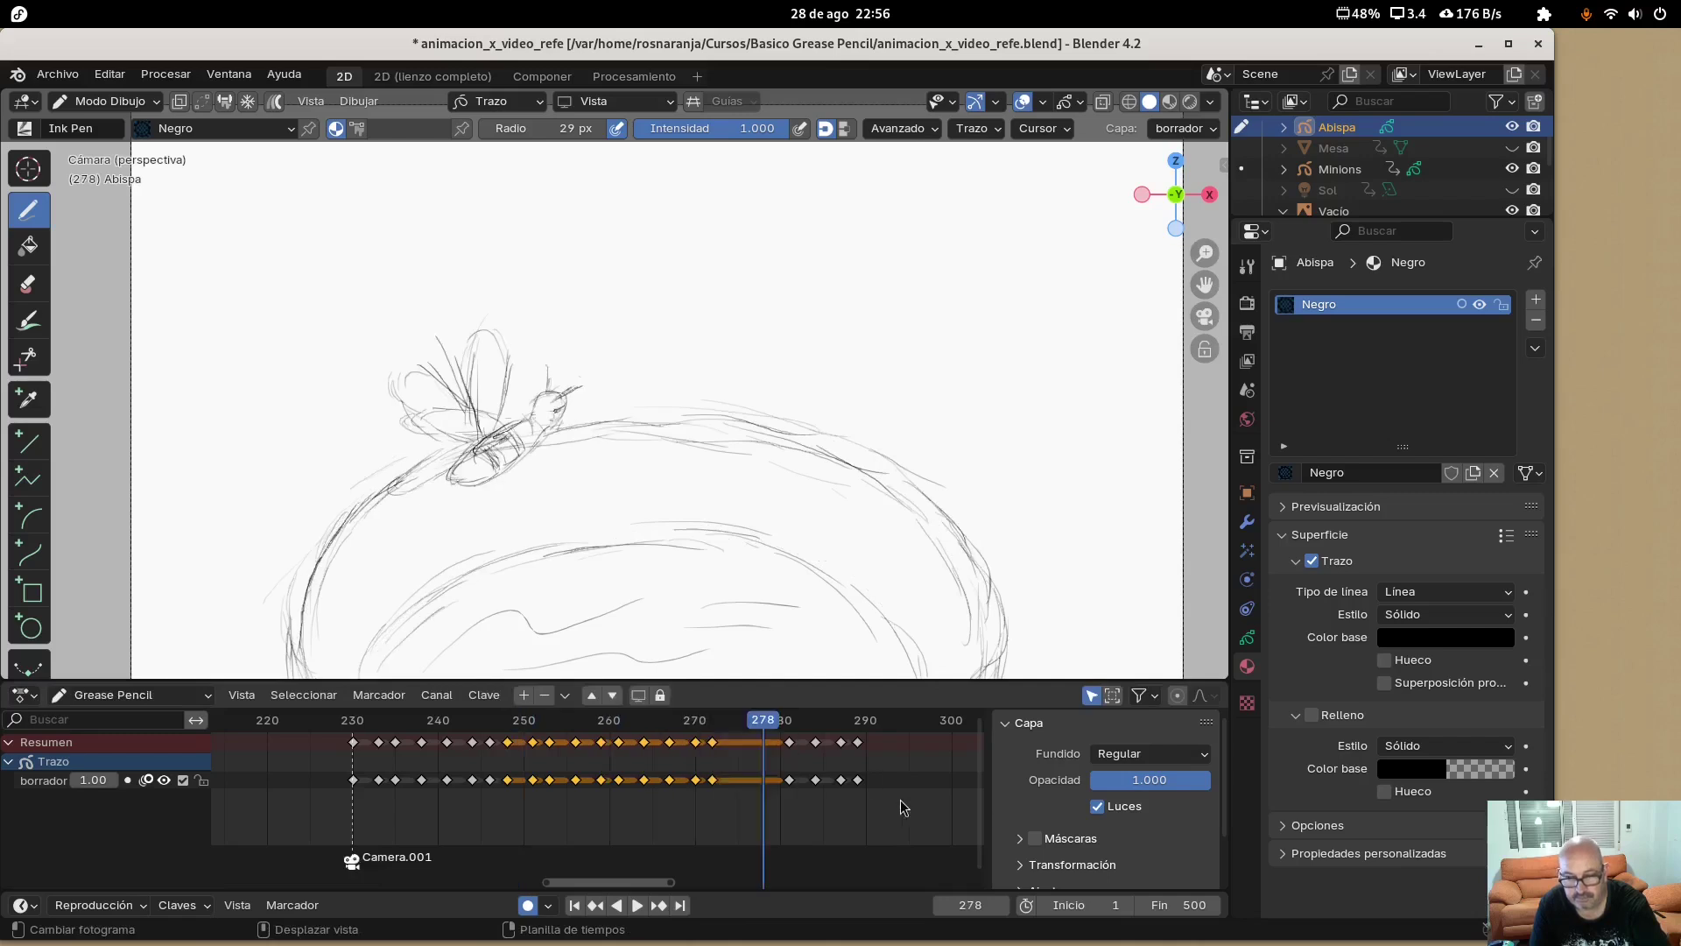
pyautogui.hotkey('alt', 'a')
pyautogui.press('b')
pyautogui.moveTo(882, 814); pyautogui.dragTo(778, 732)
pyautogui.press('g')
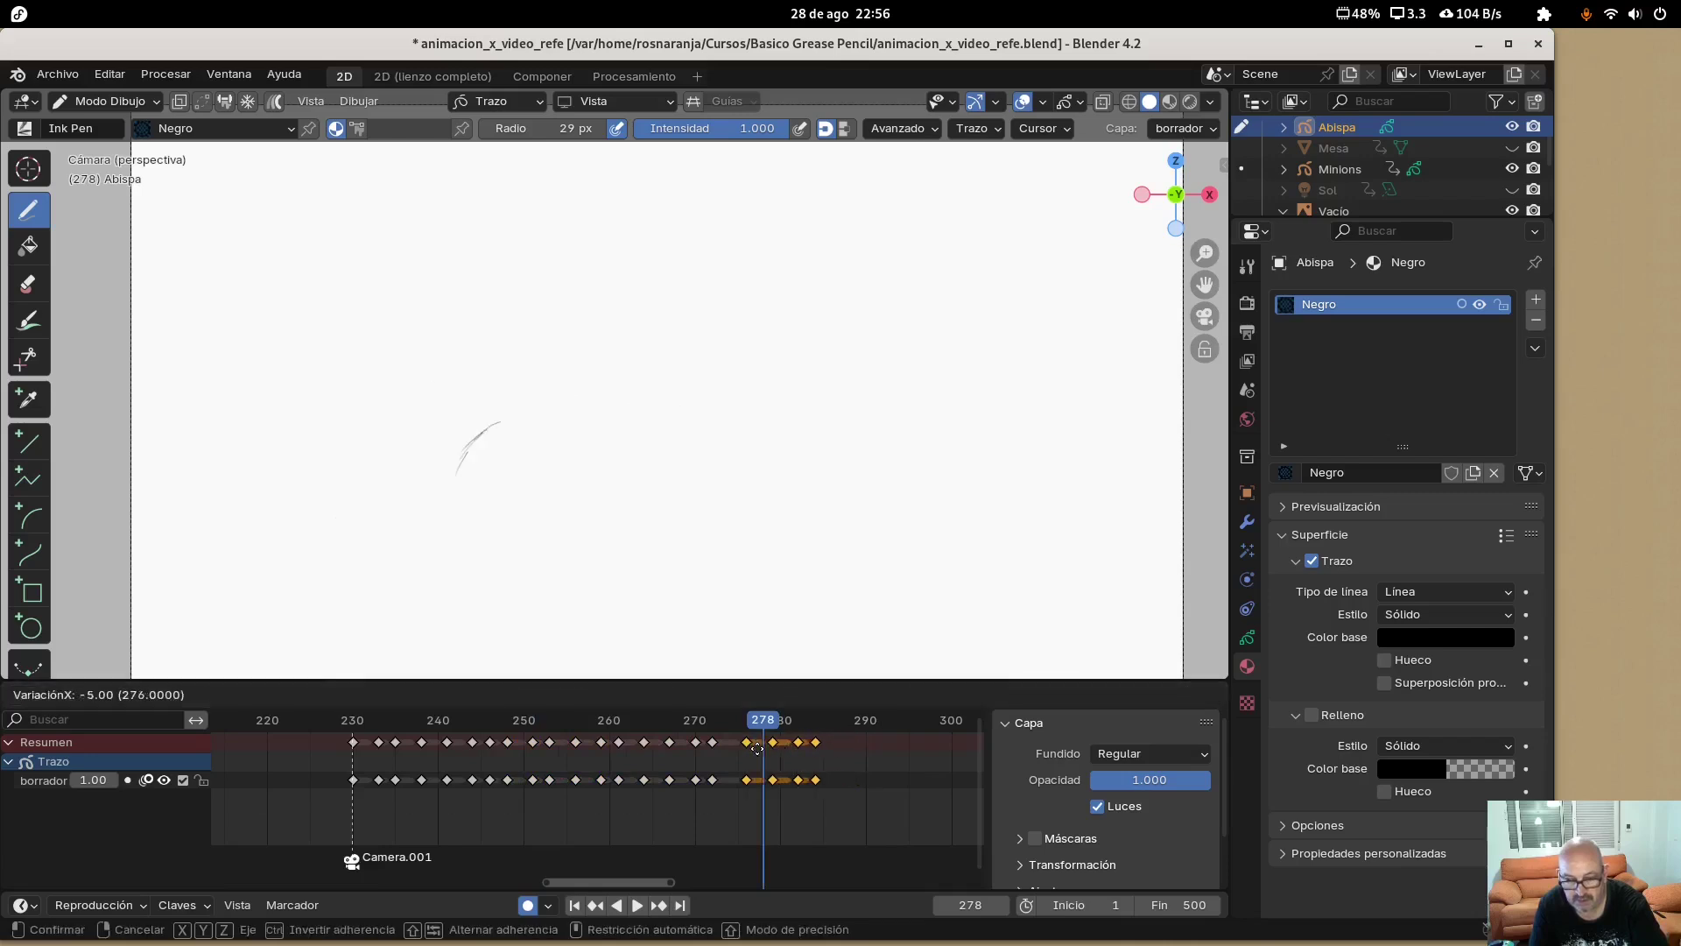
pyautogui.click(745, 760)
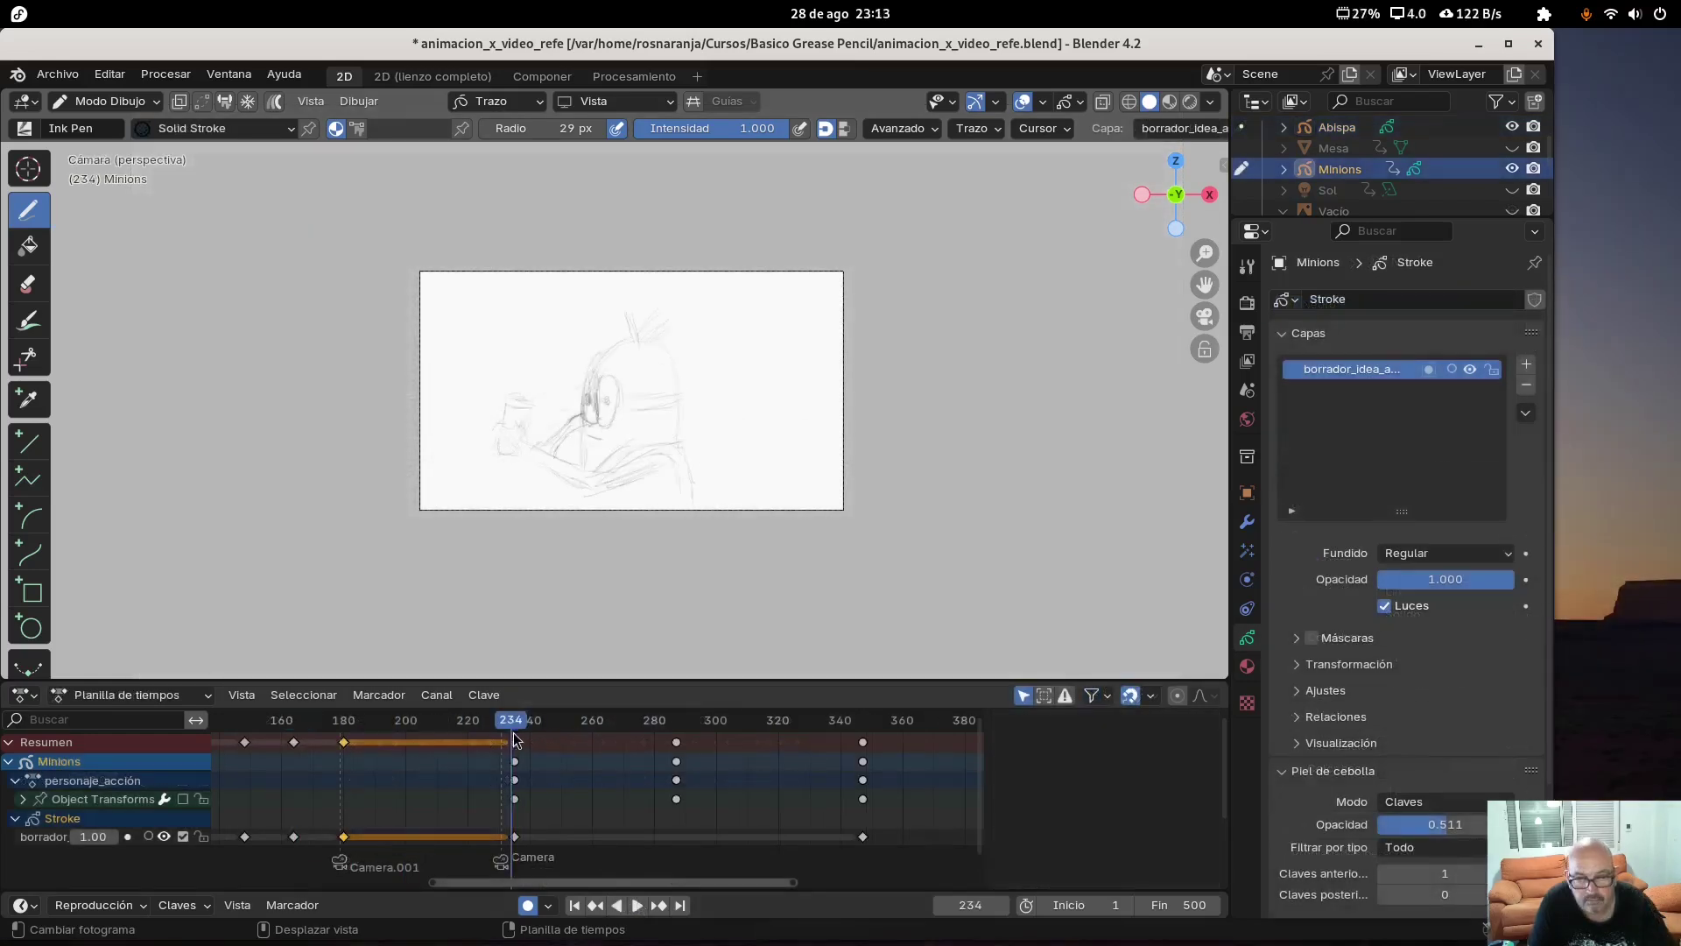
# Move the Minions keyframes just after the Camera marker back so they line up with that marker
pyautogui.click(516, 744)
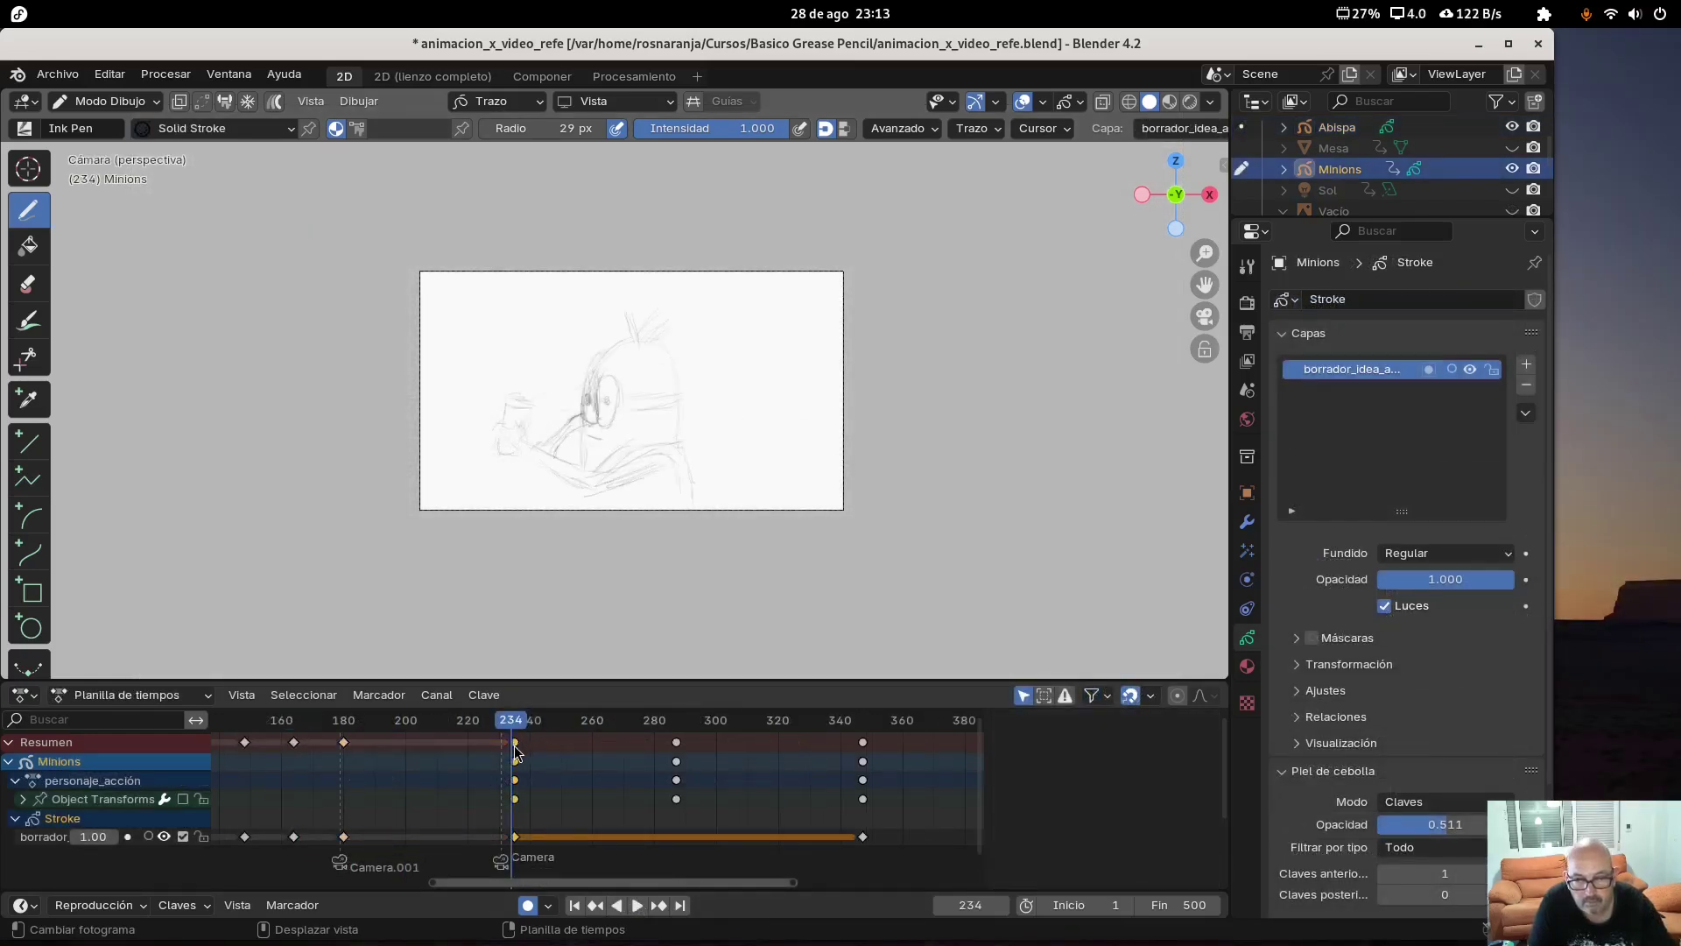
pyautogui.moveTo(516, 751); pyautogui.dragTo(505, 744)
# Play the animation from frame 178 to review the camera switches and the minion's pose timing
pyautogui.press('Down')
pyautogui.press('Down')
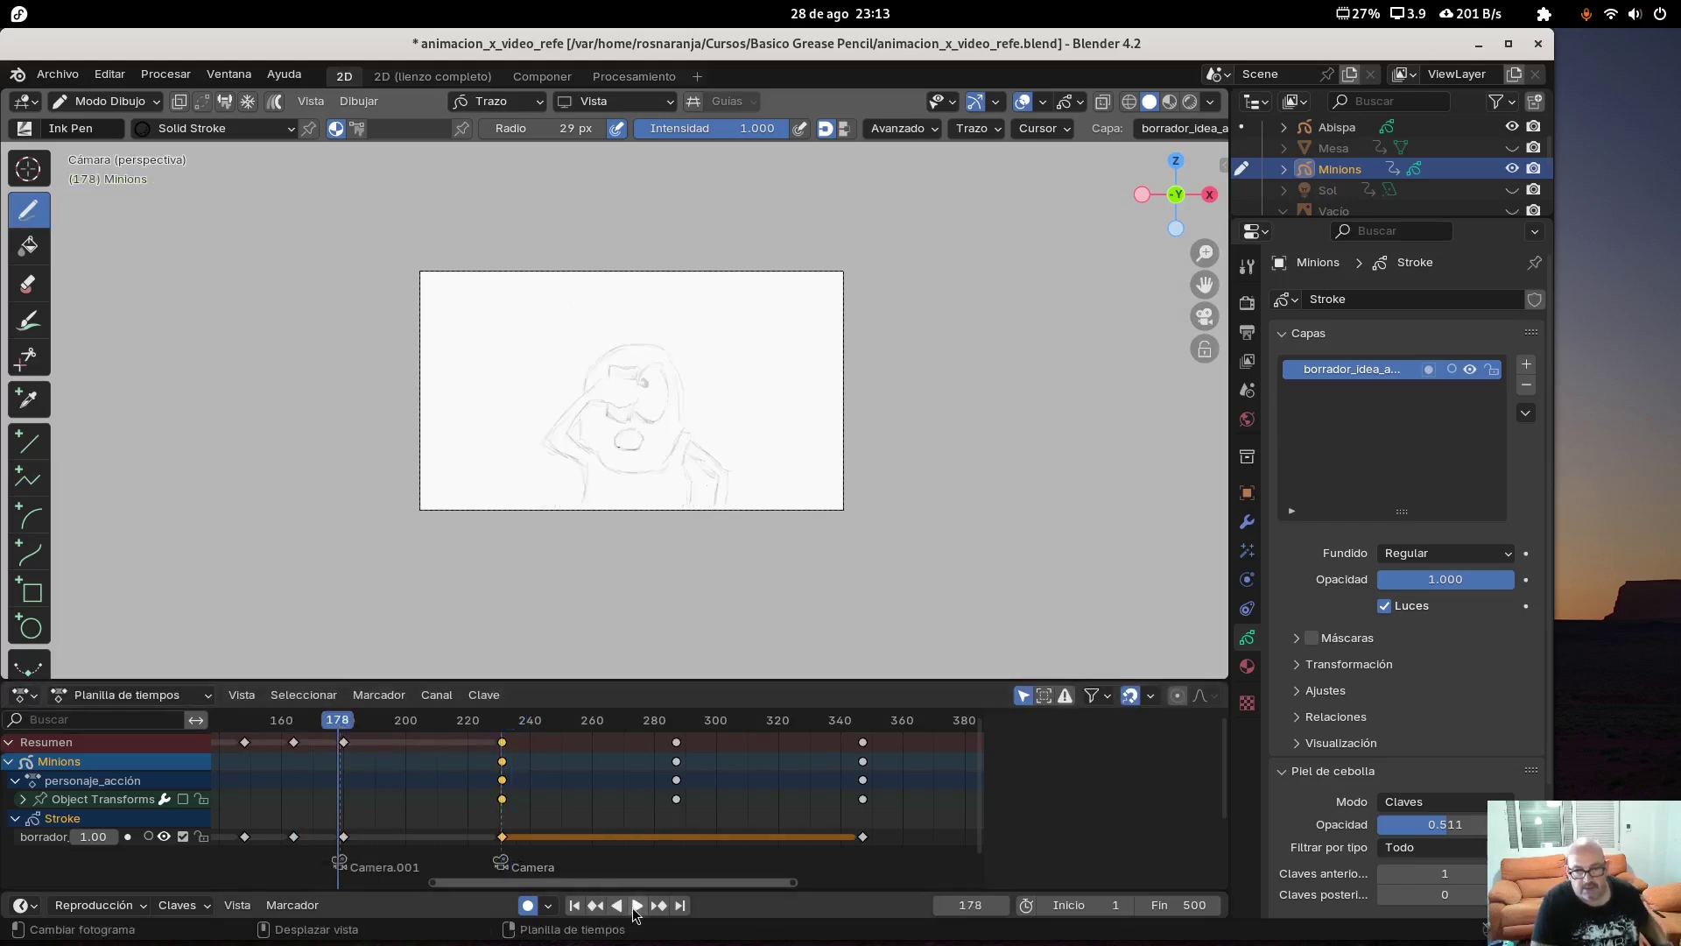
pyautogui.click(636, 906)
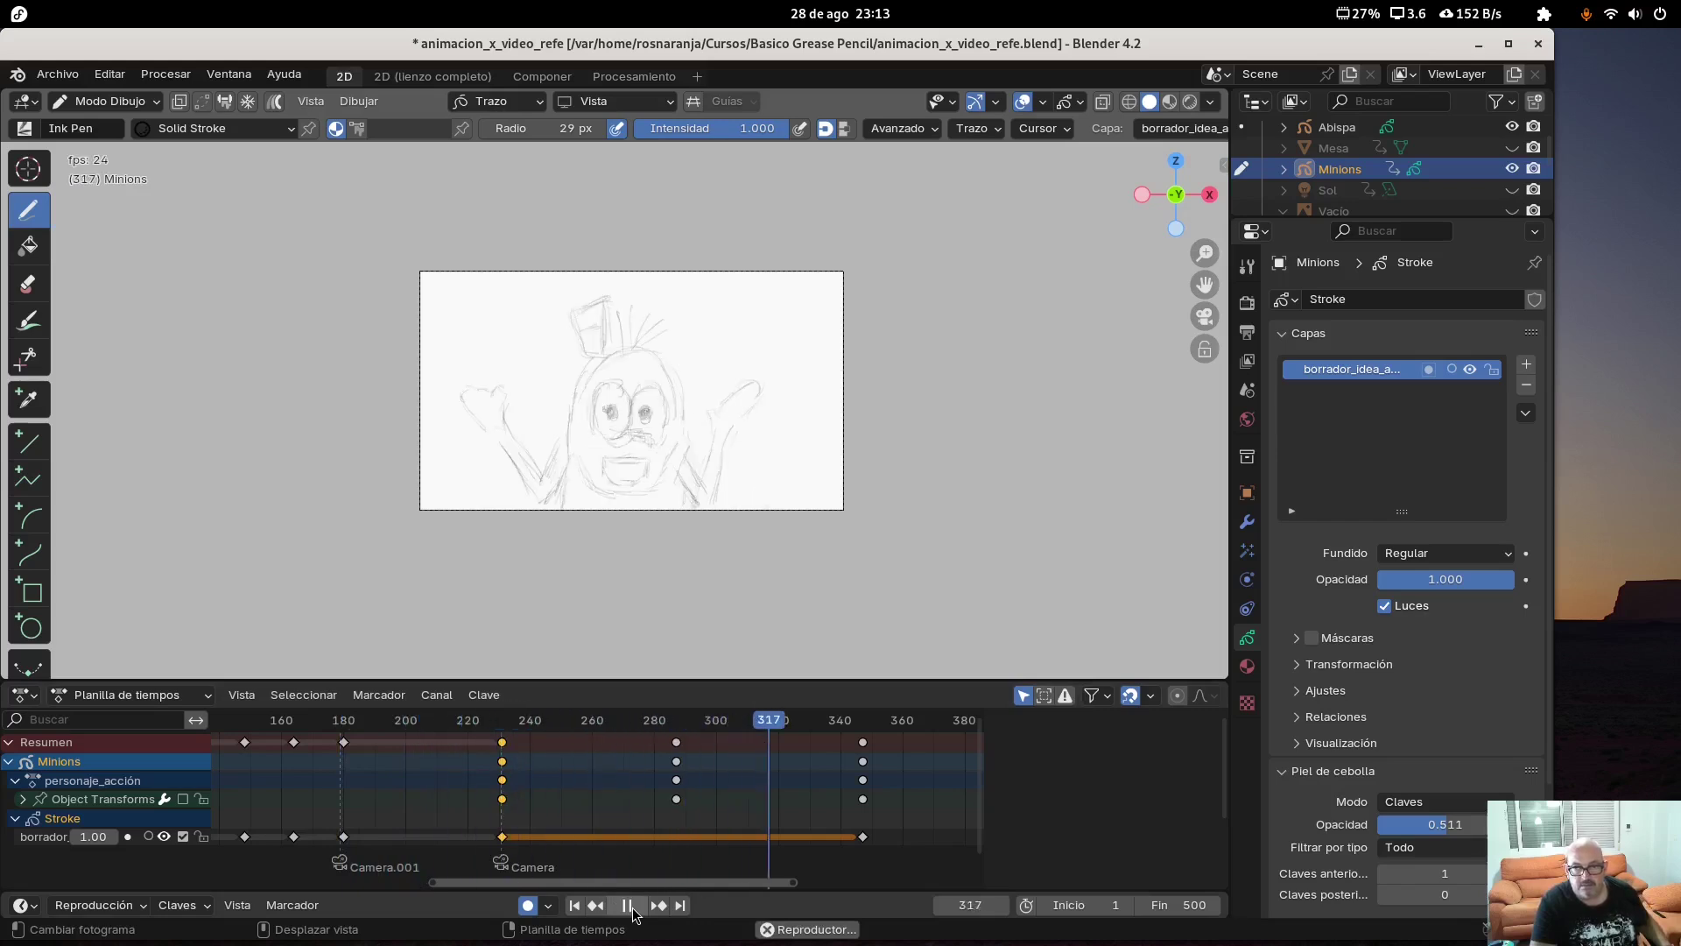
pyautogui.click(629, 906)
# Move the Minions keyframes at frame 347 onto the keyframe column at about frame 287, and return to frame 161
pyautogui.click(863, 722)
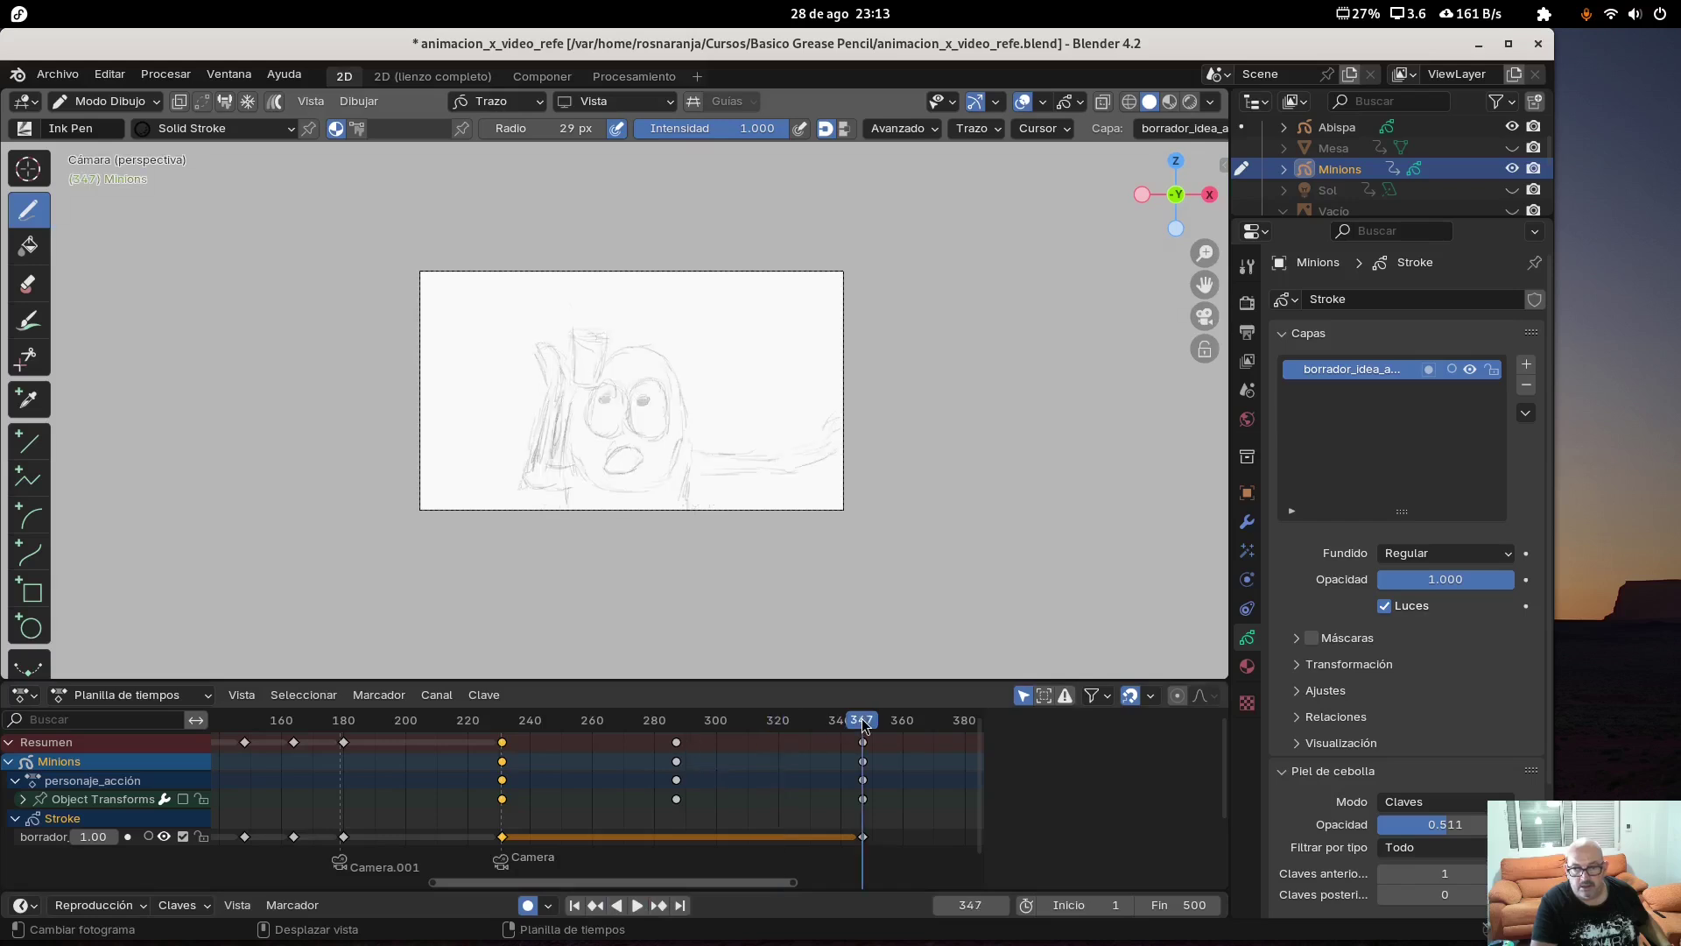
pyautogui.click(869, 748)
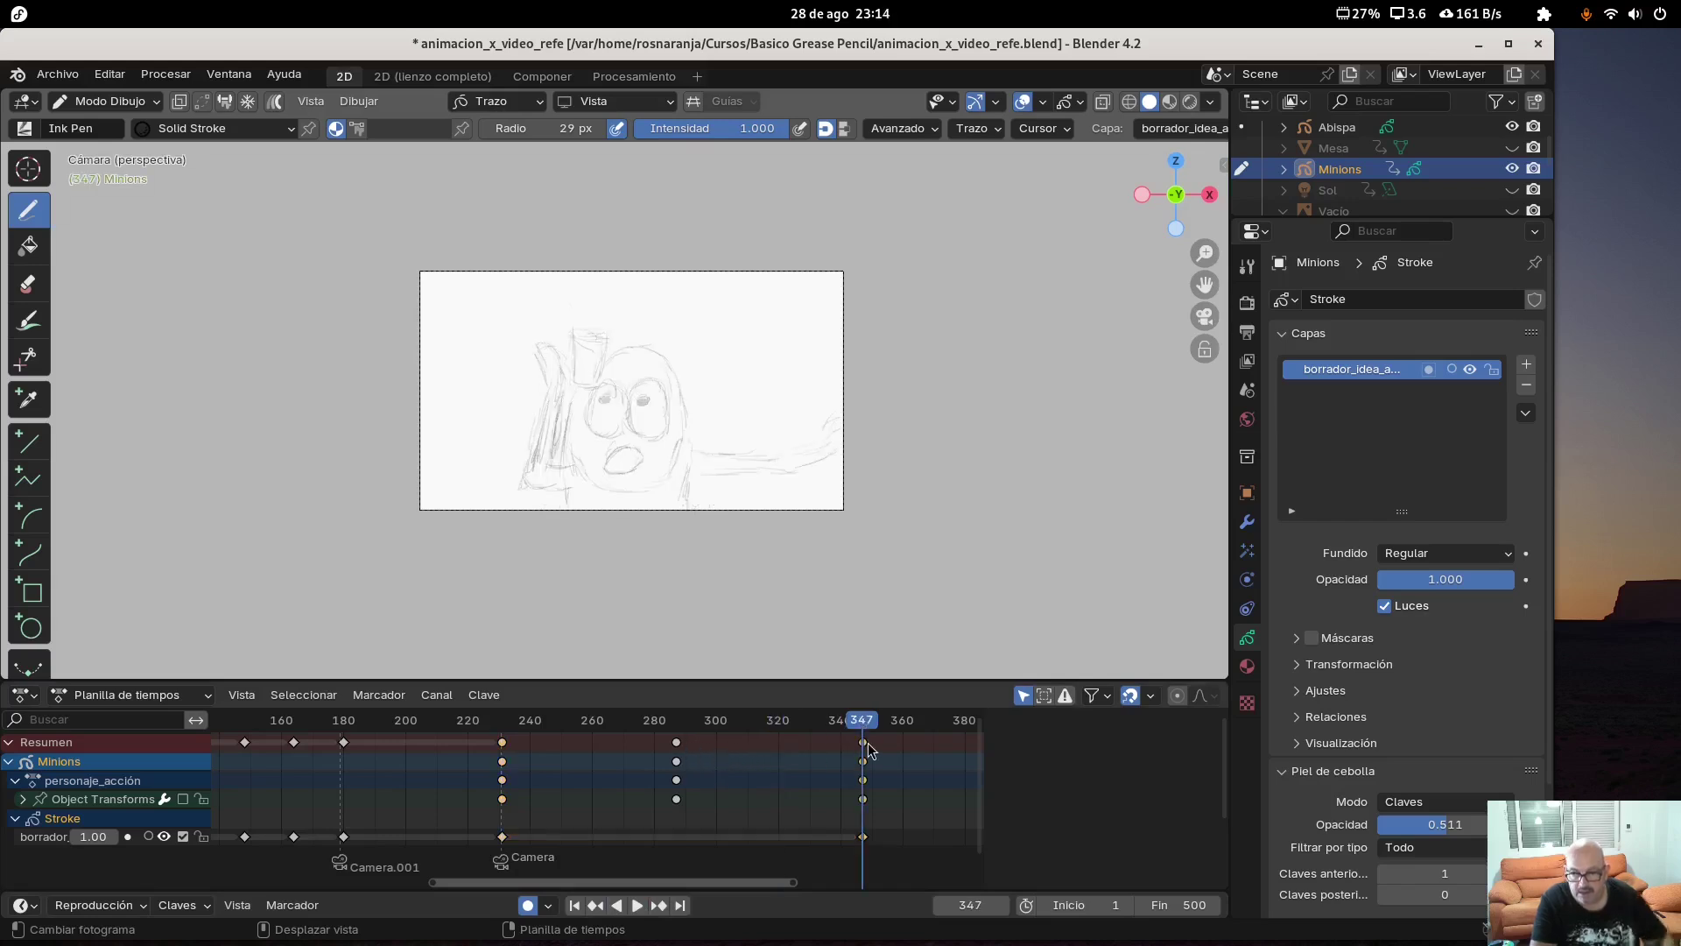
pyautogui.moveTo(869, 749); pyautogui.dragTo(675, 761)
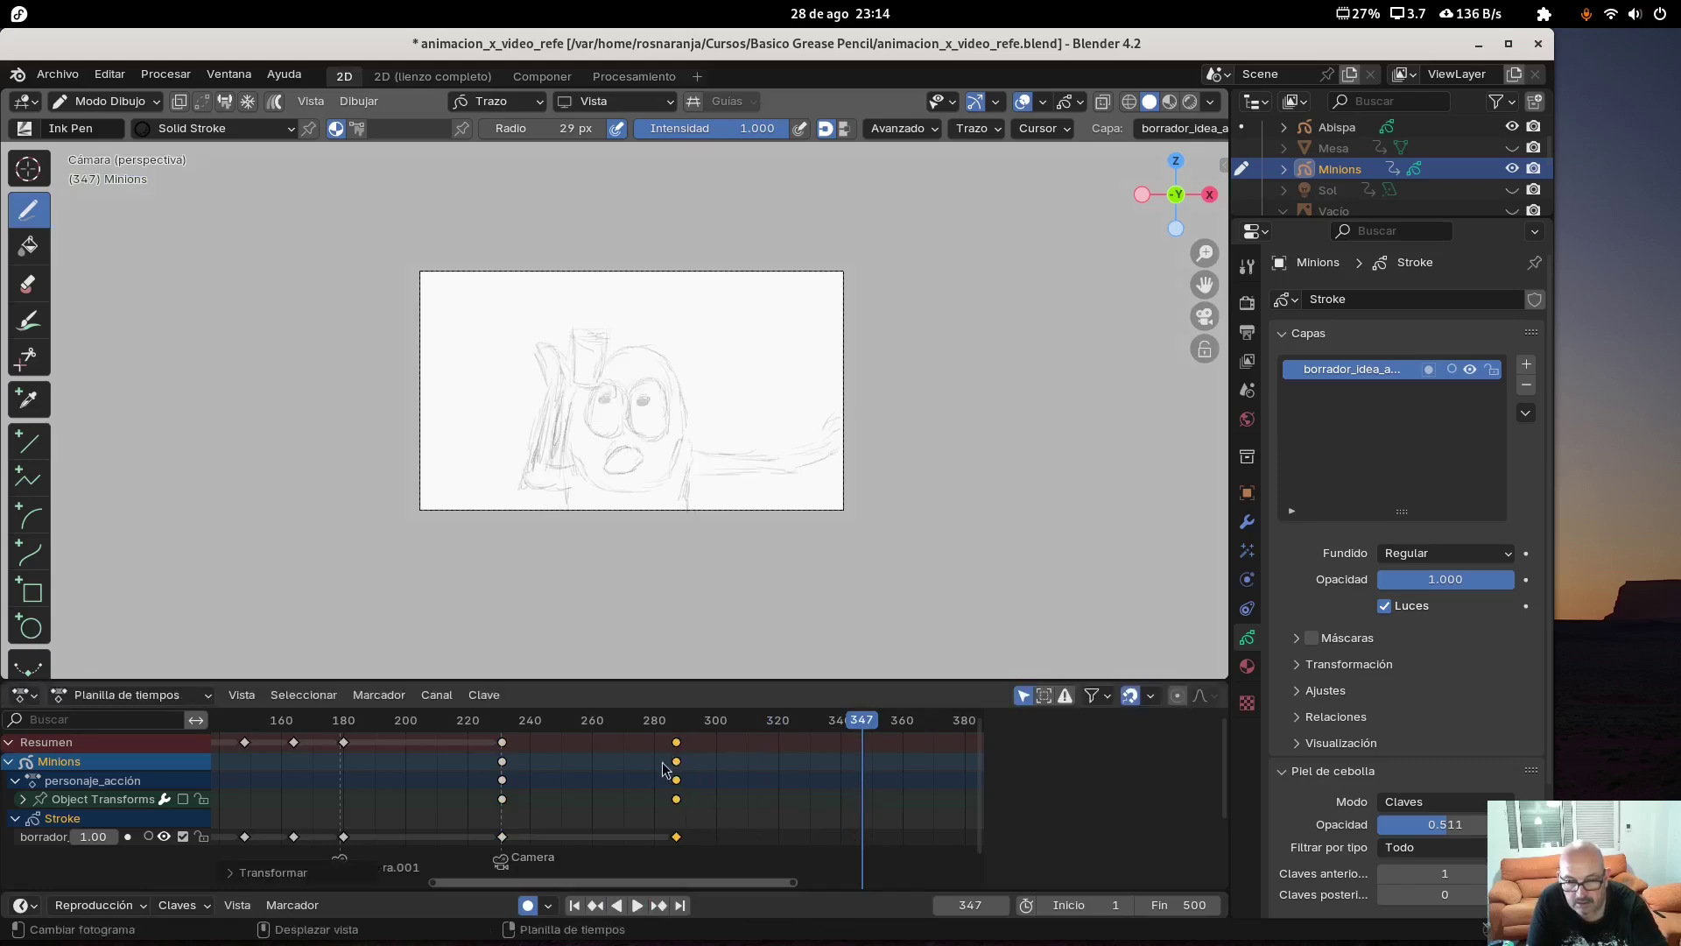
pyautogui.click(284, 735)
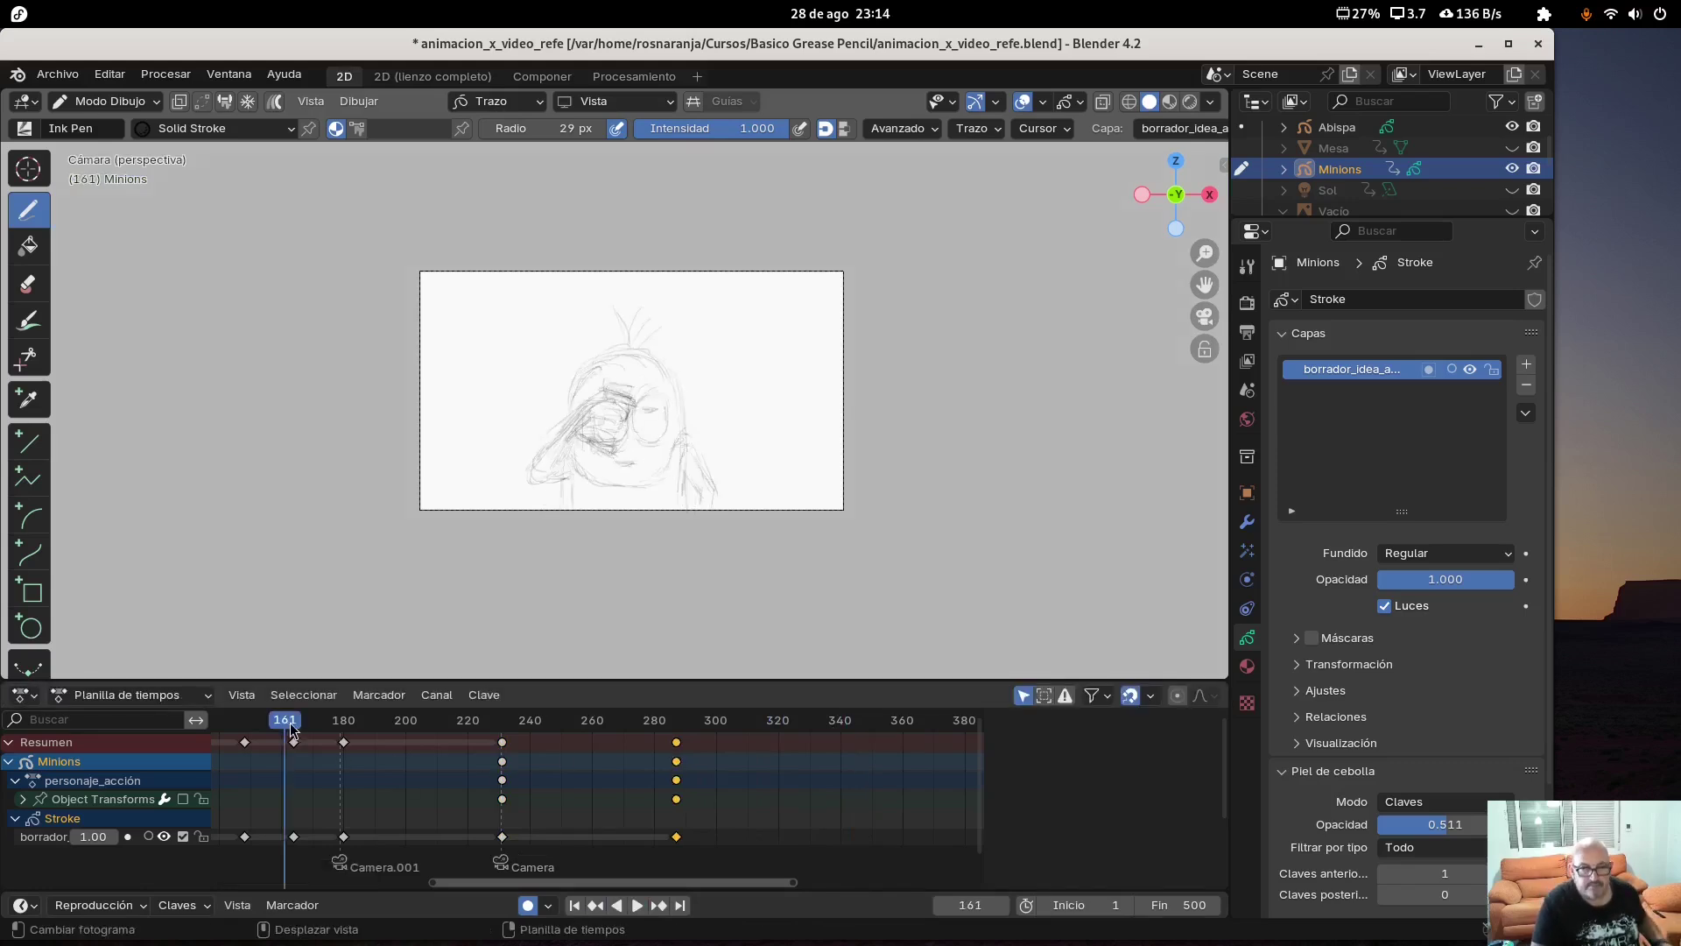
# Play the animation from frame 161 to check the timing, and move the last group of Minions keyframes to frame 312
pyautogui.click(638, 906)
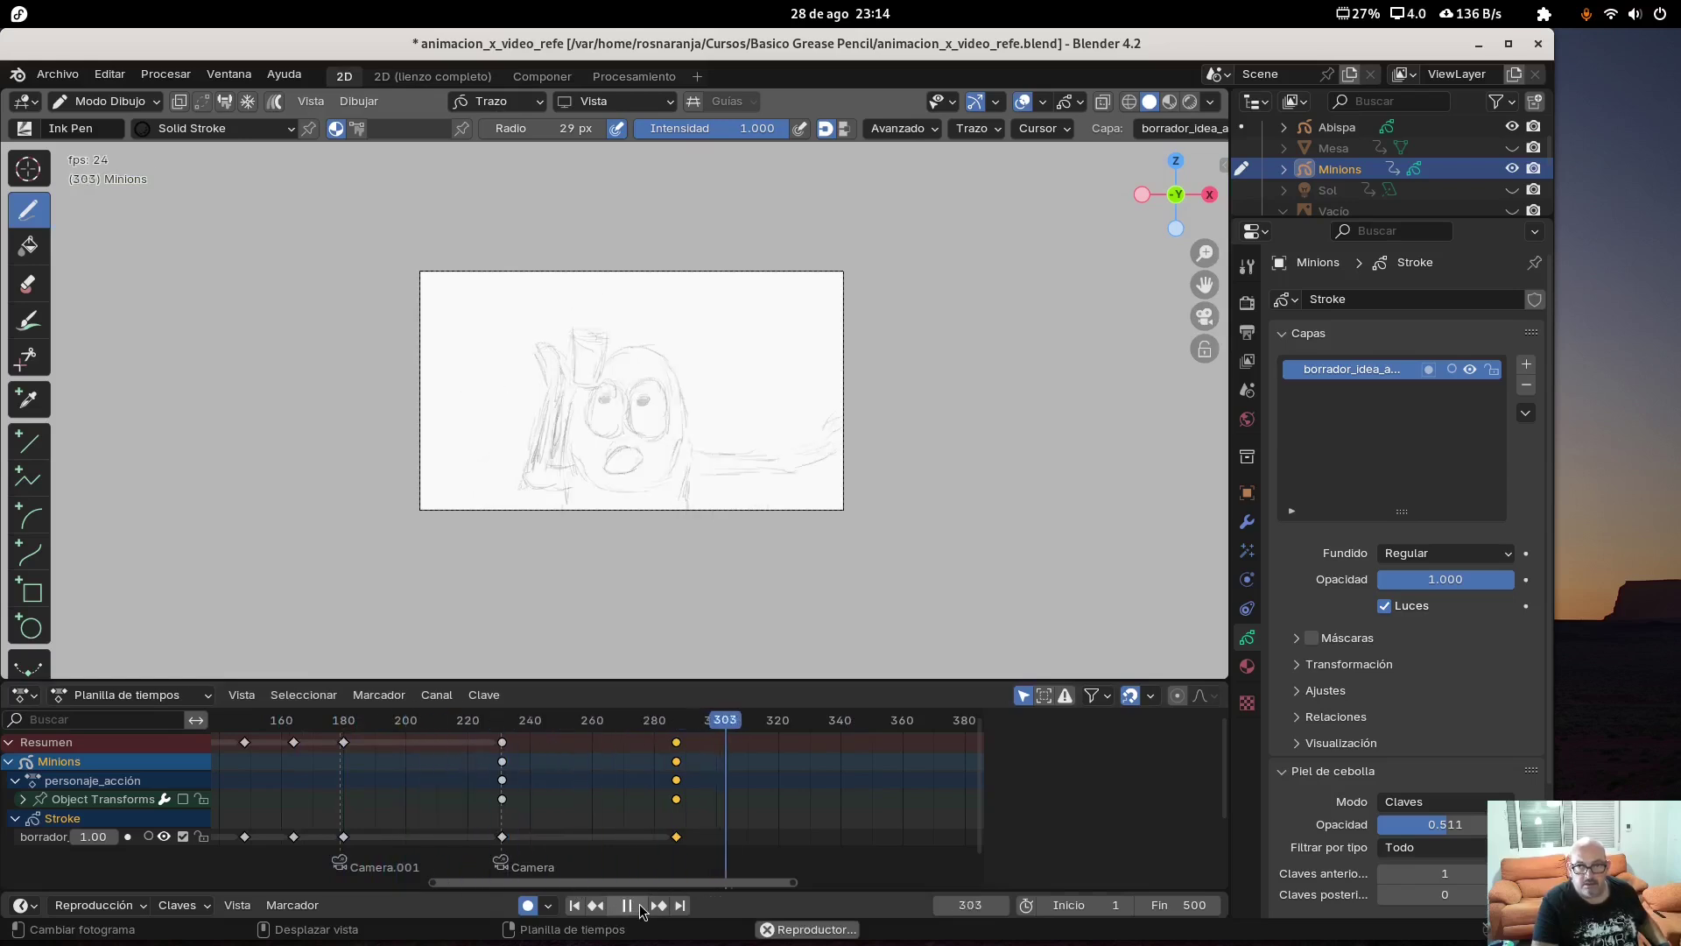
pyautogui.press('space')
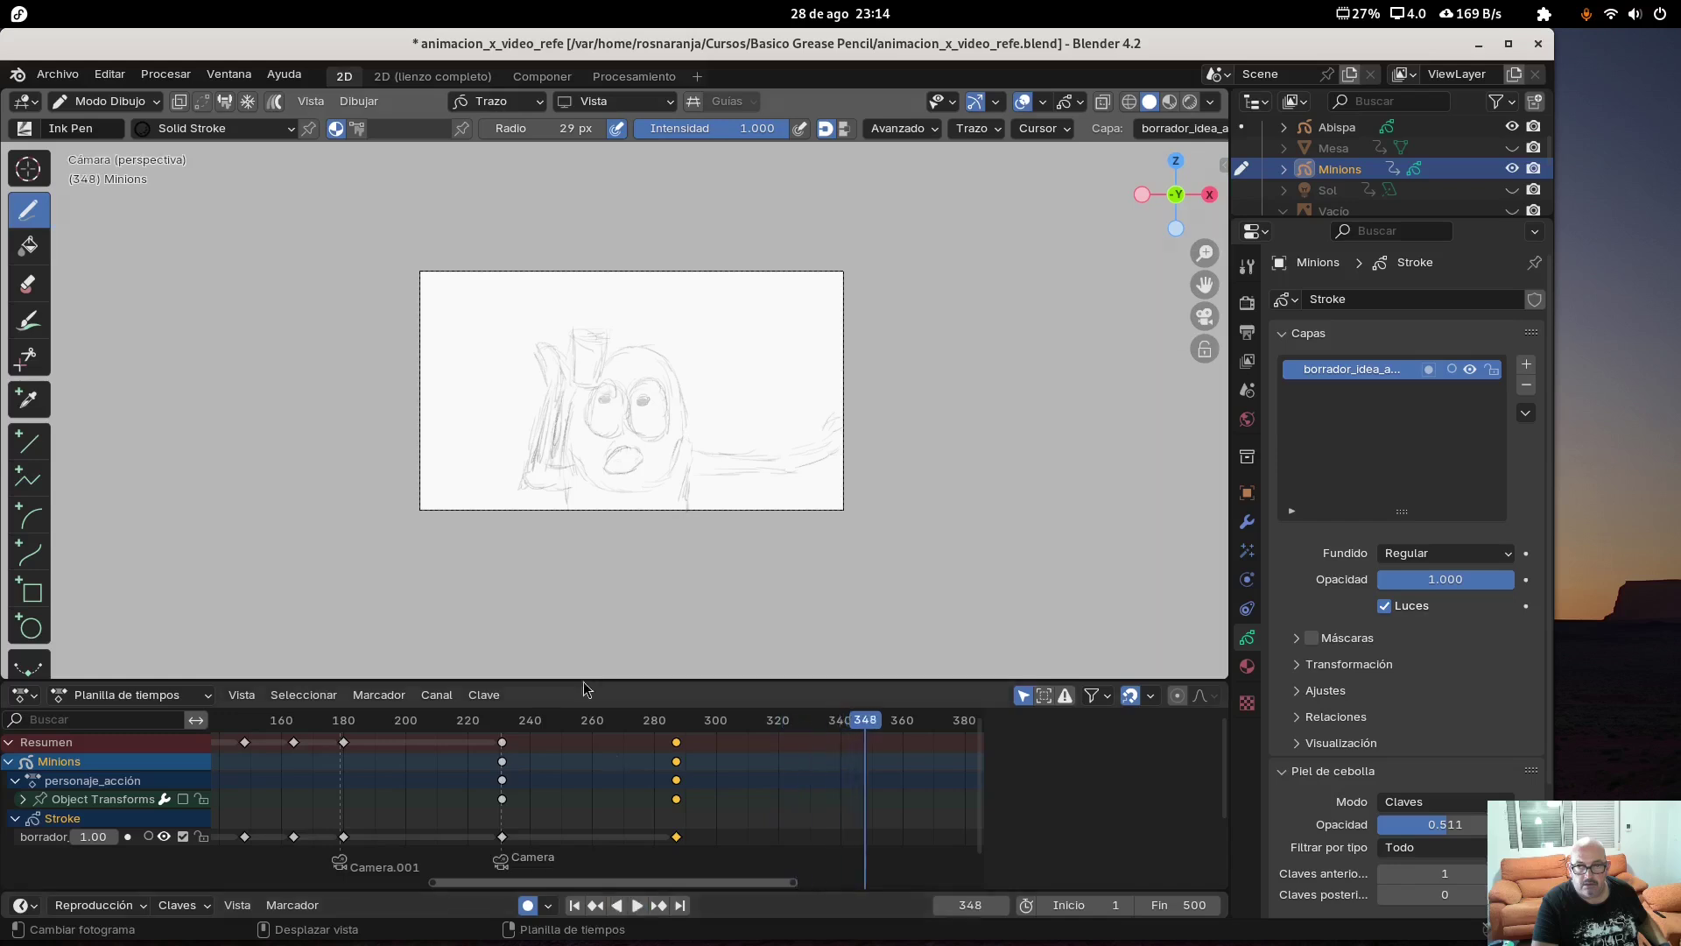
pyautogui.click(505, 743)
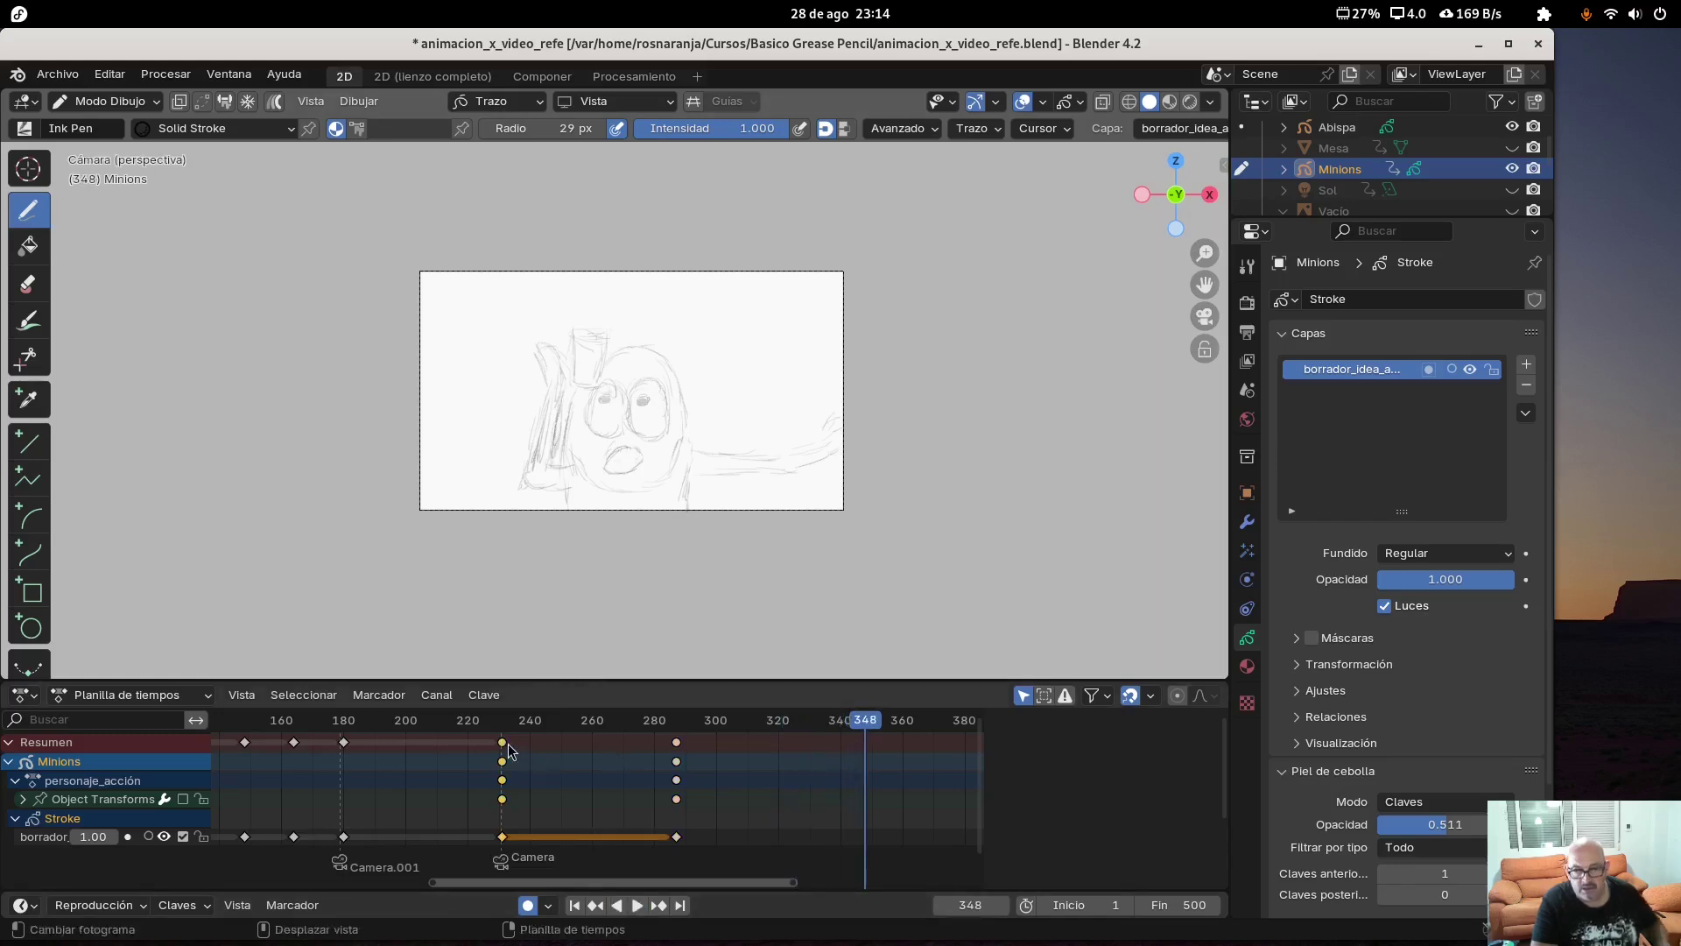
pyautogui.moveTo(504, 750)
pyautogui.mouseDown()
pyautogui.moveTo(757, 750)
pyautogui.moveTo(499, 768)
pyautogui.mouseUp()
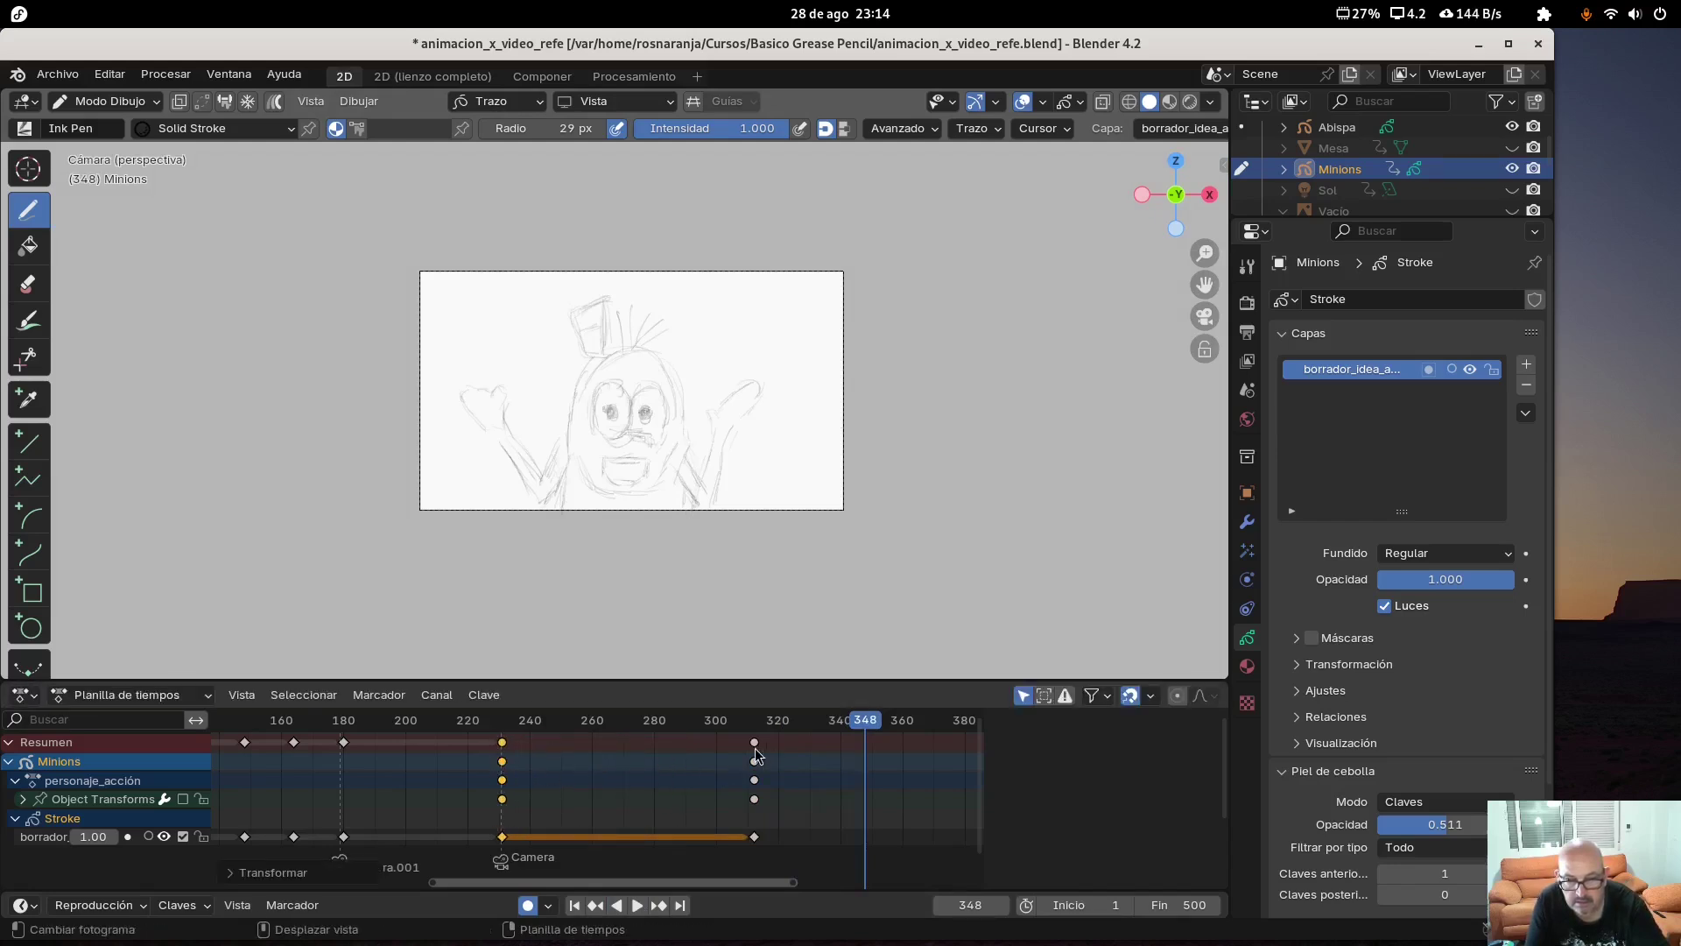
# Replay the sequence from frame 159 and shift the Minions keyframes at frame 312 to an earlier frame
pyautogui.click(280, 743)
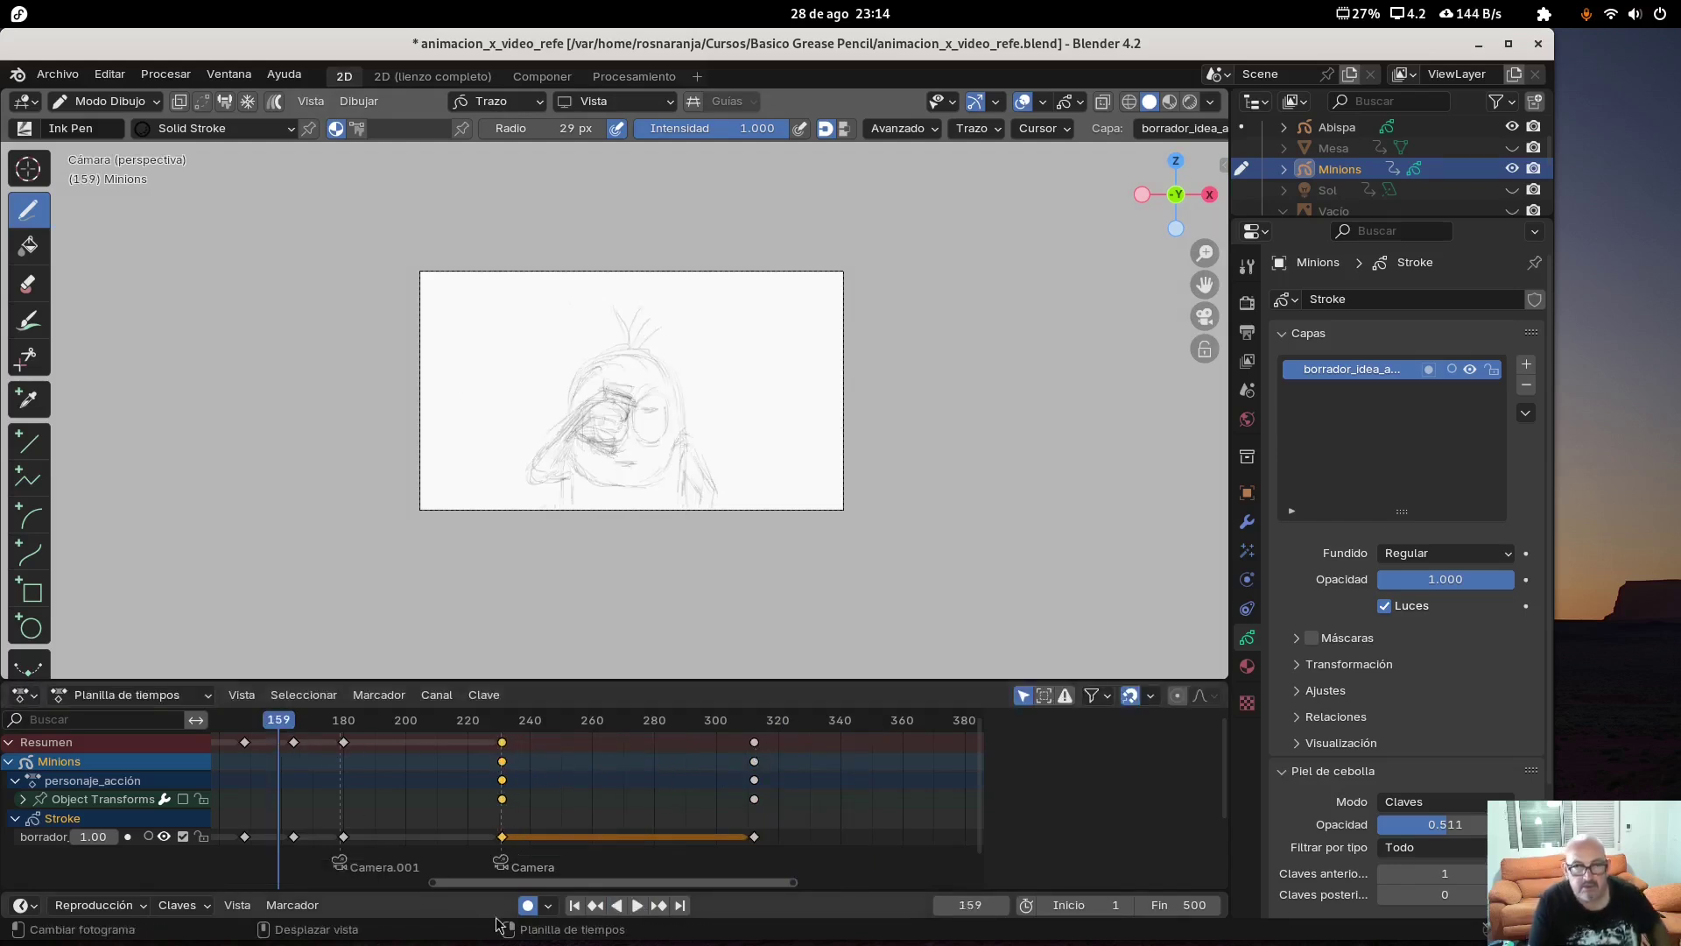
pyautogui.click(637, 907)
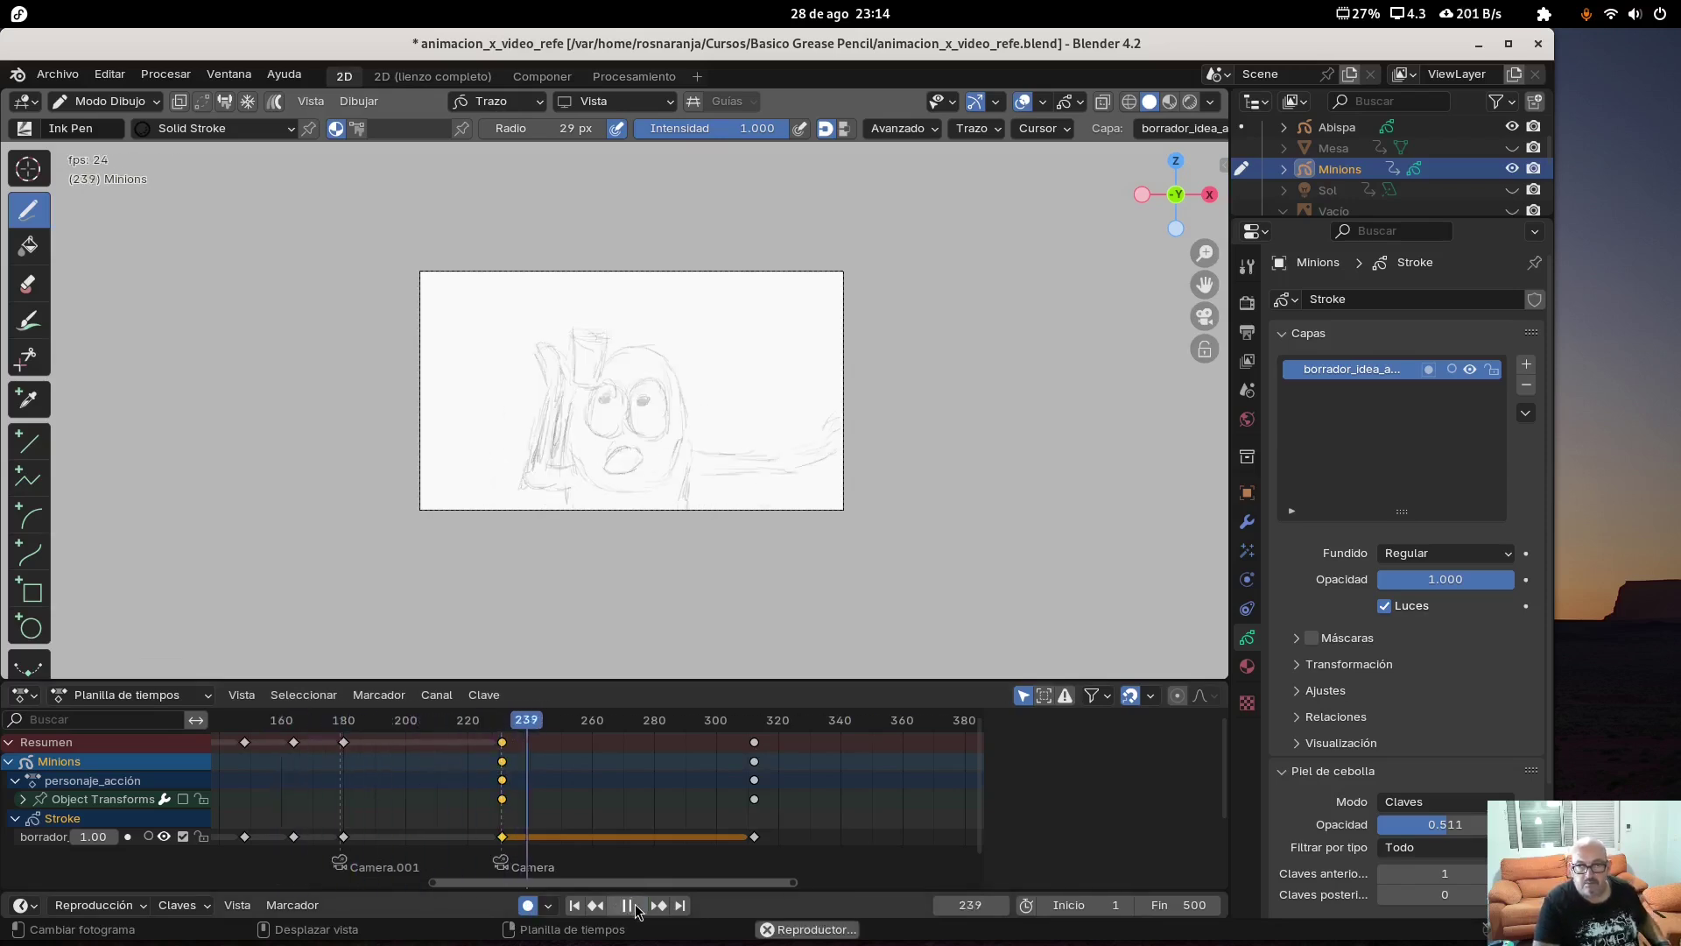
pyautogui.click(634, 908)
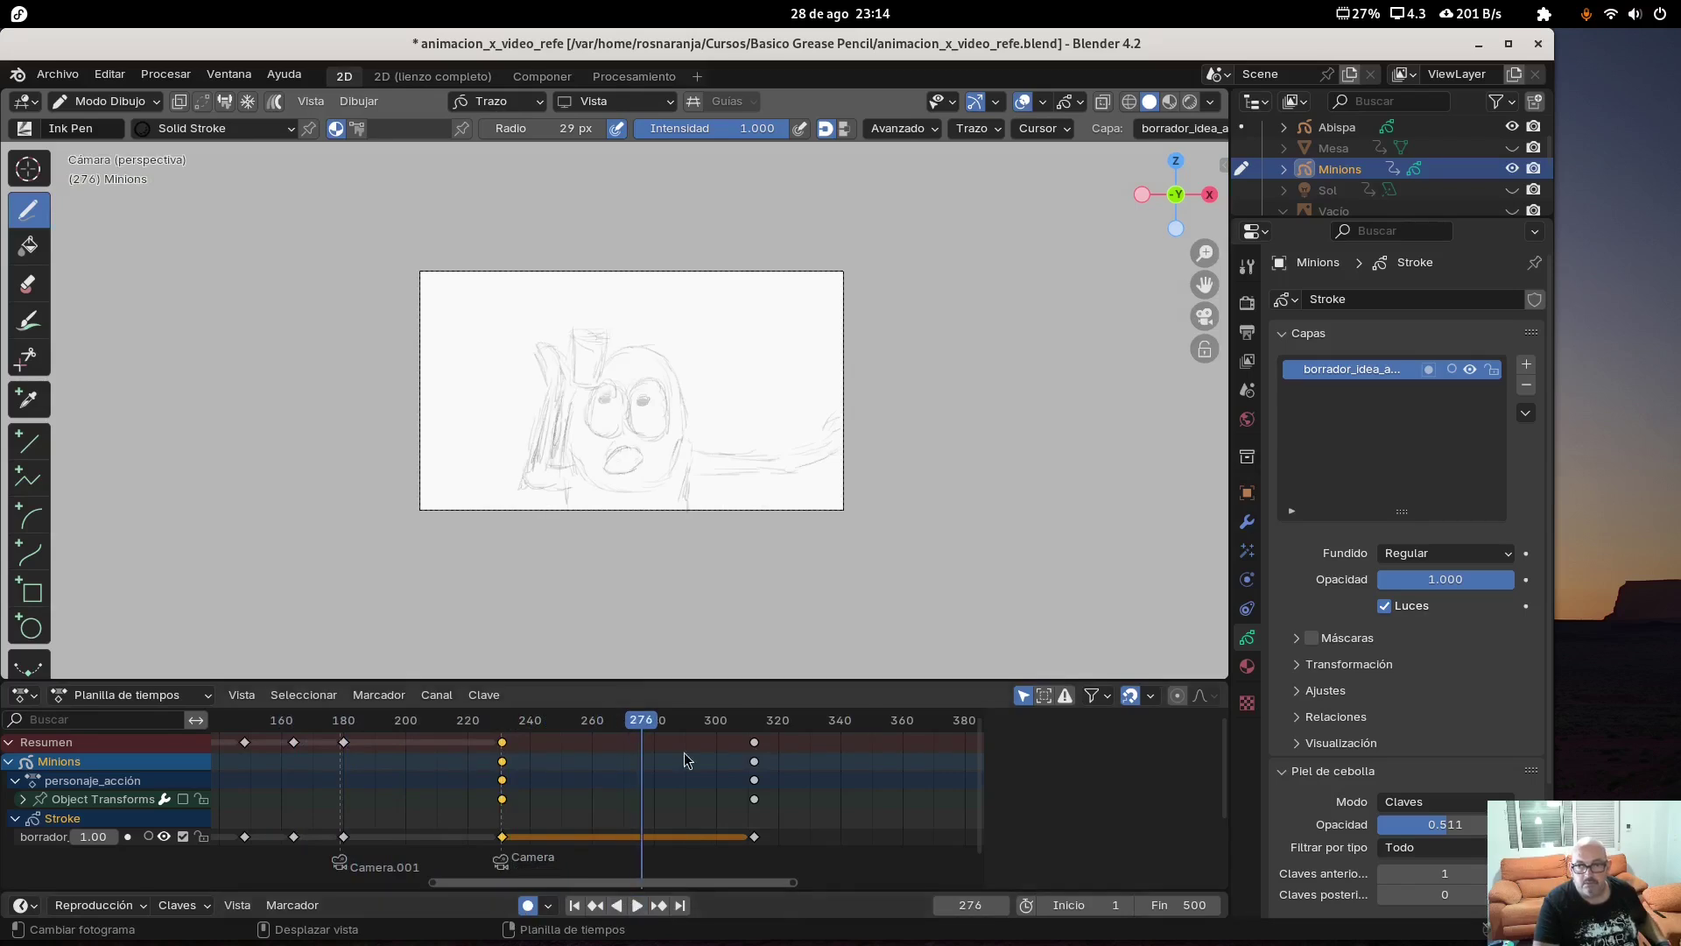
pyautogui.click(756, 742)
pyautogui.press('g')
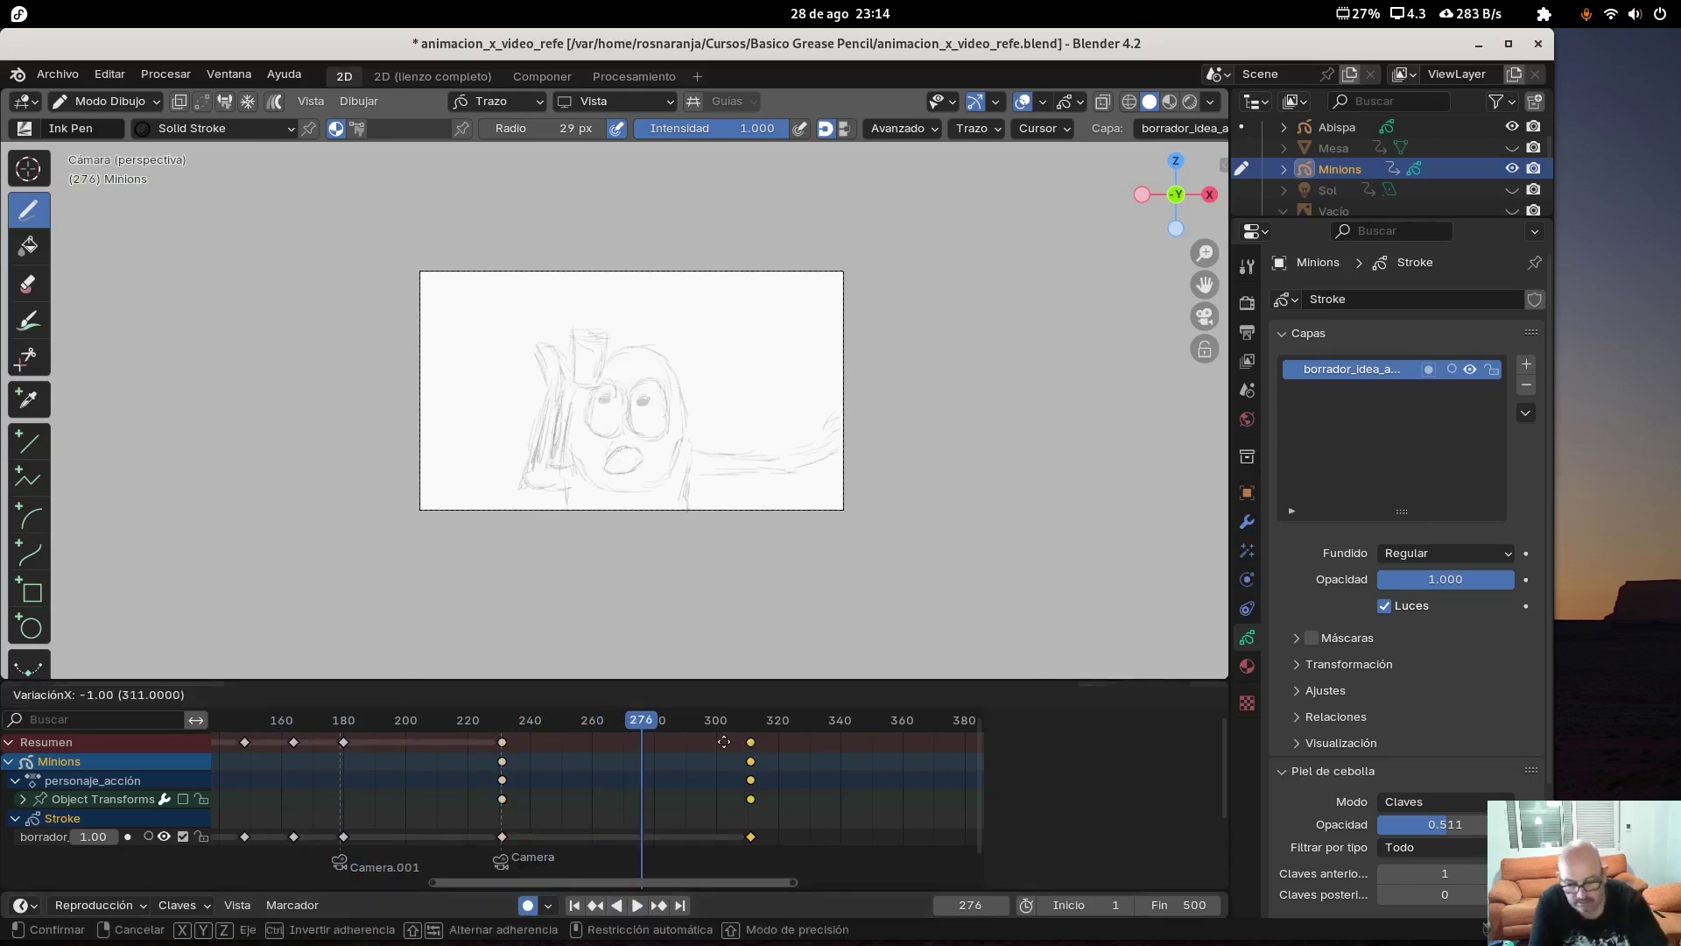
pyautogui.click(632, 775)
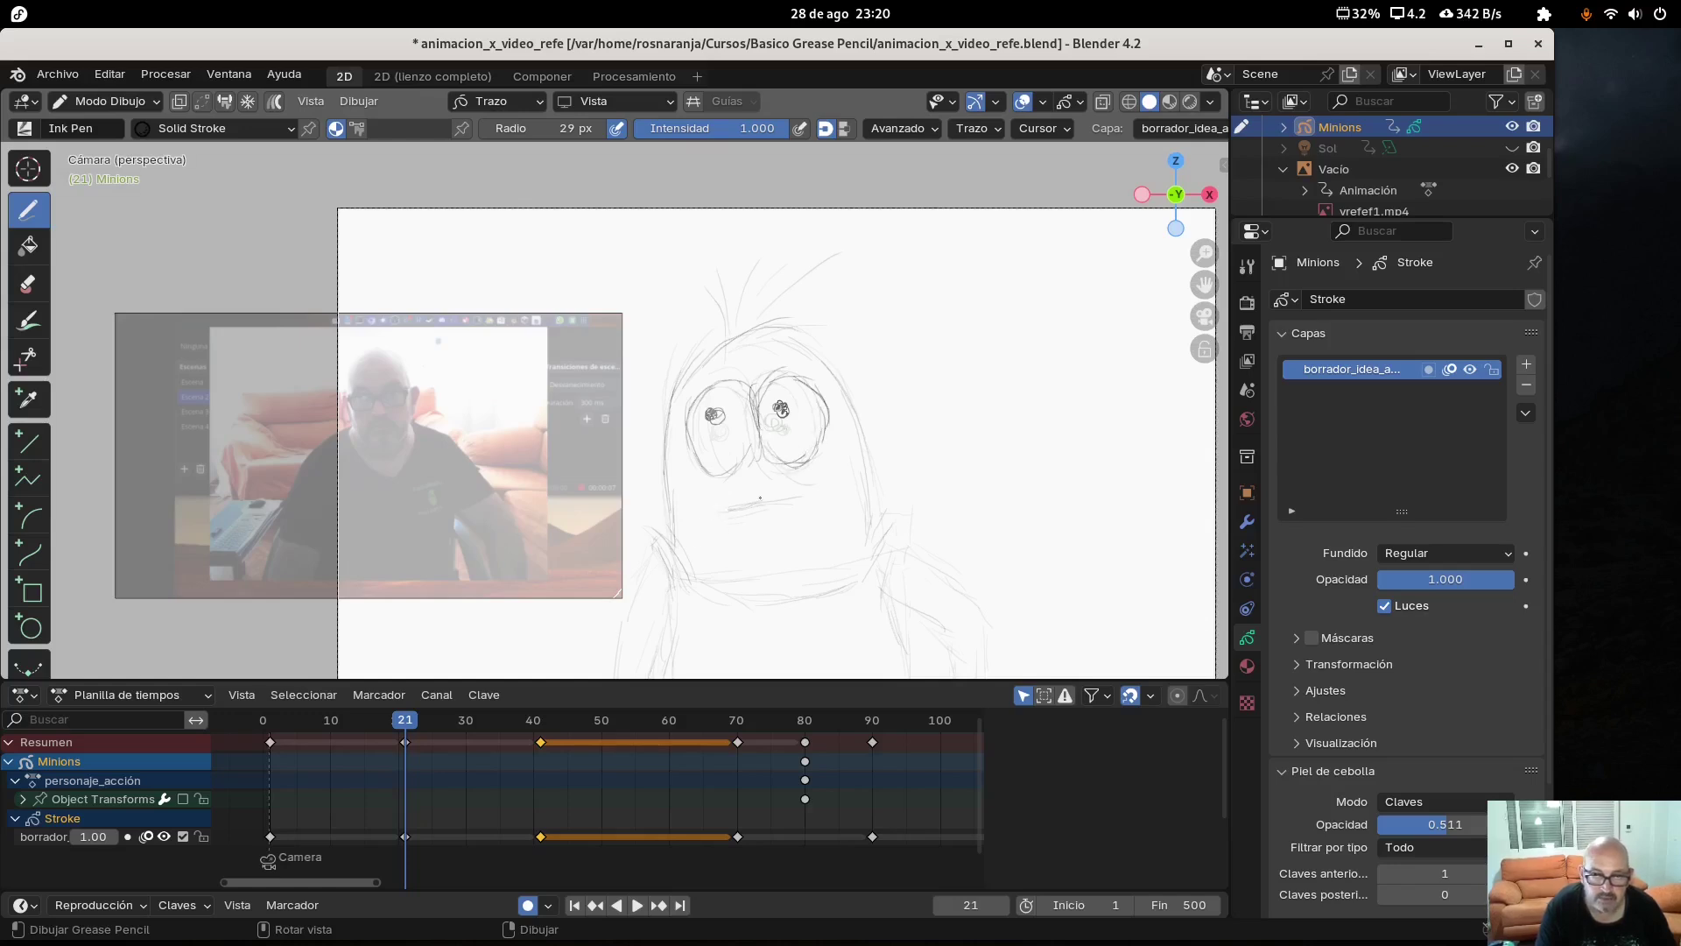
# On the frame 21 drawing, sketch the minion's mouth, hair tufts, lower head contour and both arms over the onion-skin guide
pyautogui.moveTo(712, 508); pyautogui.dragTo(812, 492)
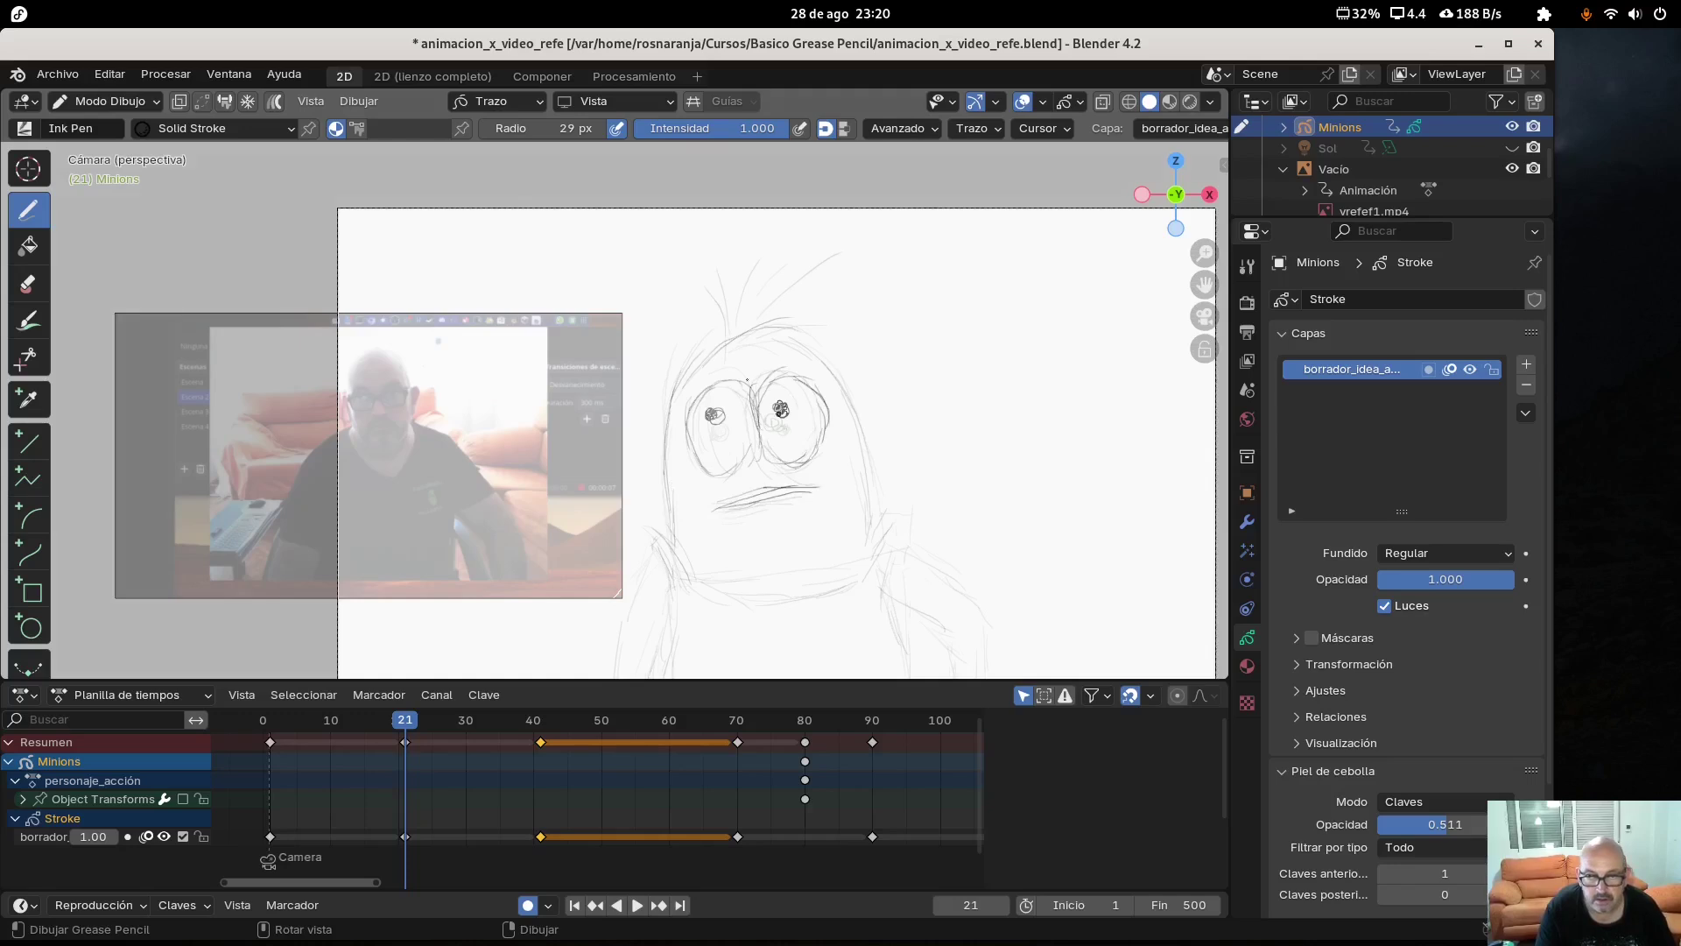
pyautogui.moveTo(696, 278)
pyautogui.mouseDown()
pyautogui.moveTo(746, 338)
pyautogui.moveTo(732, 326)
pyautogui.moveTo(746, 271)
pyautogui.moveTo(752, 335)
pyautogui.moveTo(812, 296)
pyautogui.mouseUp()
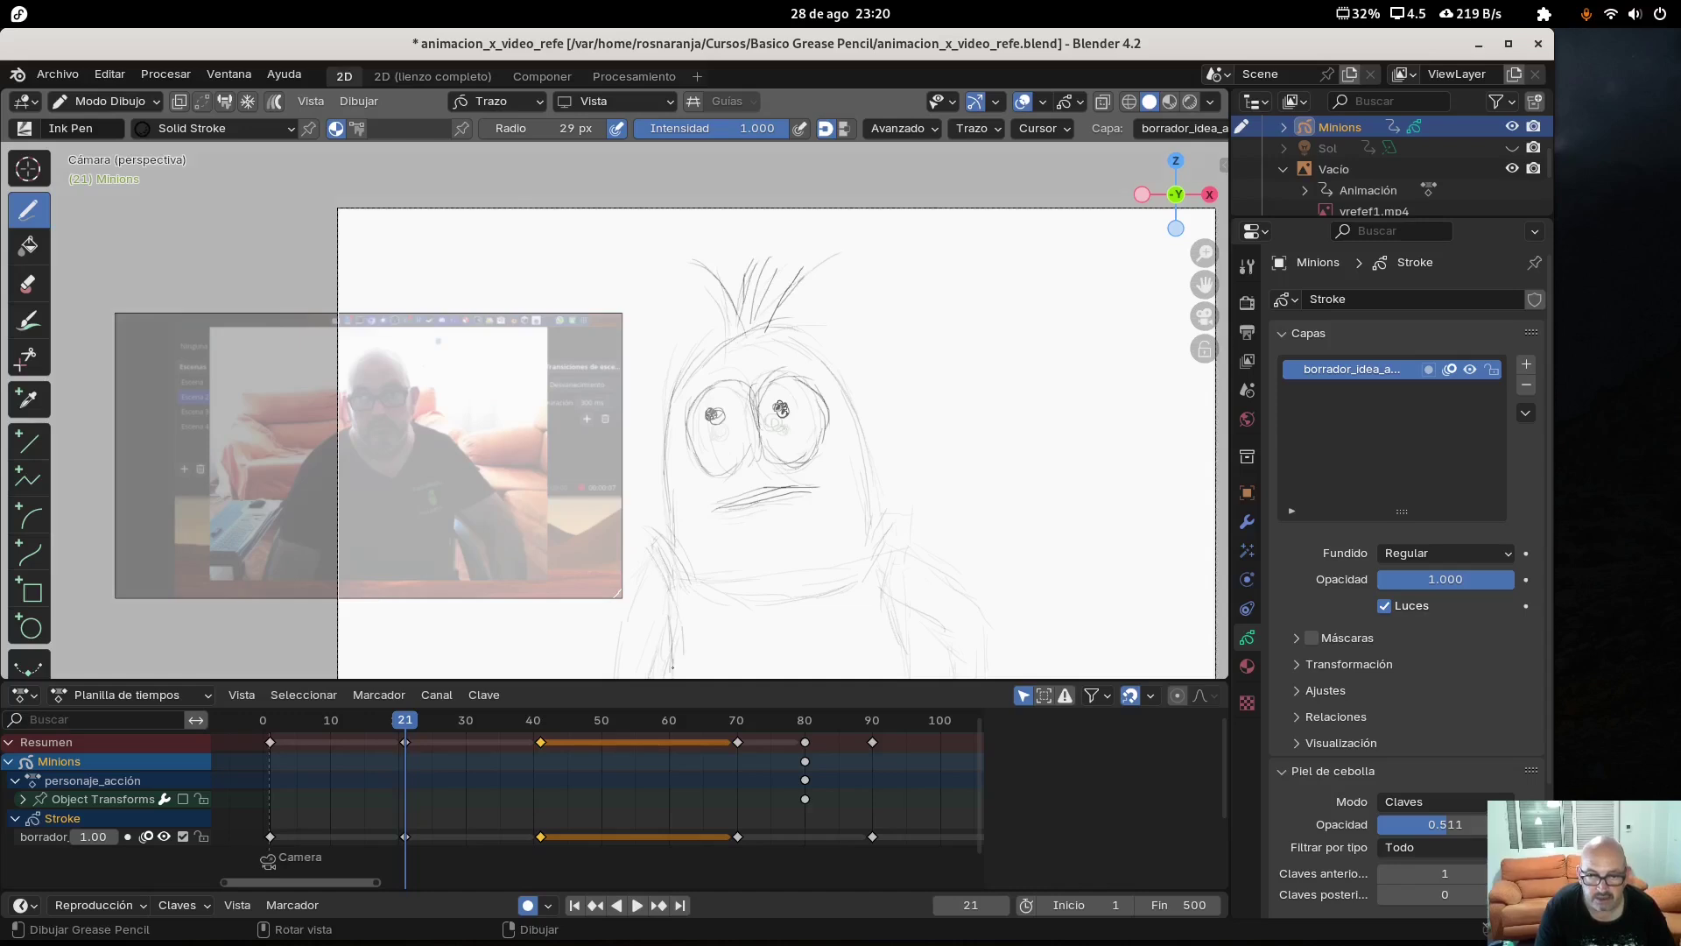
pyautogui.moveTo(719, 604)
pyautogui.mouseDown()
pyautogui.moveTo(791, 620)
pyautogui.moveTo(868, 566)
pyautogui.moveTo(879, 590)
pyautogui.mouseUp()
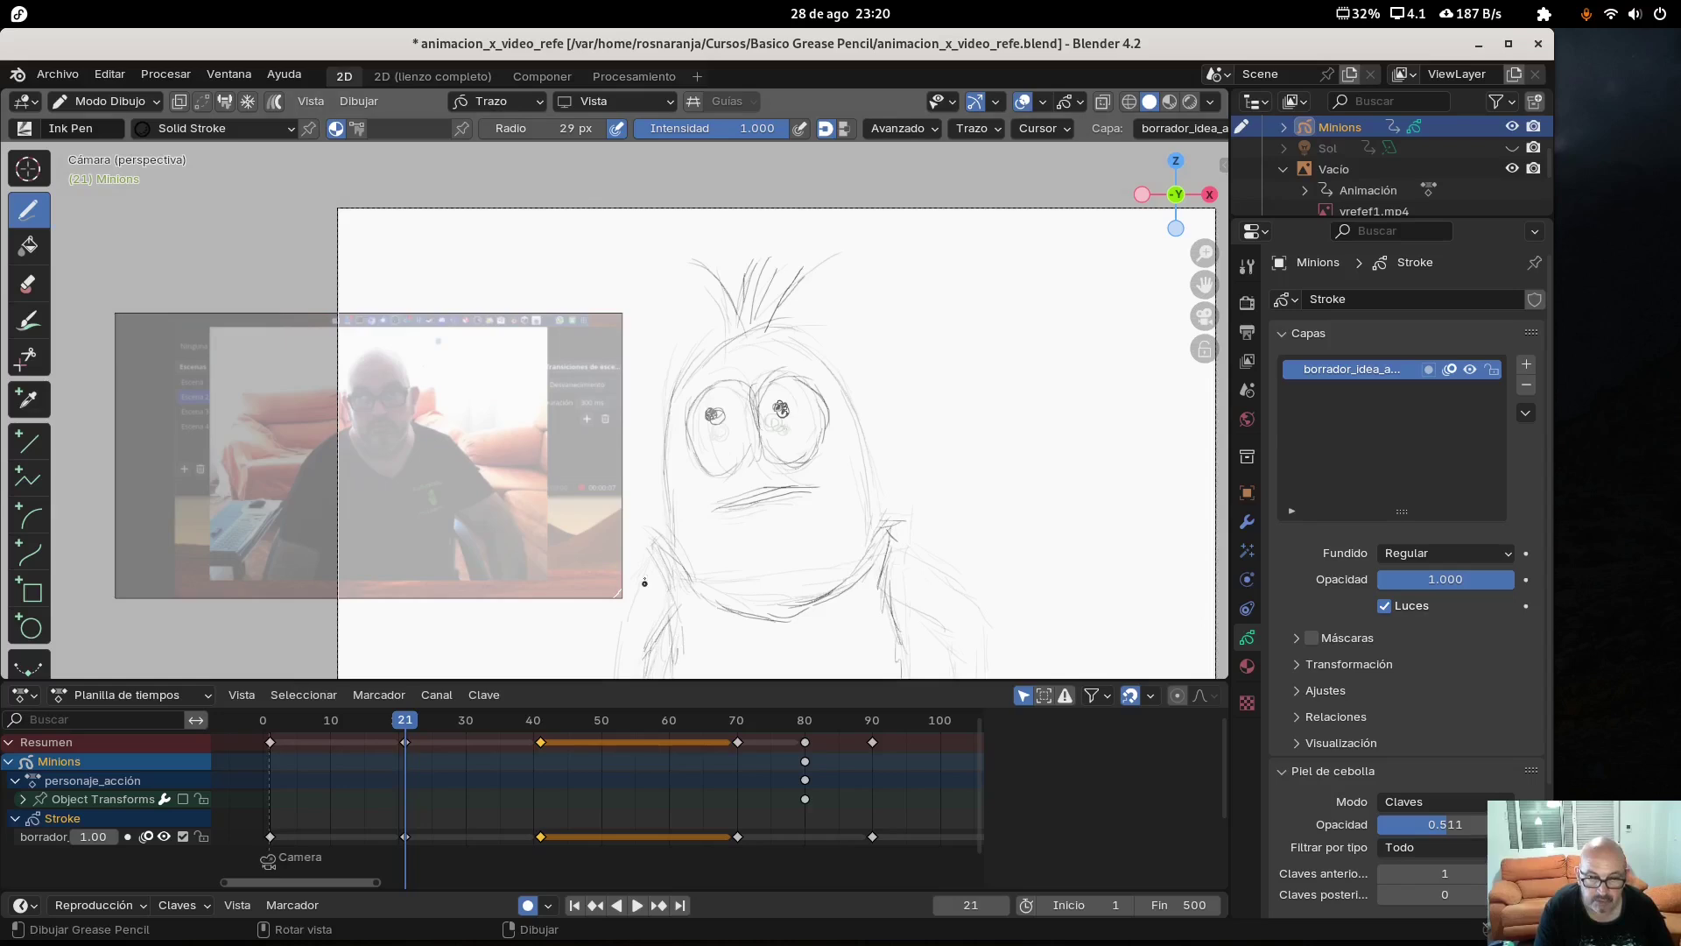
pyautogui.moveTo(656, 567); pyautogui.dragTo(626, 613)
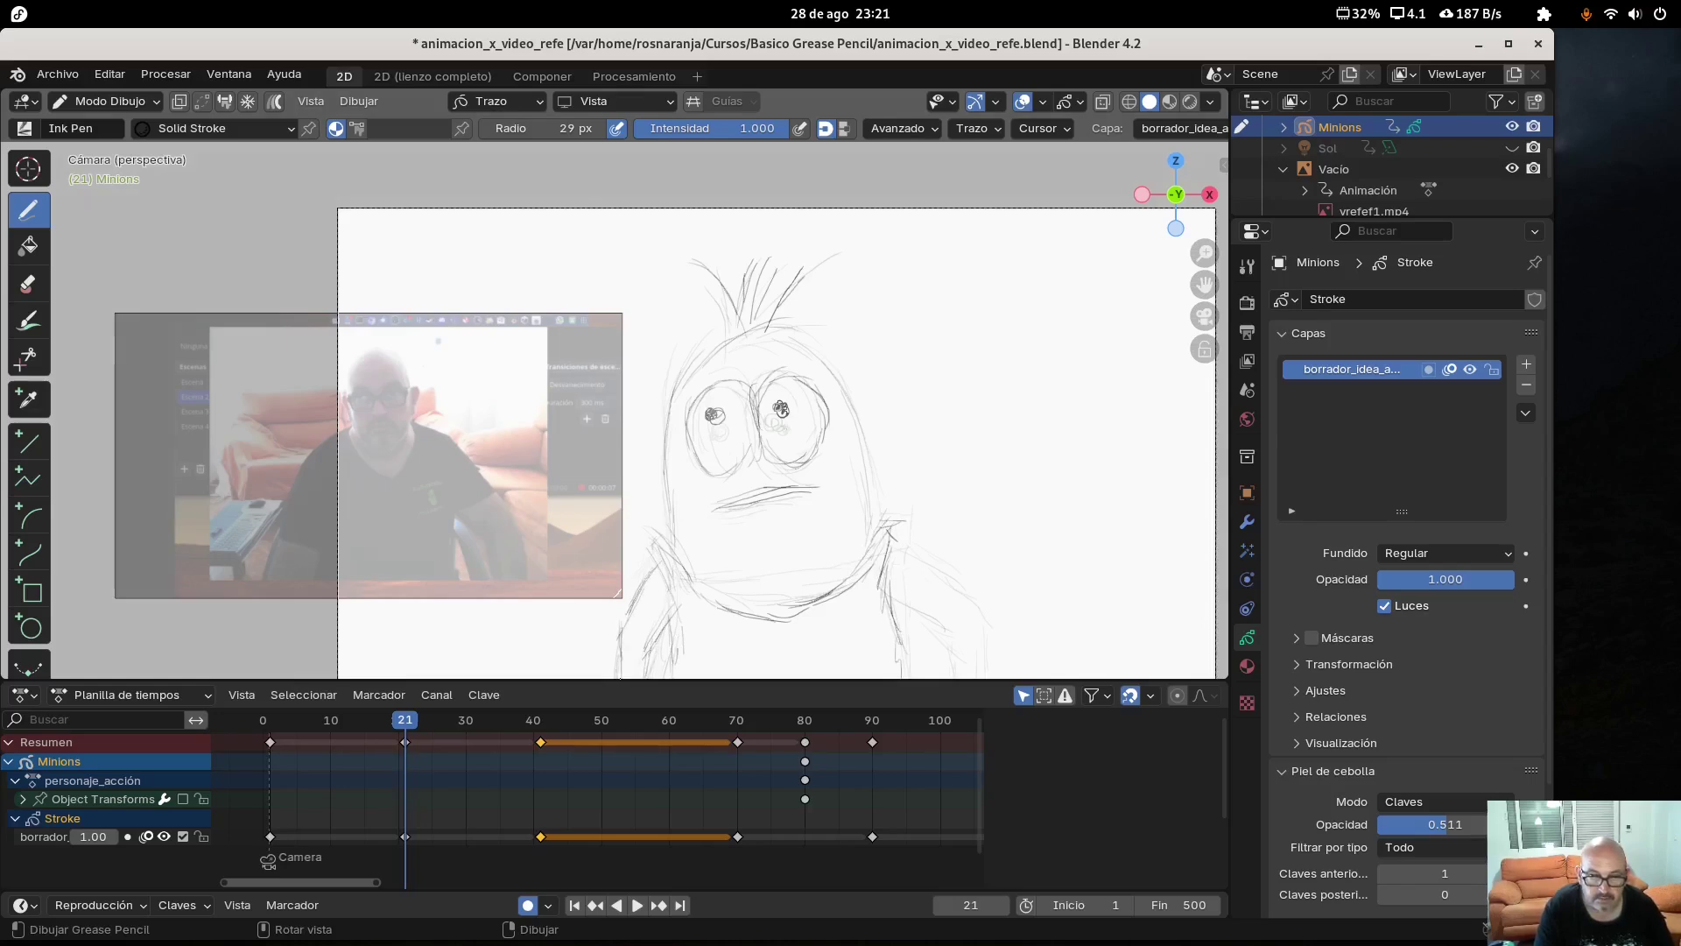
pyautogui.moveTo(886, 540)
pyautogui.mouseDown()
pyautogui.moveTo(975, 612)
pyautogui.moveTo(951, 651)
pyautogui.moveTo(954, 621)
pyautogui.moveTo(977, 630)
pyautogui.moveTo(978, 665)
pyautogui.mouseUp()
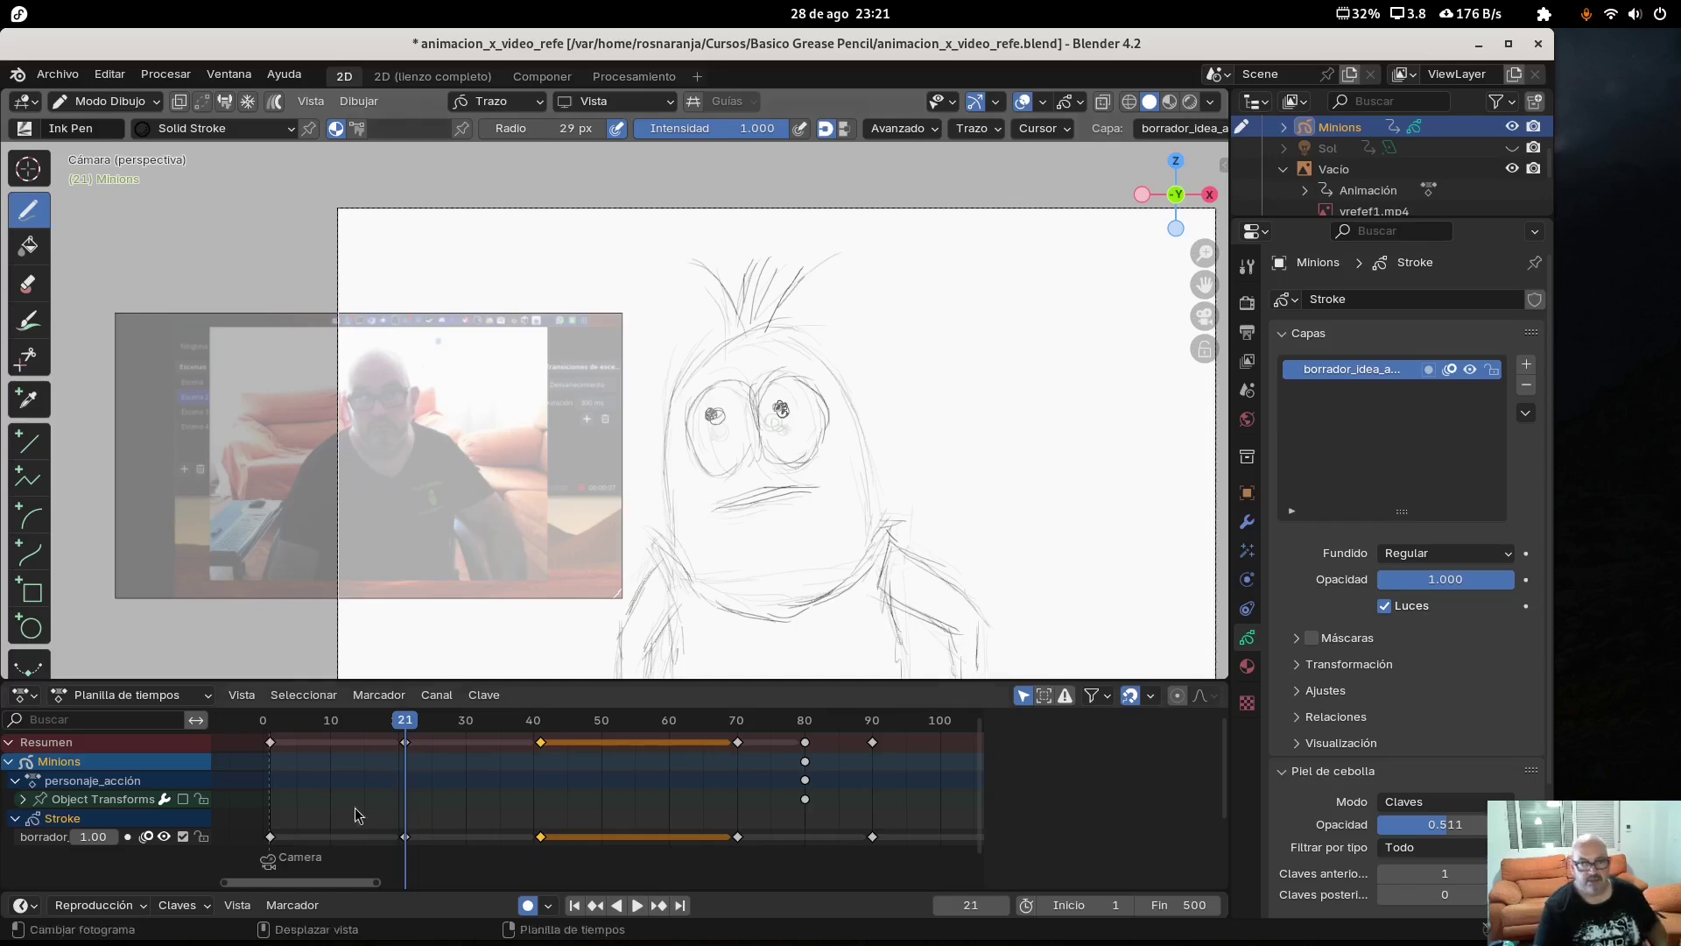
# Play the animation from frame 1 to review the minion's opening poses
pyautogui.click(269, 734)
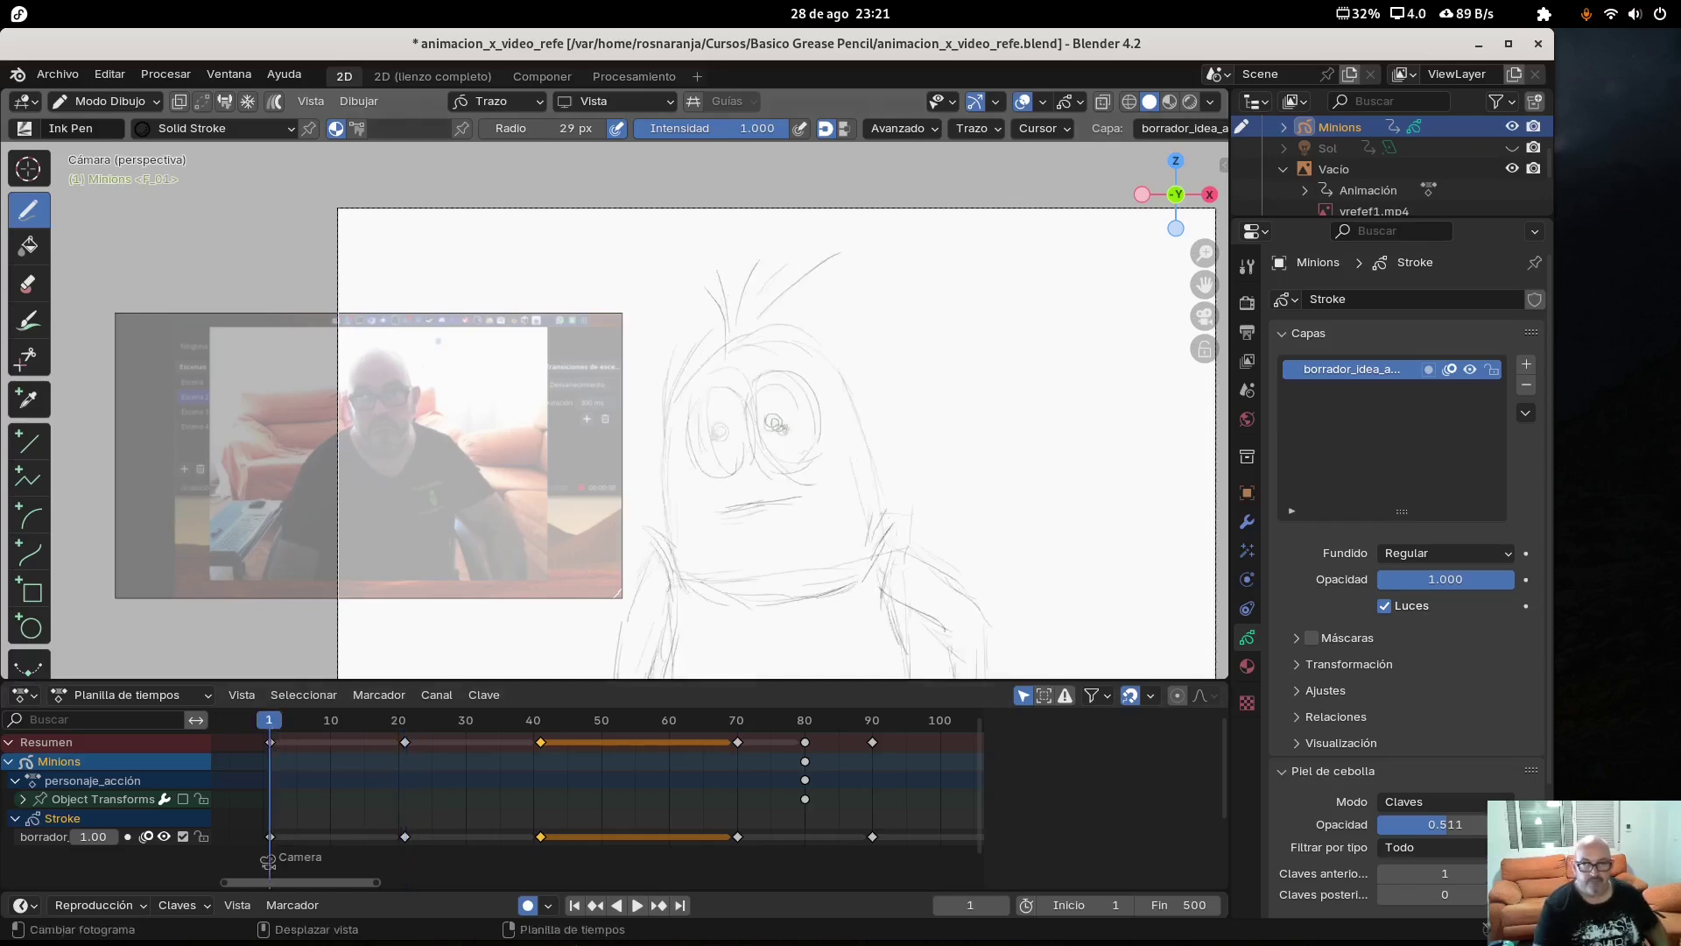
pyautogui.click(639, 906)
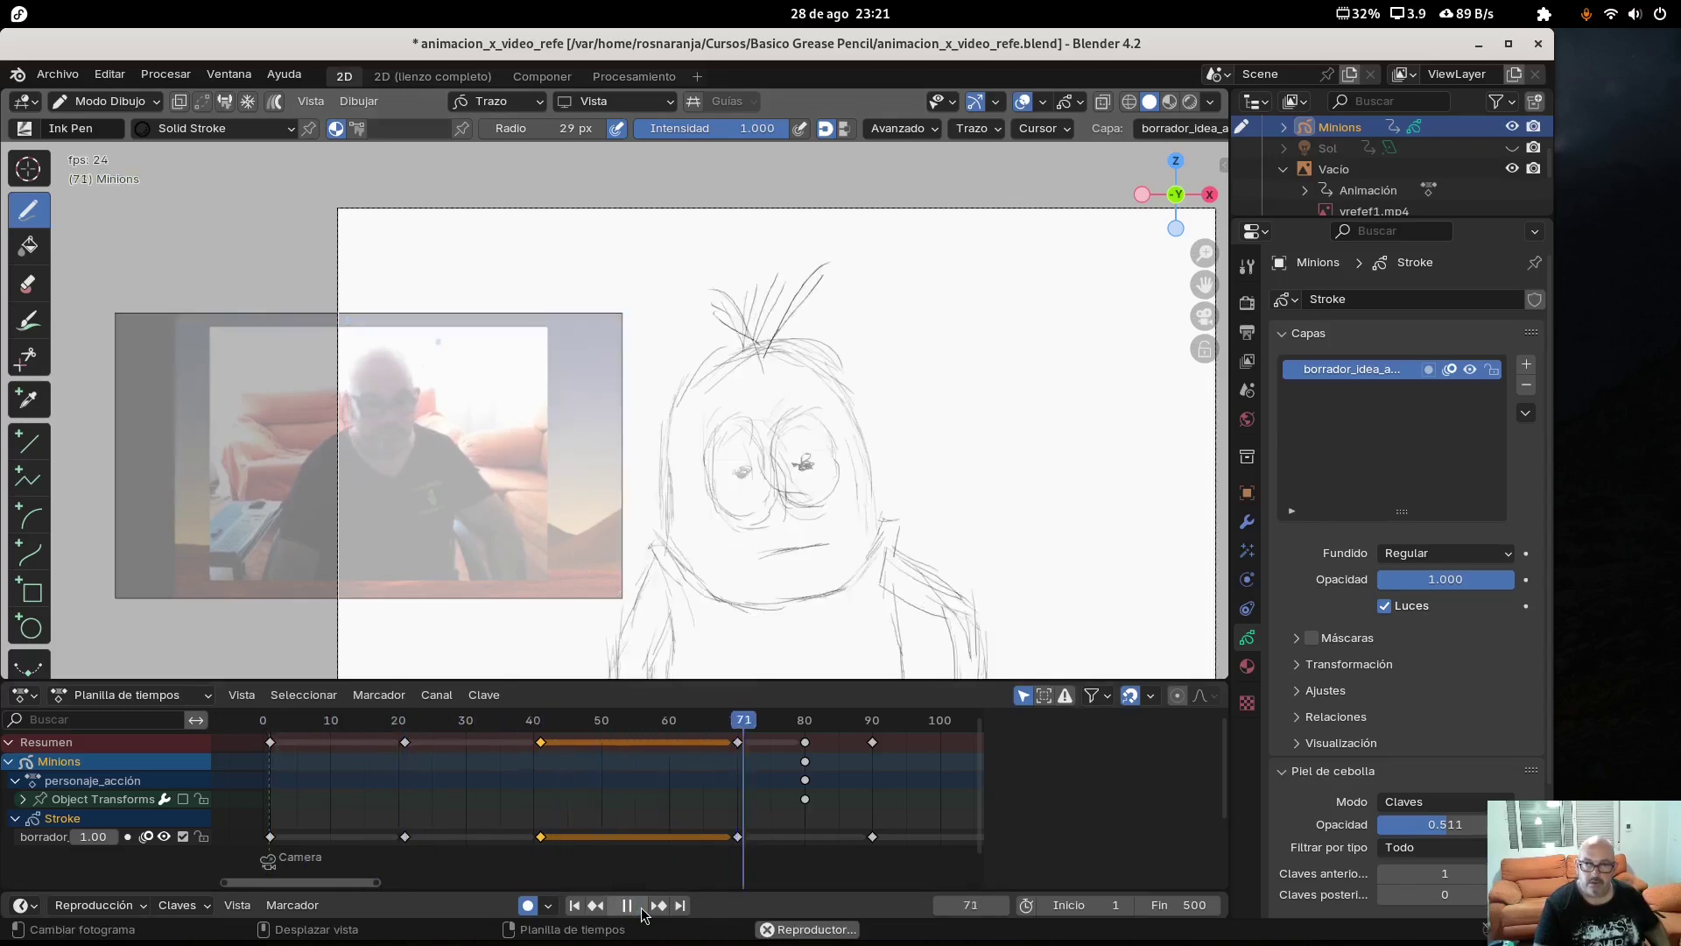
pyautogui.click(639, 908)
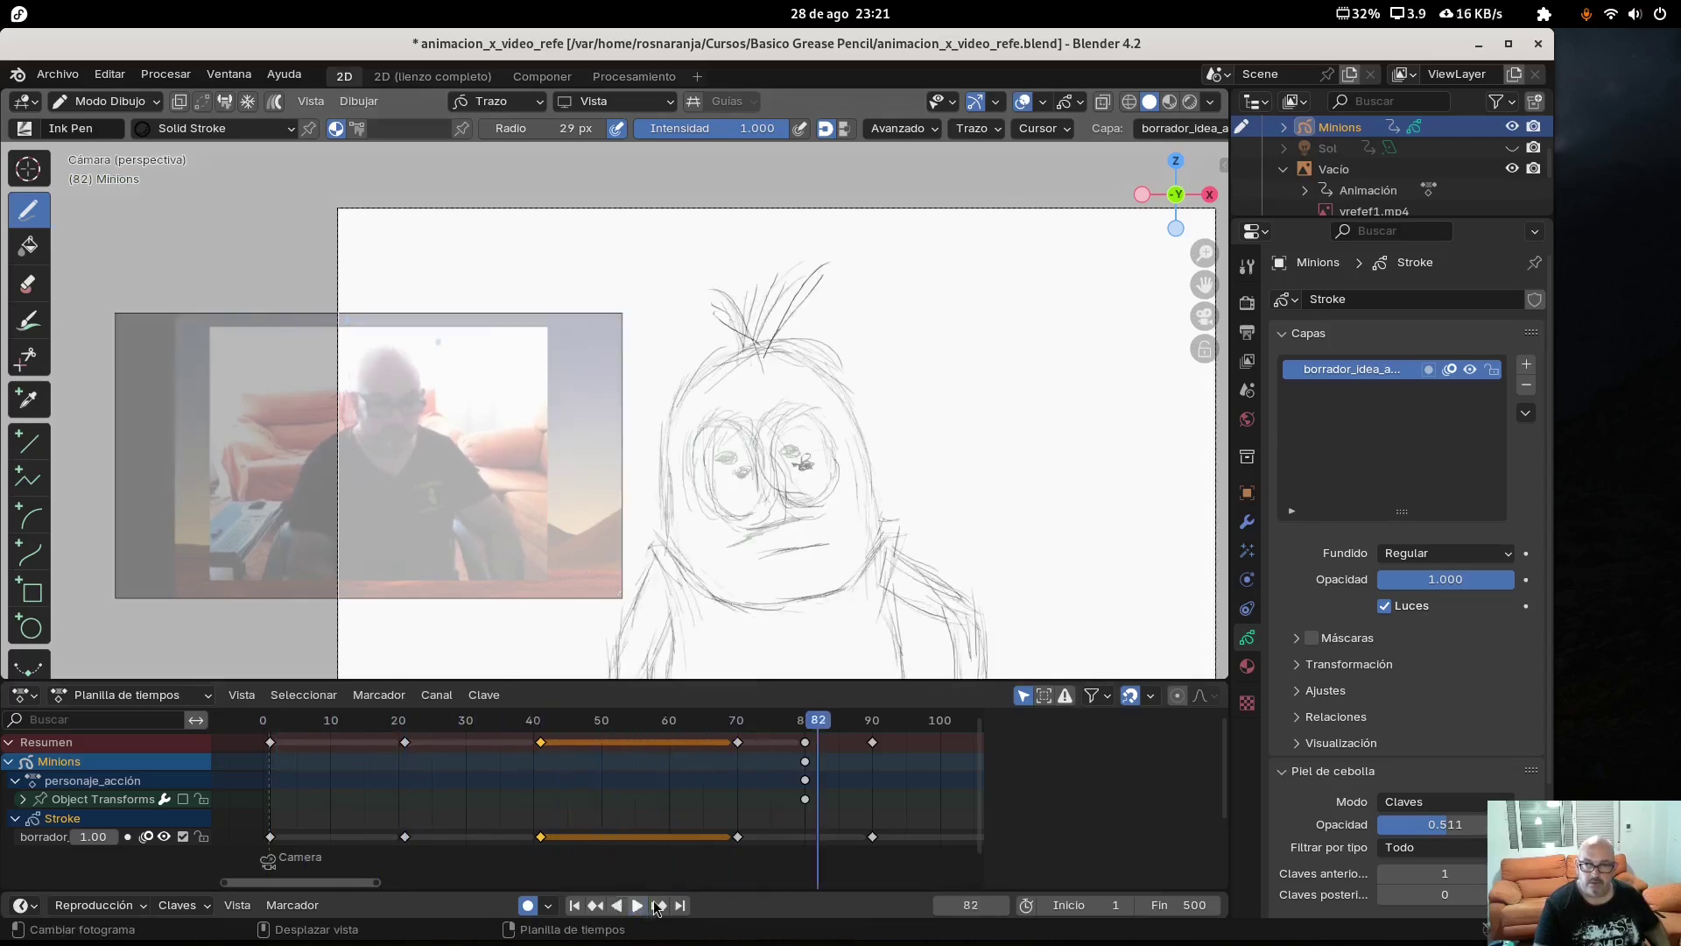
# Compare the Minions drawings at frames 41 and 70, and add a new in-between drawing keyframe at frame 57
pyautogui.click(636, 731)
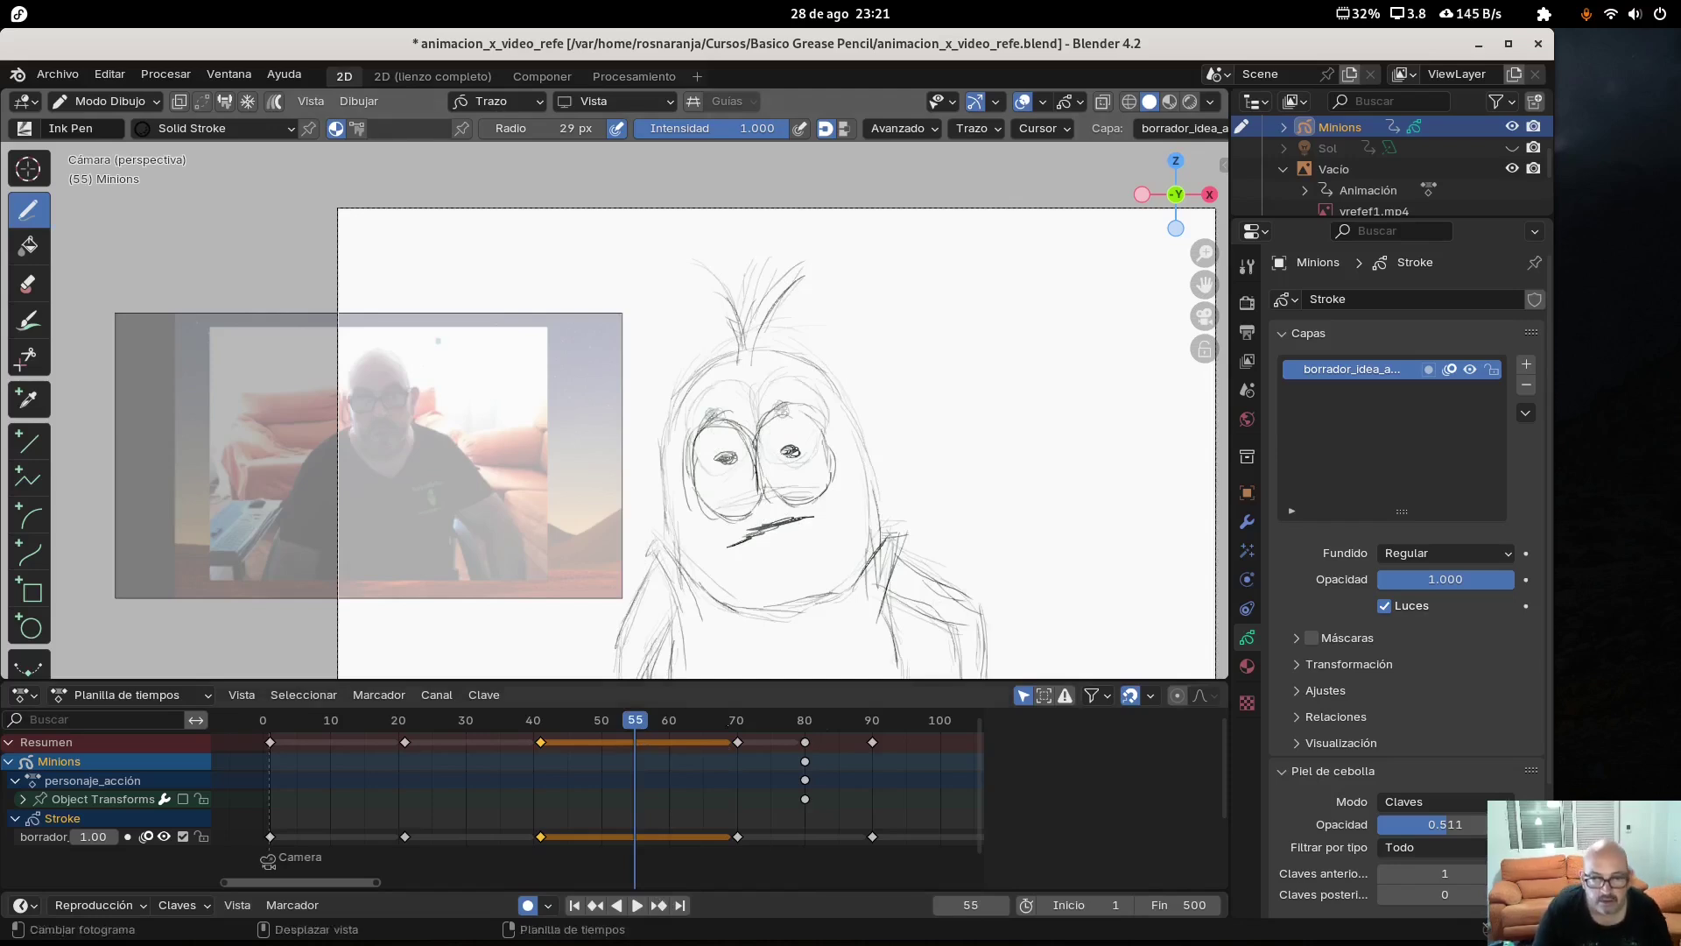
pyautogui.click(540, 727)
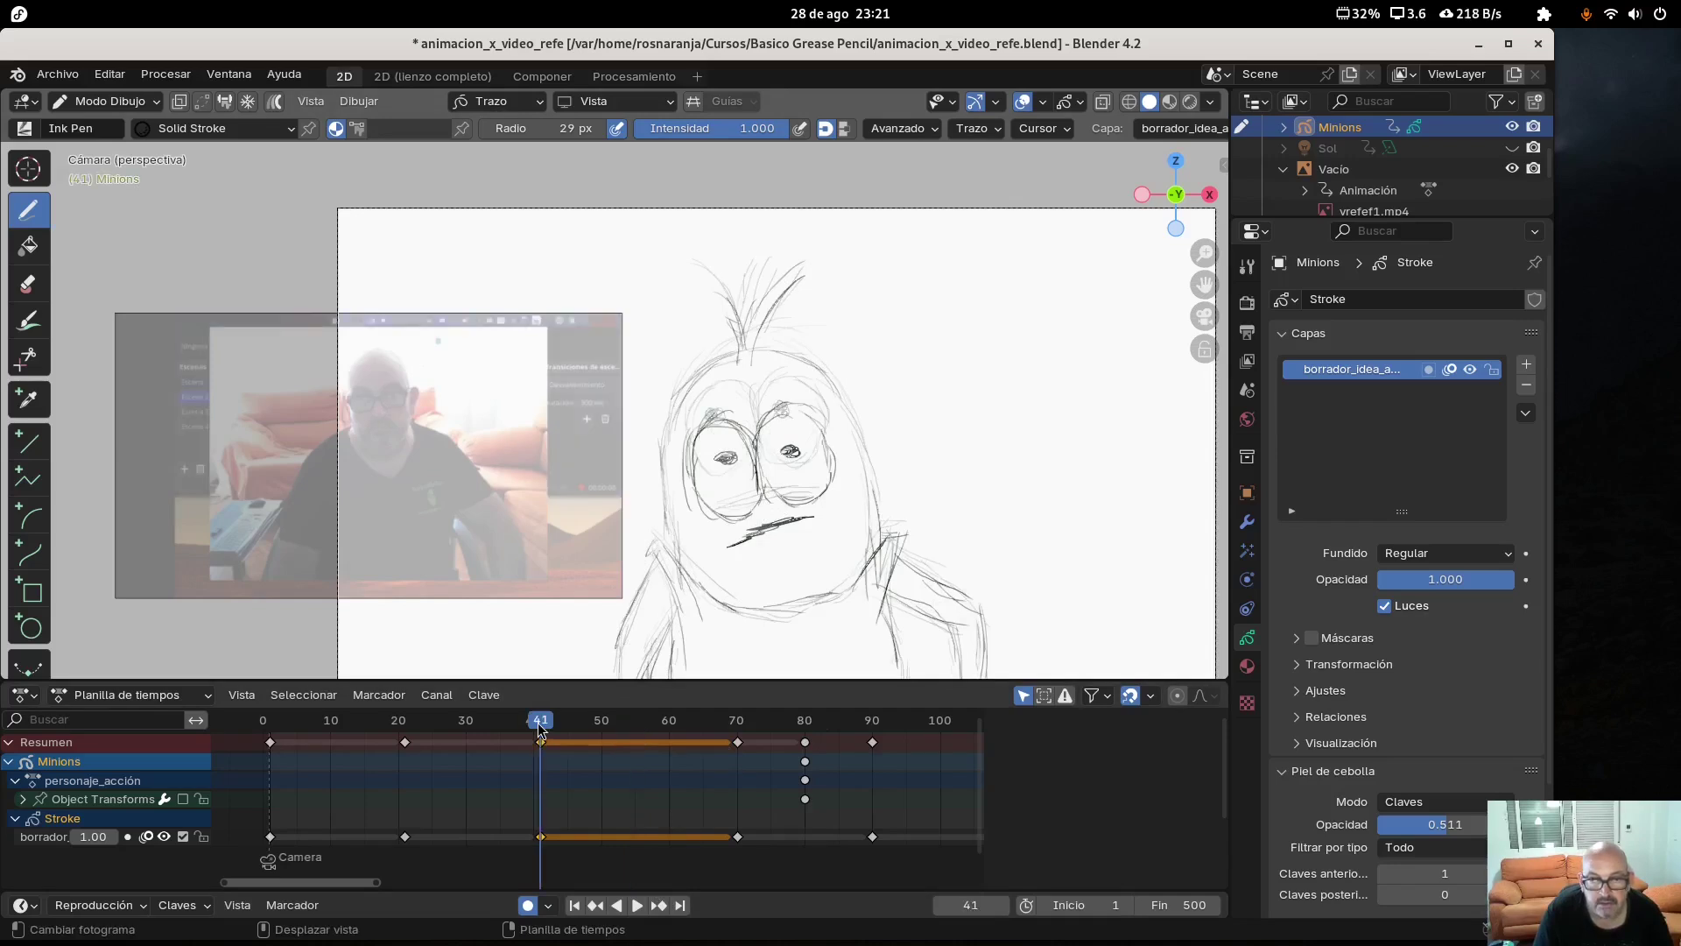
pyautogui.click(736, 727)
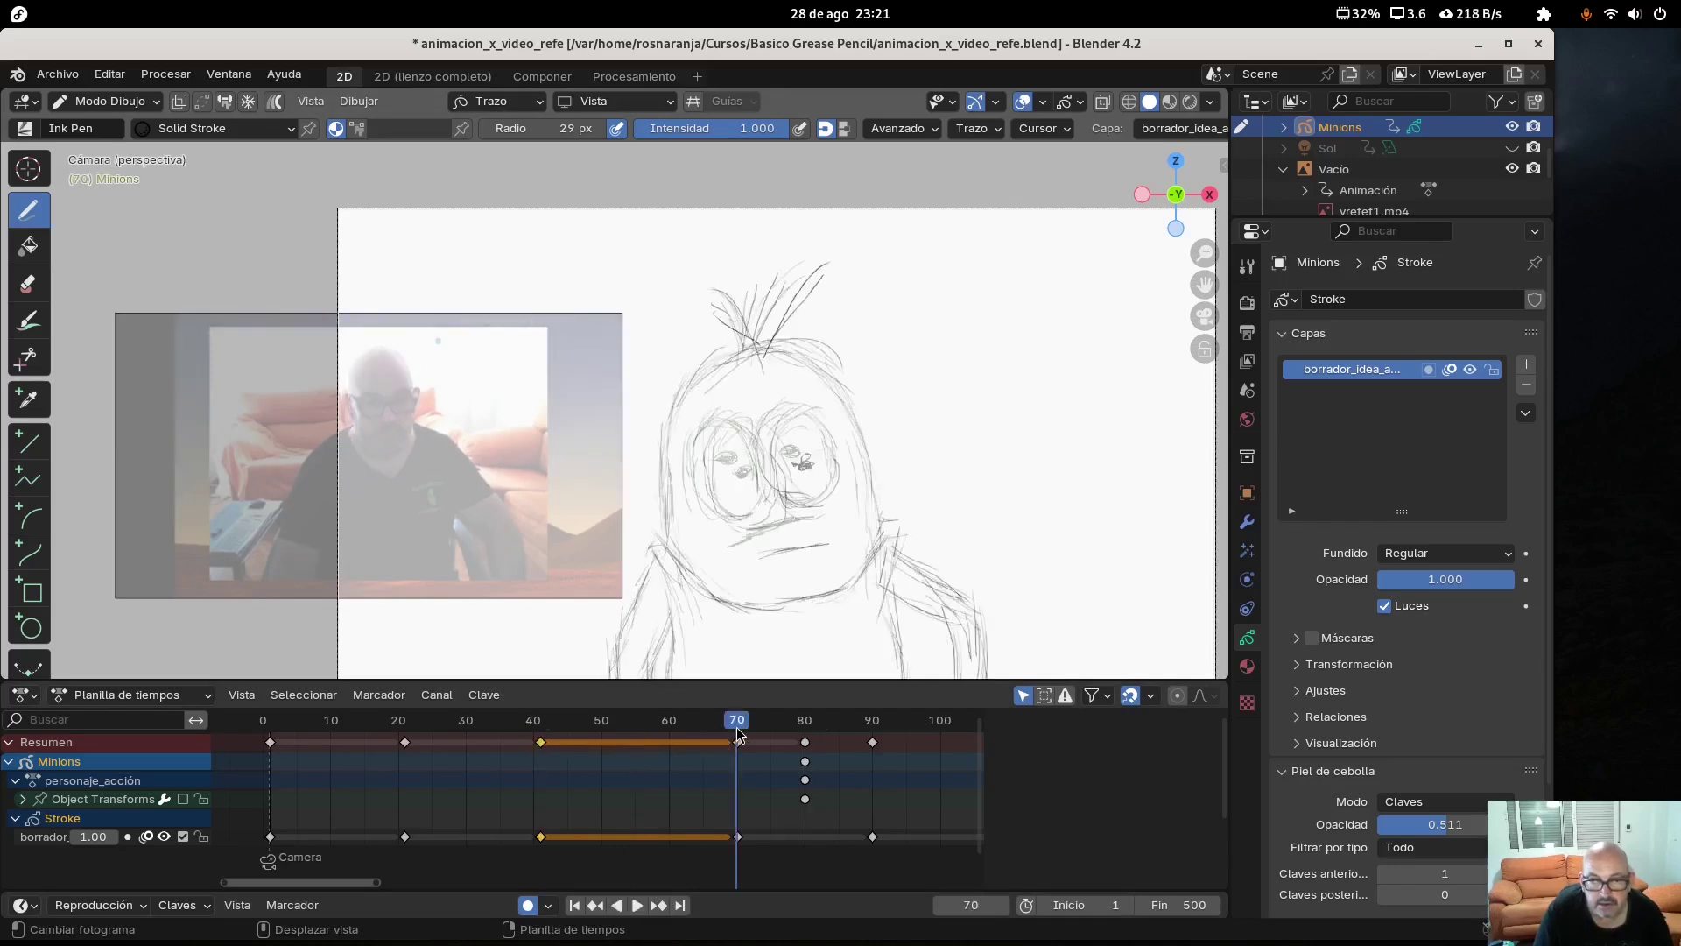
pyautogui.click(648, 730)
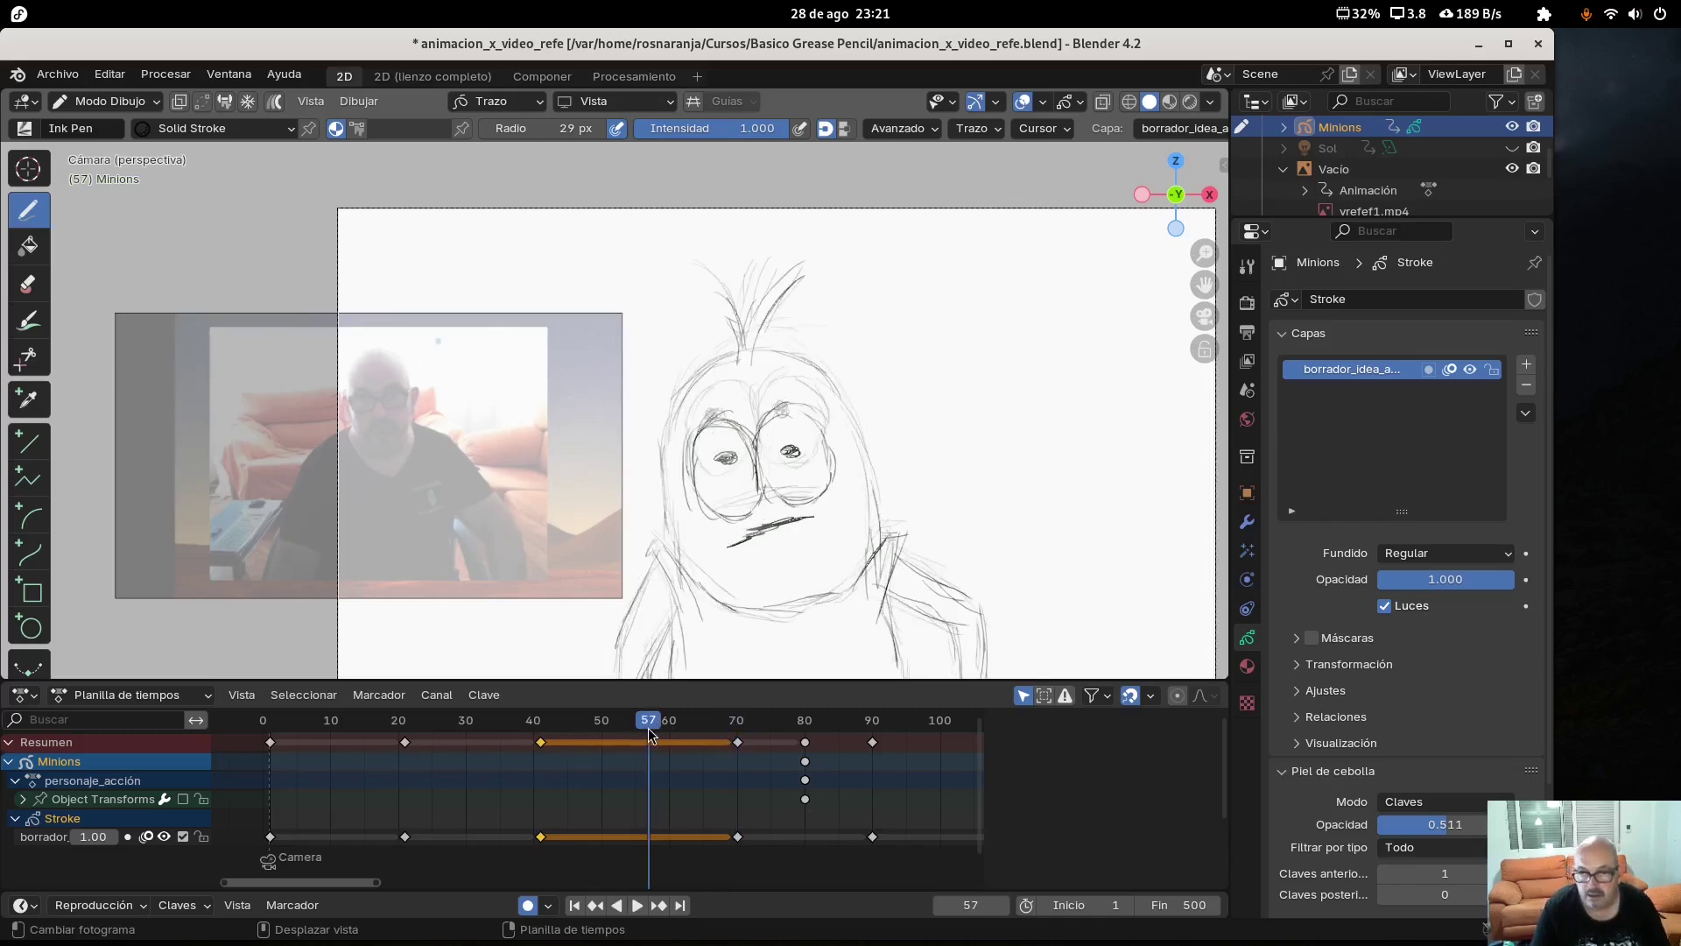
pyautogui.click(745, 351)
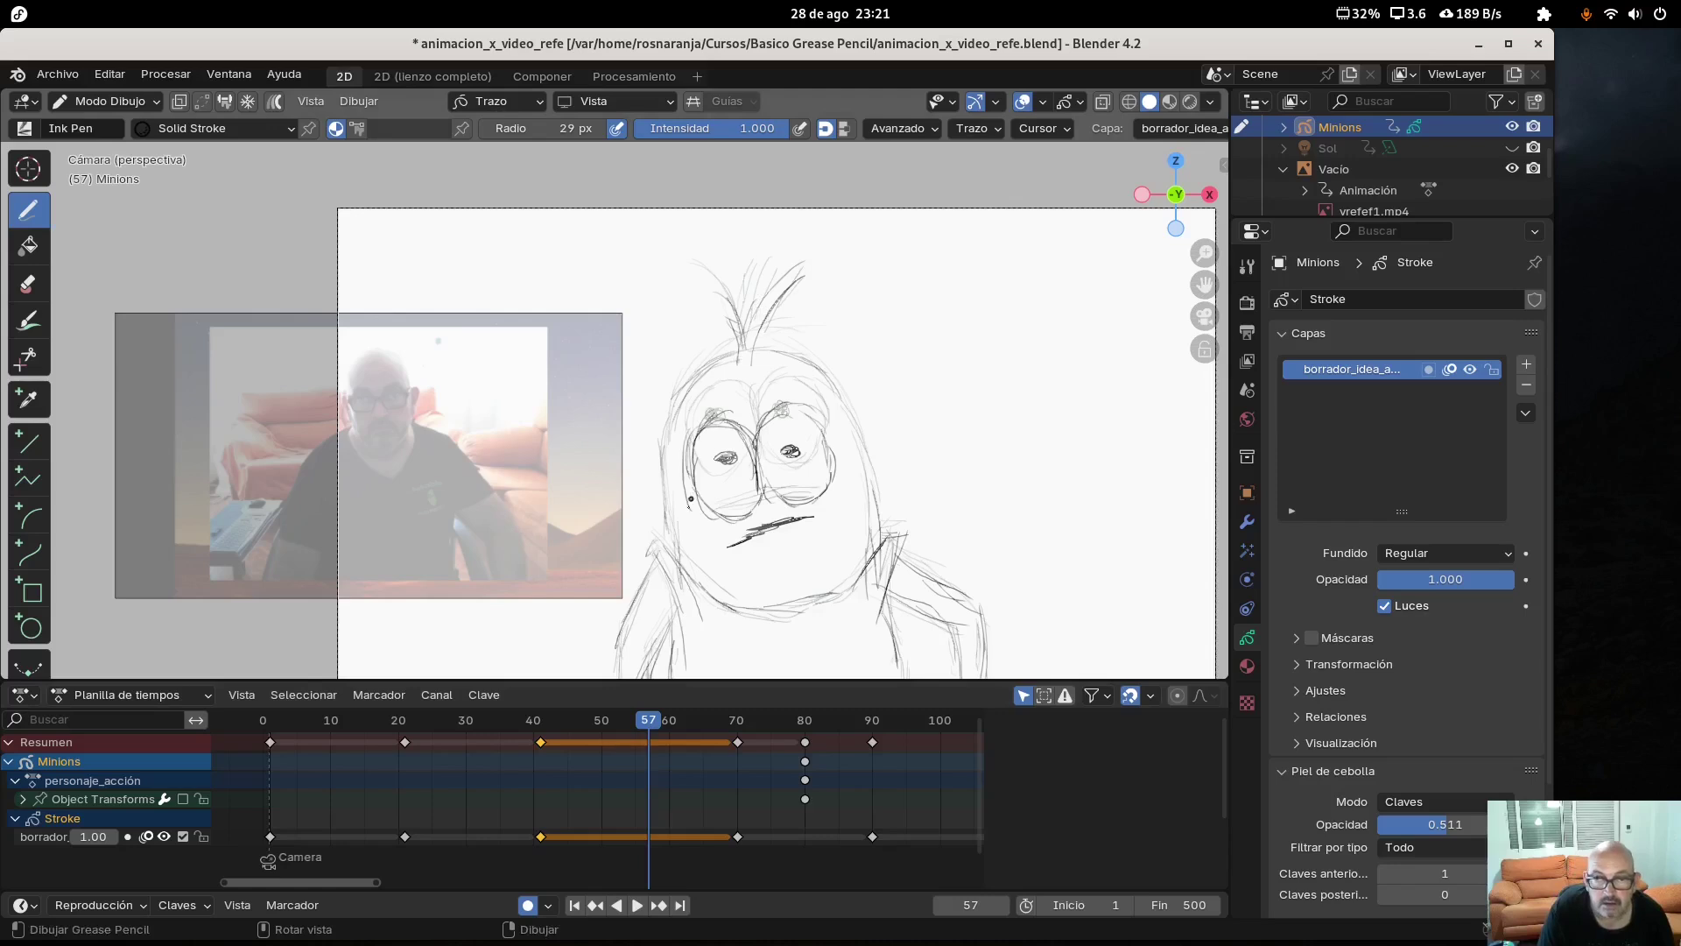
pyautogui.click(669, 540)
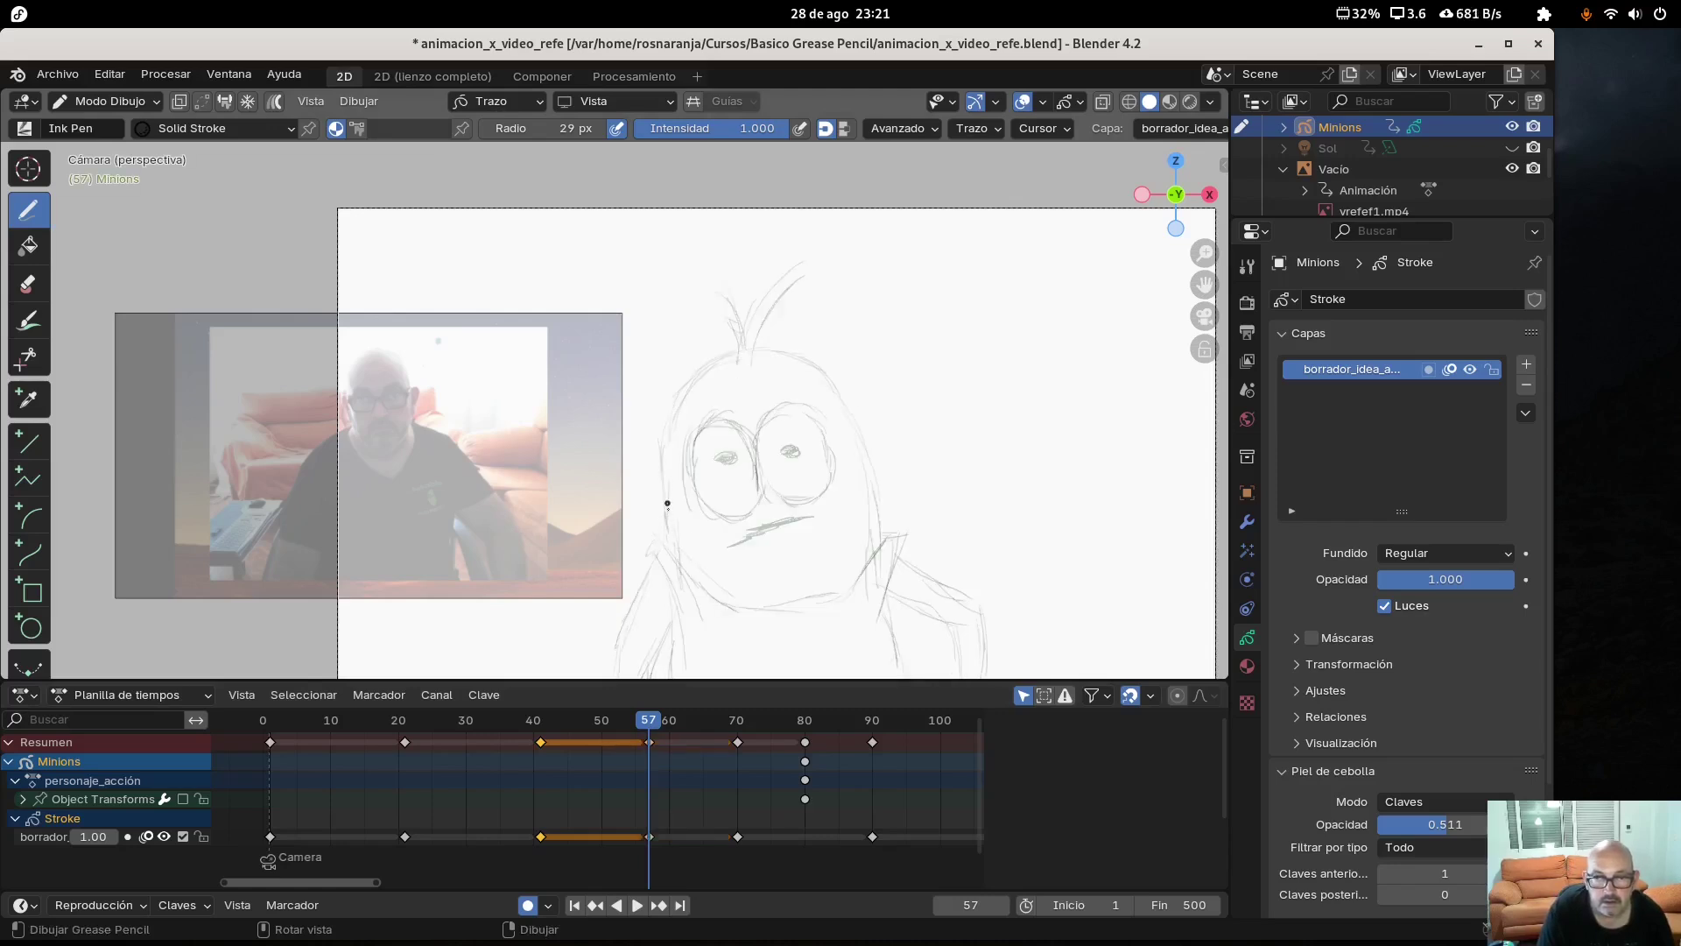
# Check the poses at frames 41 and 70, and sketch the minion's eyes, pupils and mouth on the frame 57 drawing
pyautogui.click(540, 730)
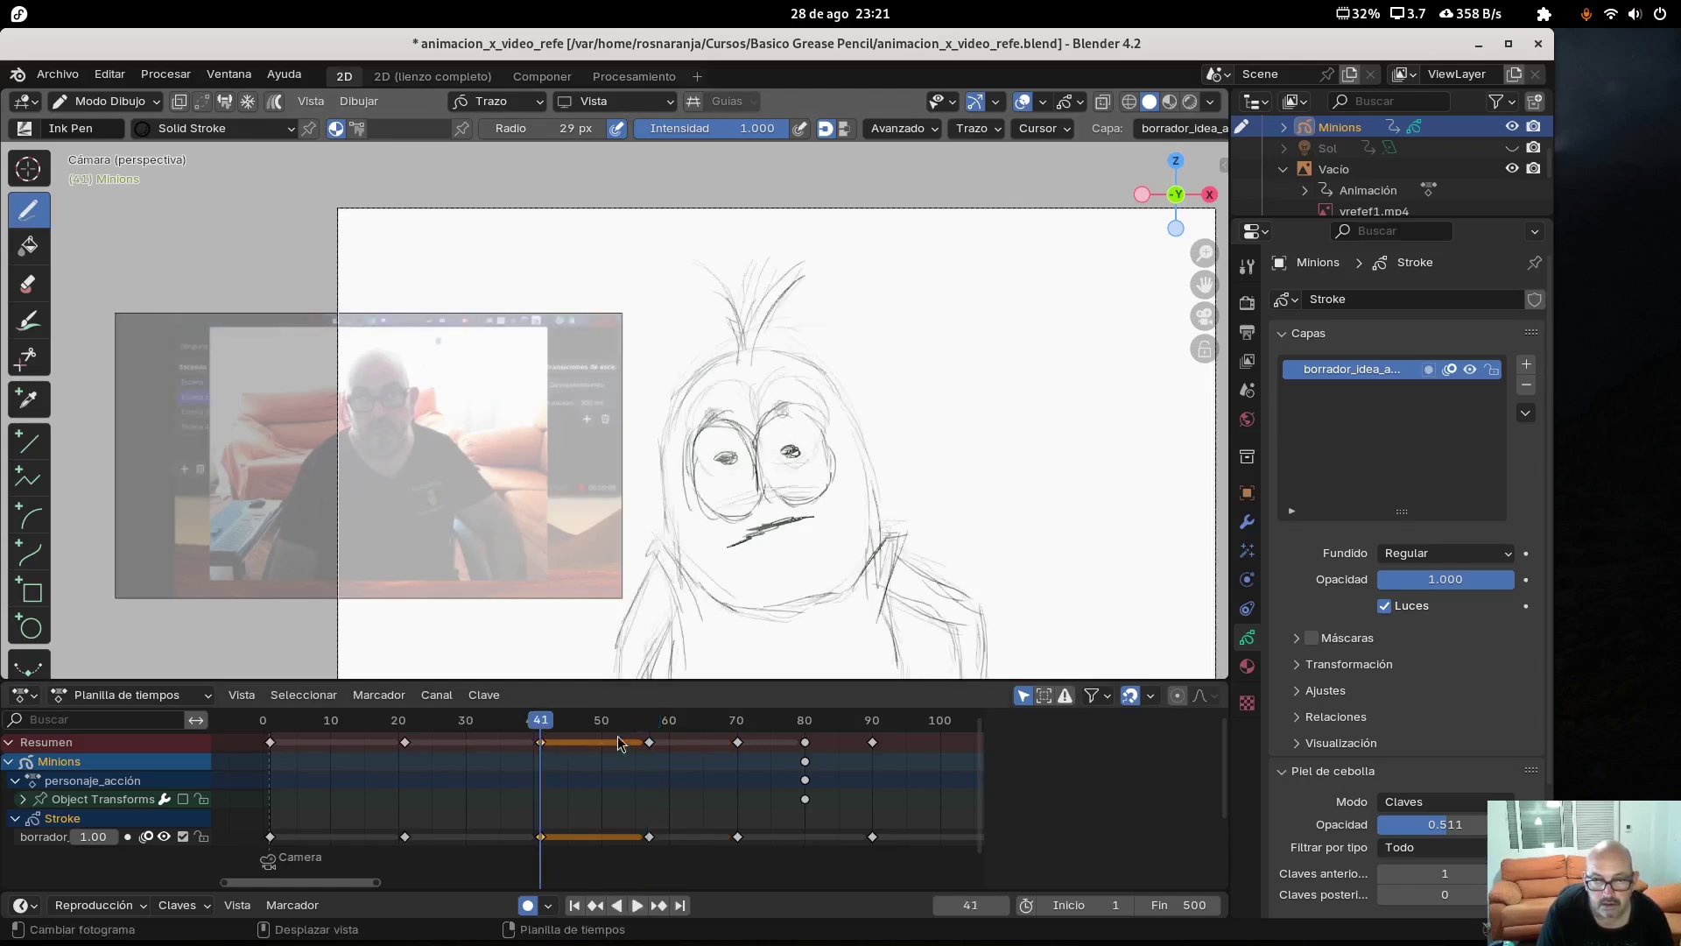
pyautogui.click(649, 728)
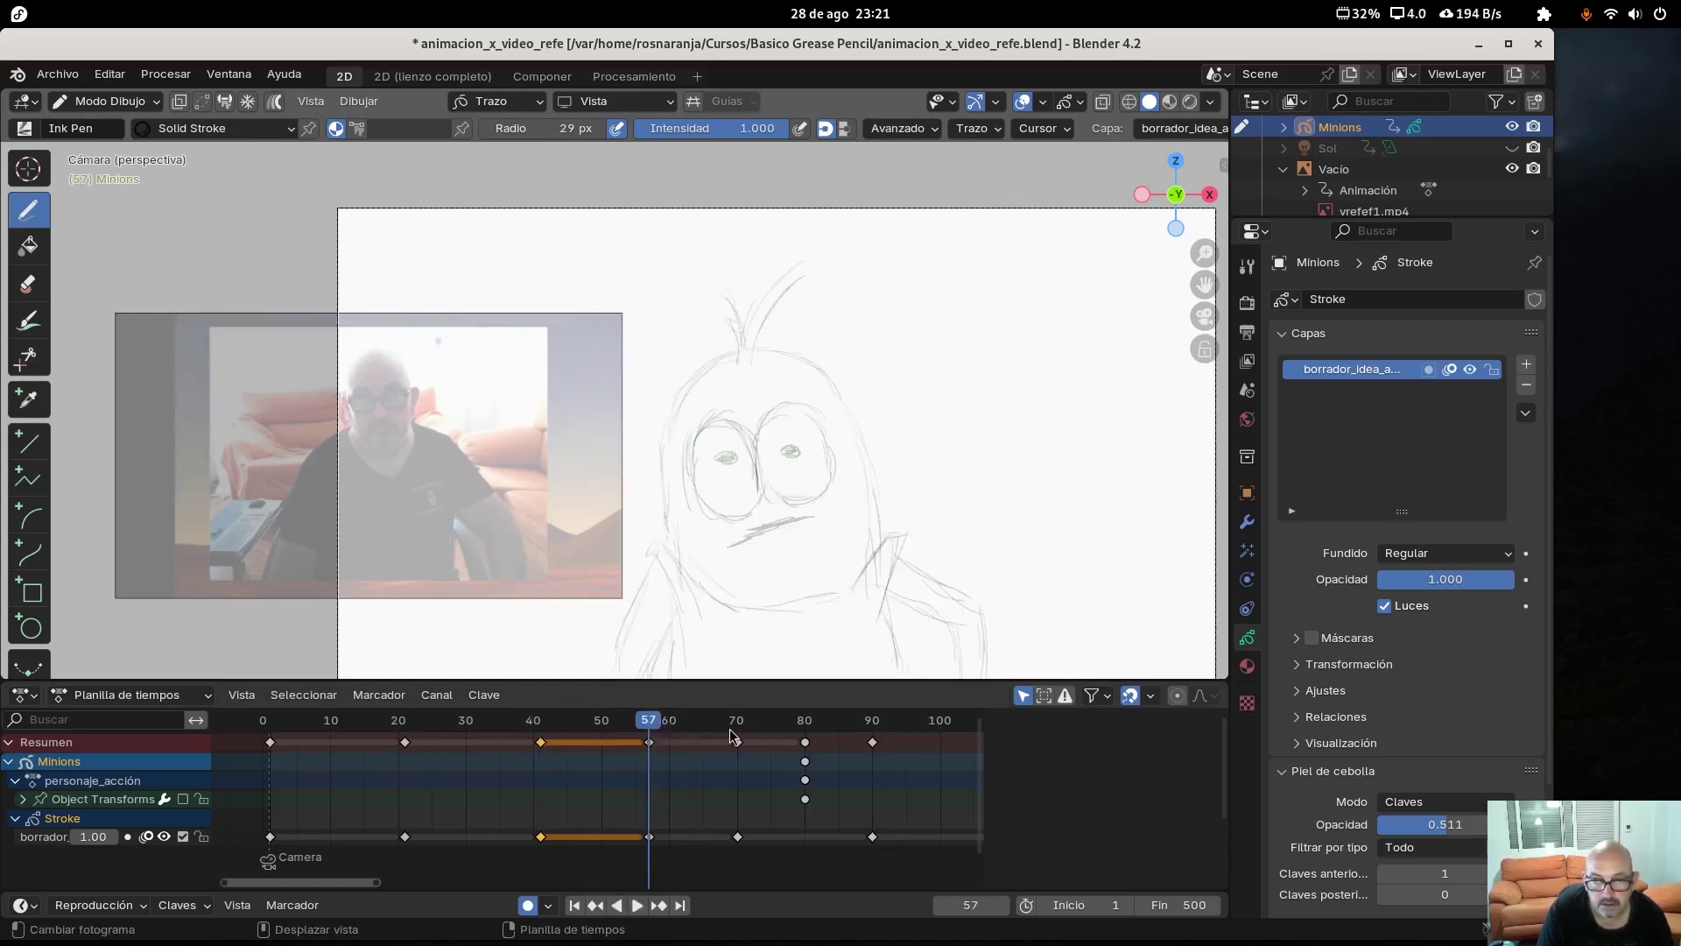
pyautogui.click(738, 728)
pyautogui.click(651, 738)
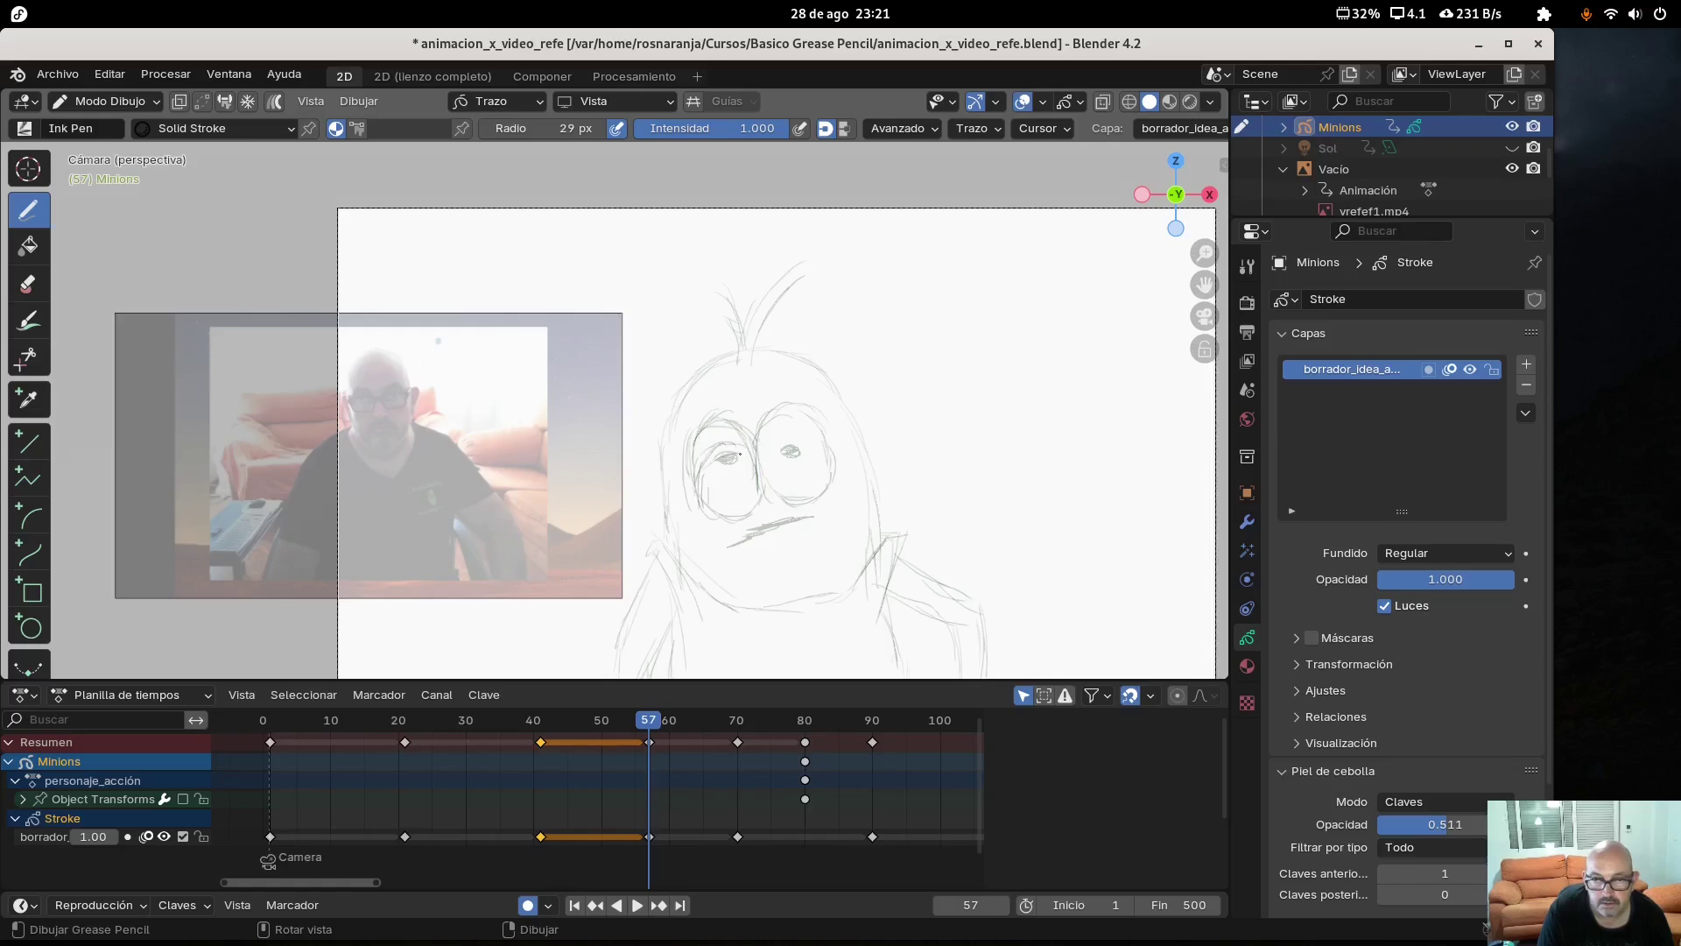
pyautogui.moveTo(751, 453)
pyautogui.mouseDown()
pyautogui.moveTo(699, 482)
pyautogui.moveTo(697, 462)
pyautogui.moveTo(694, 495)
pyautogui.moveTo(745, 531)
pyautogui.mouseUp()
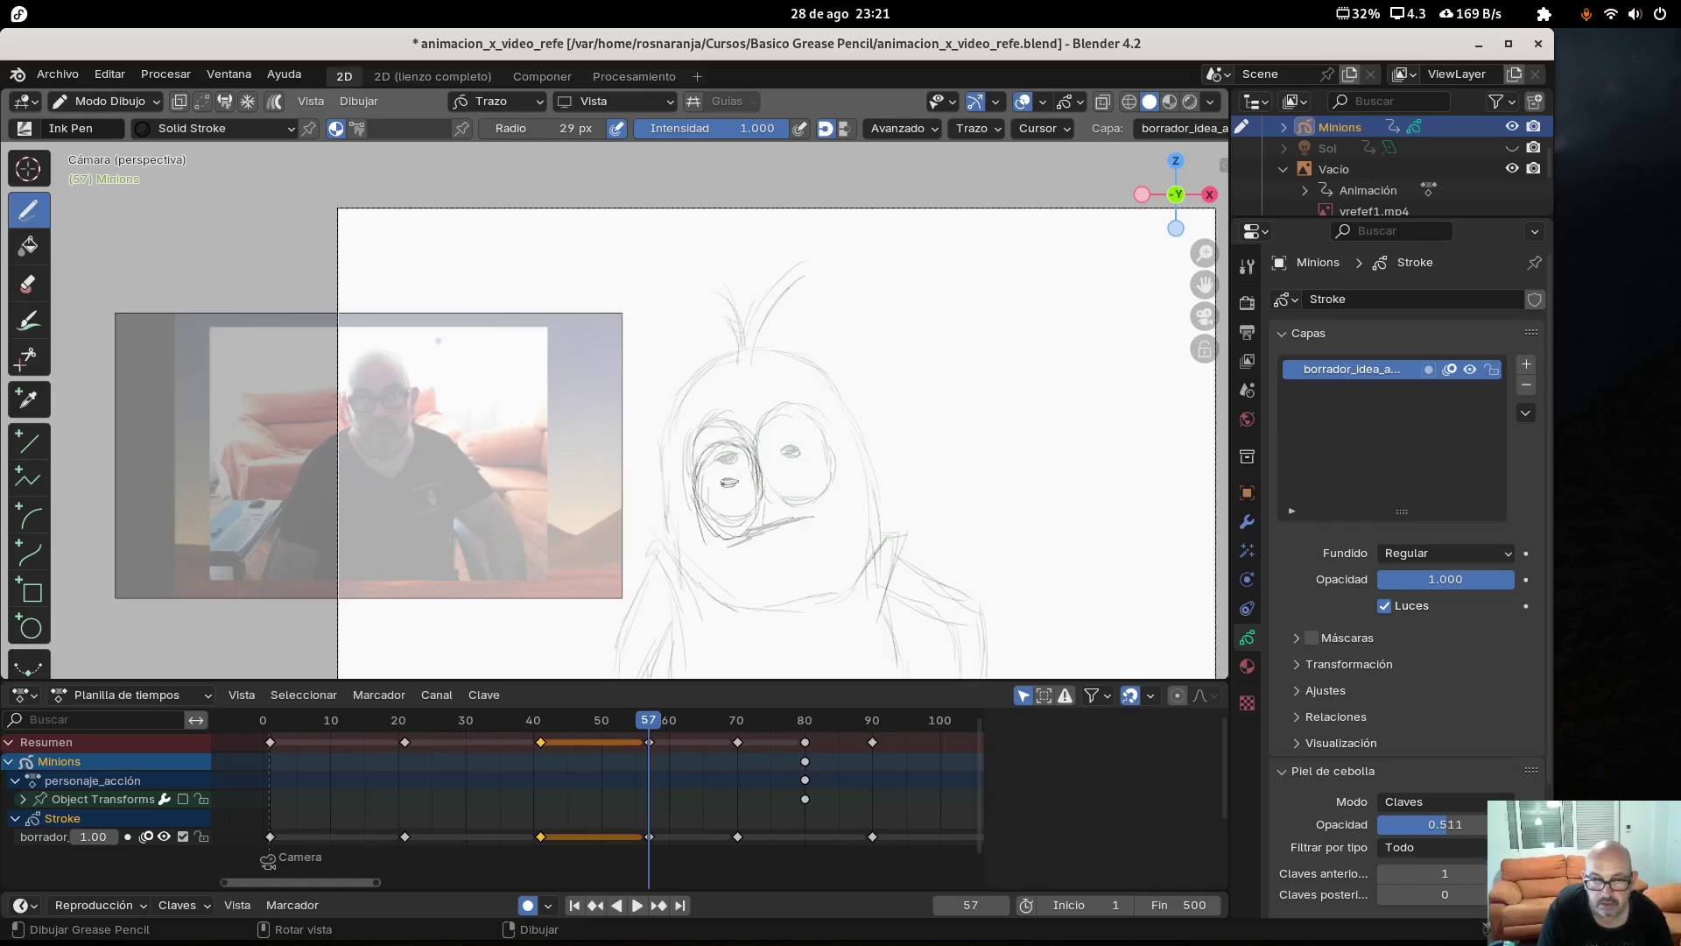
pyautogui.moveTo(792, 424)
pyautogui.mouseDown()
pyautogui.moveTo(769, 487)
pyautogui.moveTo(763, 442)
pyautogui.moveTo(768, 490)
pyautogui.moveTo(767, 429)
pyautogui.moveTo(760, 452)
pyautogui.moveTo(817, 431)
pyautogui.moveTo(844, 478)
pyautogui.moveTo(835, 461)
pyautogui.moveTo(770, 478)
pyautogui.moveTo(813, 528)
pyautogui.mouseUp()
pyautogui.moveTo(839, 473); pyautogui.dragTo(820, 525)
pyautogui.moveTo(786, 467); pyautogui.dragTo(796, 478)
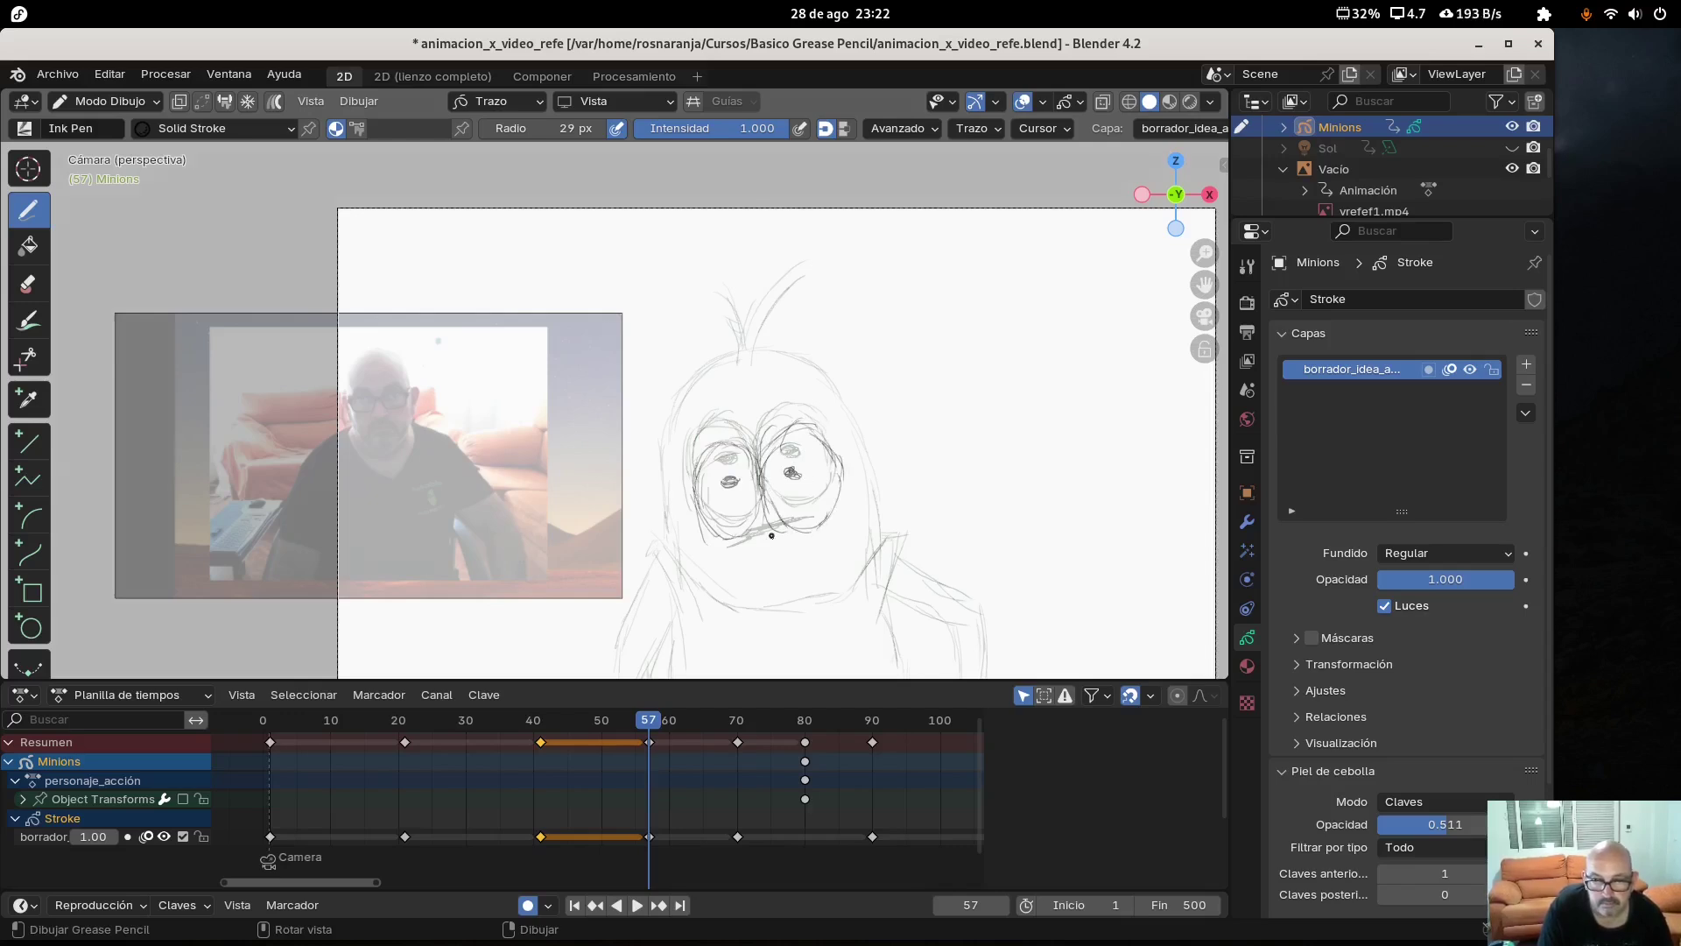
pyautogui.moveTo(769, 554); pyautogui.dragTo(749, 543)
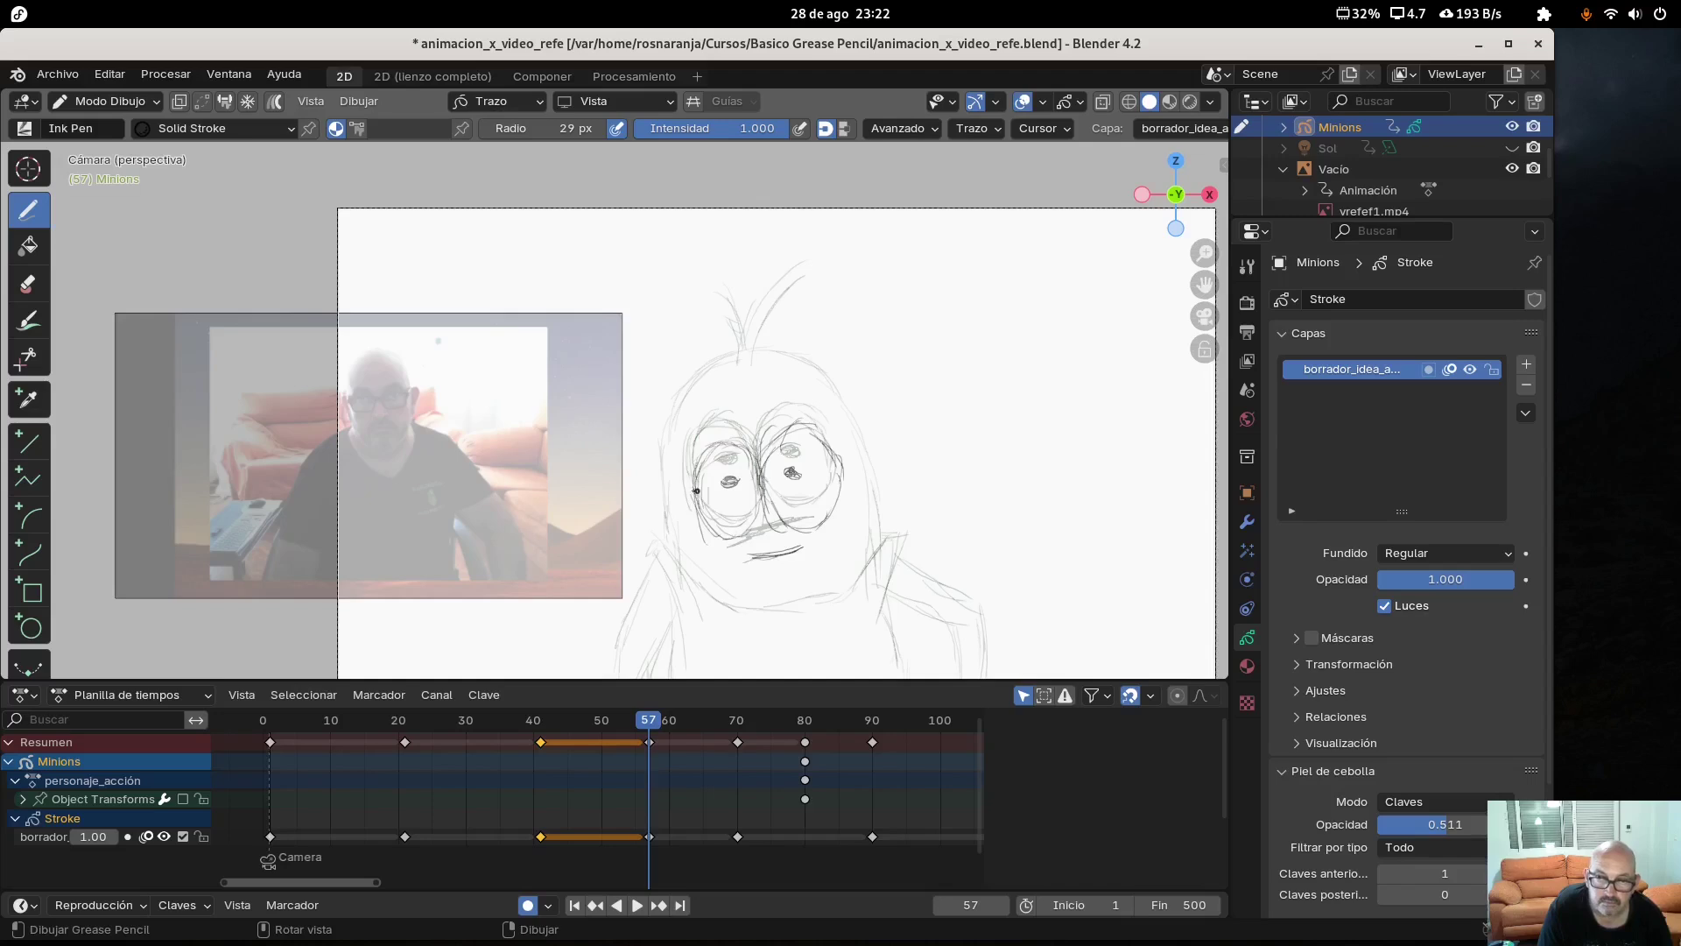
# Sketch the minion's head outline, hair and arms on the frame 57 drawing to complete the in-between pose
pyautogui.moveTo(674, 437)
pyautogui.mouseDown()
pyautogui.moveTo(669, 398)
pyautogui.moveTo(705, 366)
pyautogui.moveTo(732, 371)
pyautogui.mouseUp()
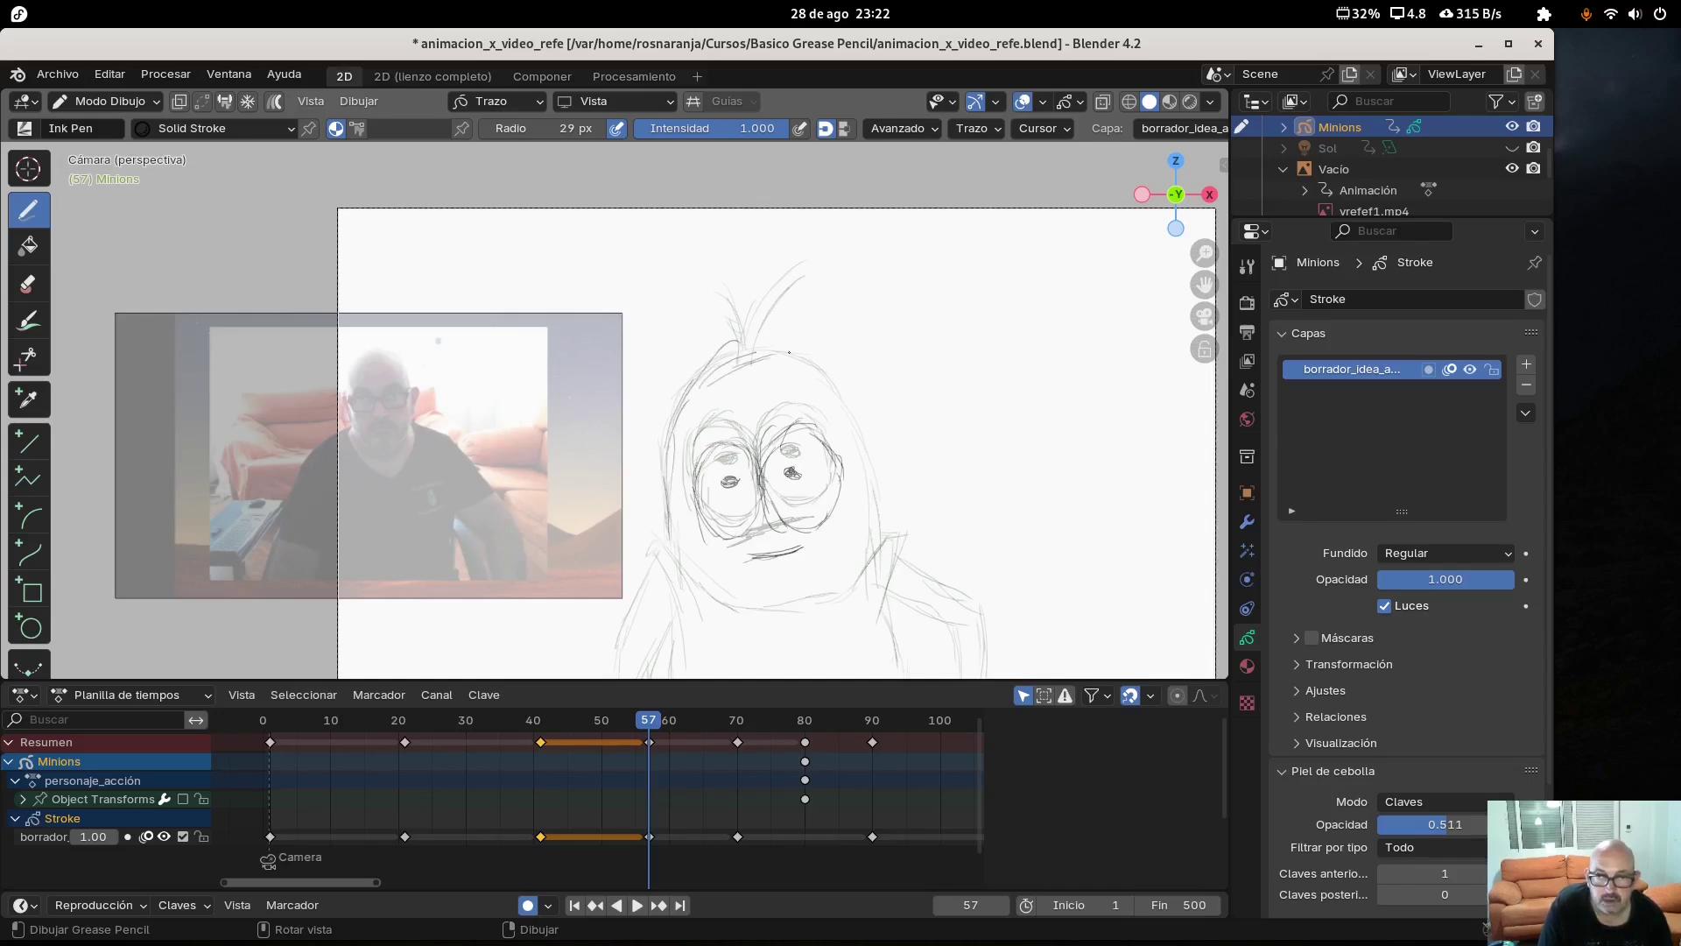
pyautogui.moveTo(822, 402)
pyautogui.mouseDown()
pyautogui.moveTo(862, 526)
pyautogui.moveTo(844, 449)
pyautogui.moveTo(870, 490)
pyautogui.mouseUp()
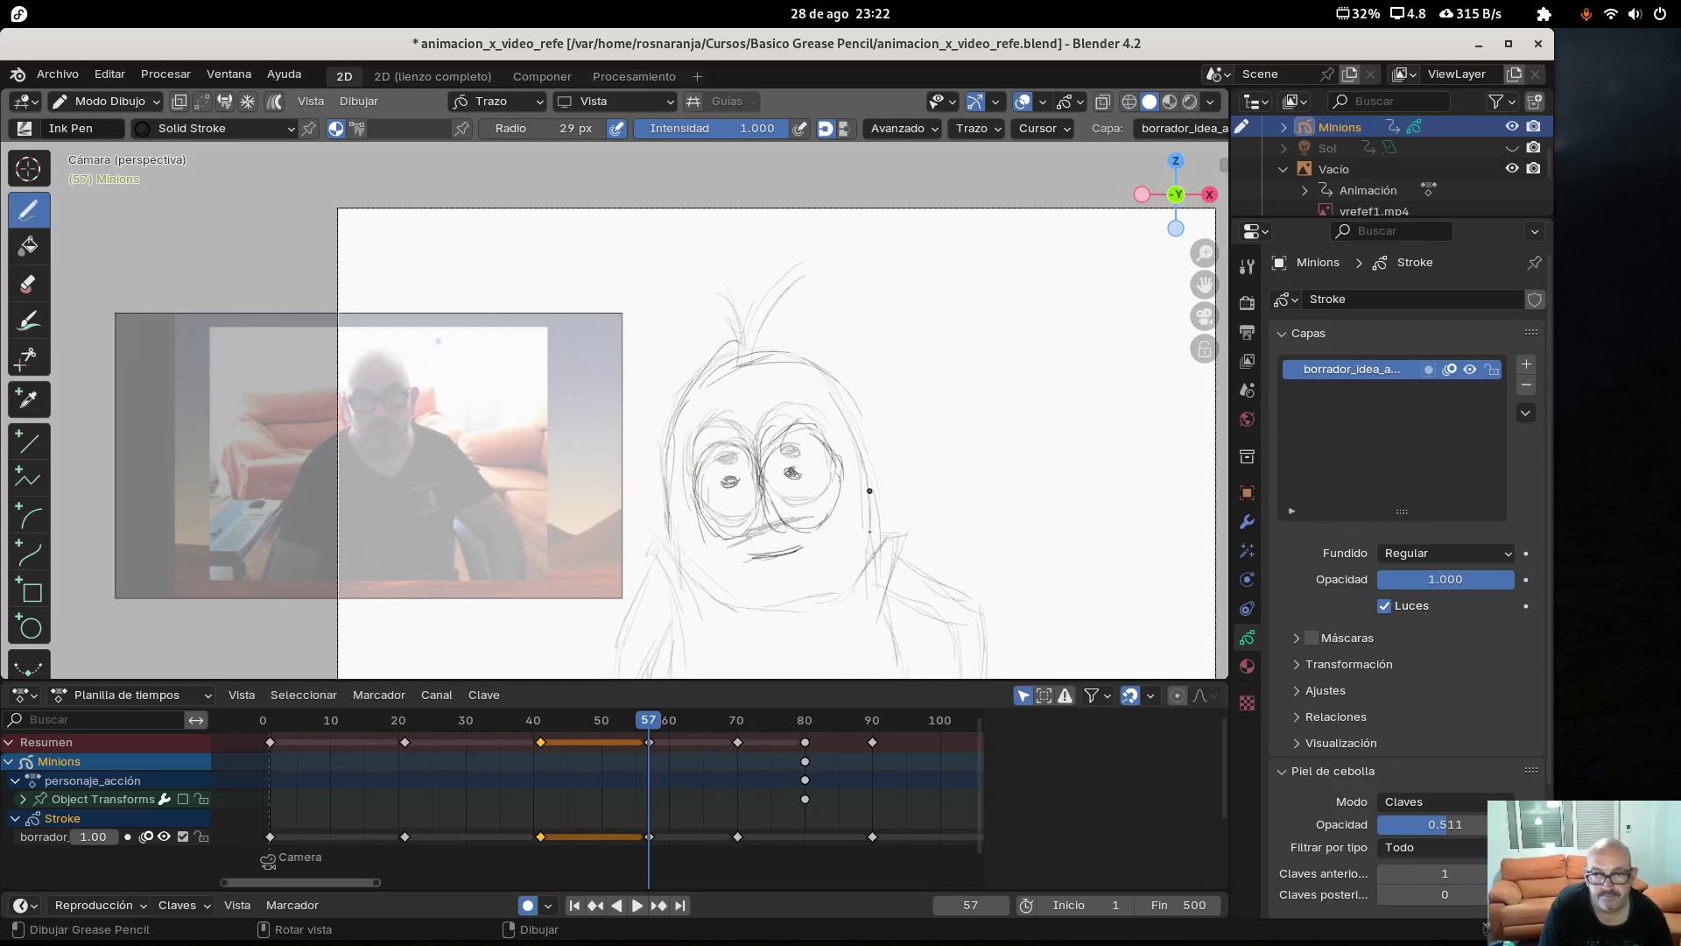
pyautogui.moveTo(743, 352)
pyautogui.mouseDown()
pyautogui.moveTo(716, 271)
pyautogui.moveTo(767, 289)
pyautogui.moveTo(769, 342)
pyautogui.mouseUp()
pyautogui.moveTo(663, 544)
pyautogui.mouseDown()
pyautogui.moveTo(682, 579)
pyautogui.moveTo(648, 541)
pyautogui.moveTo(672, 667)
pyautogui.mouseUp()
# Step through the timeline from frame 11 to frame 85 to review the sequence of minion drawings
pyautogui.click(338, 722)
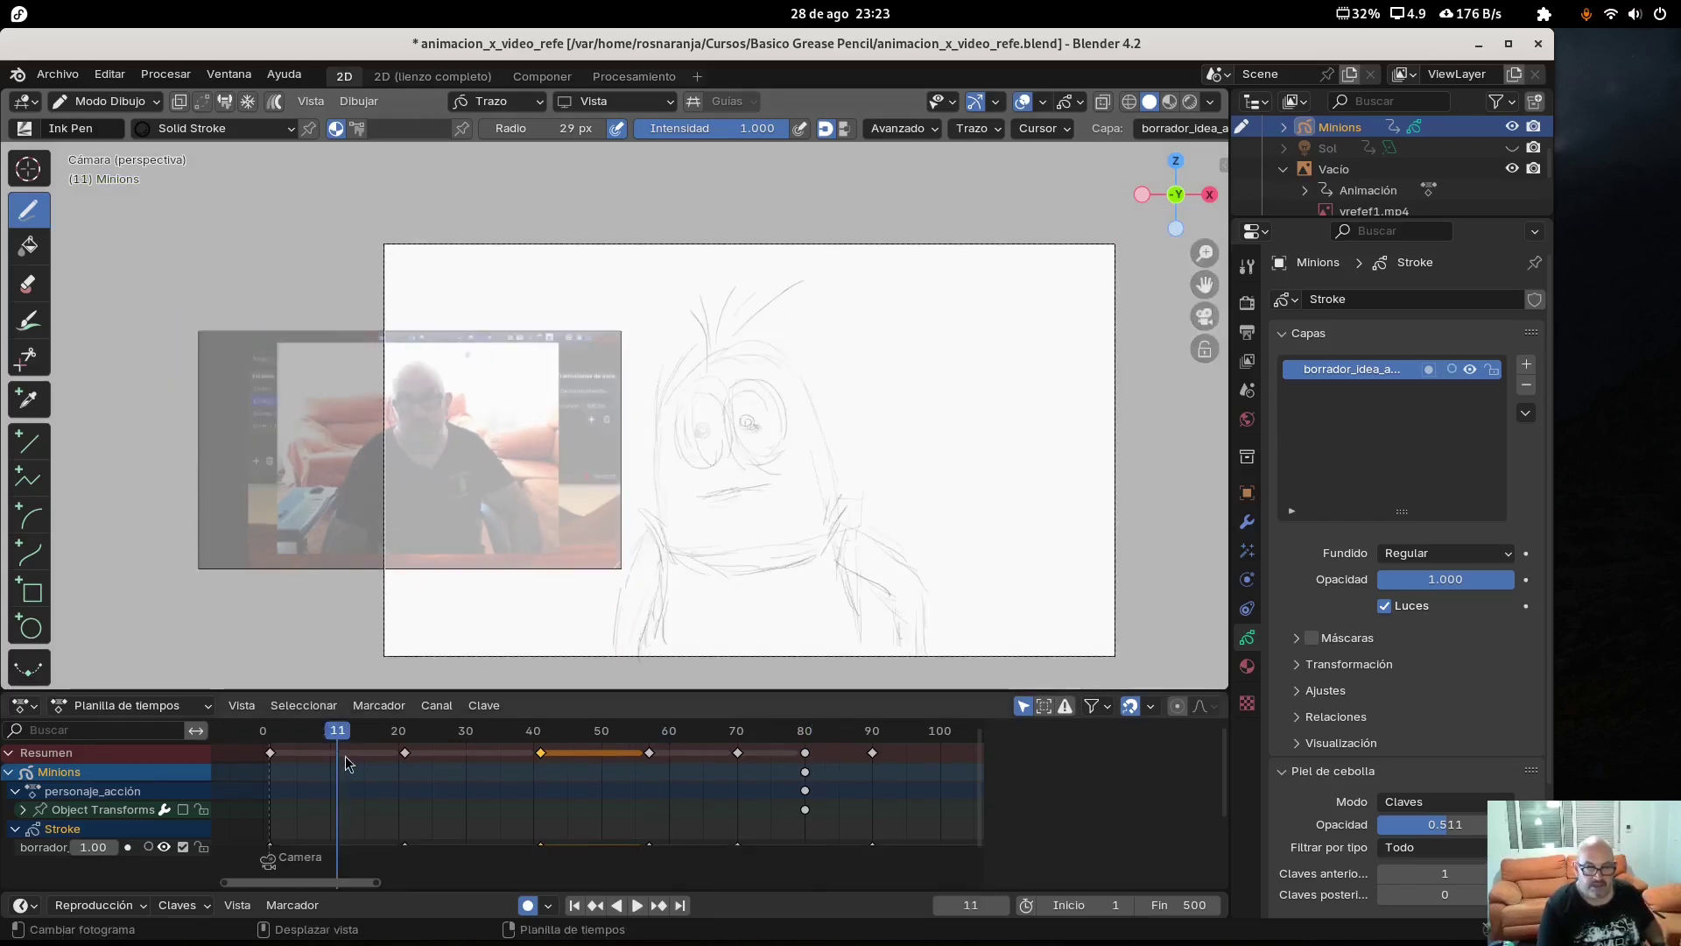
pyautogui.click(467, 732)
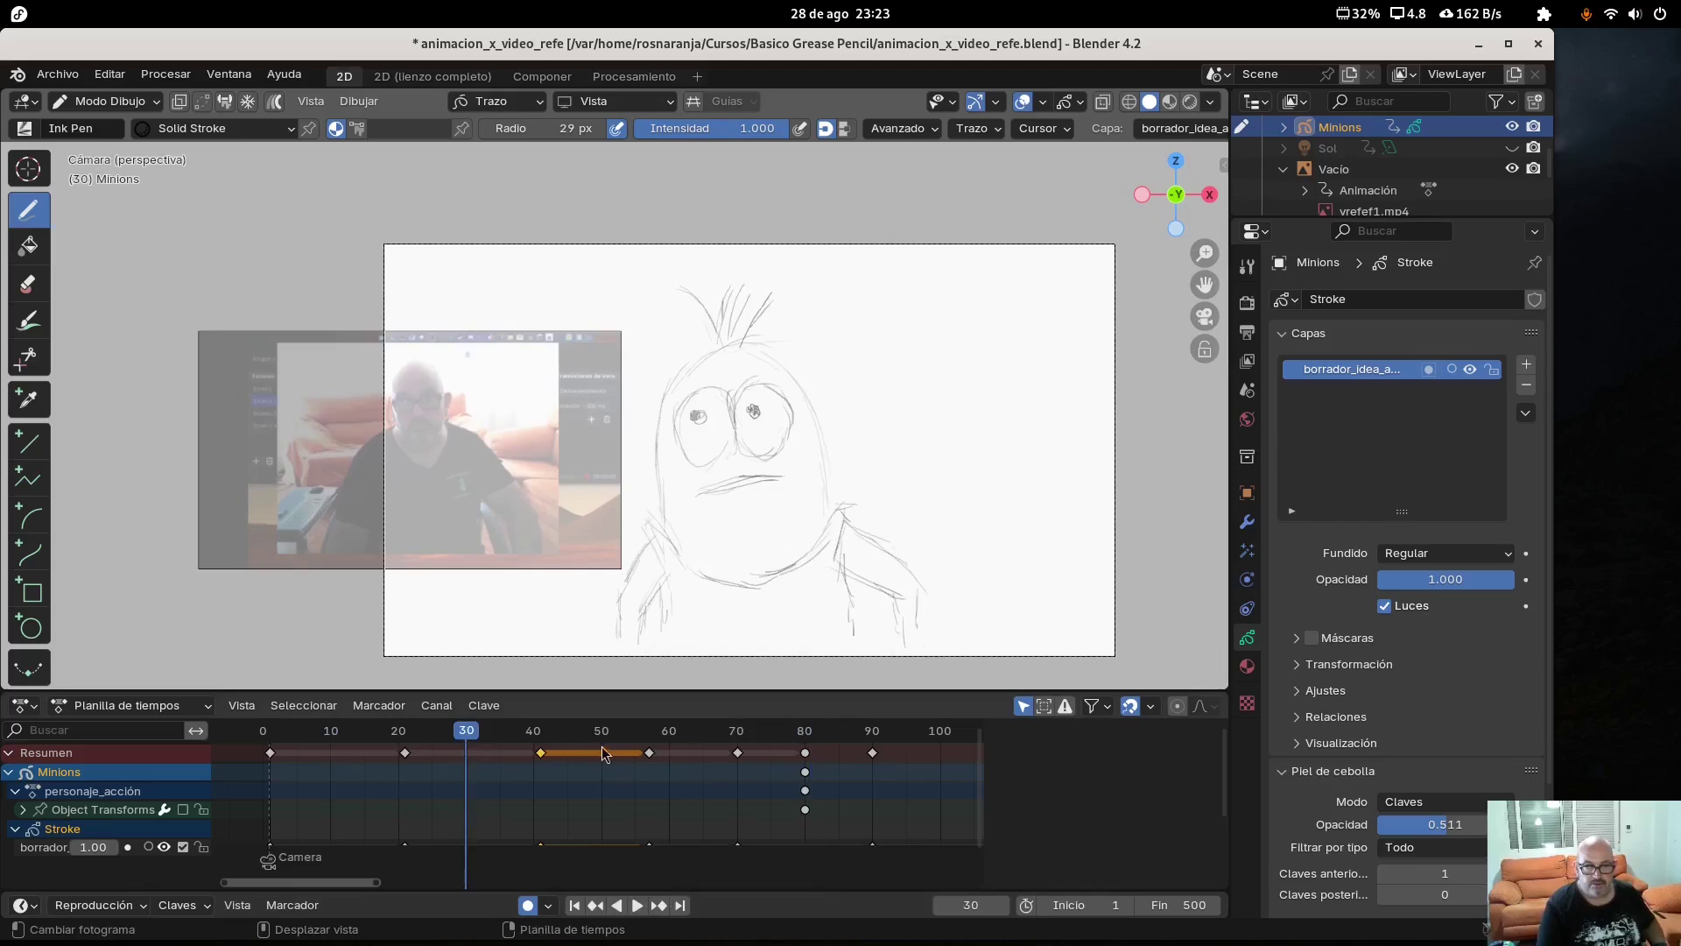
pyautogui.click(602, 745)
pyautogui.click(684, 742)
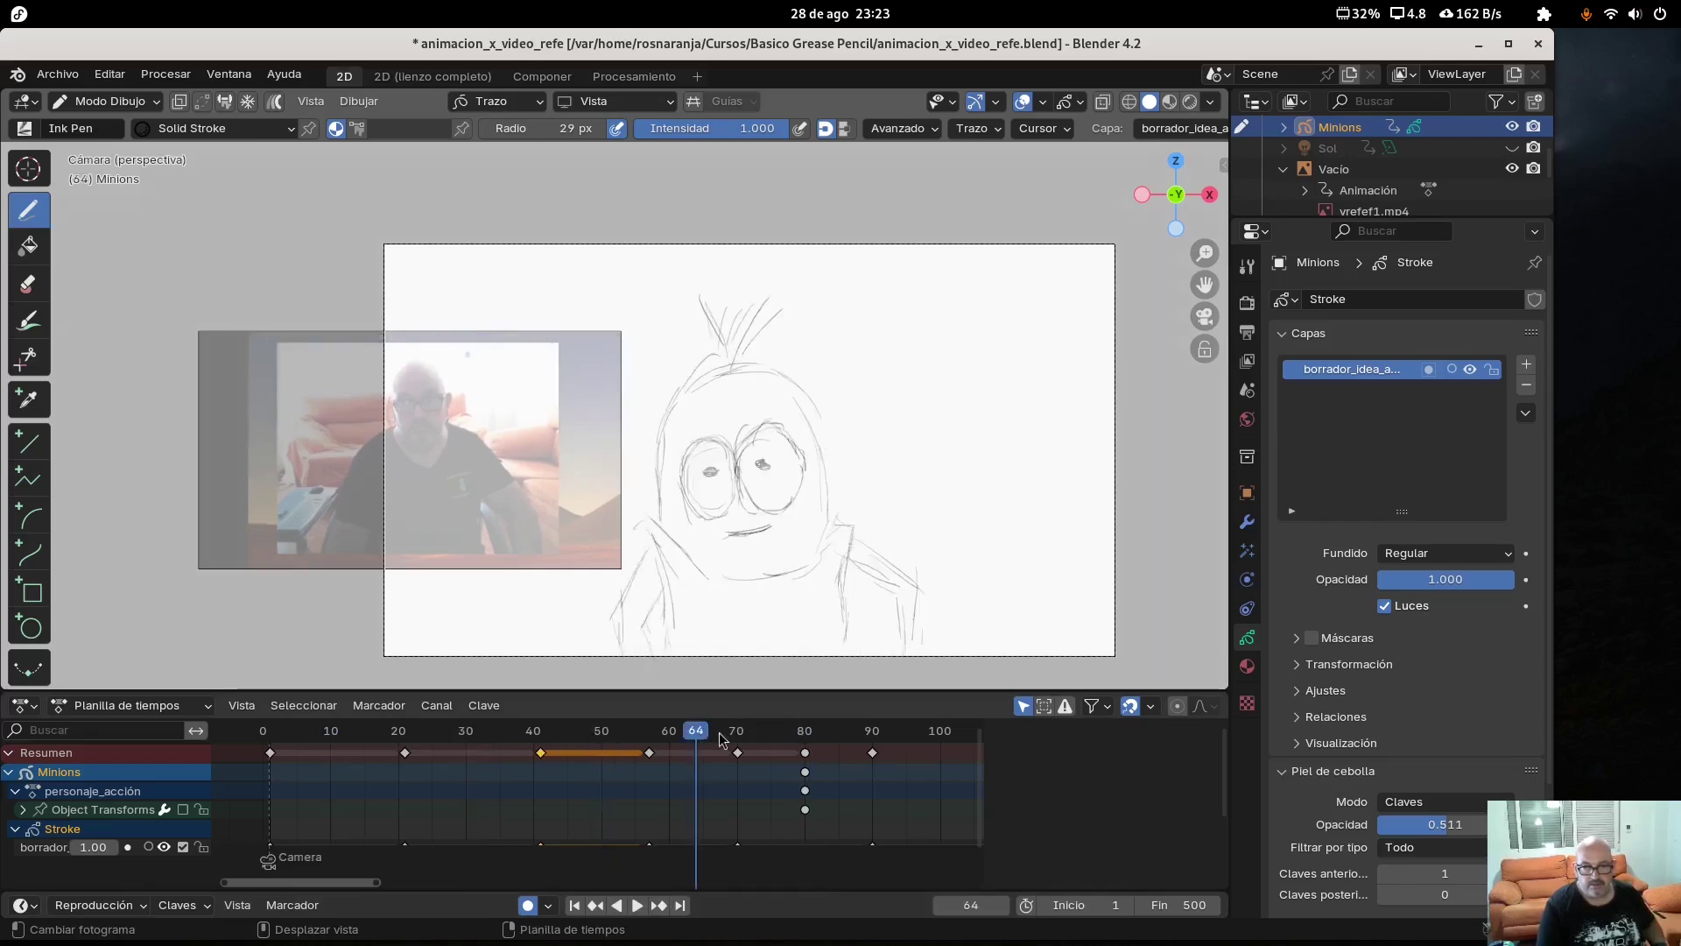
pyautogui.click(776, 739)
pyautogui.click(836, 741)
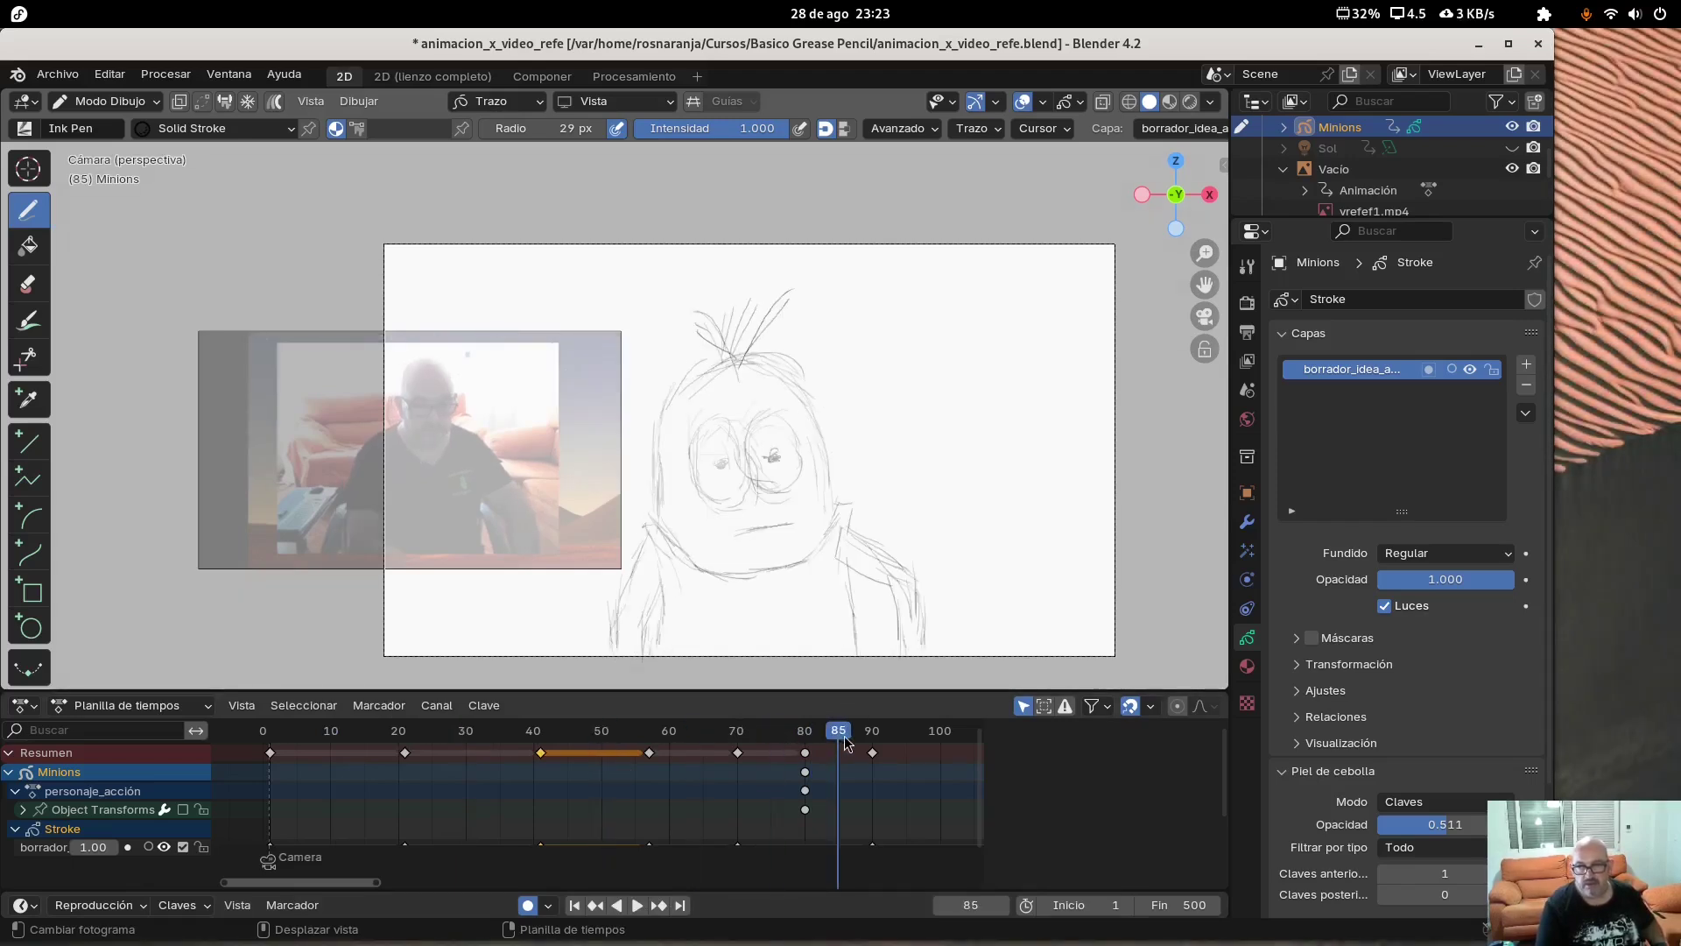
# Play the draft animation from the drawings around frame 80 through to frame 152 to review the minion's motion
pyautogui.moveTo(342, 880); pyautogui.dragTo(427, 904)
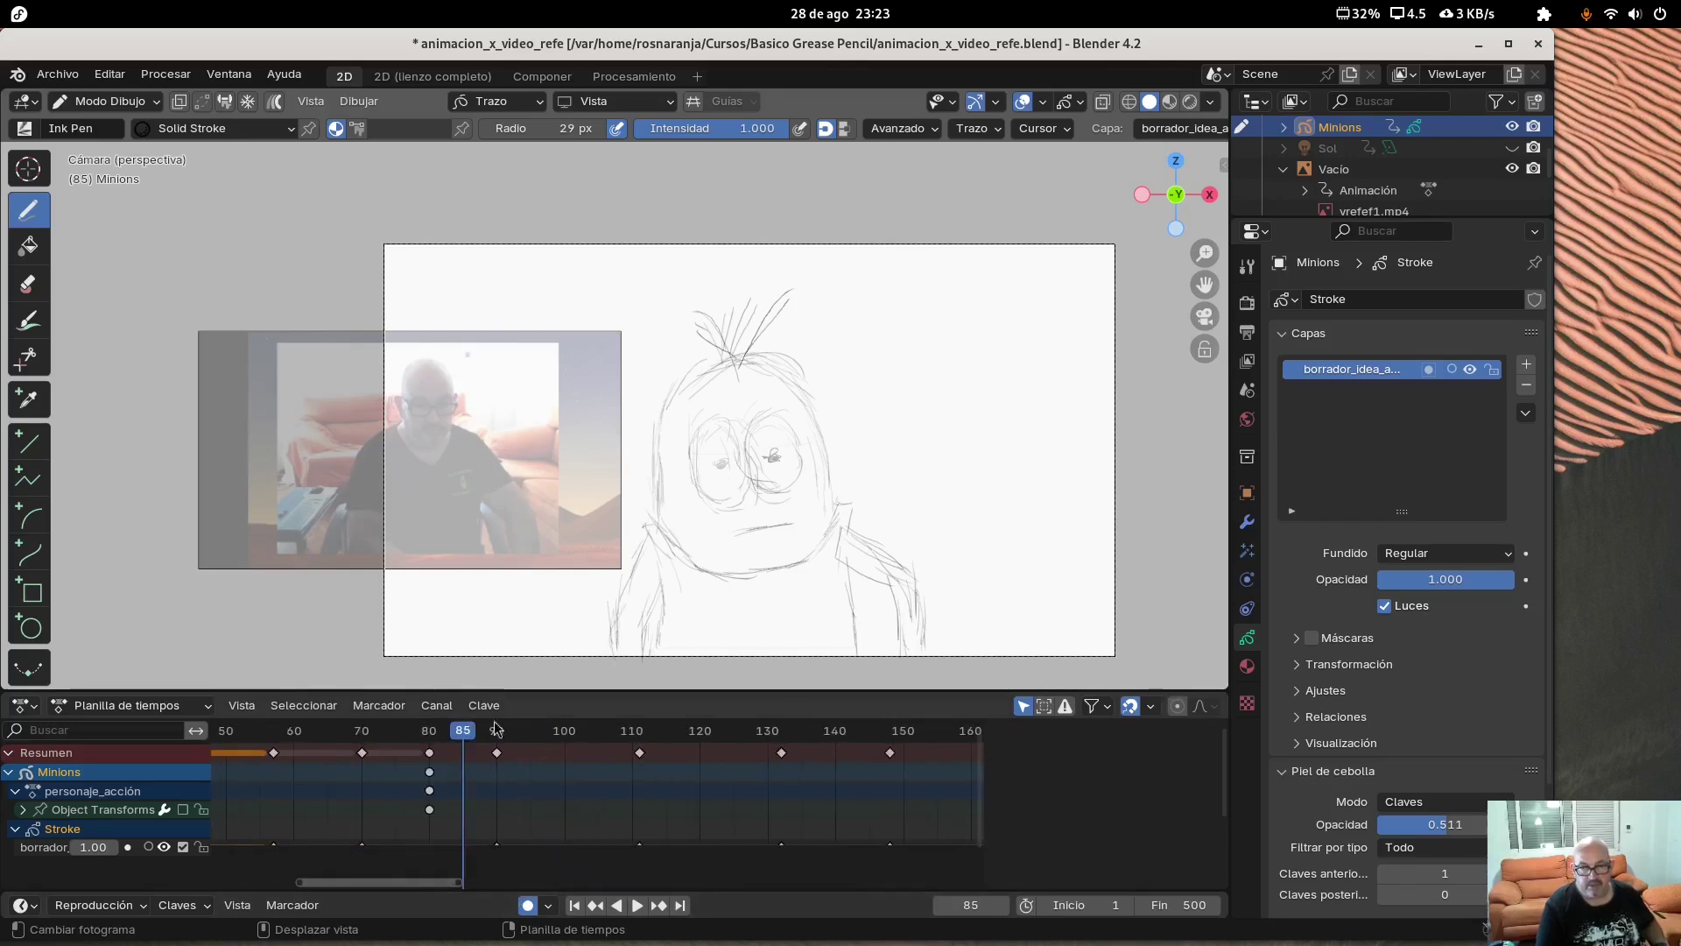
pyautogui.click(430, 738)
pyautogui.press('space')
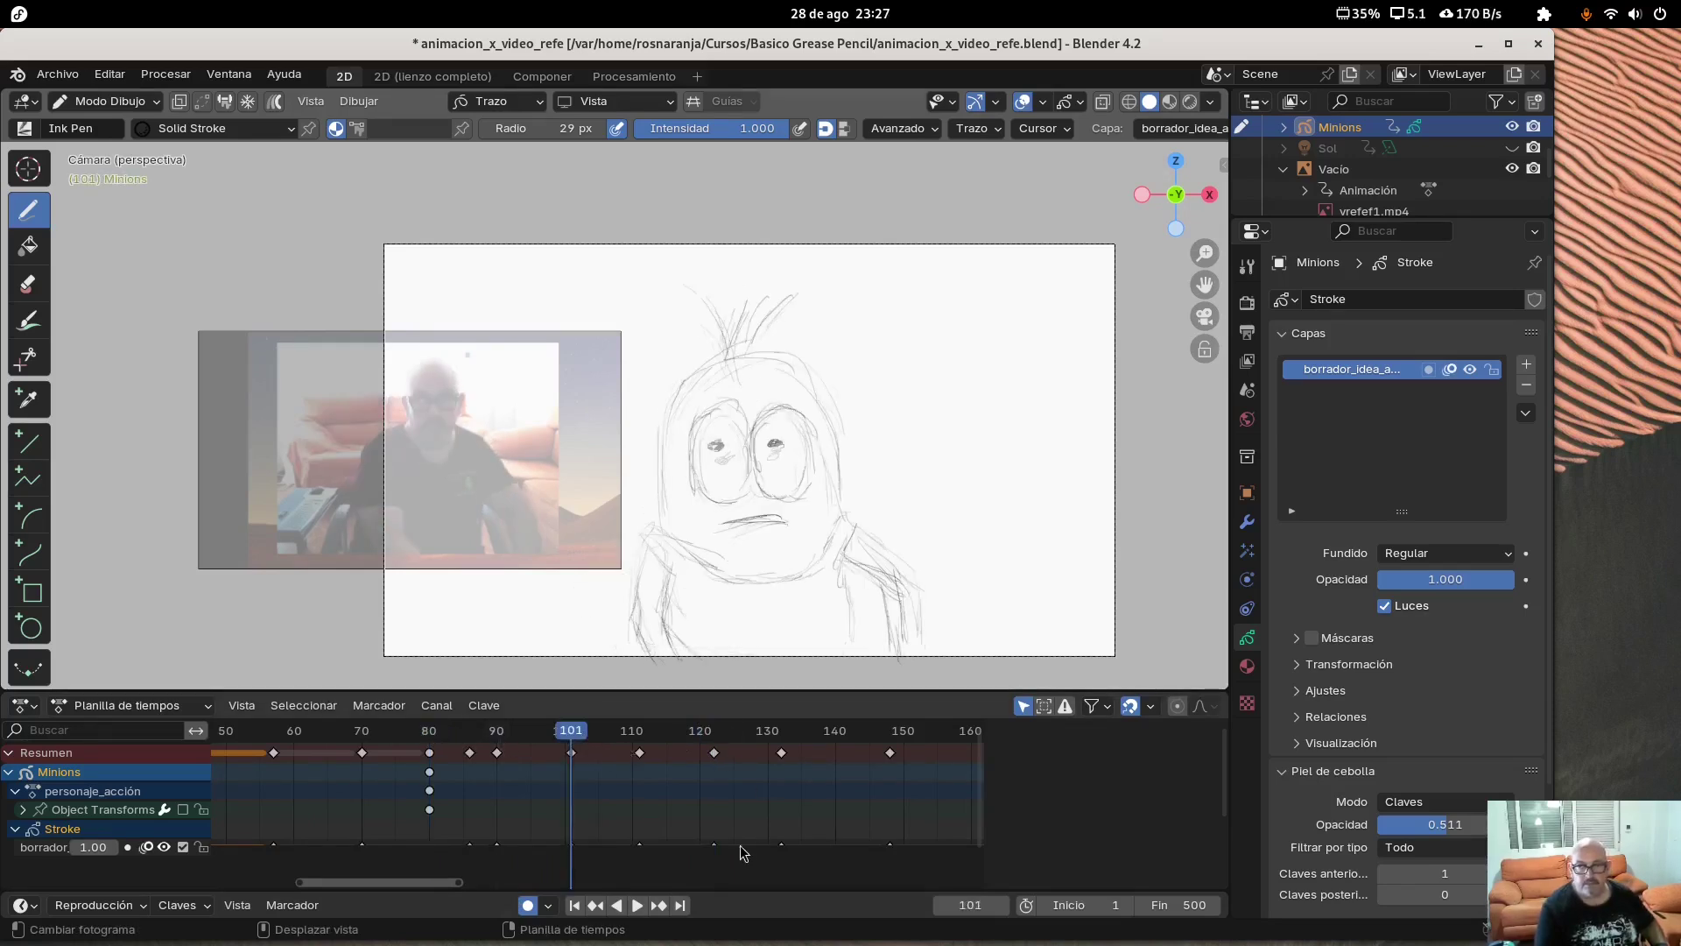
pyautogui.click(638, 905)
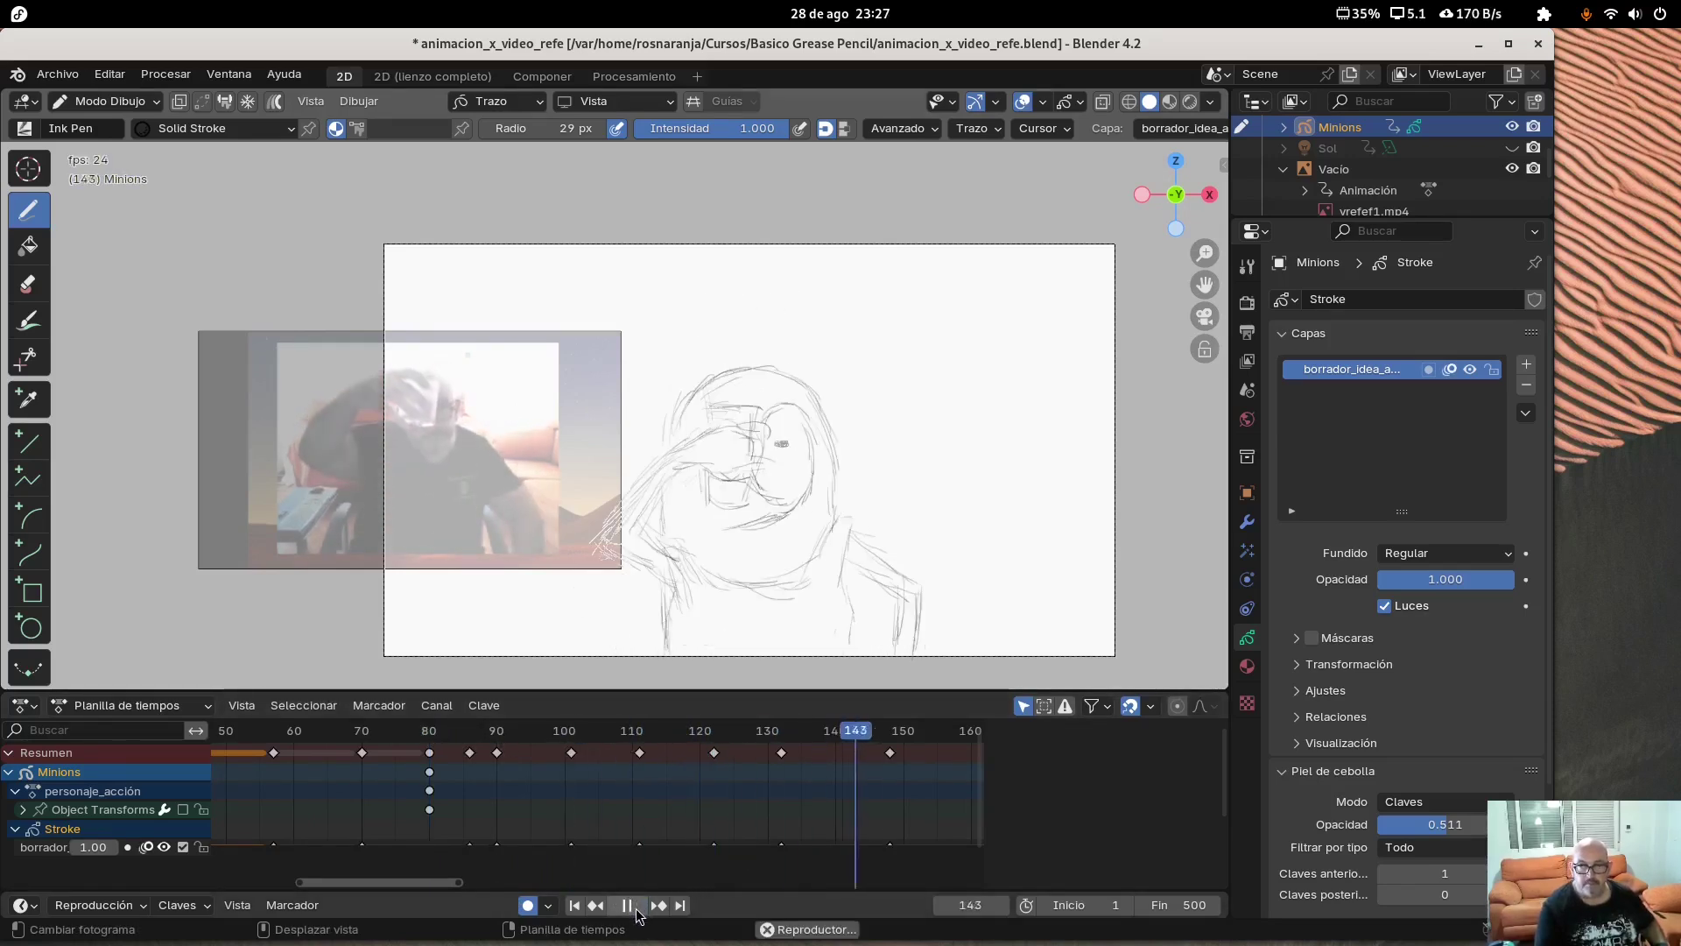
pyautogui.click(634, 907)
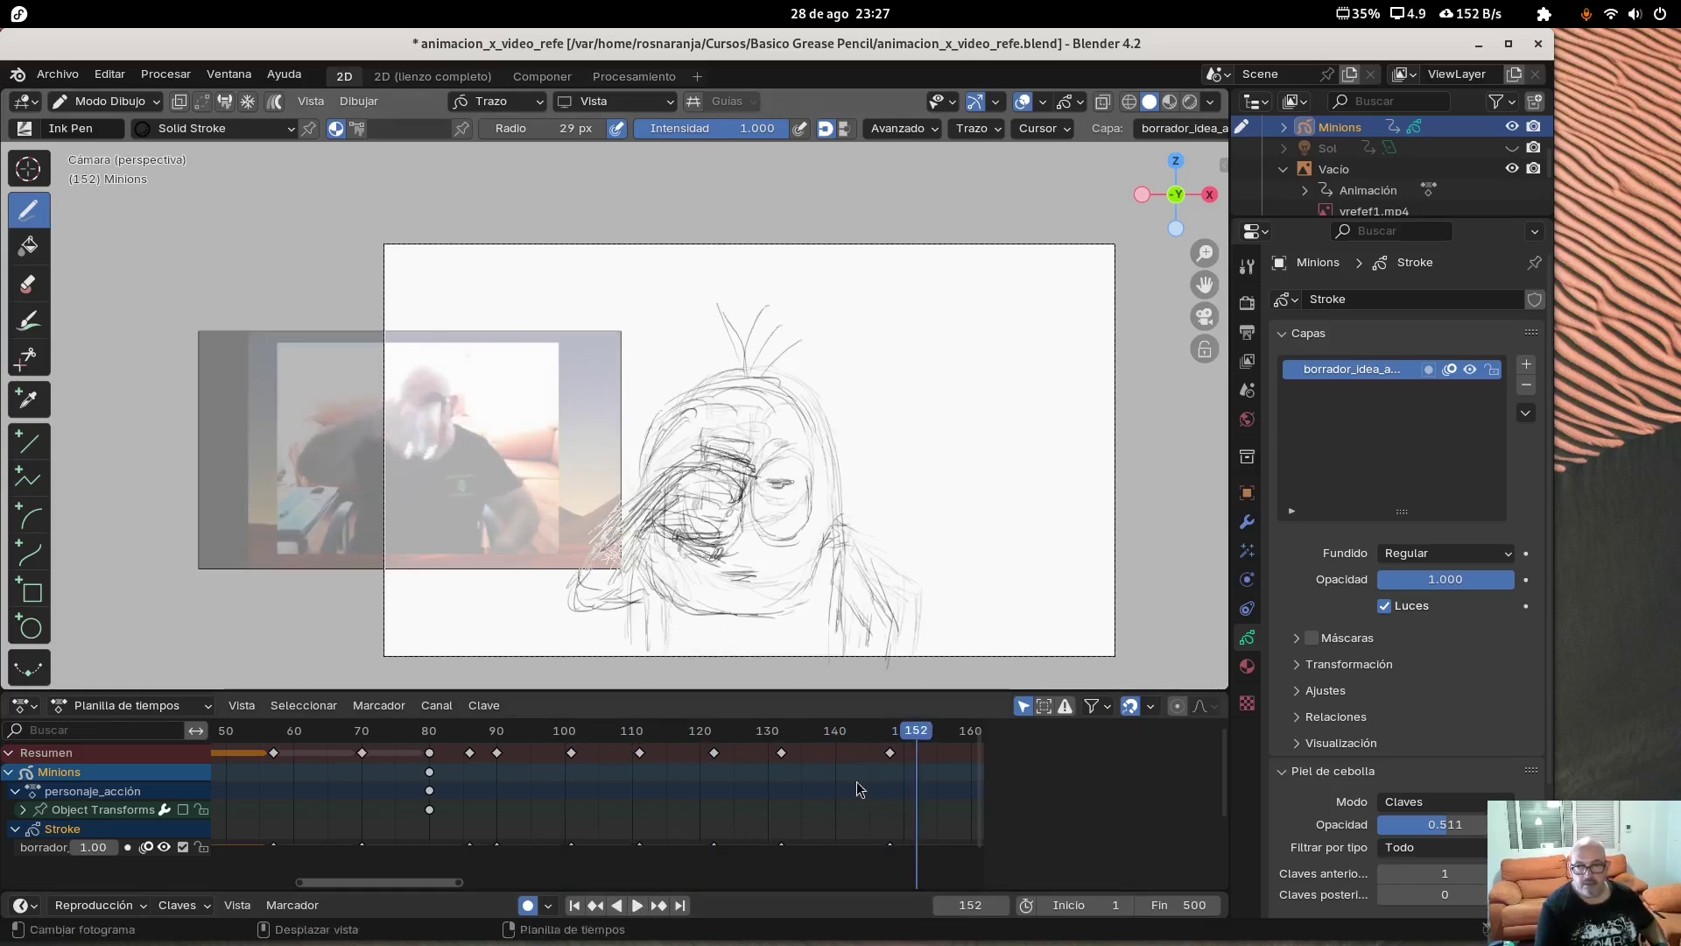
# Check the drawings at frames 148 and 164 against the video reference, and turn off onion skinning for the draft layer
pyautogui.moveTo(413, 884); pyautogui.dragTo(497, 882)
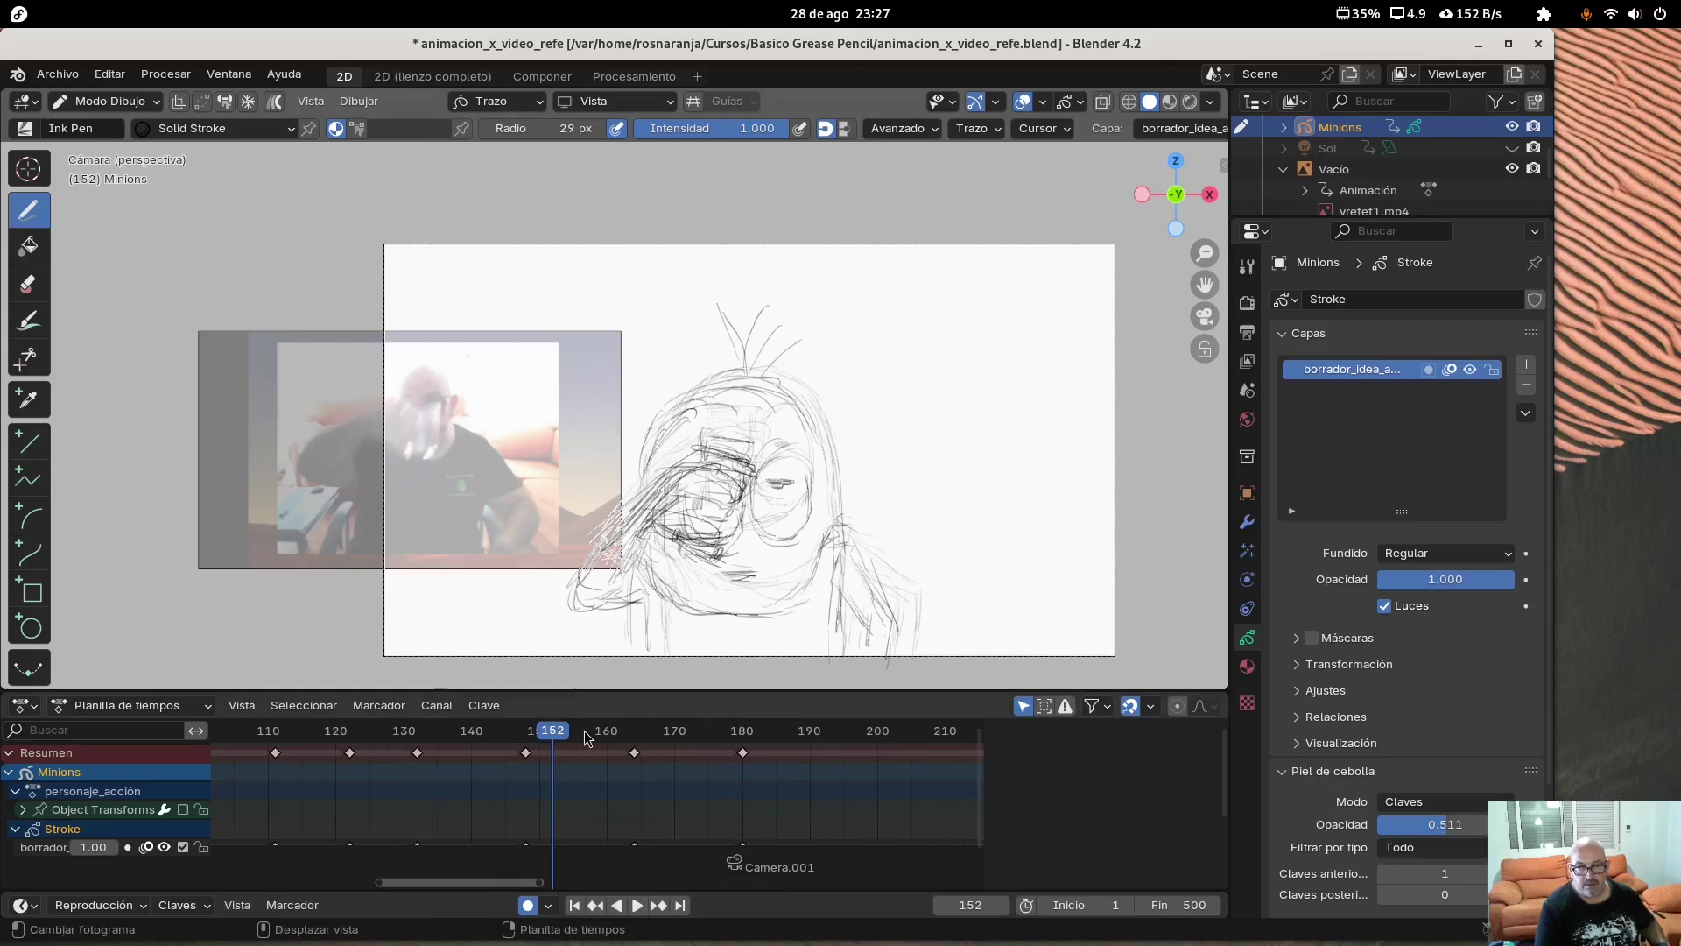
pyautogui.press('Right')
pyautogui.press('Right')
pyautogui.press('Right')
pyautogui.press('Right')
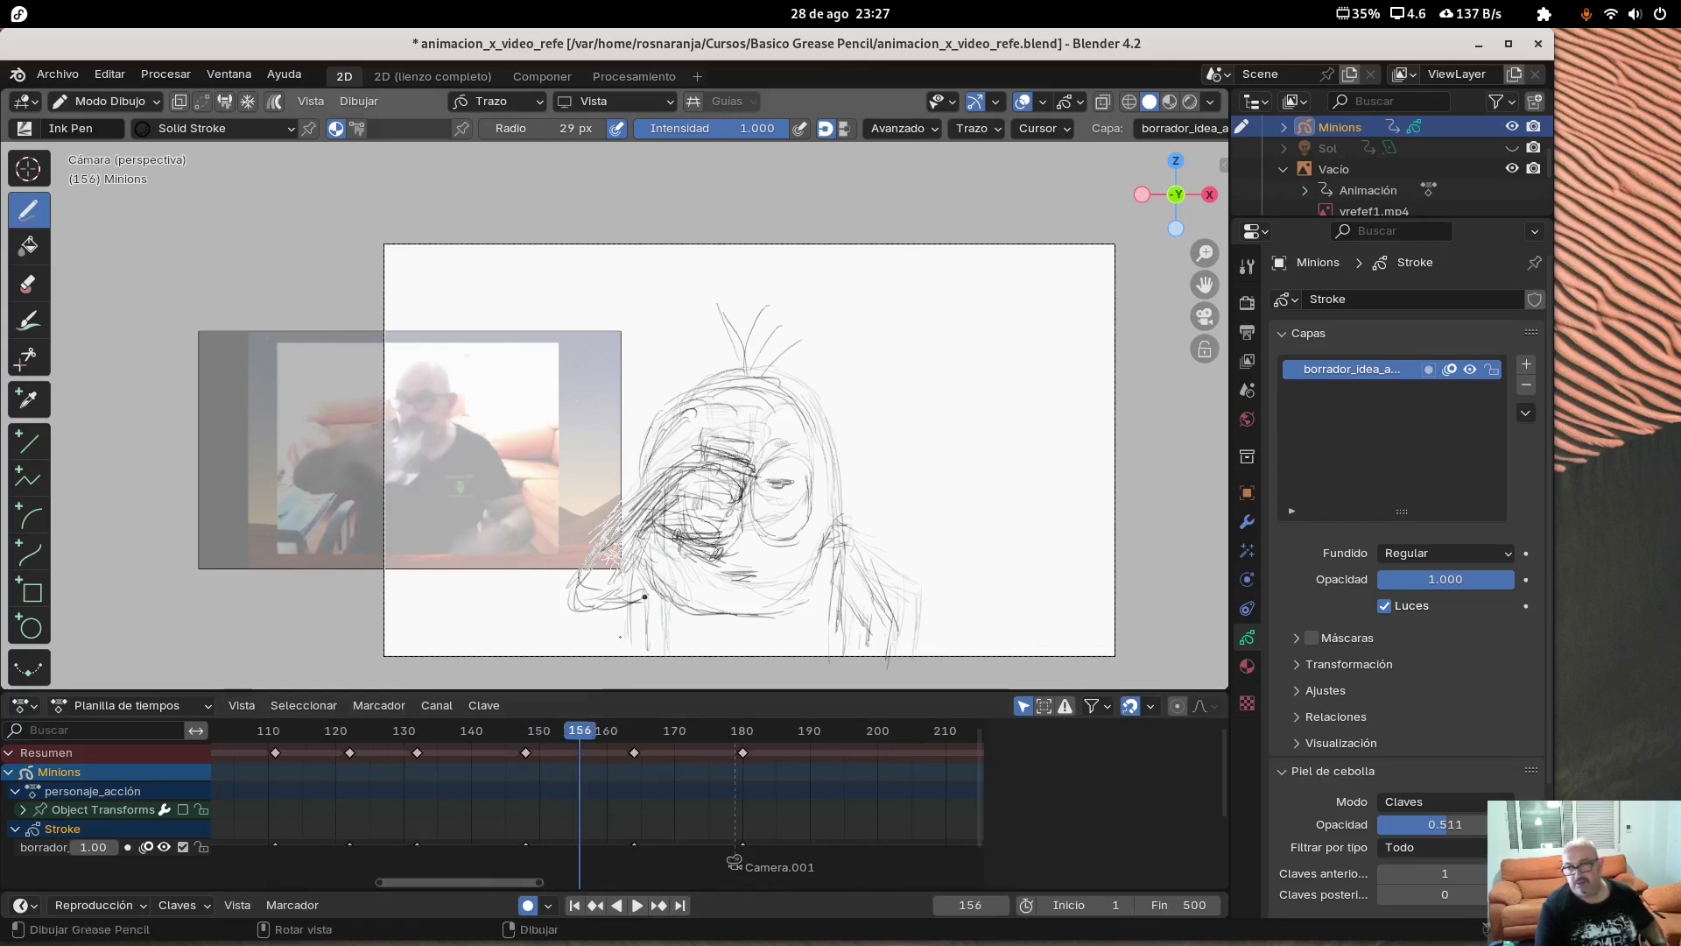
pyautogui.click(527, 734)
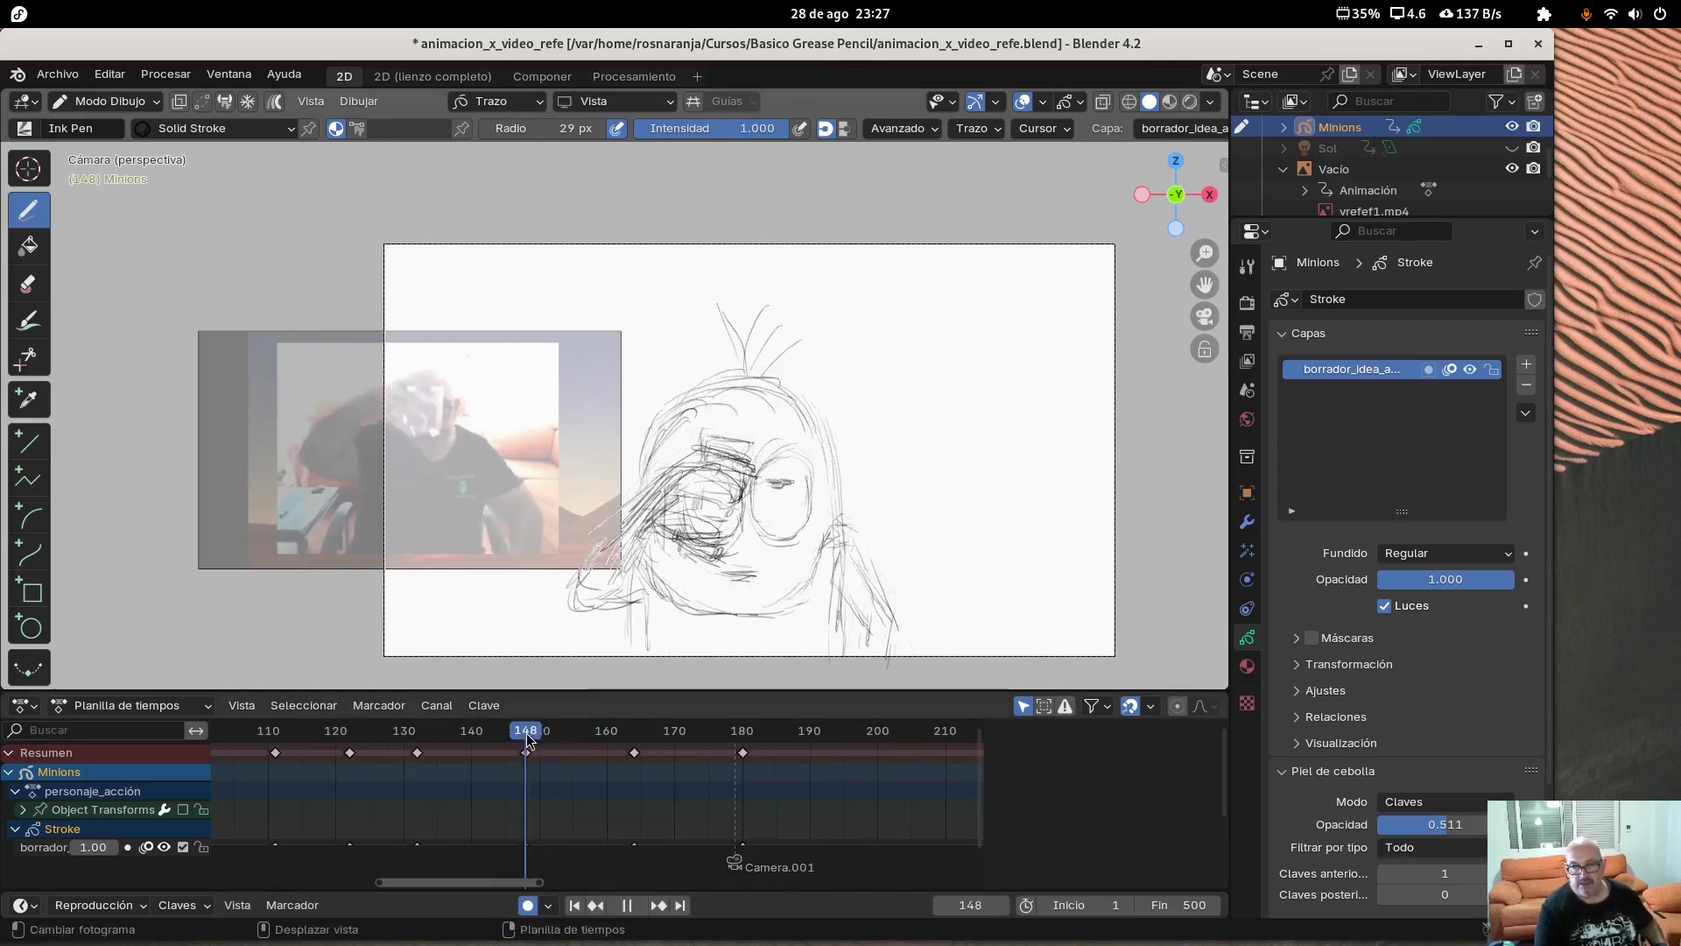
pyautogui.click(634, 738)
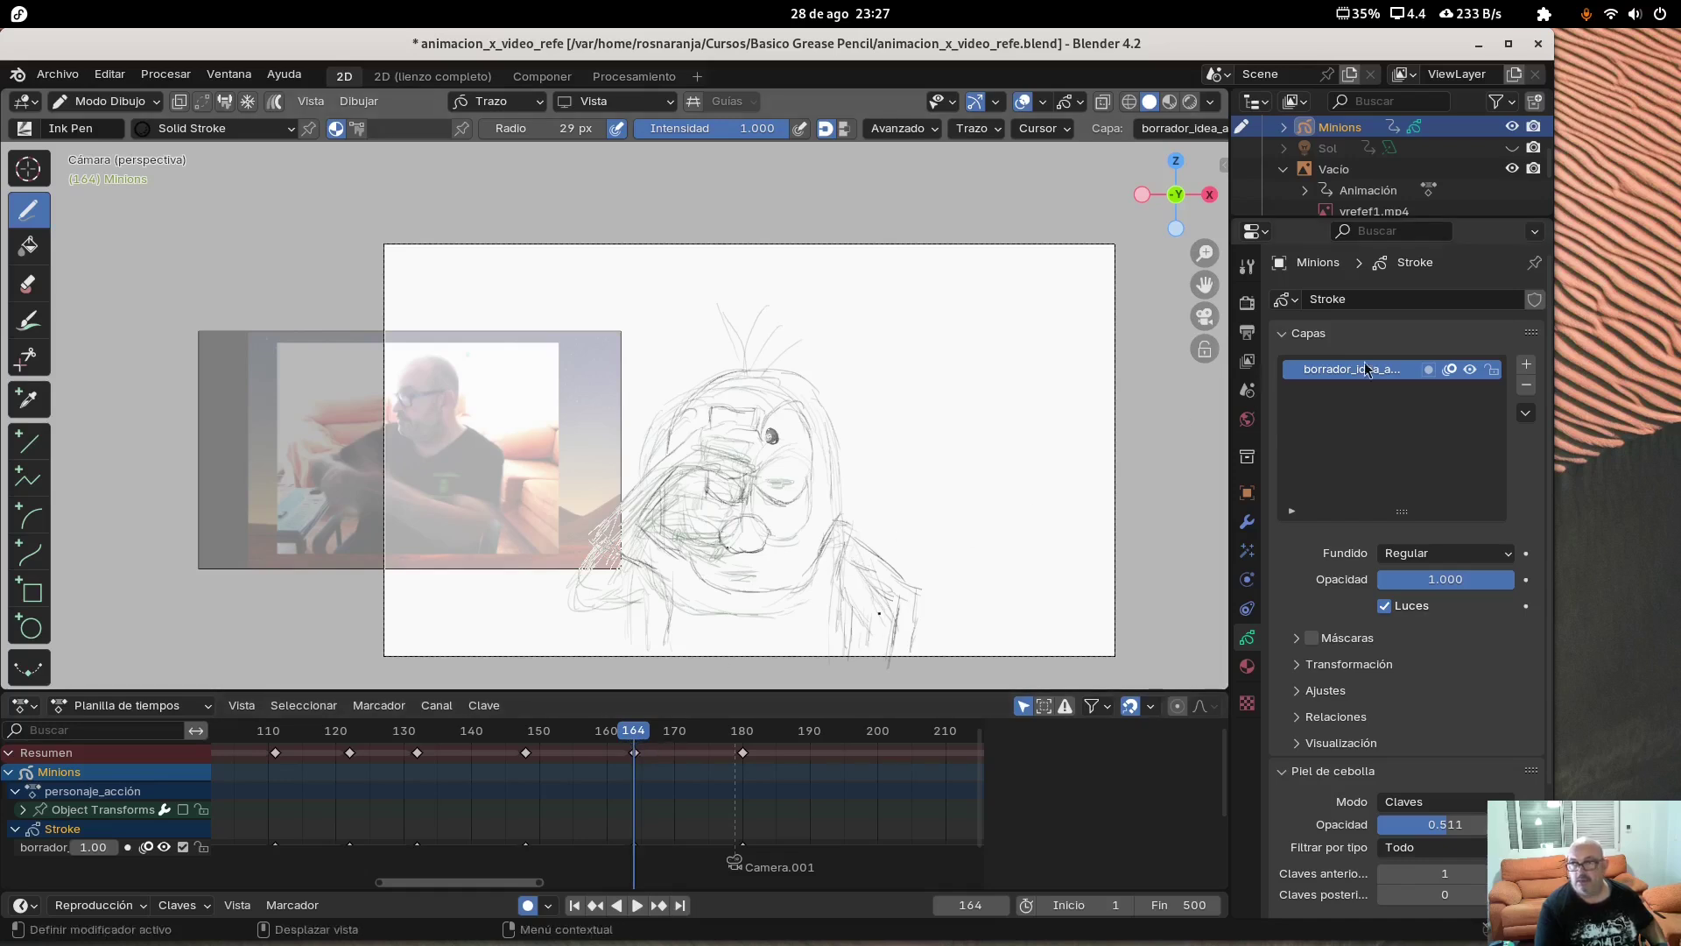
pyautogui.click(1450, 368)
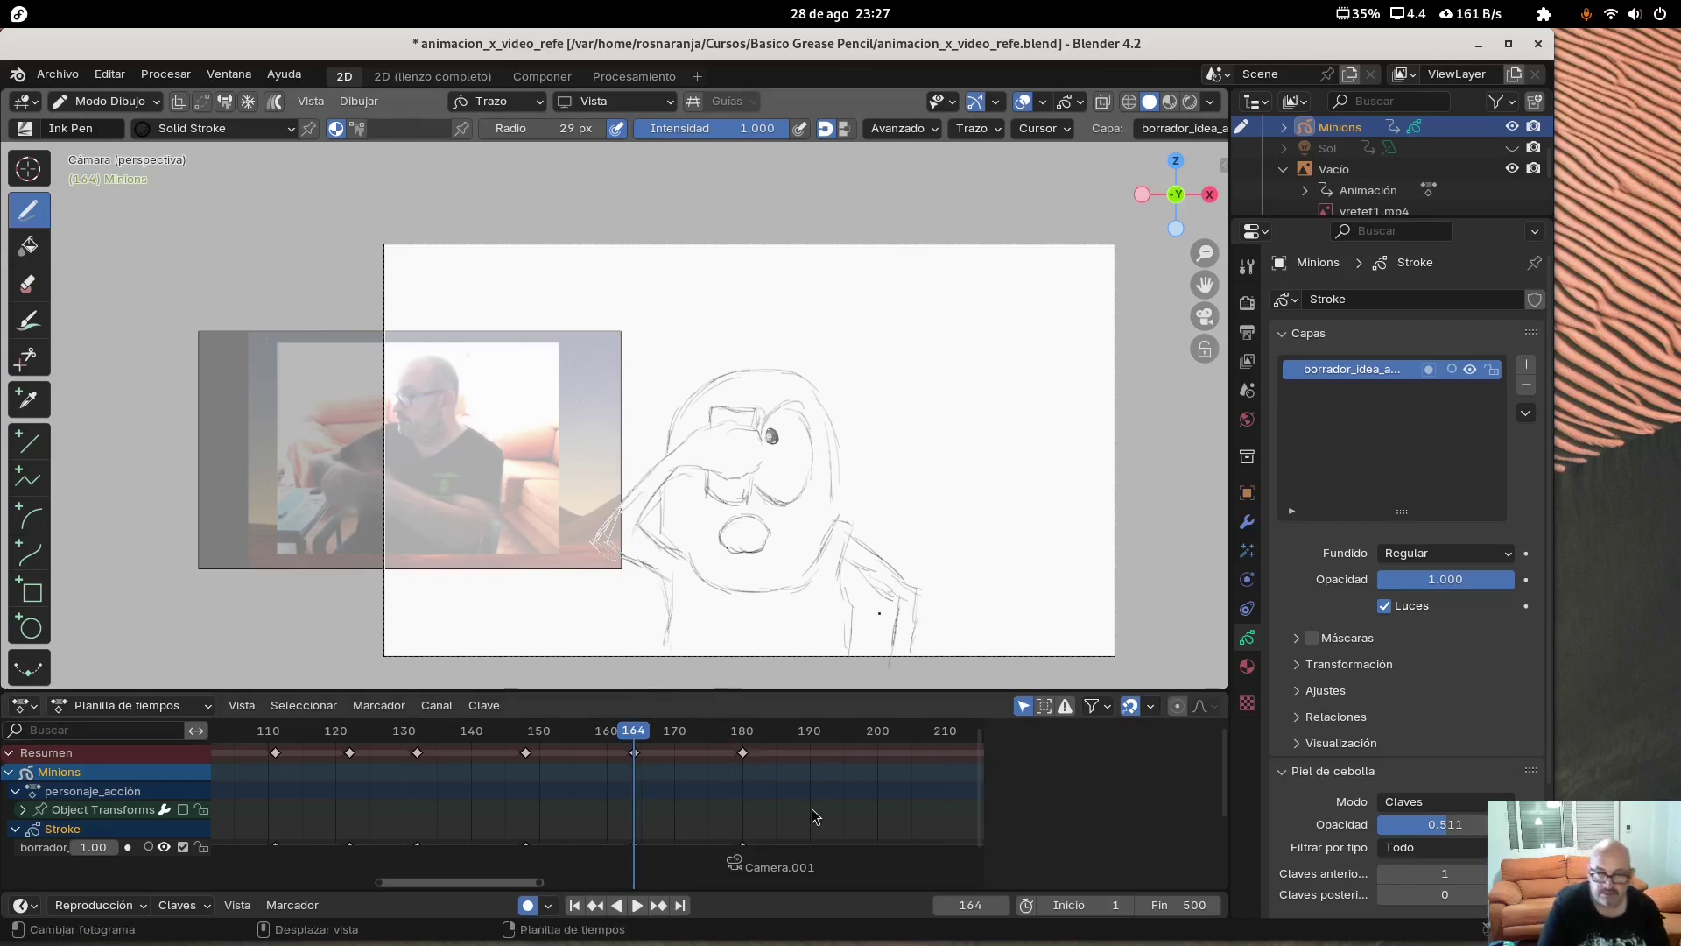
# Compare the drawings around frames 164, 180 and 231 to examine the cuts between the minion and wasp shots
pyautogui.click(744, 739)
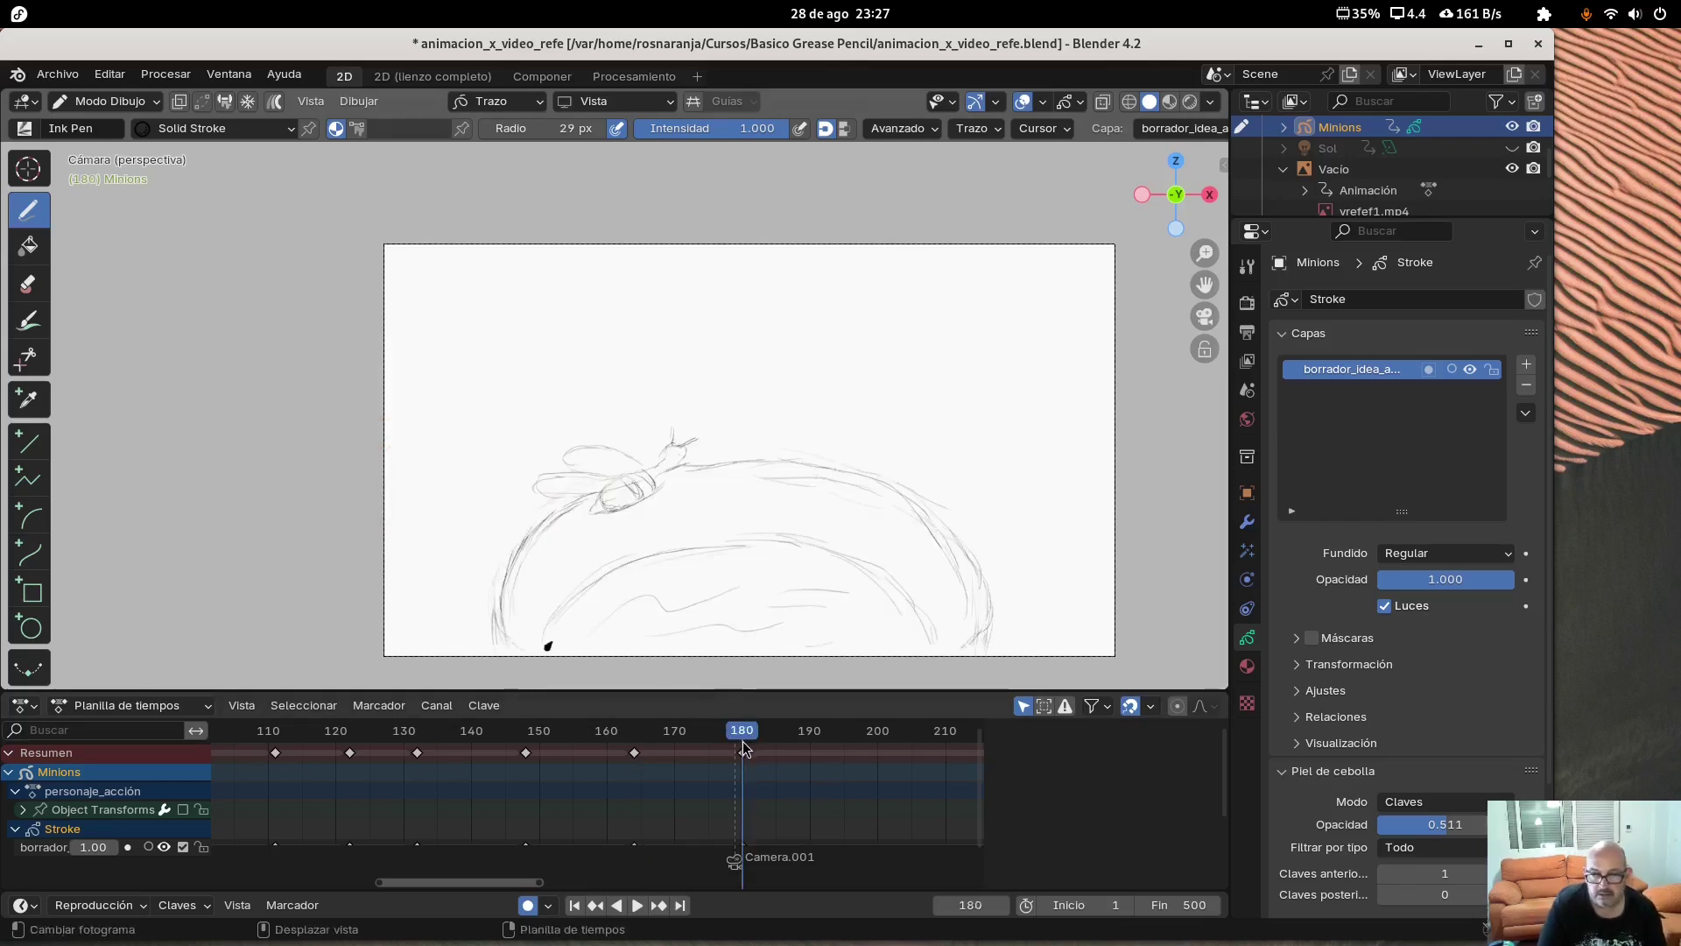
pyautogui.click(638, 741)
pyautogui.click(636, 740)
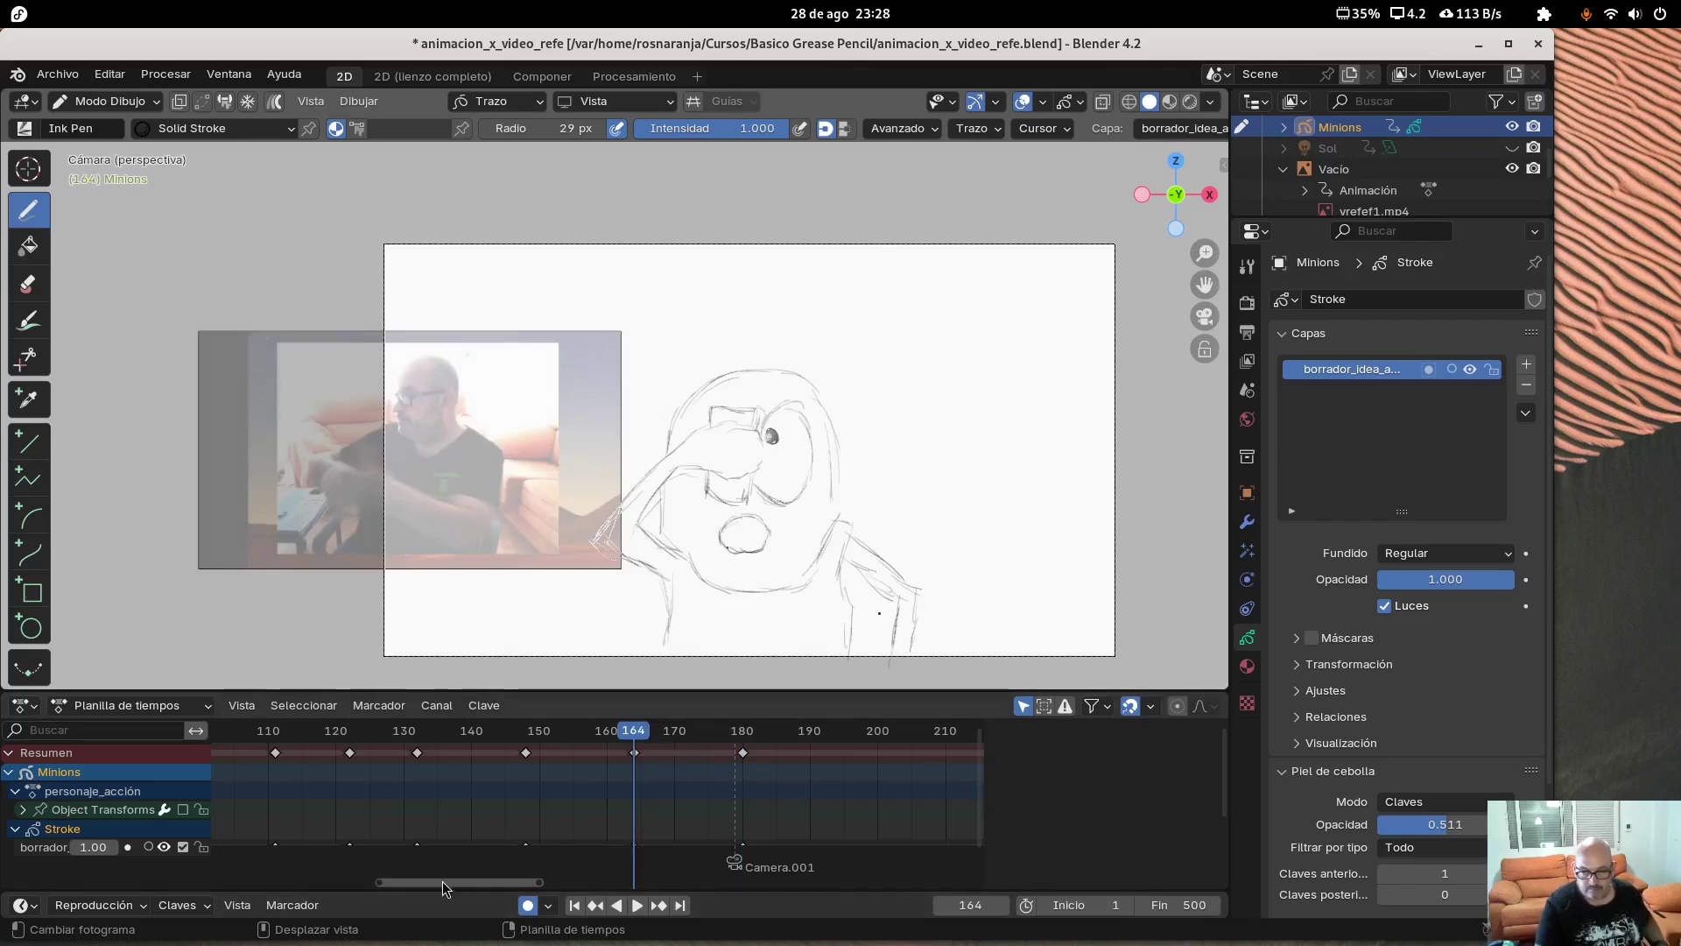
pyautogui.moveTo(443, 880); pyautogui.dragTo(574, 856)
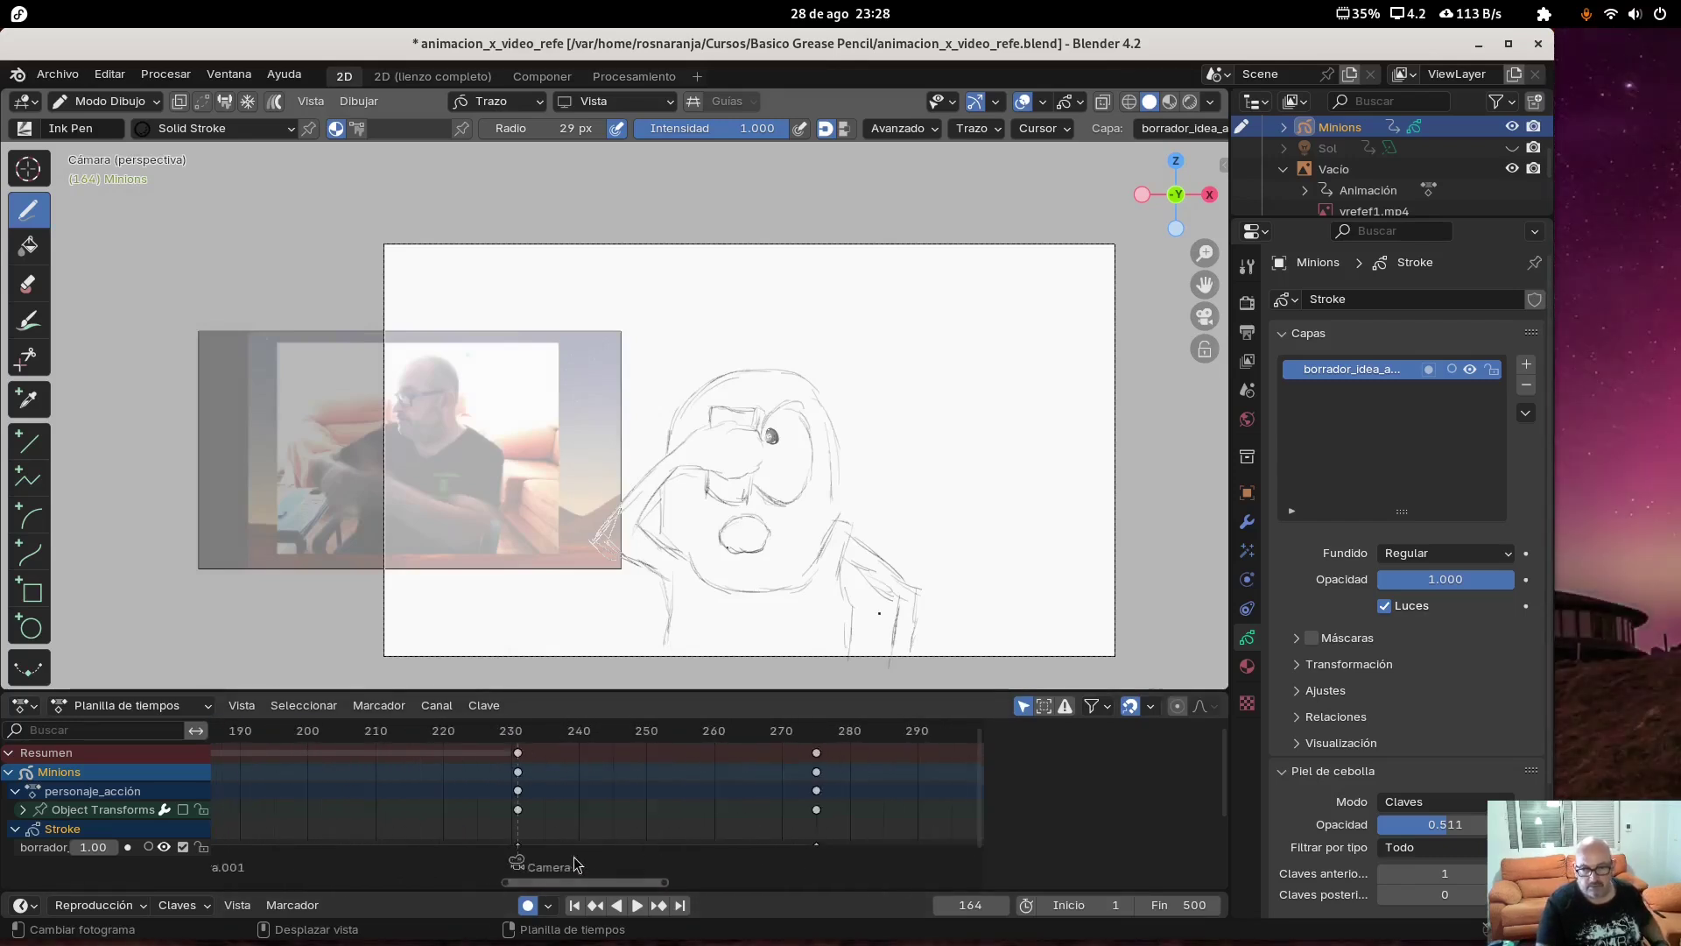
pyautogui.click(524, 733)
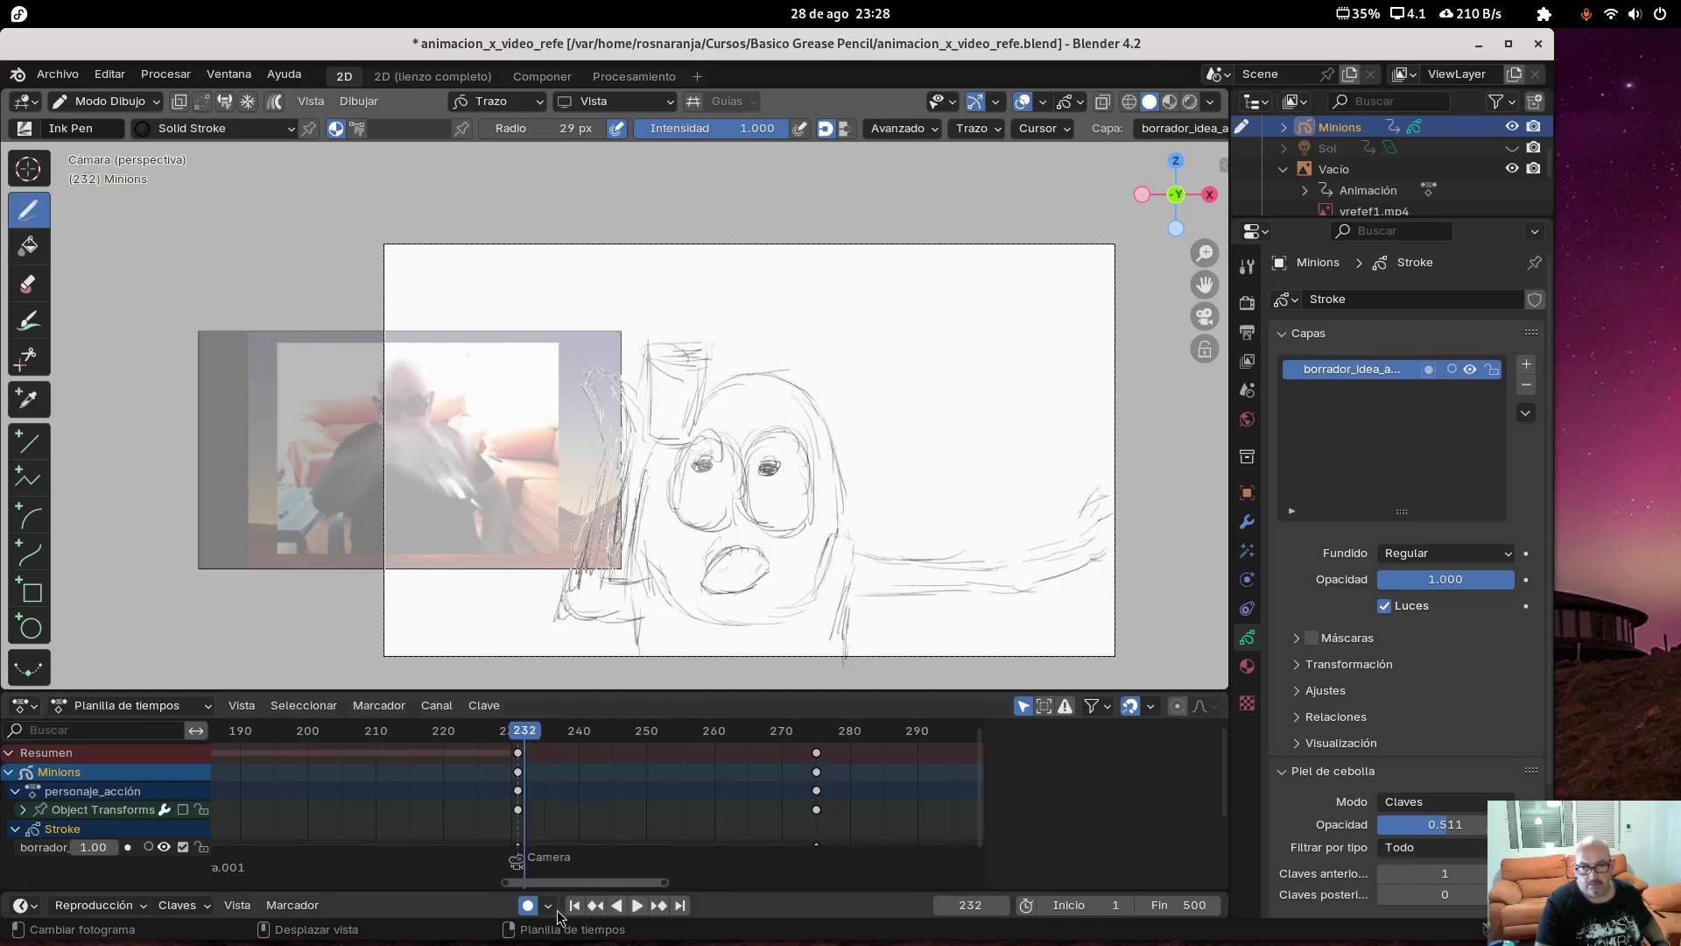
pyautogui.moveTo(583, 886); pyautogui.dragTo(536, 886)
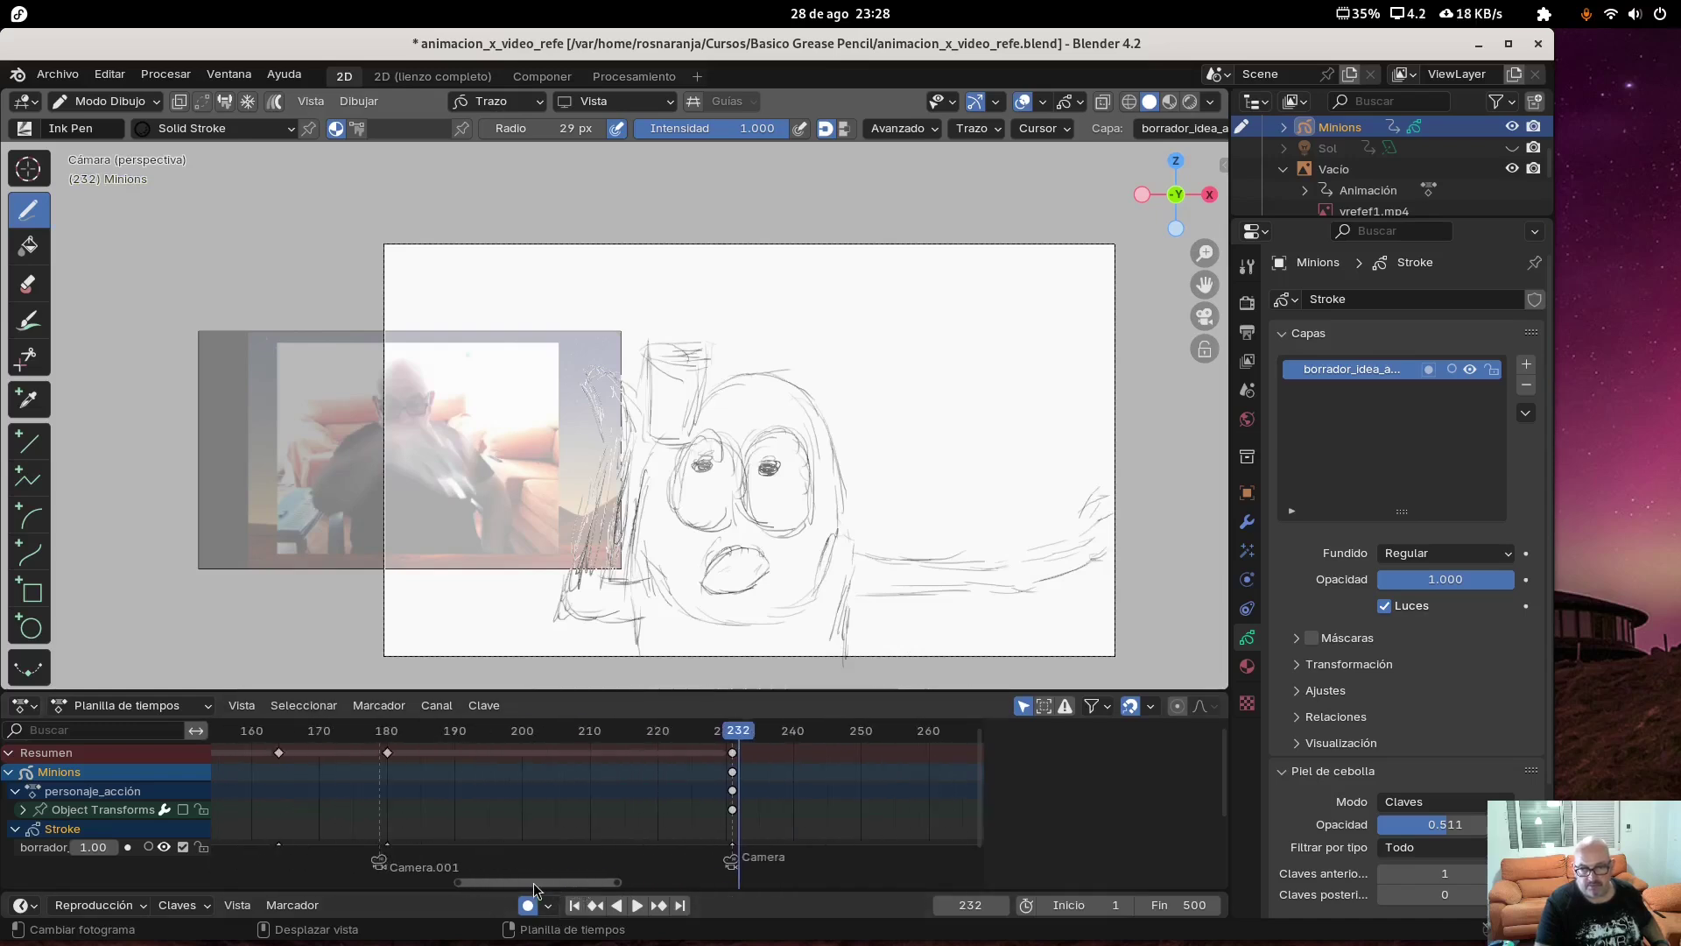
pyautogui.click(382, 735)
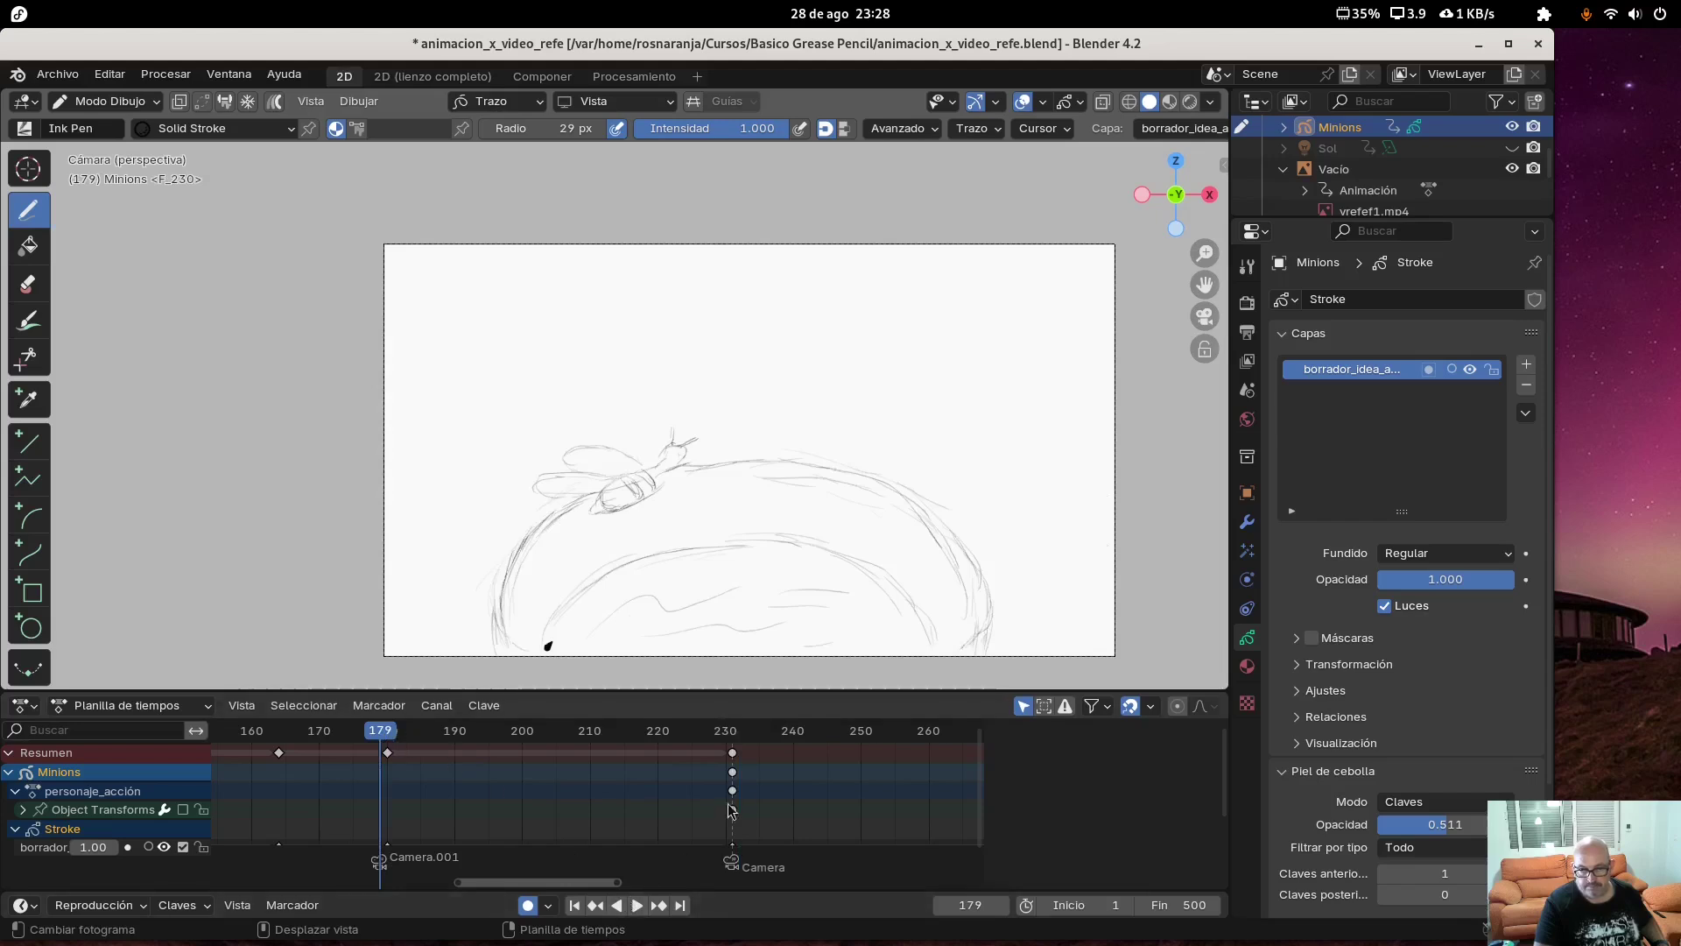
pyautogui.click(735, 738)
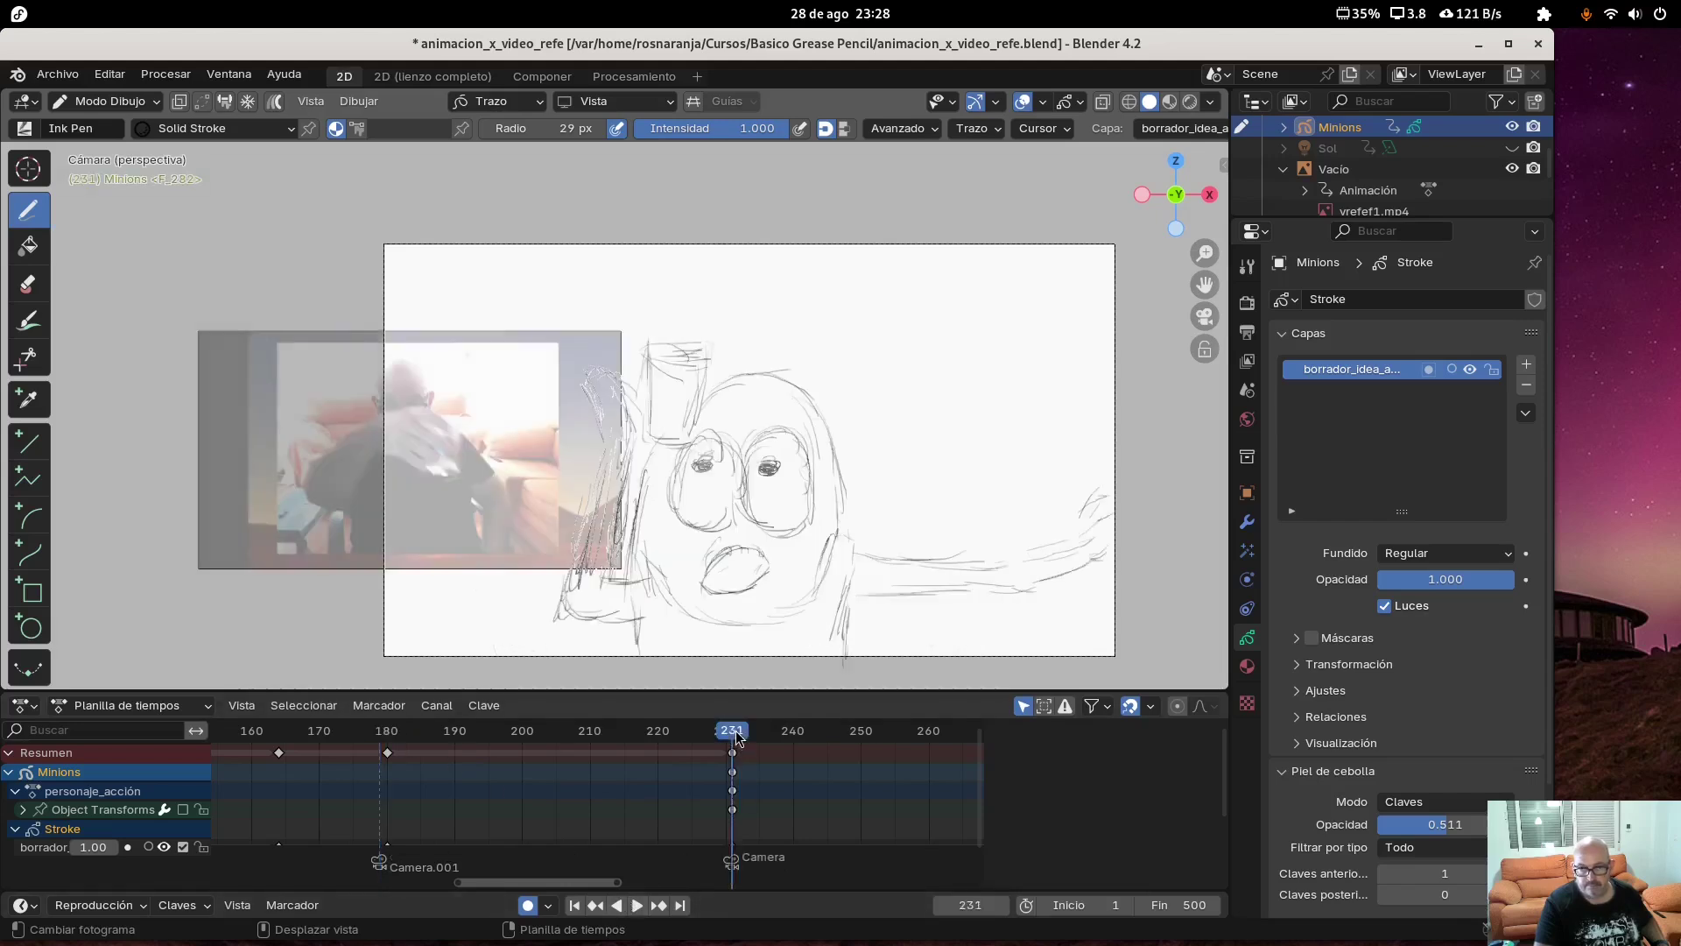
# Examine the video reference between frames 148 and 172 against the minion pose at frame 231 to judge the timing
pyautogui.click(332, 732)
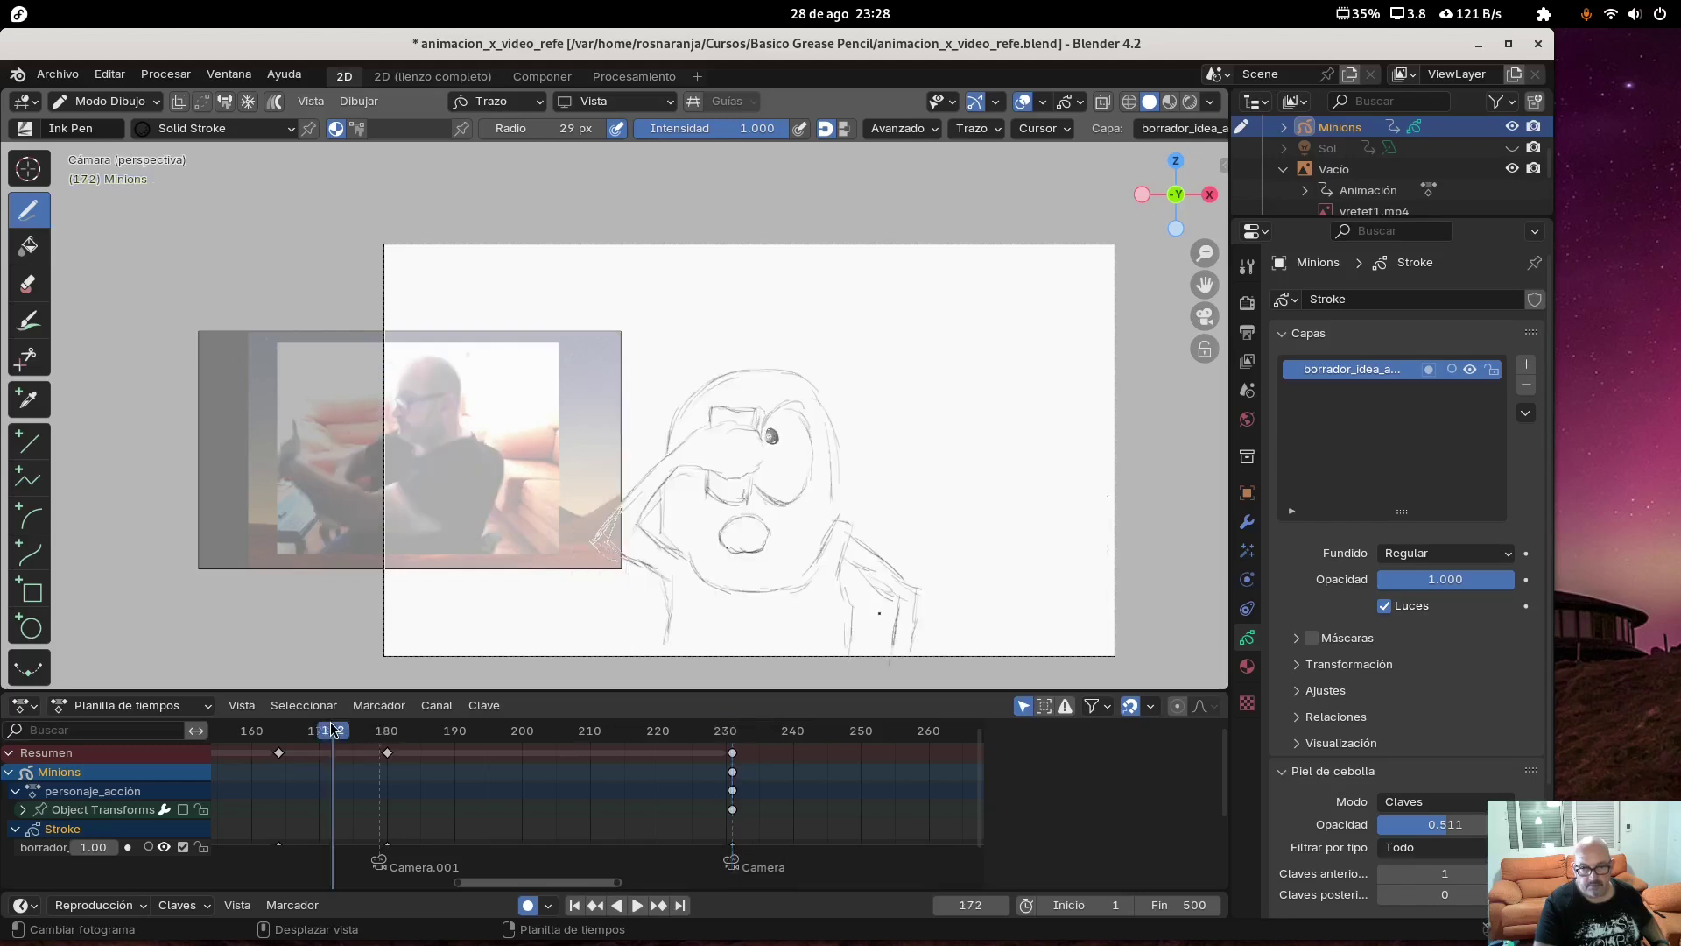
pyautogui.scroll(-1, 296, 738)
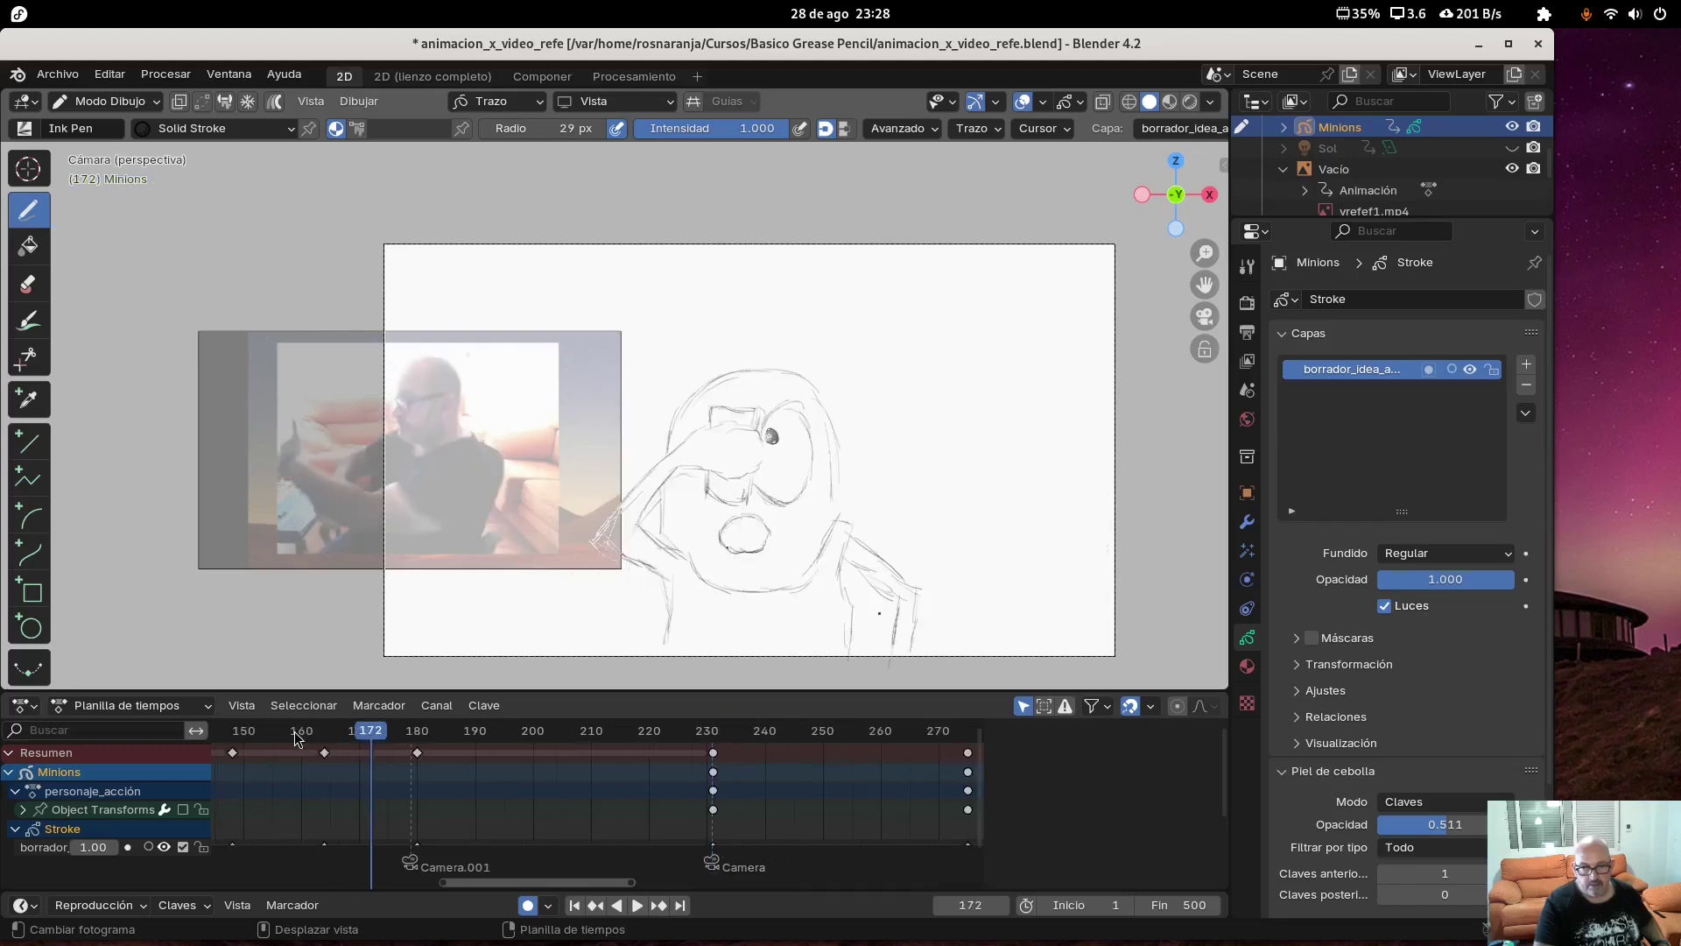
pyautogui.click(239, 738)
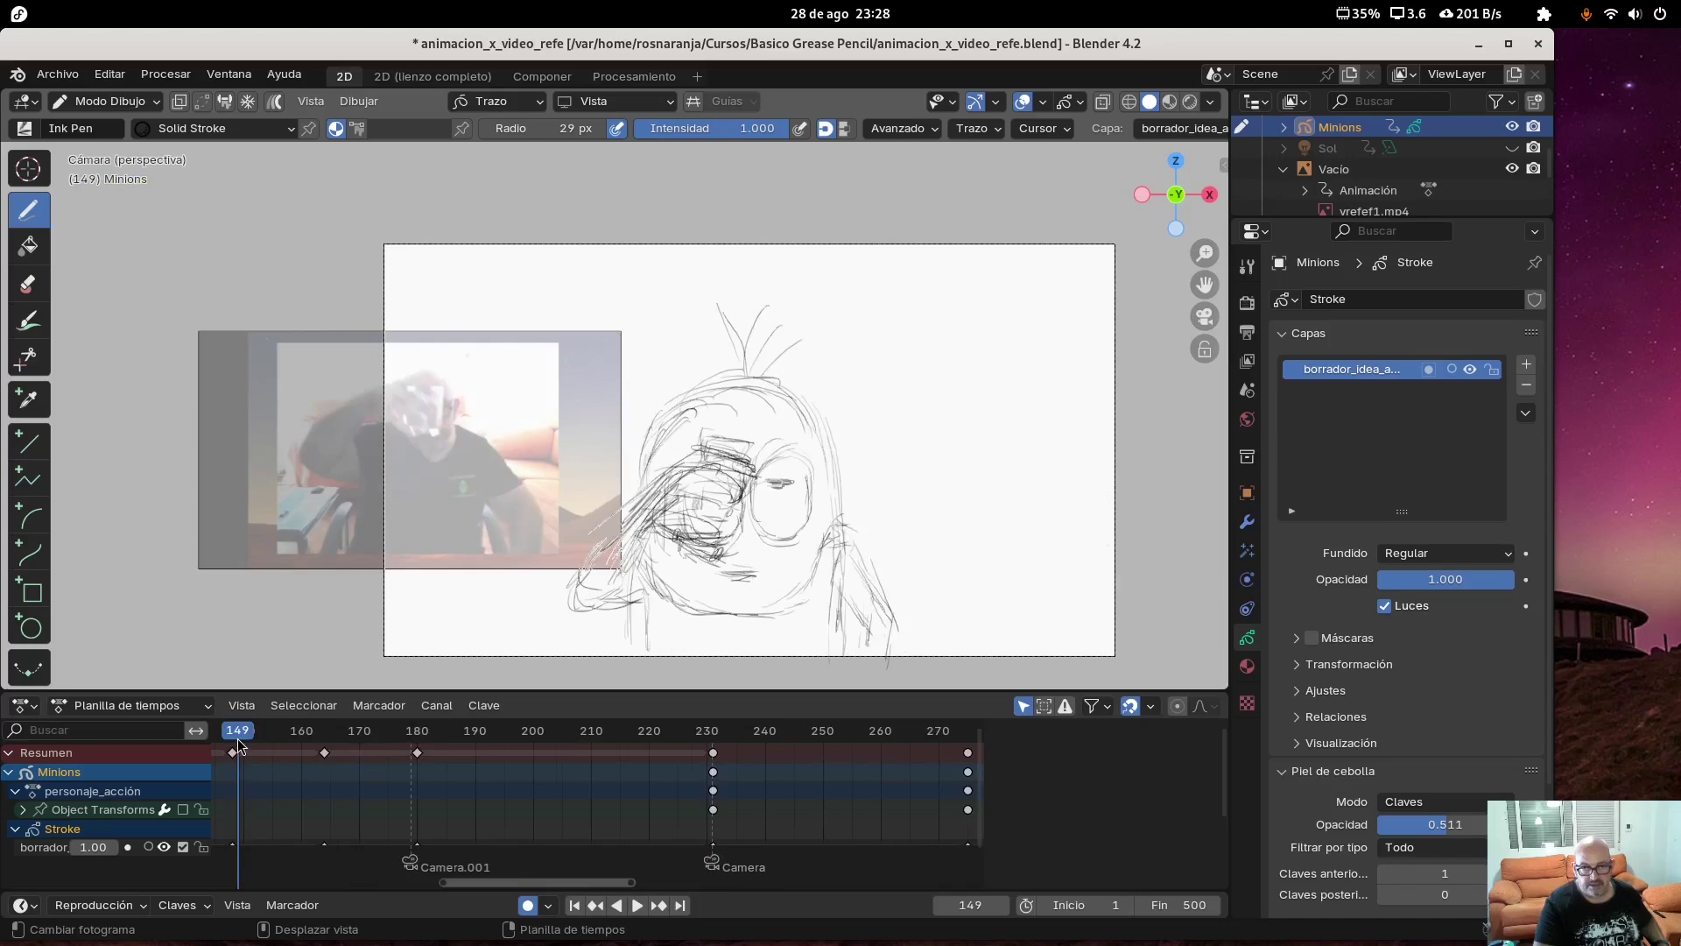
pyautogui.click(314, 734)
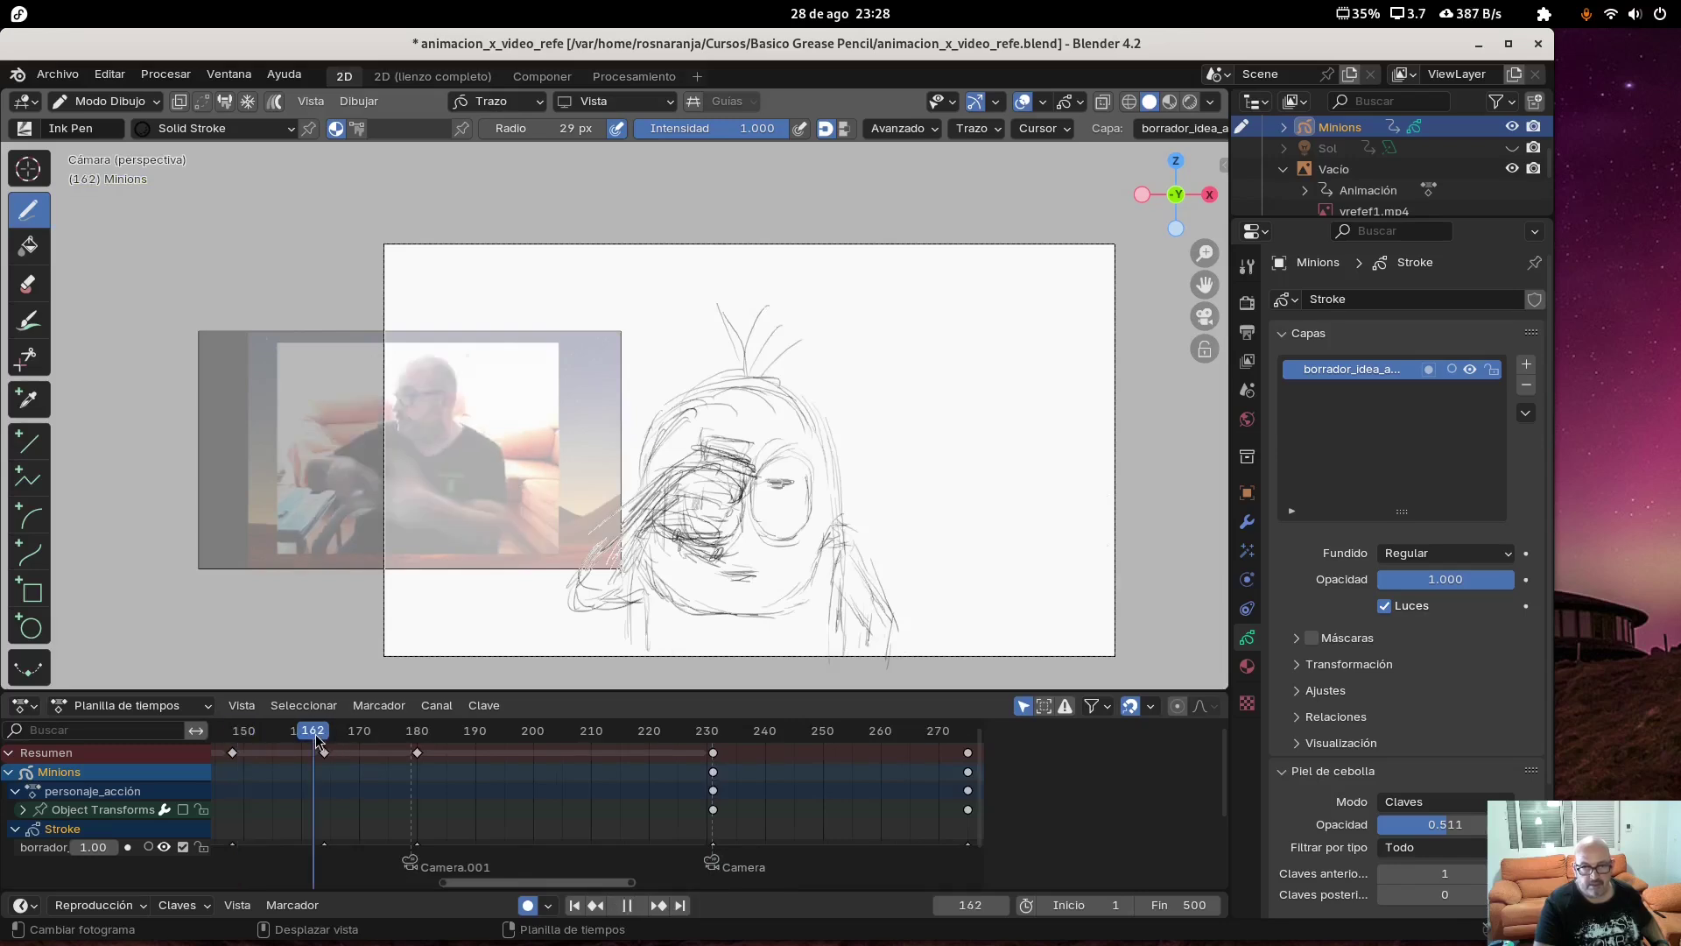
pyautogui.click(264, 735)
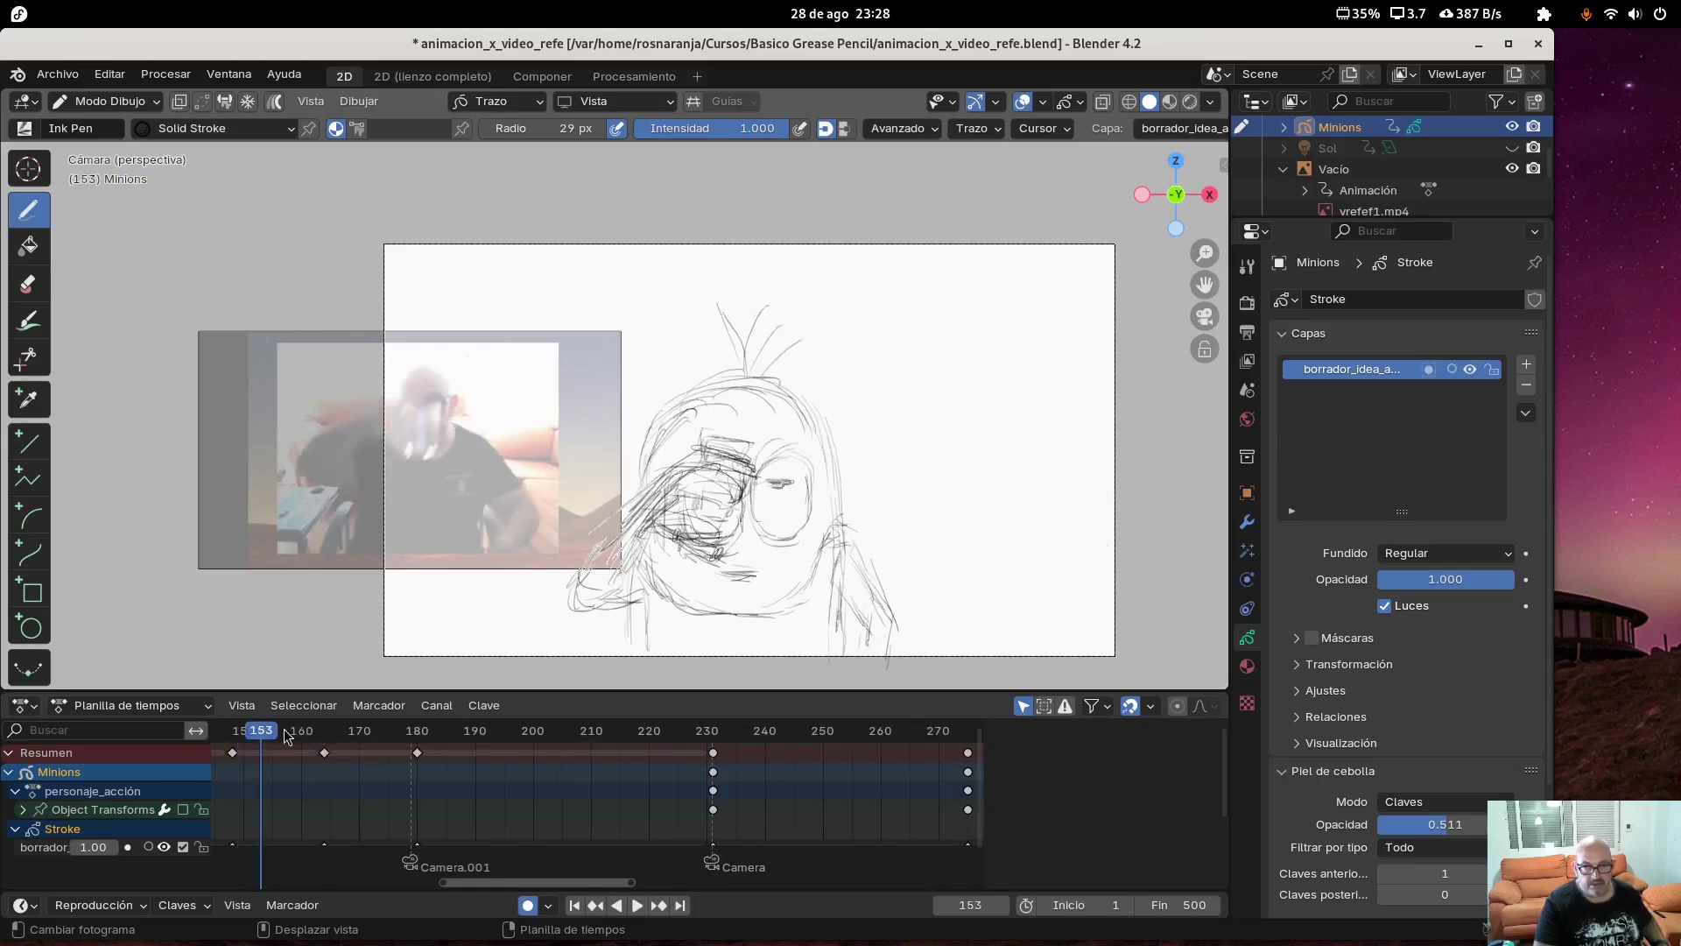
pyautogui.click(233, 736)
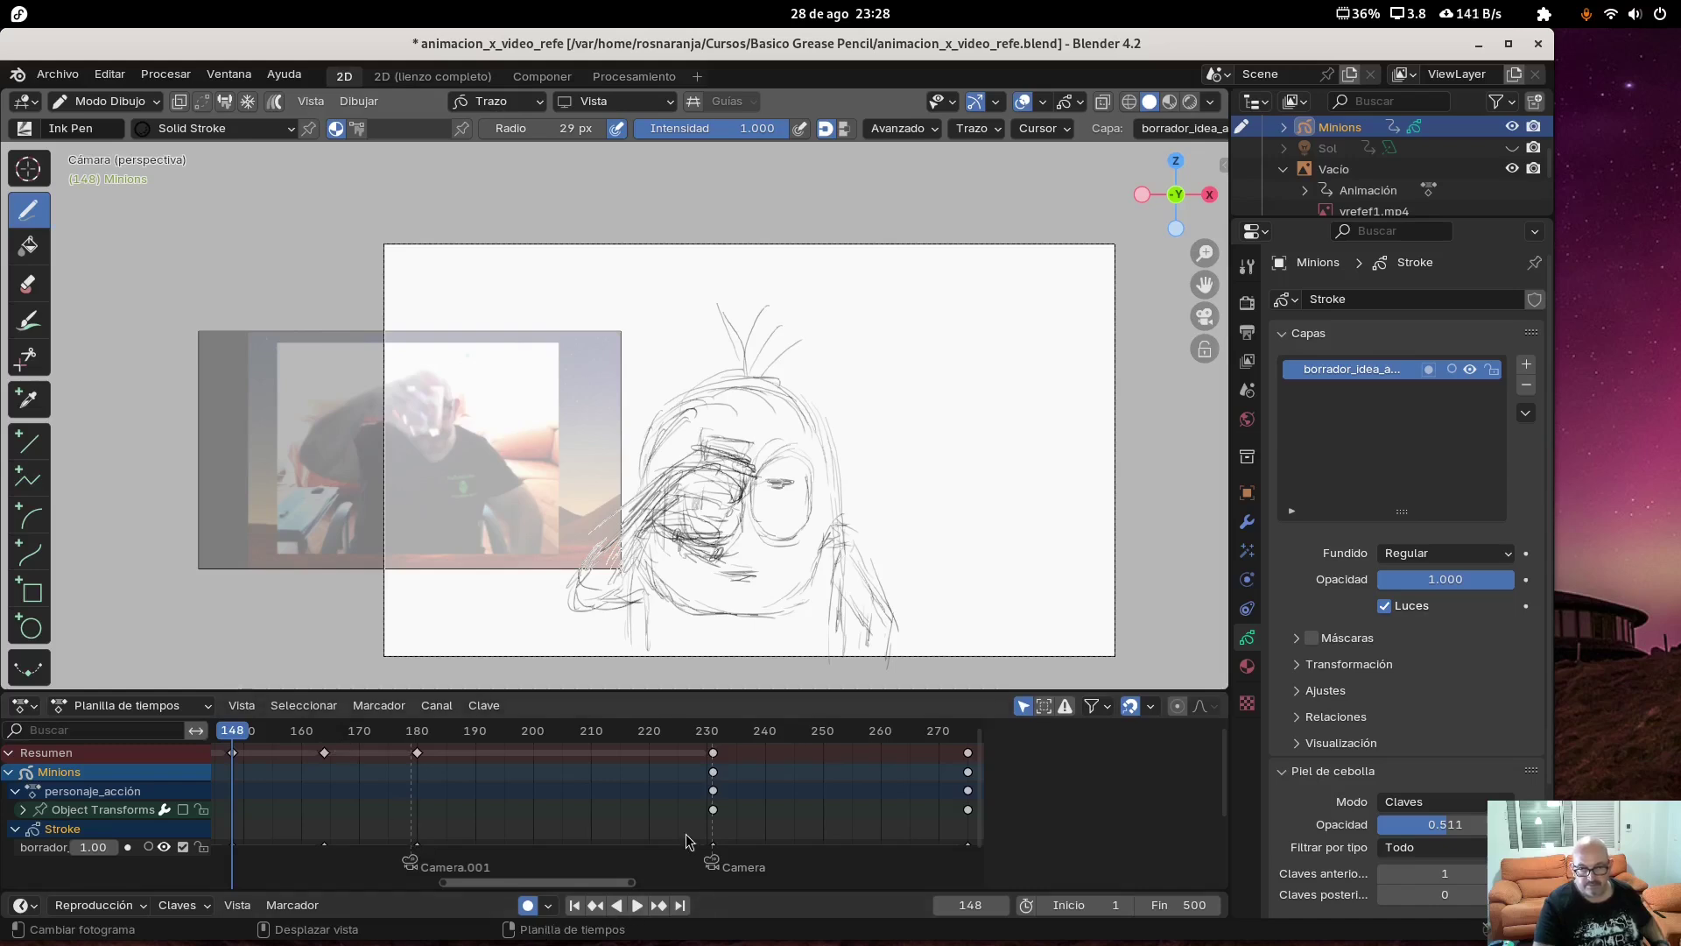
pyautogui.click(712, 729)
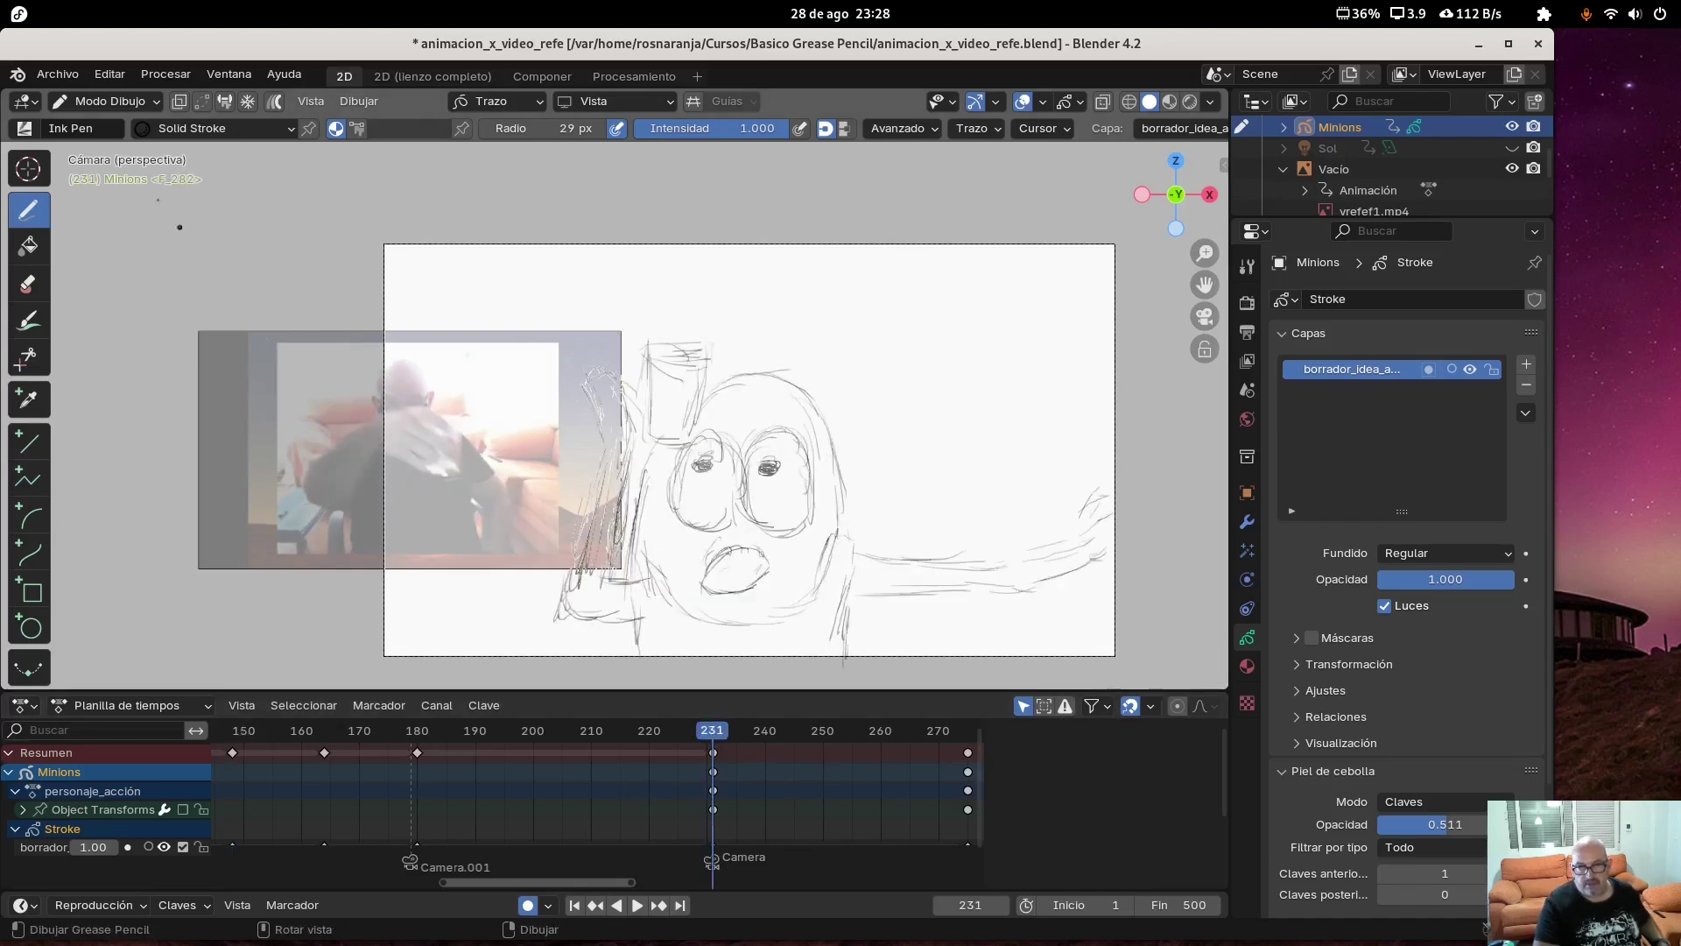
# Switch to Object Mode, select the vrefef1.mp4 video reference, and set its frame offset to 100
pyautogui.click(107, 100)
pyautogui.click(120, 123)
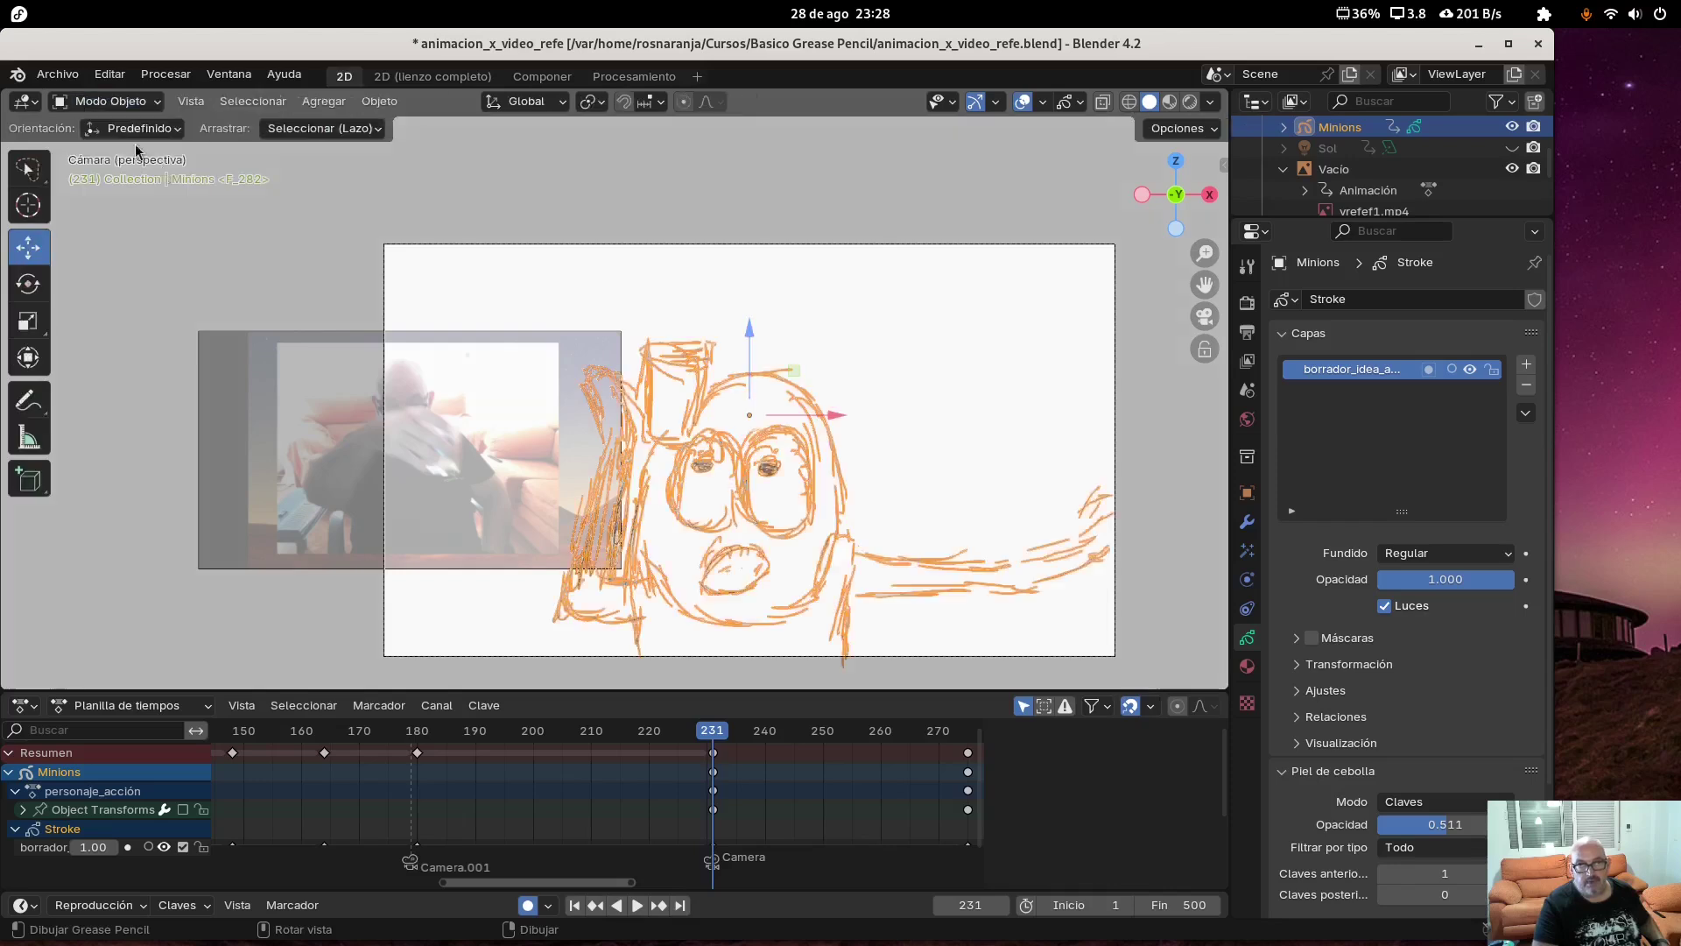
pyautogui.click(271, 412)
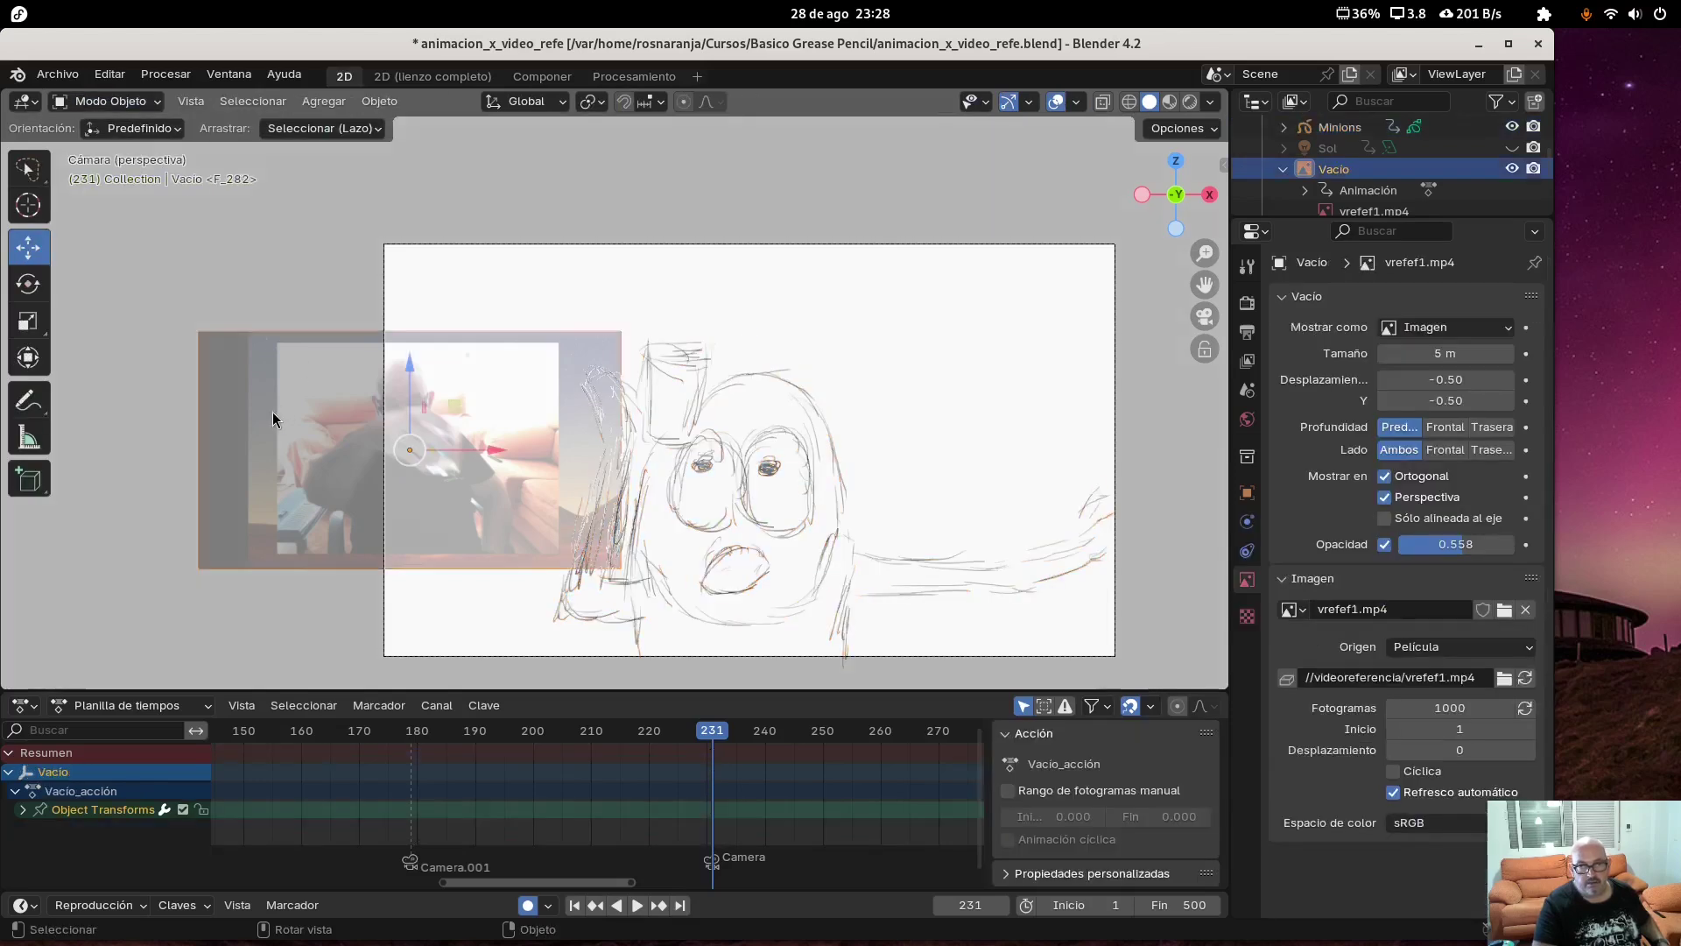
pyautogui.click(727, 732)
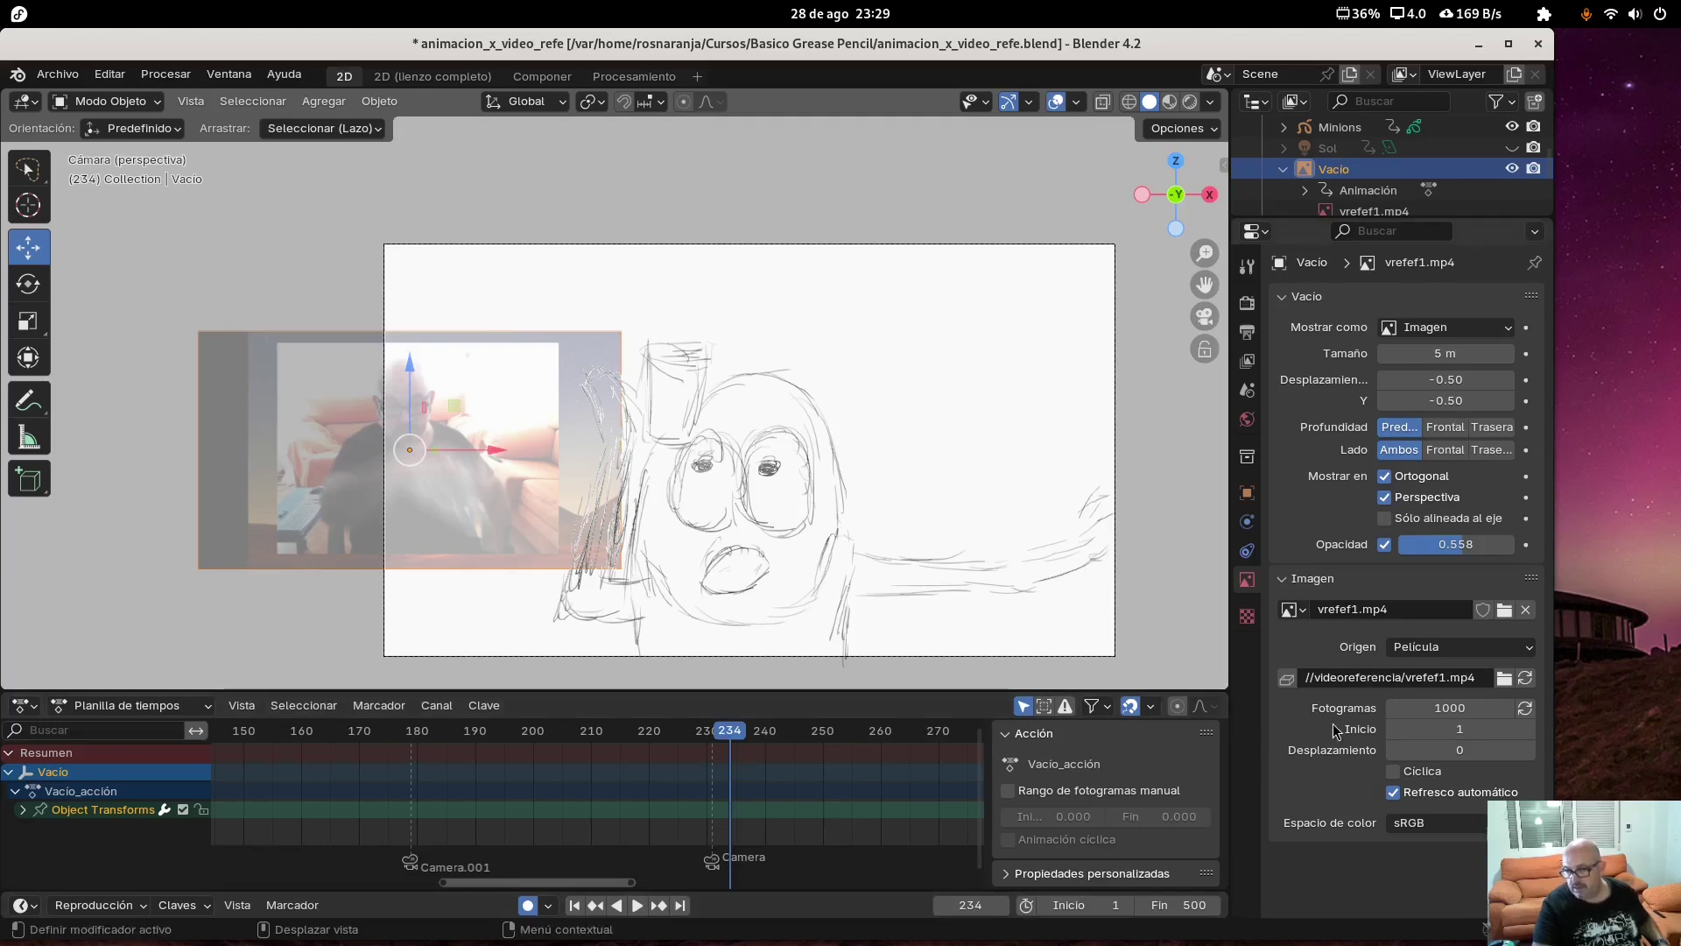
pyautogui.click(1450, 751)
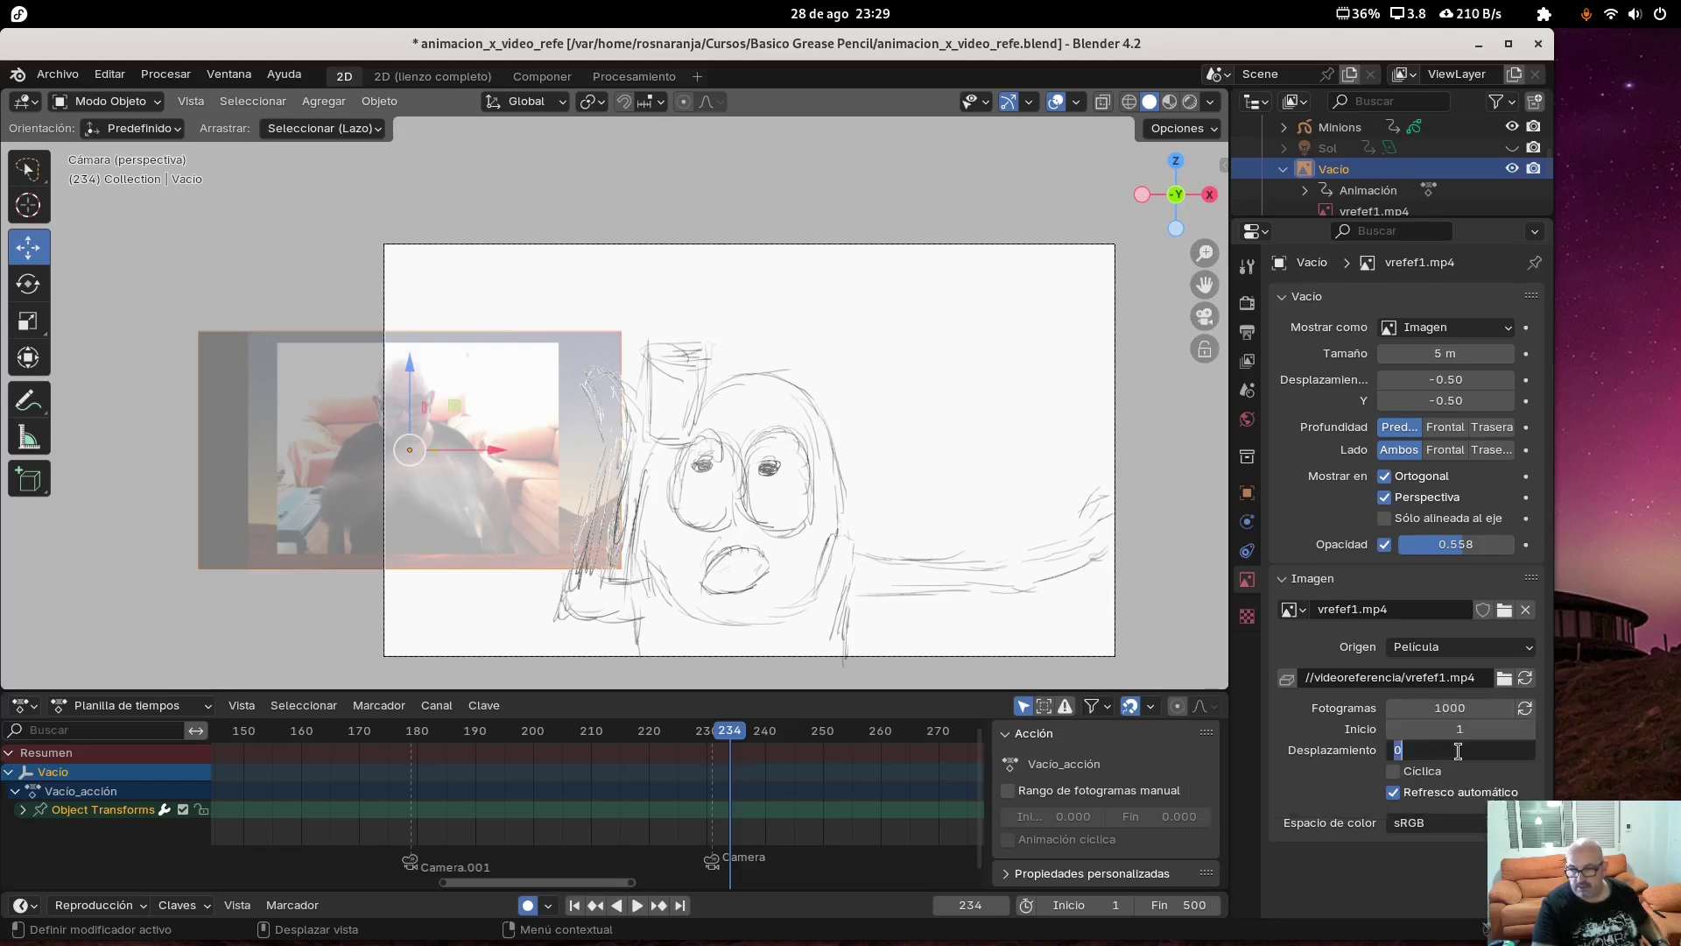
pyautogui.write('100')
pyautogui.press('Return')
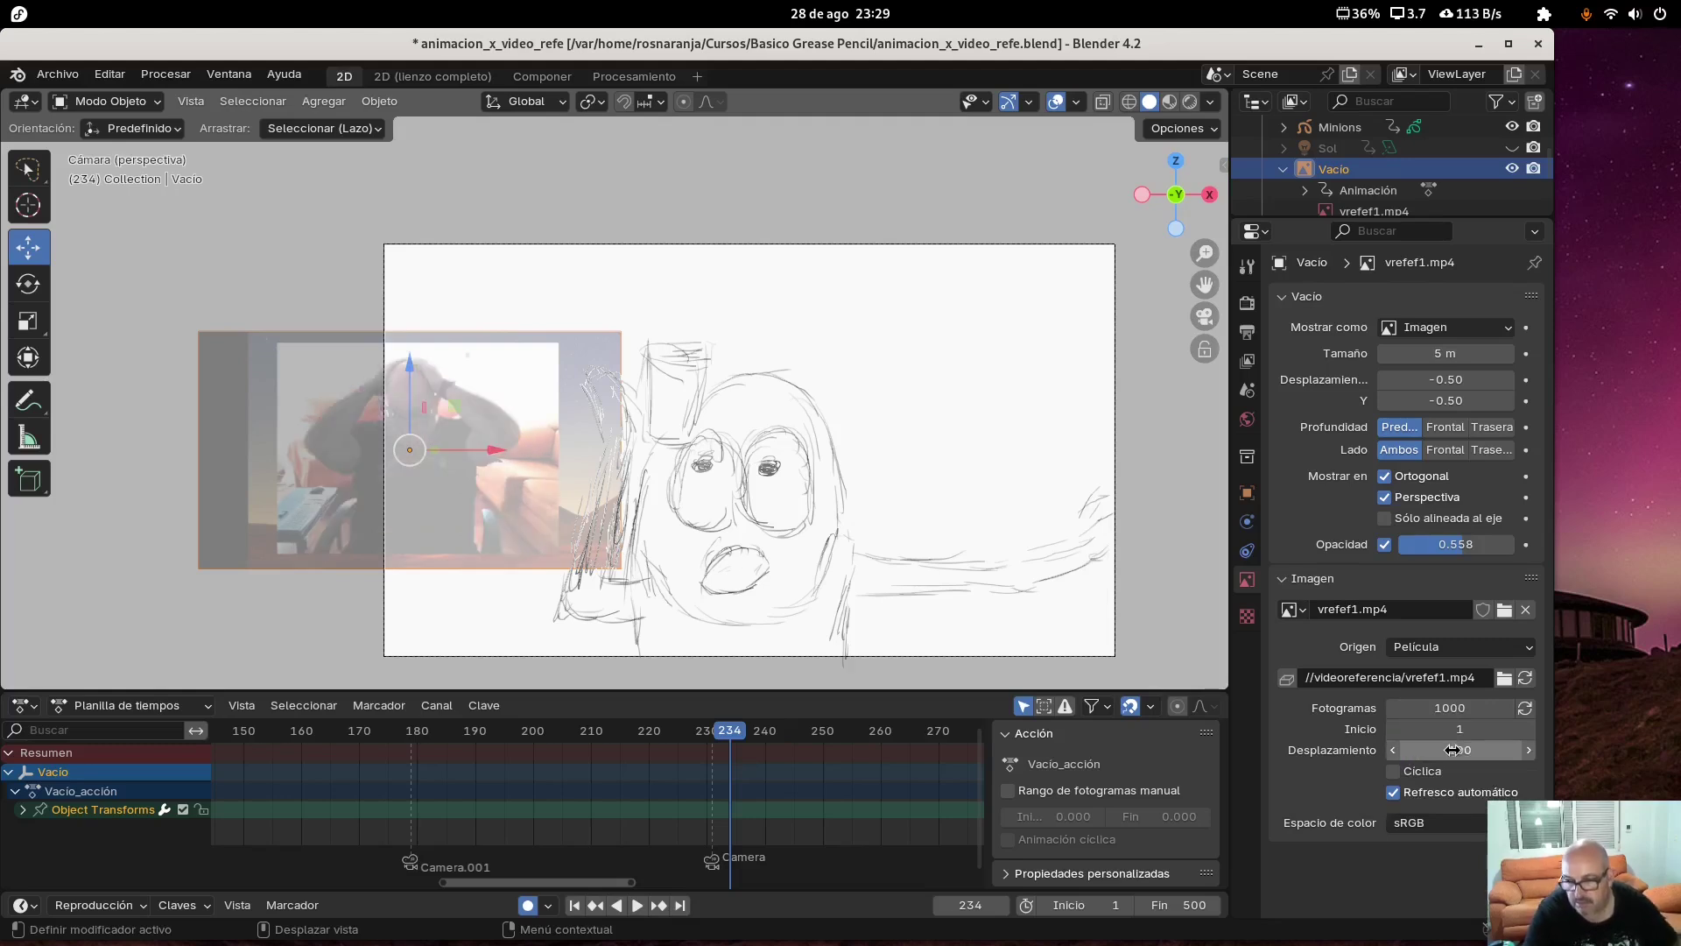
# Play the animation from frame 151 to frame 259 to check the shifted video reference against the drawings
pyautogui.click(398, 731)
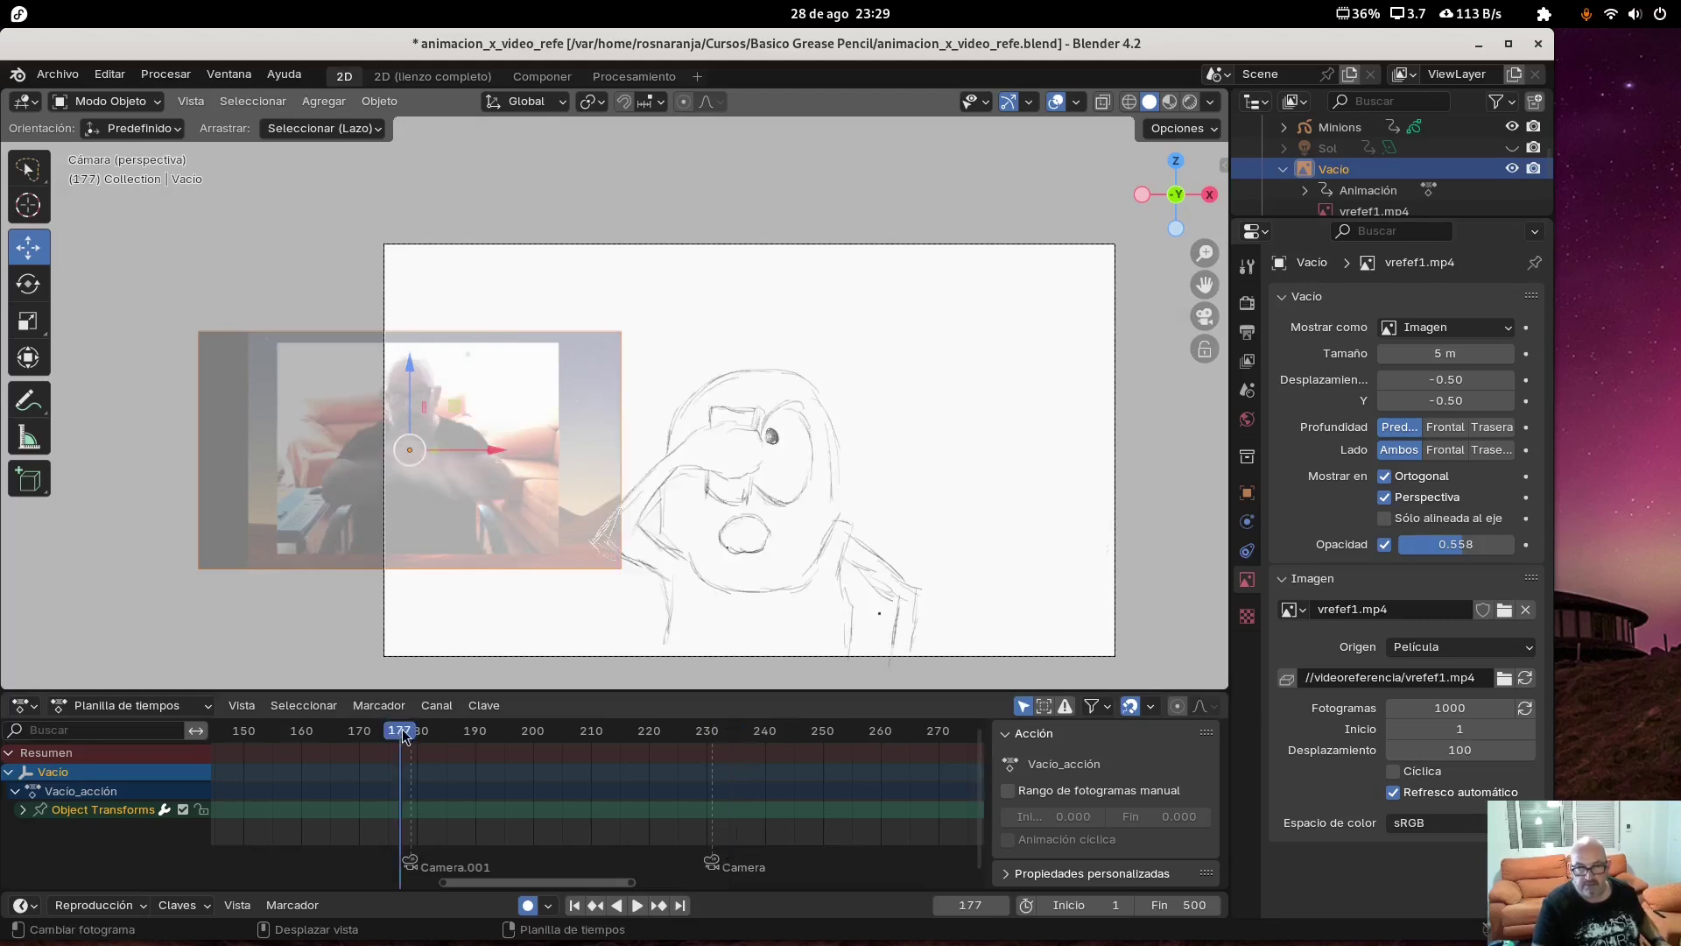
pyautogui.click(249, 732)
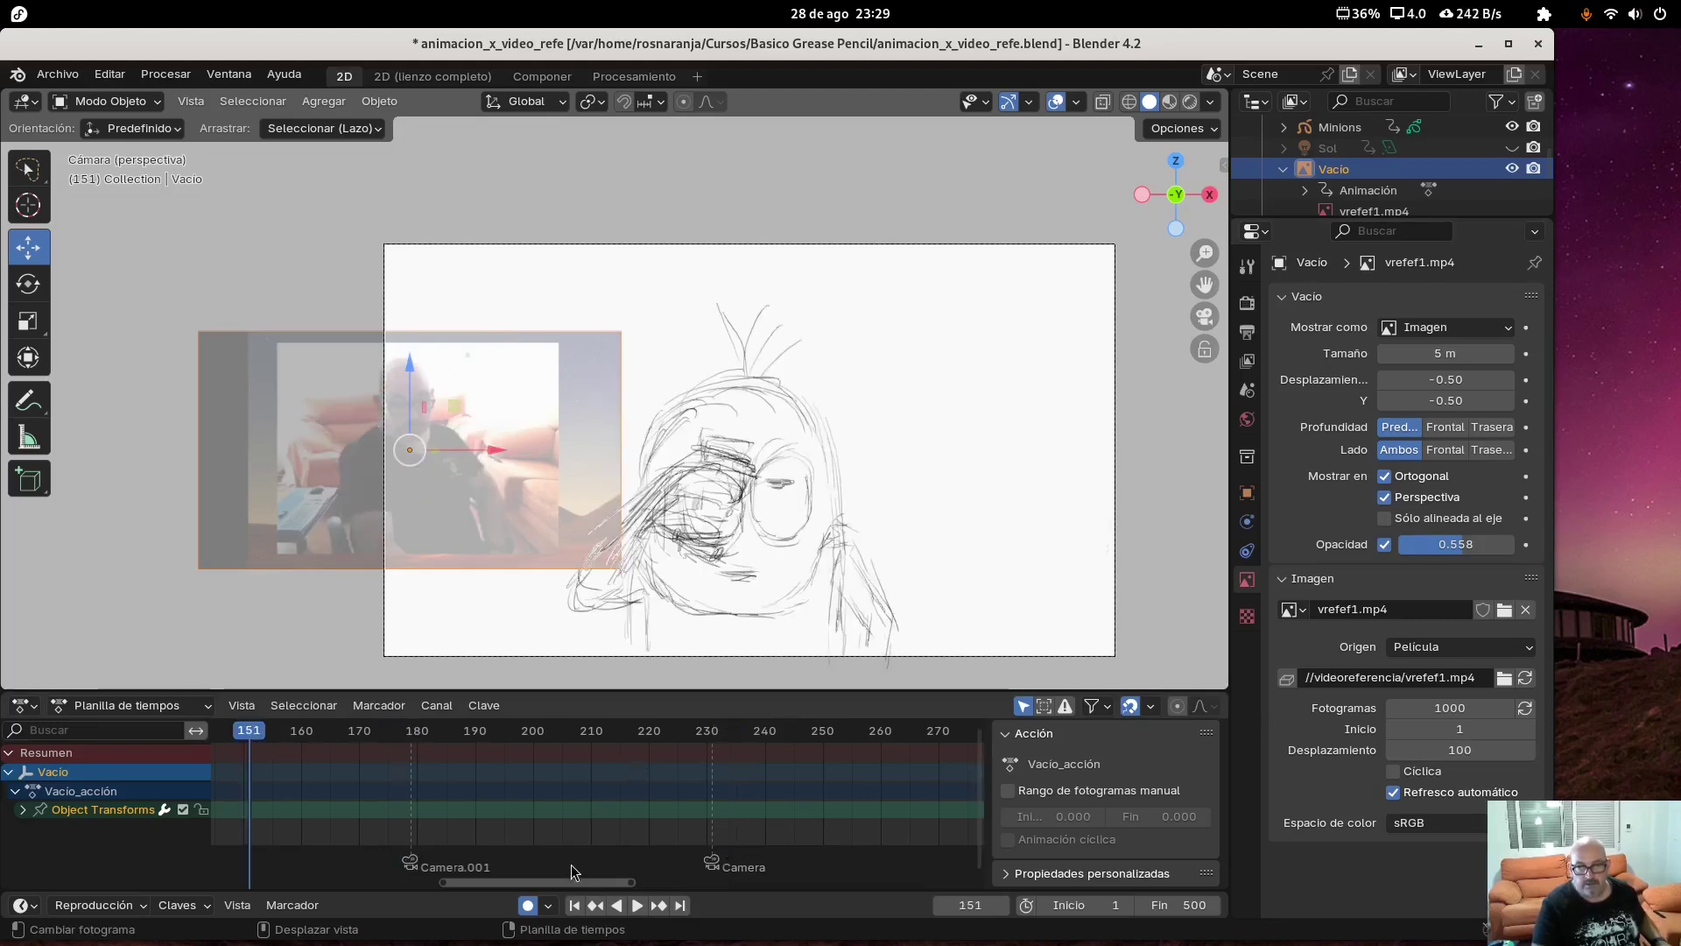
pyautogui.click(637, 907)
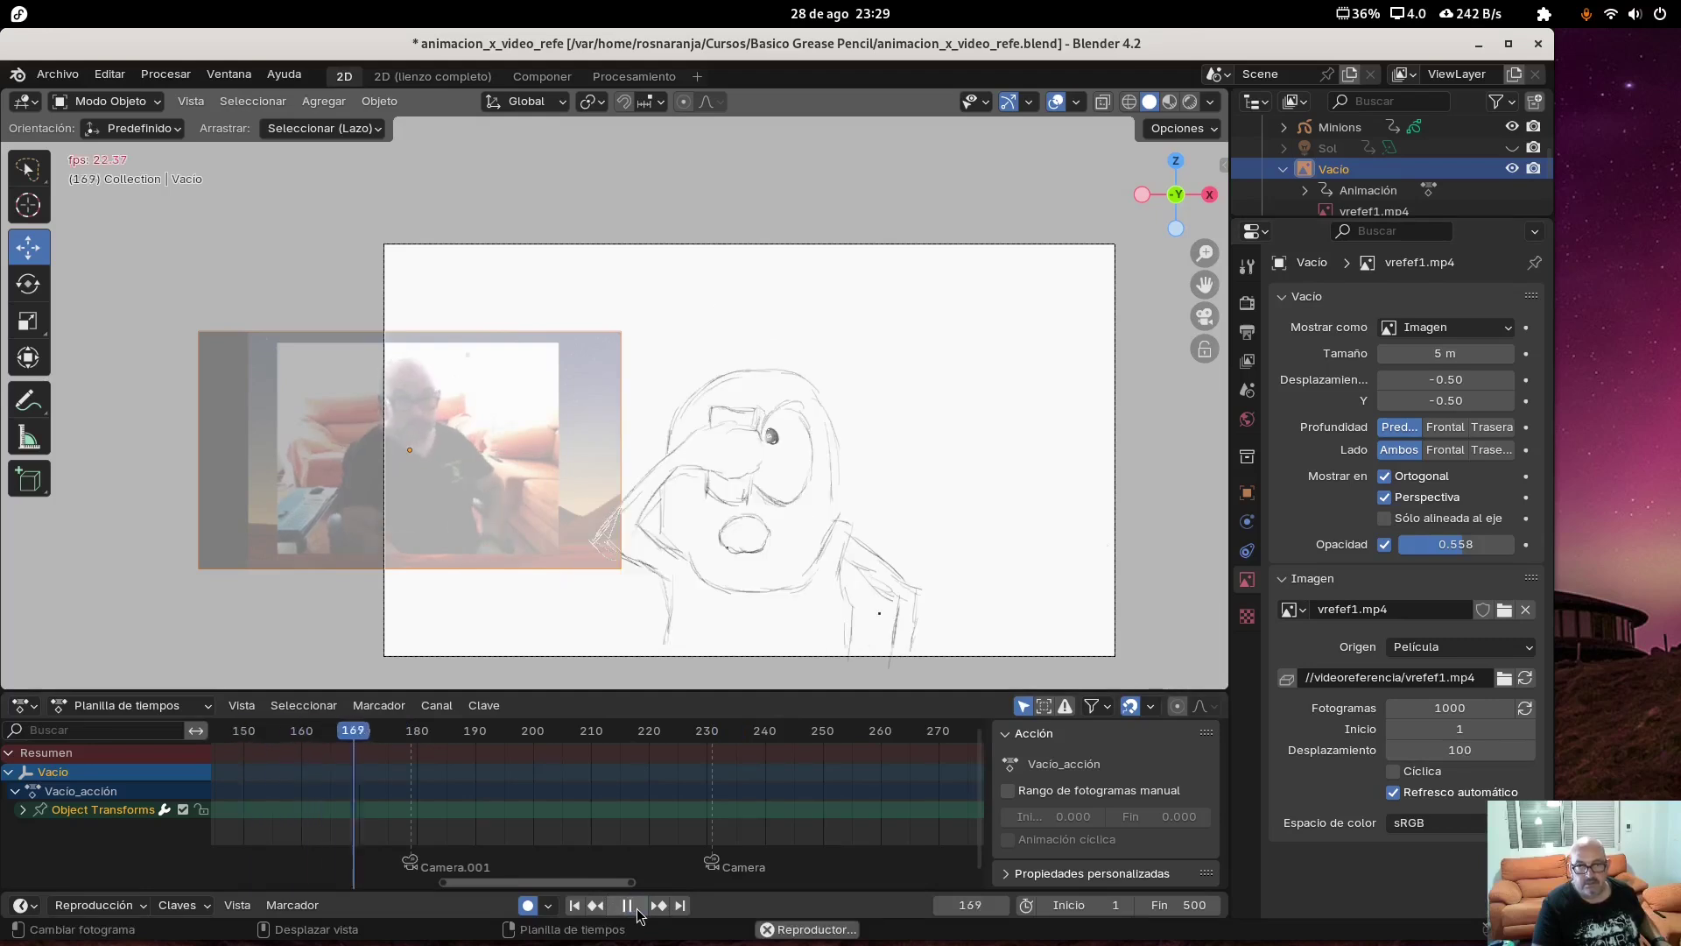
pyautogui.click(629, 907)
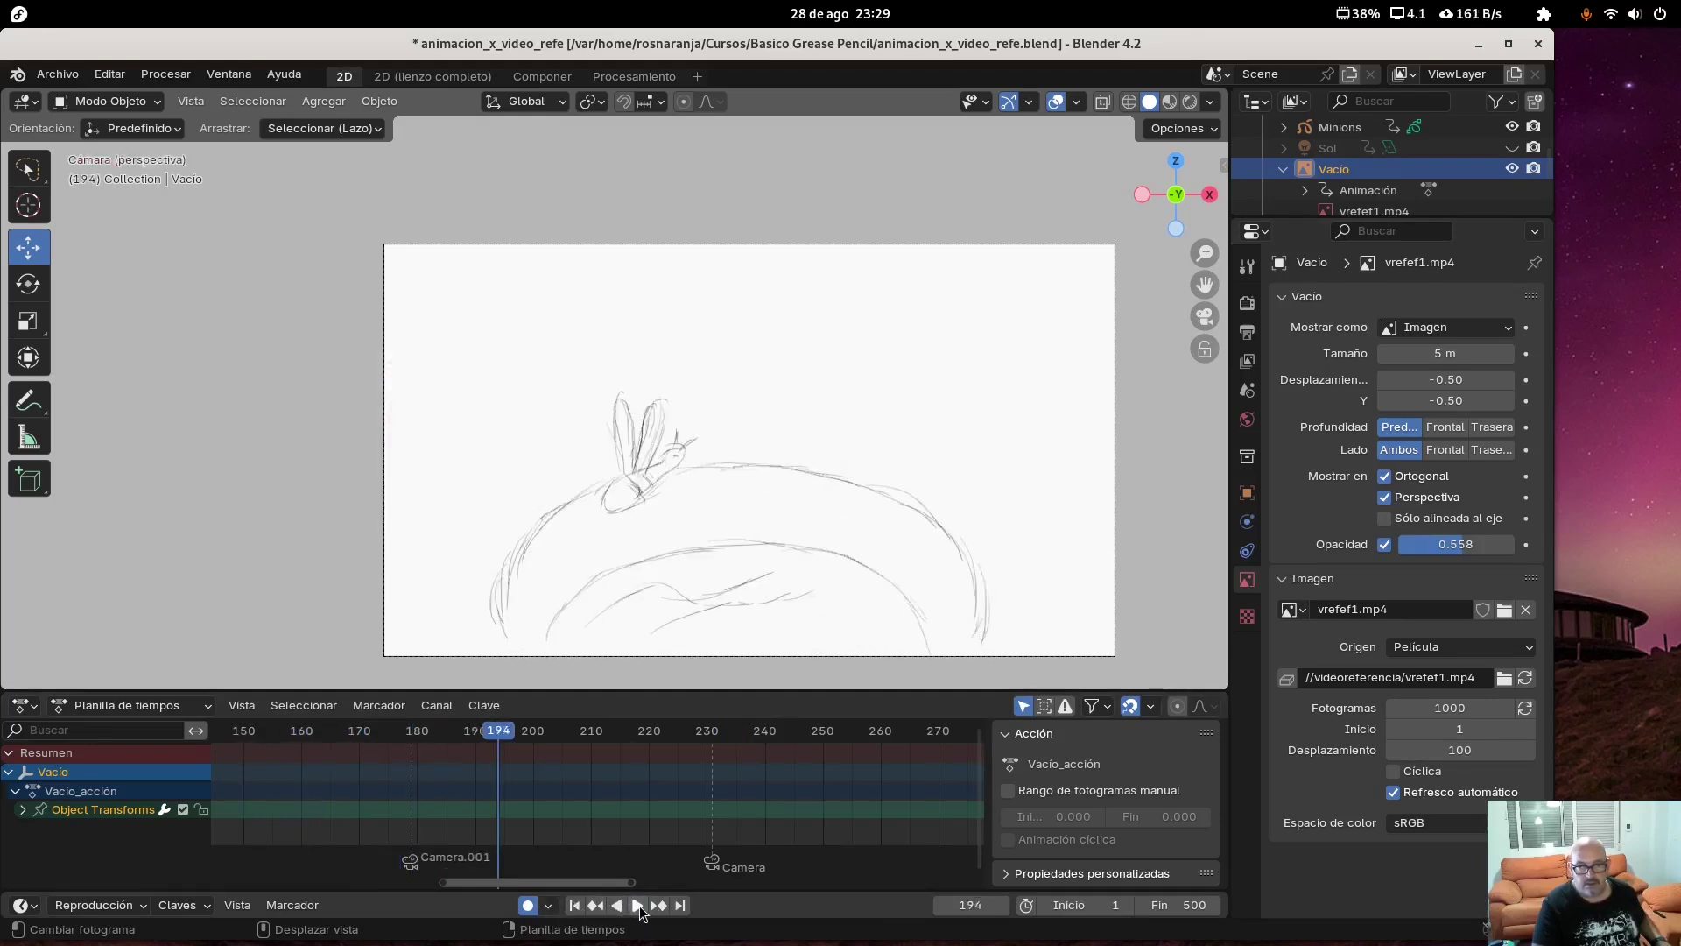
pyautogui.click(638, 905)
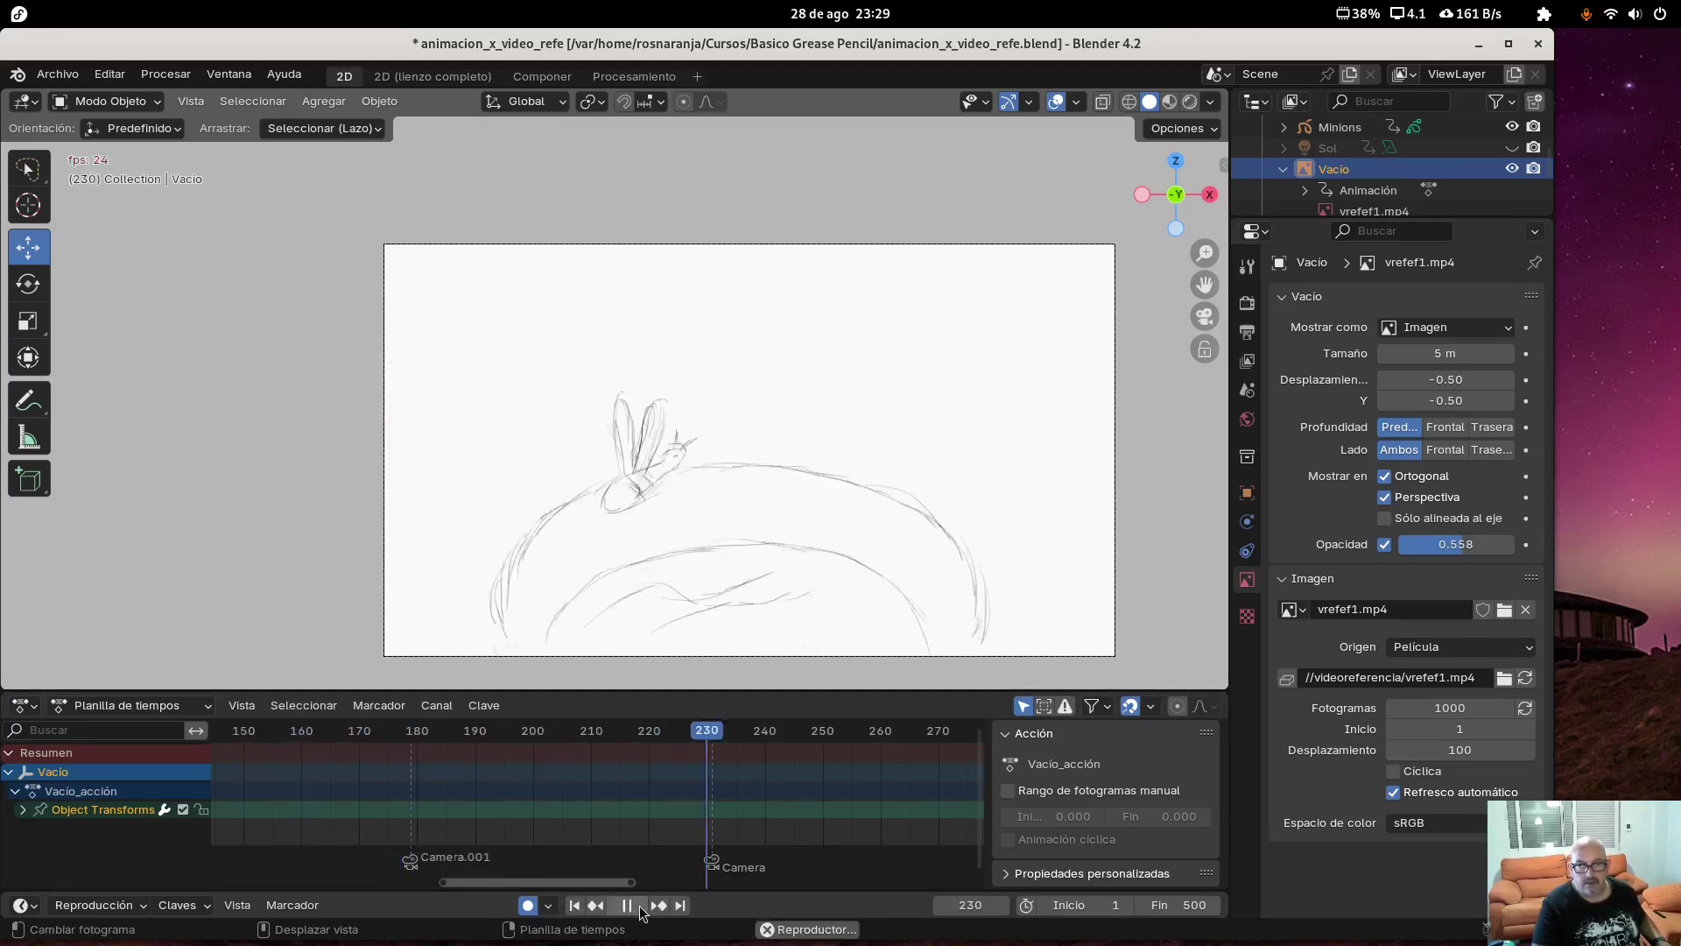
pyautogui.click(627, 906)
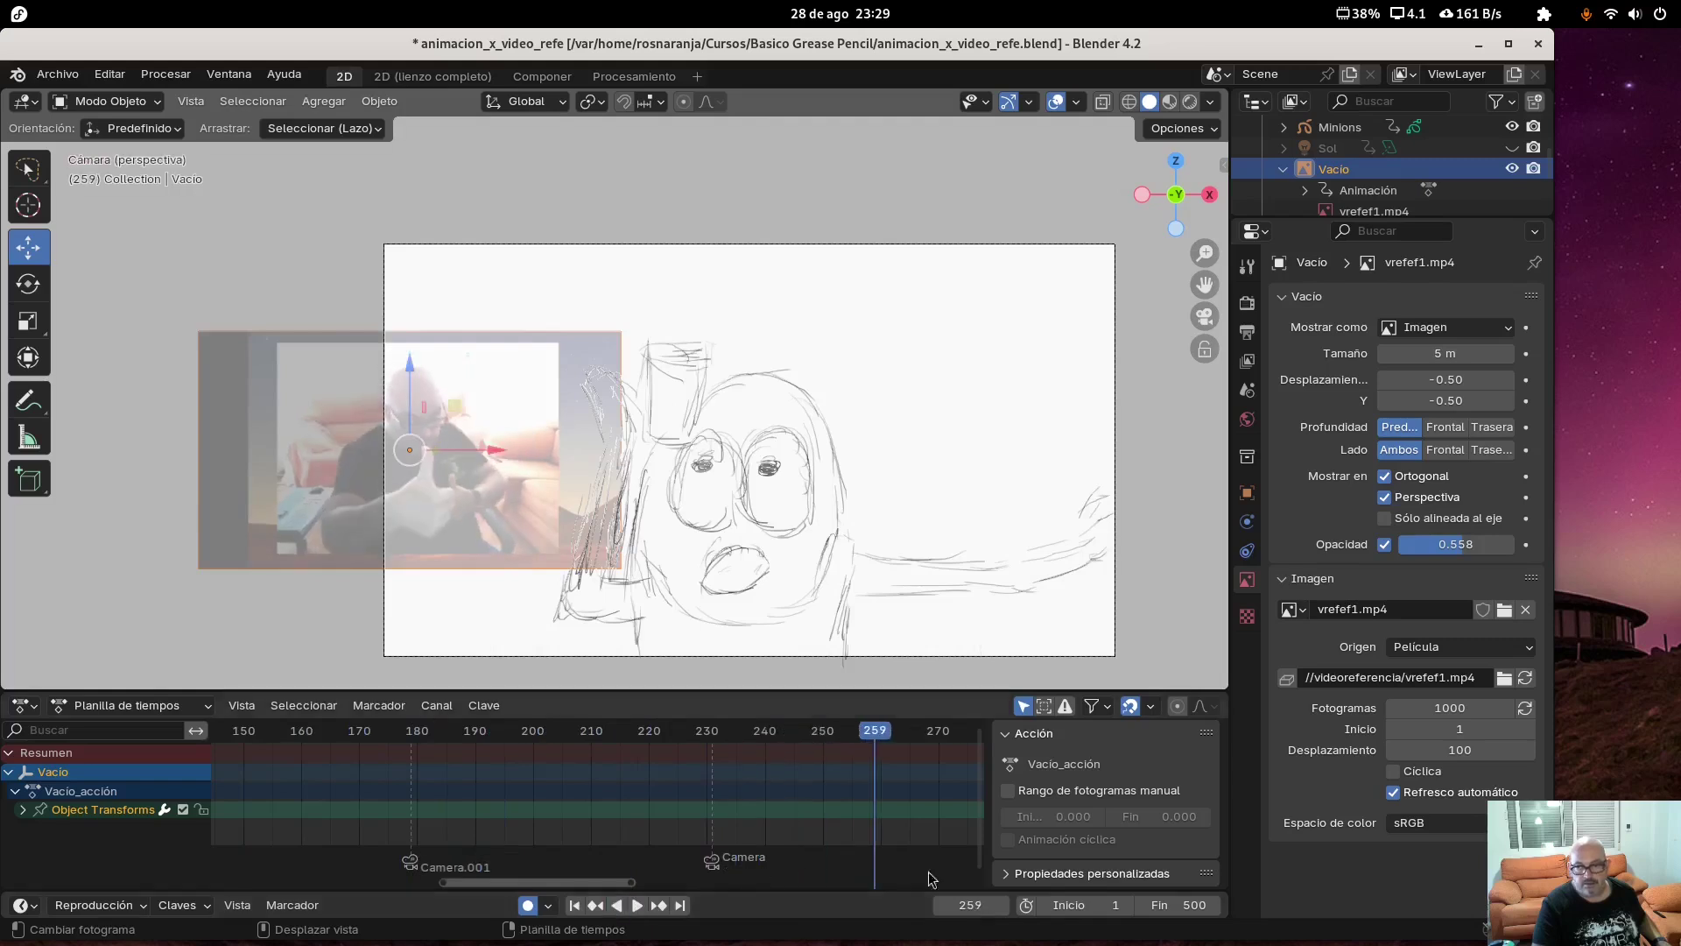
# Set the frame offset of the vrefef1.mp4 video reference to -100
pyautogui.click(1438, 747)
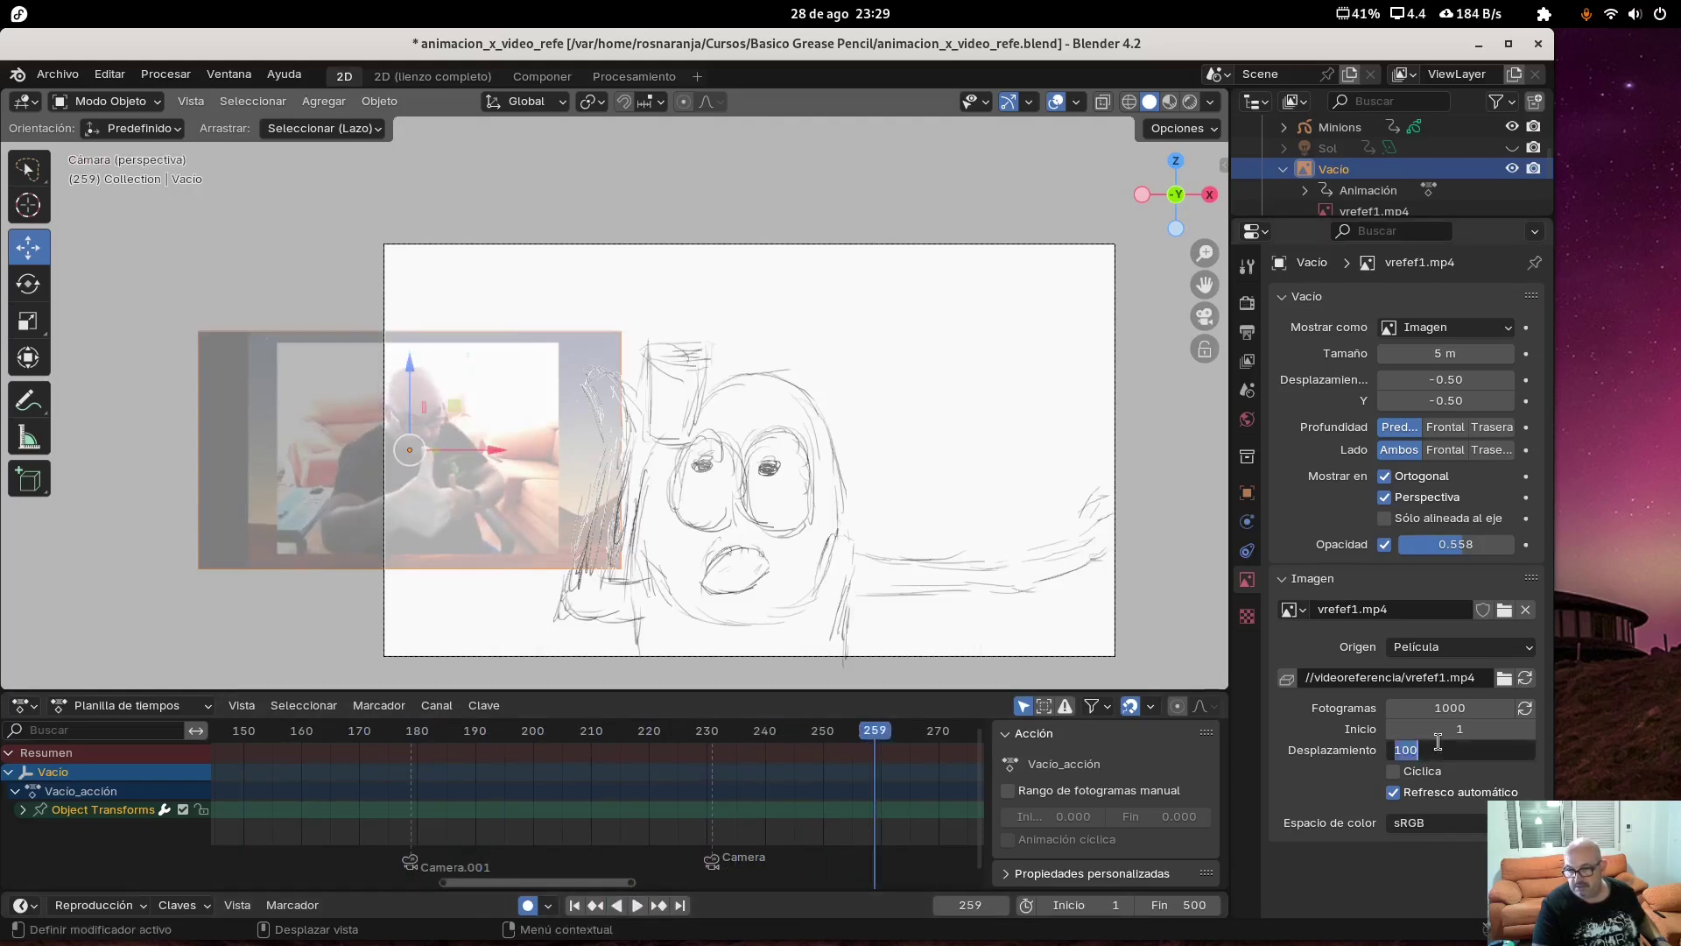
pyautogui.write('-')
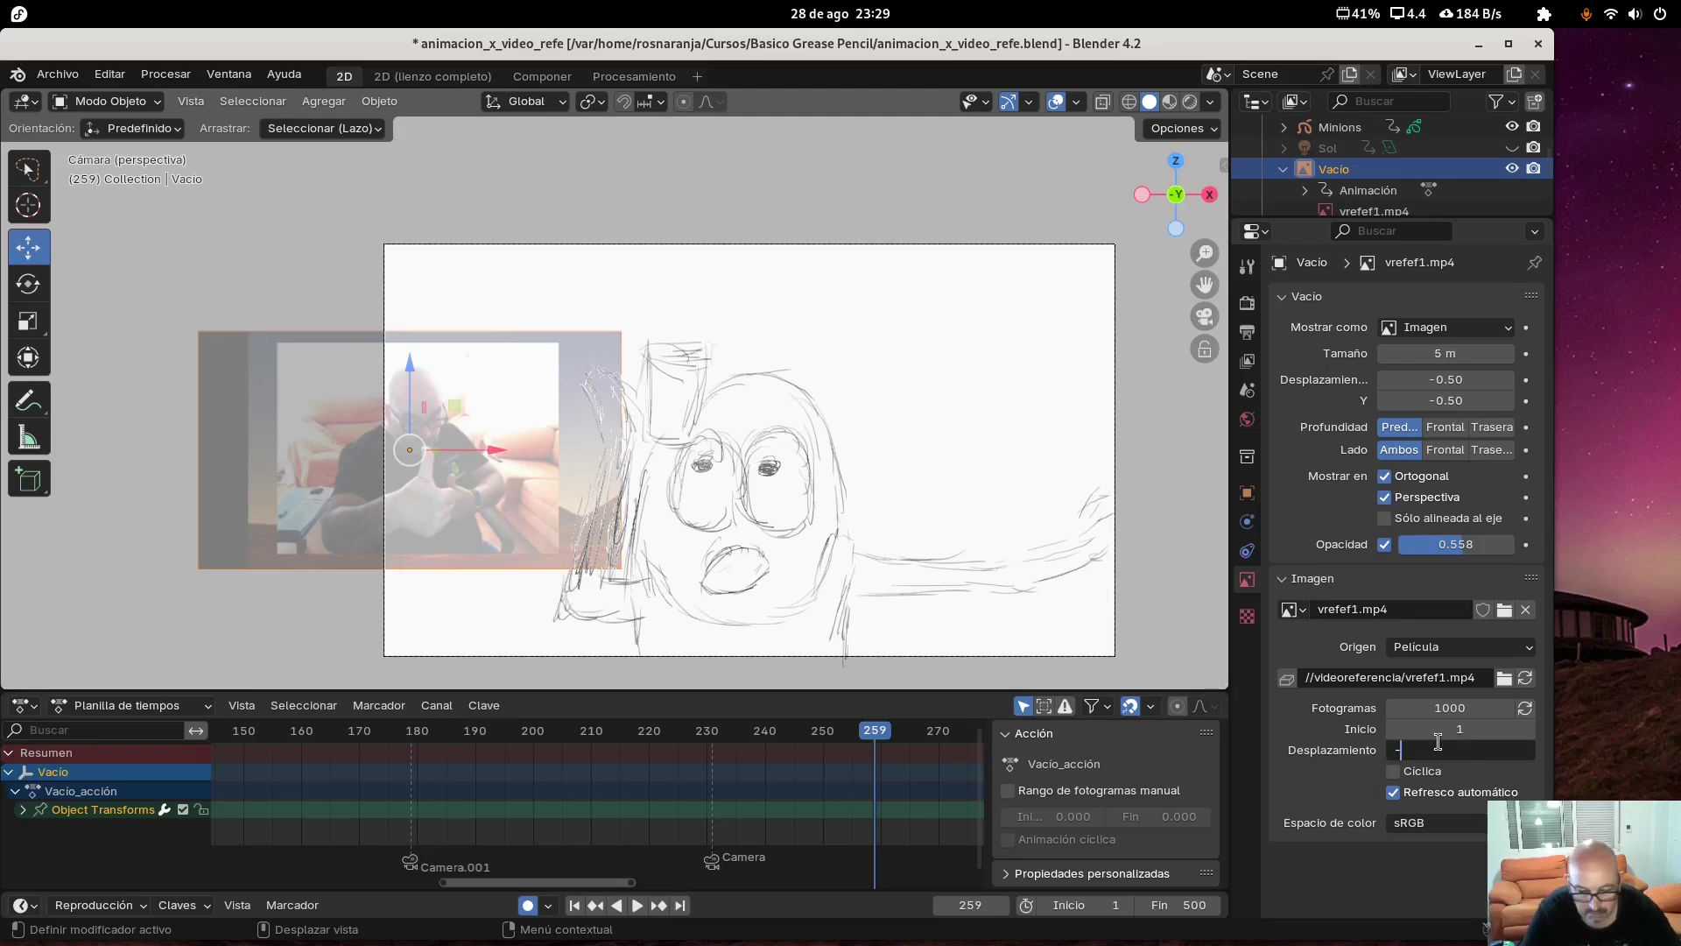
pyautogui.write('100')
pyautogui.press('Return')
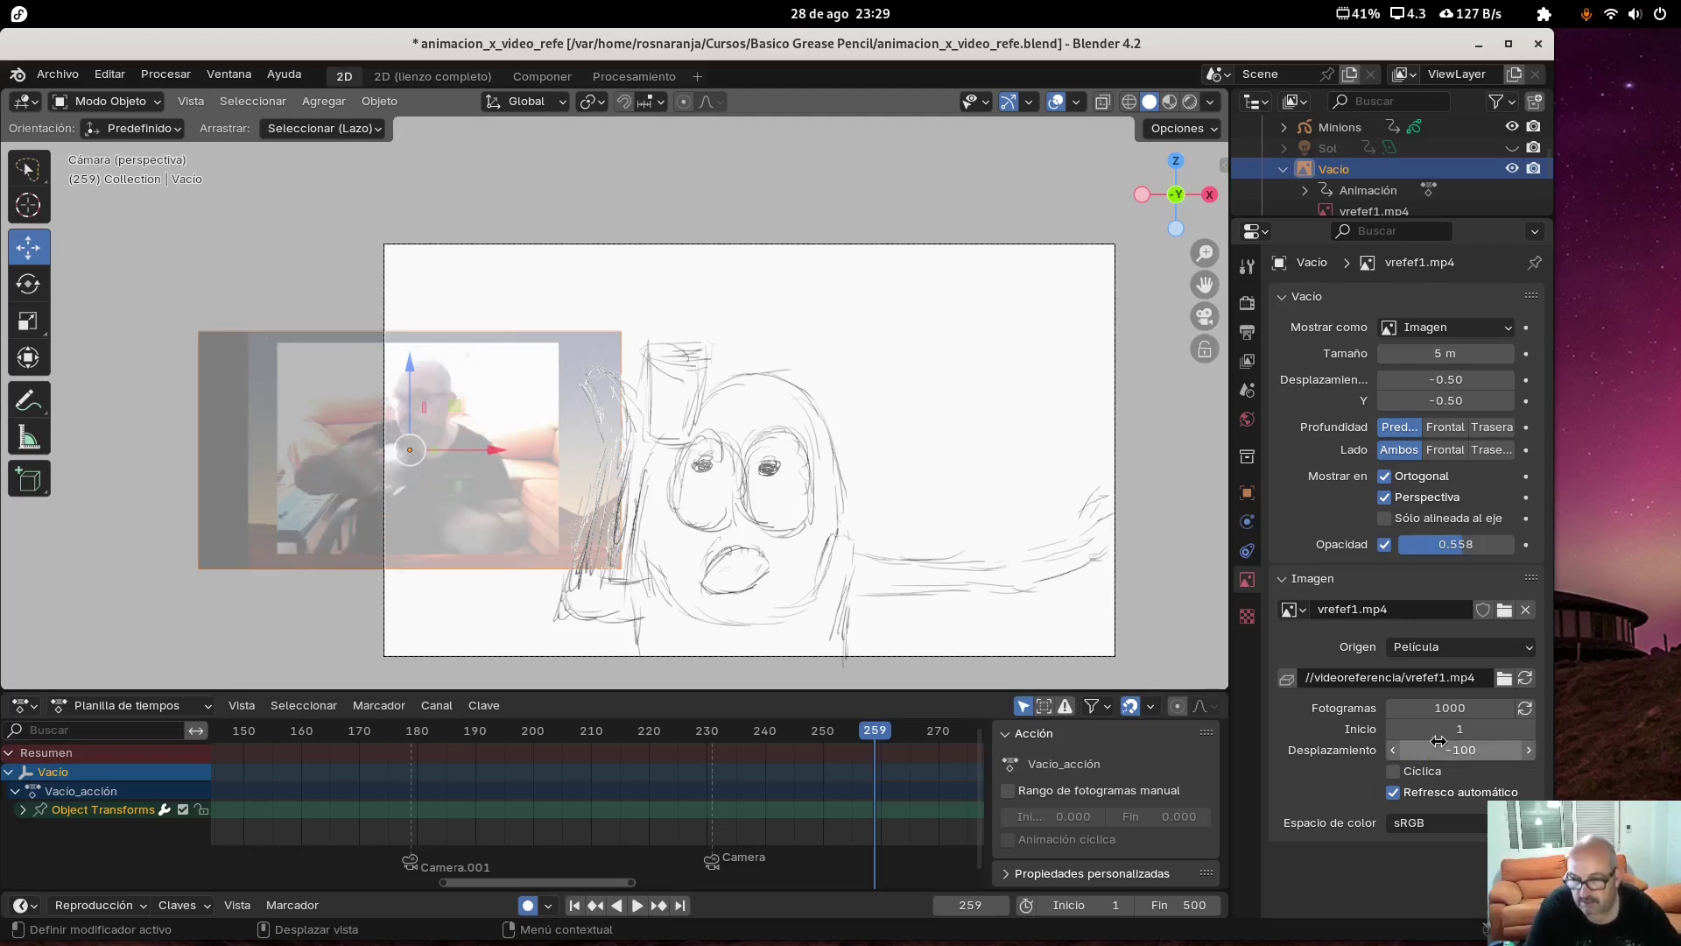
# Play the animation from frame 175 to frame 243 to check the shifted video reference against the minion drawings
pyautogui.click(391, 727)
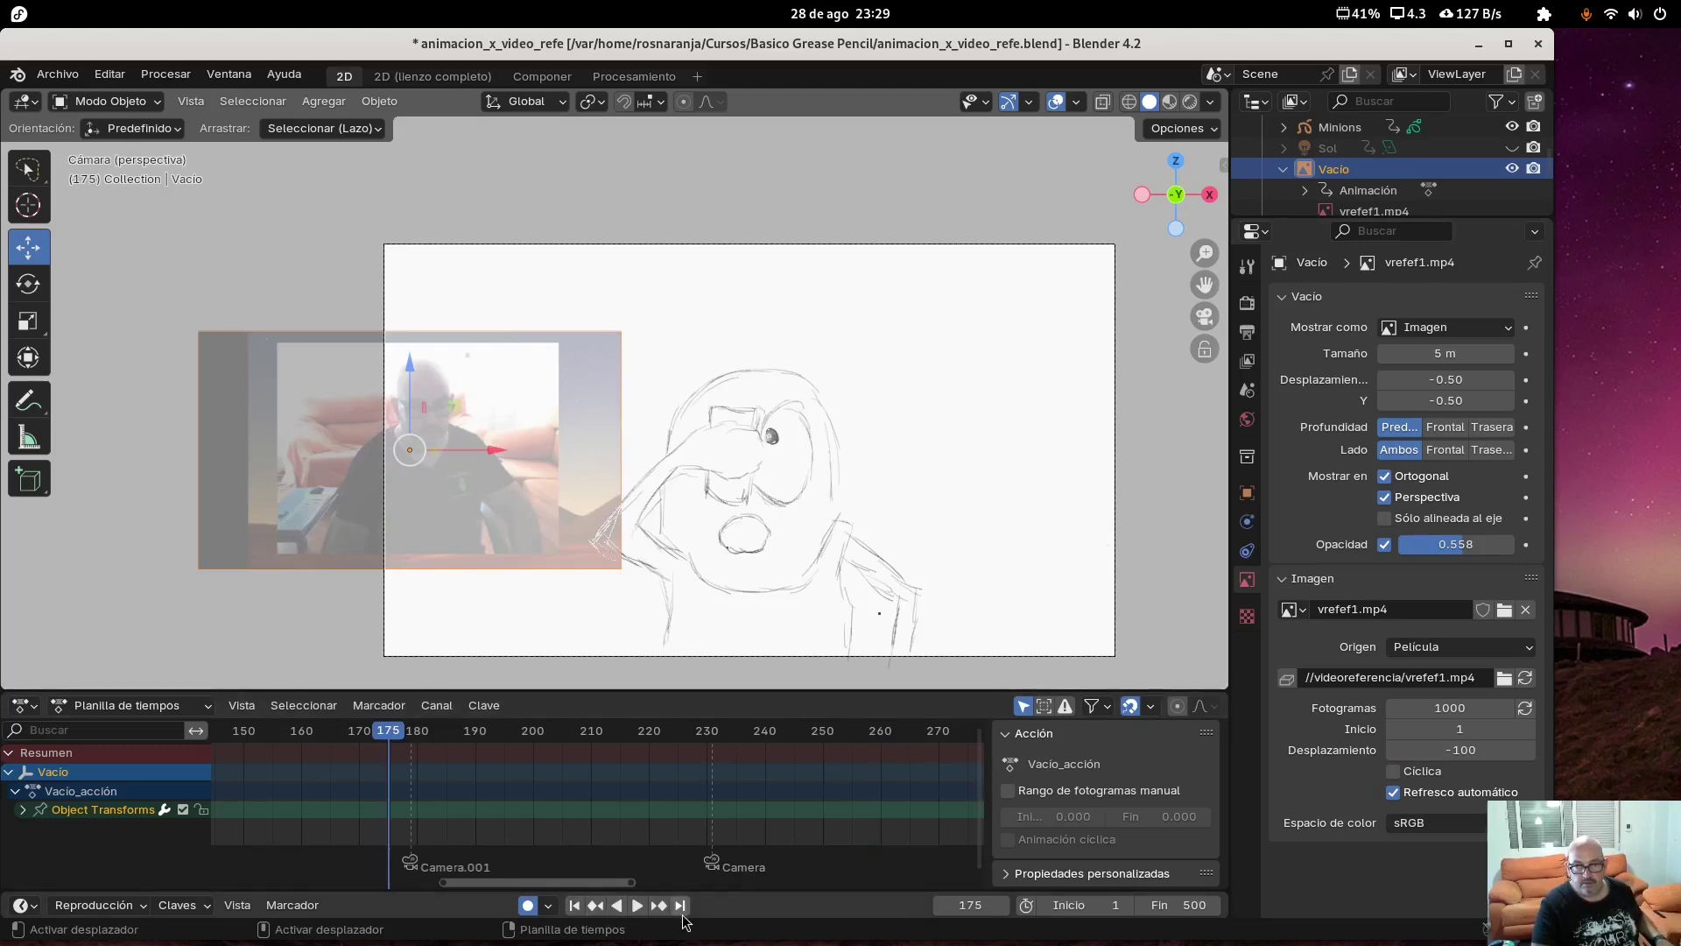
pyautogui.click(637, 907)
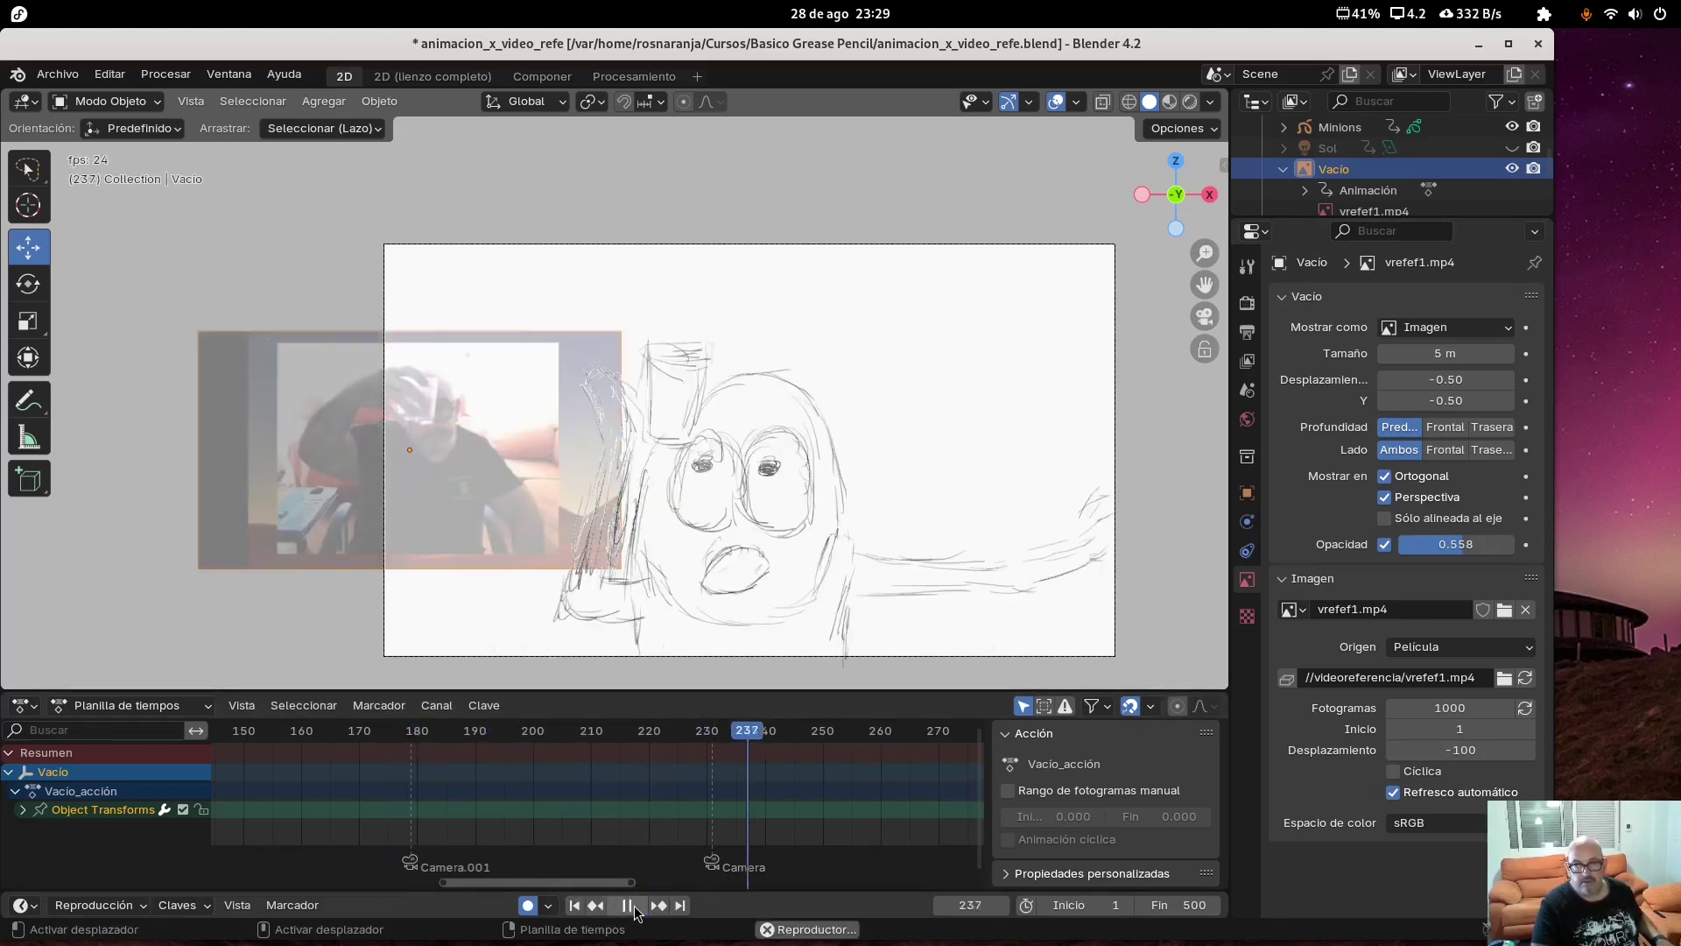
pyautogui.click(632, 907)
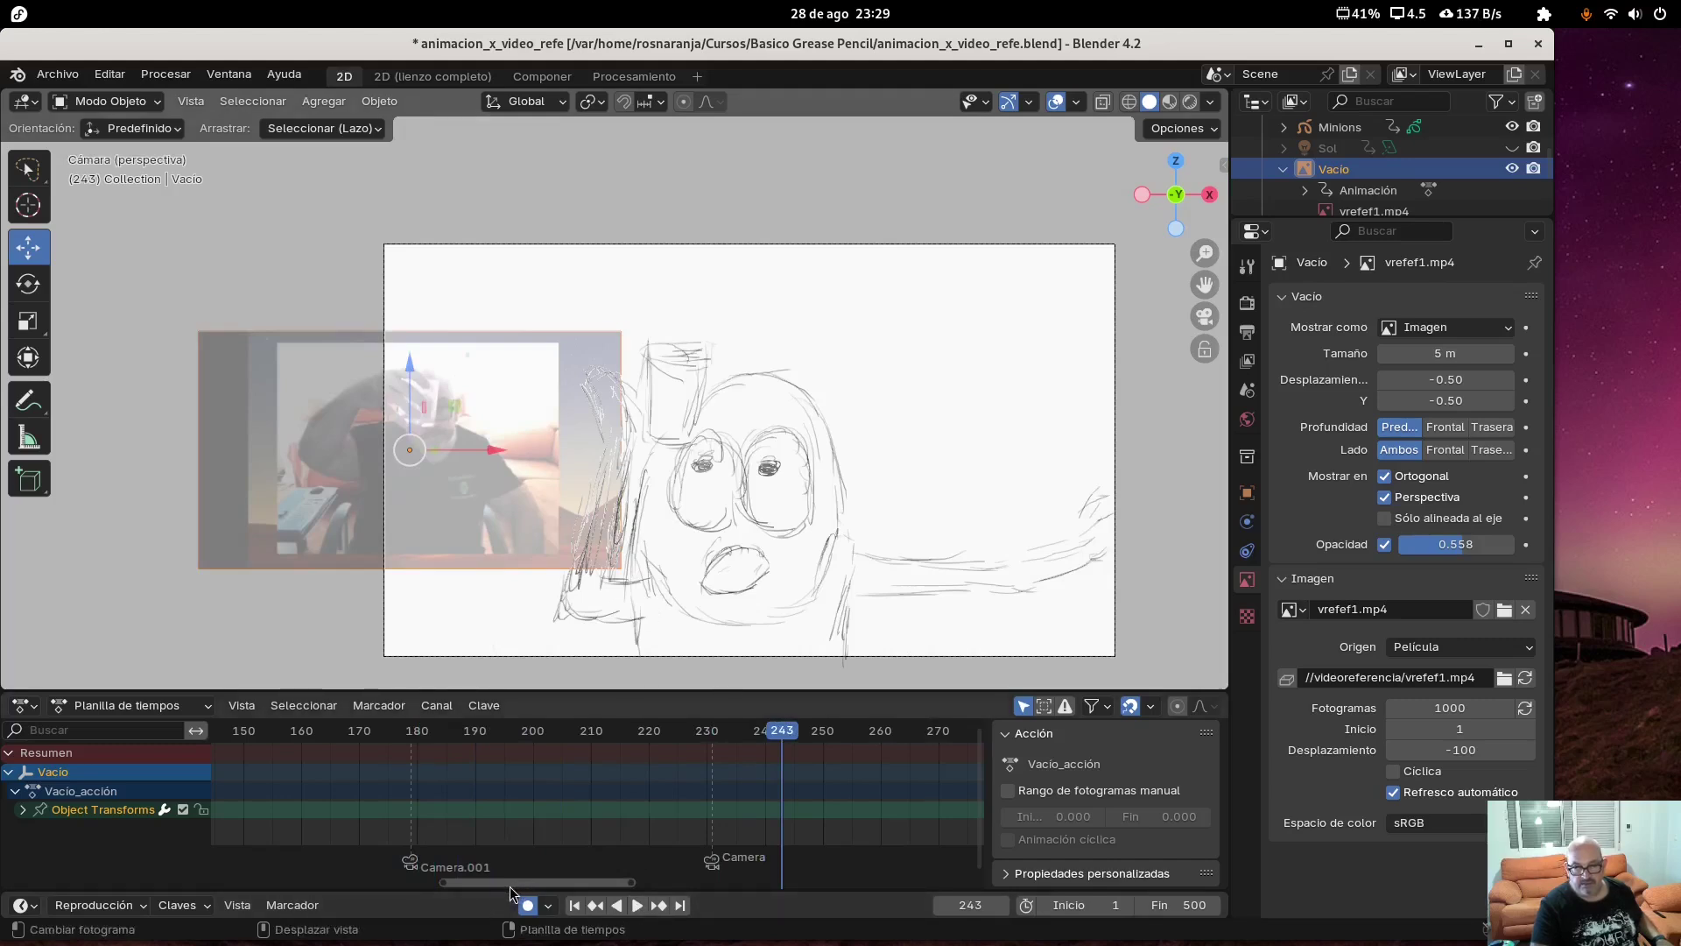
# Play the animation in sections from frame 232 to frame 460 to examine the reference gestures after the wasp shot
pyautogui.click(716, 739)
pyautogui.moveTo(483, 882); pyautogui.dragTo(562, 882)
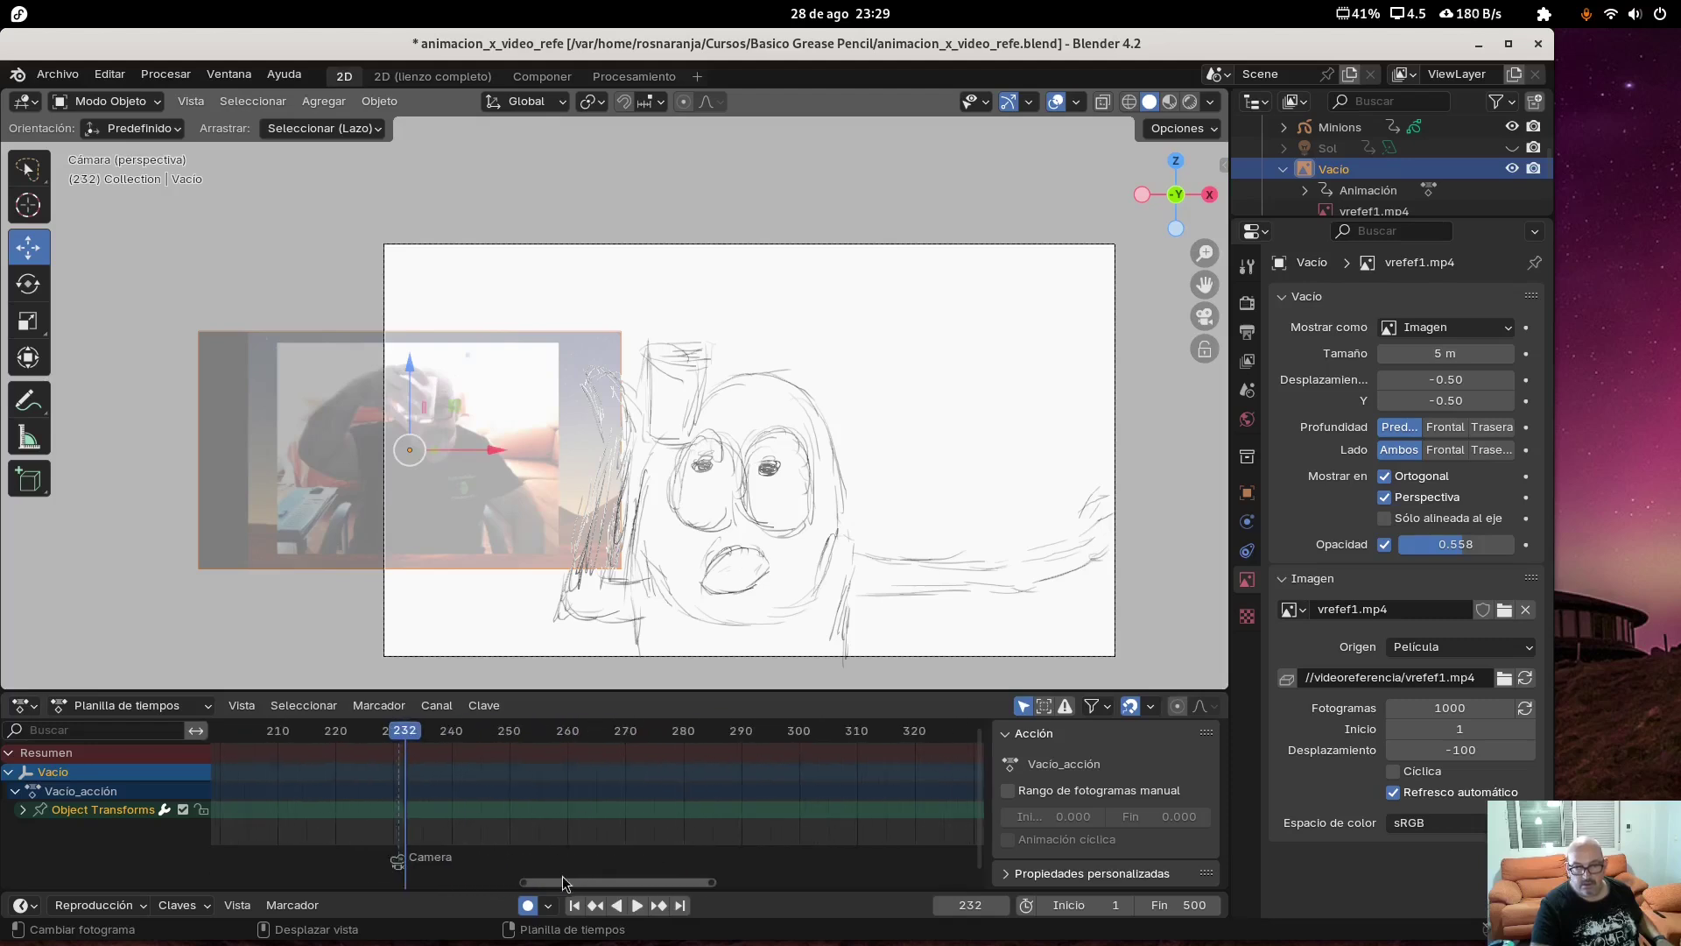
pyautogui.click(637, 905)
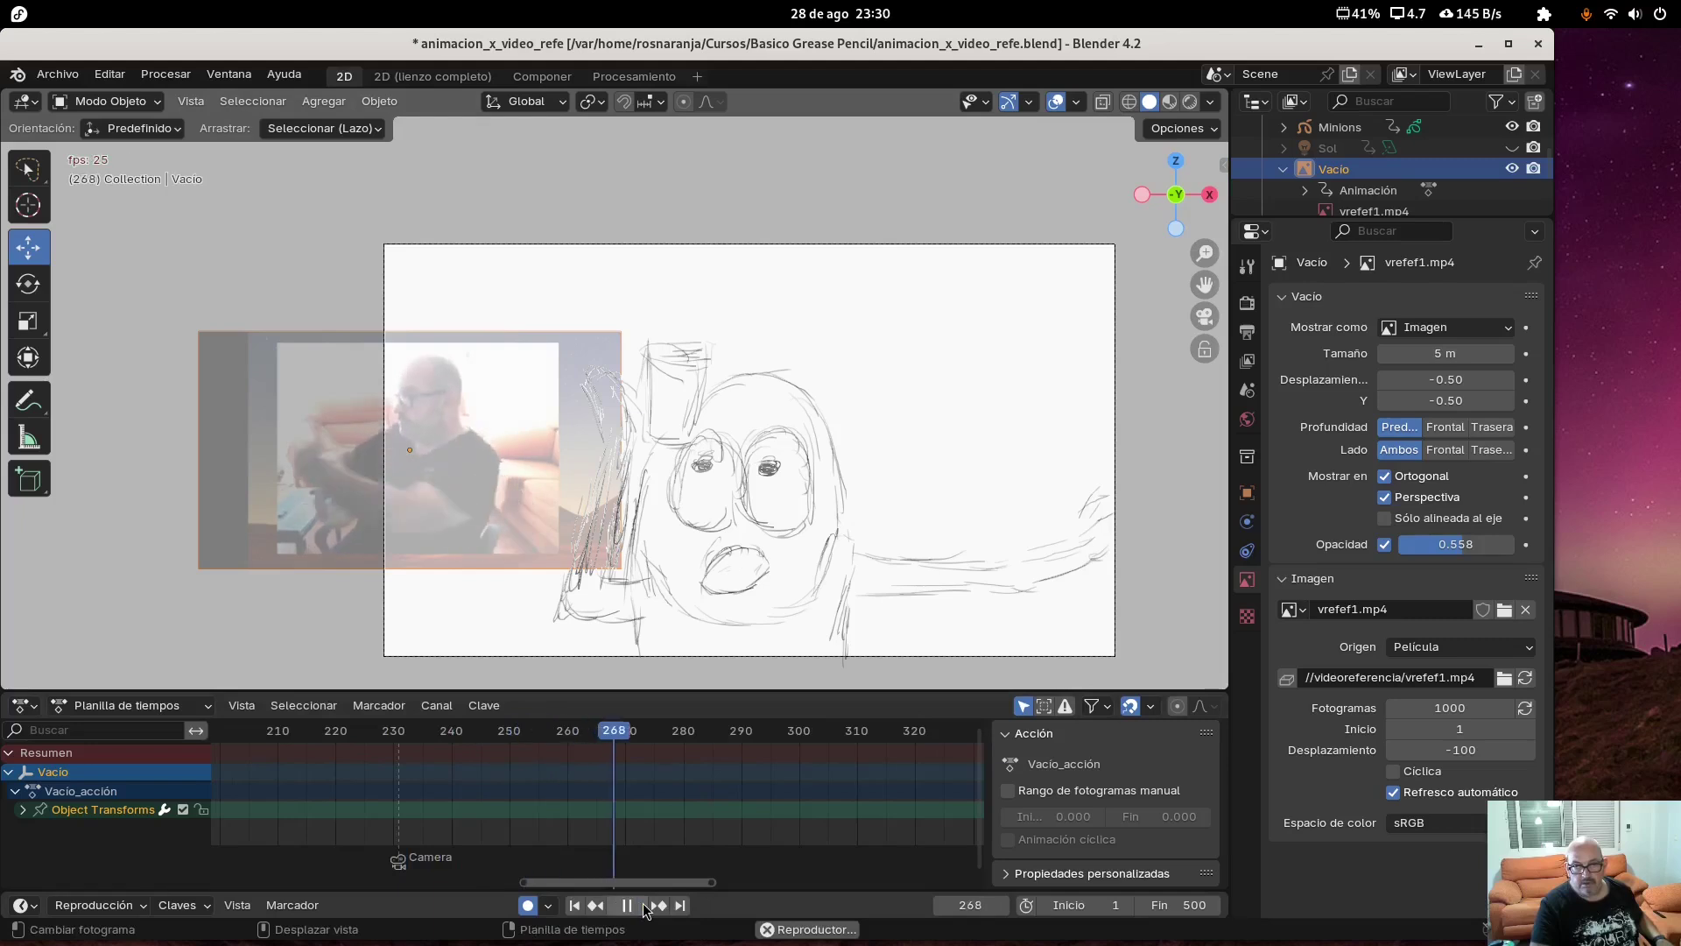
pyautogui.click(644, 907)
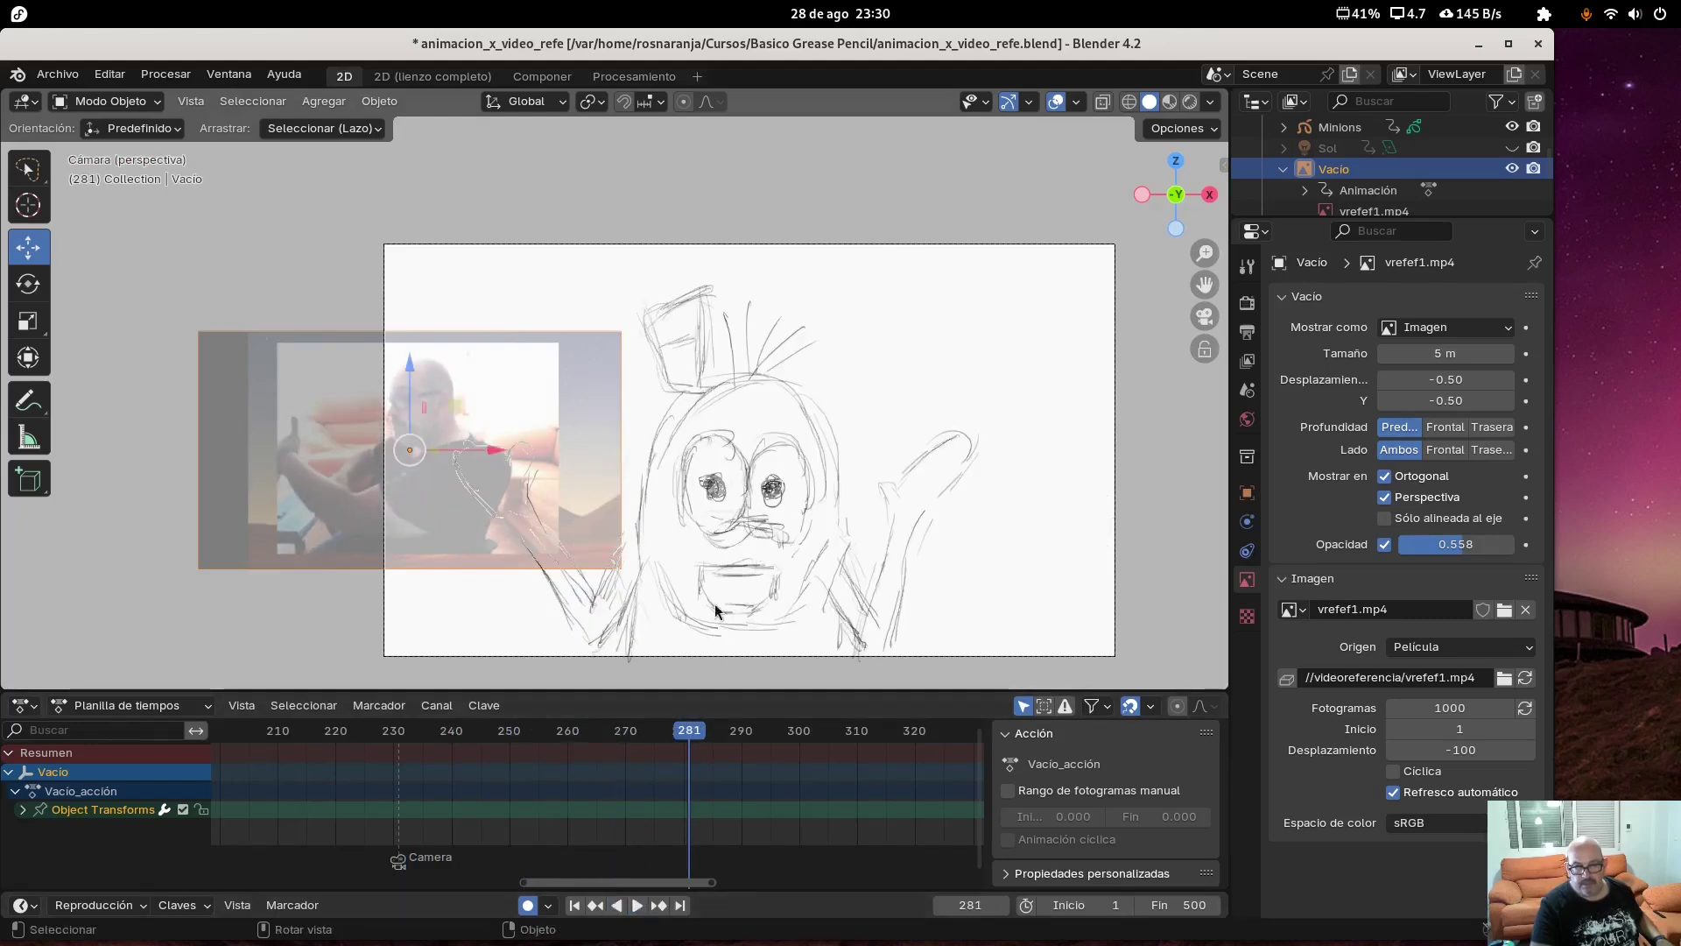
pyautogui.click(639, 907)
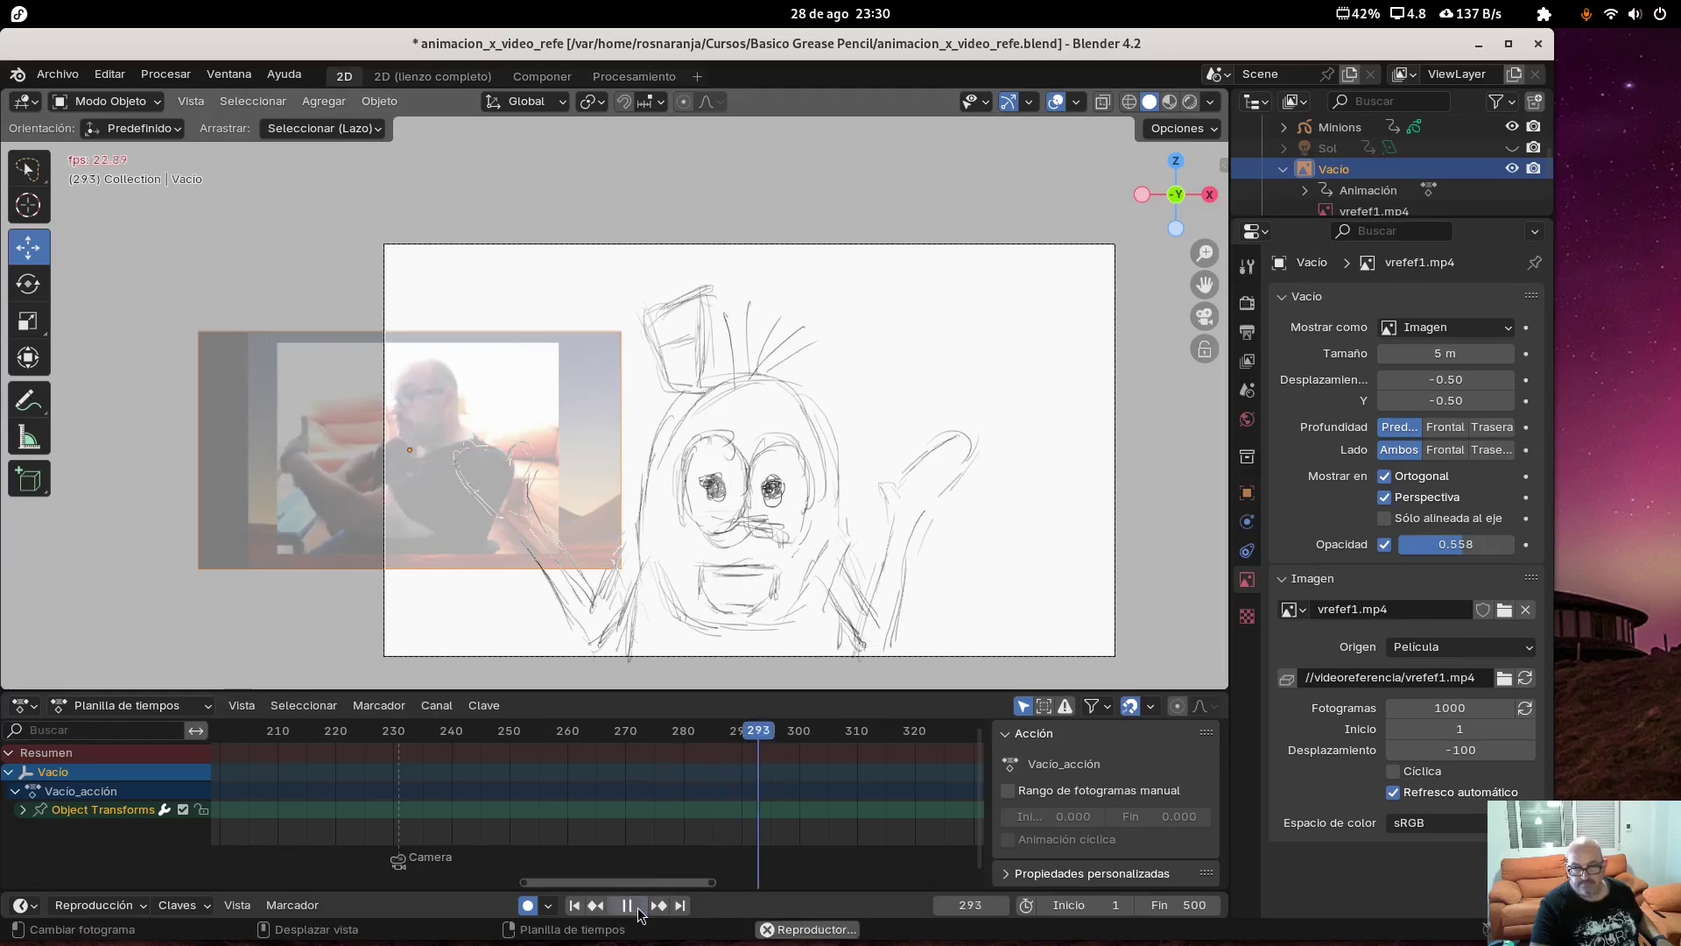
pyautogui.click(638, 907)
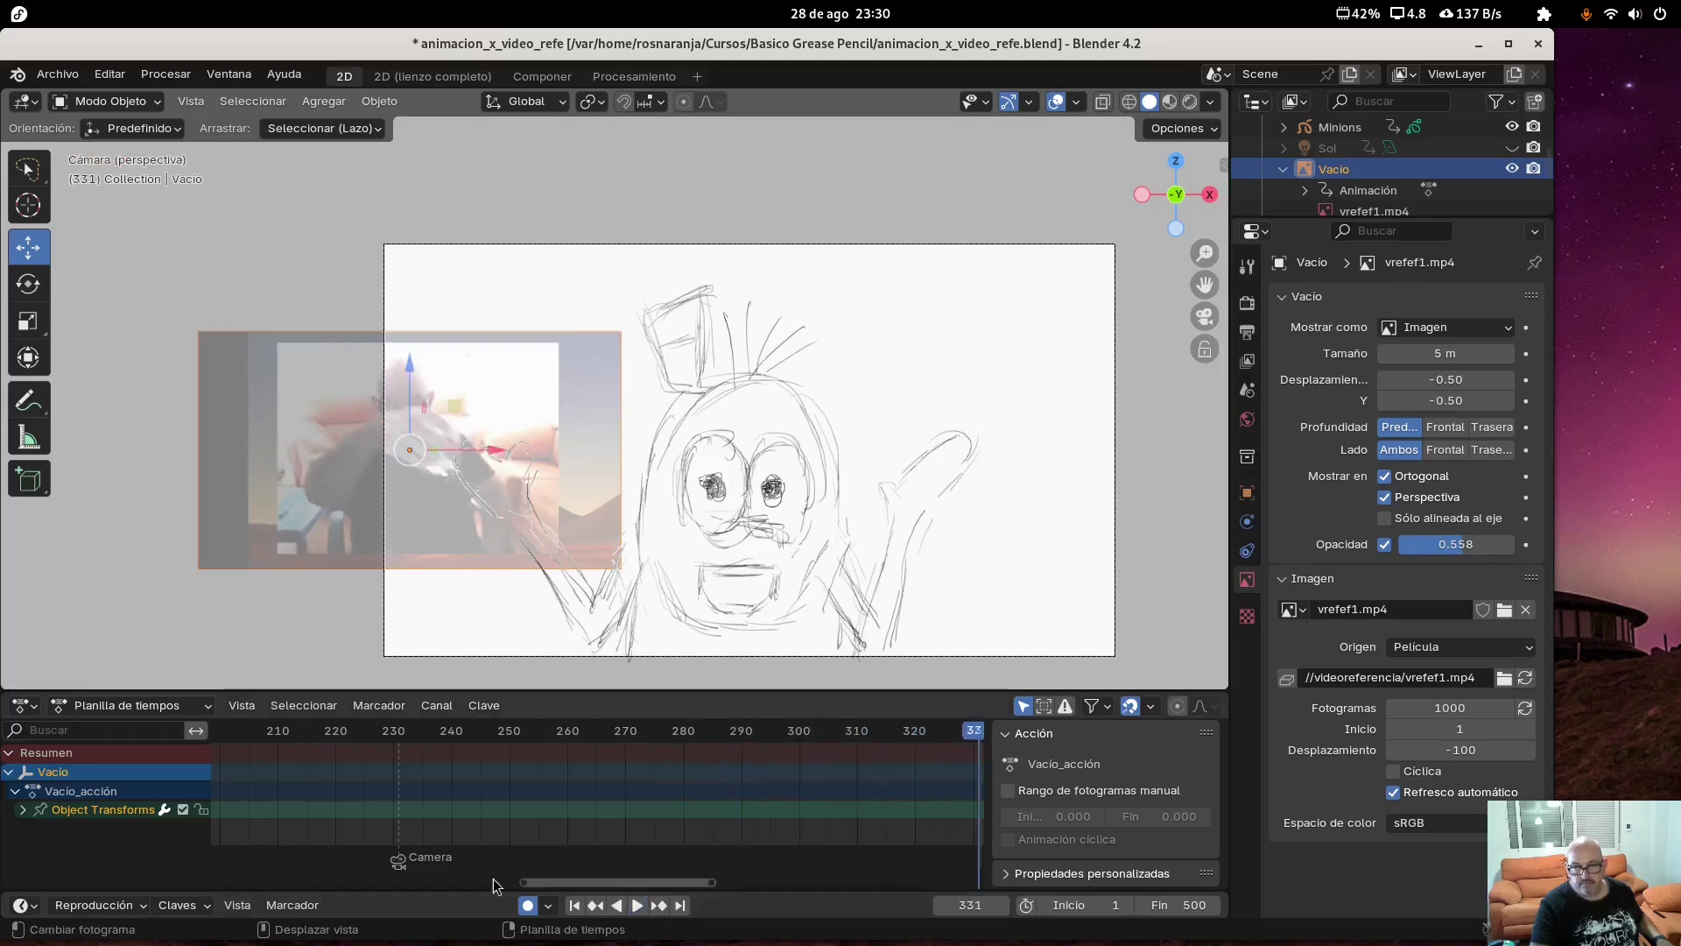
pyautogui.moveTo(571, 881); pyautogui.dragTo(746, 870)
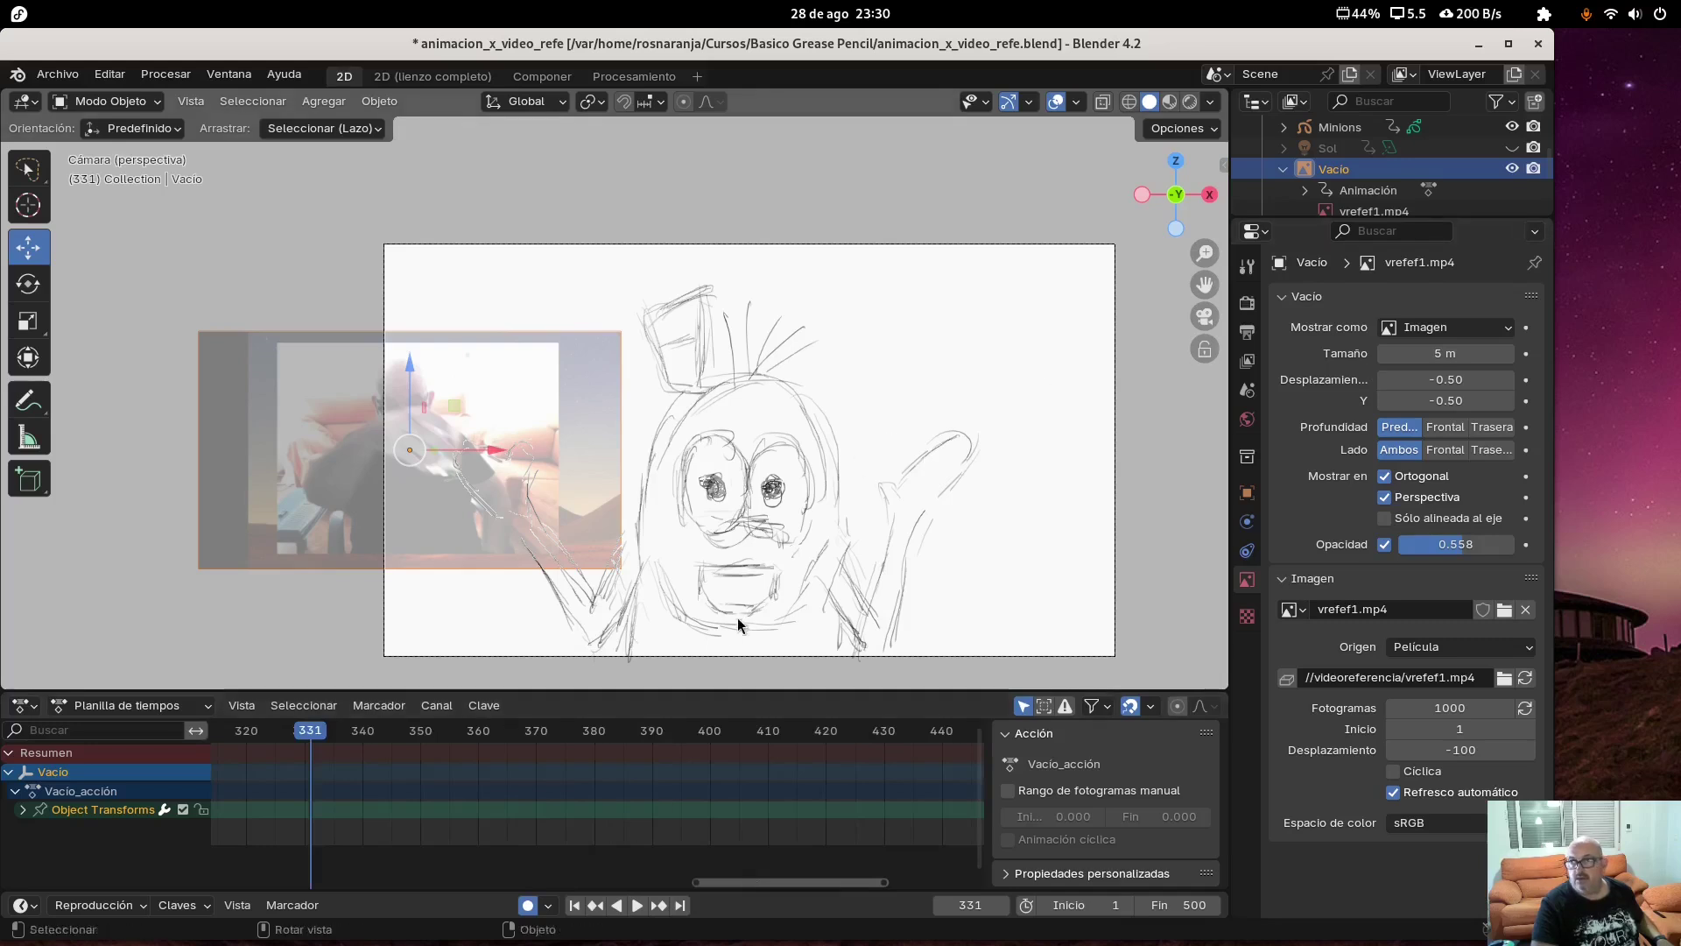
pyautogui.click(638, 906)
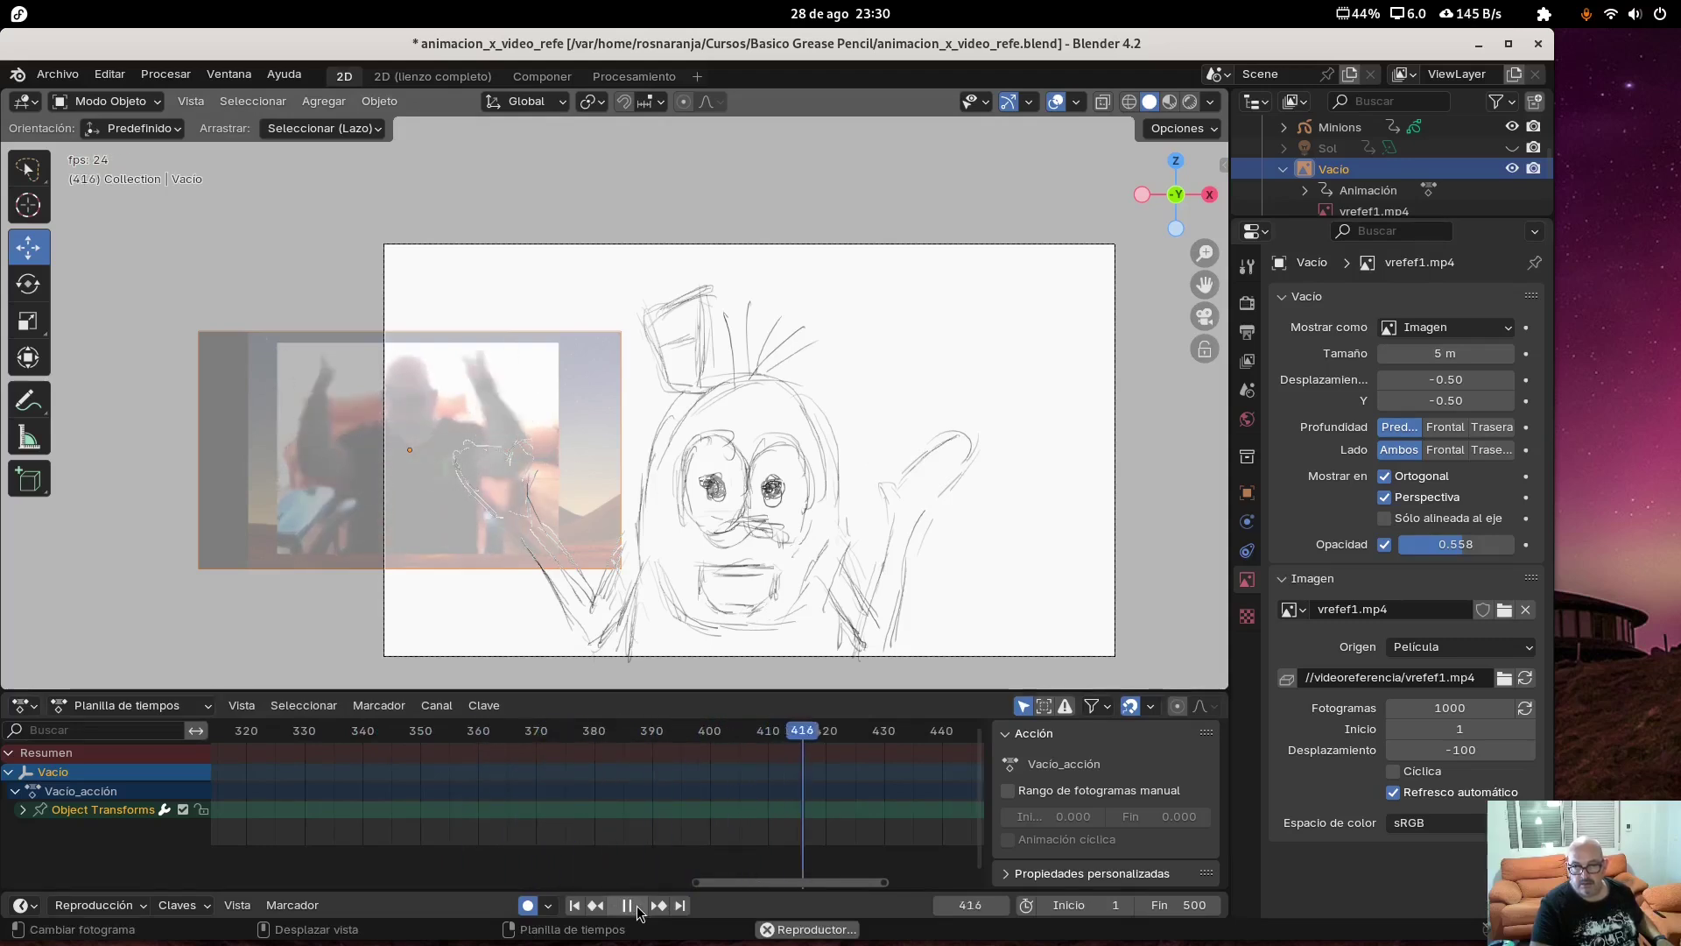
pyautogui.click(631, 905)
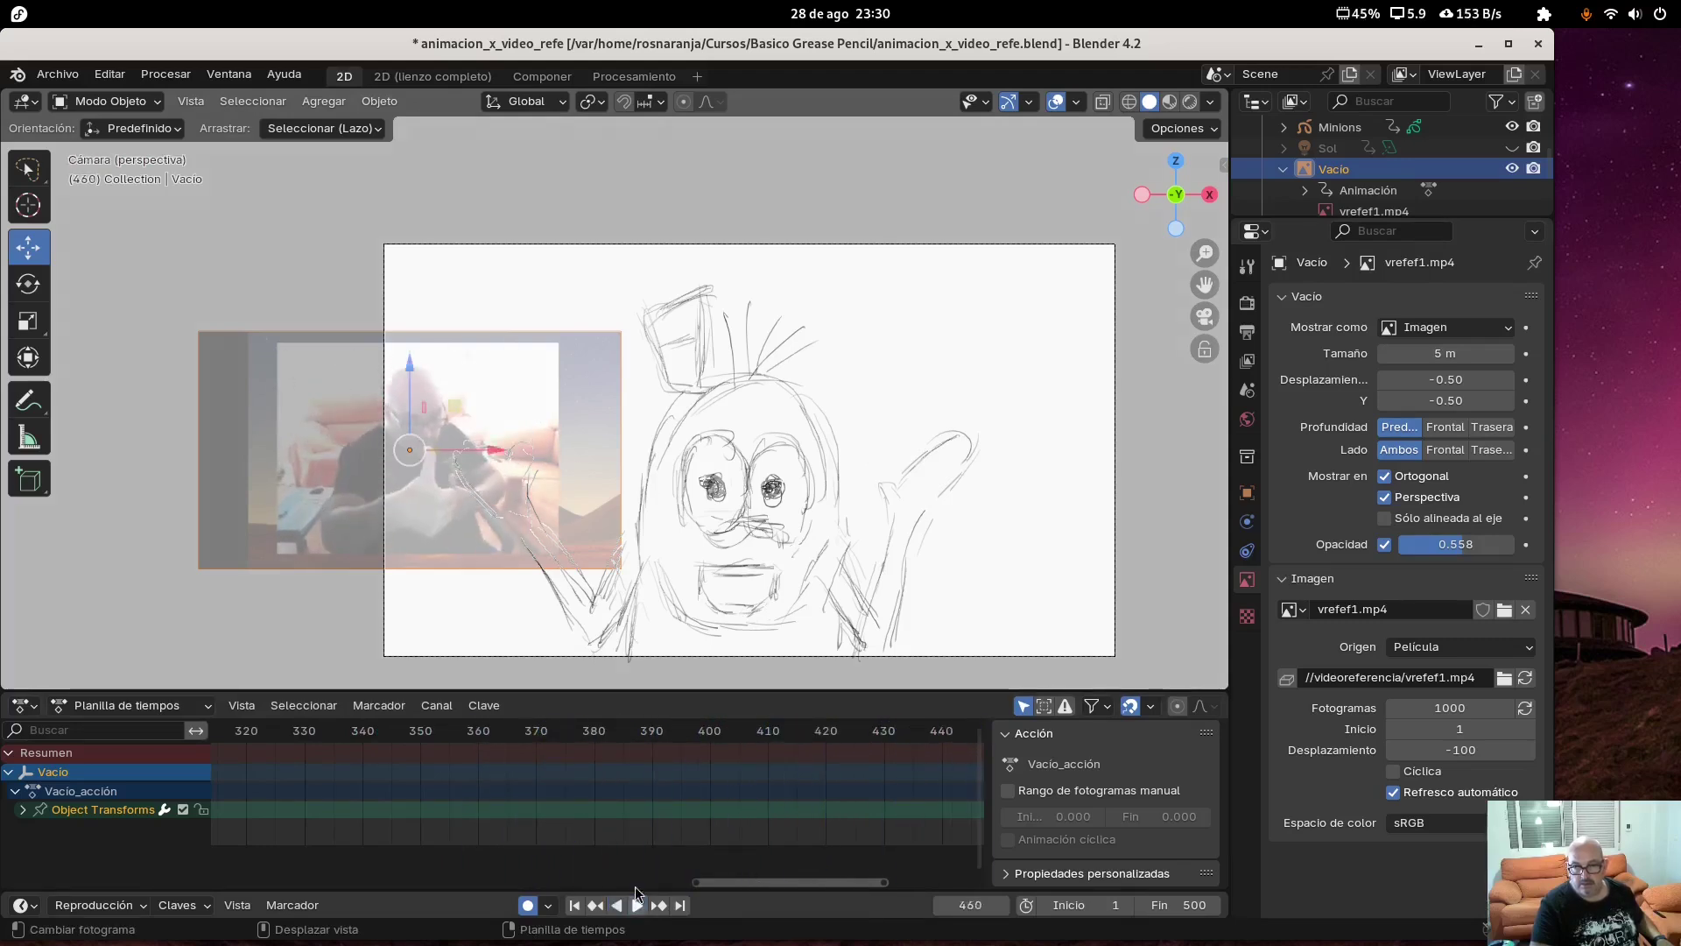
pyautogui.moveTo(739, 885); pyautogui.dragTo(839, 874)
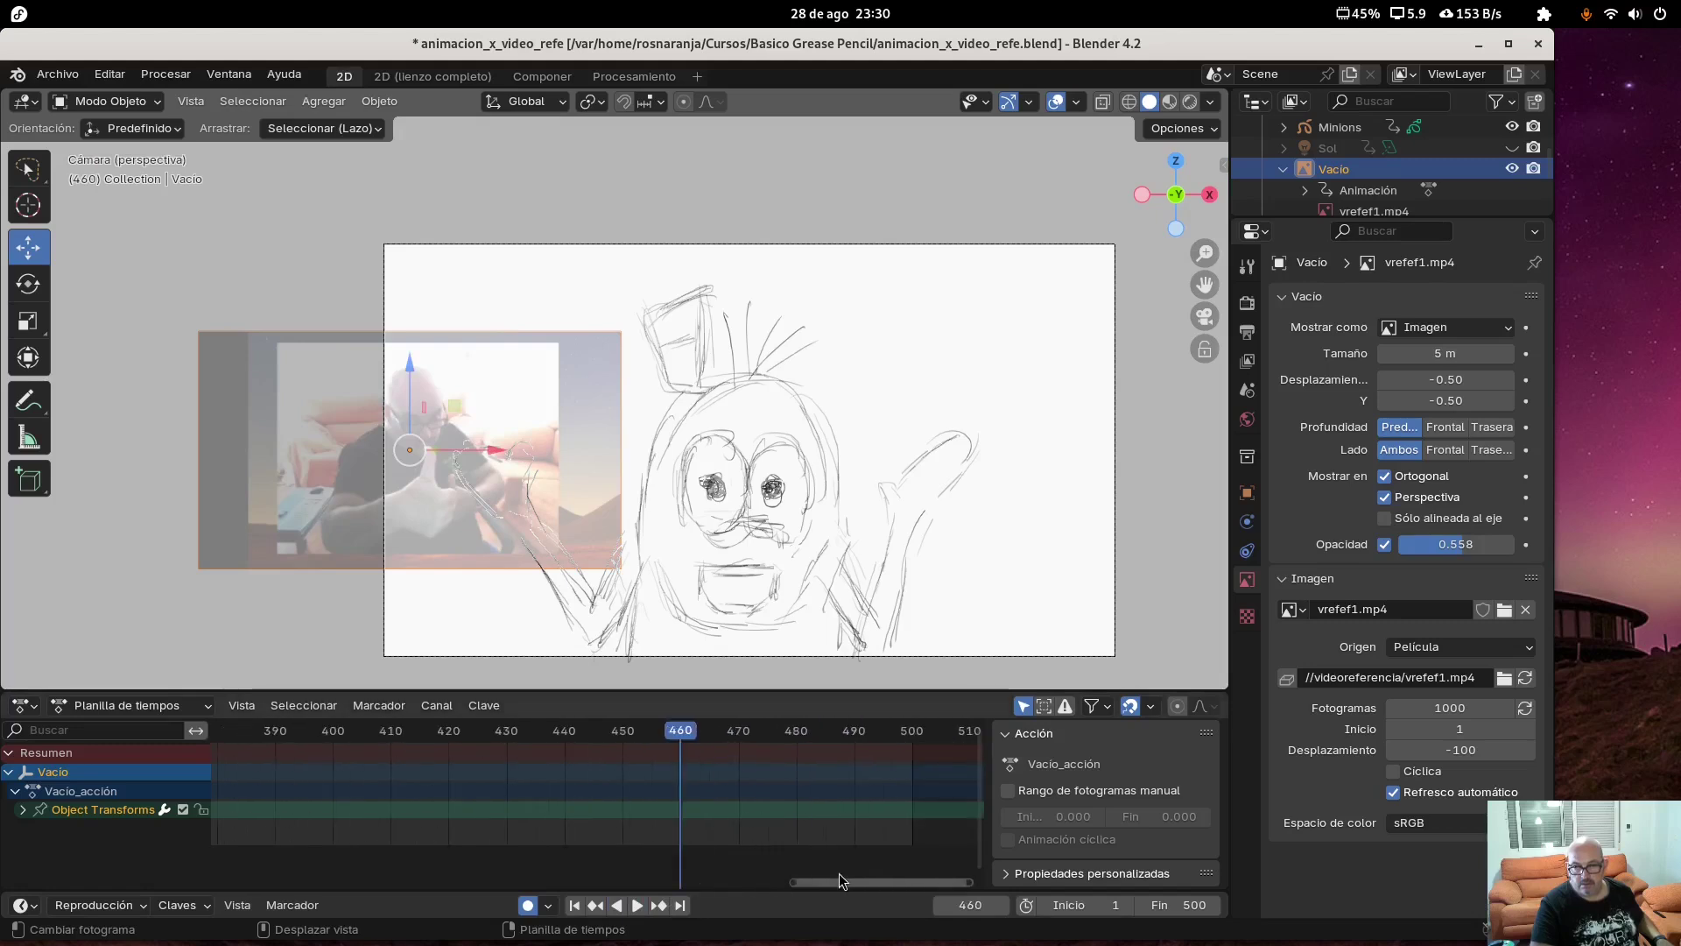
# Select the Minions object and compare its key drawings at frames 231 and 275 with the video reference
pyautogui.click(1339, 127)
pyautogui.moveTo(860, 883); pyautogui.dragTo(613, 884)
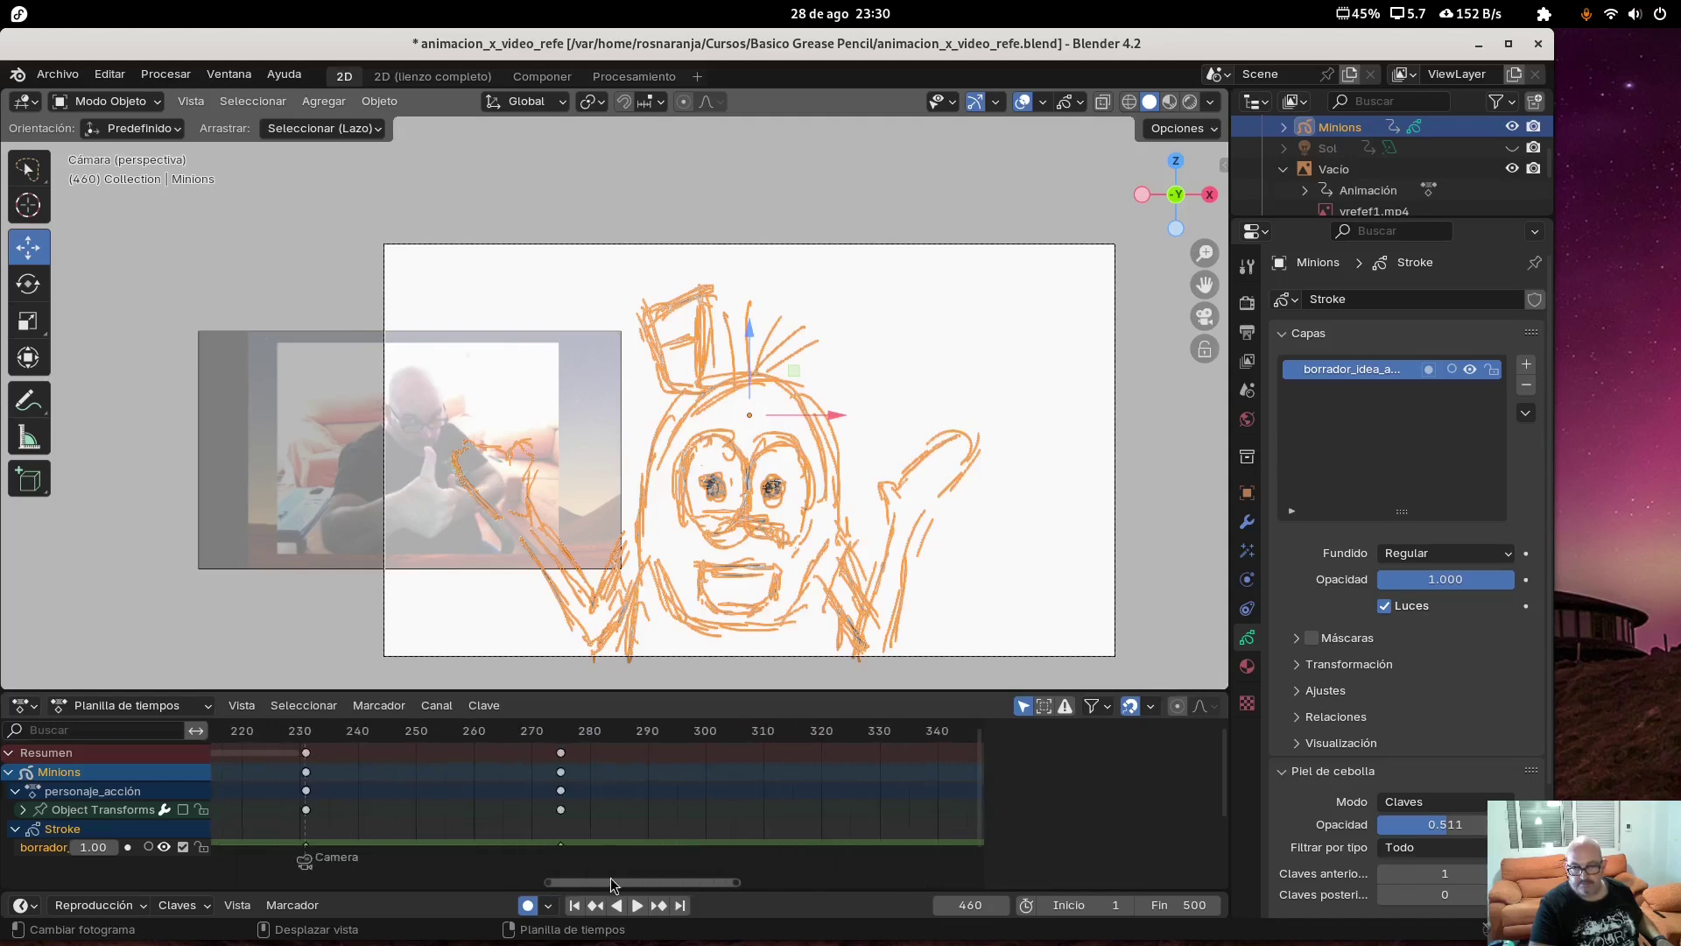
pyautogui.click(560, 740)
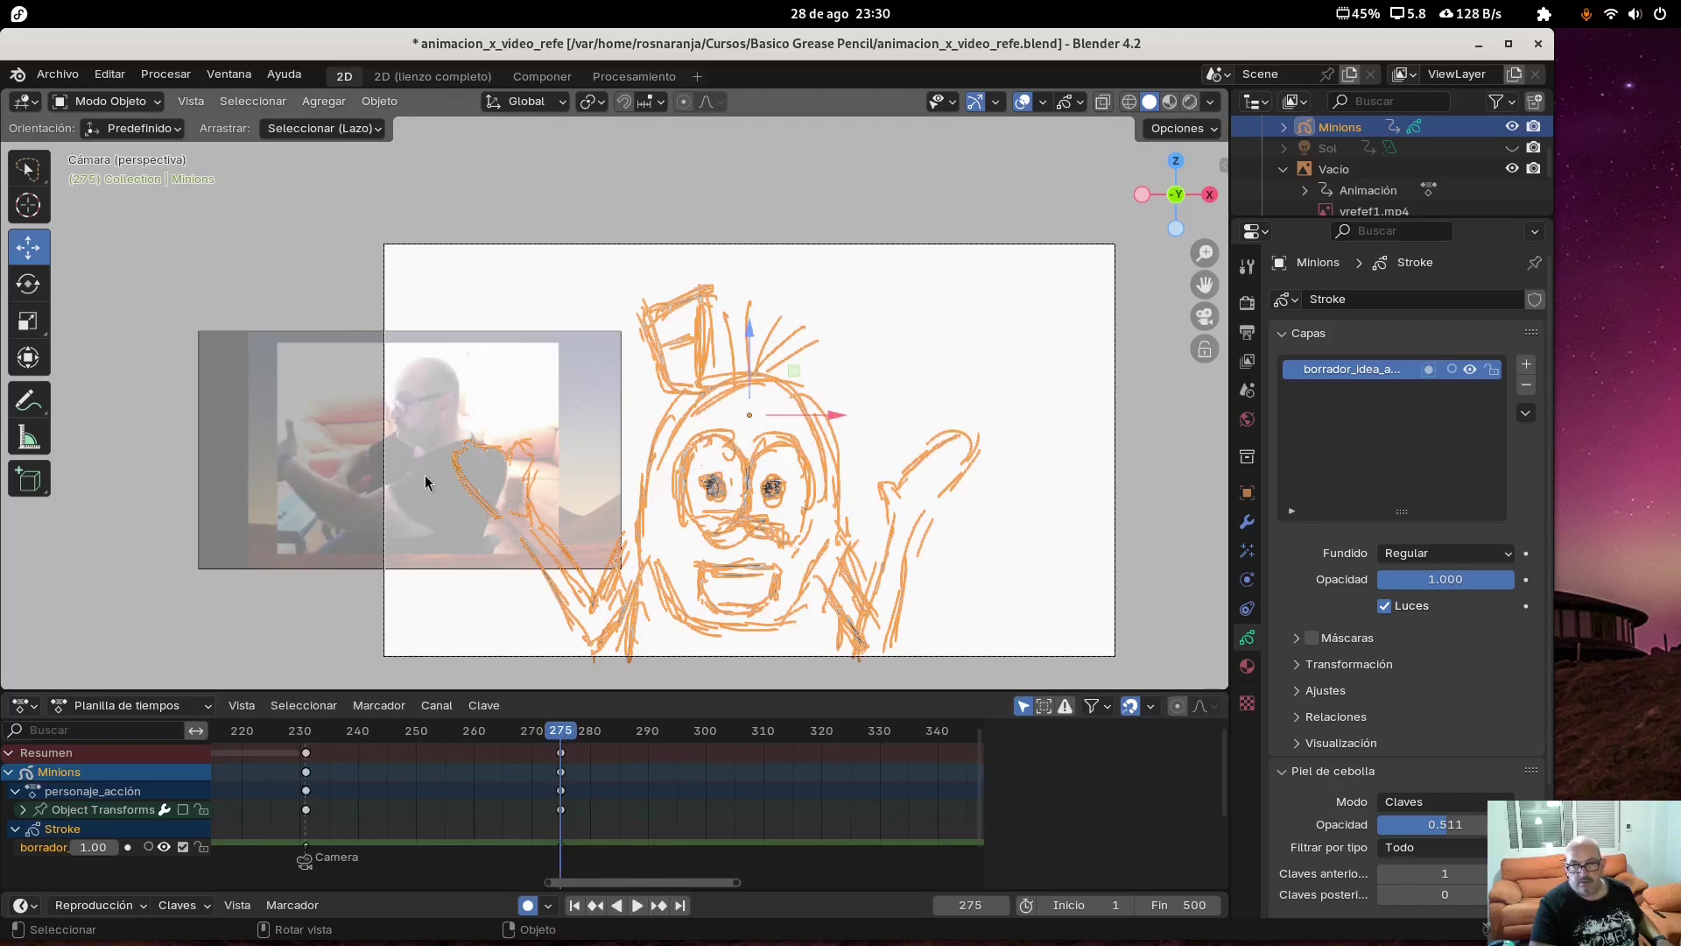
pyautogui.click(308, 740)
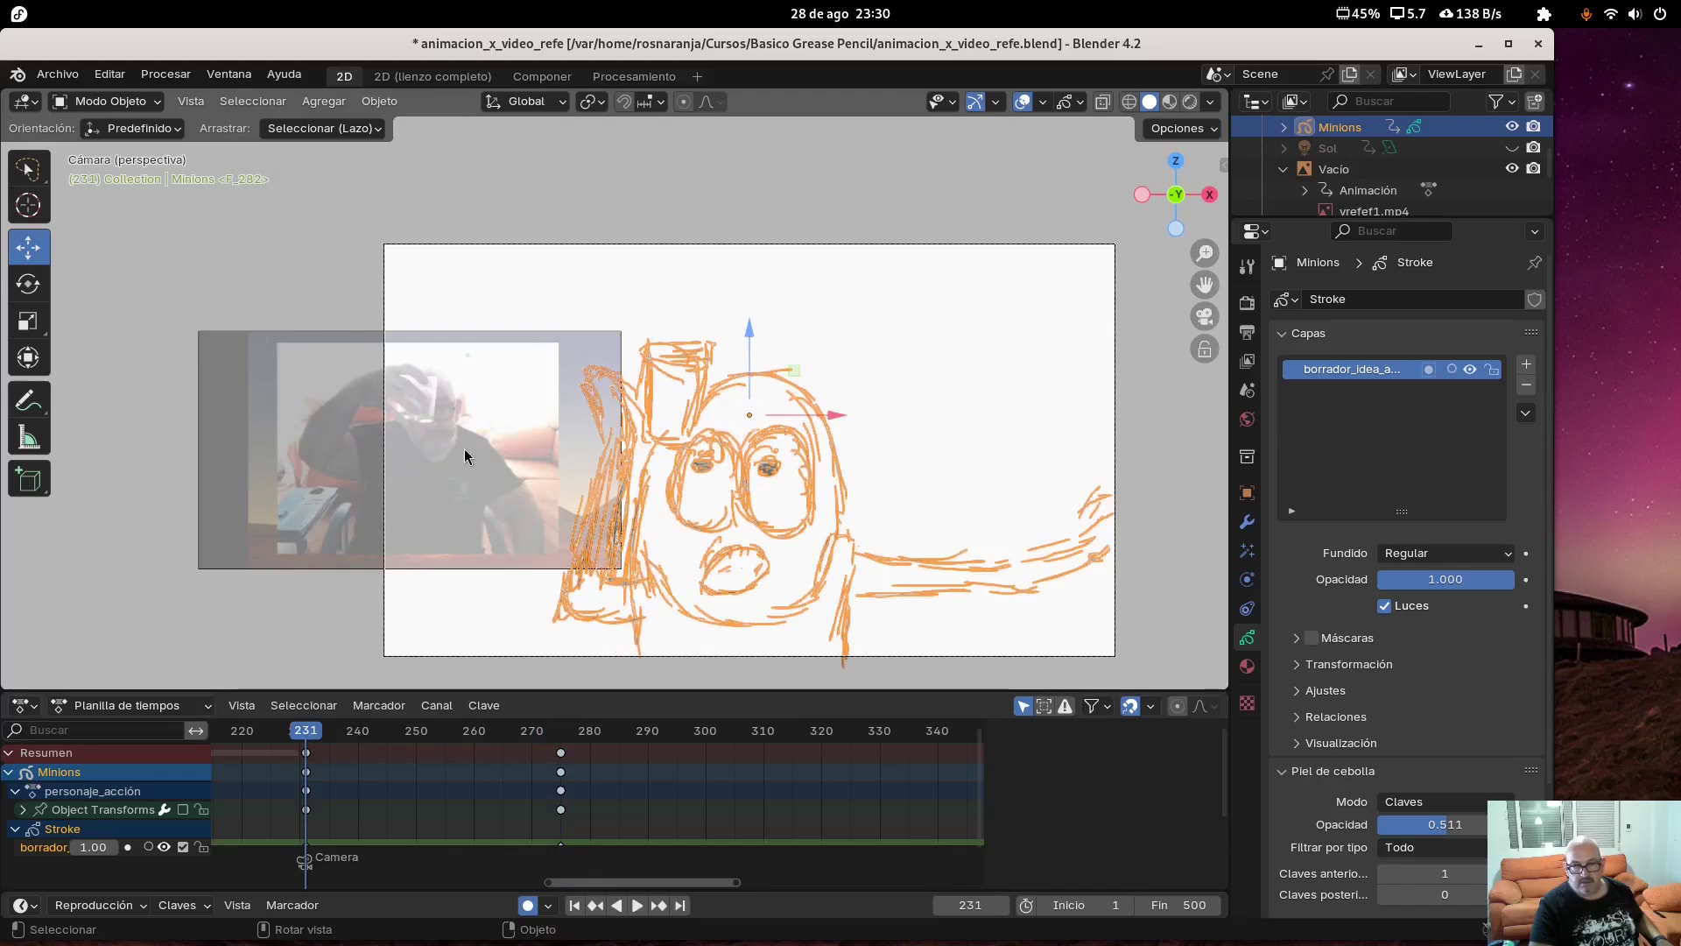
pyautogui.click(564, 733)
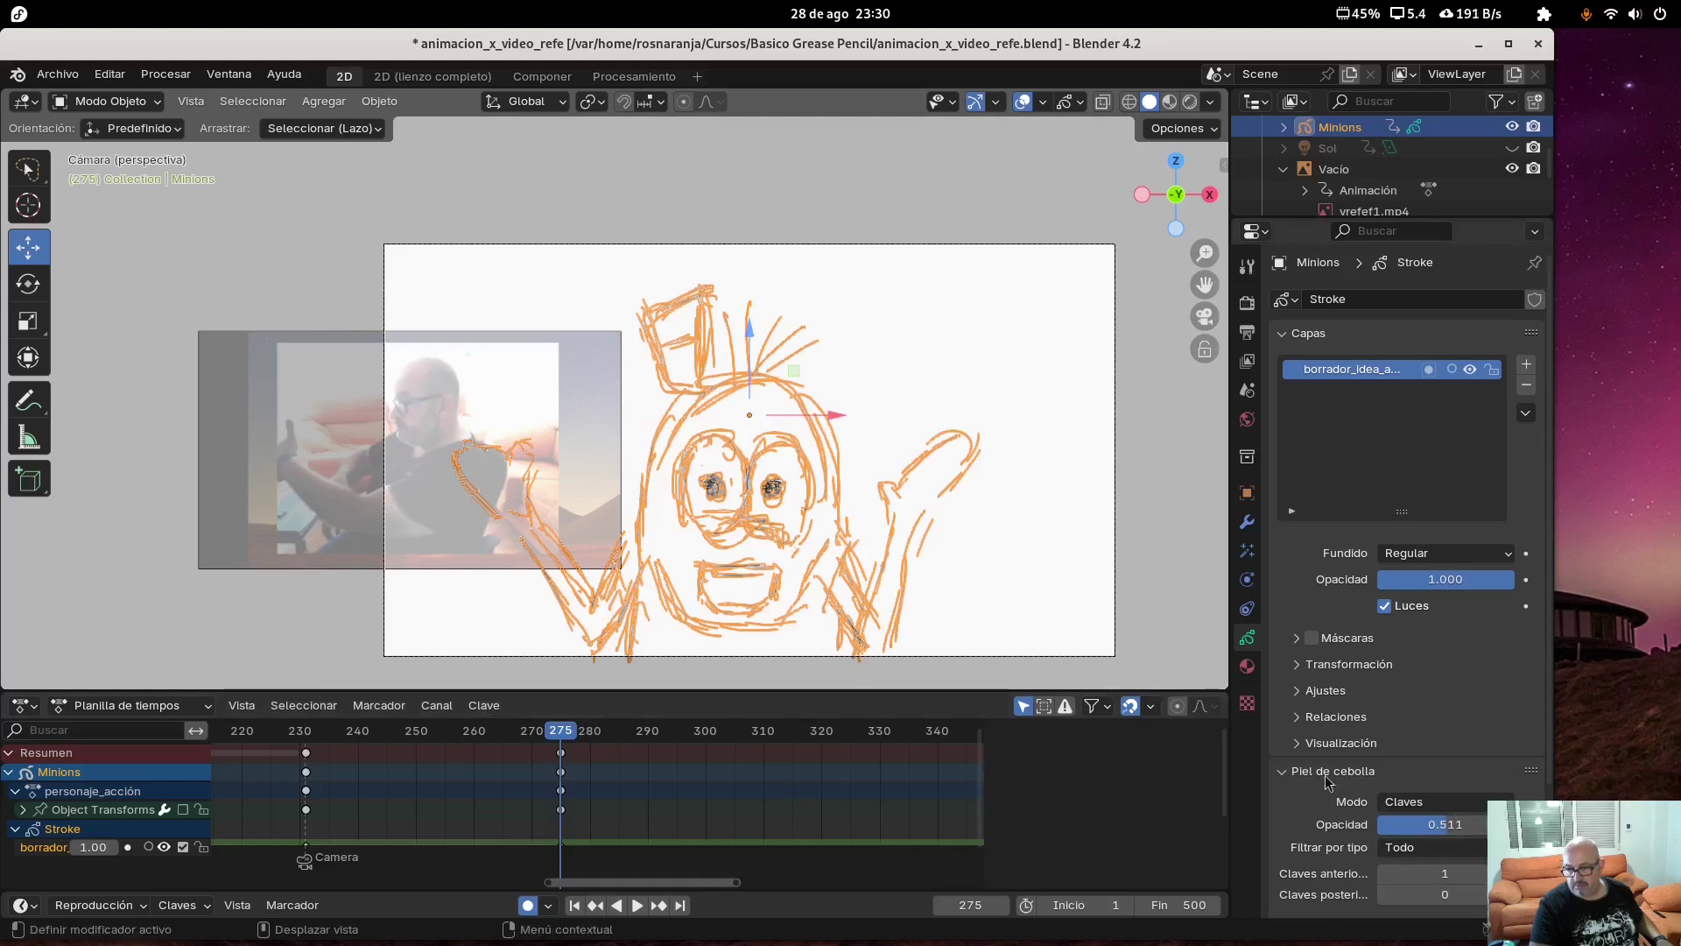
# Select the vrefef1.mp4 video reference and set its frame offset to -150
pyautogui.click(549, 429)
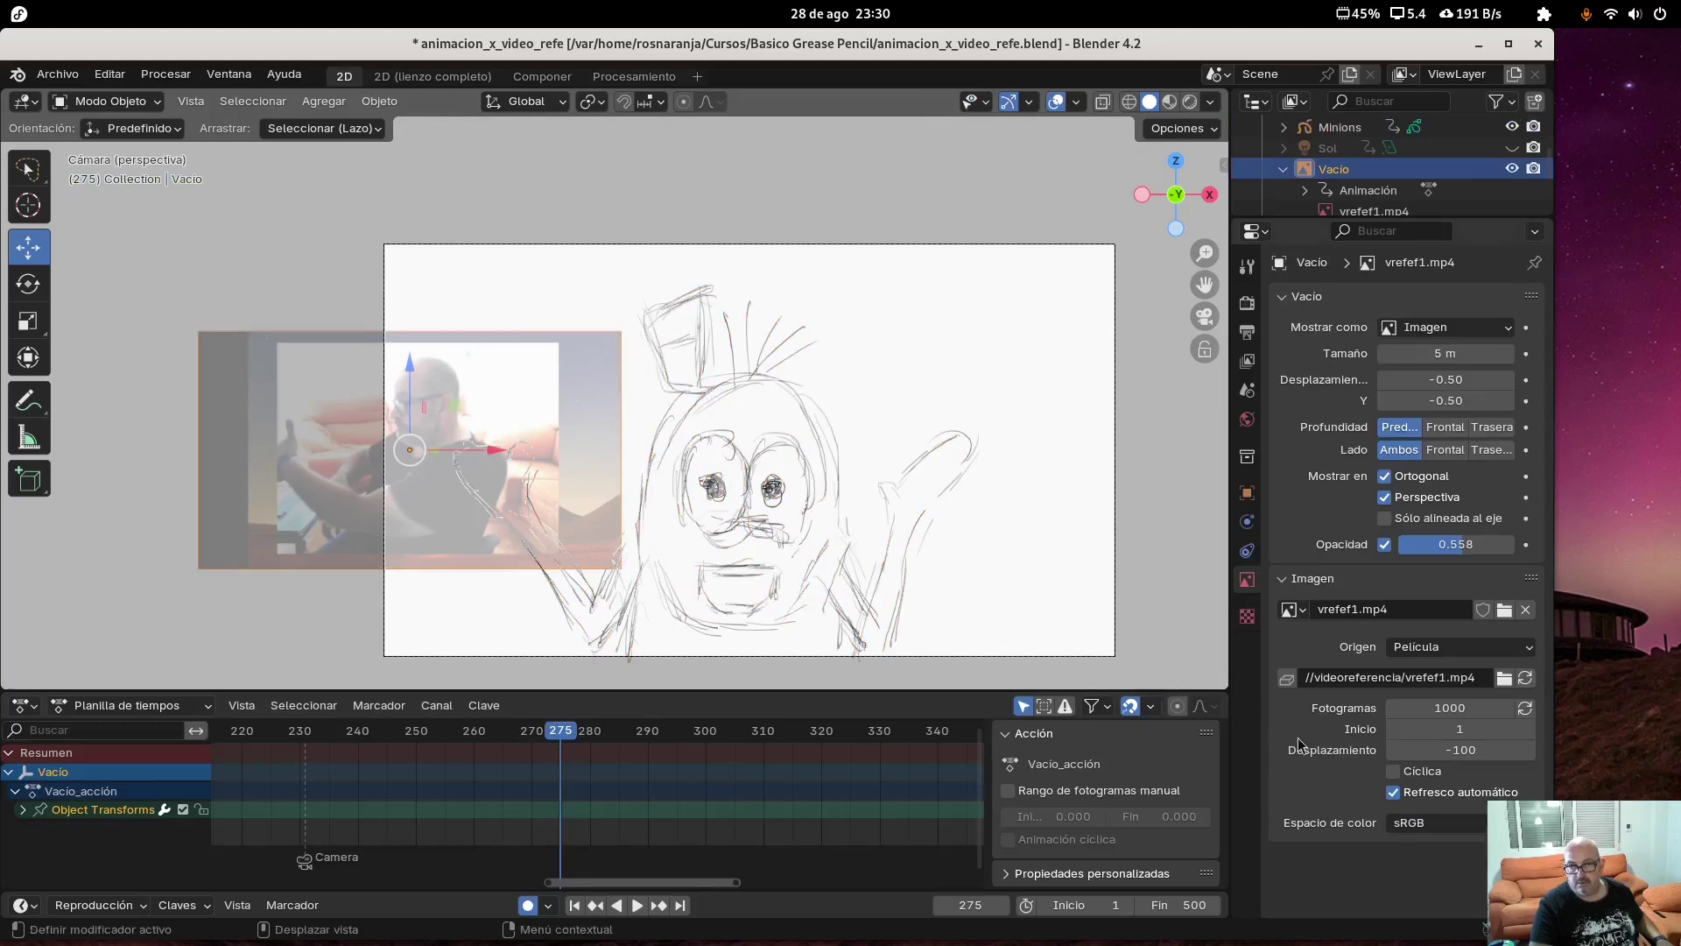
pyautogui.click(1458, 746)
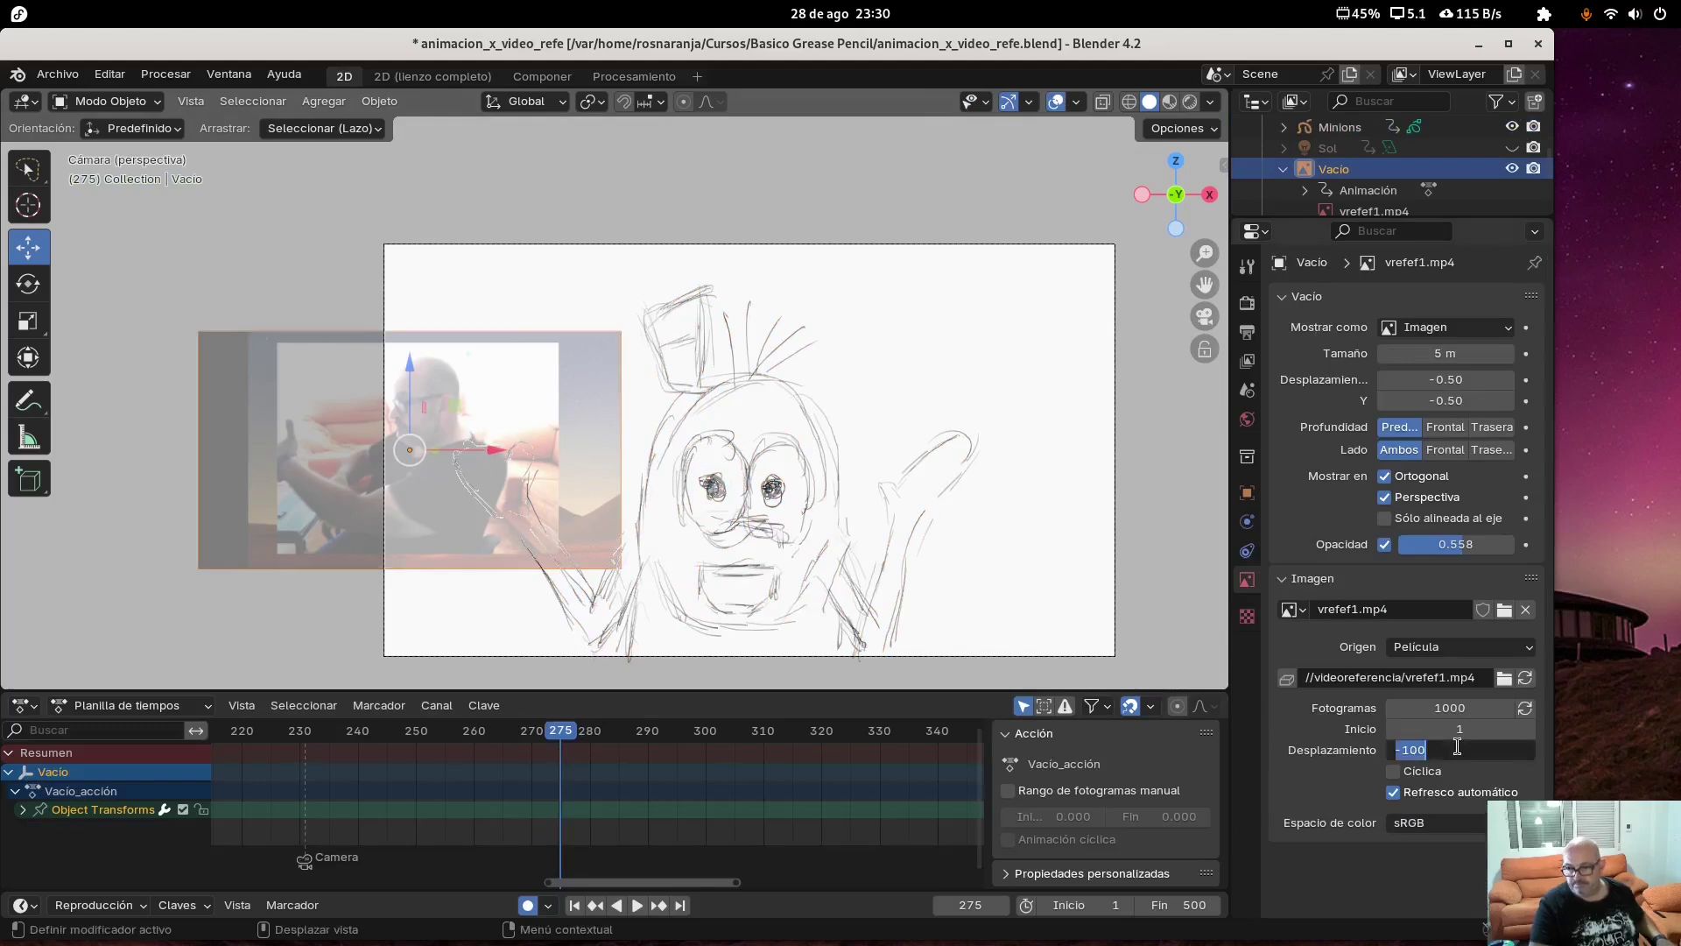
pyautogui.write('-150')
pyautogui.press('Return')
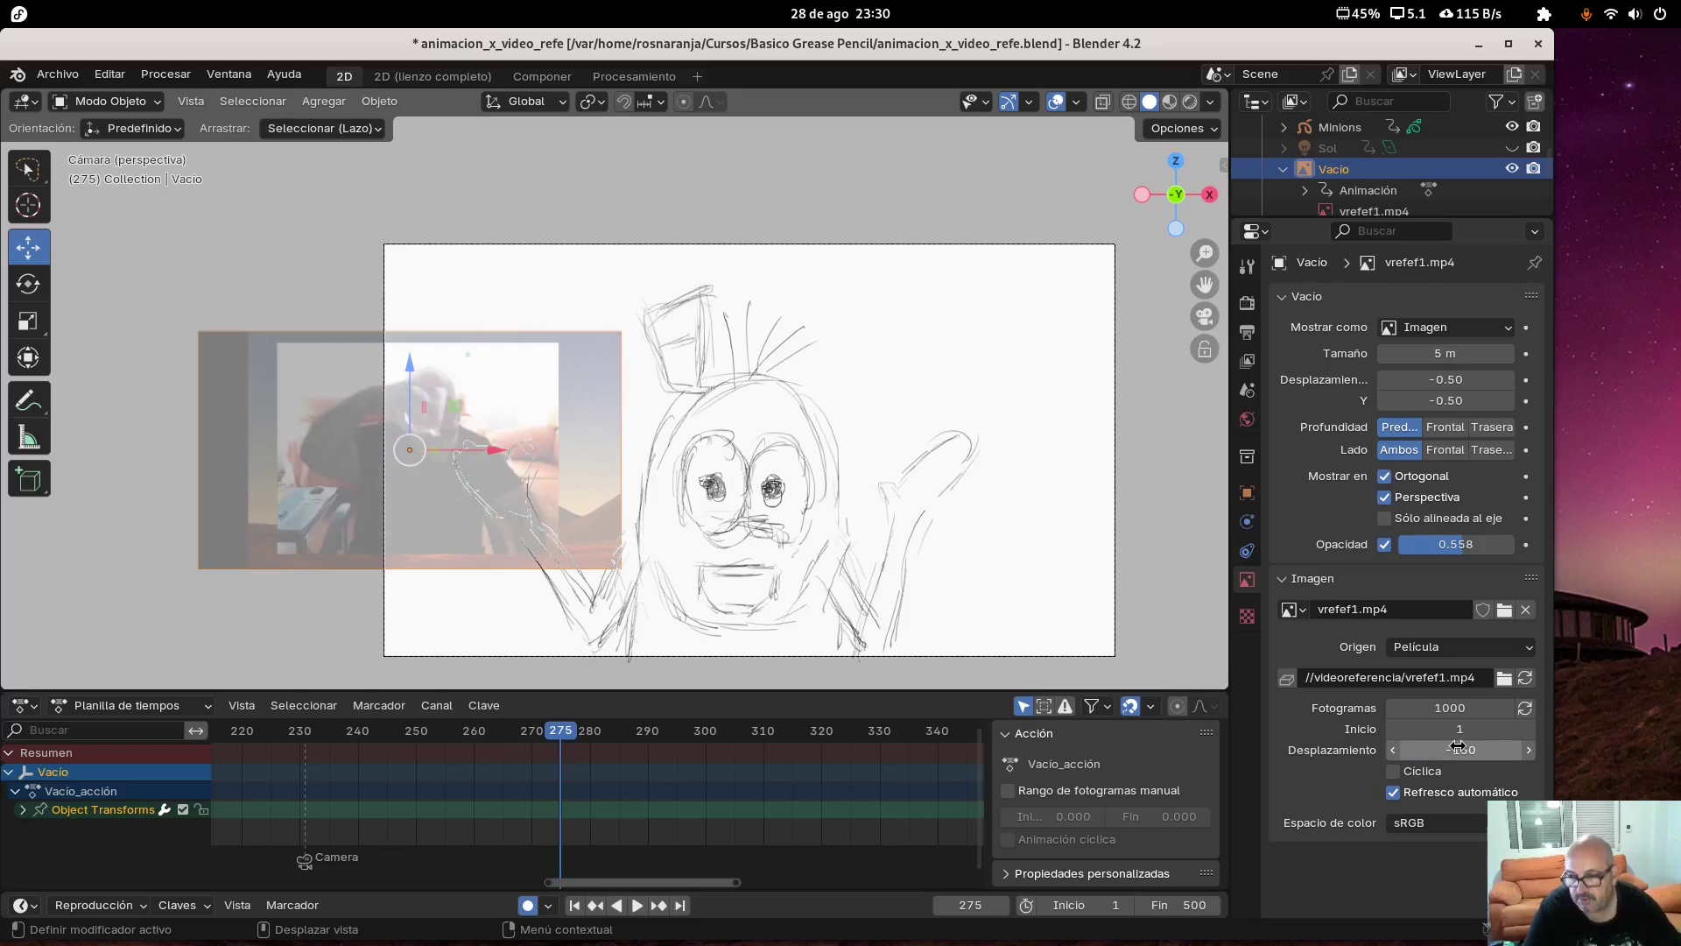
# Scrub from frame 234 to frame 305 and play on to check the video reference timing against the minion poses
pyautogui.click(323, 731)
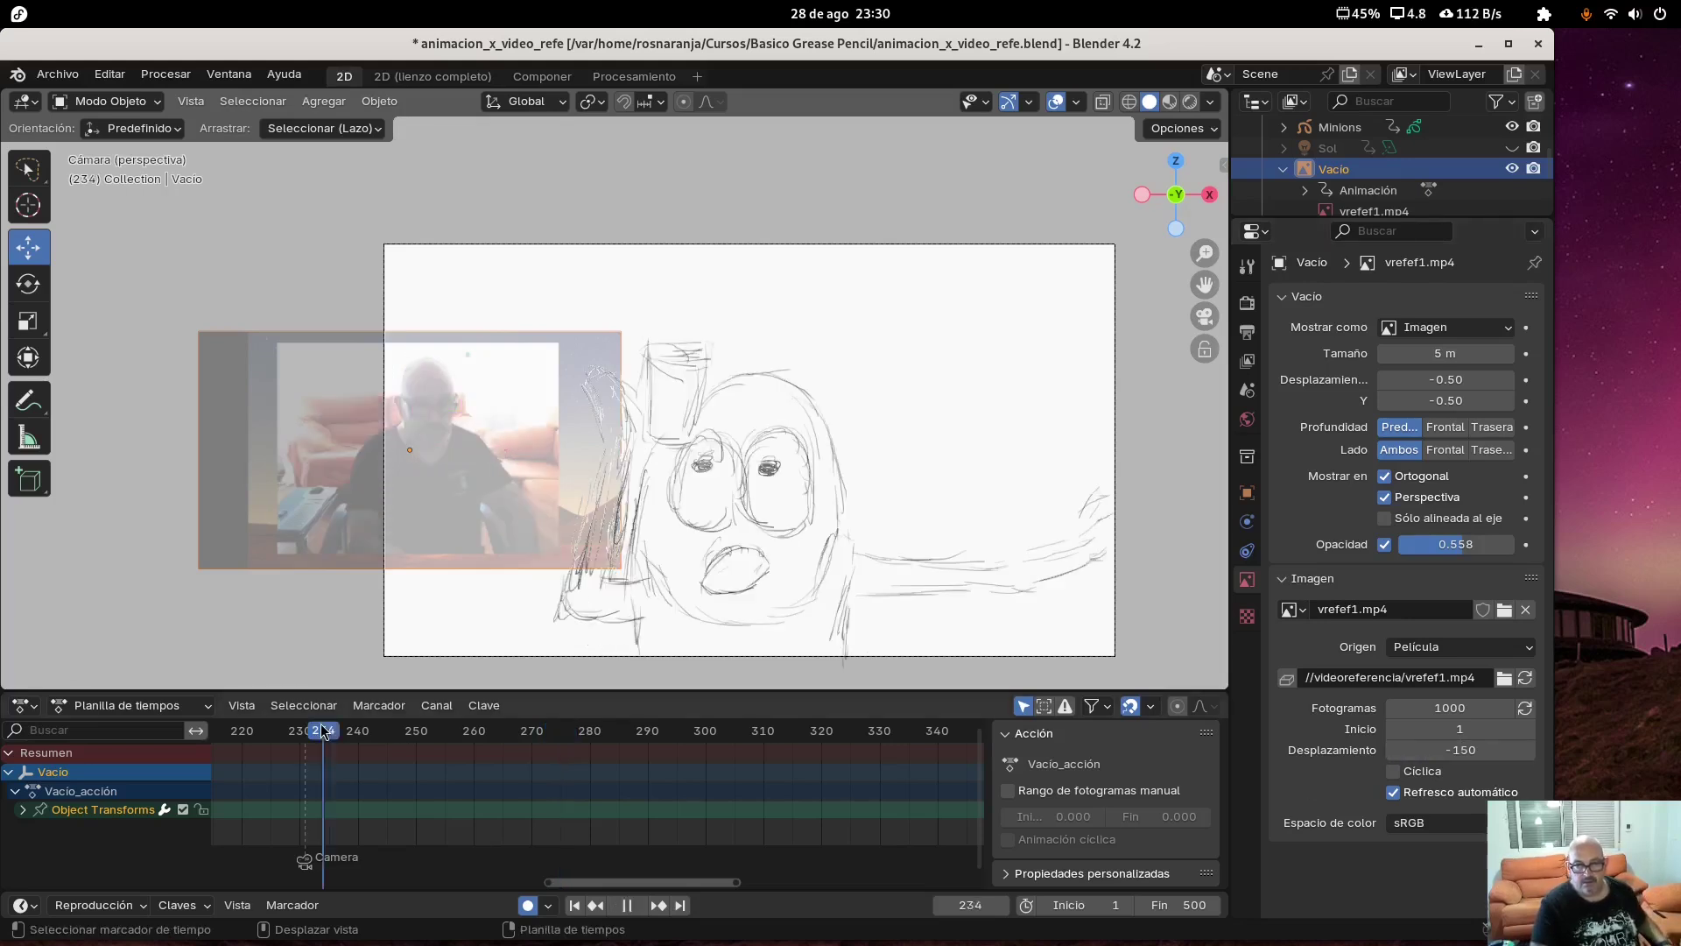
pyautogui.moveTo(364, 731); pyautogui.dragTo(700, 732)
pyautogui.press('space')
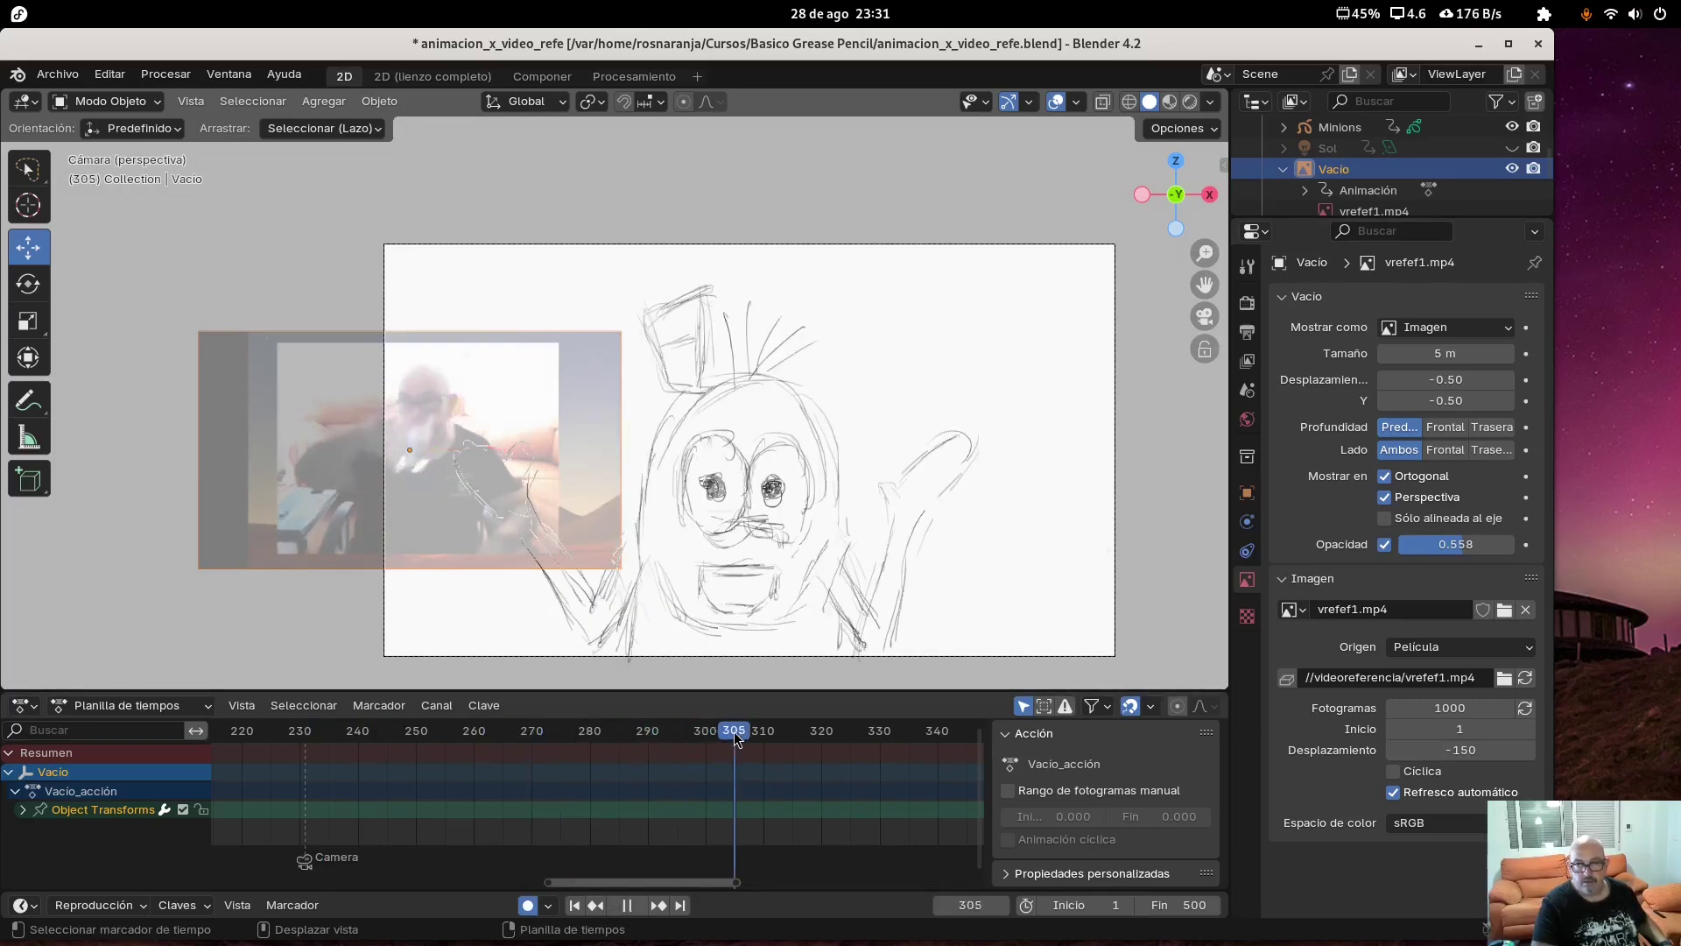
pyautogui.click(636, 911)
pyautogui.click(637, 907)
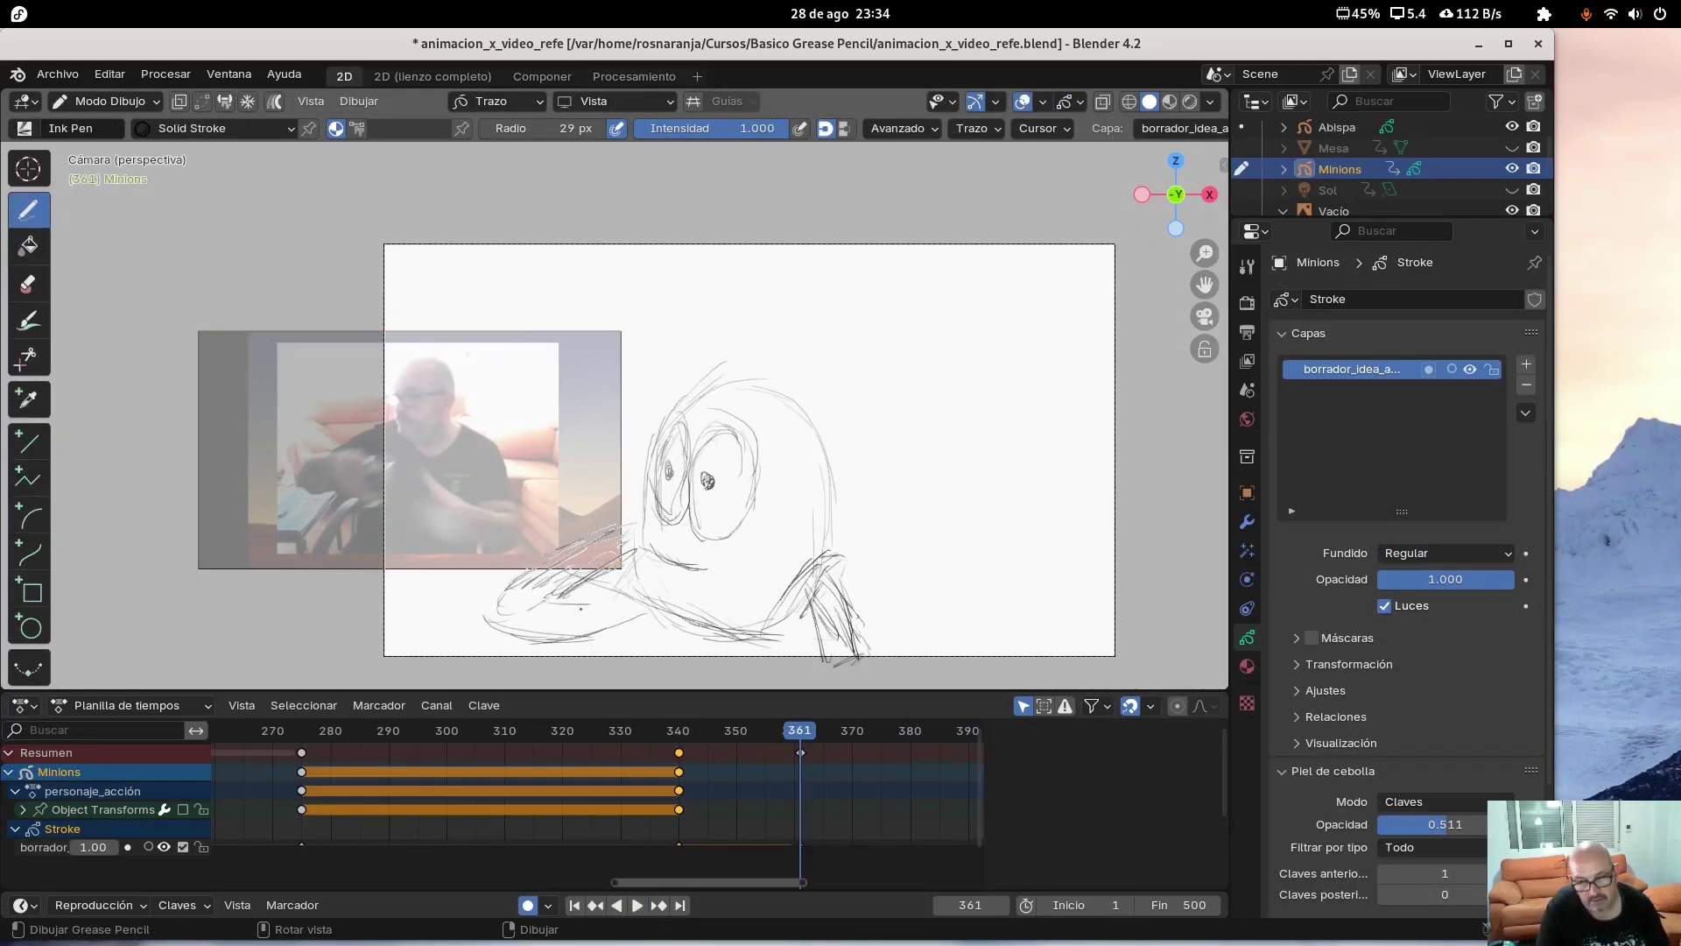
# Sketch the minion's hand below the mouth and the hair strands on the head at frame 361, checking the drawing at frame 340
pyautogui.moveTo(581, 608)
pyautogui.mouseDown()
pyautogui.moveTo(630, 603)
pyautogui.moveTo(600, 632)
pyautogui.moveTo(644, 615)
pyautogui.moveTo(613, 631)
pyautogui.moveTo(626, 603)
pyautogui.moveTo(601, 637)
pyautogui.moveTo(630, 606)
pyautogui.moveTo(688, 614)
pyautogui.mouseUp()
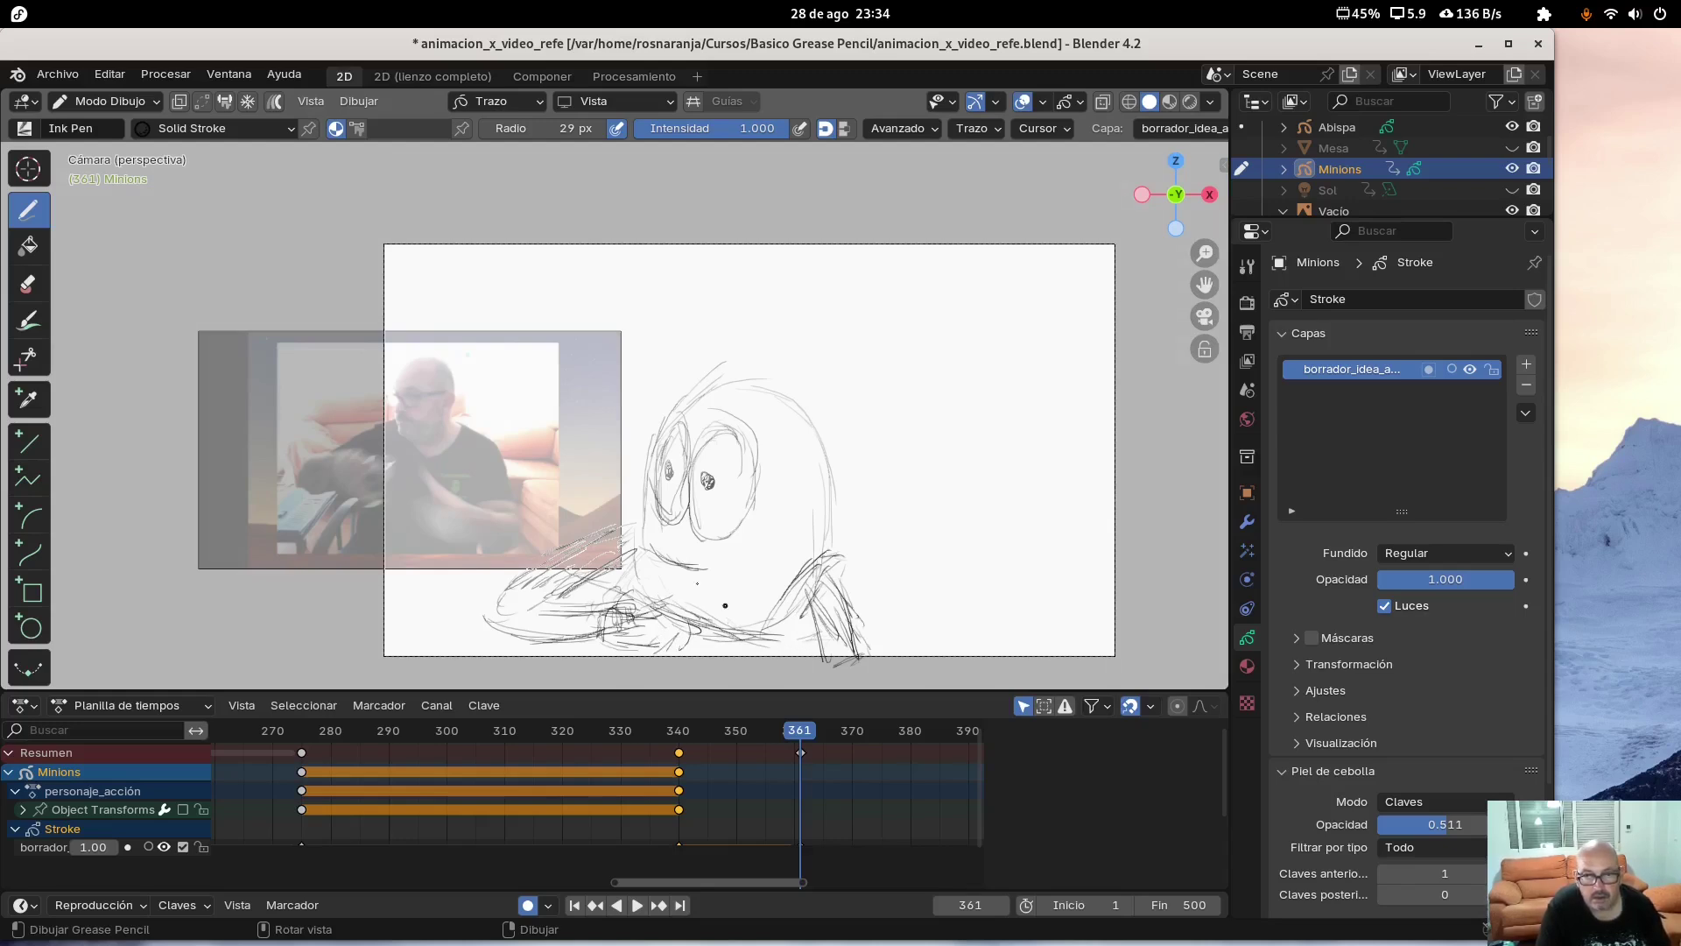
pyautogui.click(675, 745)
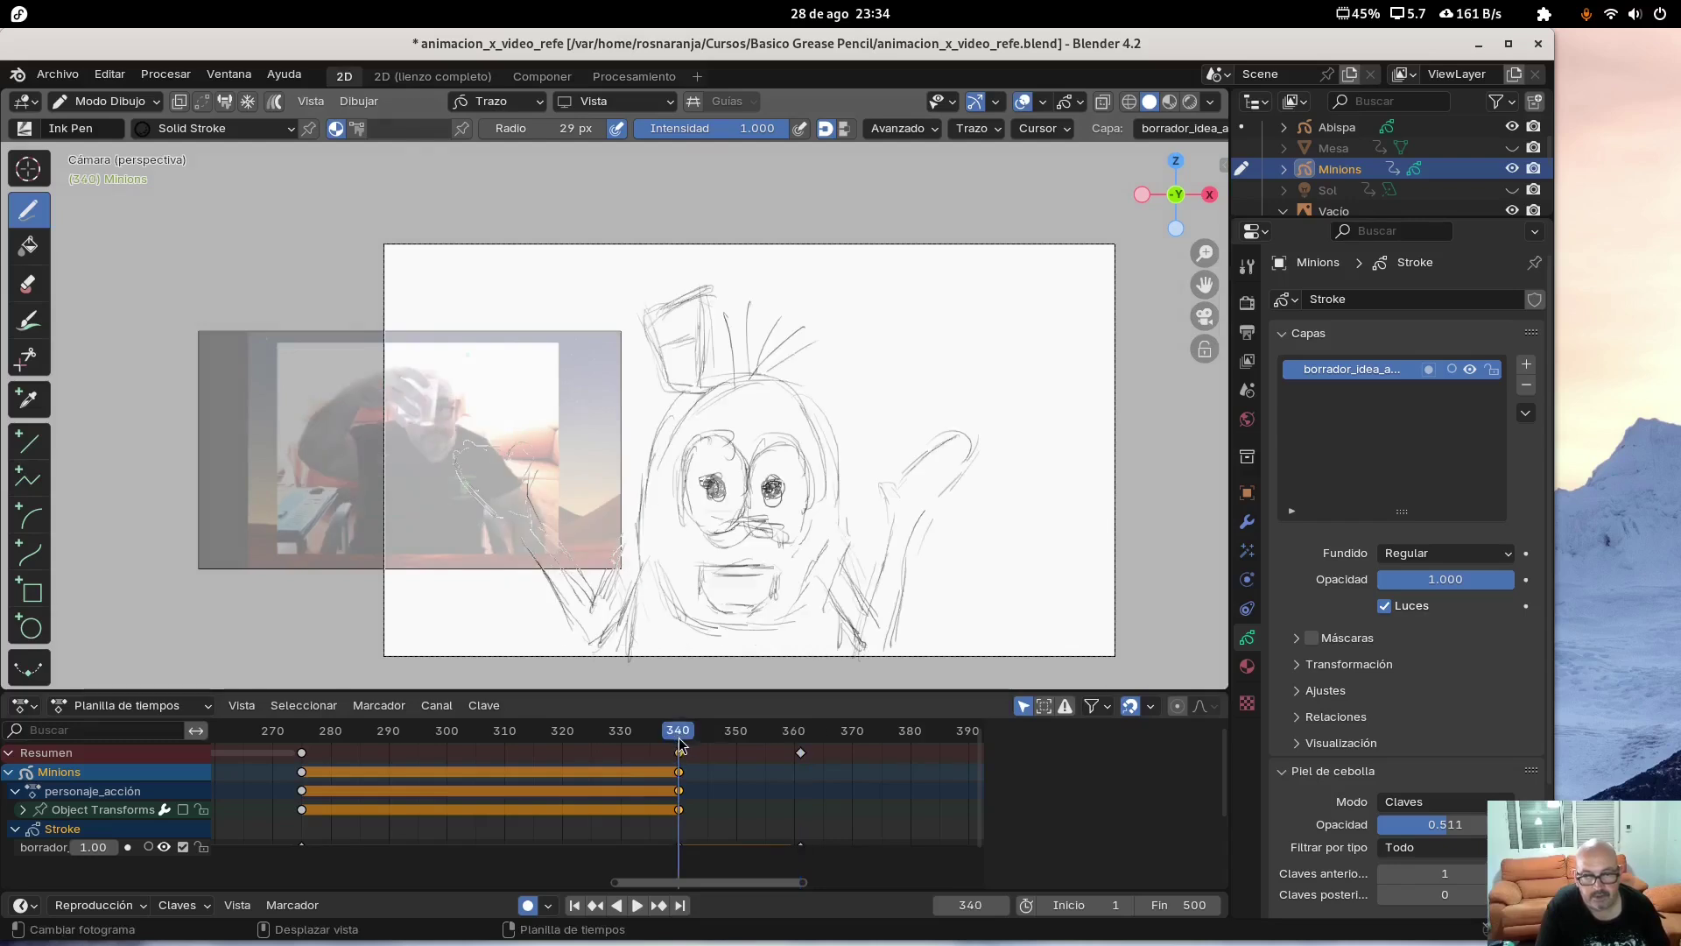
pyautogui.click(801, 743)
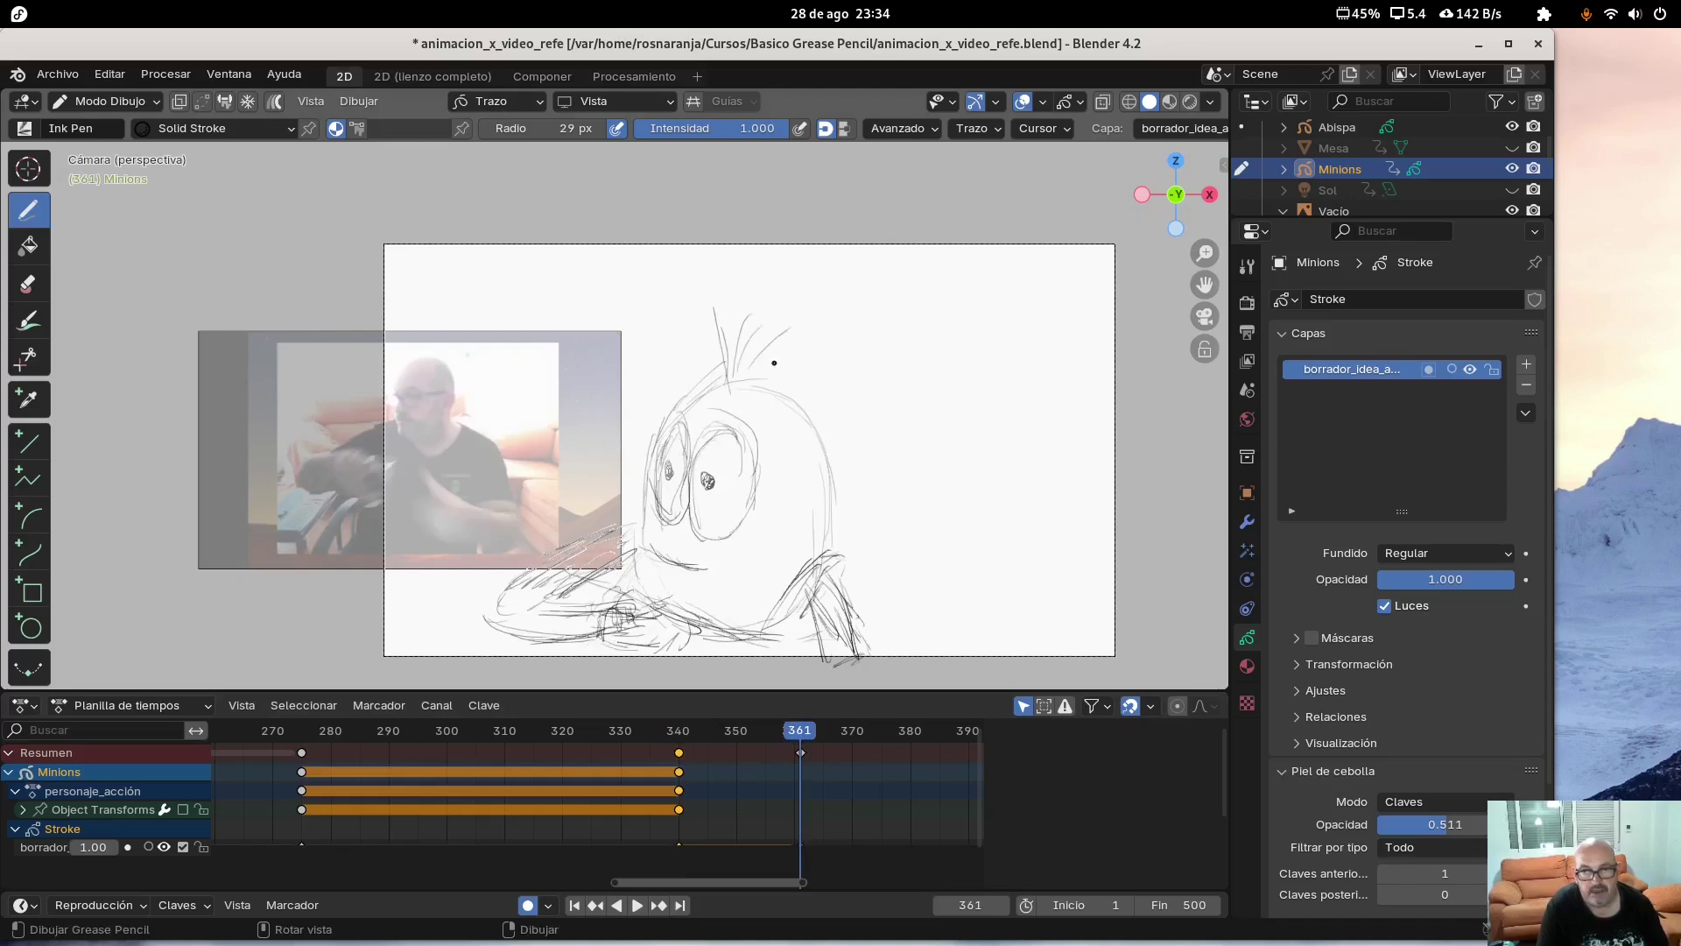
# Start a new minion drawing at frame 382 following the video reference, with onion skinning enabled for the draft layer
pyautogui.moveTo(740, 882); pyautogui.dragTo(805, 884)
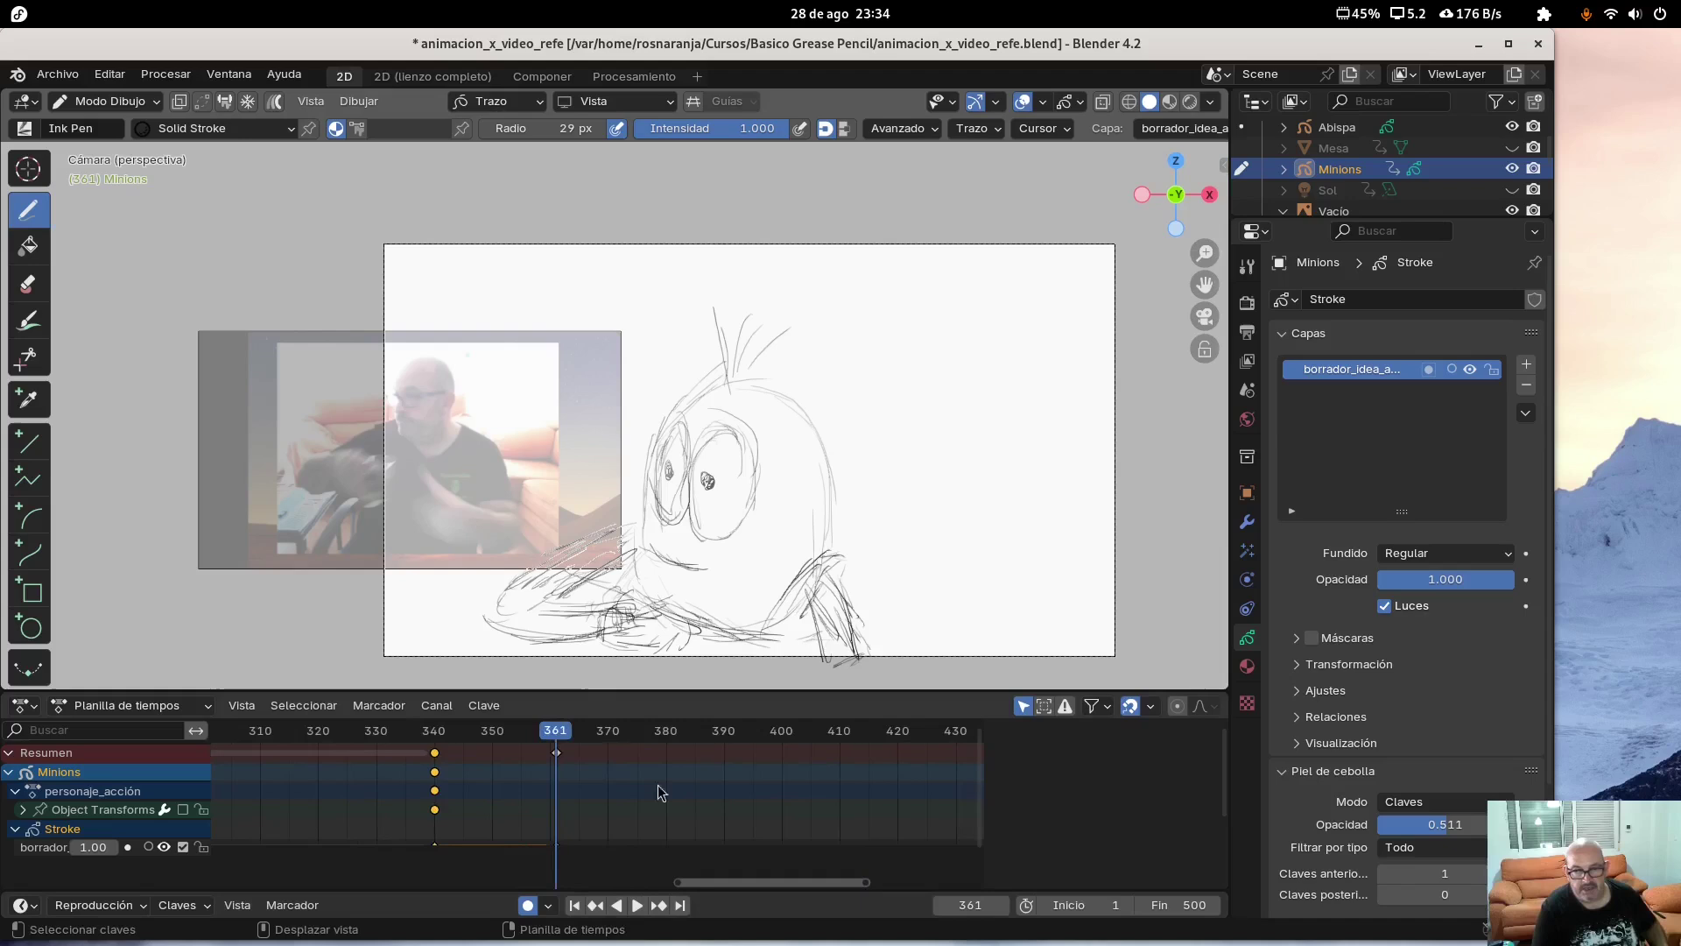
pyautogui.click(680, 746)
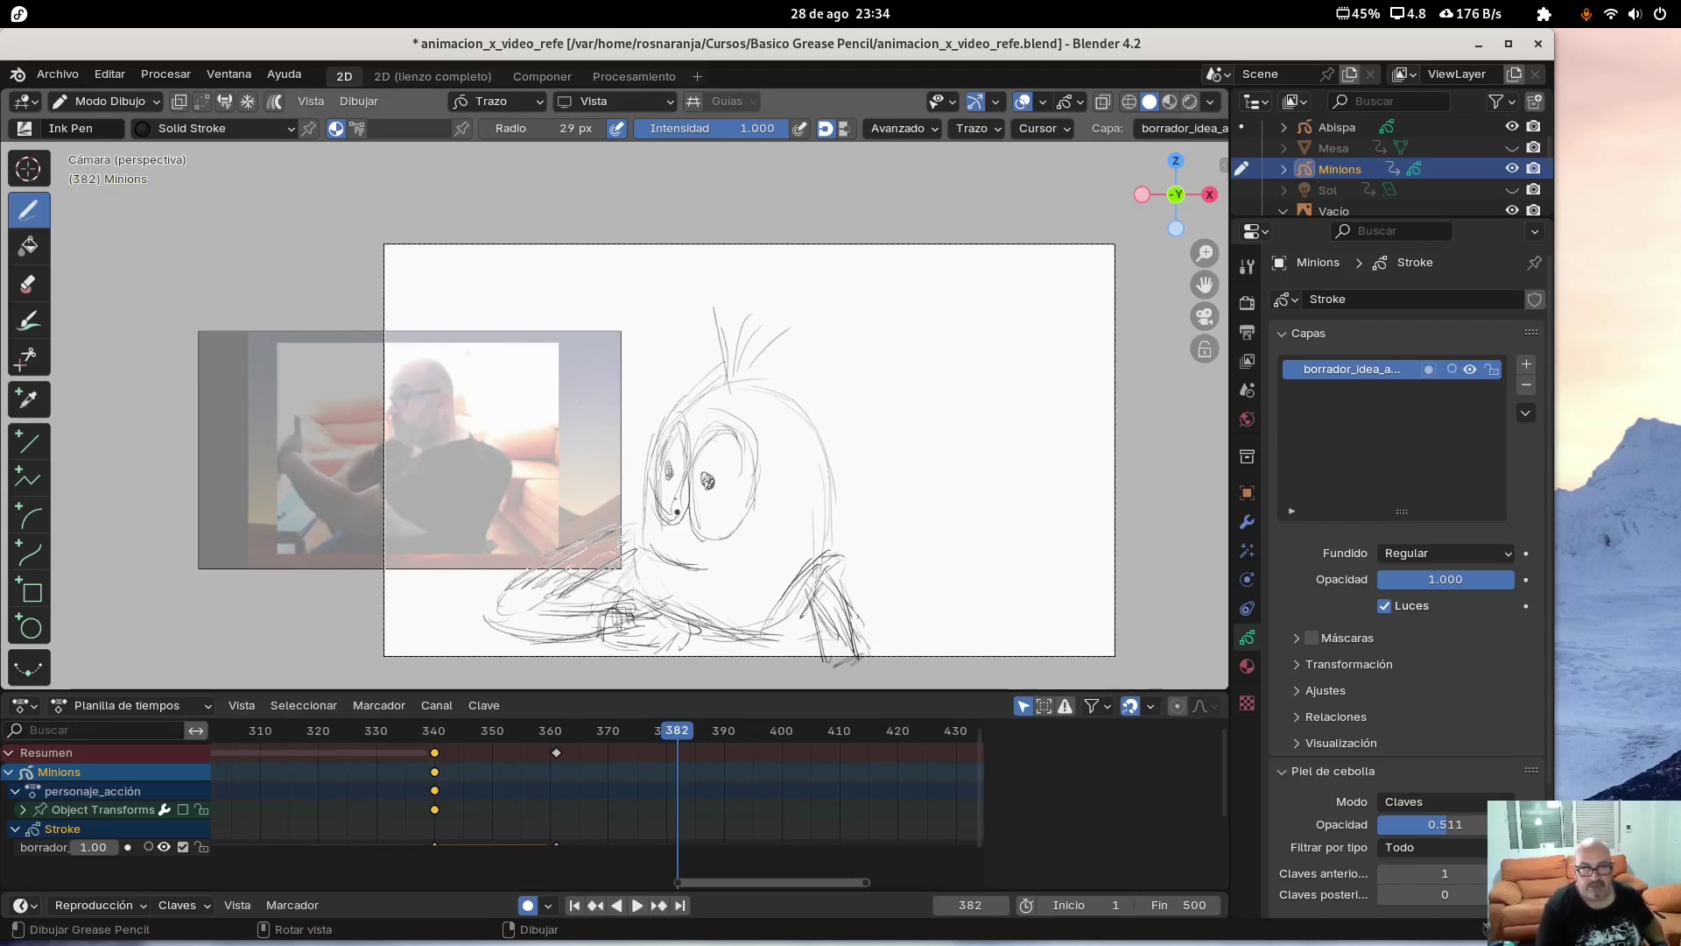
pyautogui.moveTo(637, 493); pyautogui.dragTo(636, 520)
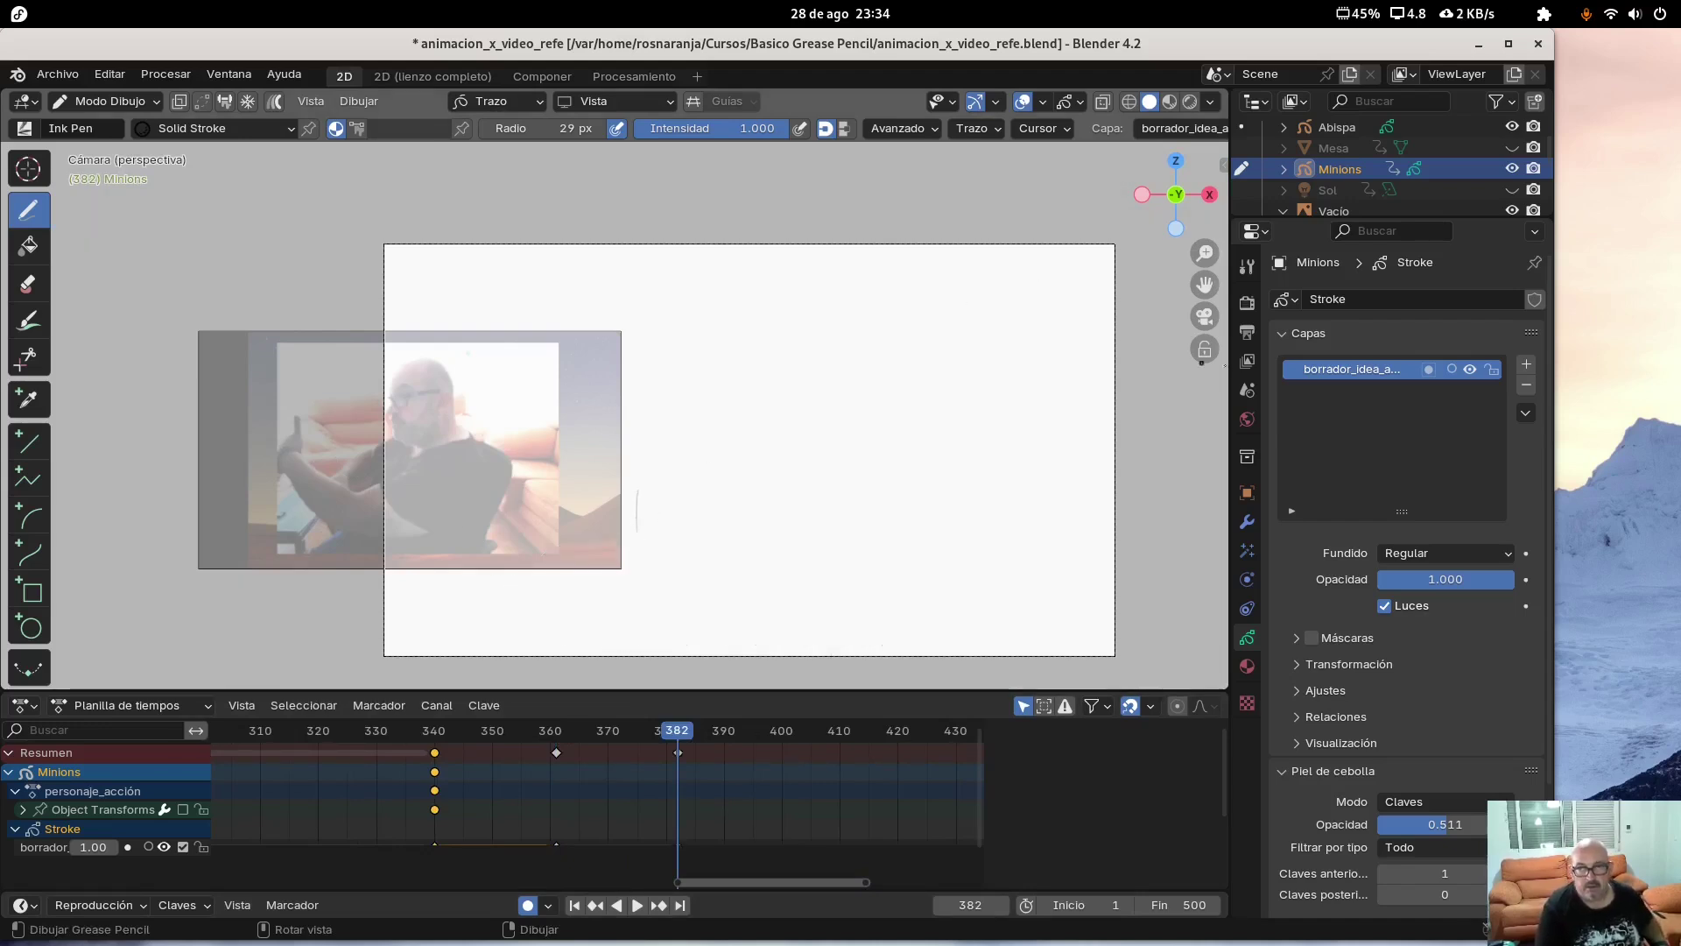
pyautogui.click(1451, 369)
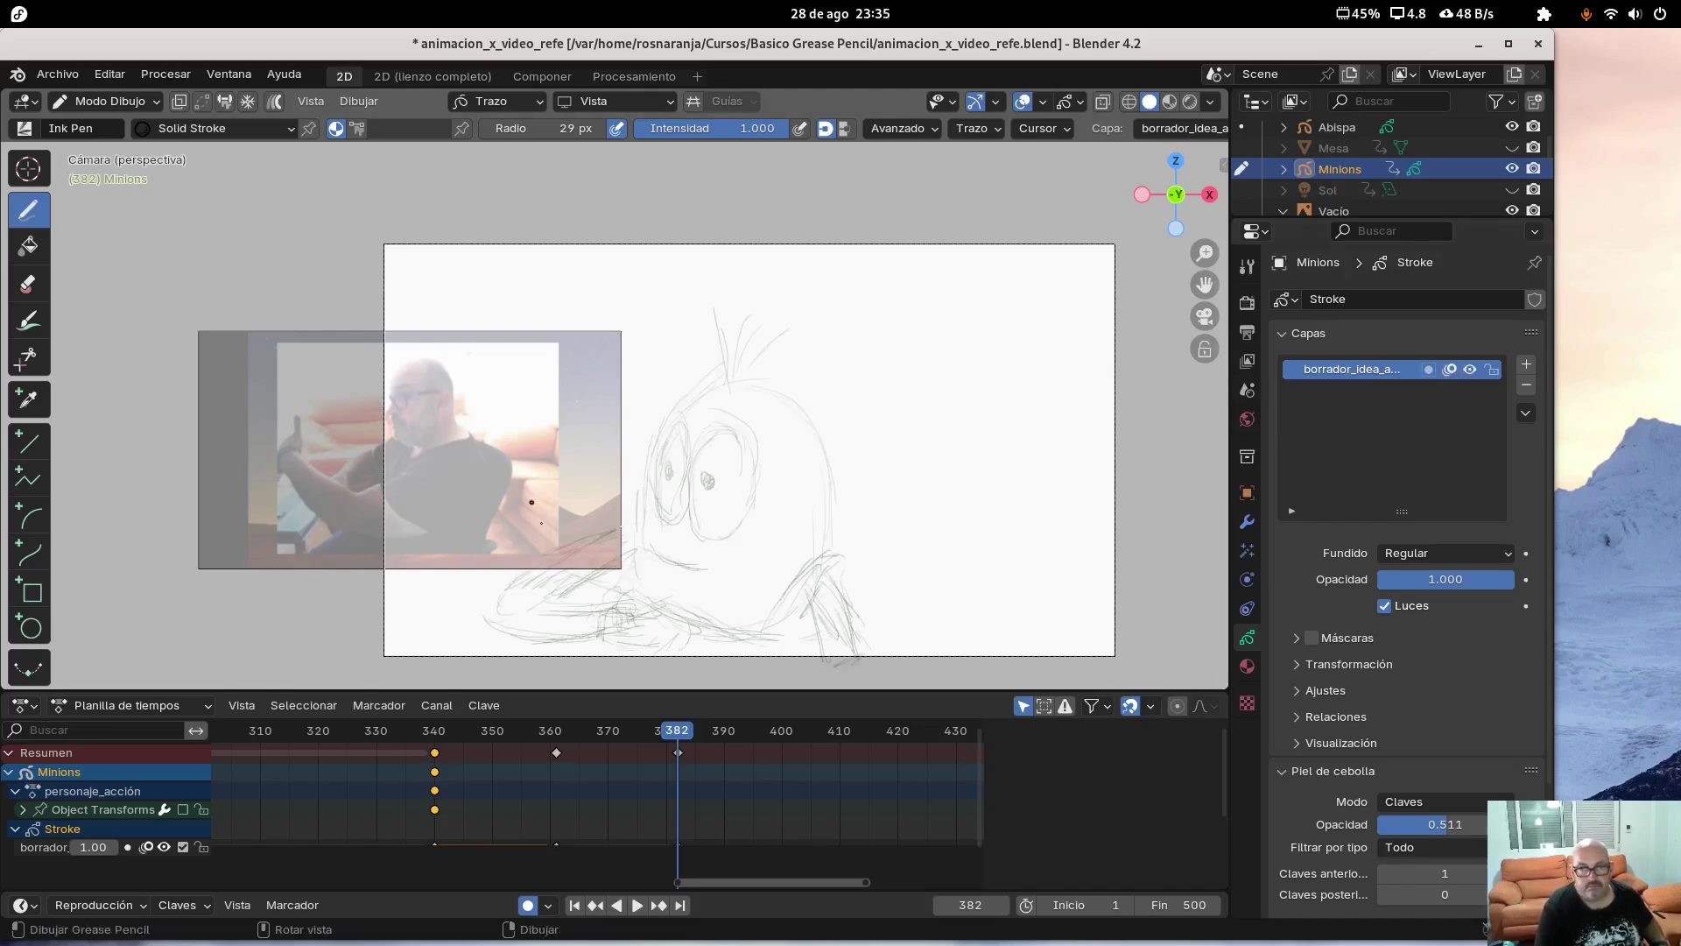
pyautogui.moveTo(535, 525); pyautogui.dragTo(550, 536)
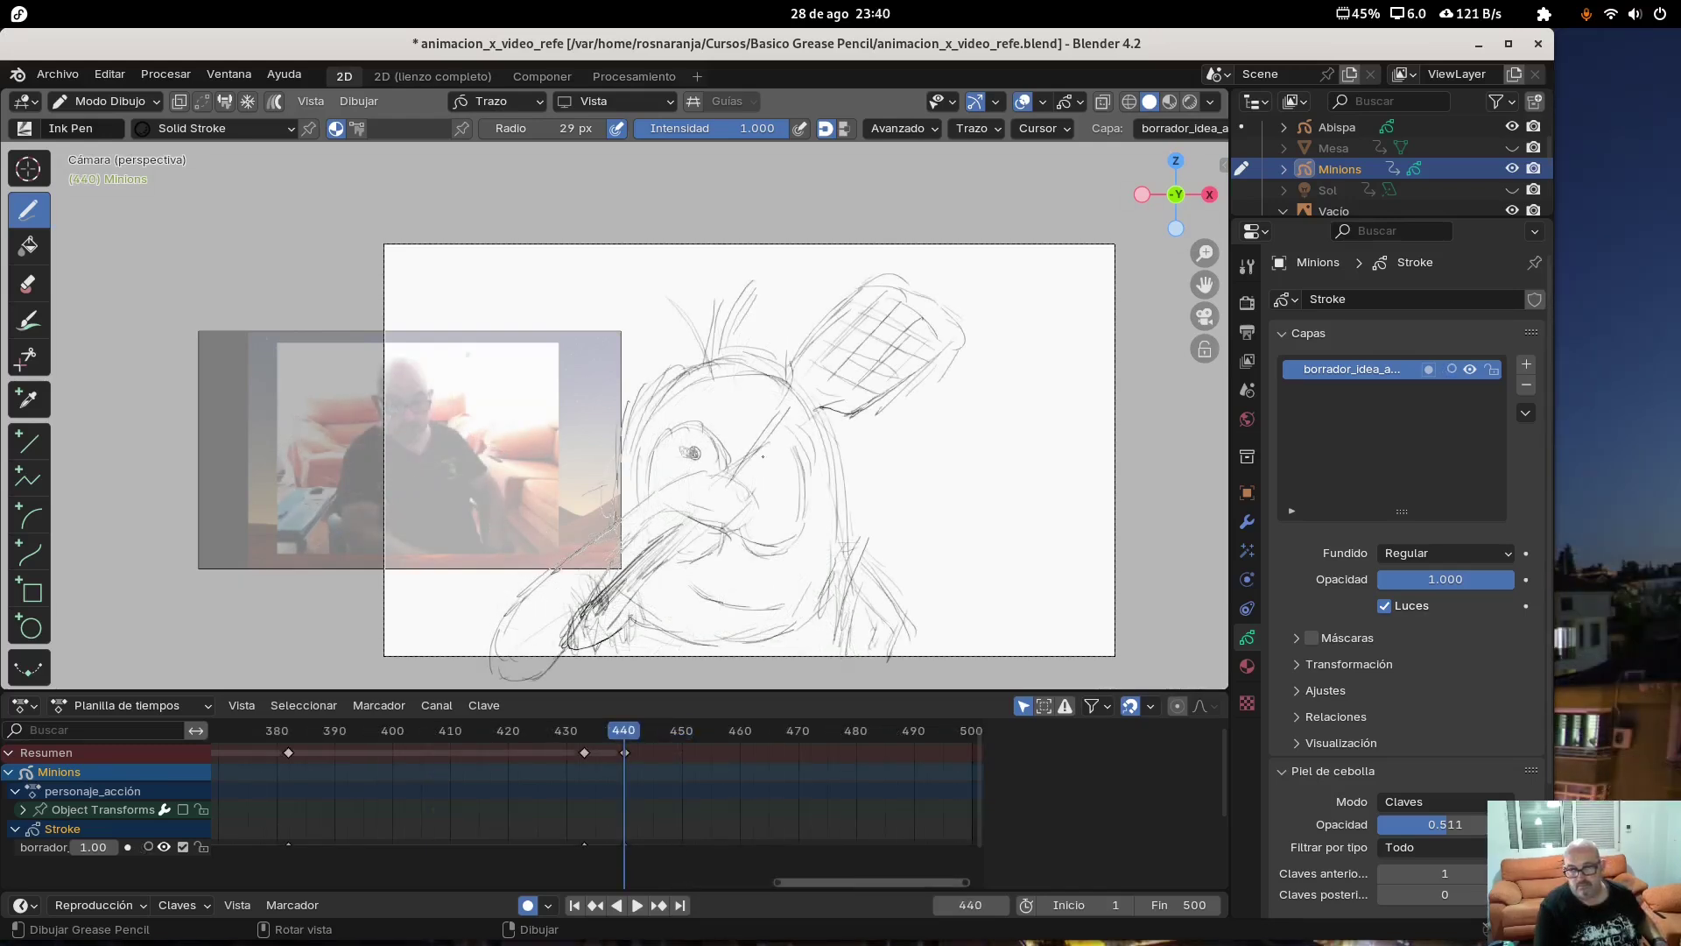
# Draw the fly swatter's handle above the minion's hand at frame 440 and darken the pupil of the visible eye
pyautogui.moveTo(738, 476); pyautogui.dragTo(806, 408)
pyautogui.moveTo(742, 475)
pyautogui.mouseDown()
pyautogui.moveTo(803, 390)
pyautogui.moveTo(773, 419)
pyautogui.mouseUp()
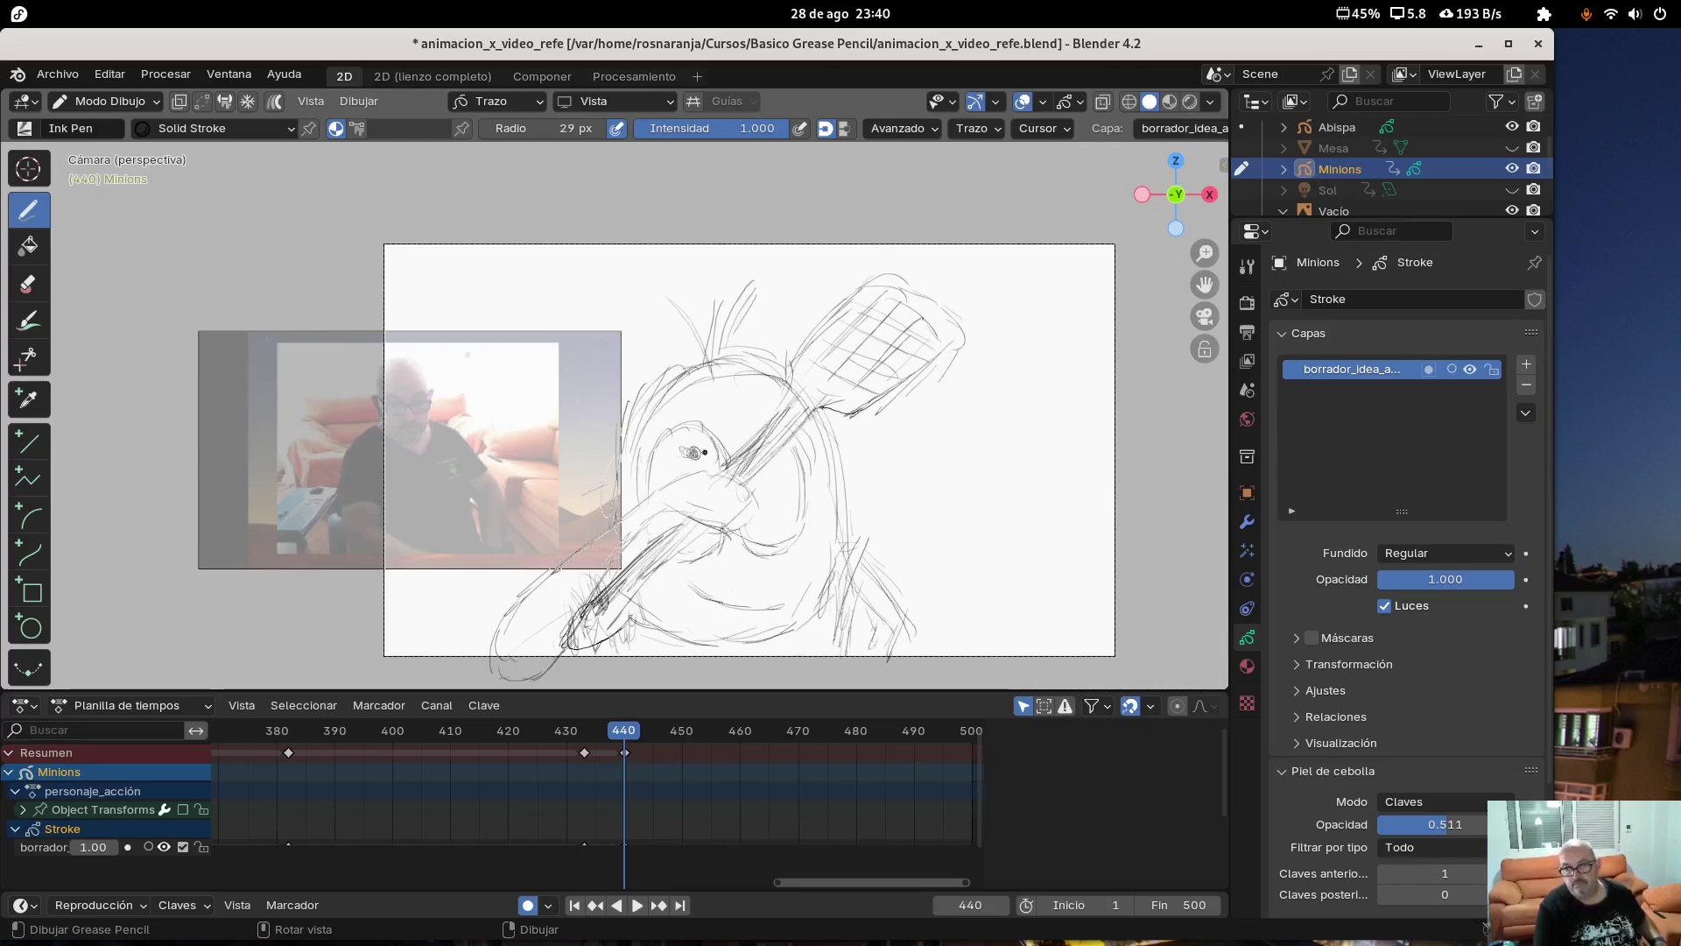
pyautogui.moveTo(691, 452); pyautogui.dragTo(702, 463)
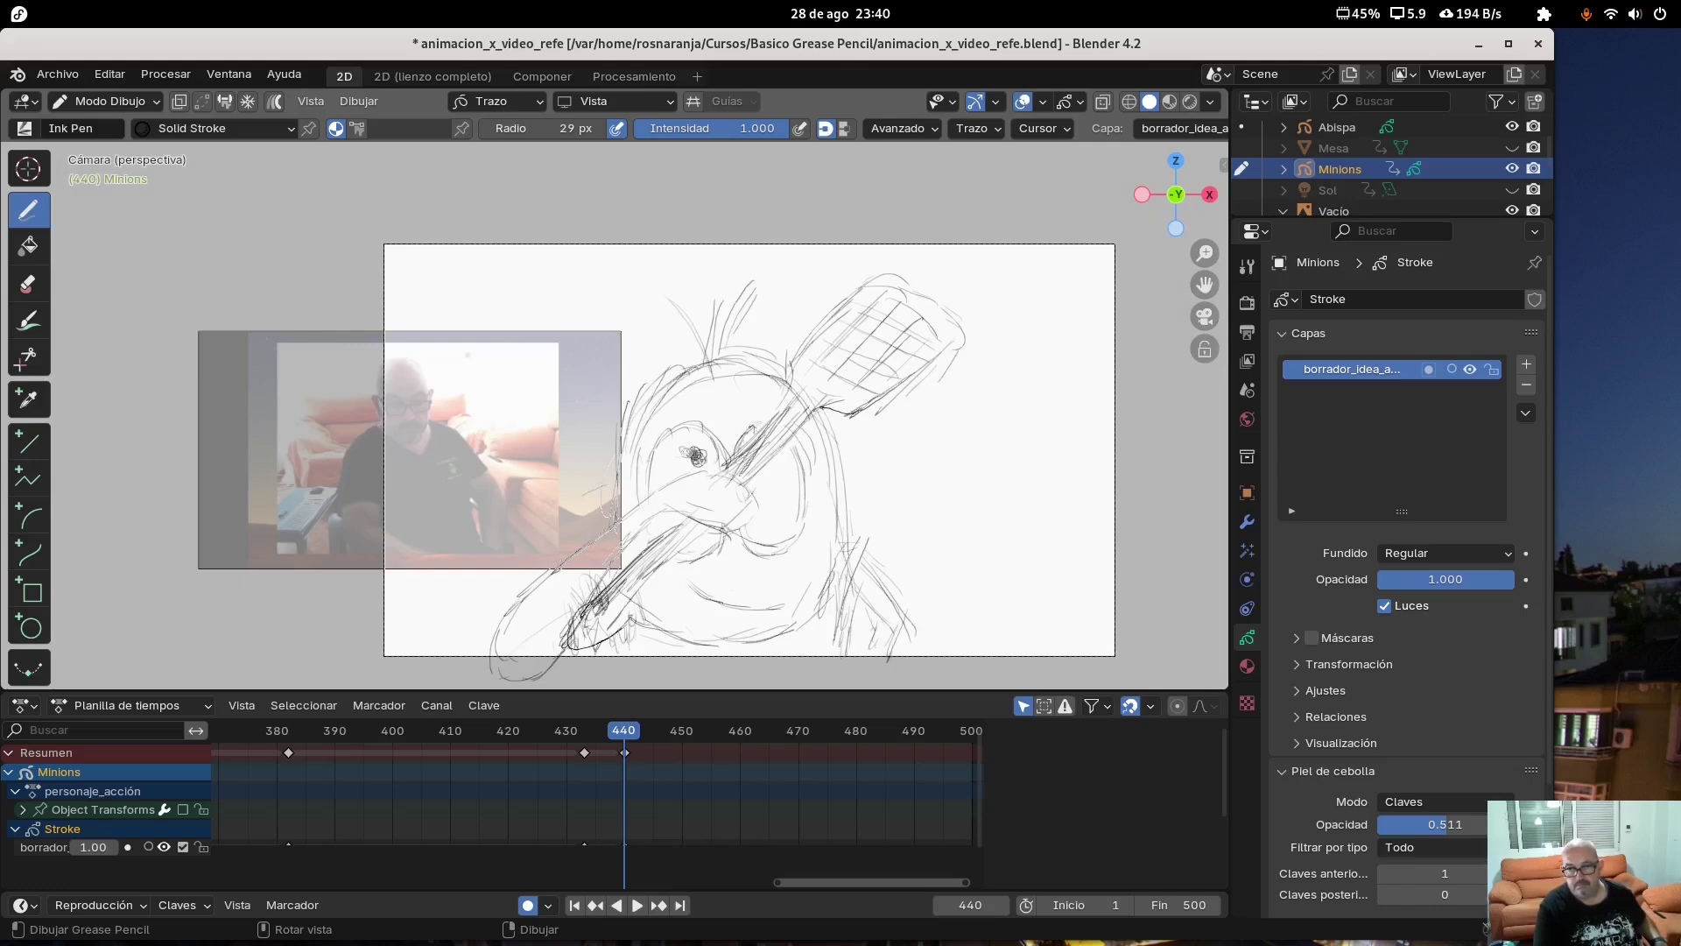
# Sketch the minion's second pupil beside the fly swatter's handle and darken the handle strokes at frame 440
pyautogui.moveTo(760, 455); pyautogui.dragTo(784, 430)
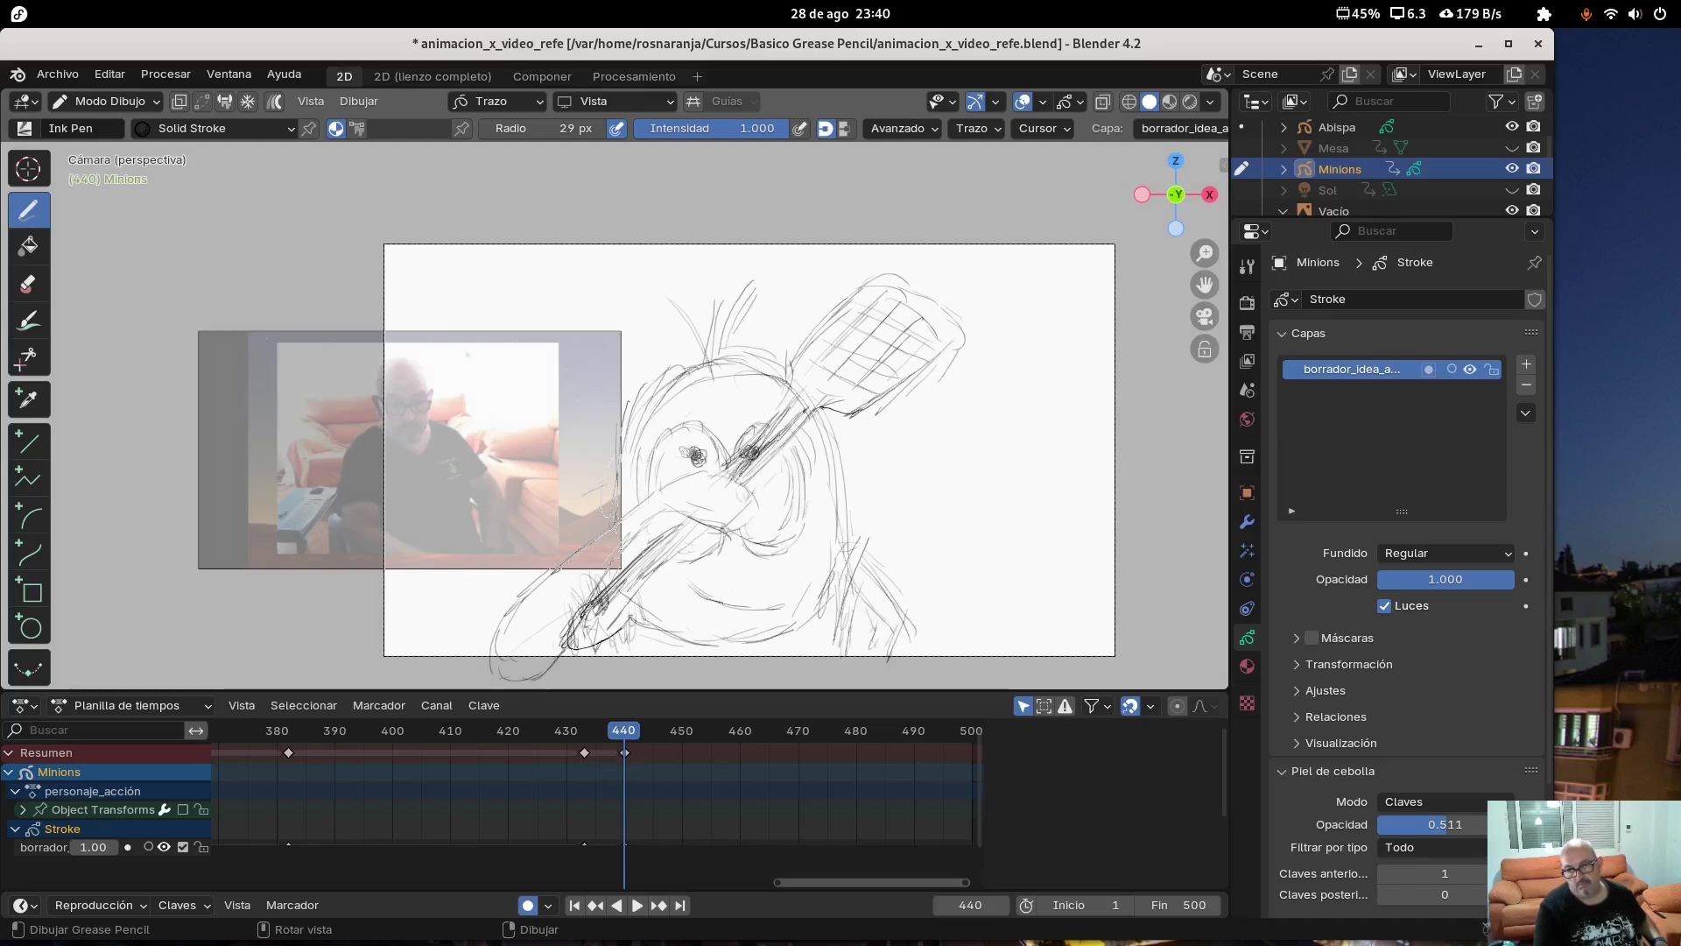
pyautogui.moveTo(788, 435); pyautogui.dragTo(663, 534)
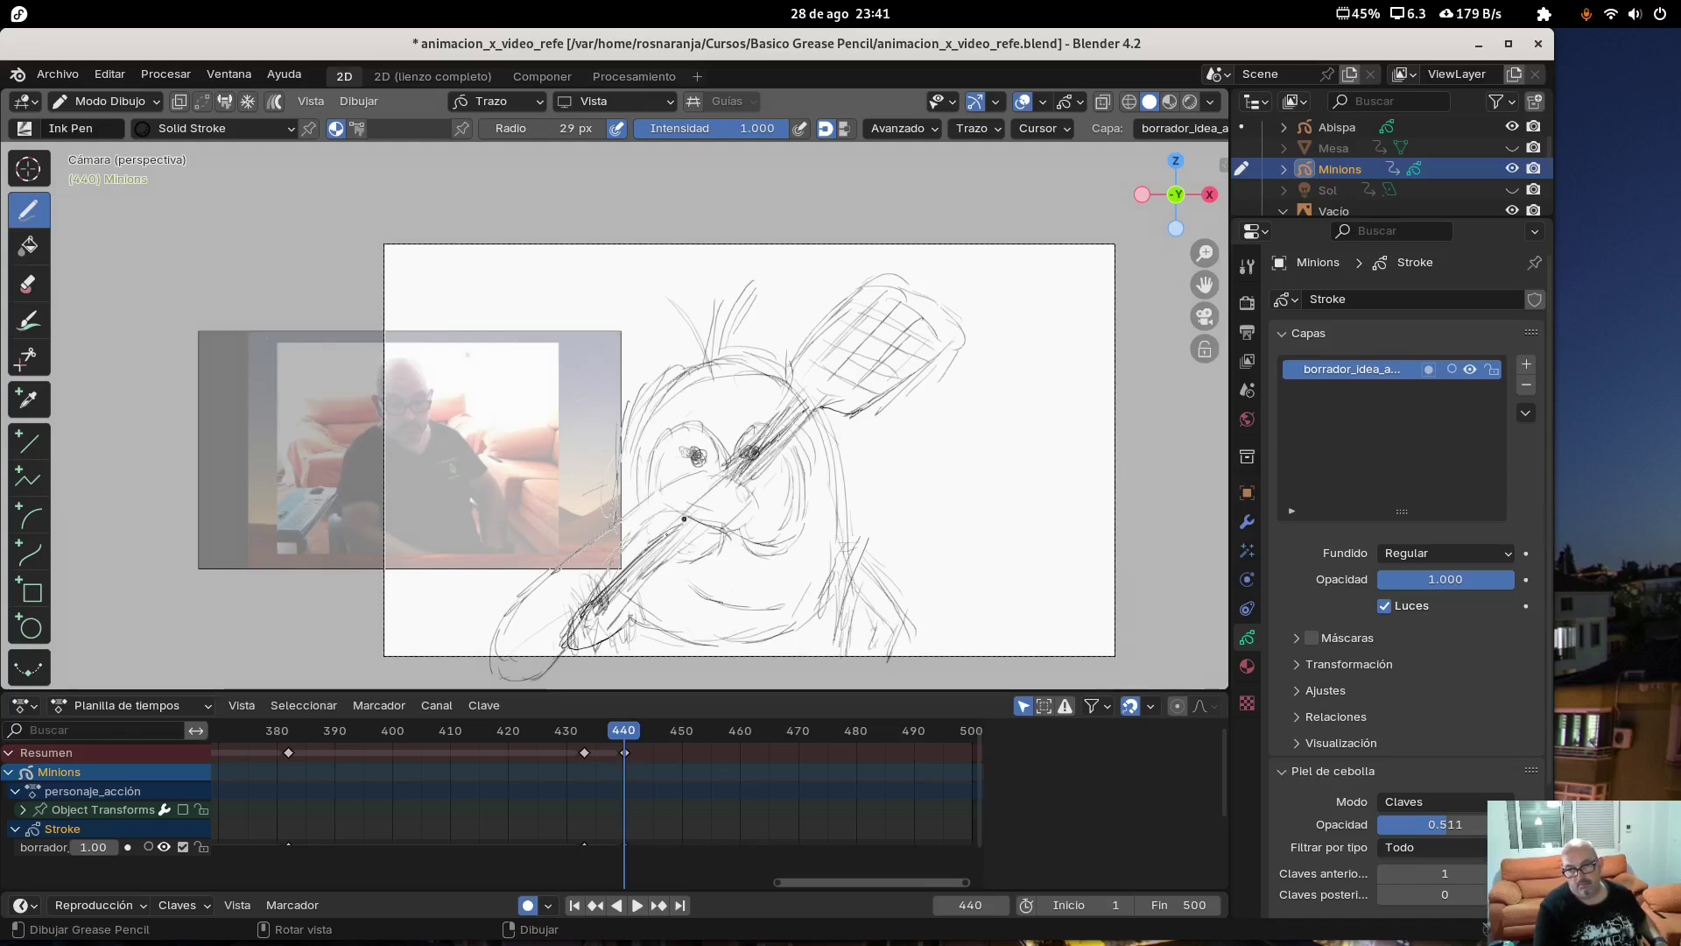
pyautogui.moveTo(764, 461); pyautogui.dragTo(749, 473)
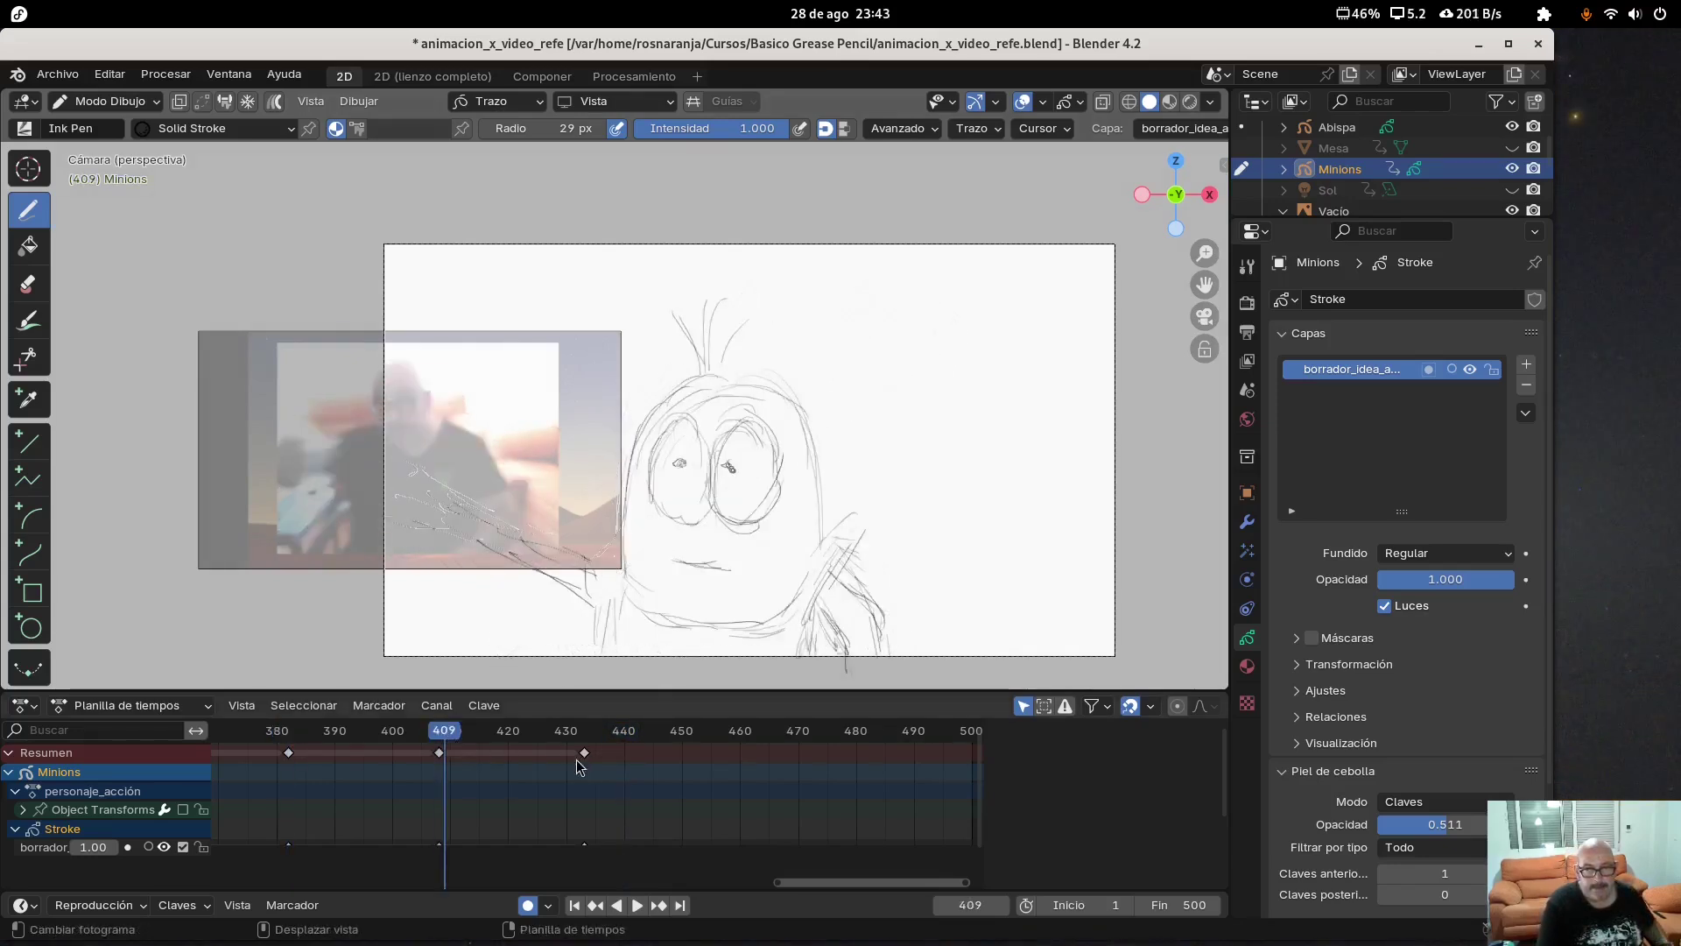
# Go to the minion keyframe at frame 433 and scrub on through frames 470, 497, 602 and 572 to review the remaining video reference
pyautogui.press('Up')
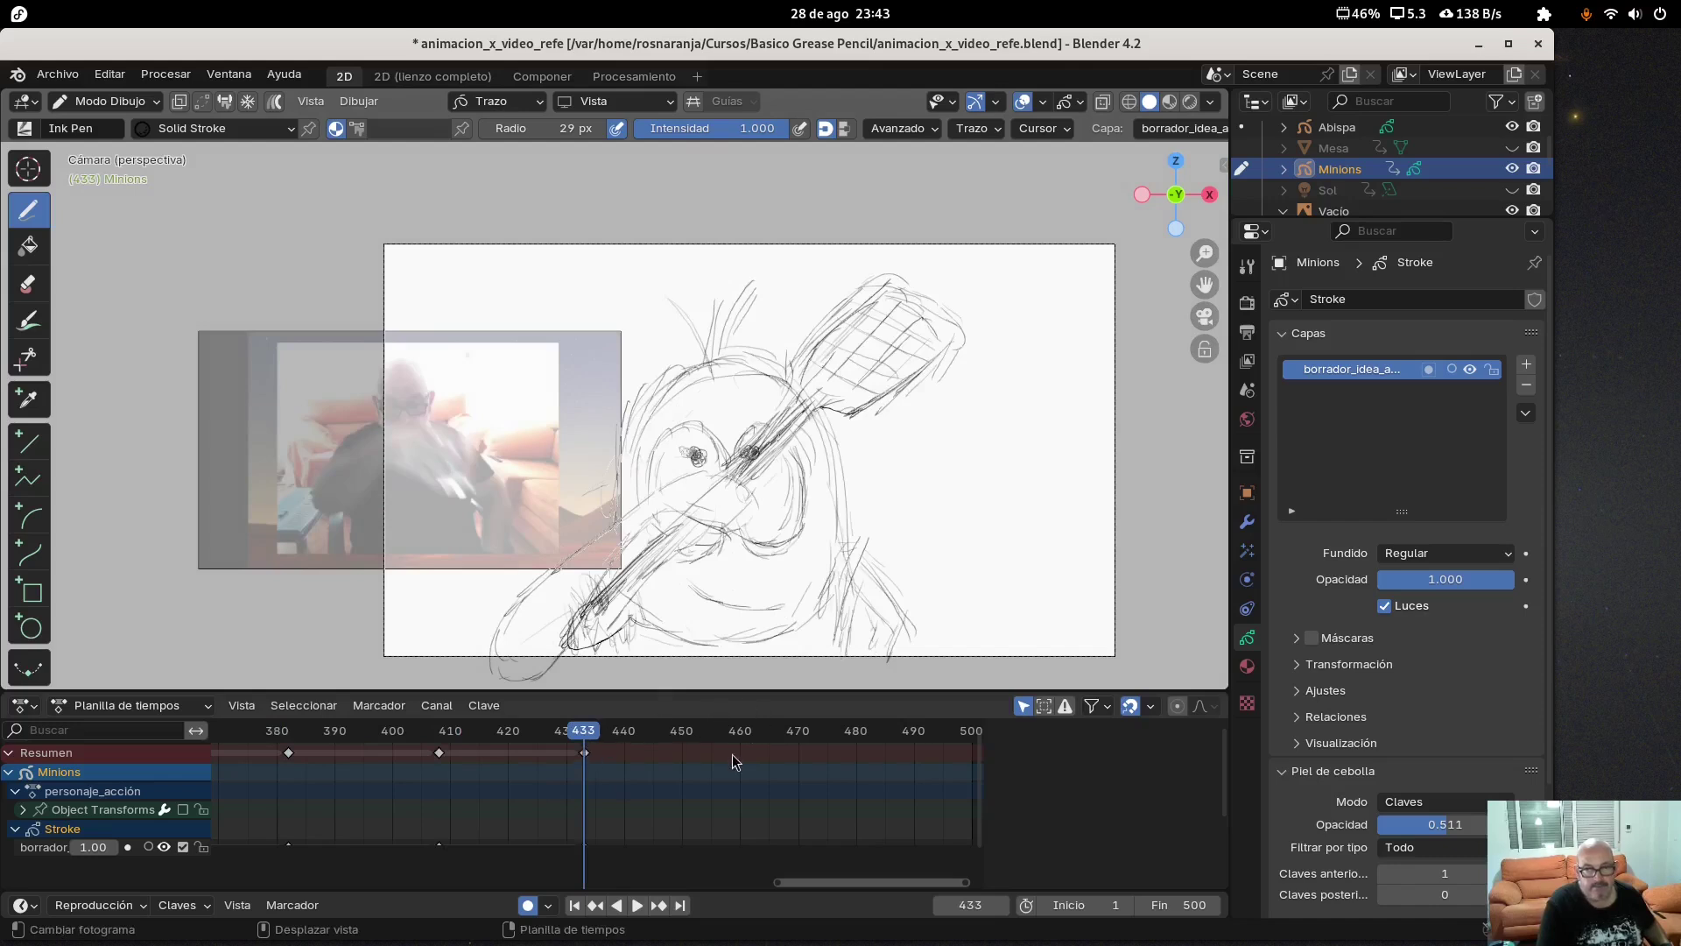
pyautogui.moveTo(812, 886); pyautogui.dragTo(863, 878)
pyautogui.moveTo(649, 731); pyautogui.dragTo(597, 730)
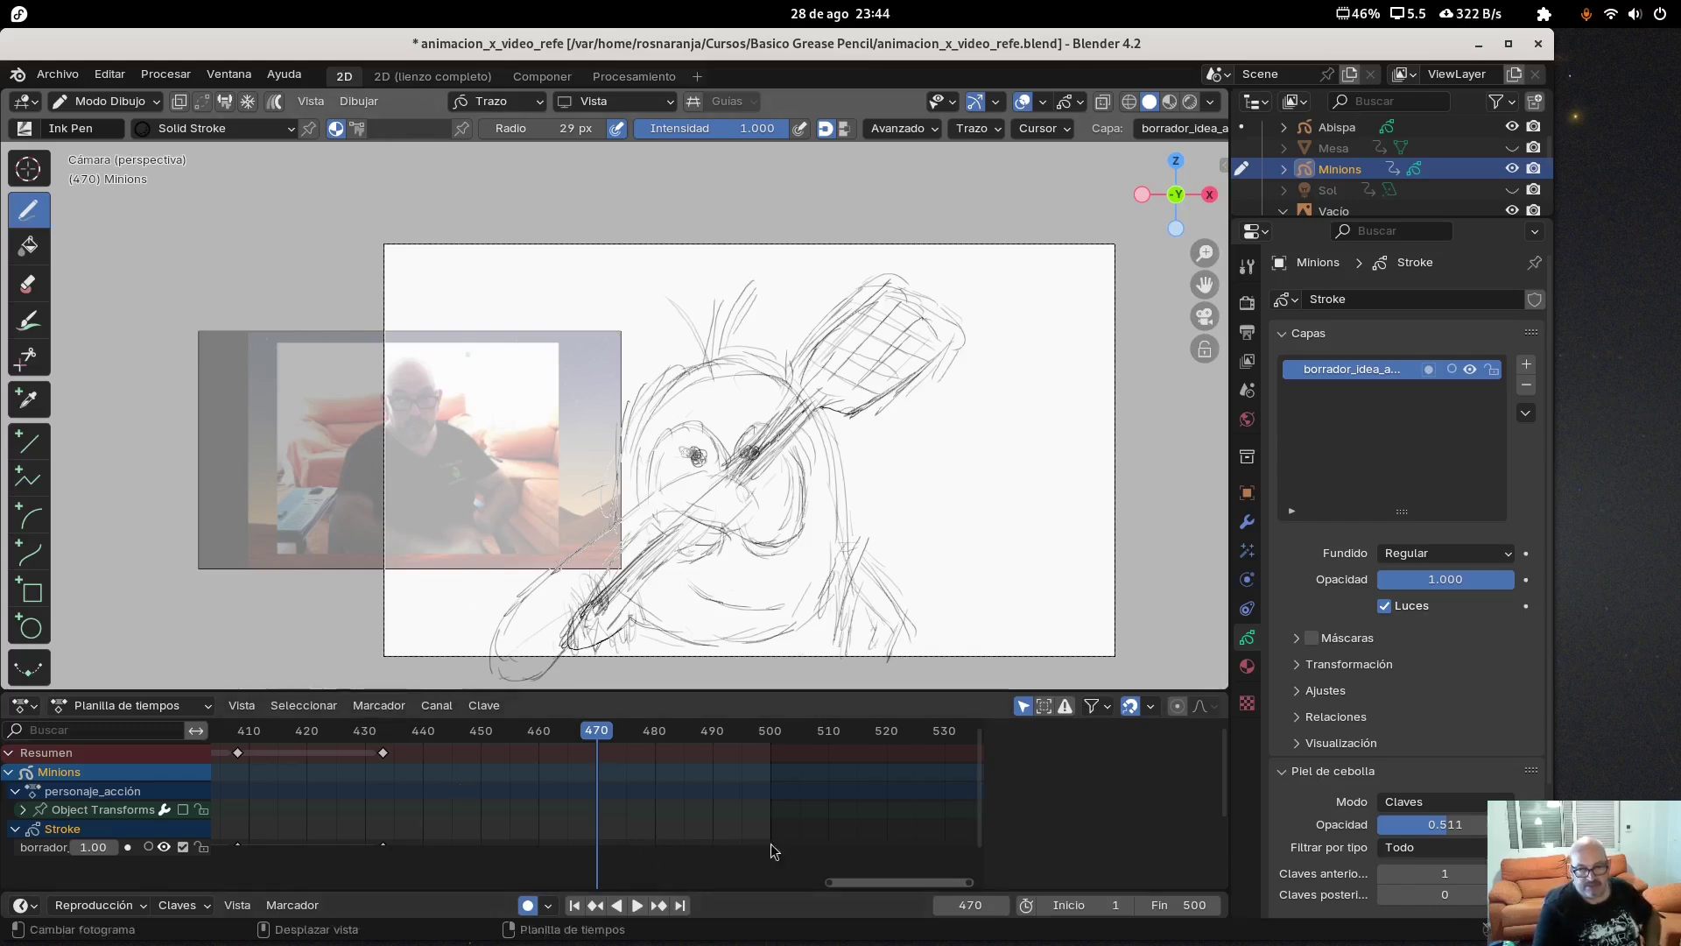
pyautogui.moveTo(738, 728); pyautogui.dragTo(752, 732)
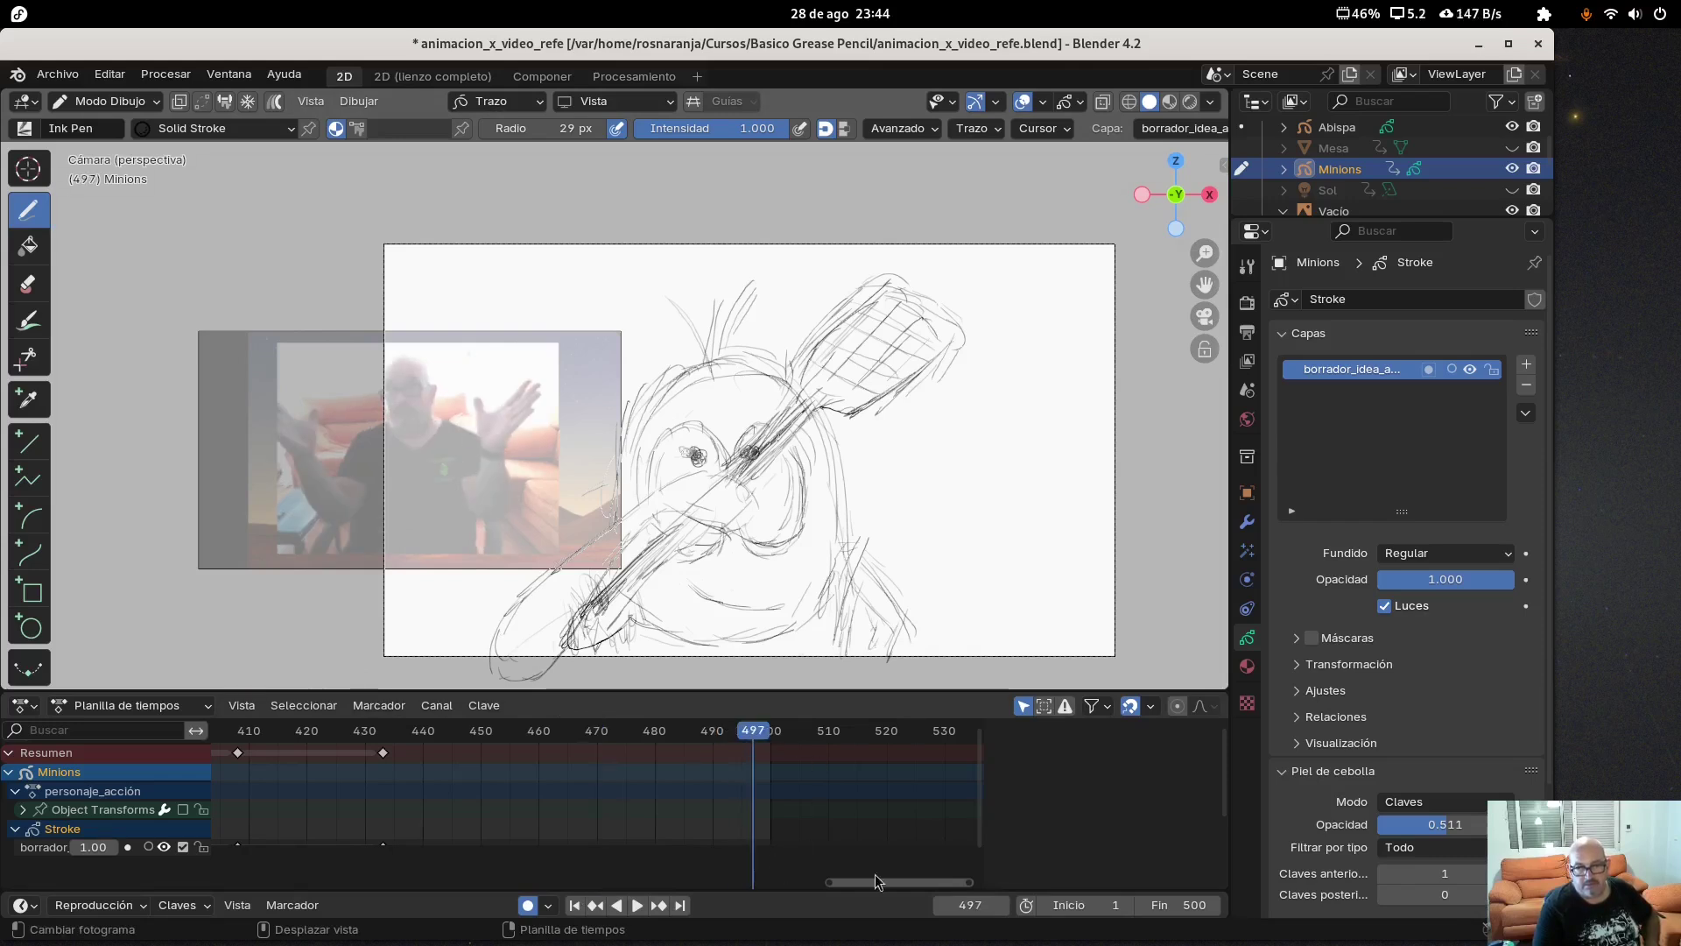
pyautogui.keyDown('ctrl'); pyautogui.hscroll(8, 879, 884); pyautogui.keyUp('ctrl')
pyautogui.moveTo(651, 728); pyautogui.dragTo(746, 733)
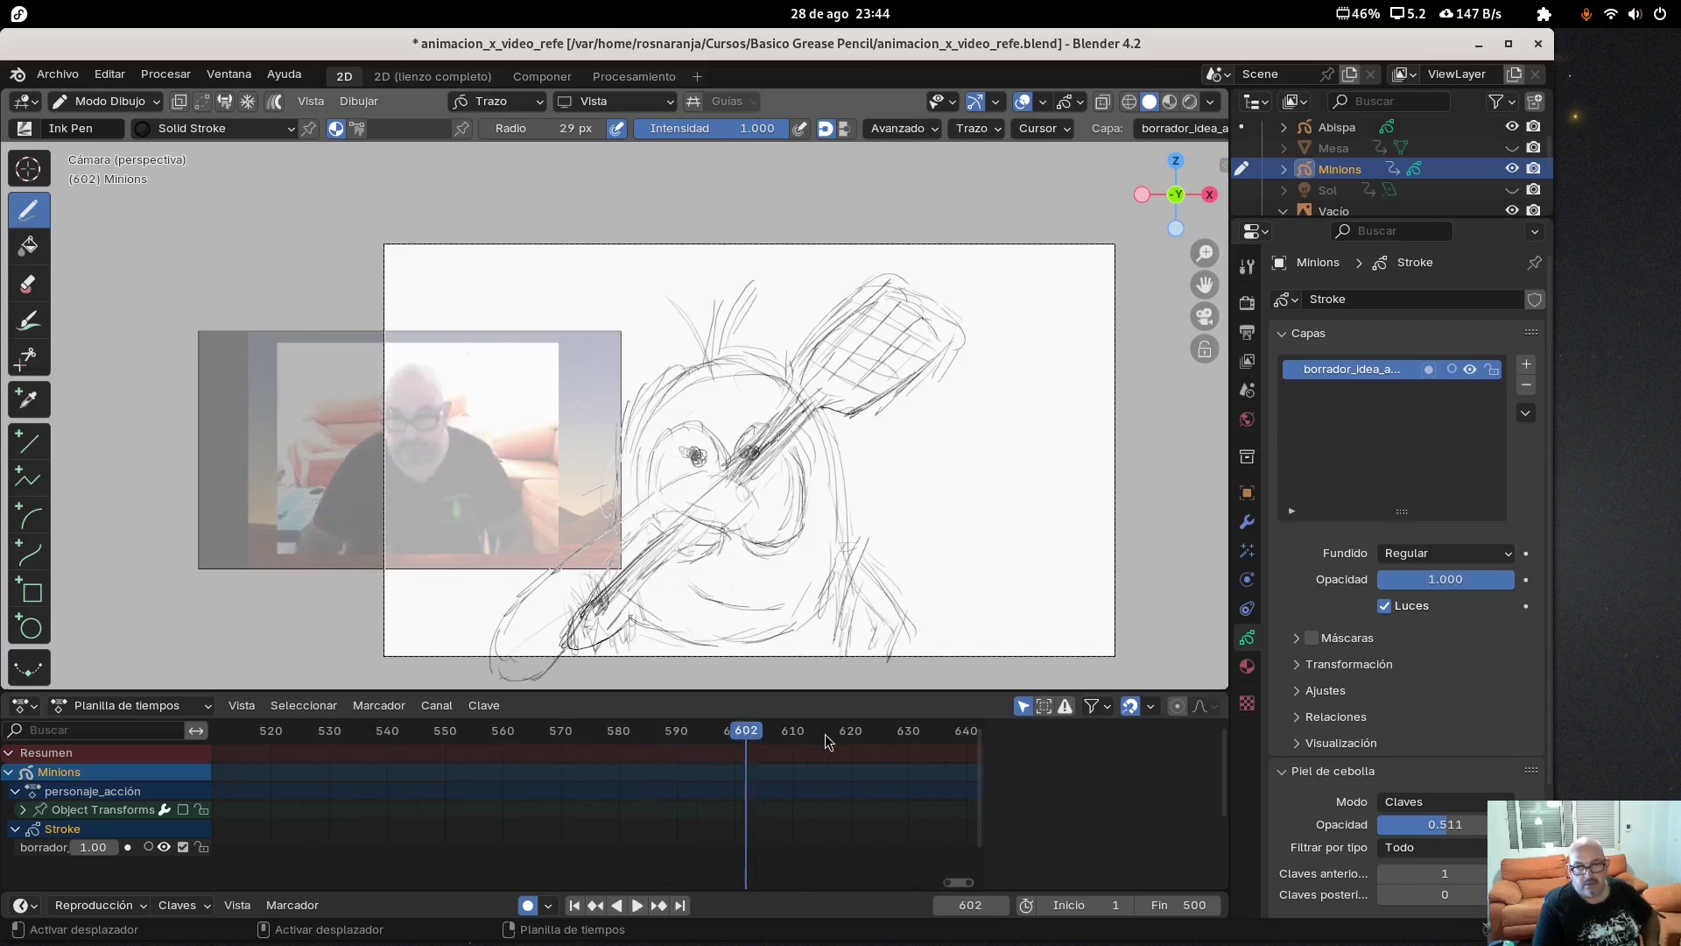
pyautogui.click(825, 734)
pyautogui.click(572, 730)
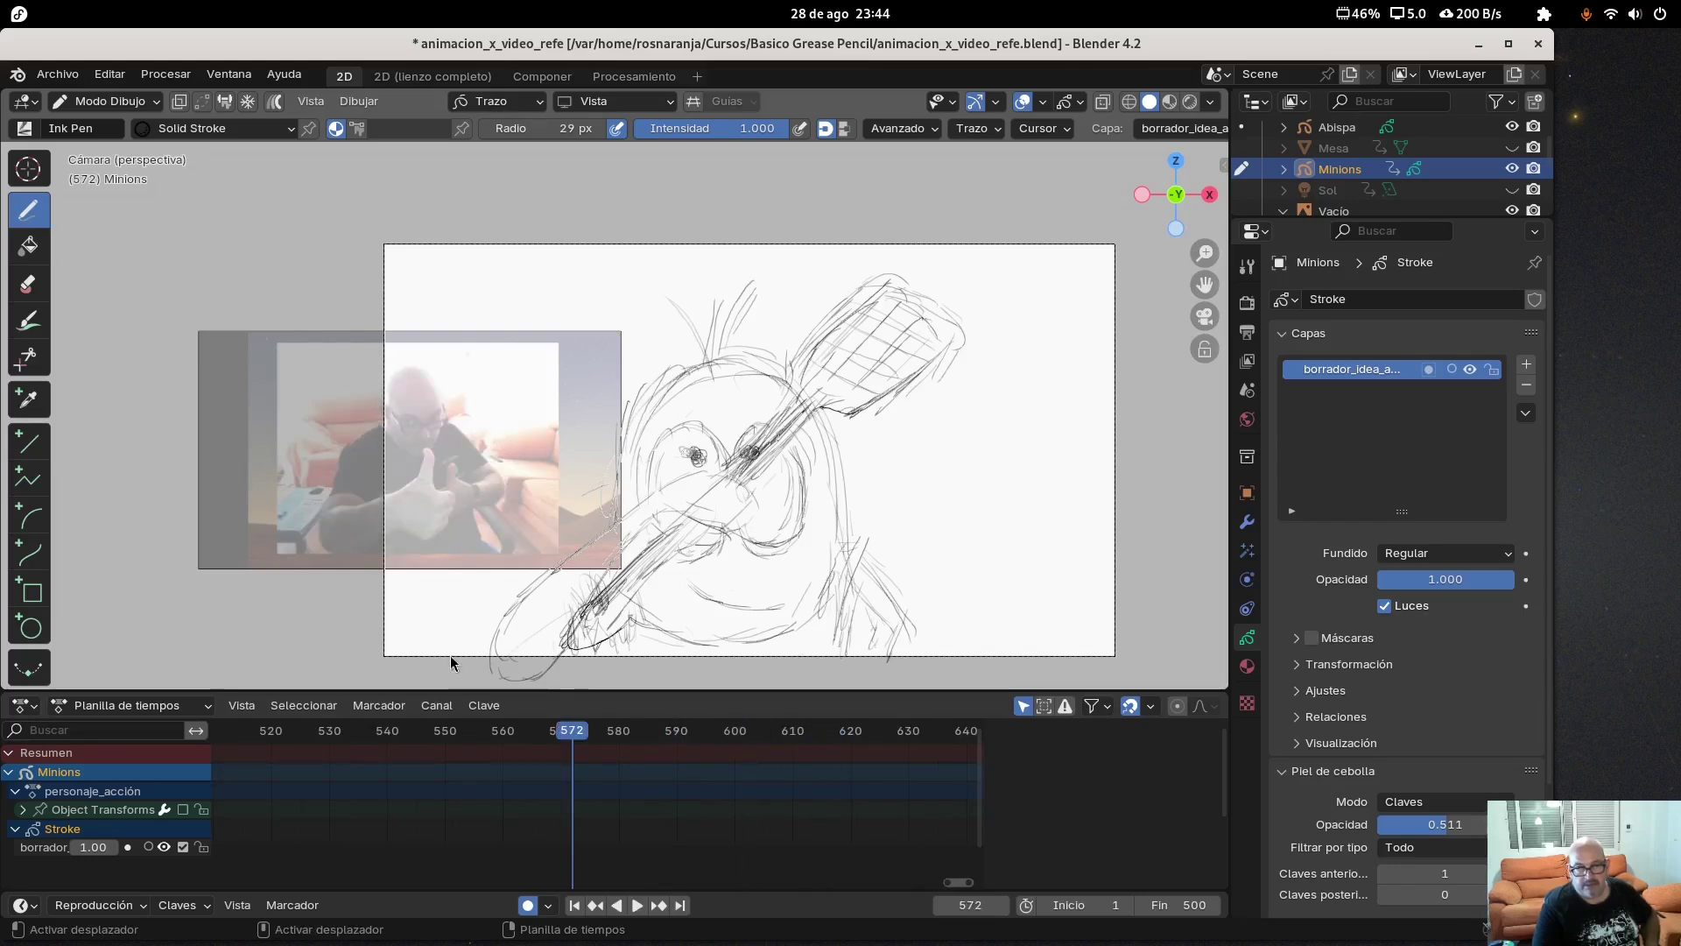
pyautogui.click(423, 743)
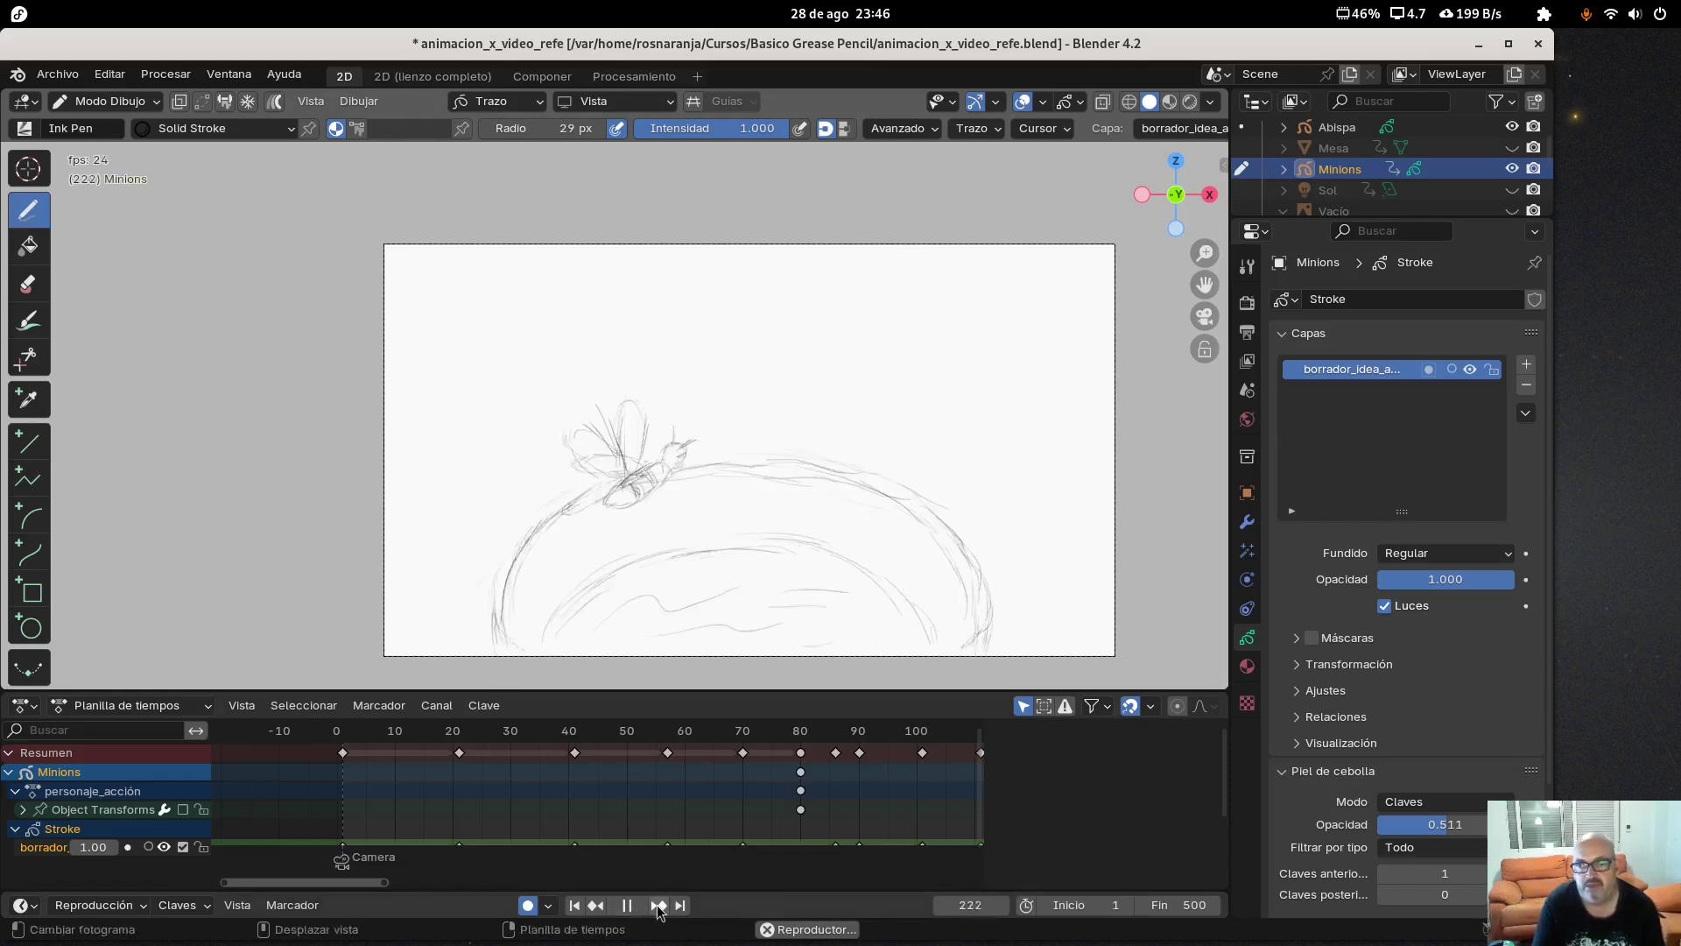
# Stop the animation playback at frame 244 and save the Blender file
pyautogui.click(626, 907)
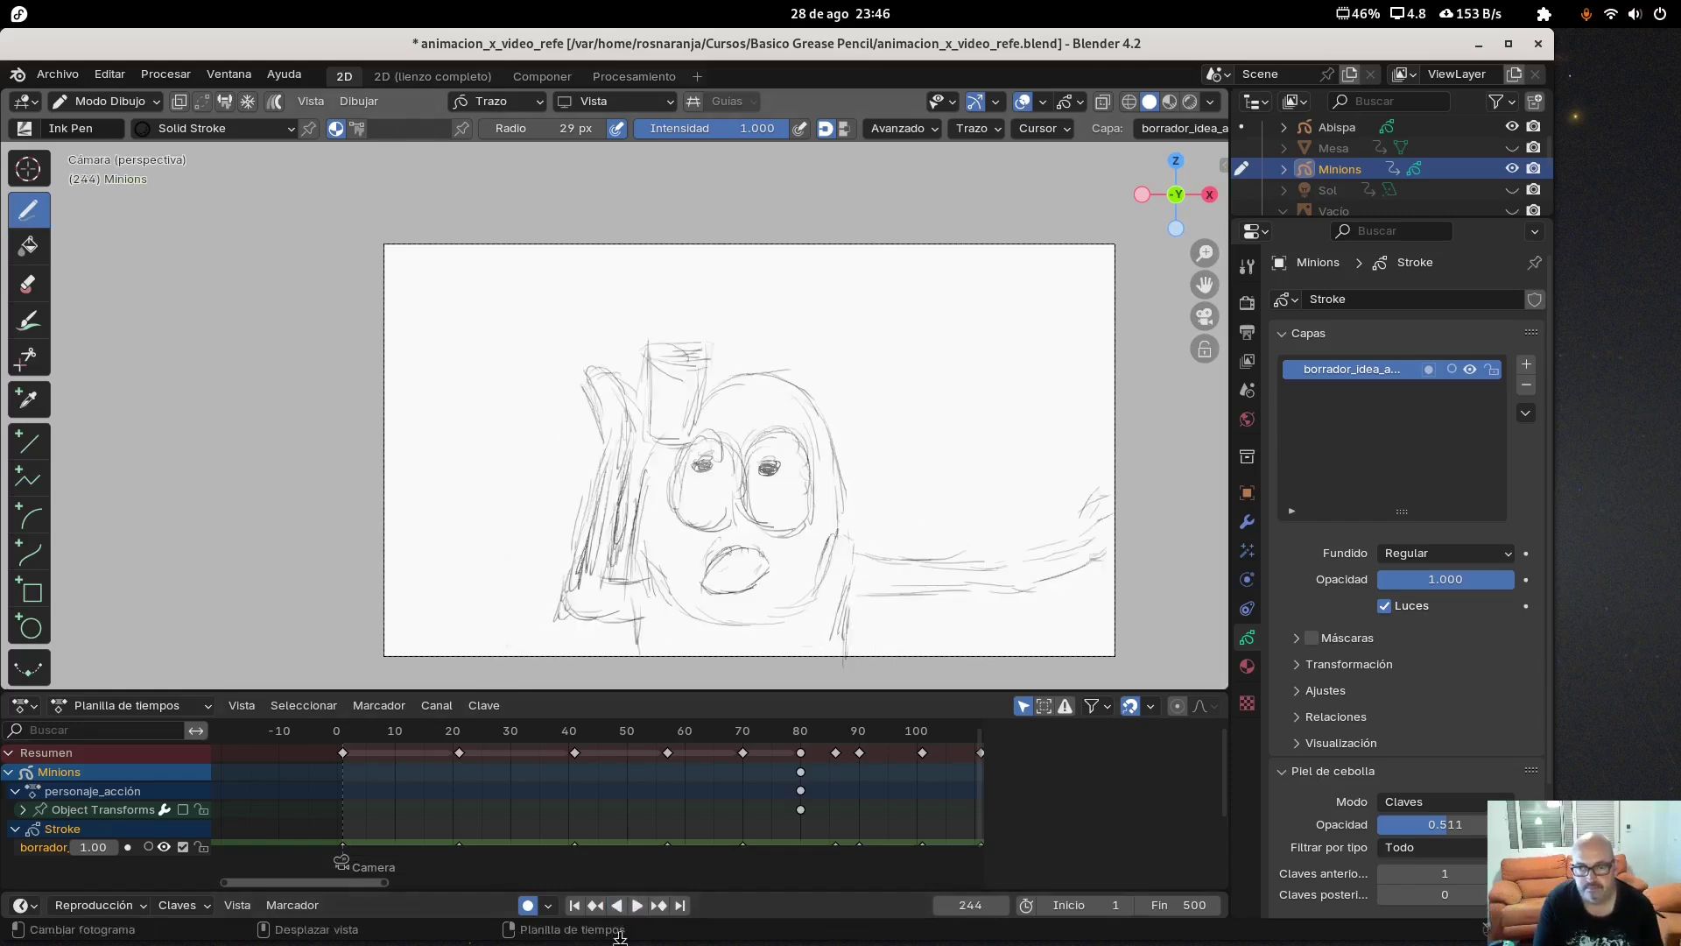
pyautogui.click(68, 77)
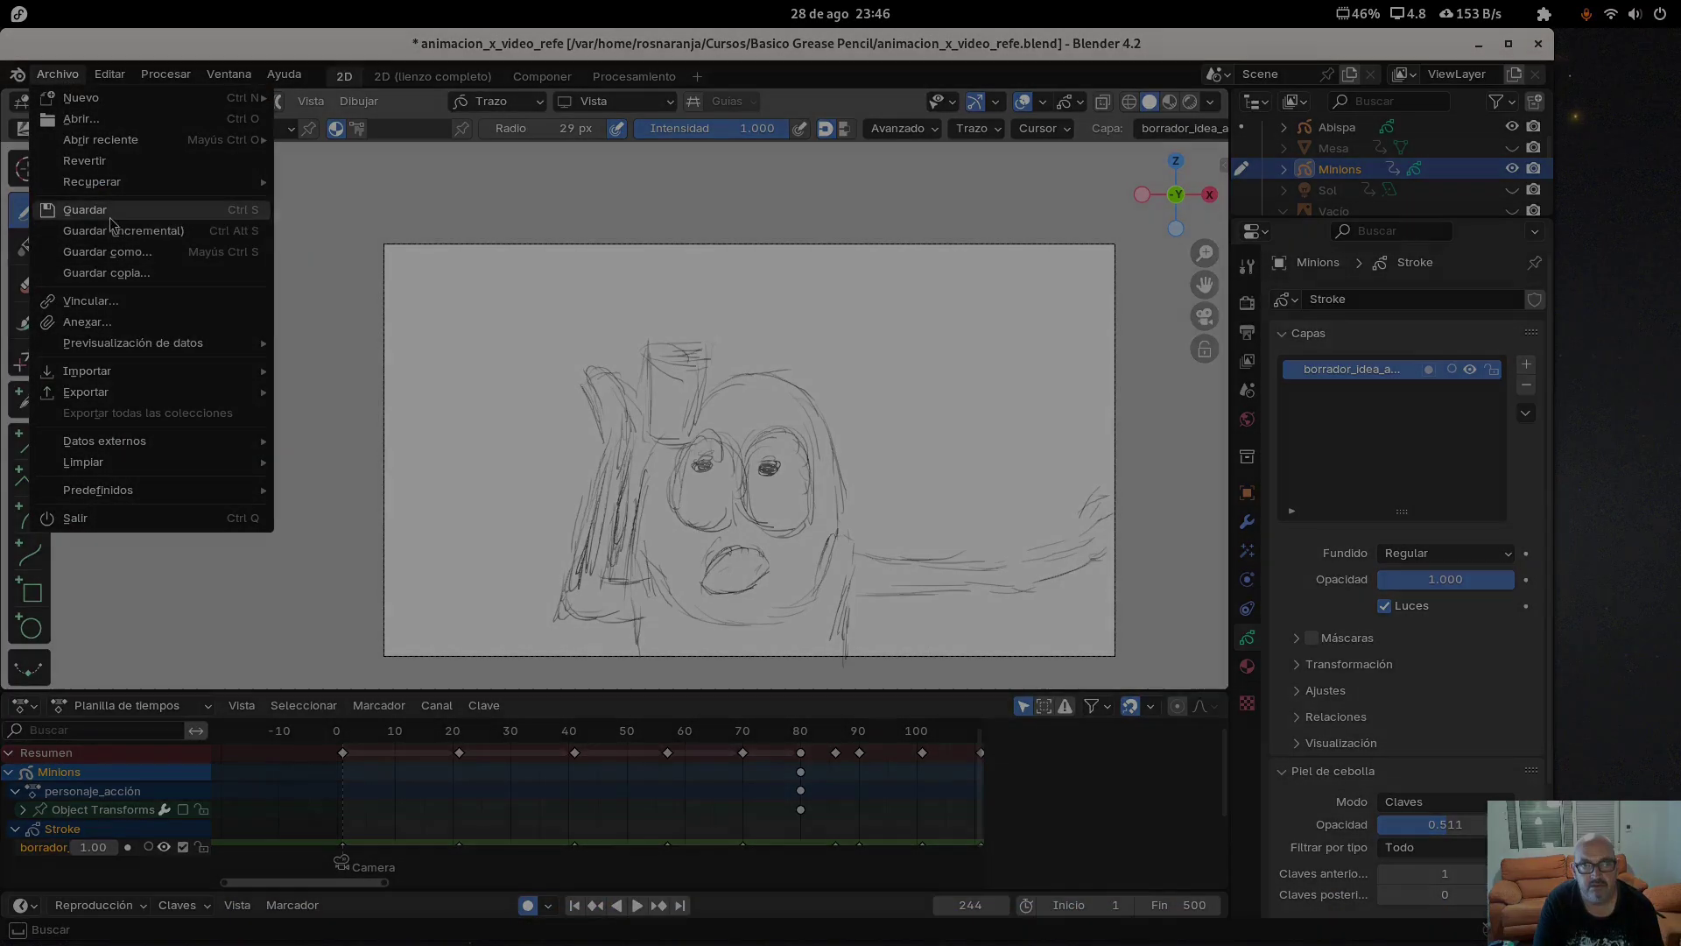
pyautogui.click(110, 217)
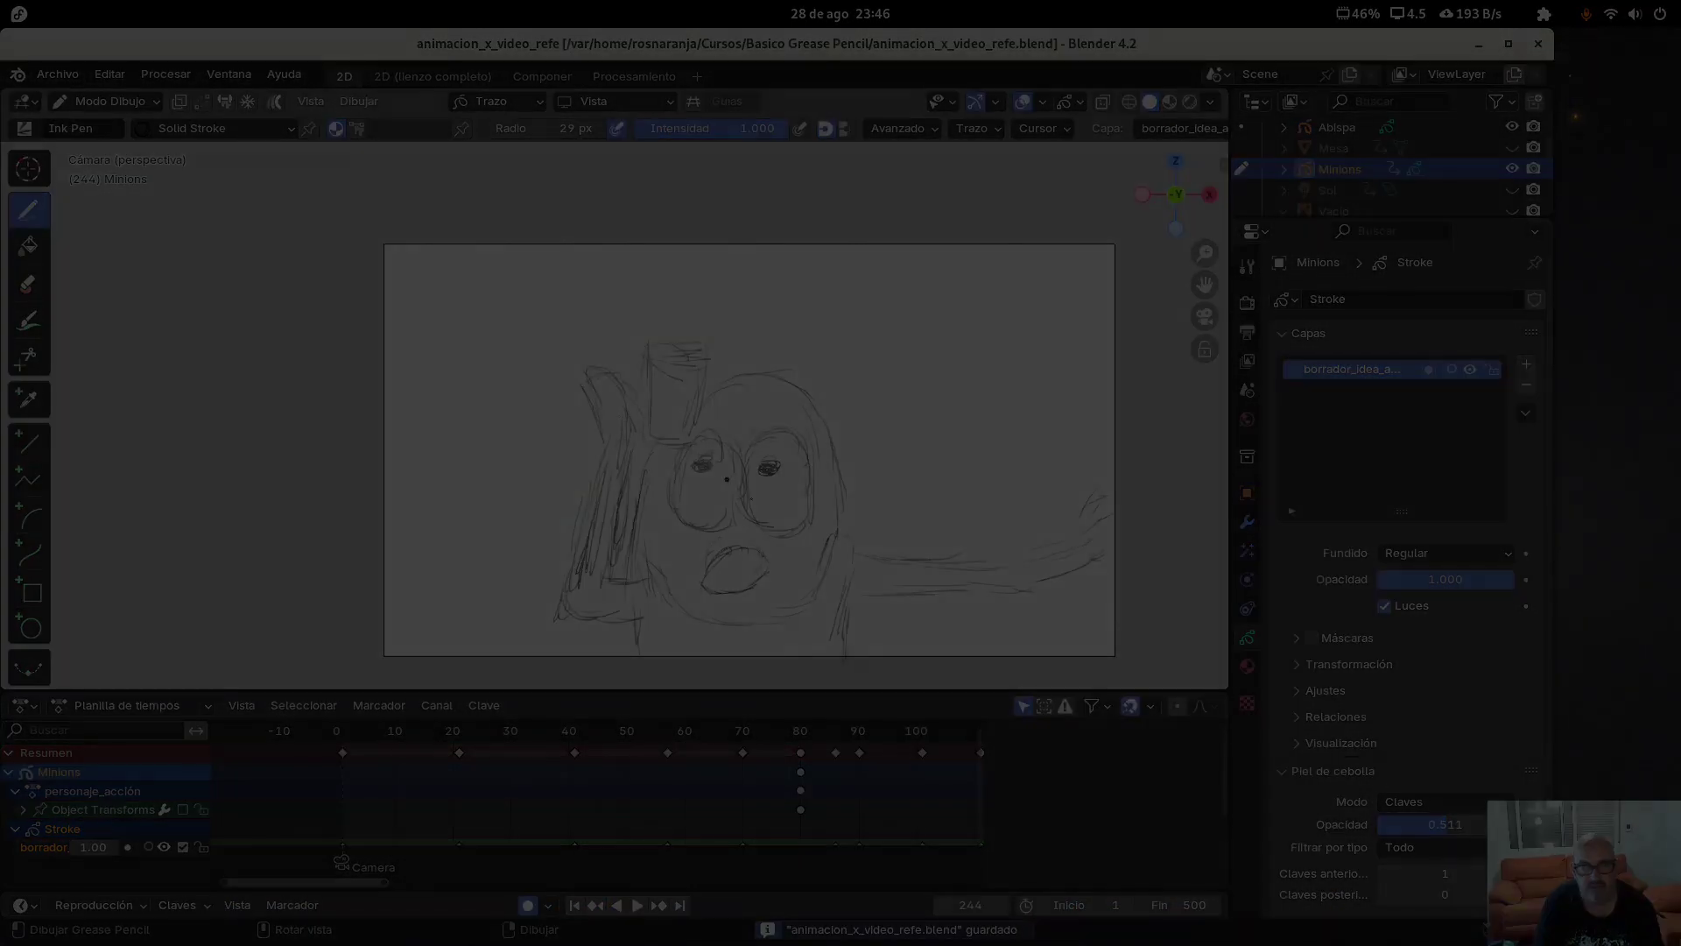